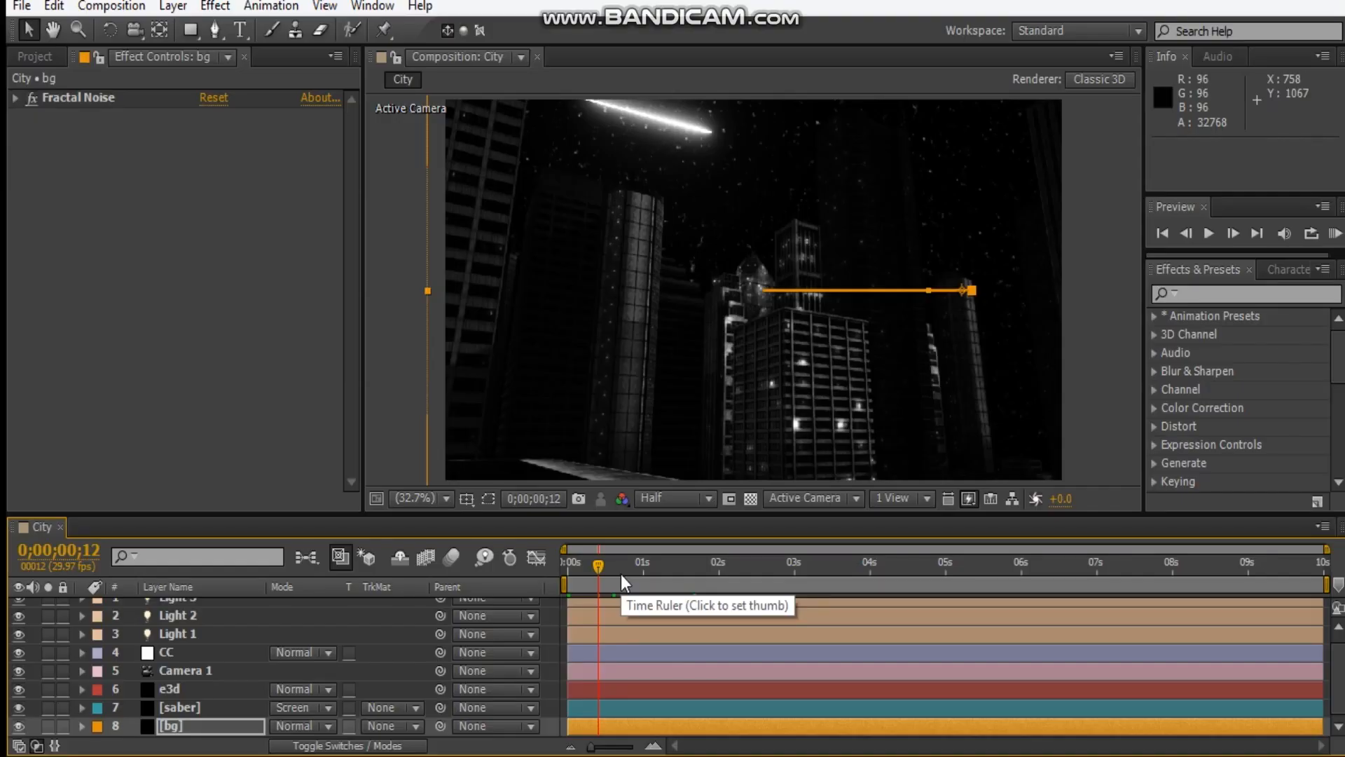
# Create a new HDTV 1080 29.97 composition named "metro city" with a duration of 10 seconds.
pyautogui.click(32, 55)
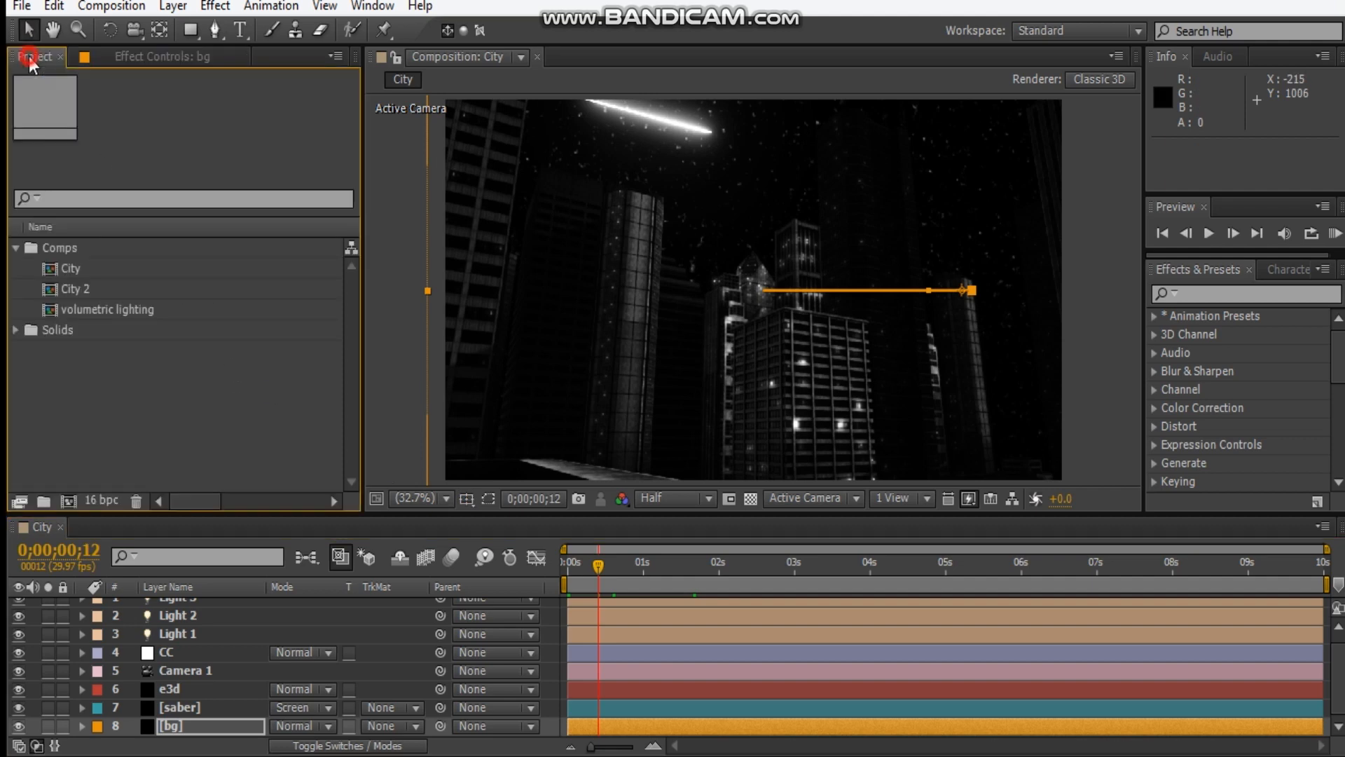
pyautogui.click(68, 502)
pyautogui.click(681, 162)
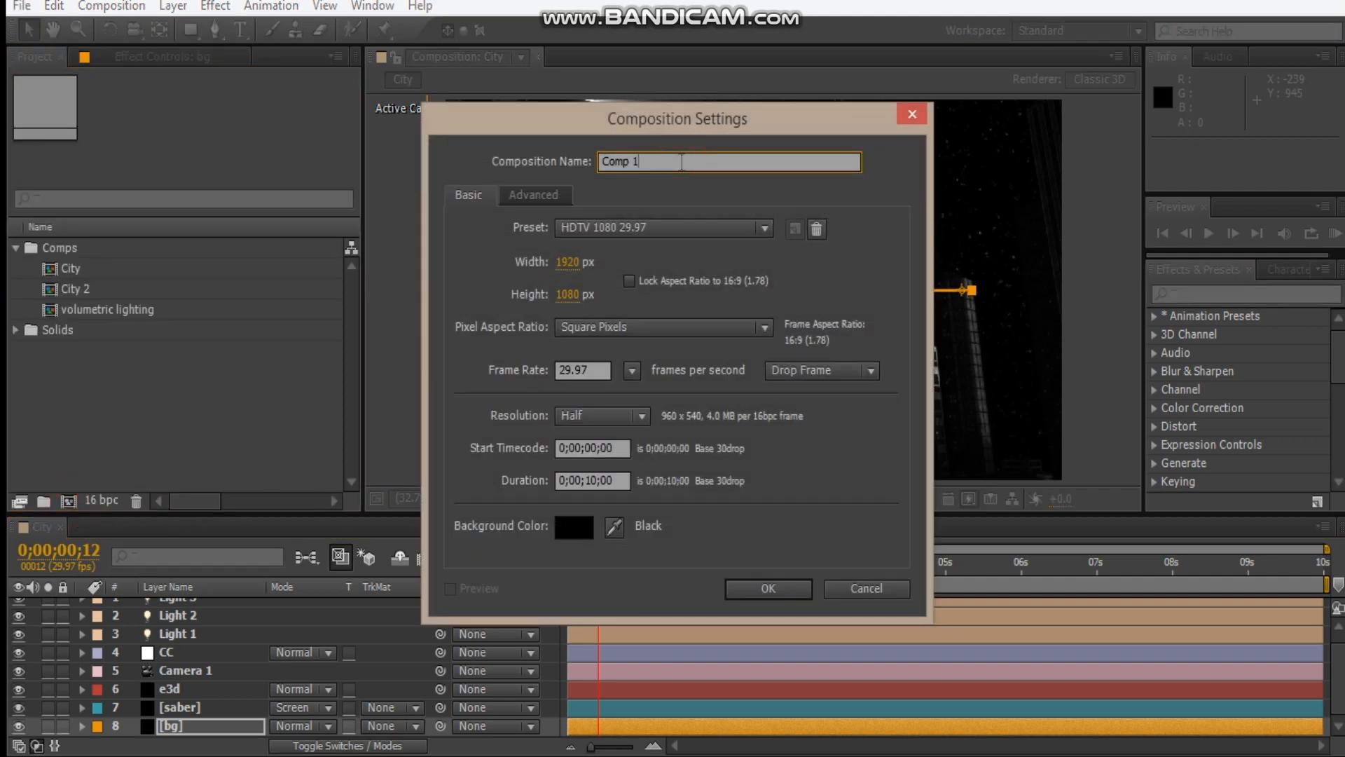
pyautogui.tripleClick(681, 162)
pyautogui.write('me')
pyautogui.press('Return')
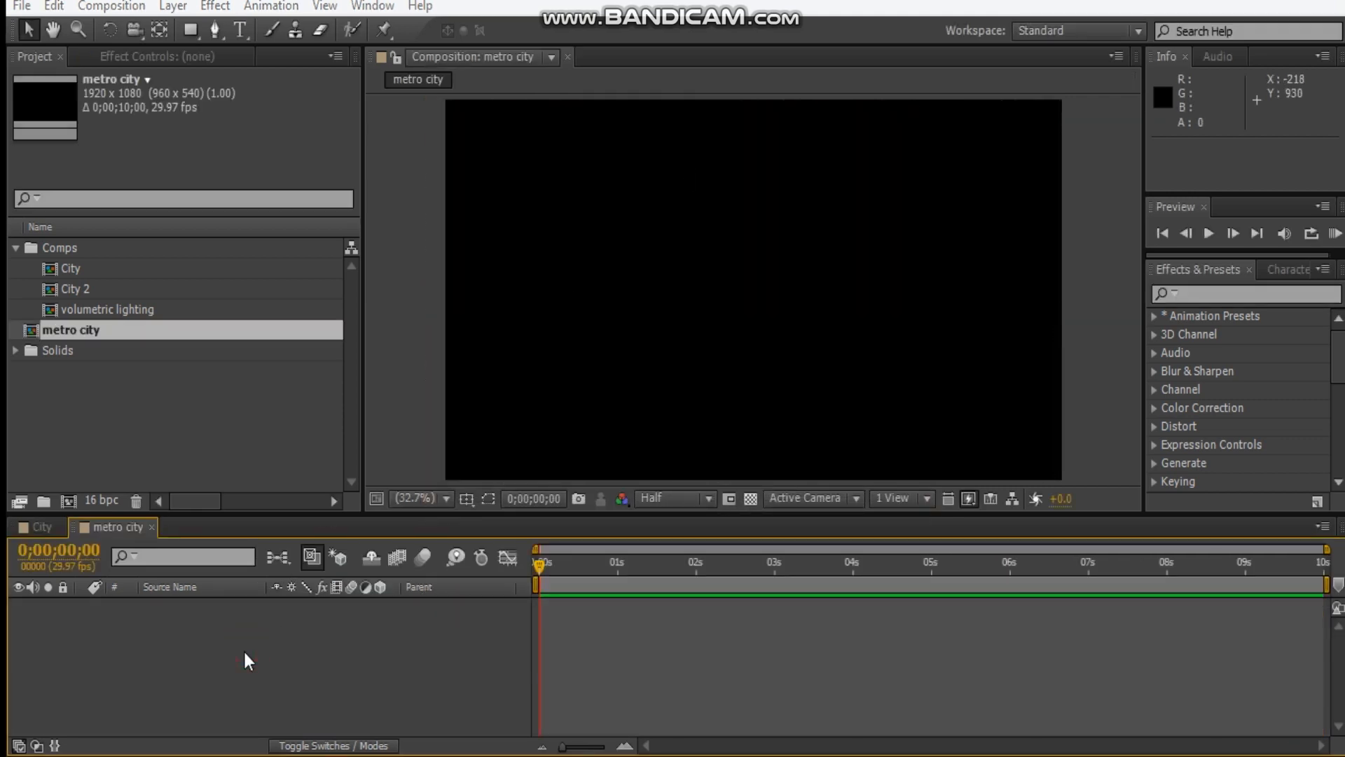
# Add a black 1920 x 1080 solid layer named "bg" to the metro city composition.
pyautogui.hotkey('ctrl', 'y')
pyautogui.click(665, 503)
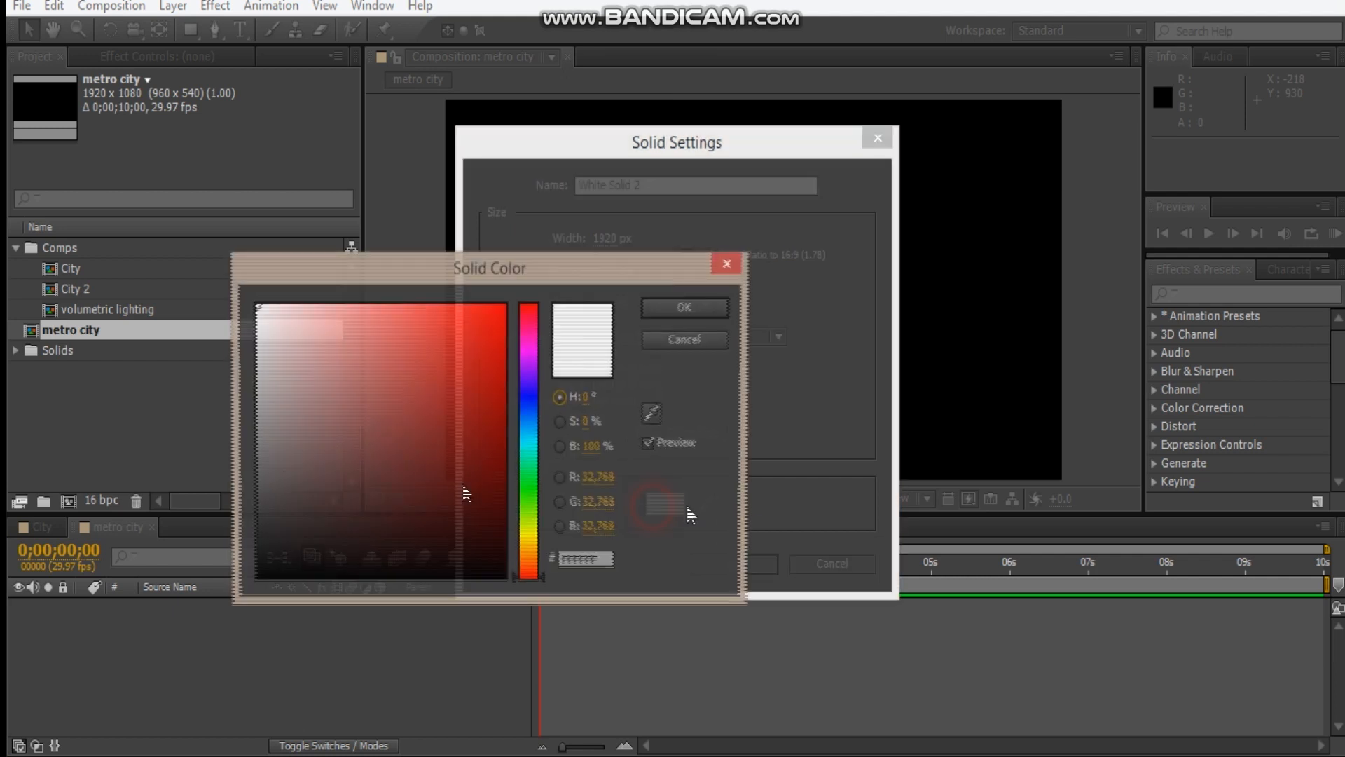
pyautogui.click(258, 576)
pyautogui.click(677, 311)
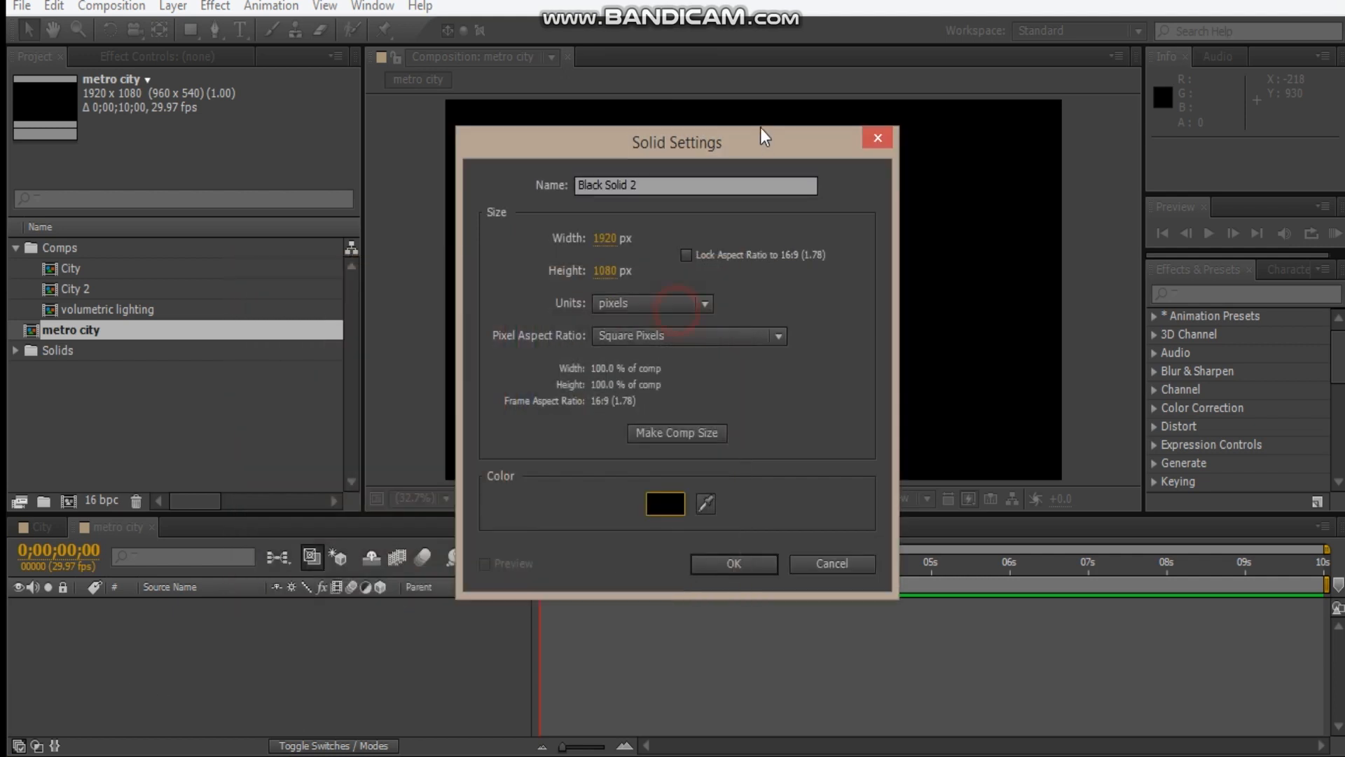
pyautogui.write('bg')
pyautogui.press('Return')
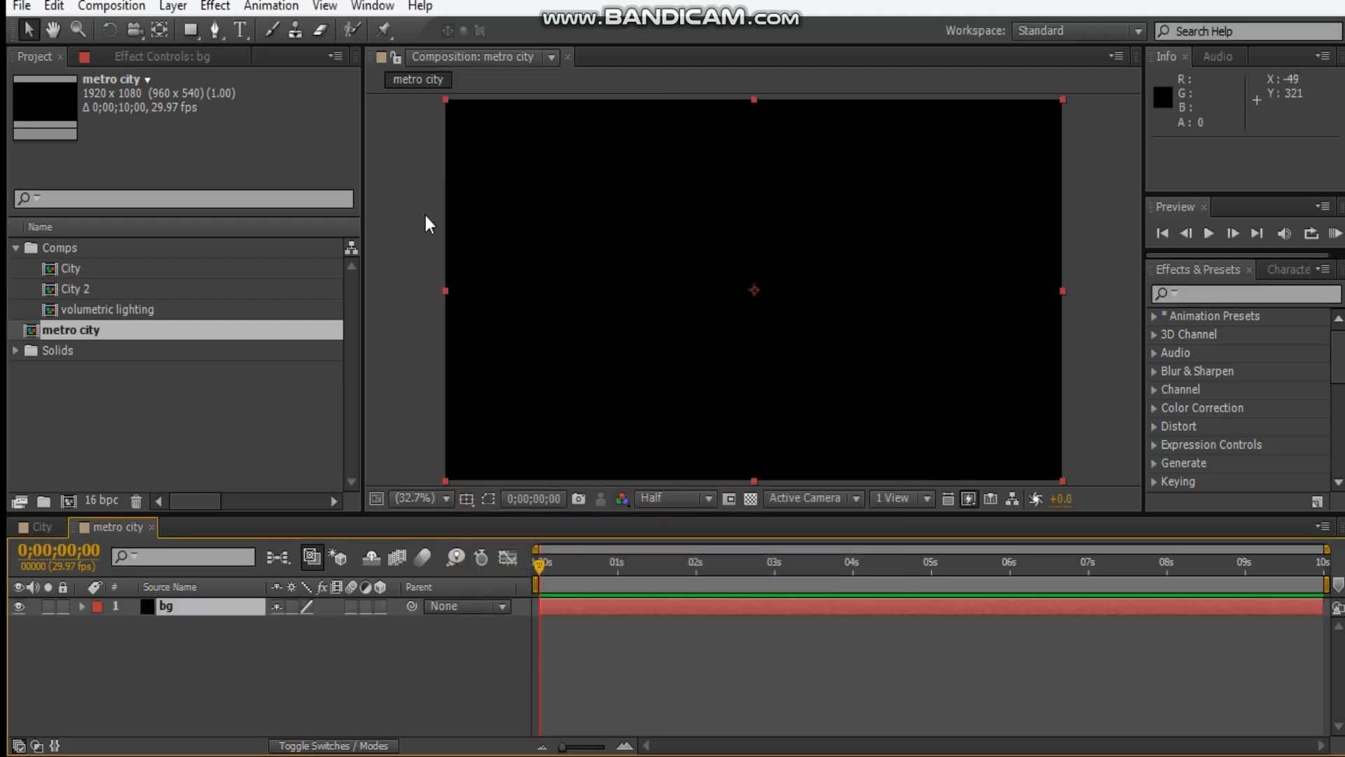
# Apply the Fractal Noise effect to the bg layer.
pyautogui.click(197, 58)
pyautogui.rightClick(205, 294)
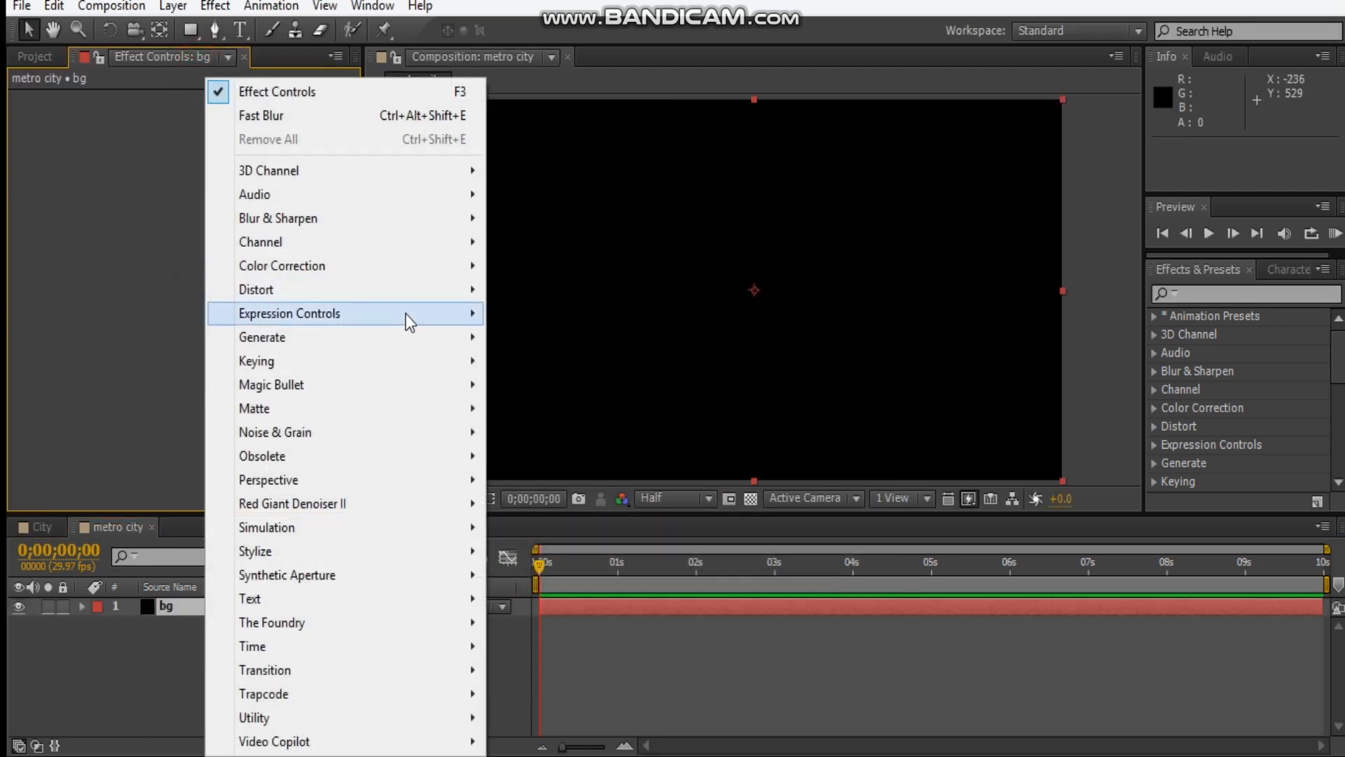
pyautogui.moveTo(289, 443)
pyautogui.click(602, 482)
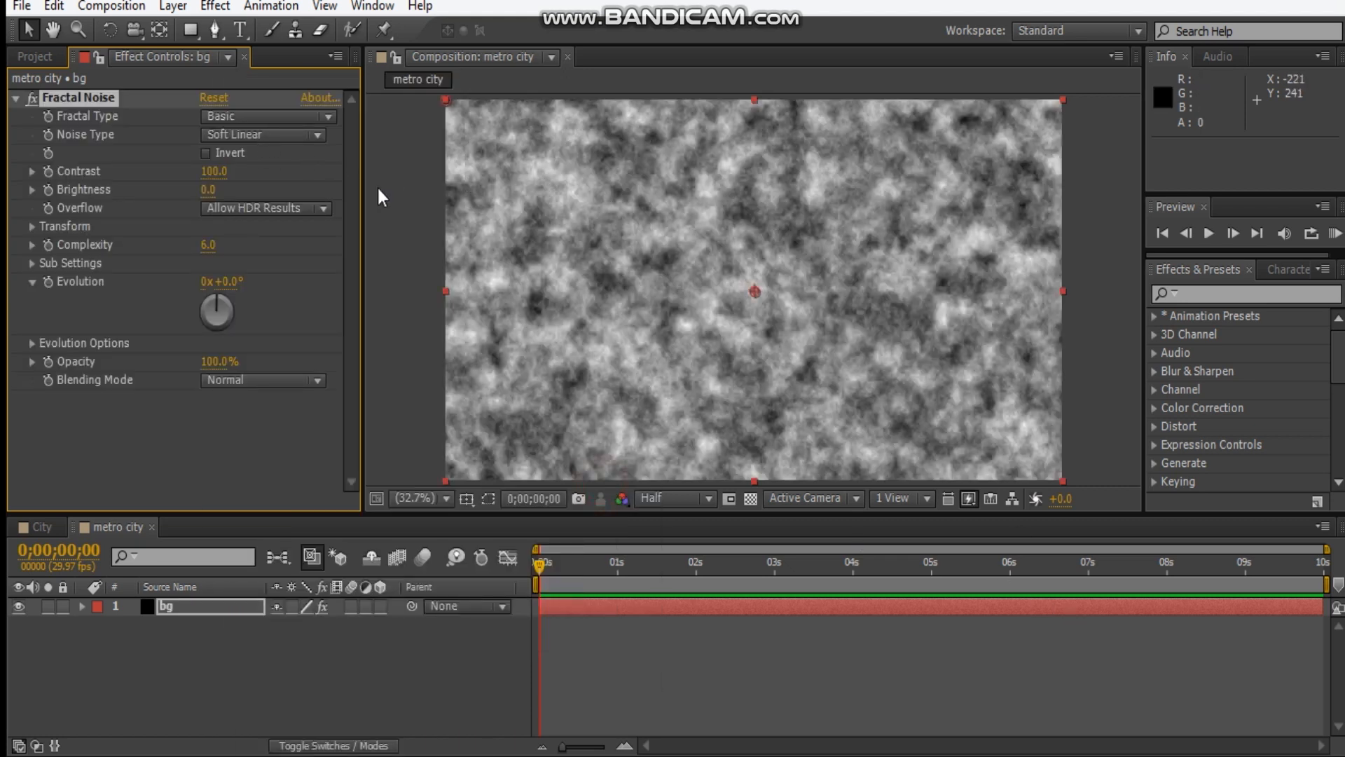
# Set the Fractal Noise type to Dynamic Progressive, with contrast 228 and brightness -87.
pyautogui.click(279, 137)
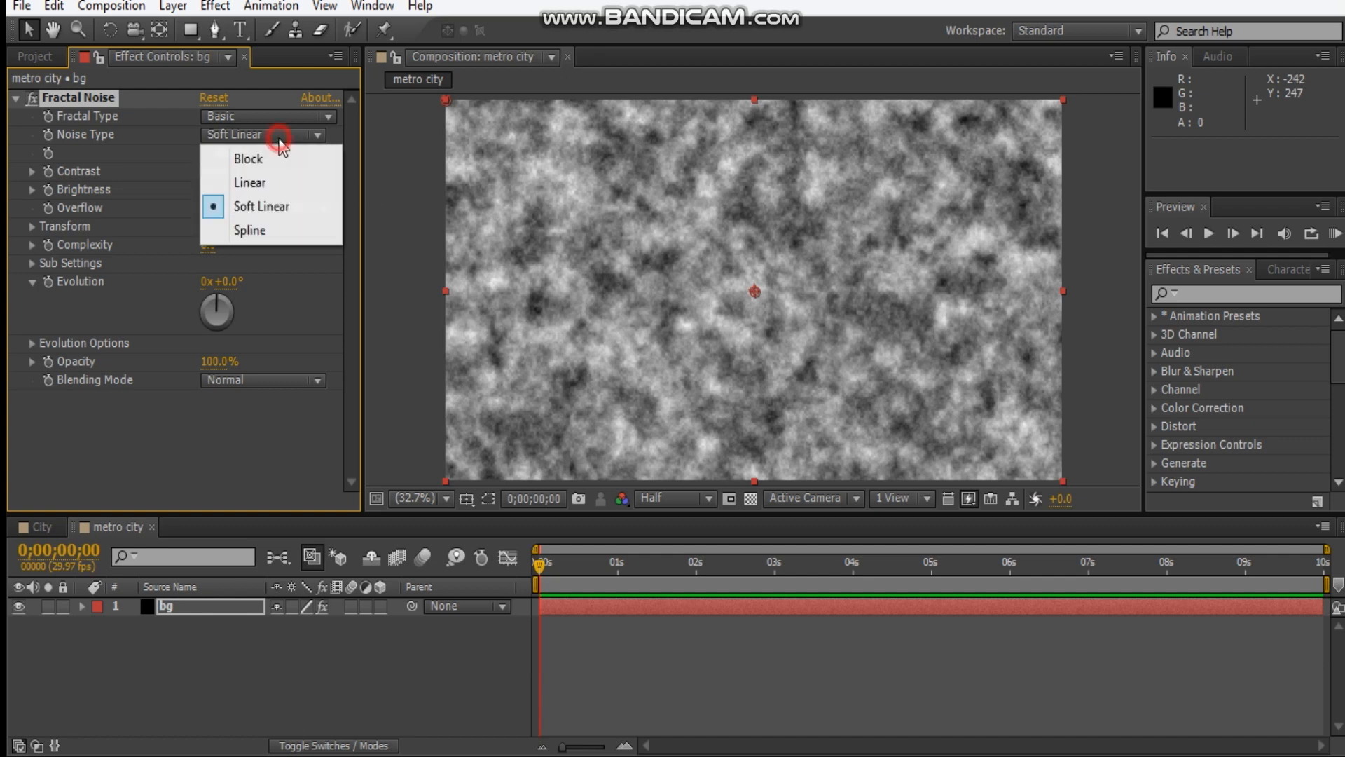
pyautogui.click(286, 128)
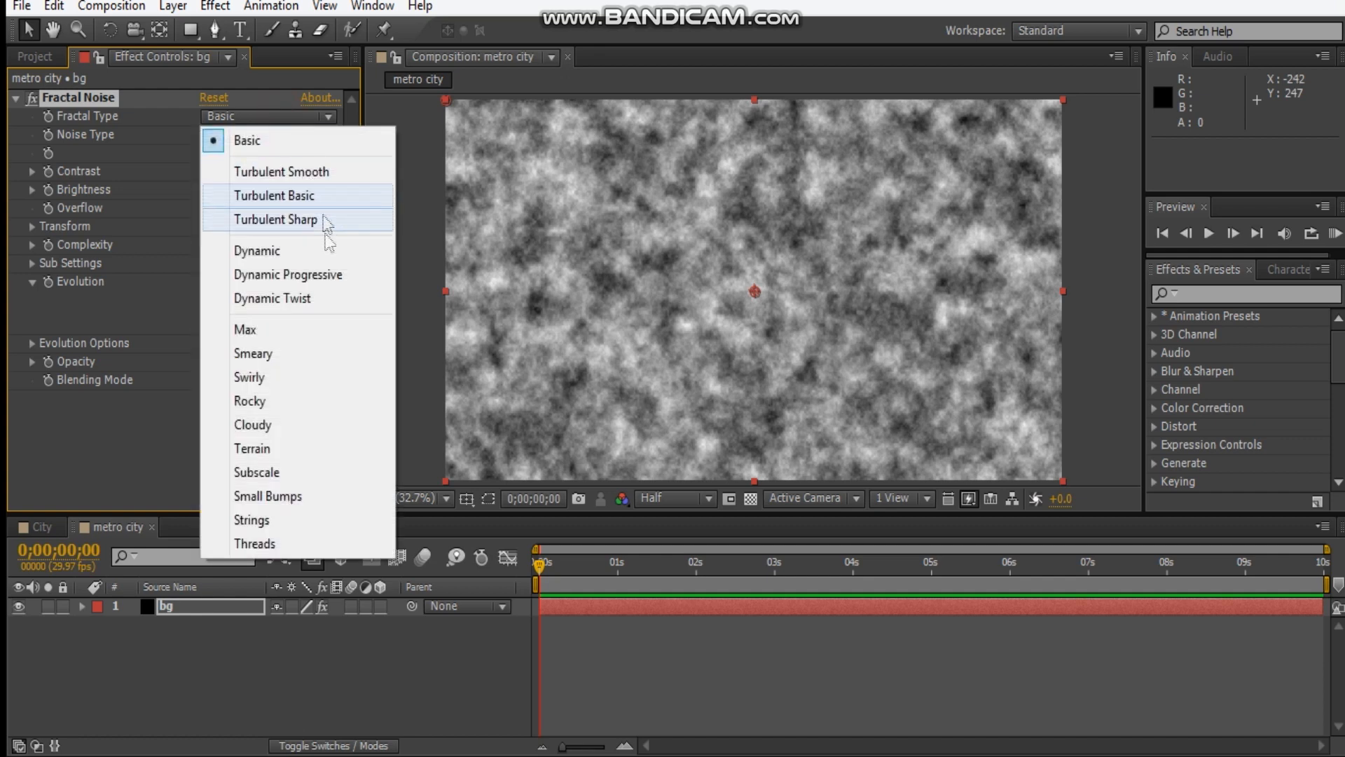
pyautogui.click(312, 273)
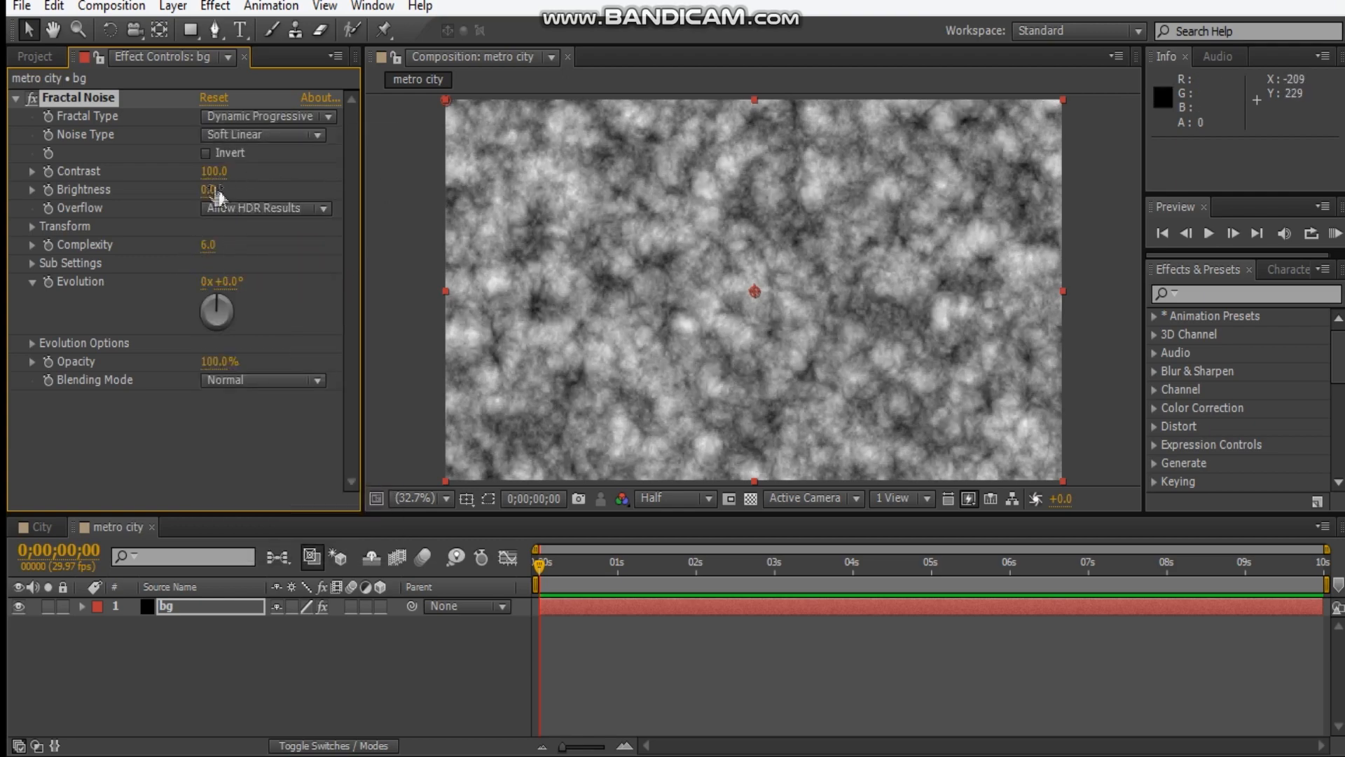
pyautogui.moveTo(214, 171); pyautogui.dragTo(329, 173)
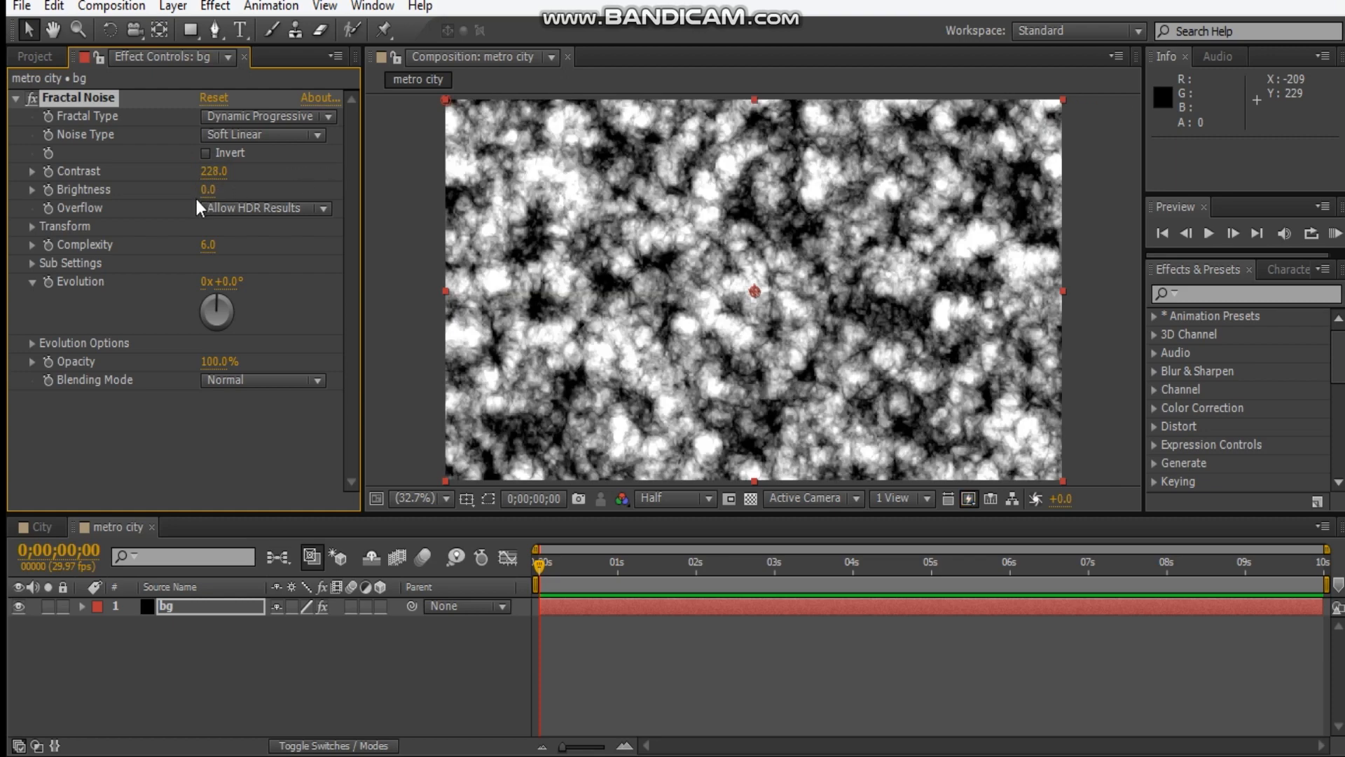
pyautogui.moveTo(208, 189); pyautogui.dragTo(131, 207)
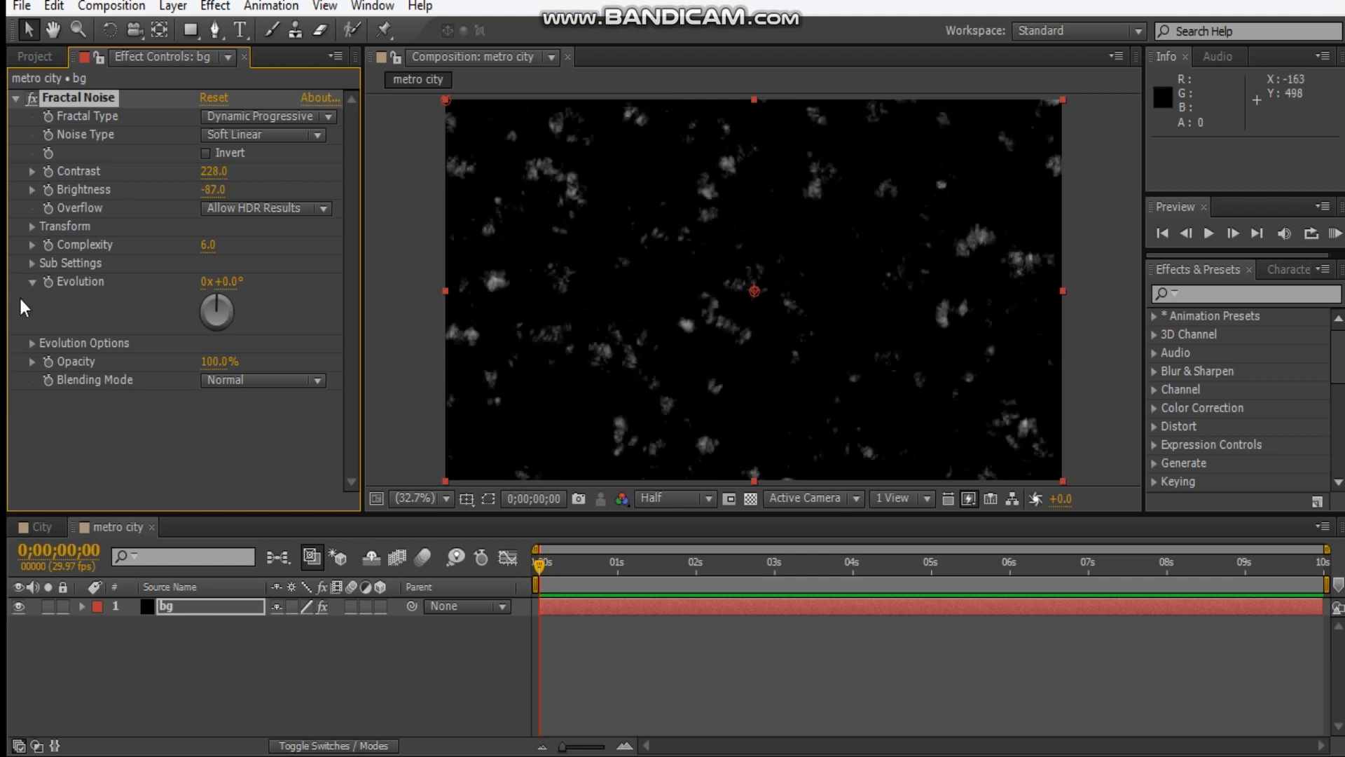
# Turn off uniform scaling in the noise transform and reduce both scale width and scale height to 20.
pyautogui.click(28, 229)
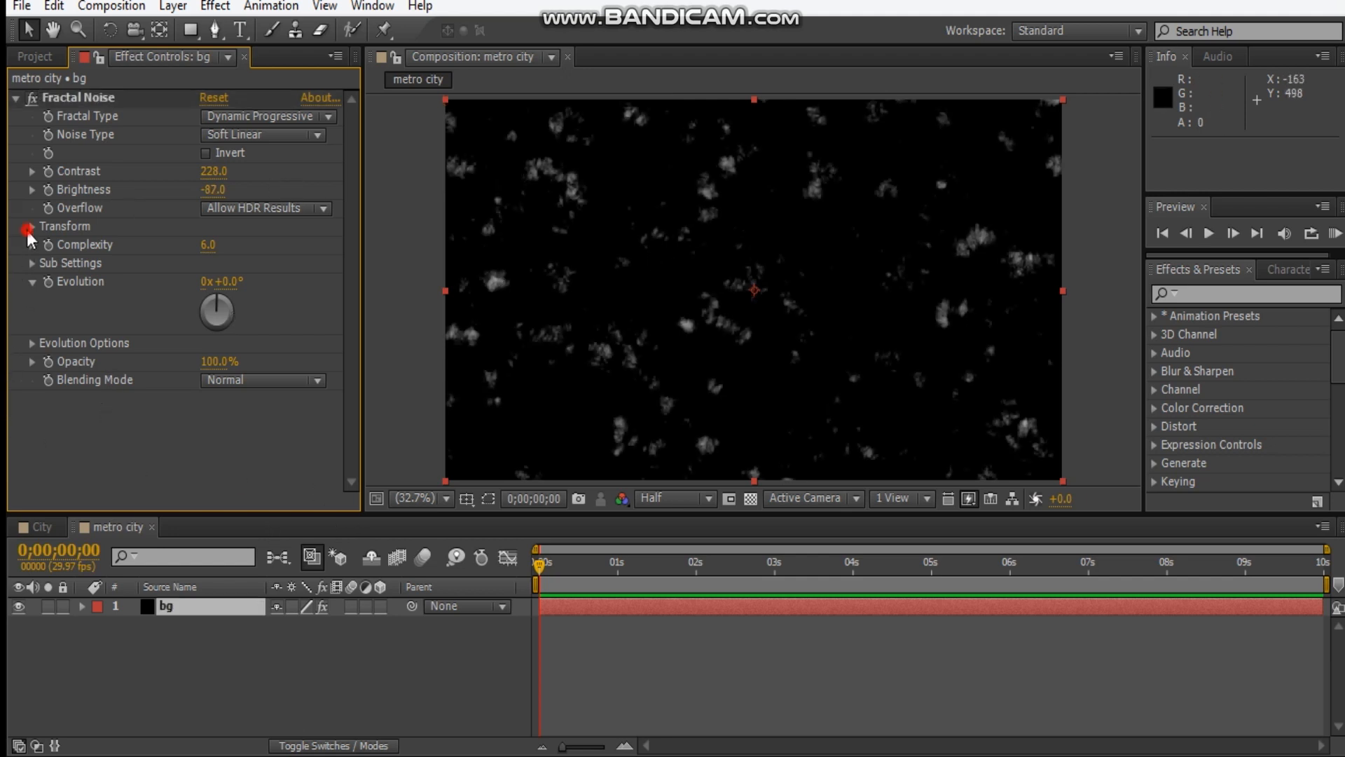
pyautogui.click(32, 227)
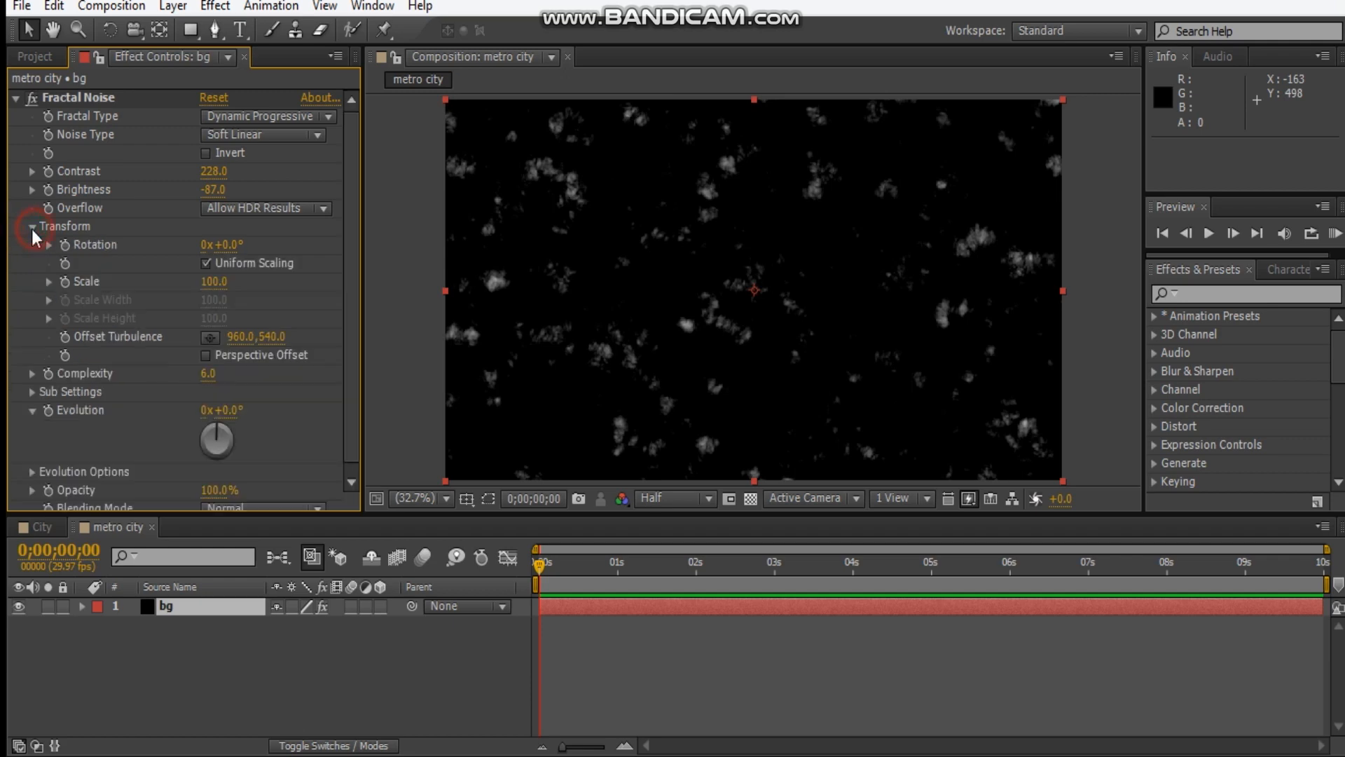
pyautogui.click(206, 263)
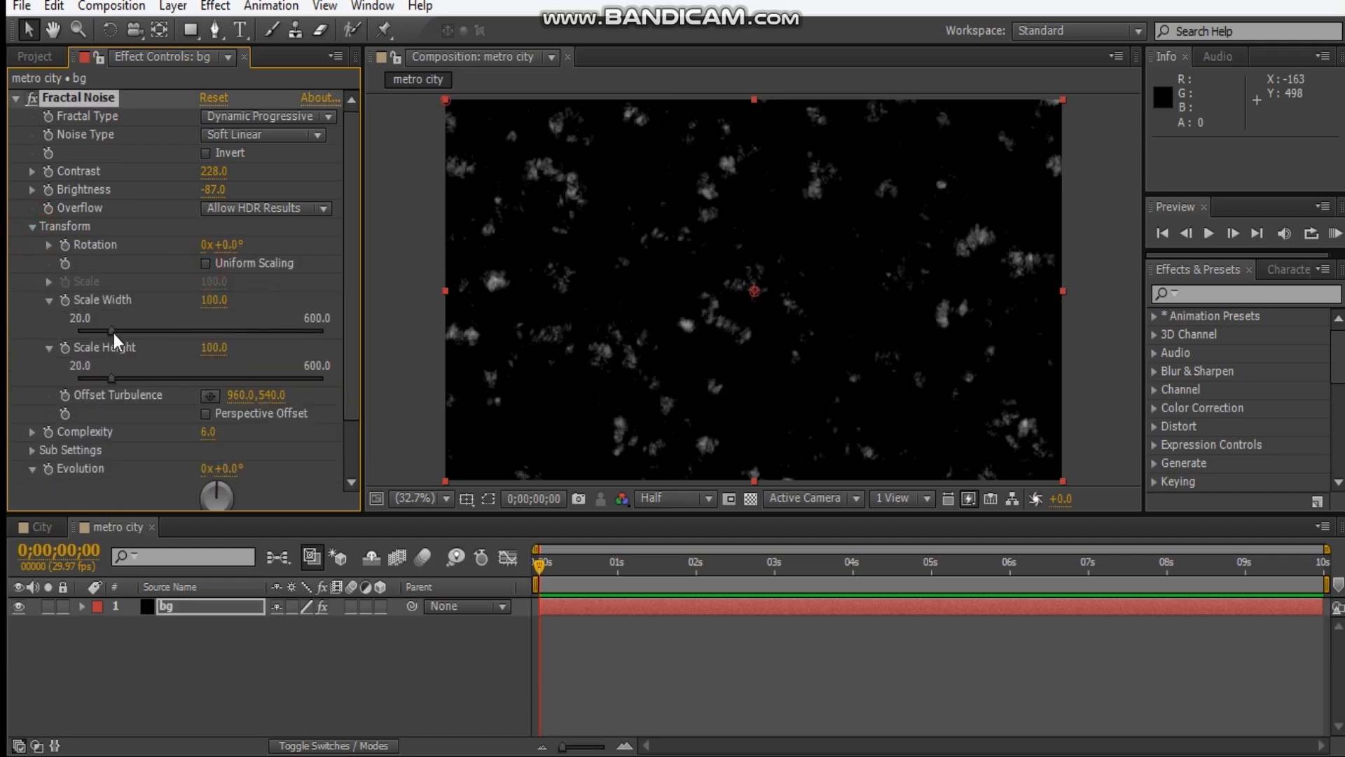
pyautogui.moveTo(93, 334); pyautogui.dragTo(16, 334)
pyautogui.moveTo(111, 379); pyautogui.dragTo(12, 384)
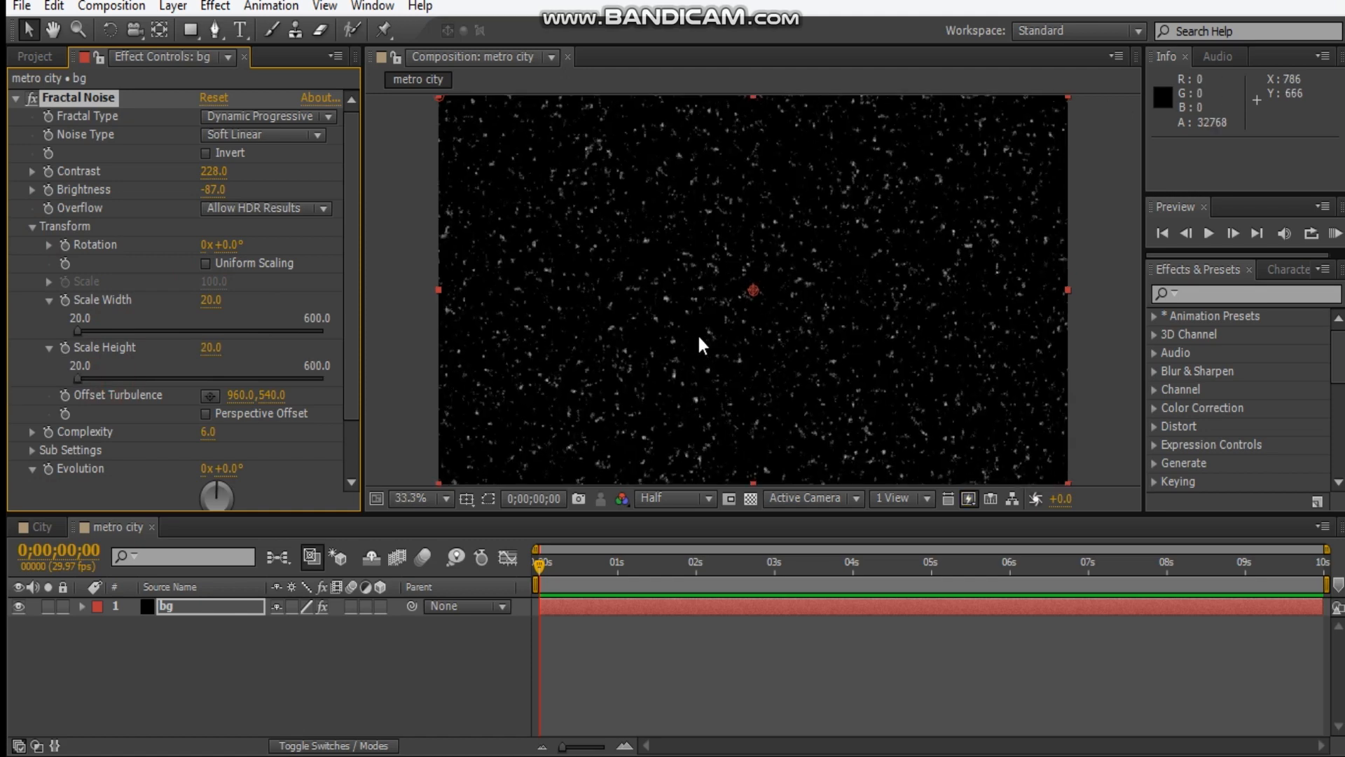
# Set the Fractal Noise brightness to -100 and contrast to 240.
pyautogui.press('/')
pyautogui.press(',')
pyautogui.press(',')
pyautogui.press('.')
pyautogui.click(216, 191)
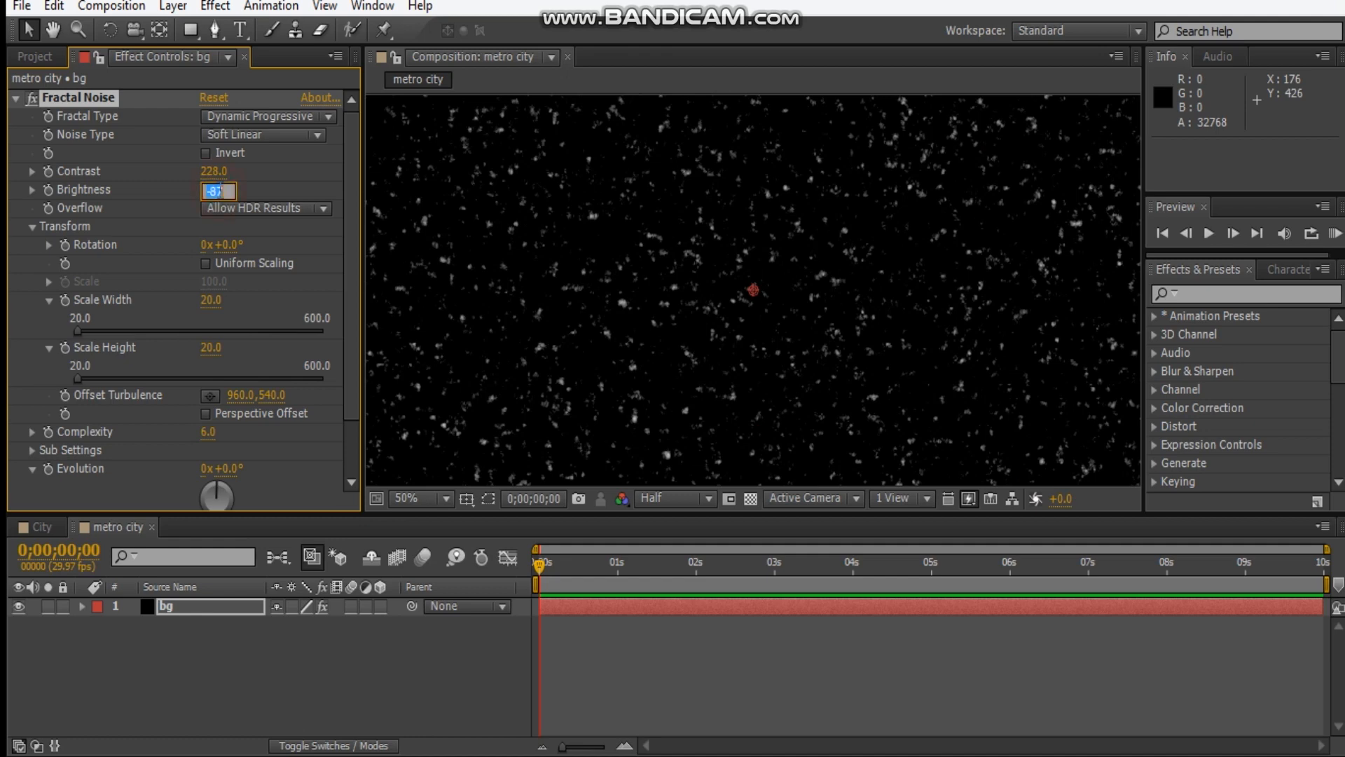
pyautogui.press('Return')
pyautogui.click(217, 171)
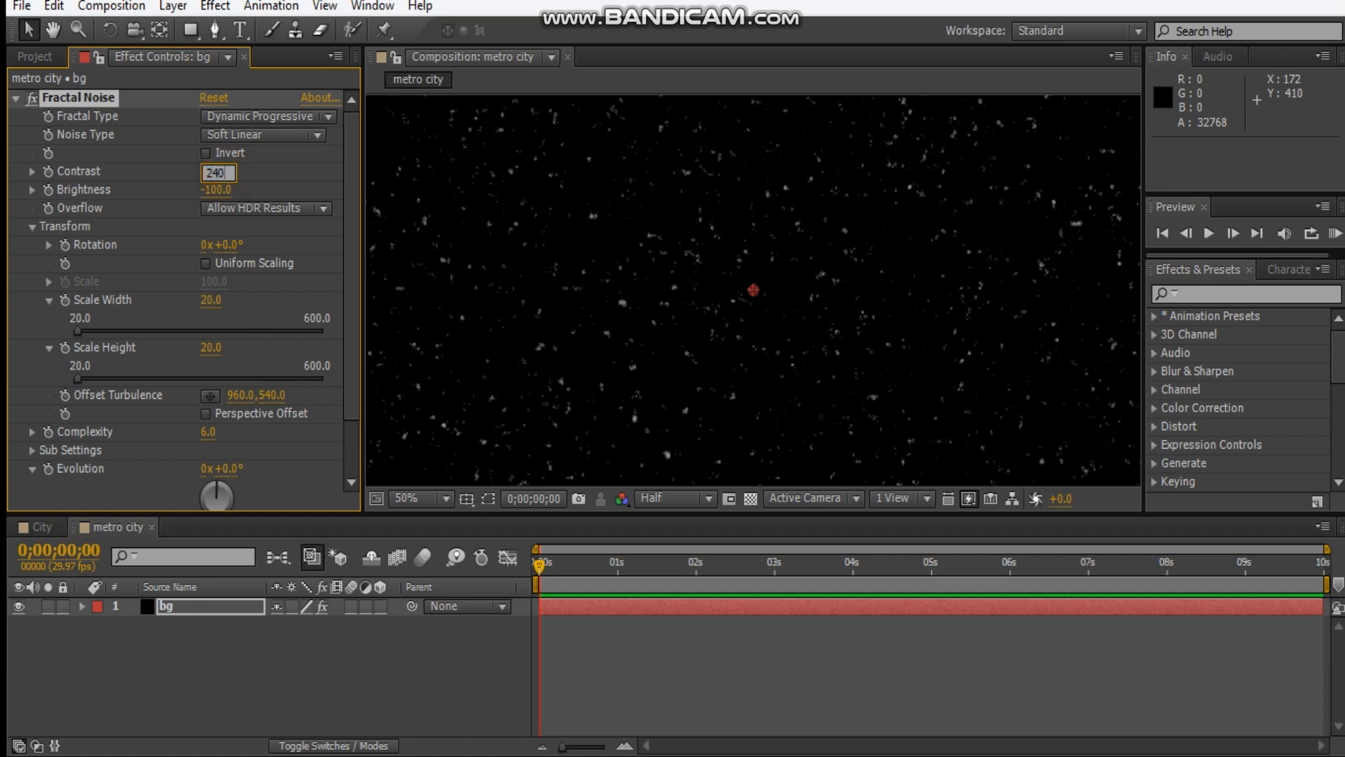
pyautogui.press('Return')
# Set the noise scale width and scale height to 15.
pyautogui.scroll(2, 615, 273)
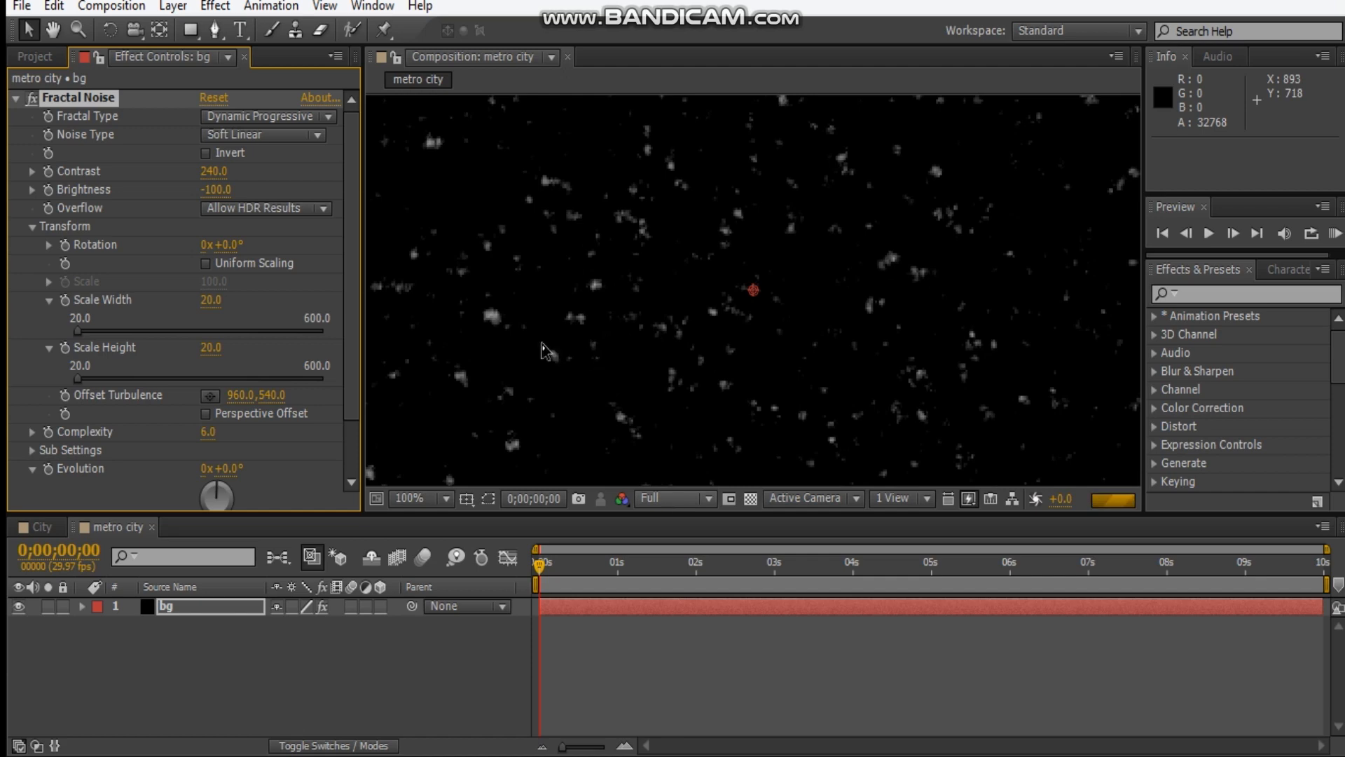
pyautogui.scroll(-4, 412, 253)
pyautogui.click(211, 301)
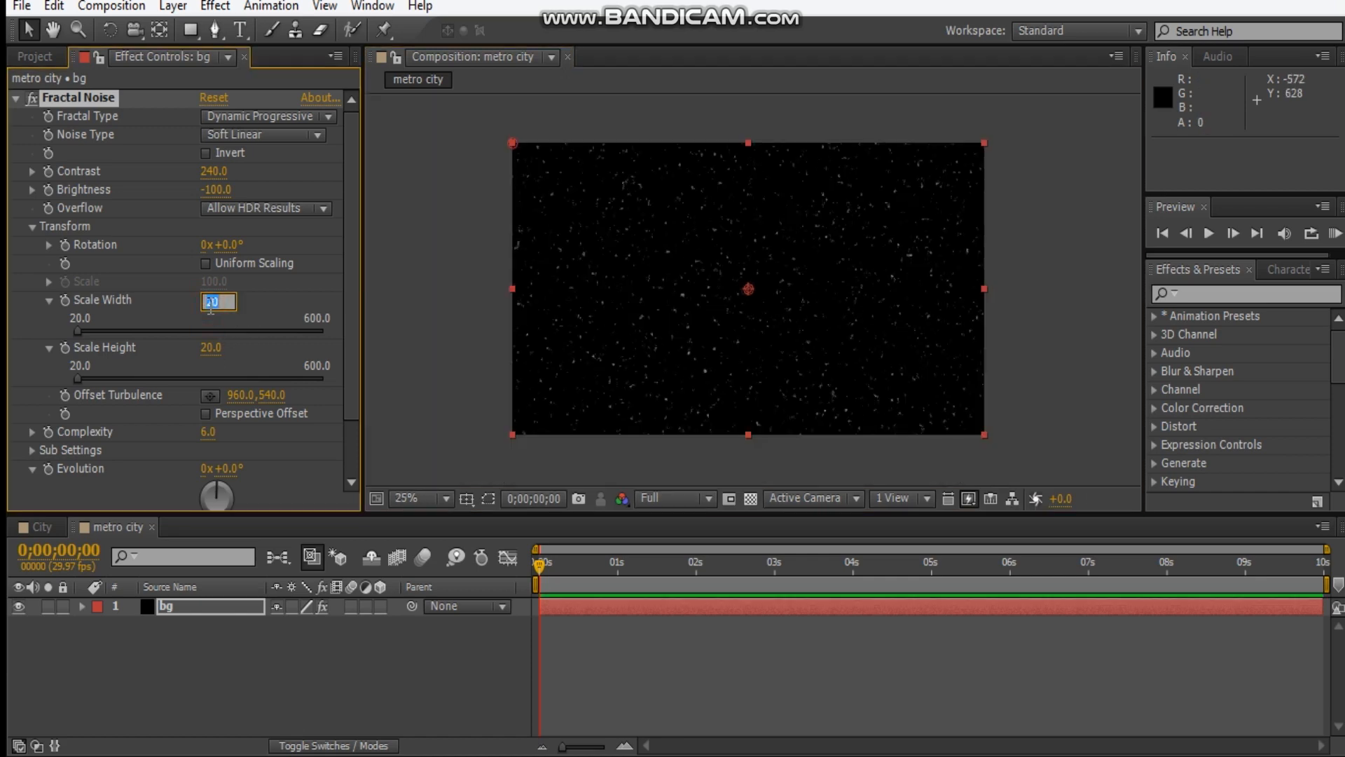
pyautogui.write('15')
pyautogui.press('Tab')
pyautogui.write('15')
pyautogui.press('Return')
pyautogui.click(1036, 298)
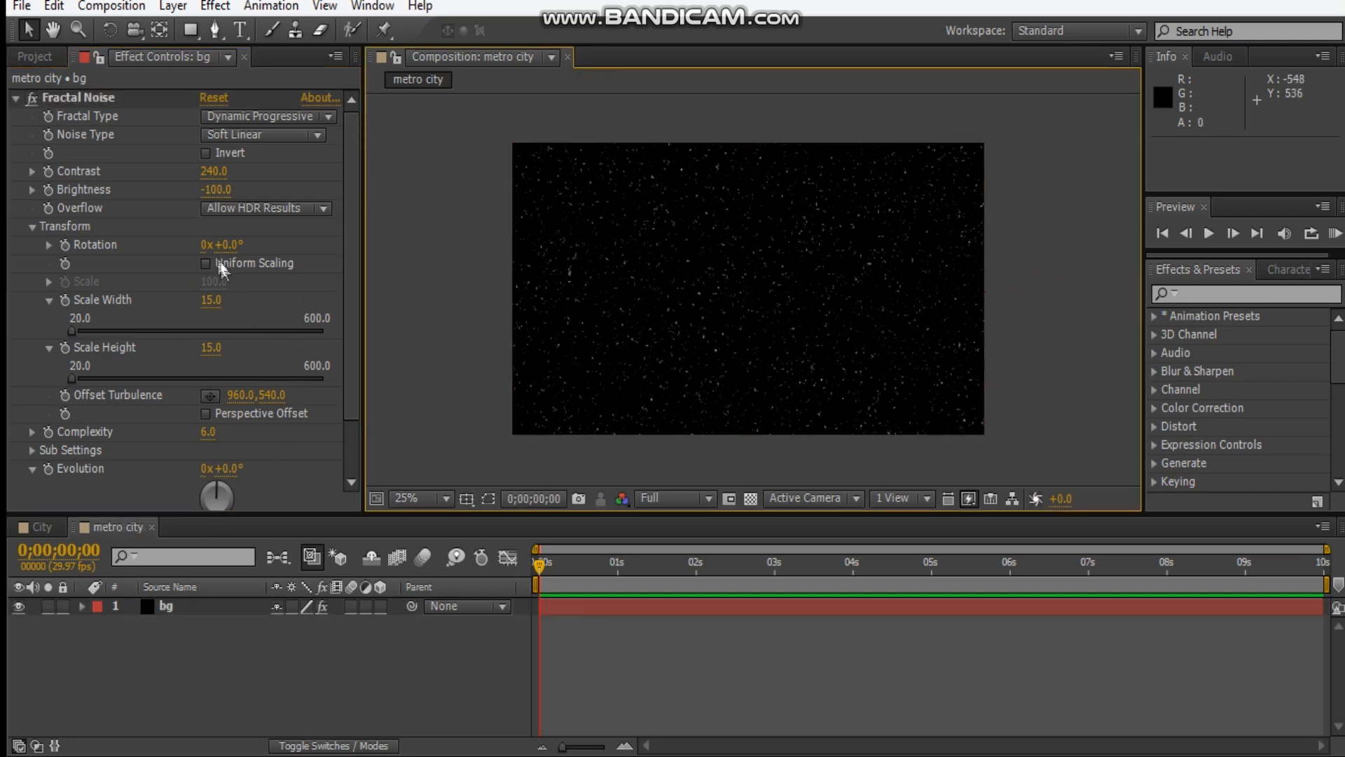
# Set the Fractal Noise complexity to 12 and fit the composition in the viewer.
pyautogui.click(208, 432)
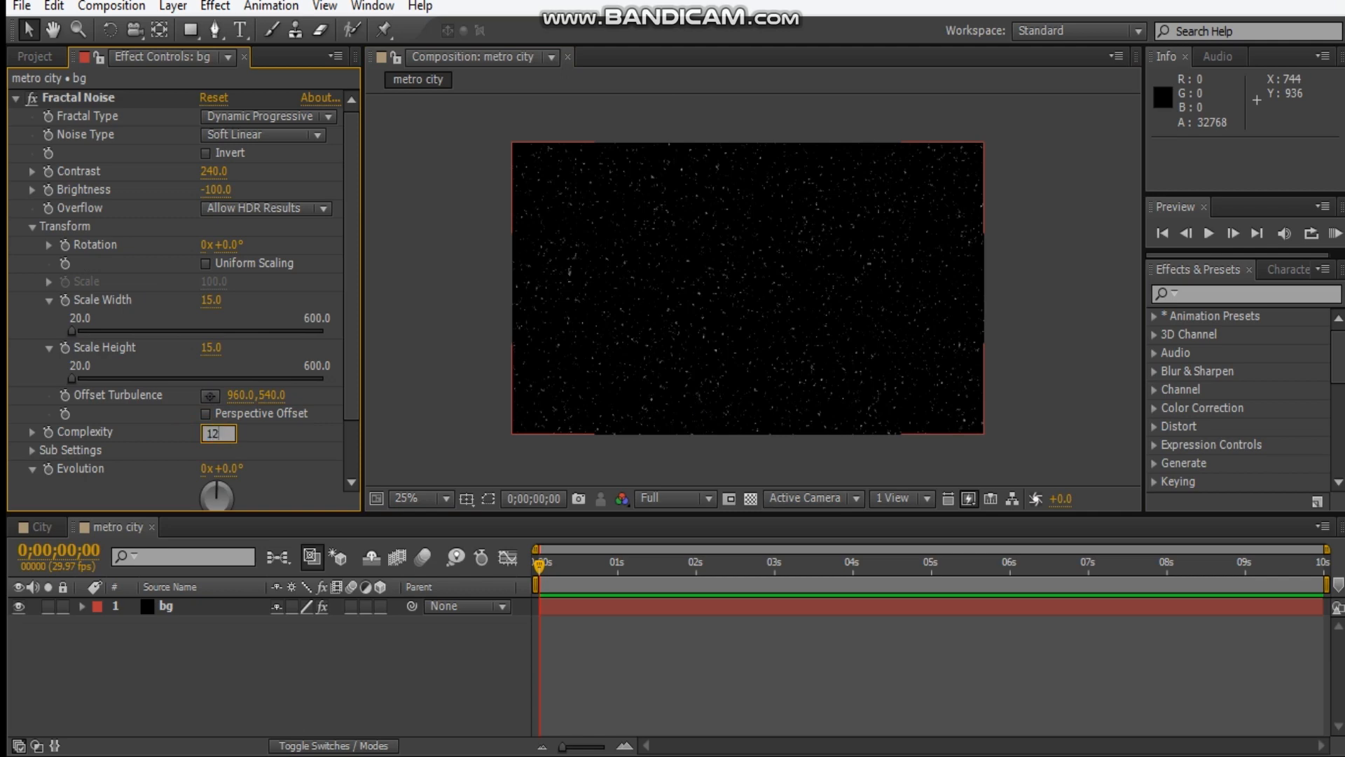
pyautogui.write('12')
pyautogui.press('Return')
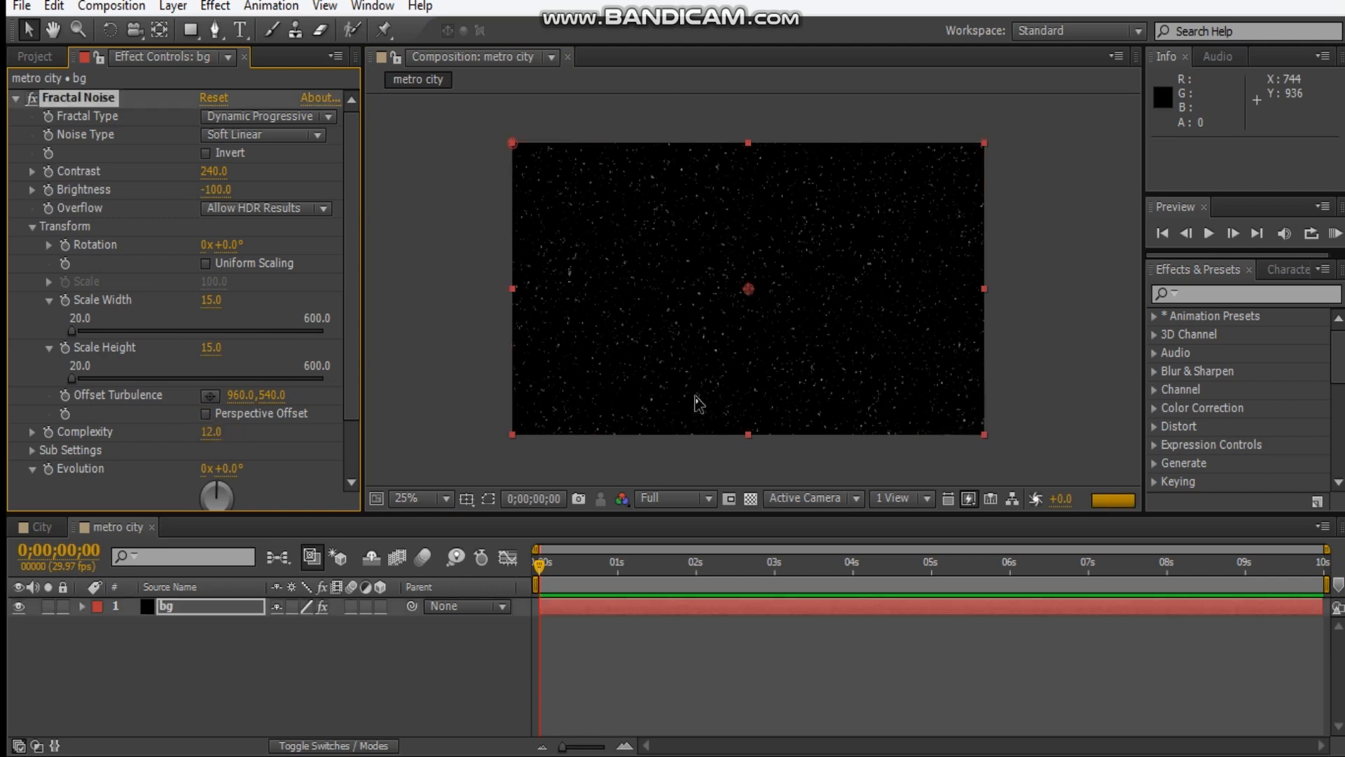
pyautogui.click(1021, 297)
pyautogui.click(444, 499)
pyautogui.click(460, 111)
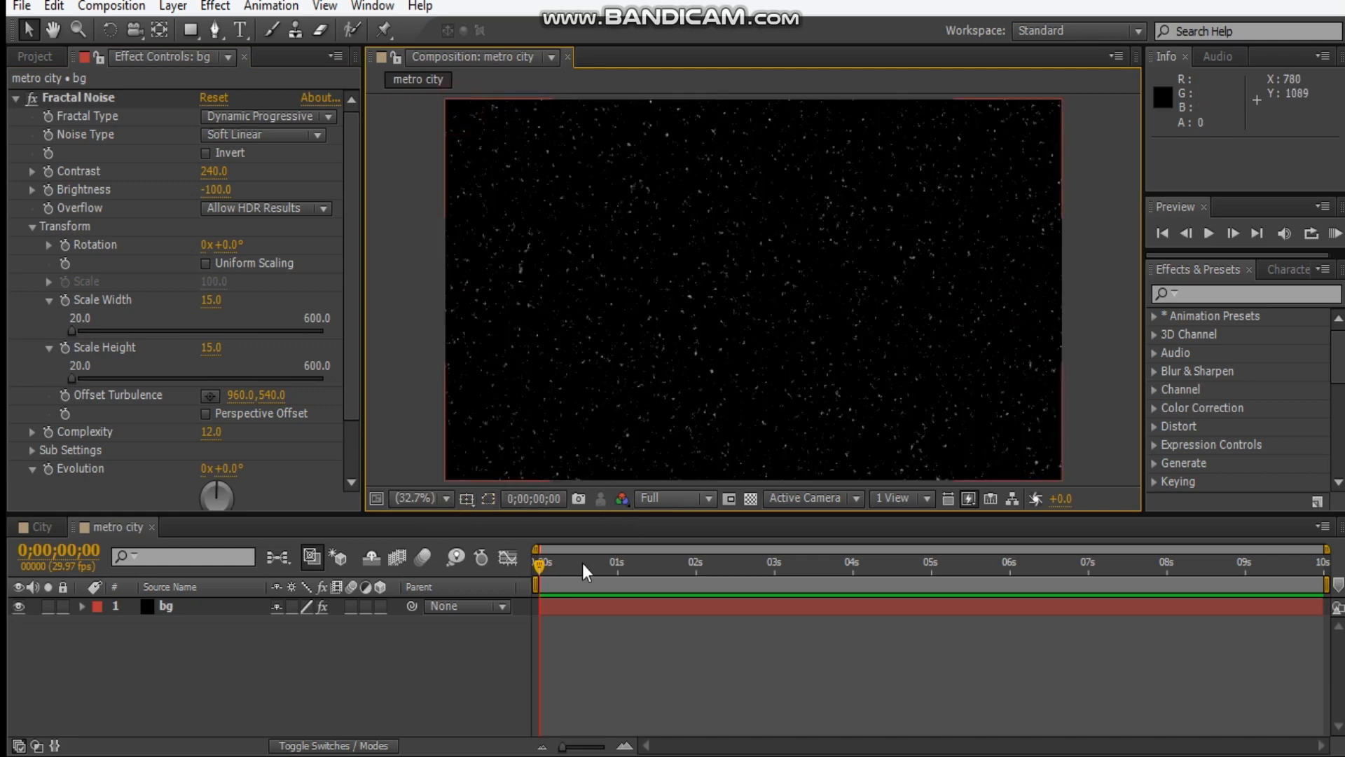
# Scale the bg layer to 130%.
pyautogui.click(203, 606)
pyautogui.press('s')
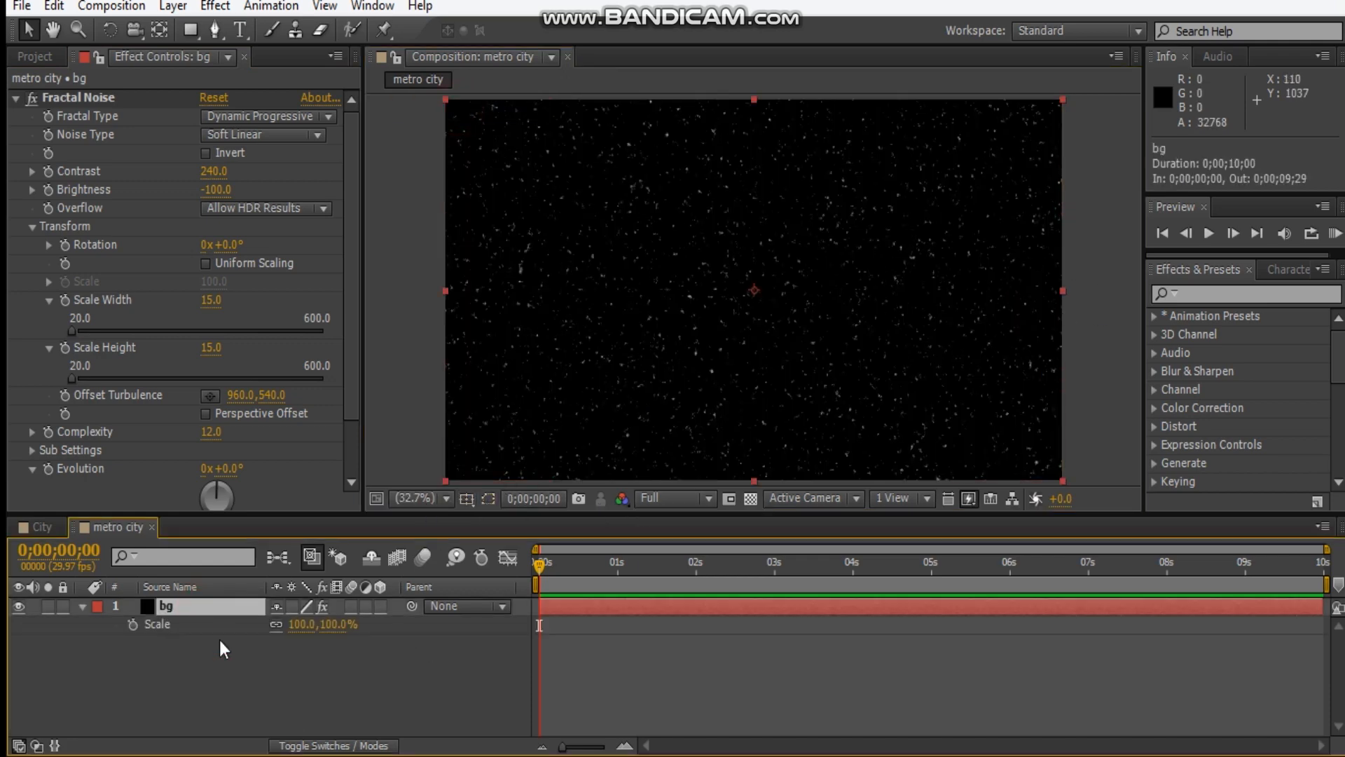
pyautogui.click(337, 624)
pyautogui.press('Return')
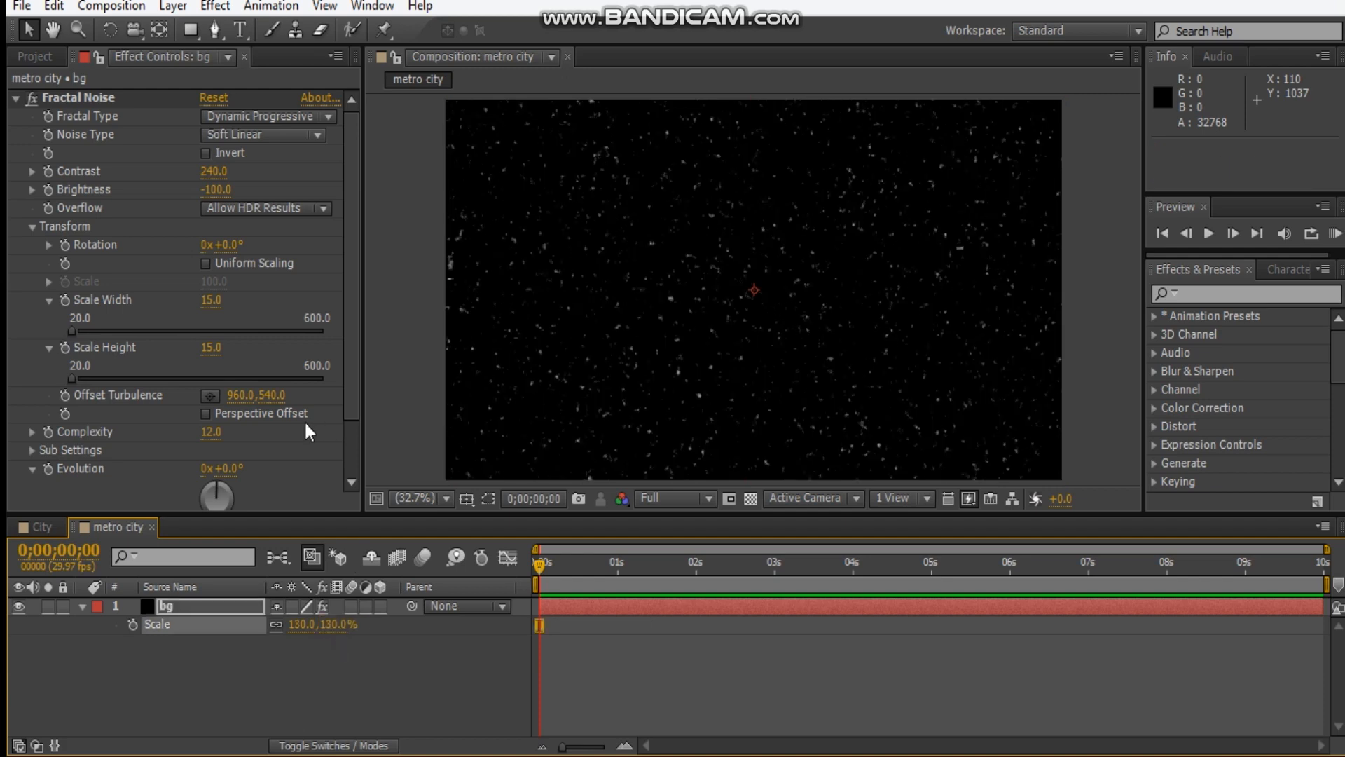
# Set the noise scale width and scale height to 10 for finer stars.
pyautogui.click(210, 299)
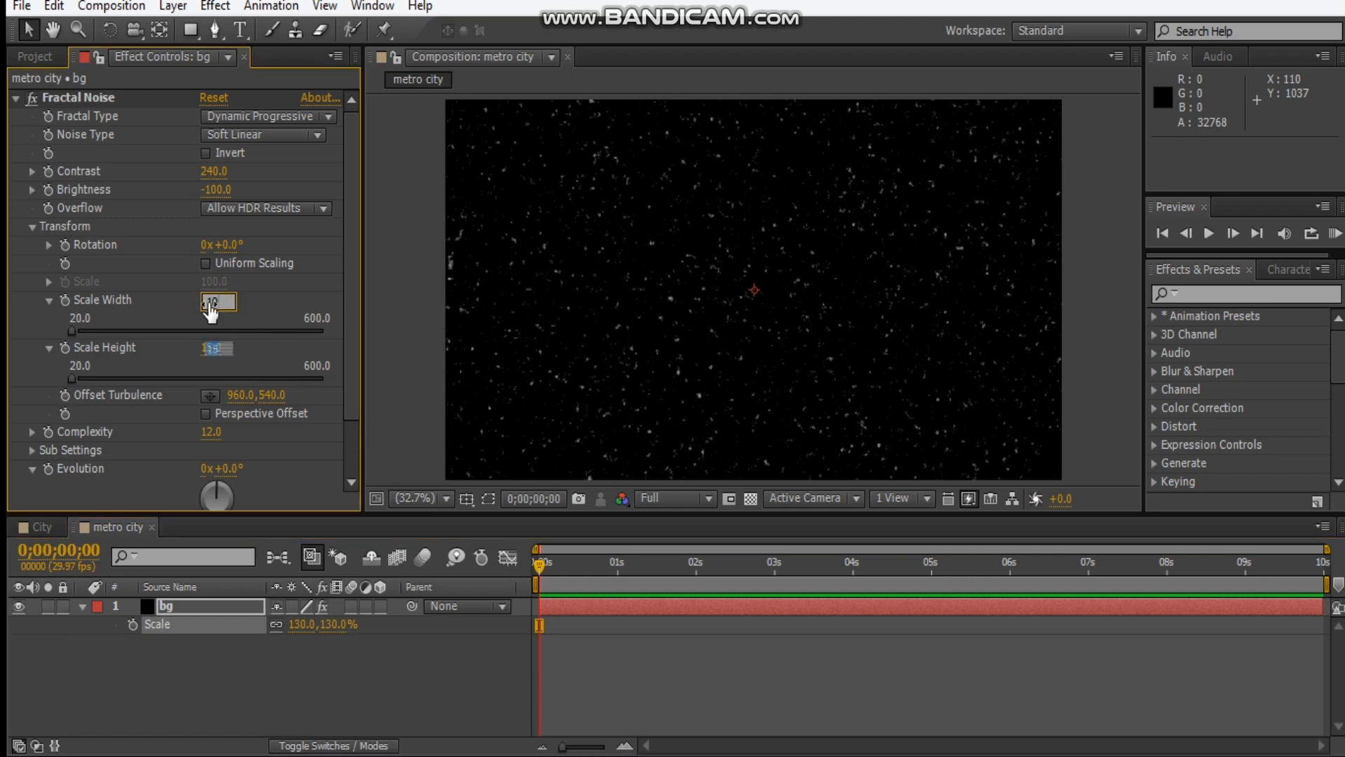
pyautogui.press('Tab')
pyautogui.write('10')
pyautogui.press('Return')
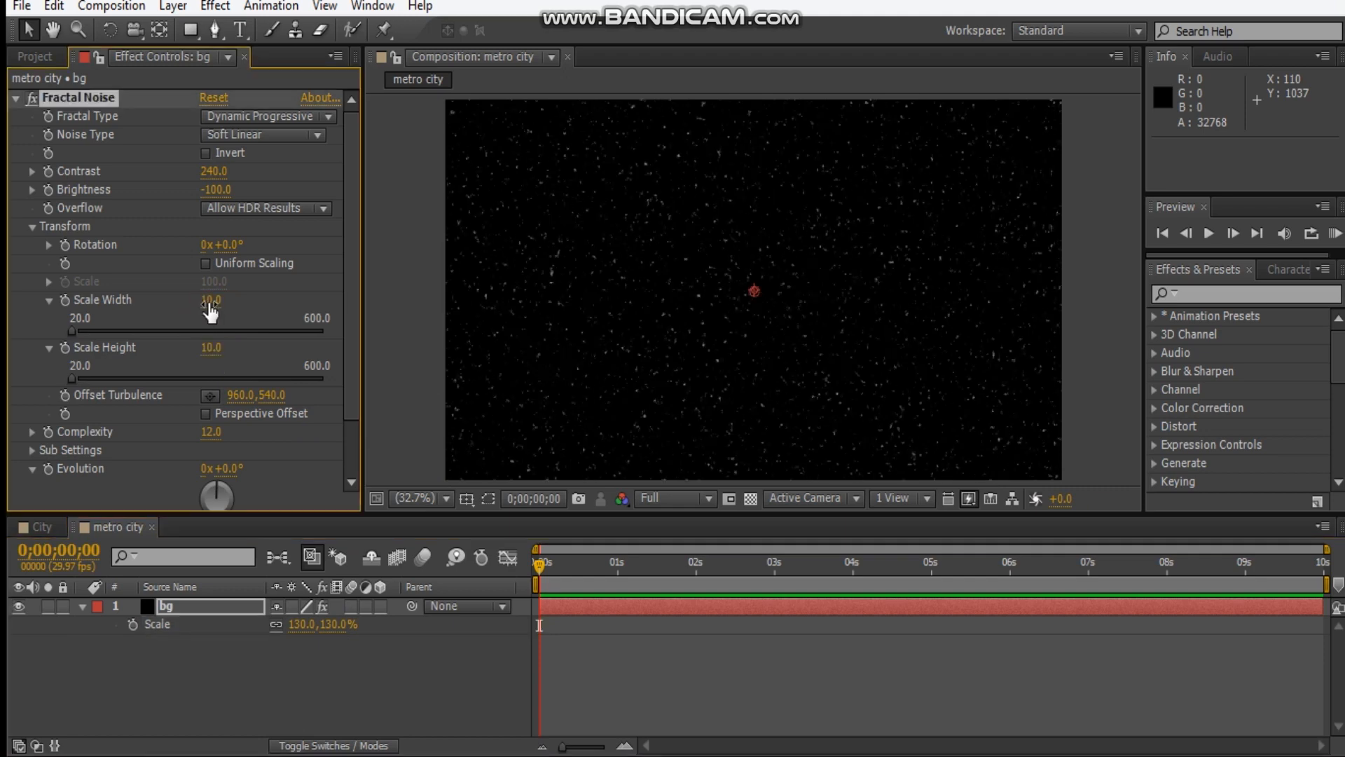
# Scale the bg layer to 140% and fit the composition in the viewer again.
pyautogui.click(334, 625)
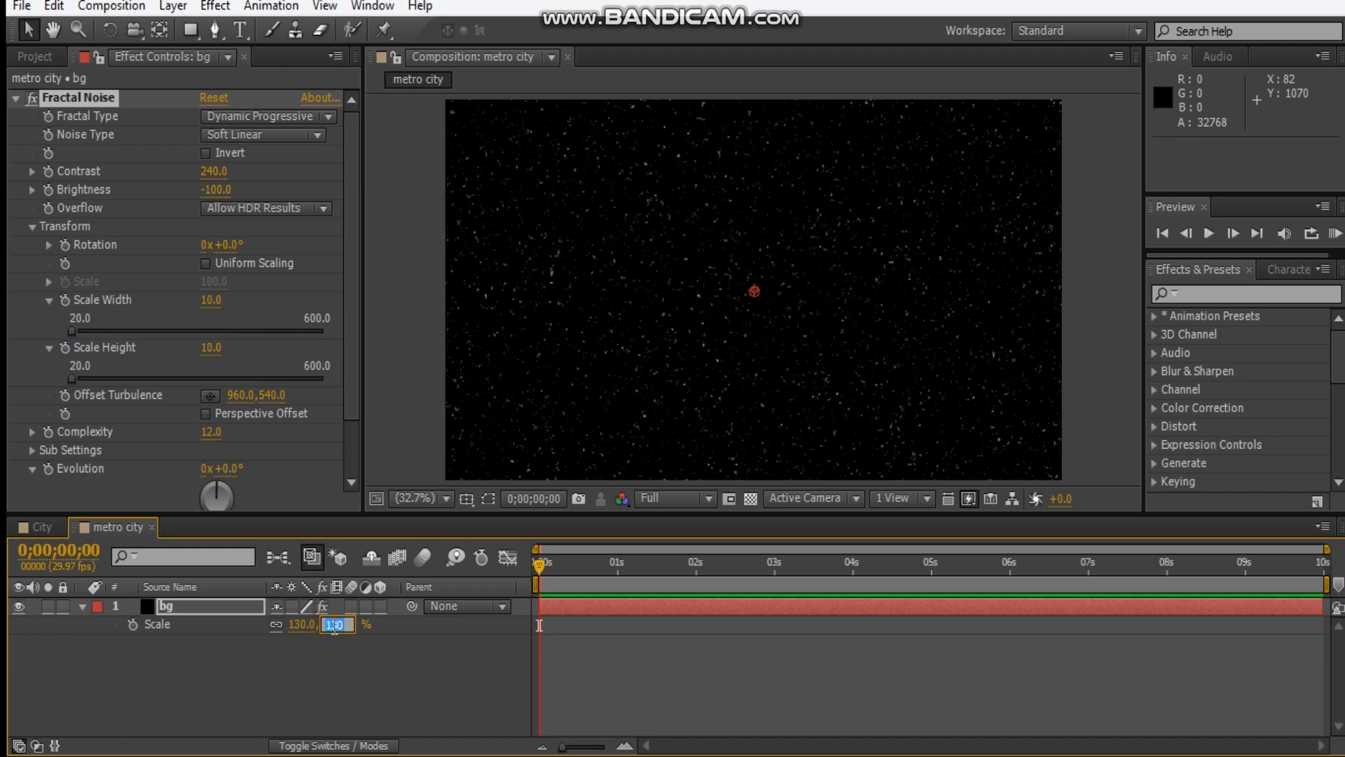
pyautogui.press('Return')
pyautogui.scroll(-2, 1026, 349)
pyautogui.click(1046, 336)
pyautogui.scroll(2, 859, 291)
pyautogui.click(446, 499)
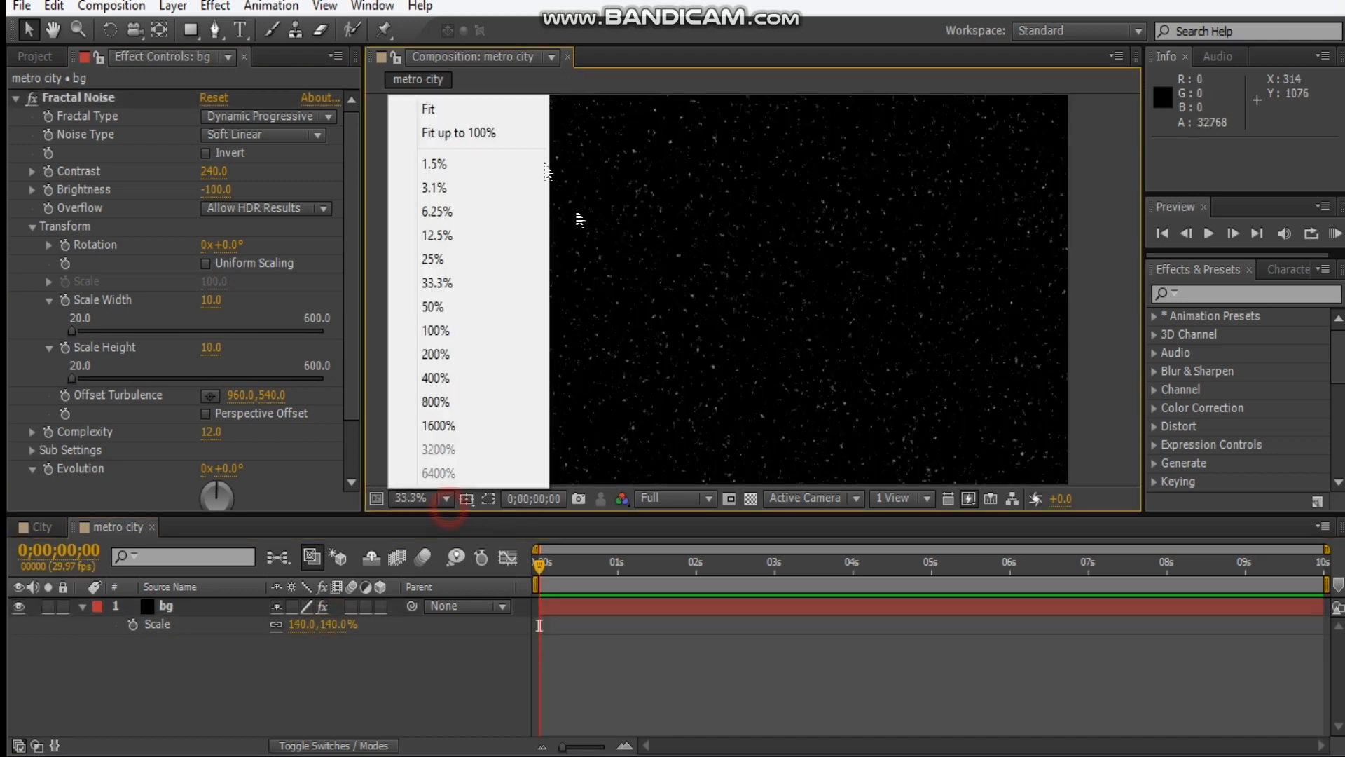
pyautogui.click(476, 110)
pyautogui.click(367, 673)
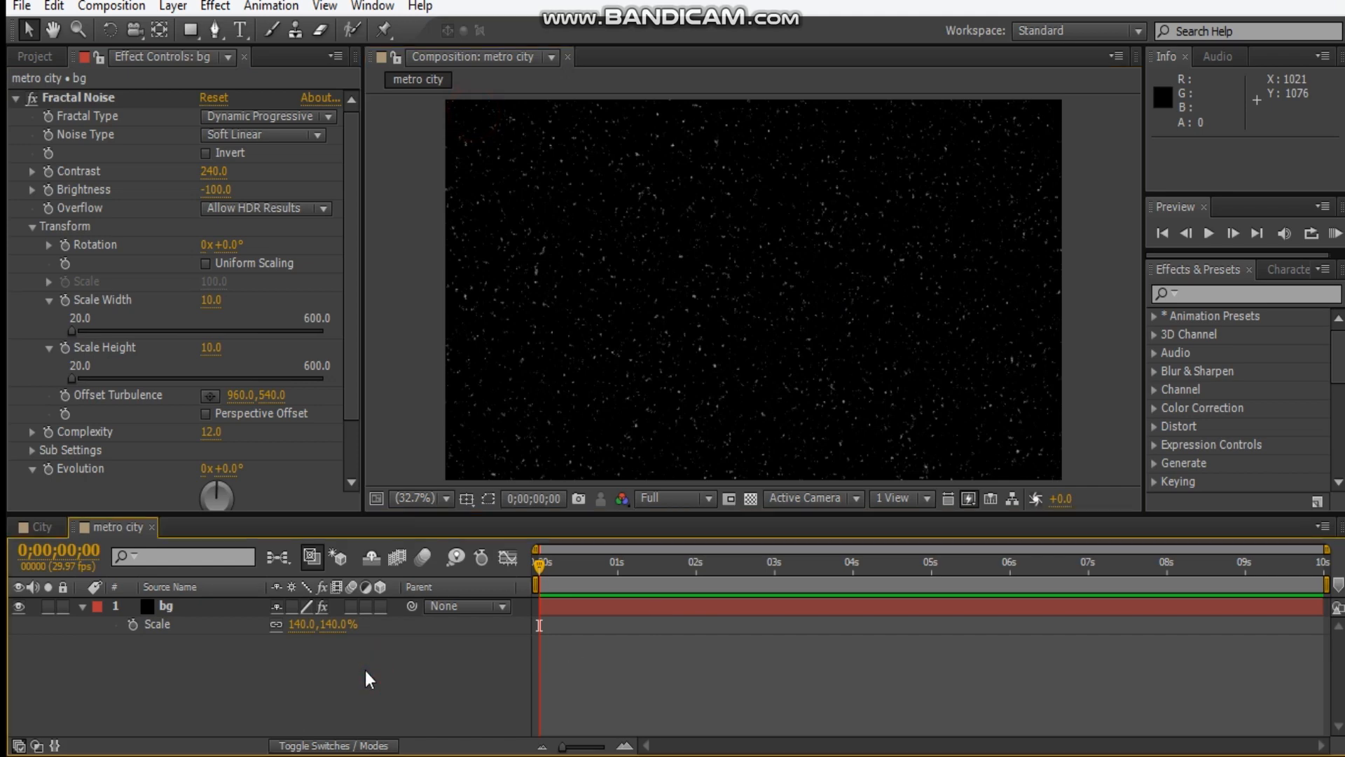
# Create a 1920 x 1080 solid named E3D in bright orange.
pyautogui.hotkey('ctrl', 'y')
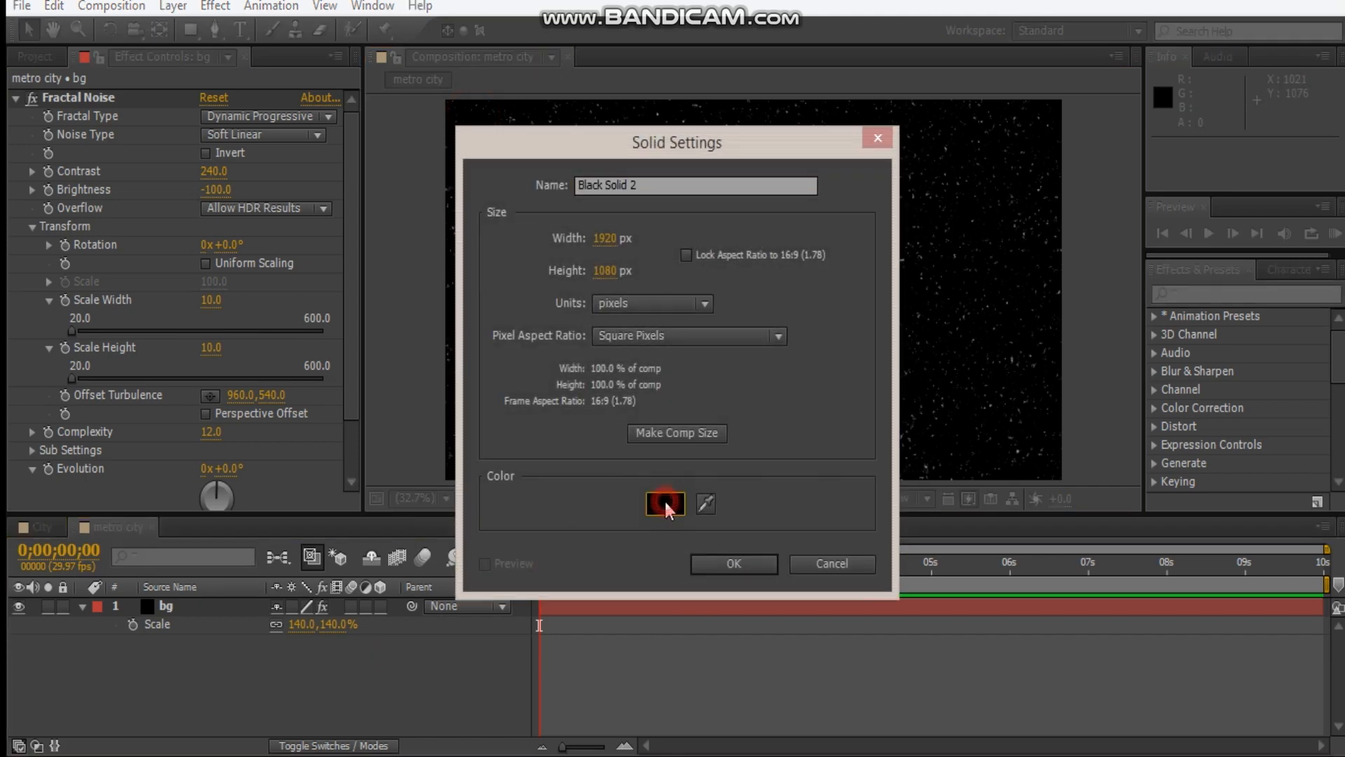
pyautogui.click(641, 504)
pyautogui.moveTo(533, 548); pyautogui.dragTo(534, 566)
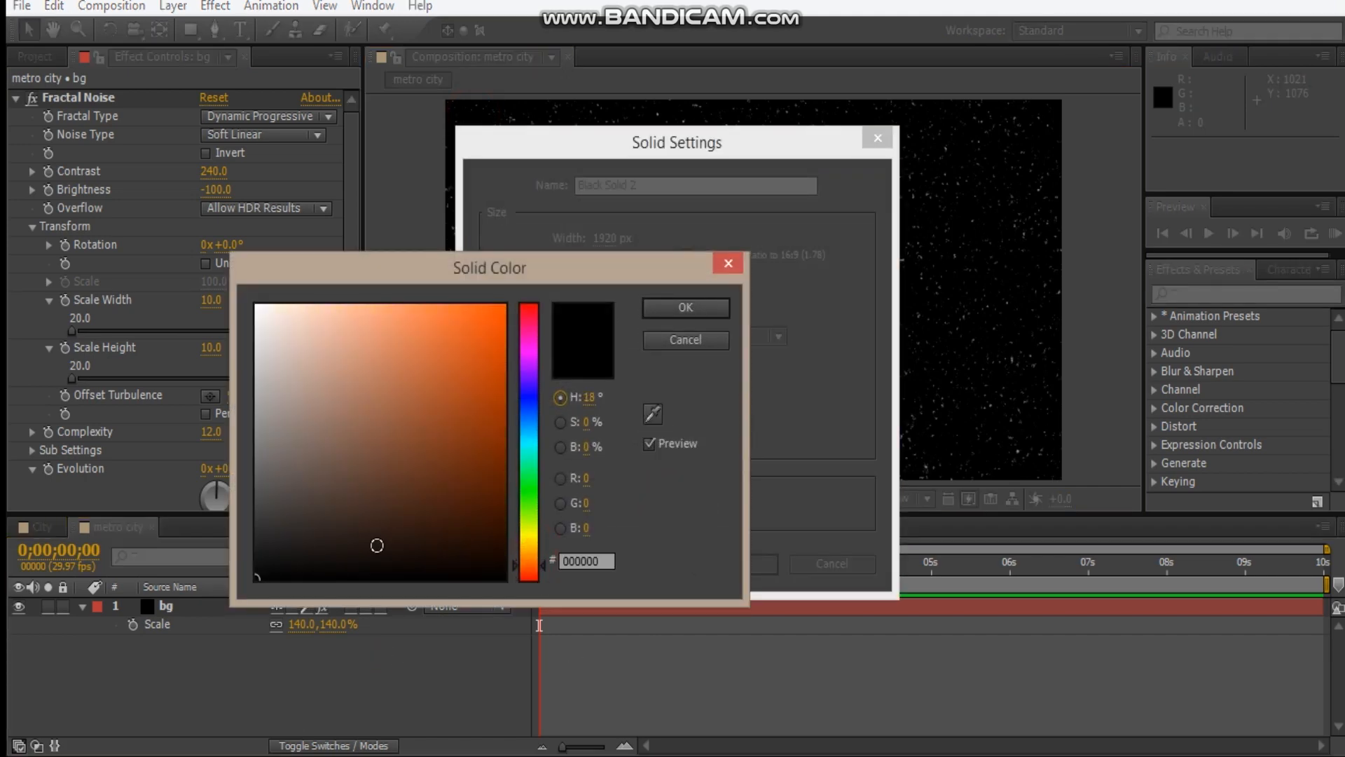
pyautogui.moveTo(376, 544); pyautogui.dragTo(721, 263)
pyautogui.click(695, 309)
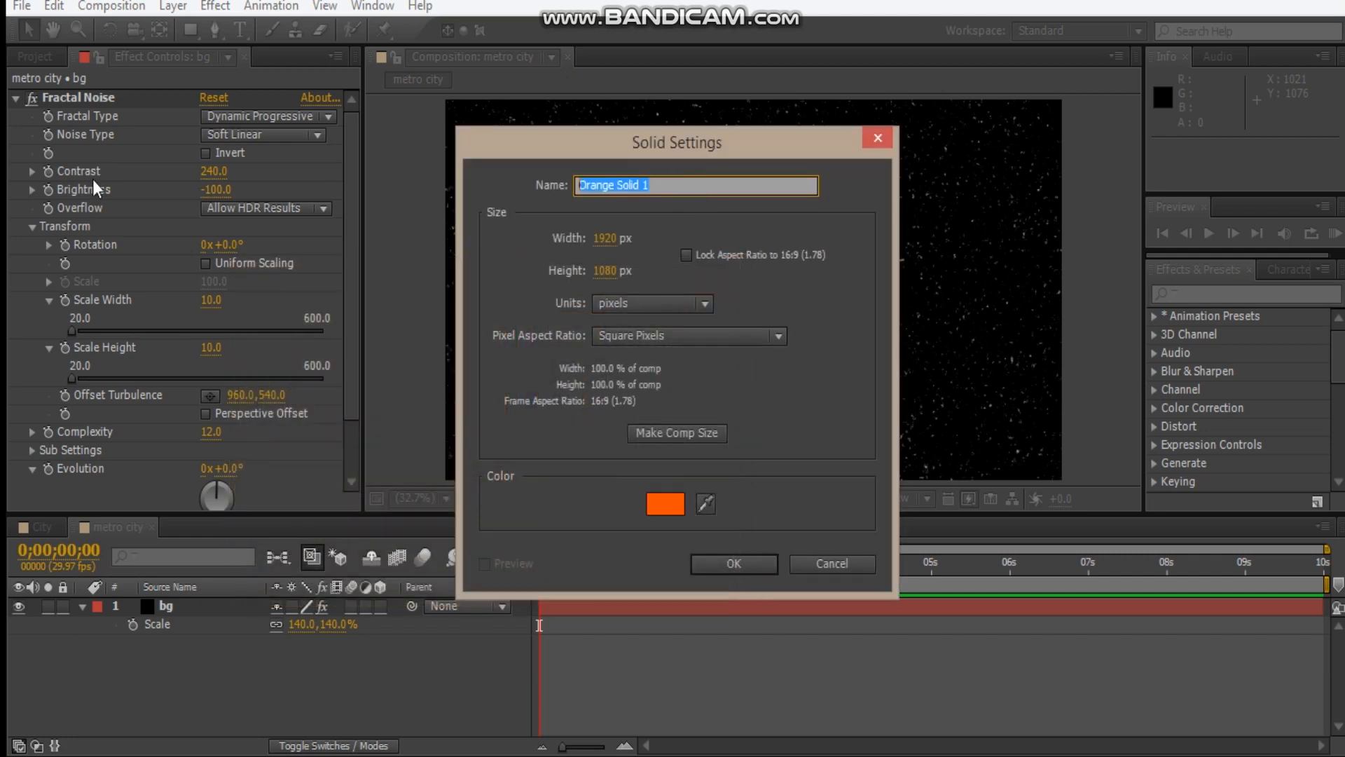
pyautogui.write('E3D')
pyautogui.press('Return')
# Apply the Video Copilot Element effect to the E3D layer and open its scene setup.
pyautogui.rightClick(138, 174)
pyautogui.click(259, 740)
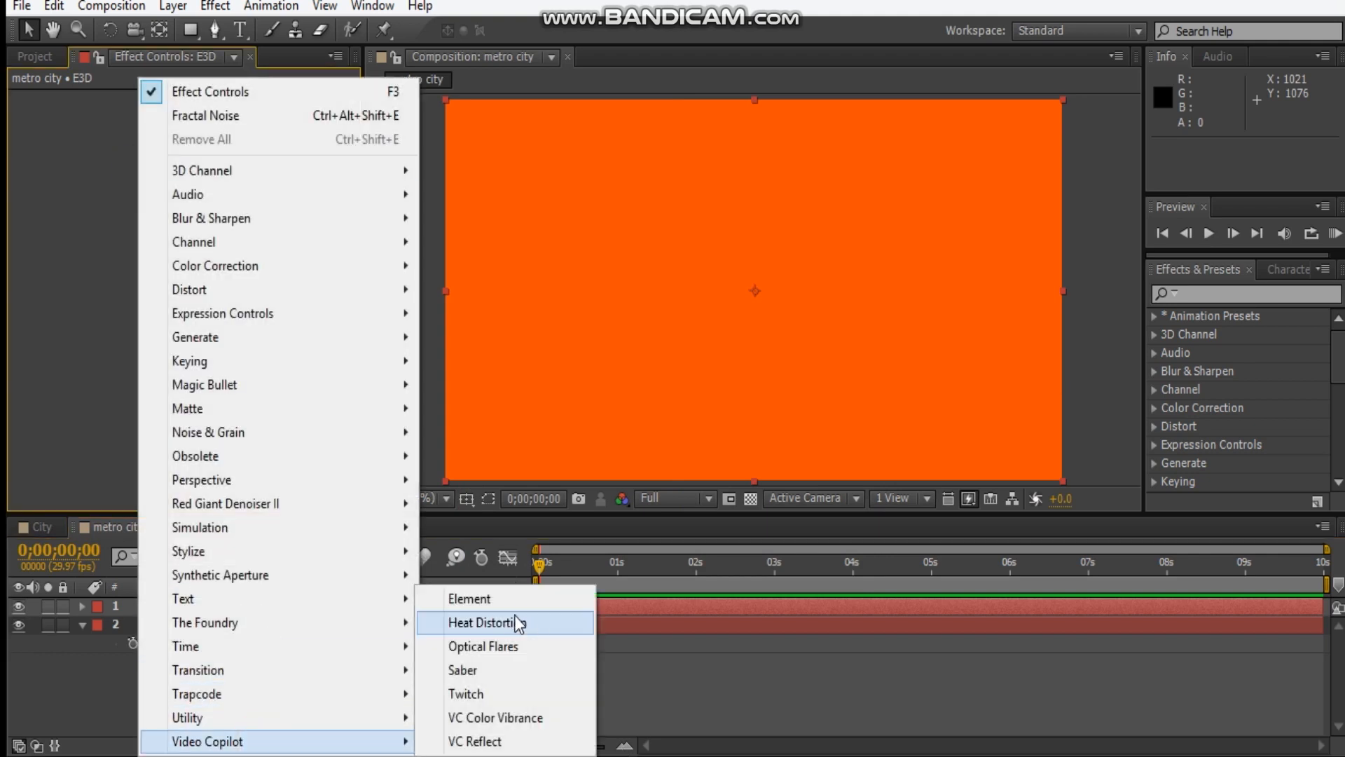
pyautogui.click(499, 597)
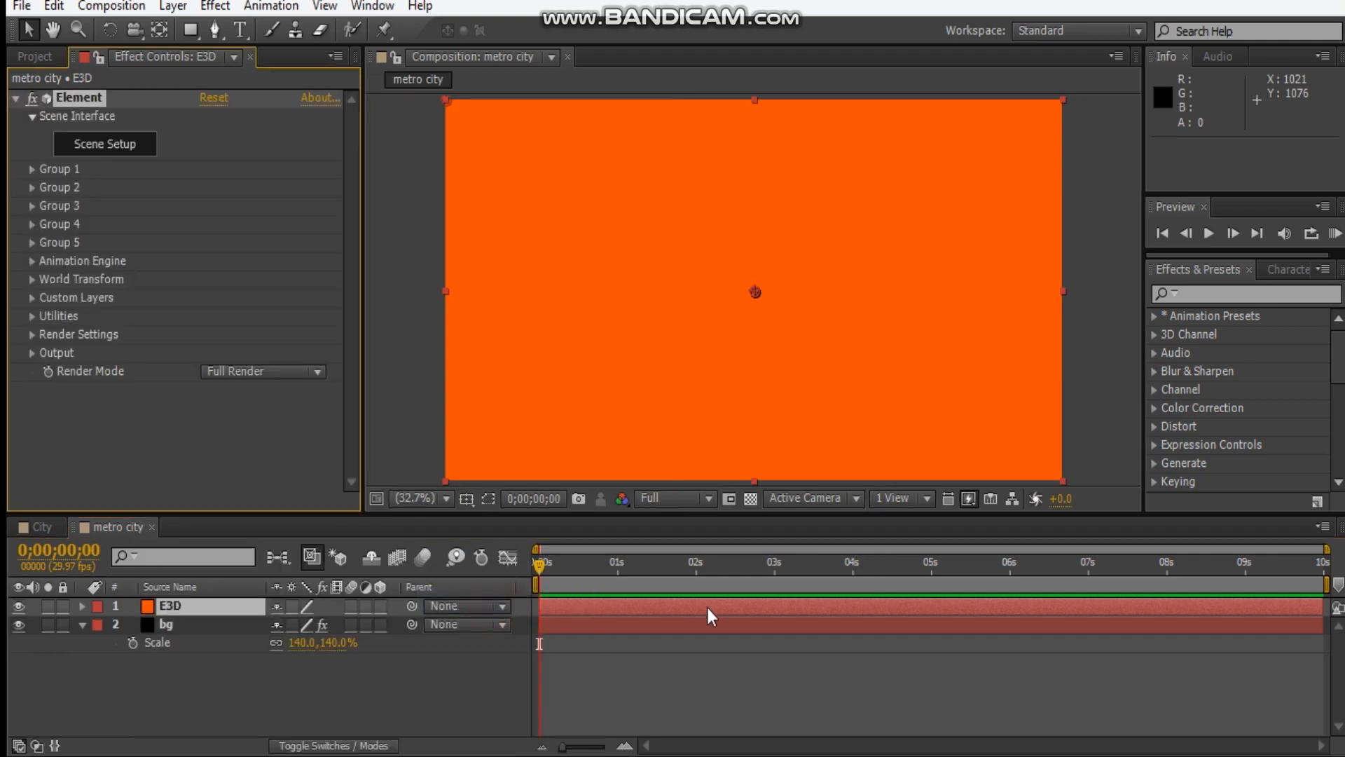
pyautogui.click(124, 152)
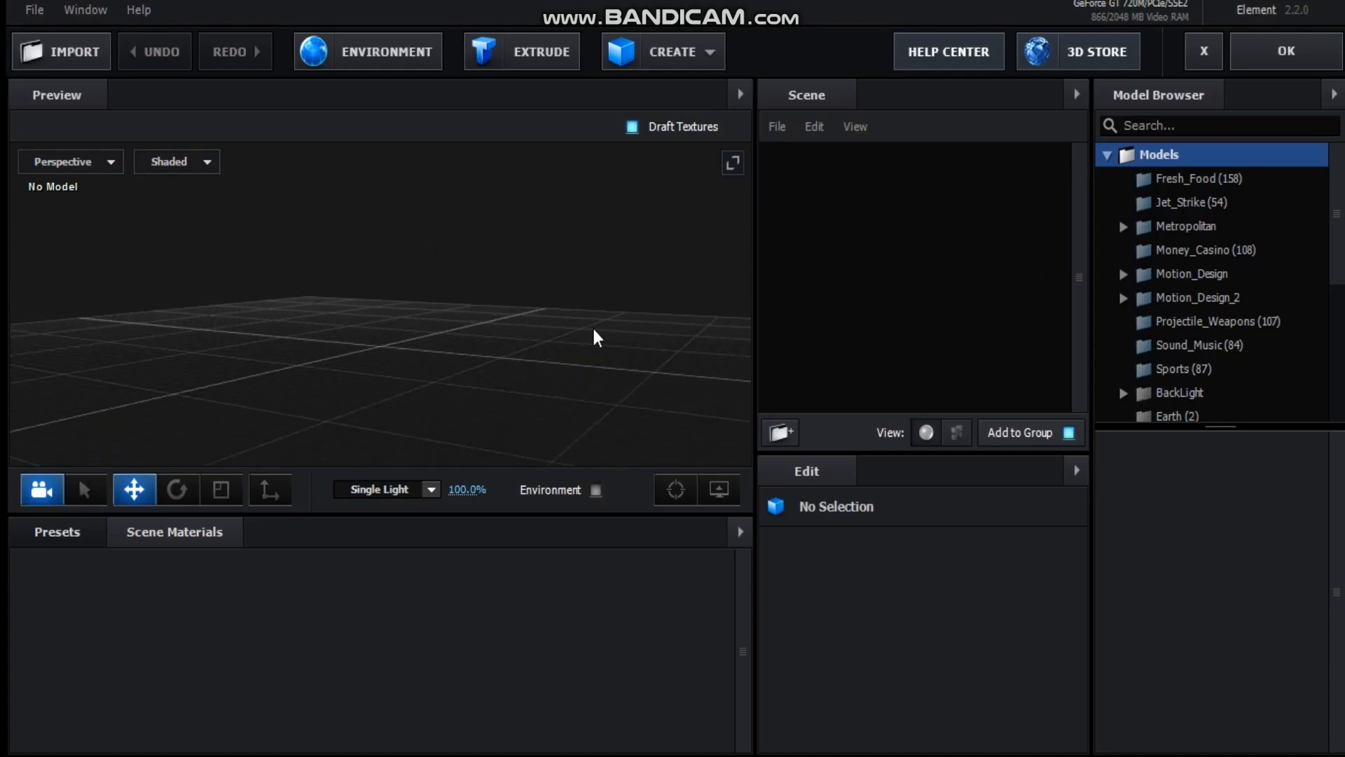
# Add the street_layout_03_night and street_layout_04_night models from the Metropolitan library to the scene.
pyautogui.click(1186, 225)
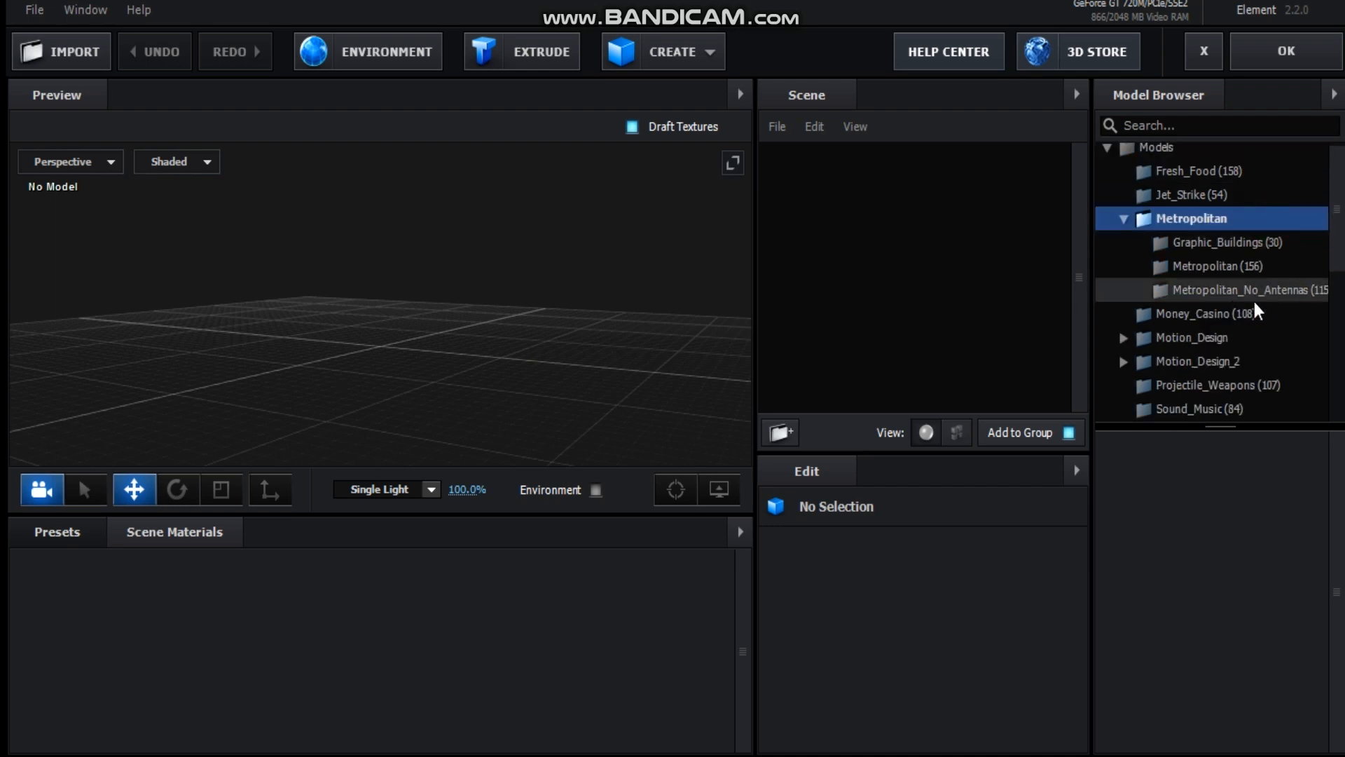
pyautogui.click(1218, 266)
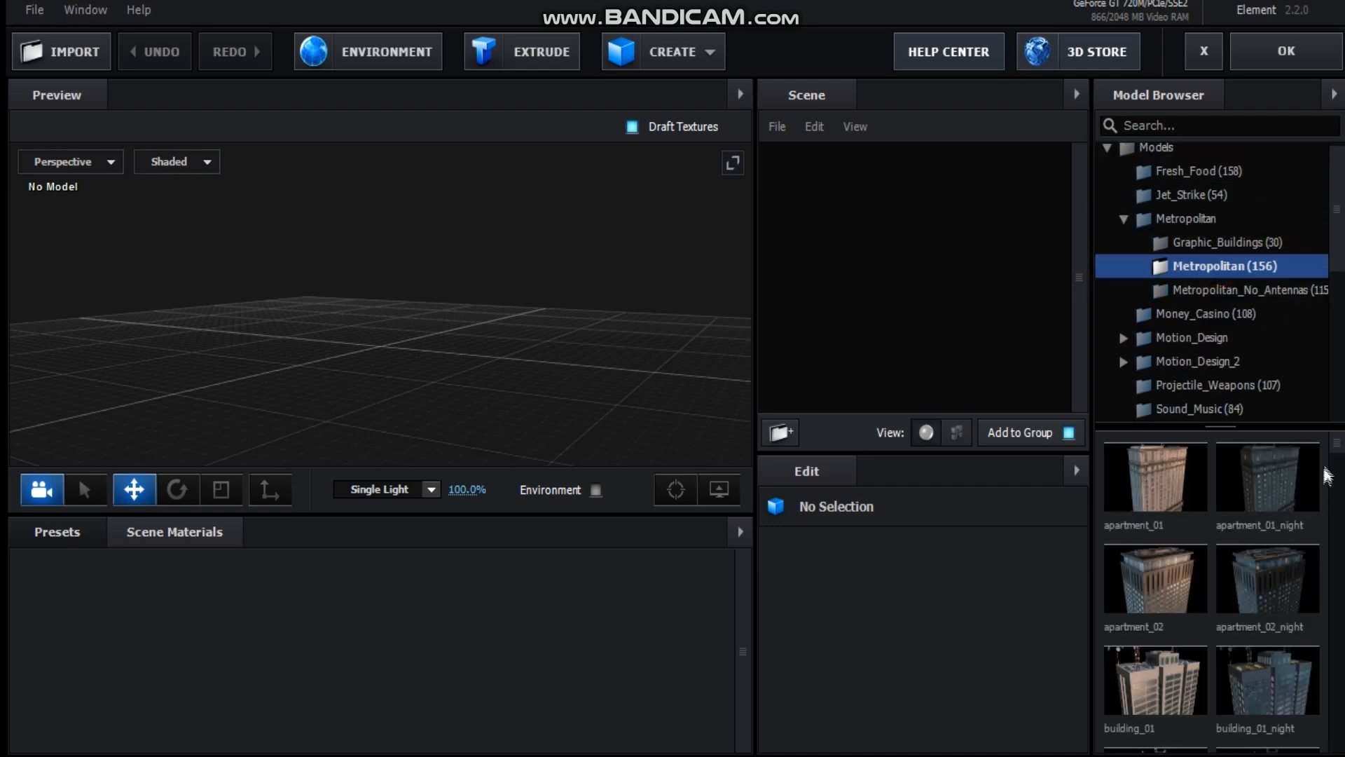
pyautogui.moveTo(1335, 450)
pyautogui.mouseDown()
pyautogui.moveTo(1327, 722)
pyautogui.moveTo(1328, 709)
pyautogui.mouseUp()
pyautogui.click(1271, 529)
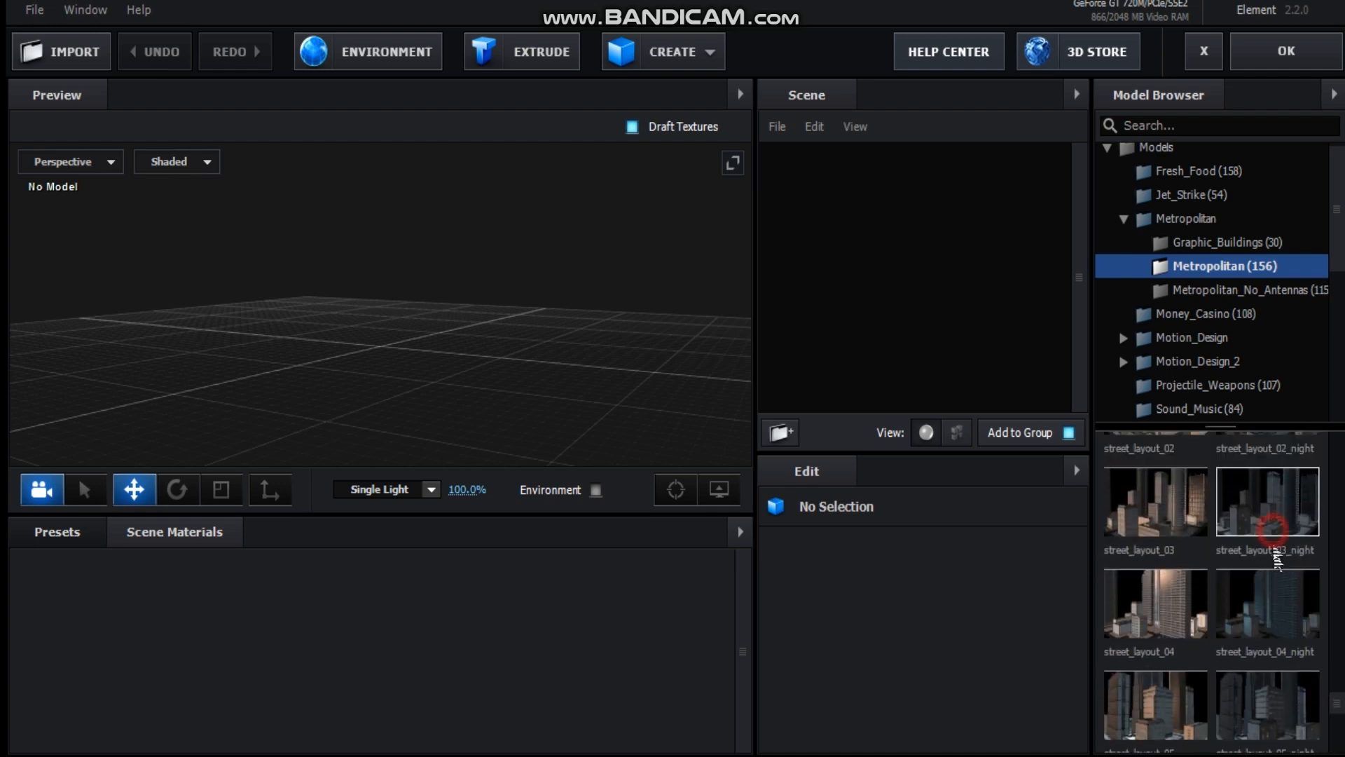
pyautogui.click(1282, 631)
# Move street_layout_04_night beside street_layout_03_night in the top view, to about X -1.94 and Z -0.54.
pyautogui.moveTo(616, 286); pyautogui.dragTo(496, 353)
pyautogui.moveTo(395, 373); pyautogui.dragTo(214, 330)
pyautogui.moveTo(231, 345); pyautogui.dragTo(300, 404)
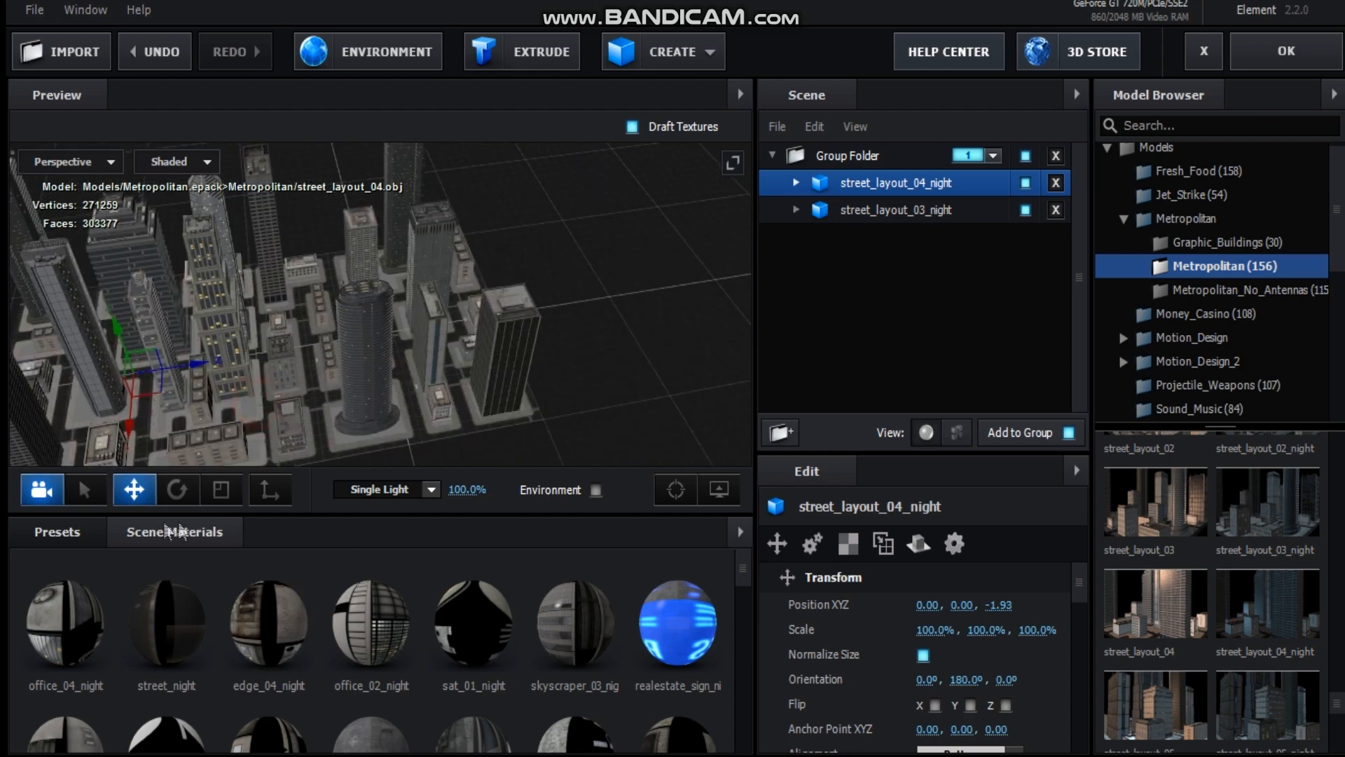
pyautogui.click(84, 161)
pyautogui.click(90, 185)
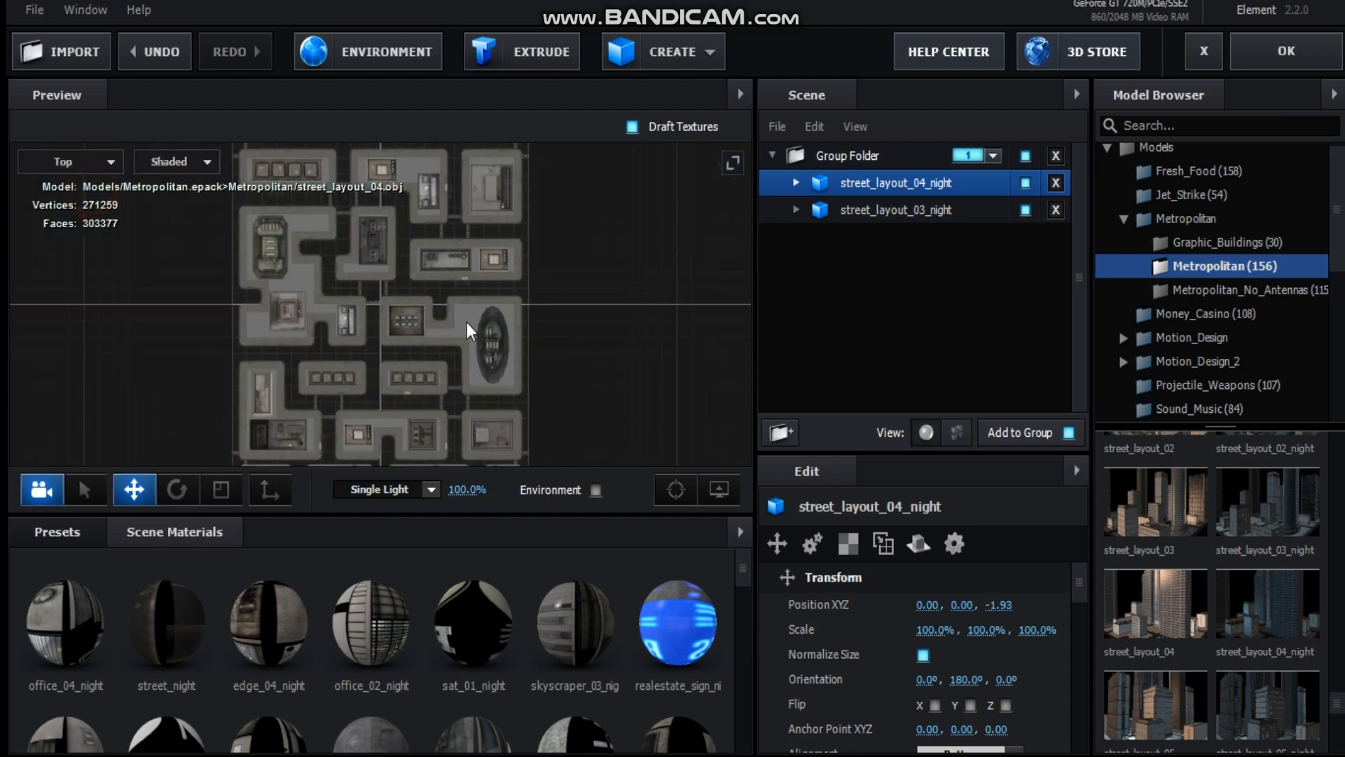
pyautogui.moveTo(498, 264); pyautogui.dragTo(505, 254)
pyautogui.scroll(-3, 496, 312)
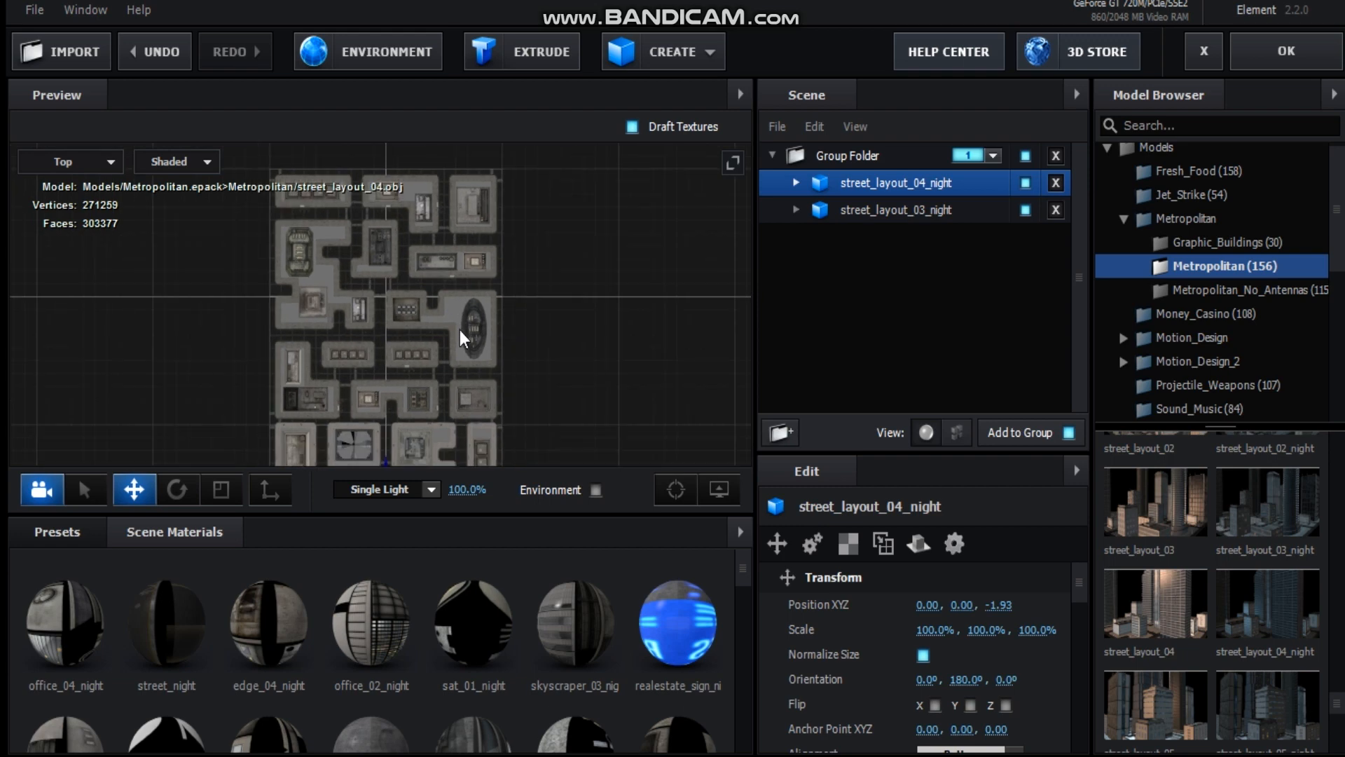
pyautogui.scroll(3, 462, 339)
pyautogui.moveTo(490, 346); pyautogui.dragTo(488, 319)
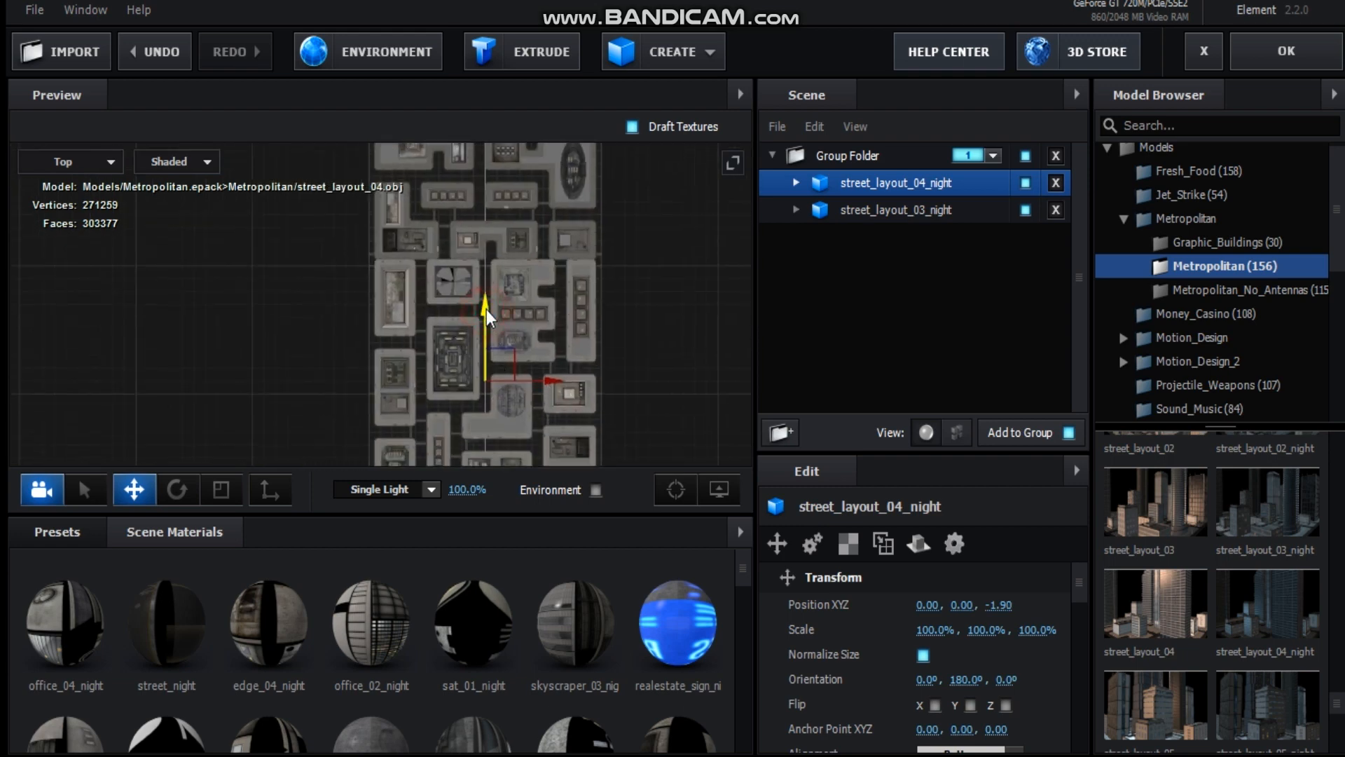
pyautogui.moveTo(553, 383); pyautogui.dragTo(265, 153)
pyautogui.moveTo(485, 232); pyautogui.dragTo(516, 439)
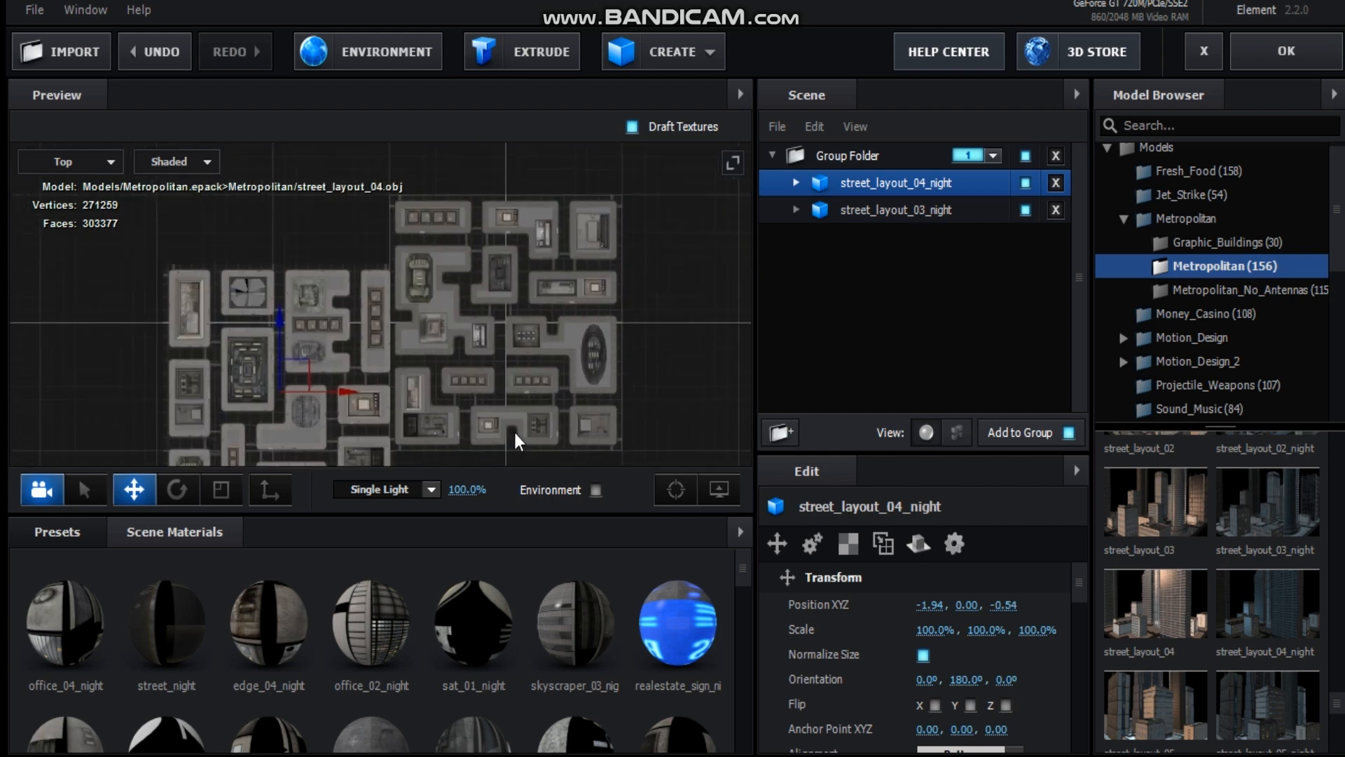
# Fine-tune the position of street_layout_04_night to about X -1.91 and Z -0.01, closing the gap between the two layouts.
pyautogui.moveTo(309, 293); pyautogui.dragTo(317, 272)
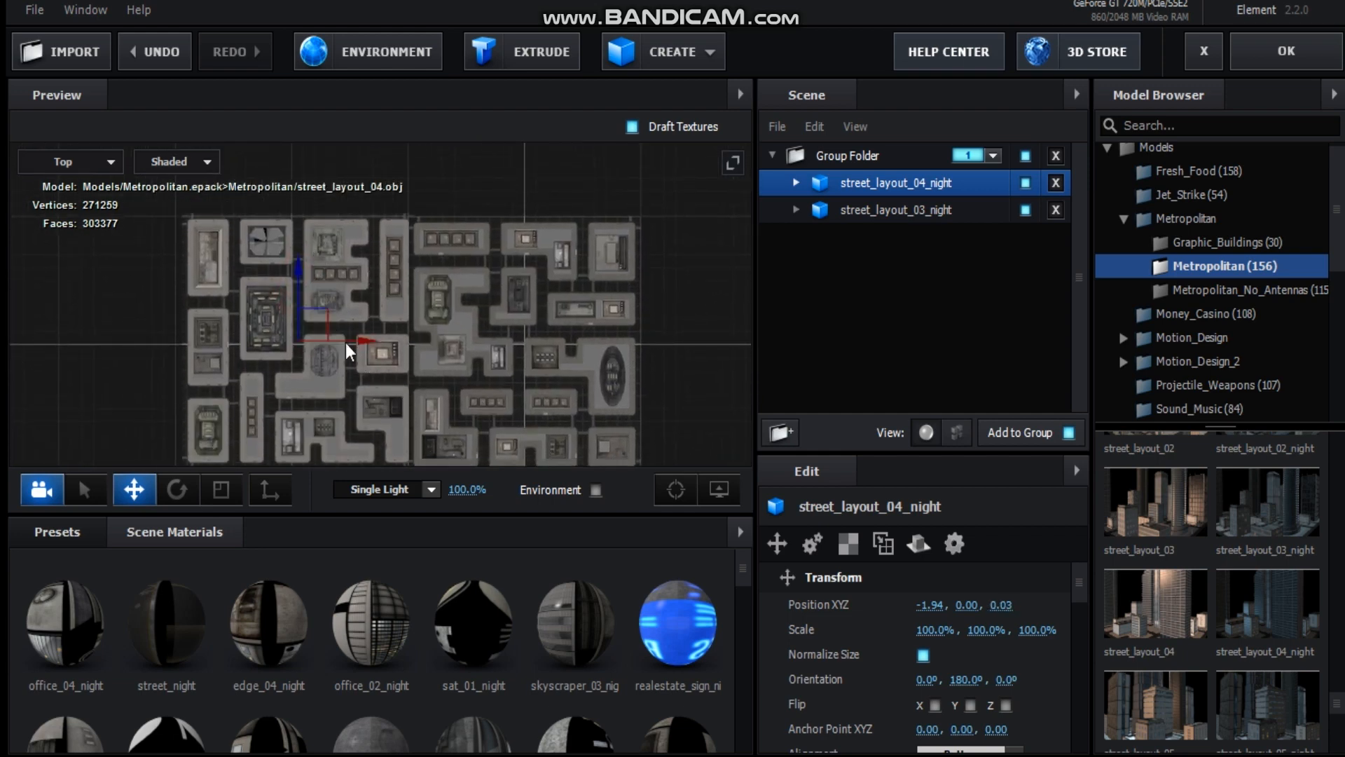
pyautogui.moveTo(297, 274); pyautogui.dragTo(300, 283)
pyautogui.moveTo(380, 350); pyautogui.dragTo(384, 350)
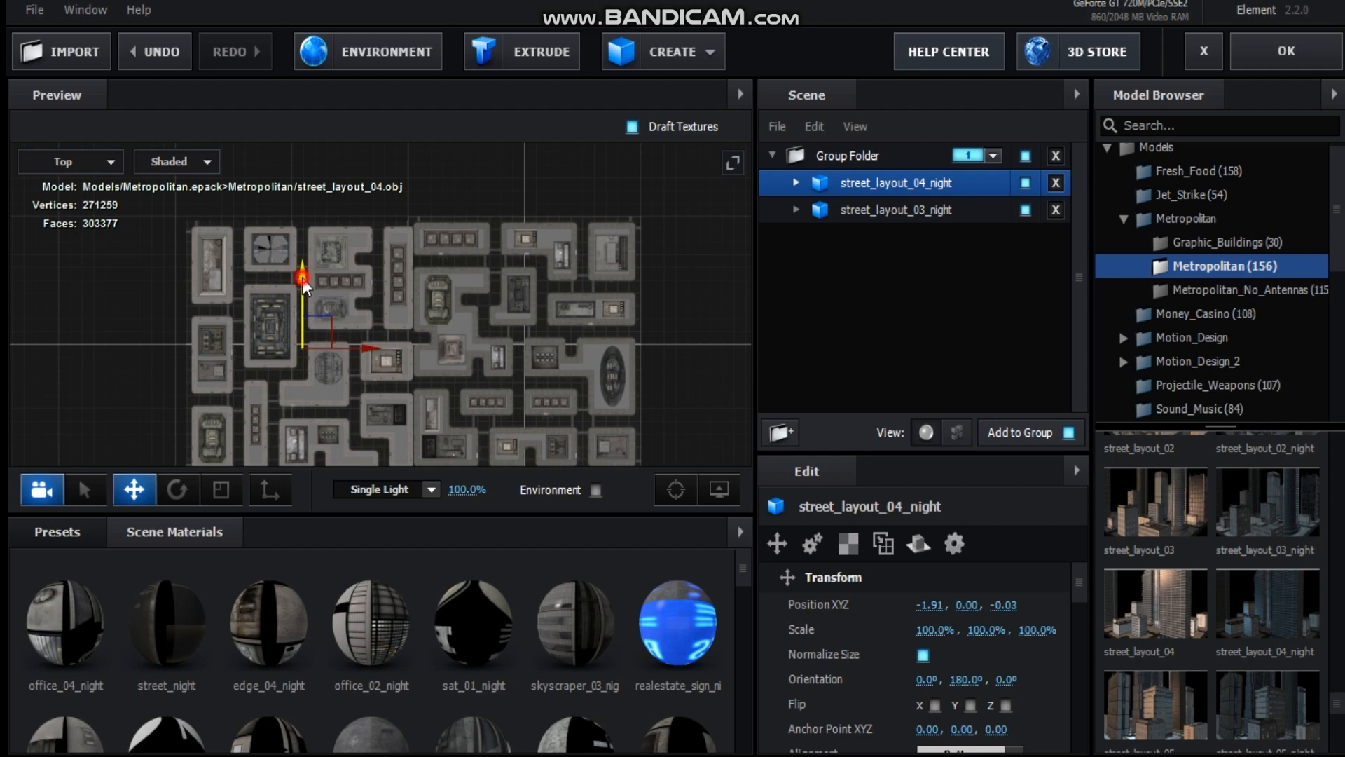
pyautogui.moveTo(300, 285); pyautogui.dragTo(301, 281)
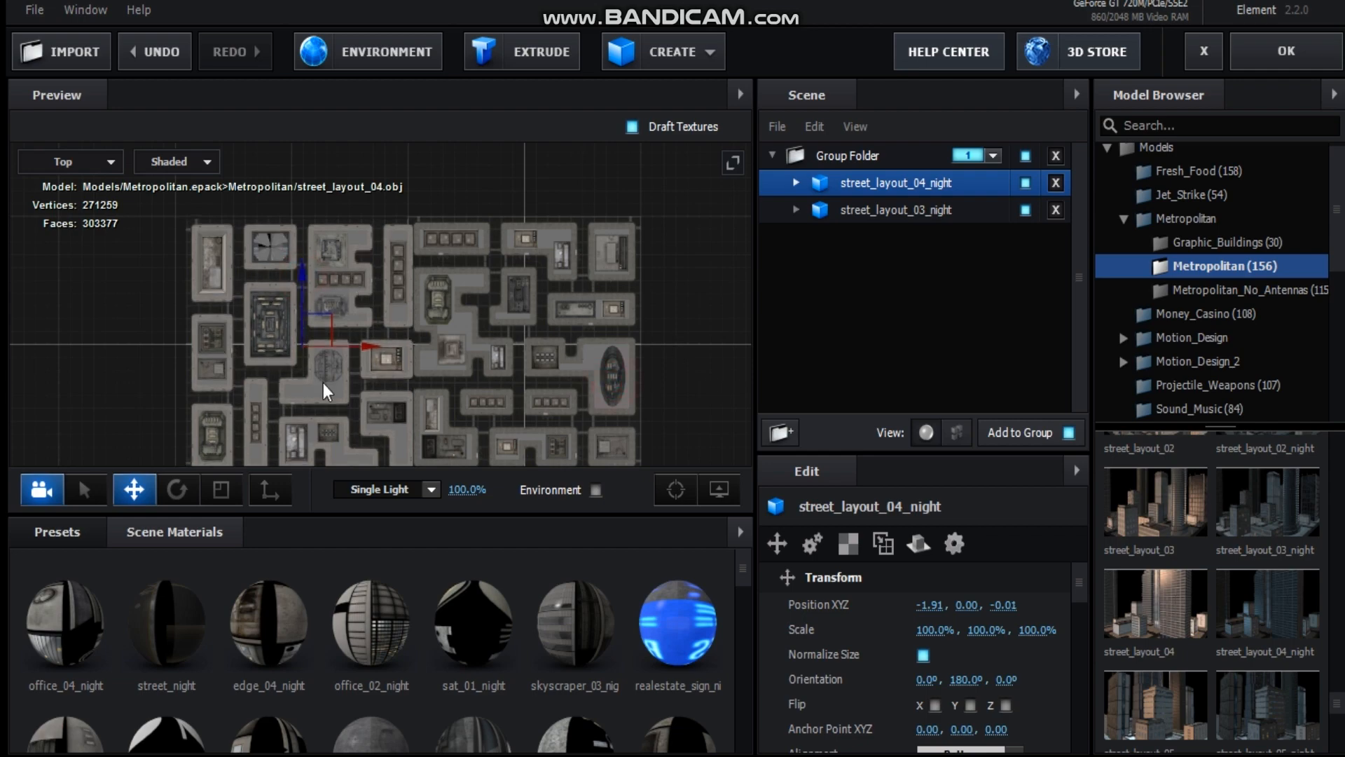
# Return to the perspective view and create a nested group folder containing both street layouts.
pyautogui.click(108, 161)
pyautogui.click(105, 160)
pyautogui.moveTo(368, 281); pyautogui.dragTo(351, 247)
pyautogui.click(891, 287)
pyautogui.click(772, 155)
pyautogui.click(780, 431)
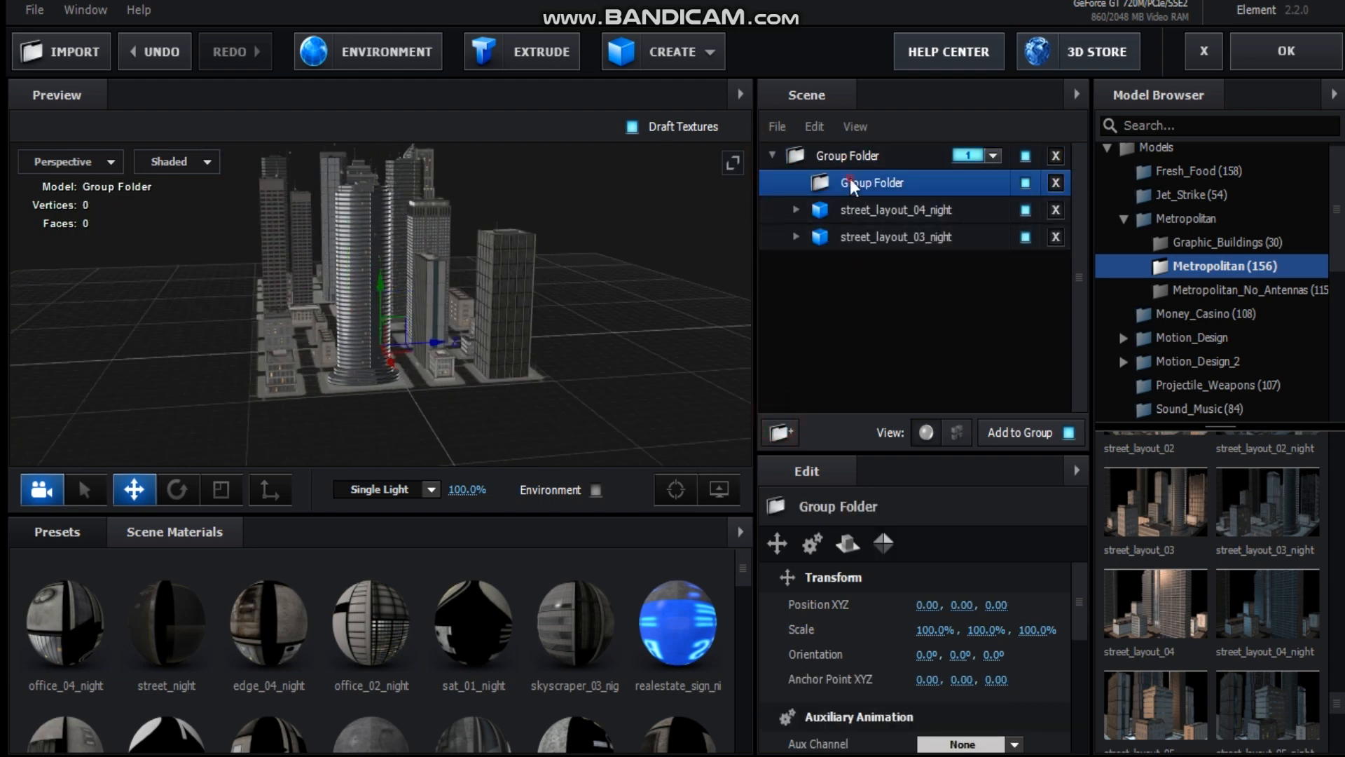
pyautogui.click(890, 214)
pyautogui.keyDown('ctrl'); pyautogui.click(894, 236); pyautogui.keyUp('ctrl')
pyautogui.moveTo(896, 220); pyautogui.dragTo(911, 183)
# Turn on Z-axis group symmetry for the outer group folder.
pyautogui.click(865, 156)
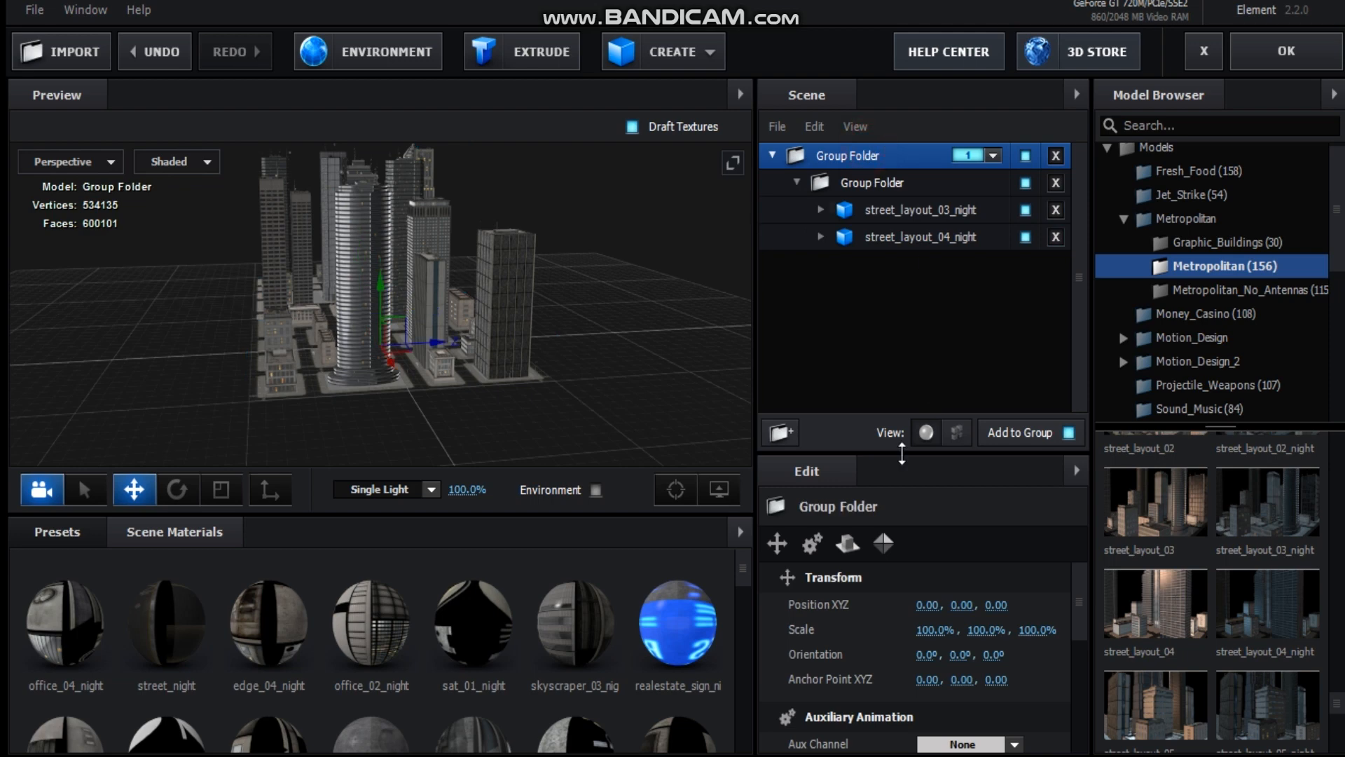
pyautogui.click(882, 552)
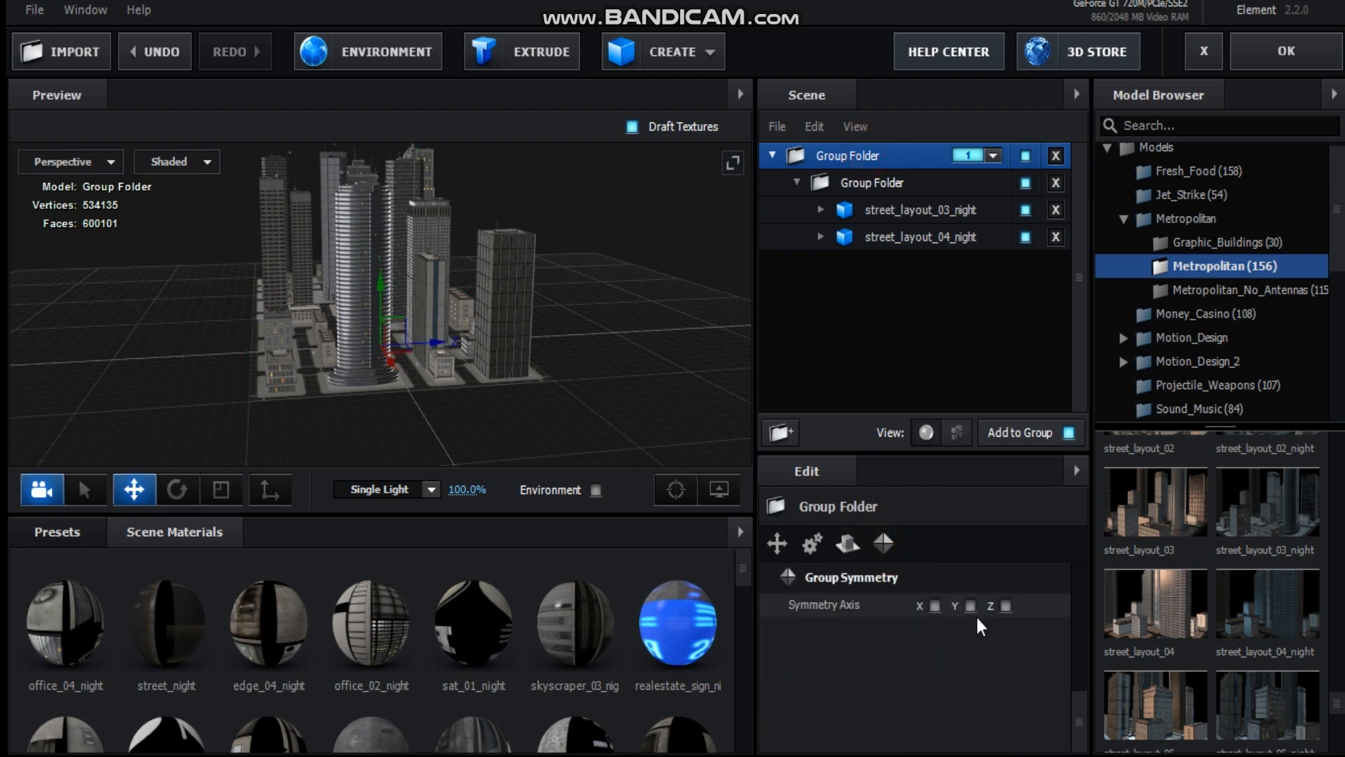
pyautogui.click(1005, 605)
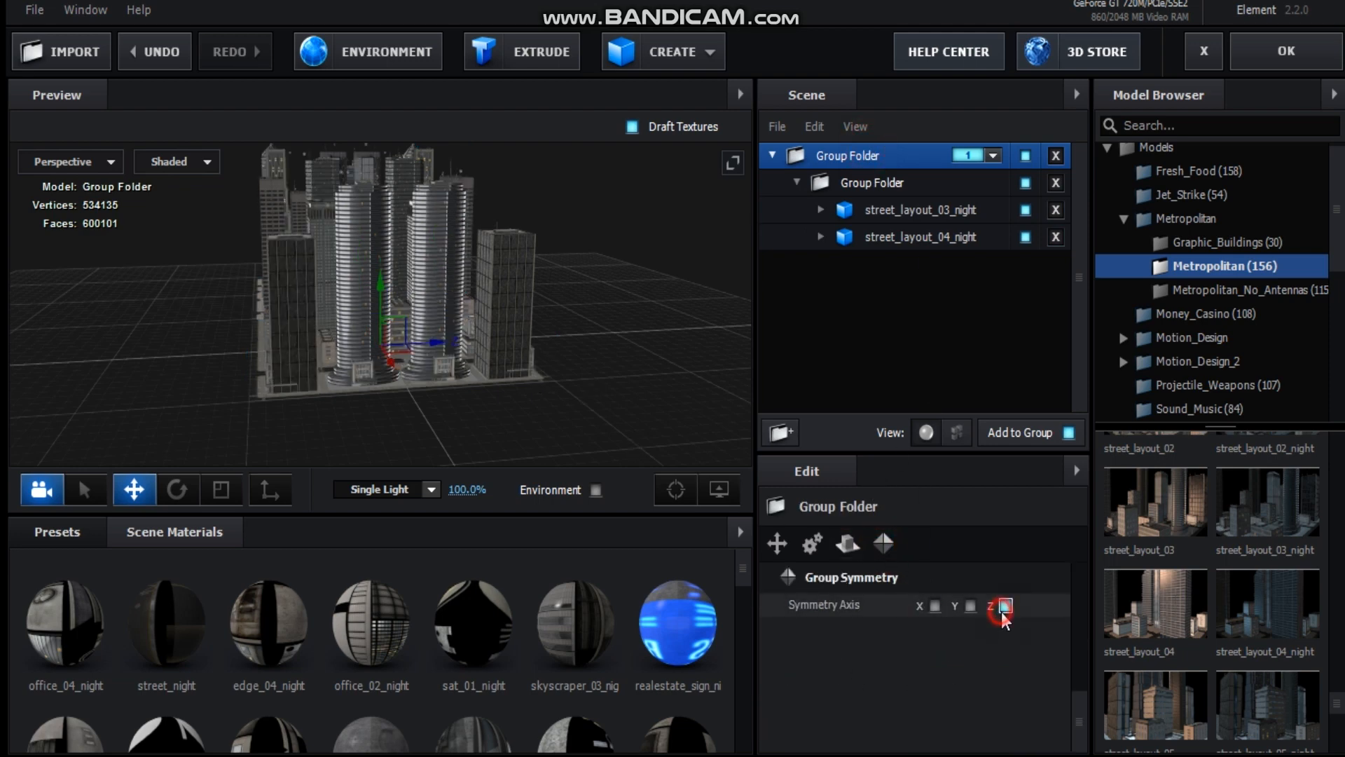
# Move the nested group folder along Z until the city's edge meets its mirrored copy in the top view.
pyautogui.click(851, 188)
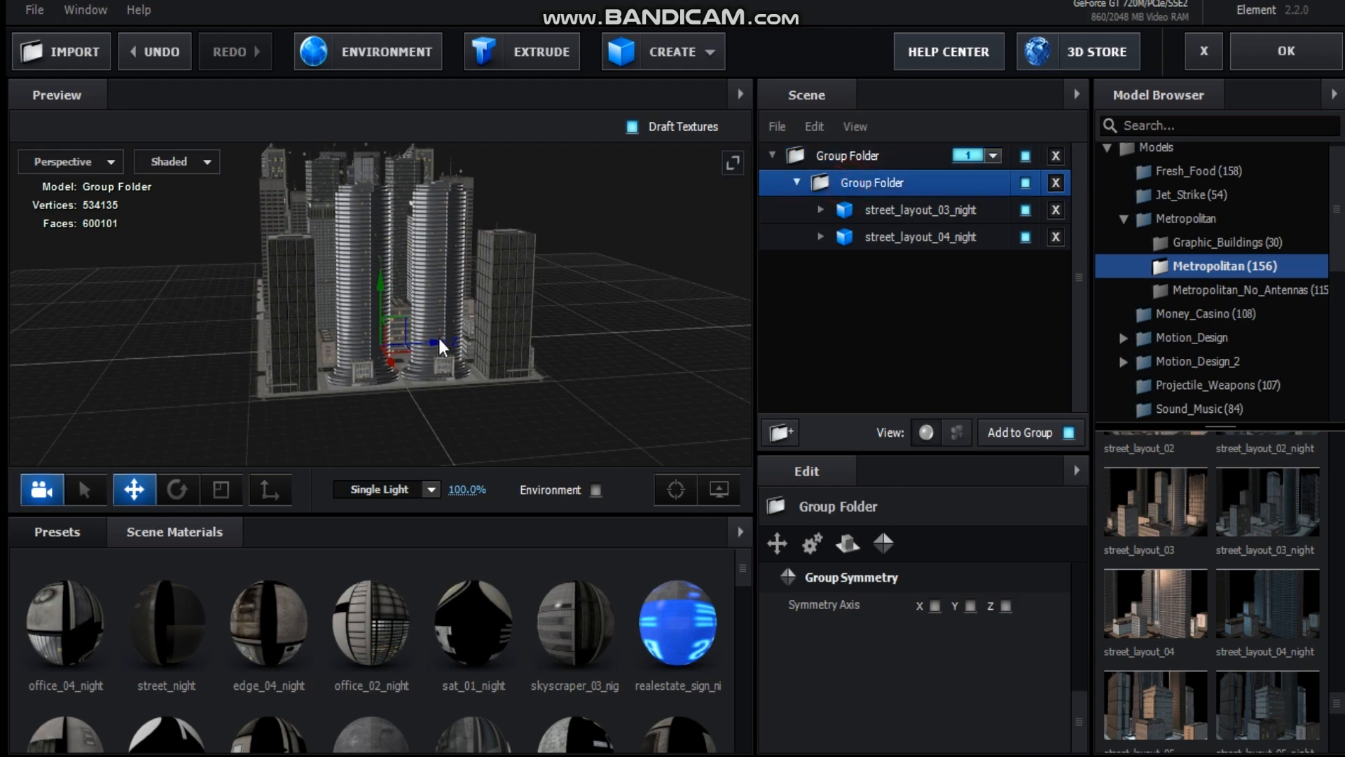
pyautogui.moveTo(439, 342); pyautogui.dragTo(324, 346)
pyautogui.moveTo(466, 359); pyautogui.dragTo(613, 433)
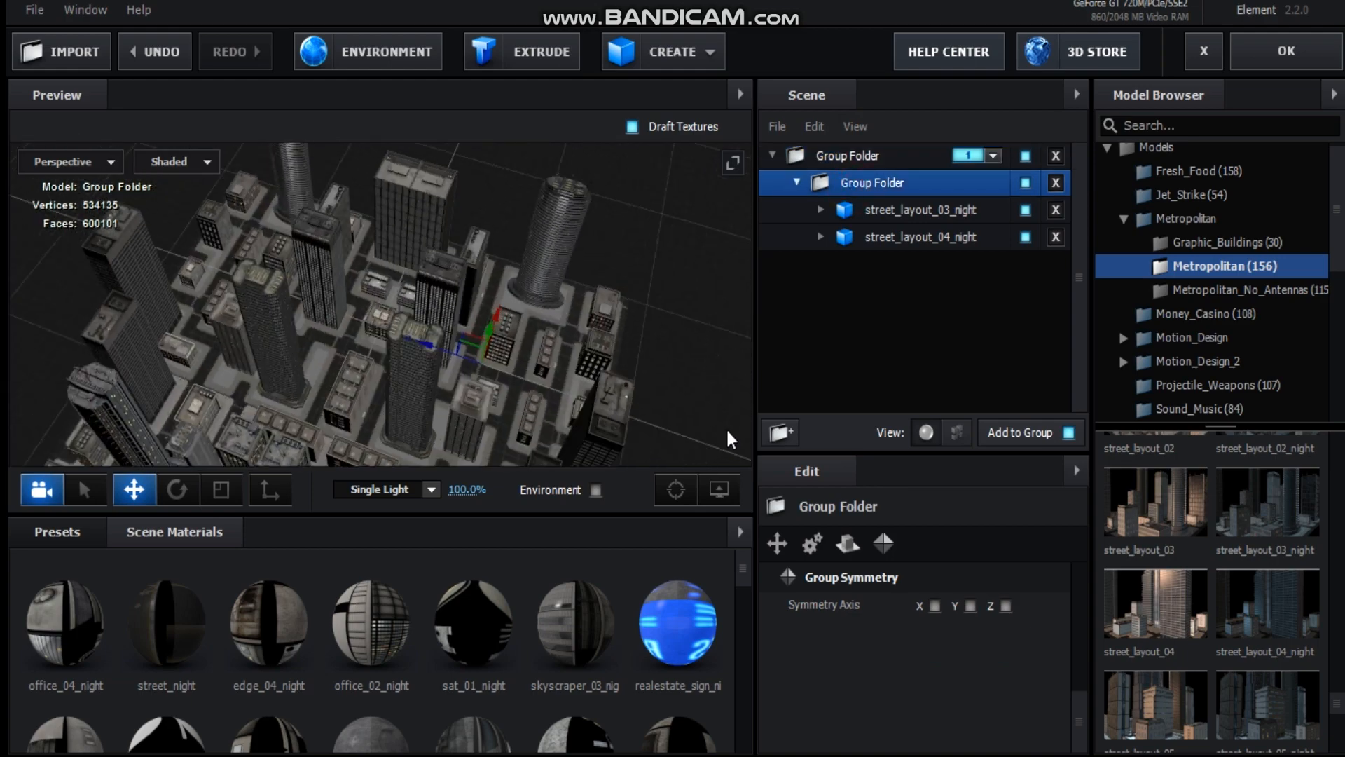
pyautogui.click(110, 162)
pyautogui.click(106, 185)
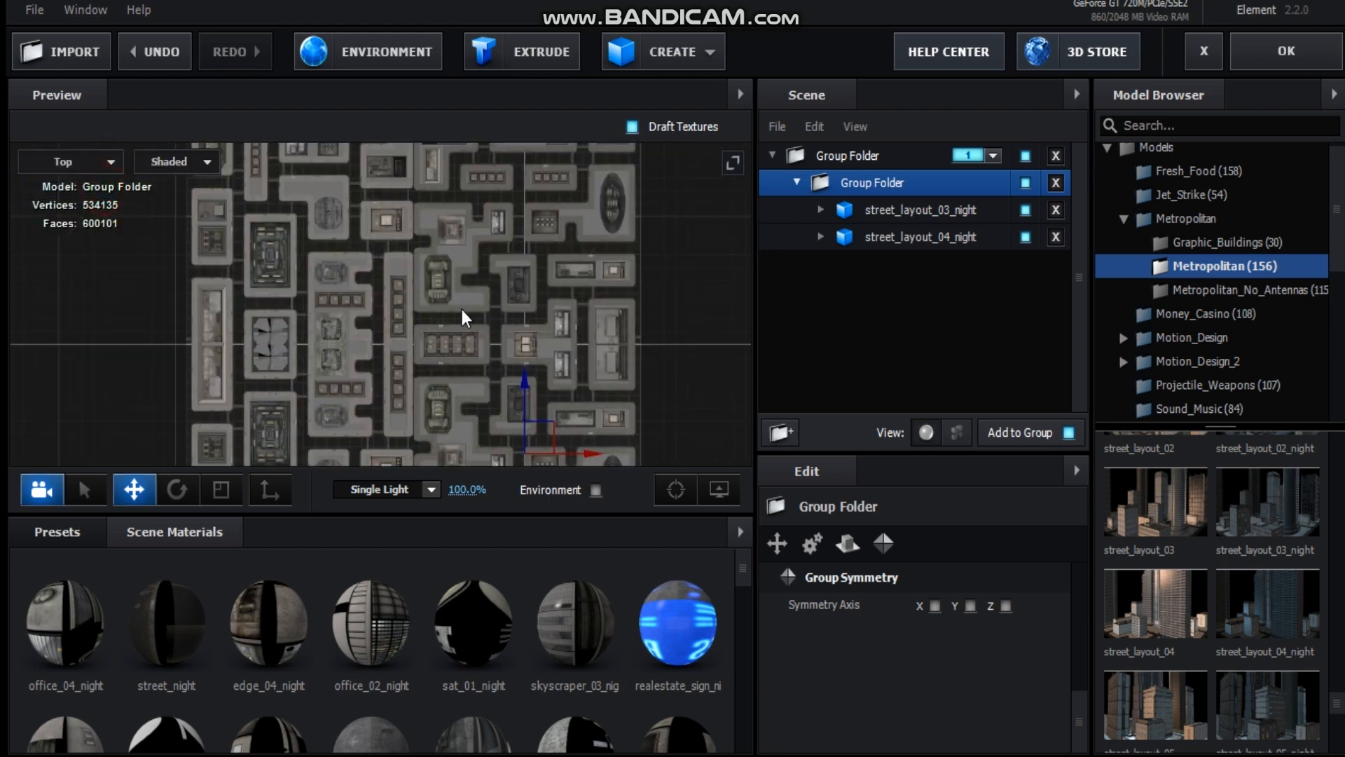
pyautogui.moveTo(444, 295); pyautogui.dragTo(443, 247)
pyautogui.scroll(-2, 471, 339)
pyautogui.moveTo(500, 330)
pyautogui.mouseDown()
pyautogui.moveTo(503, 319)
pyautogui.moveTo(504, 339)
pyautogui.mouseUp()
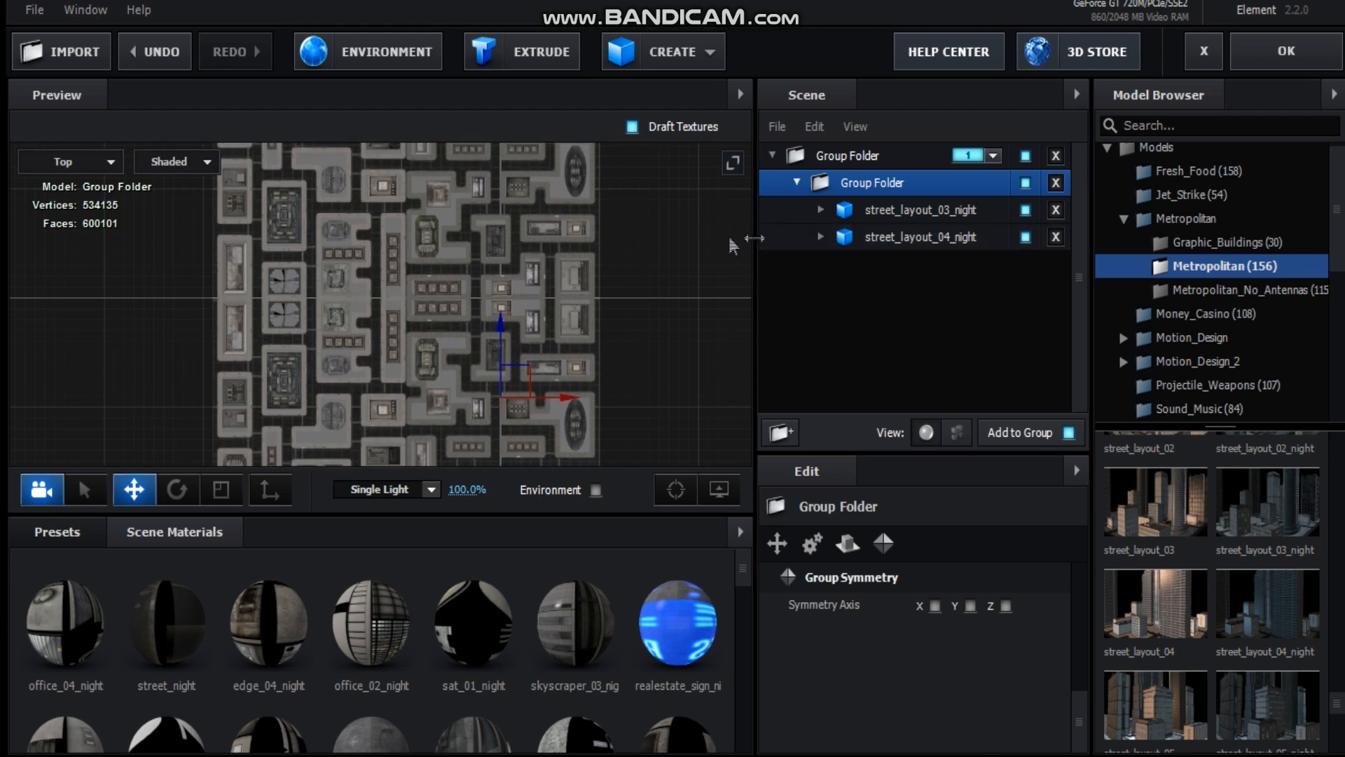
# Switch back to the perspective view and set the single light intensity to 147%.
pyautogui.click(84, 161)
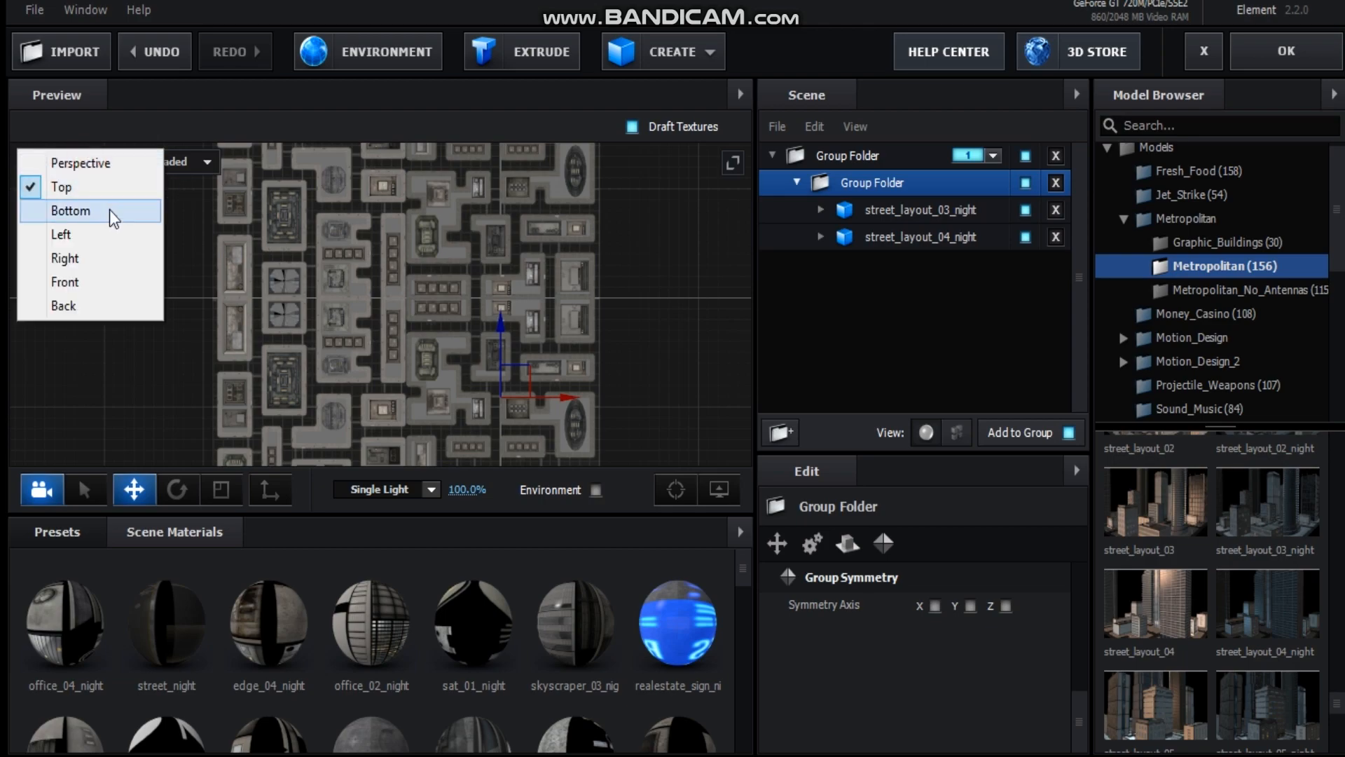
pyautogui.click(98, 163)
pyautogui.moveTo(509, 356); pyautogui.dragTo(607, 322)
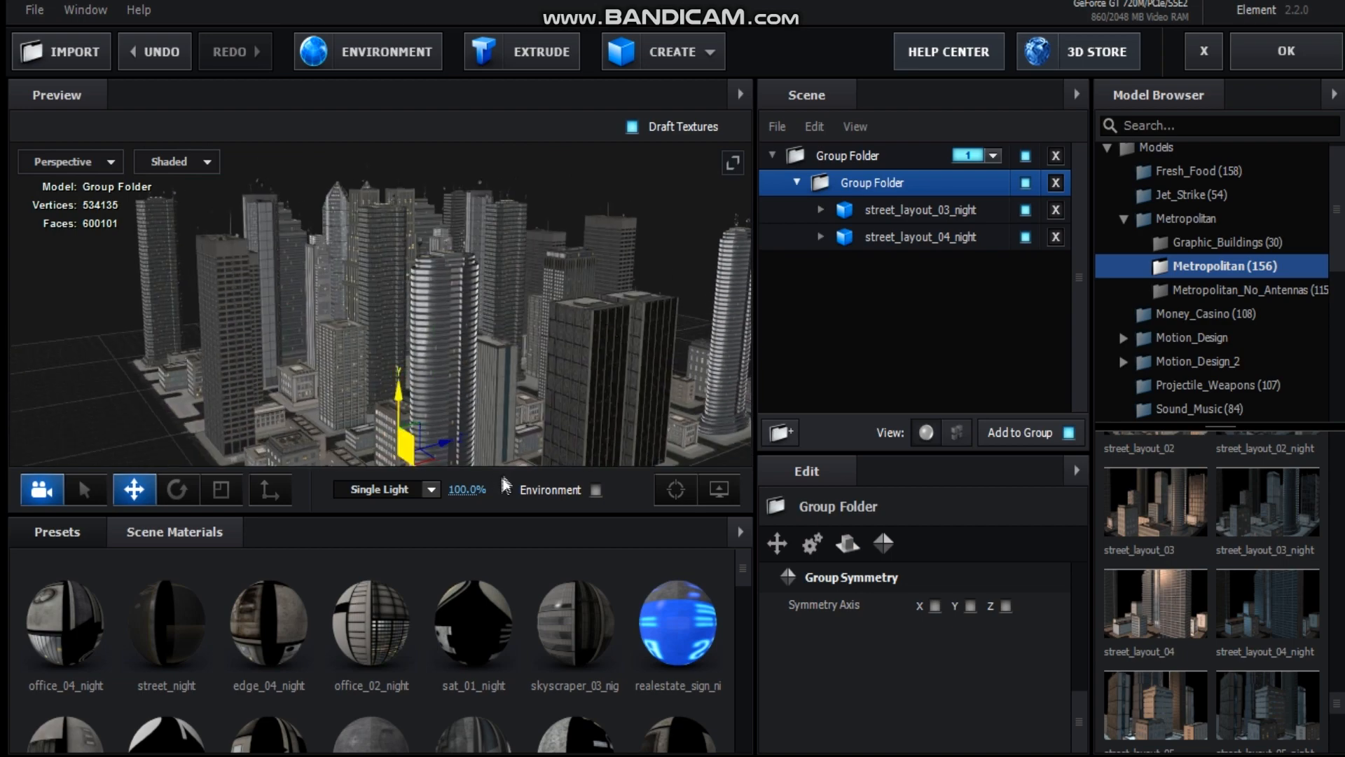
pyautogui.moveTo(466, 489); pyautogui.dragTo(516, 488)
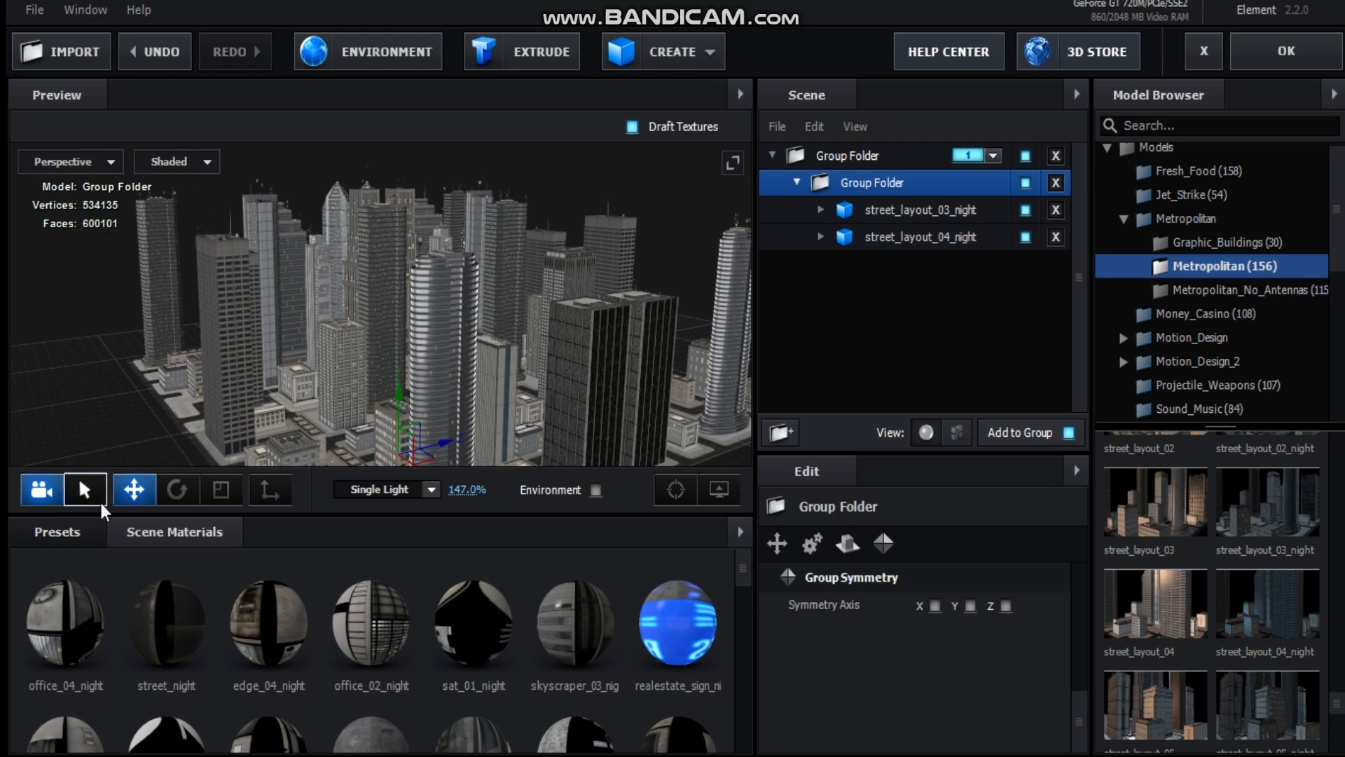
# Choose BackLight_2K_27 from the BackLight_2K environment presets.
pyautogui.click(57, 532)
pyautogui.click(78, 586)
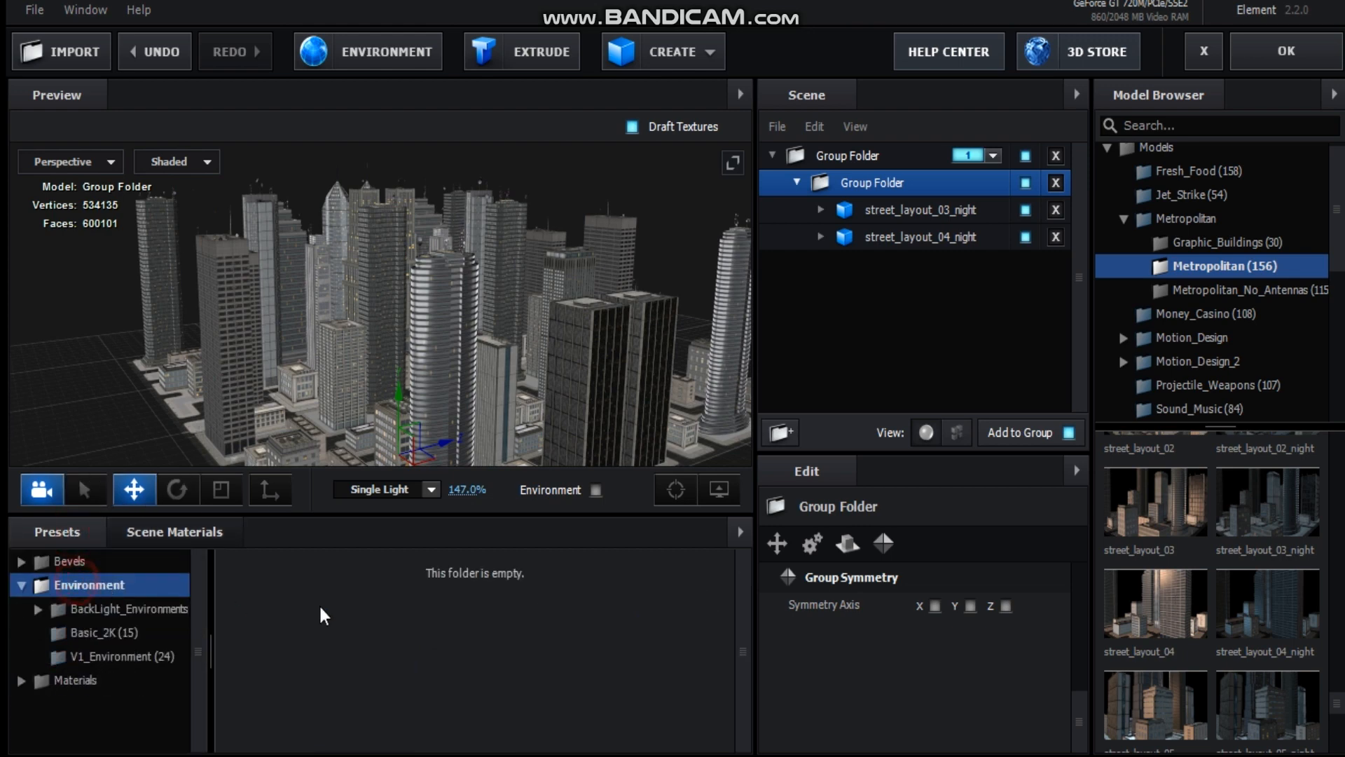
pyautogui.click(103, 631)
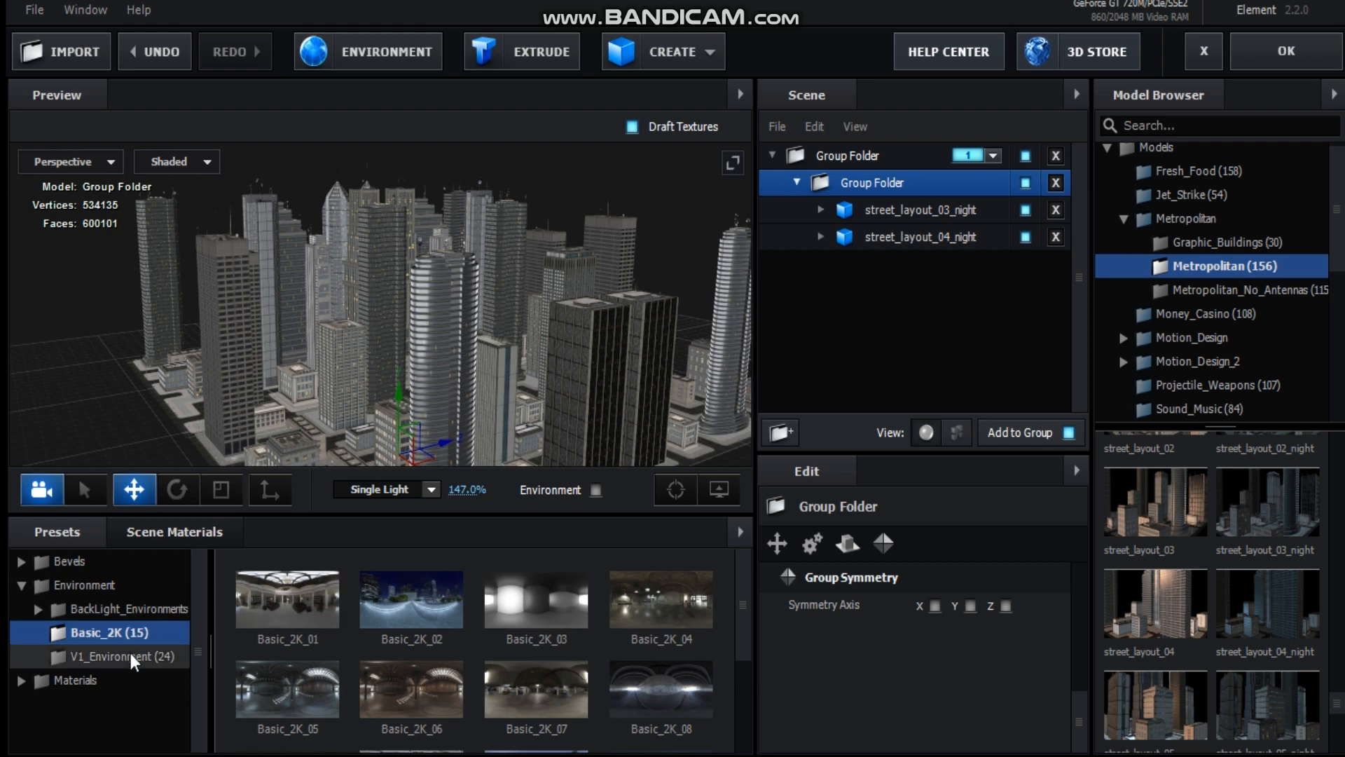
pyautogui.click(125, 607)
pyautogui.click(158, 631)
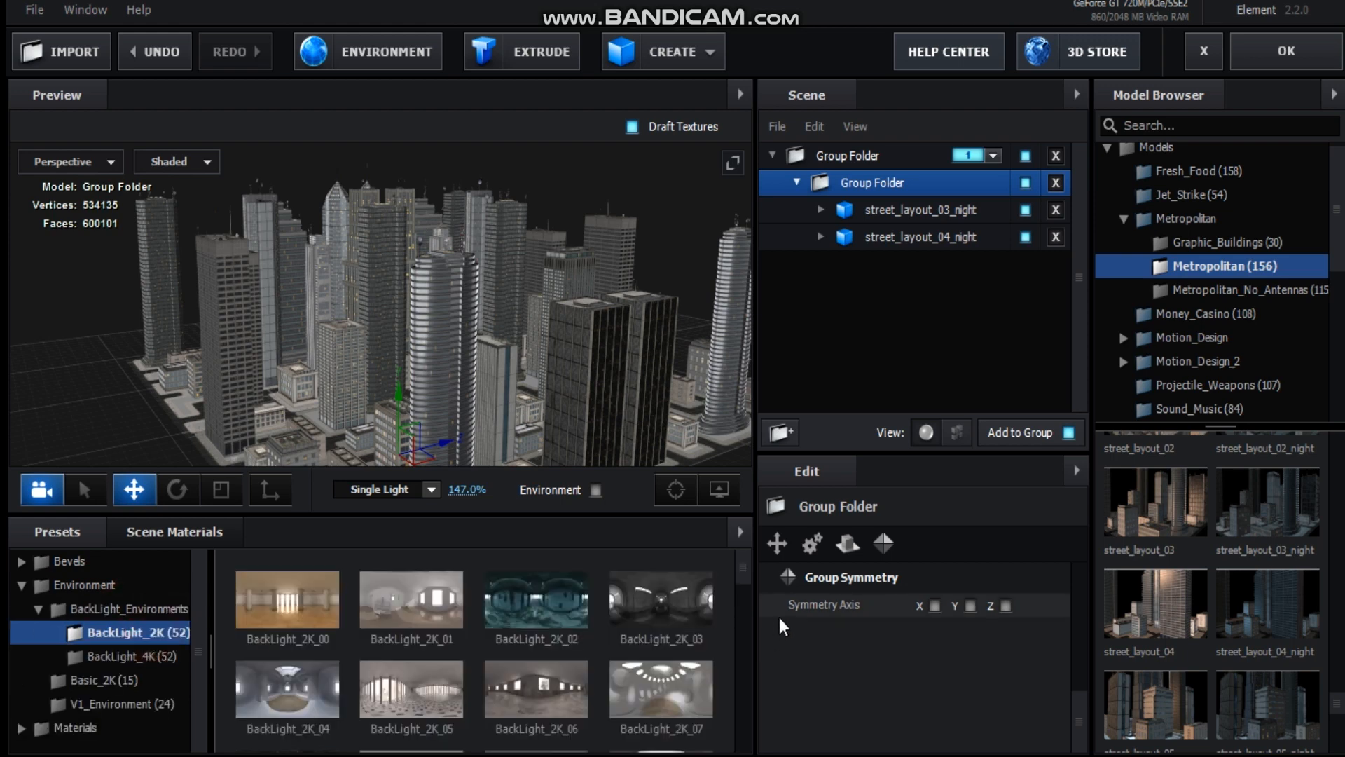
pyautogui.moveTo(740, 569); pyautogui.dragTo(742, 649)
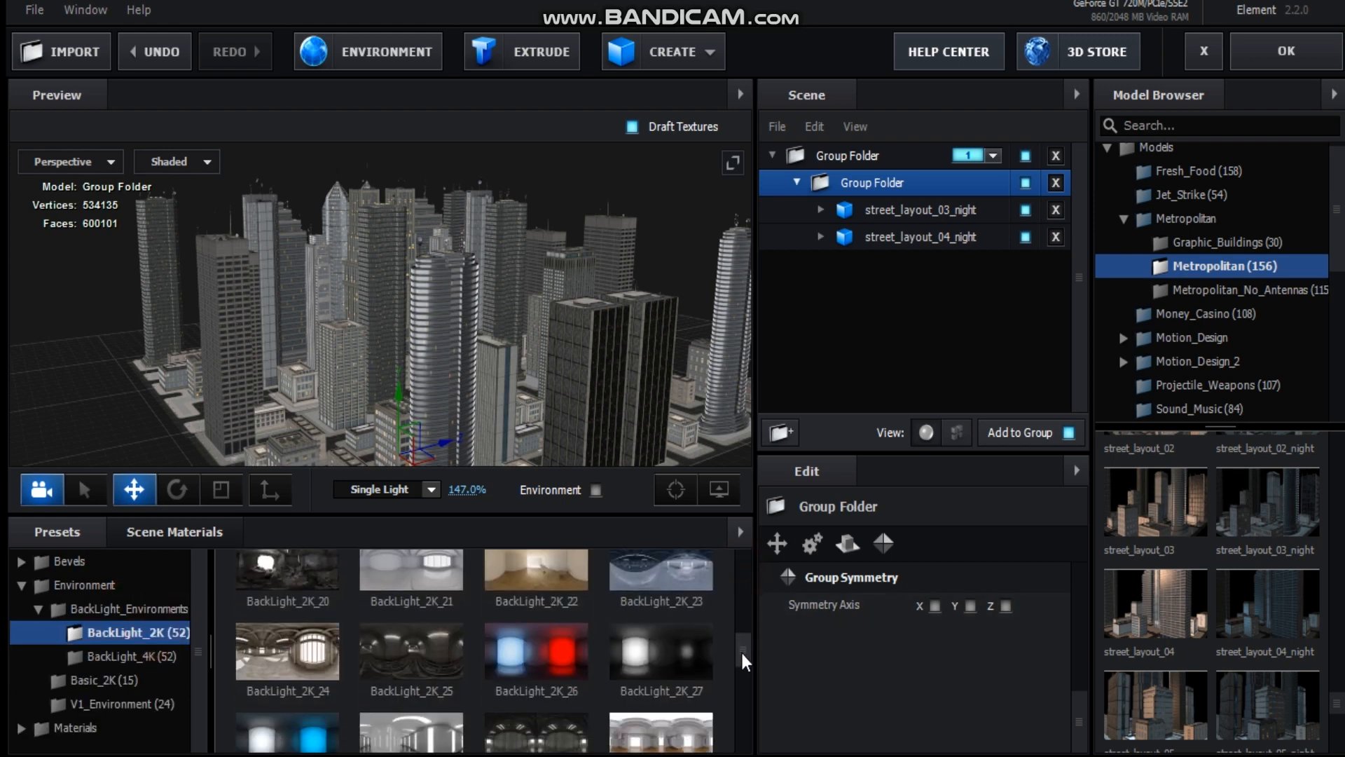
pyautogui.click(657, 673)
# Accept the Element scene setup and return to the metro city timeline.
pyautogui.moveTo(423, 356); pyautogui.dragTo(584, 326)
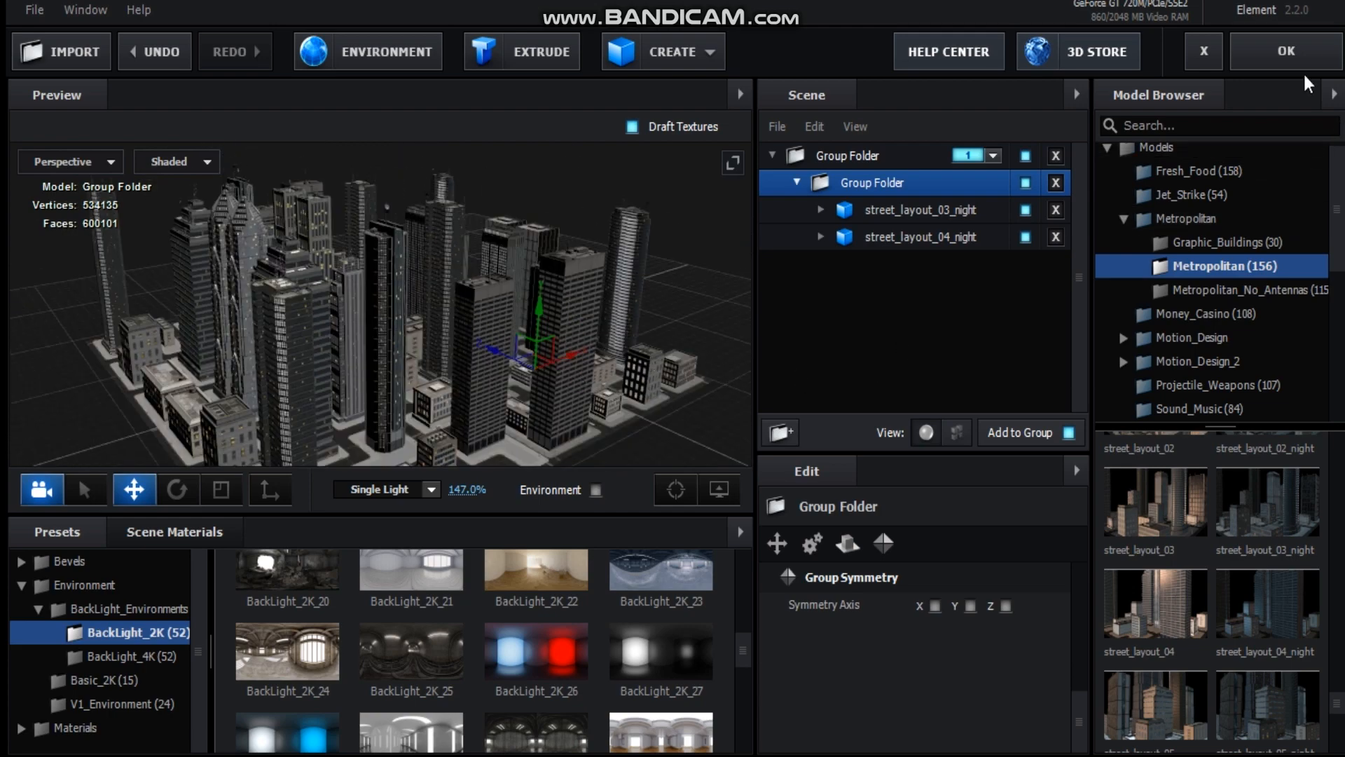
pyautogui.click(1286, 50)
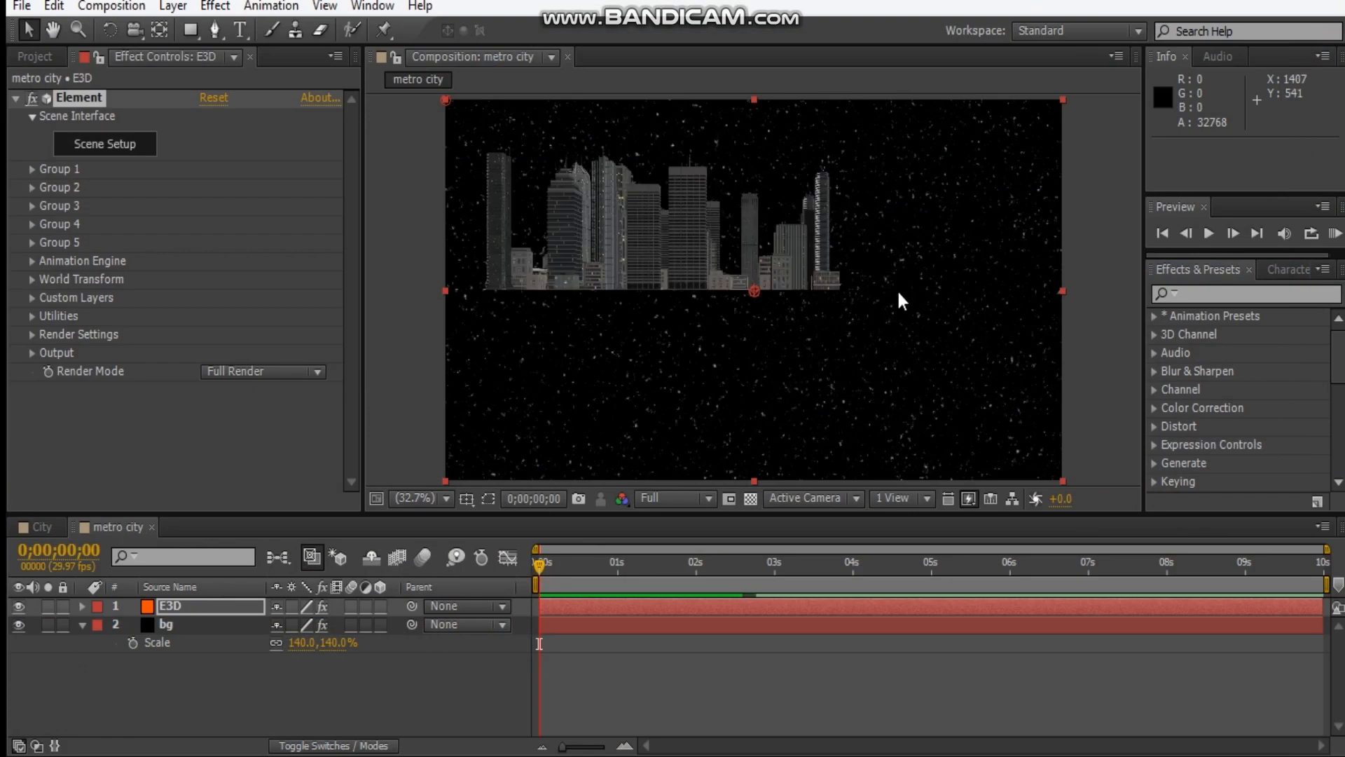
pyautogui.click(117, 536)
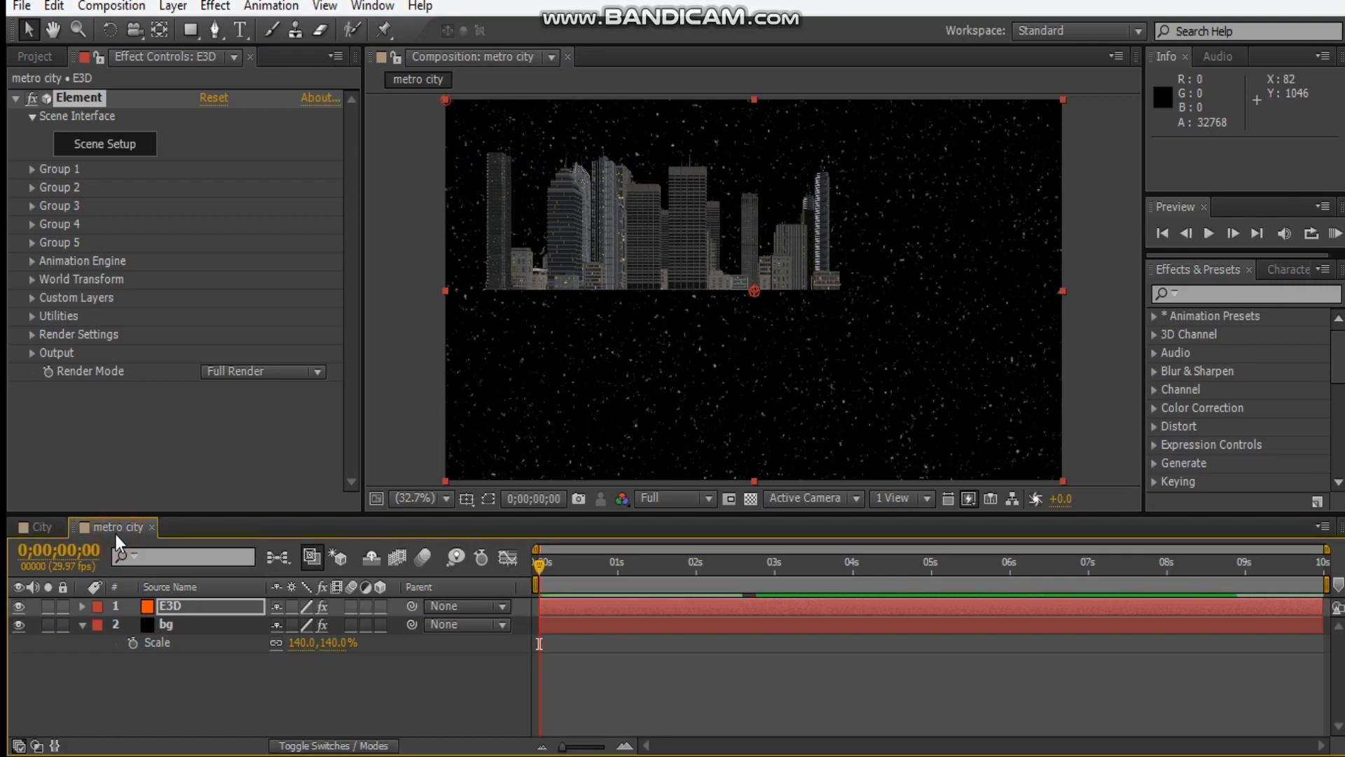
# Add a two-node camera with the 28mm preset to the metro city composition.
pyautogui.hotkey('ctrl', 'alt', 'shift', 'c')
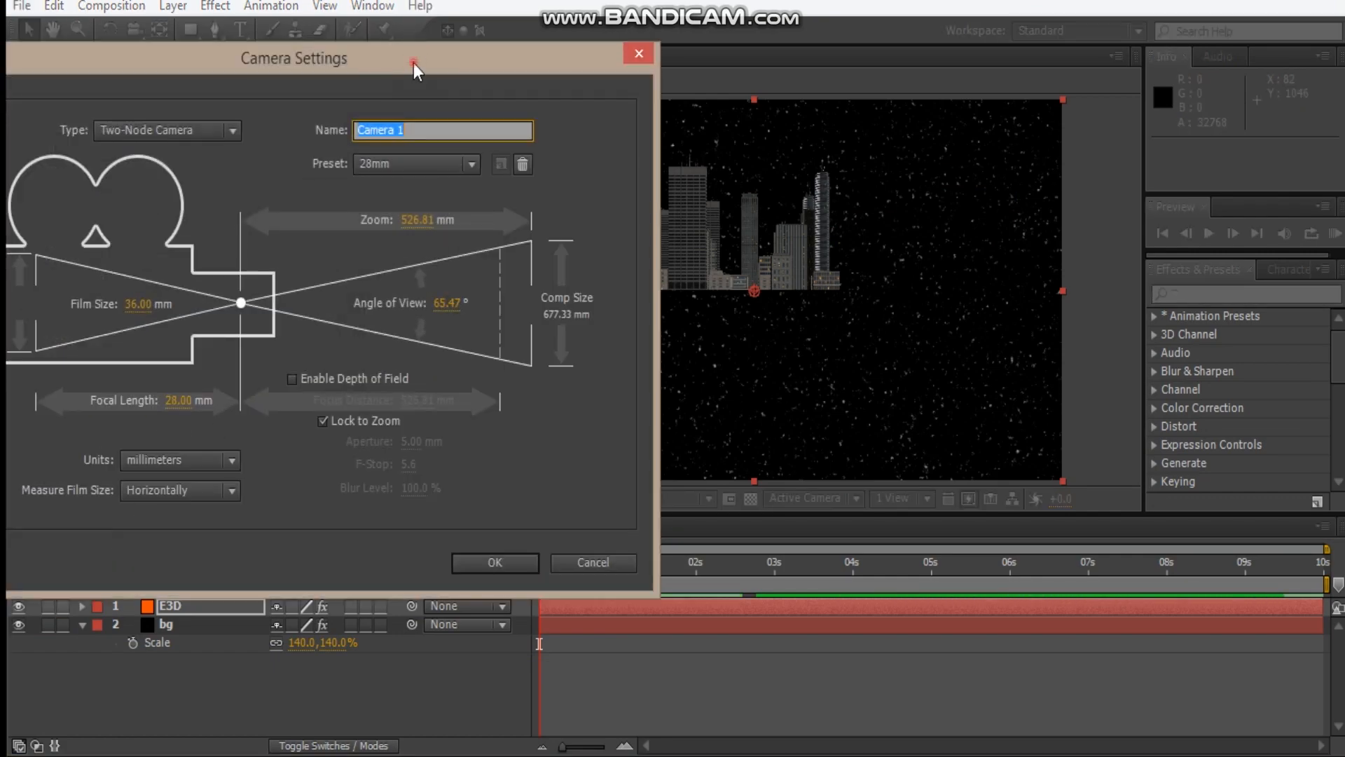
pyautogui.moveTo(413, 70); pyautogui.dragTo(718, 153)
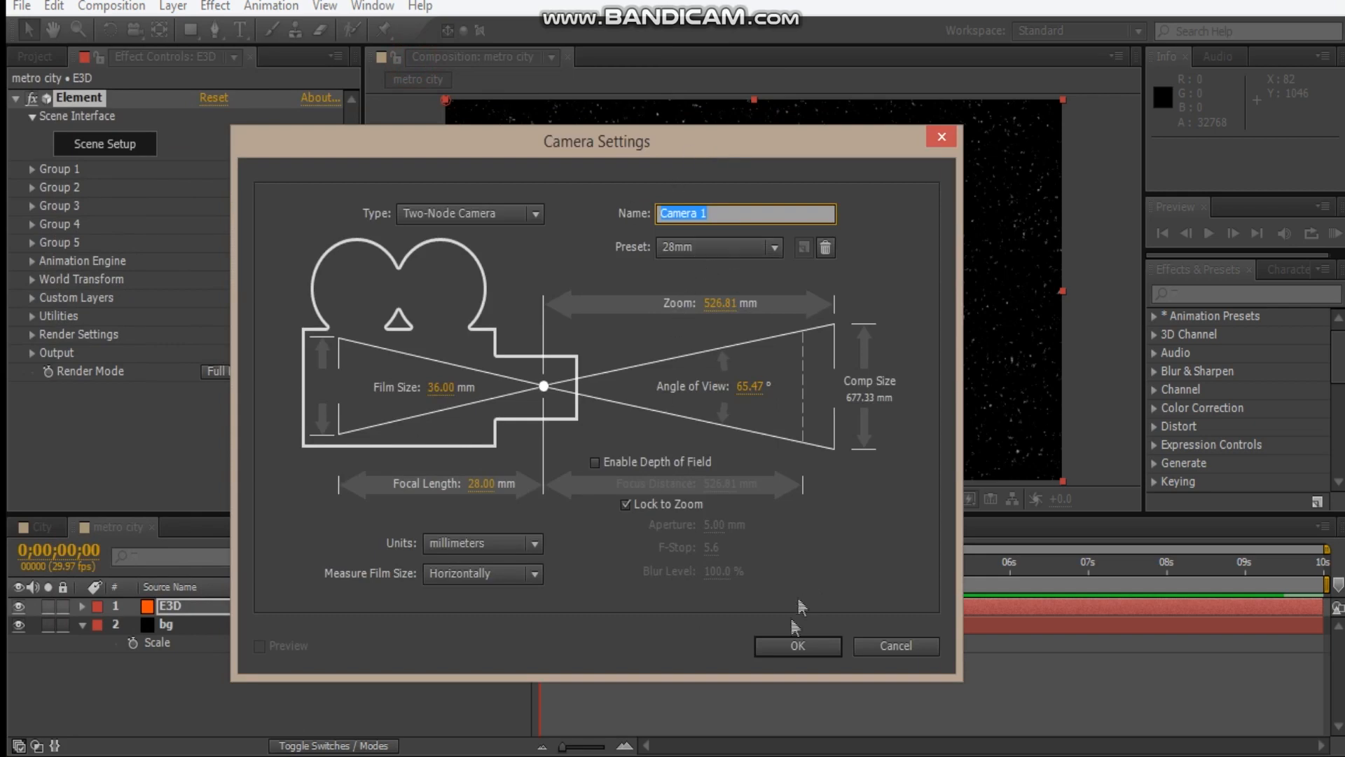
pyautogui.click(796, 646)
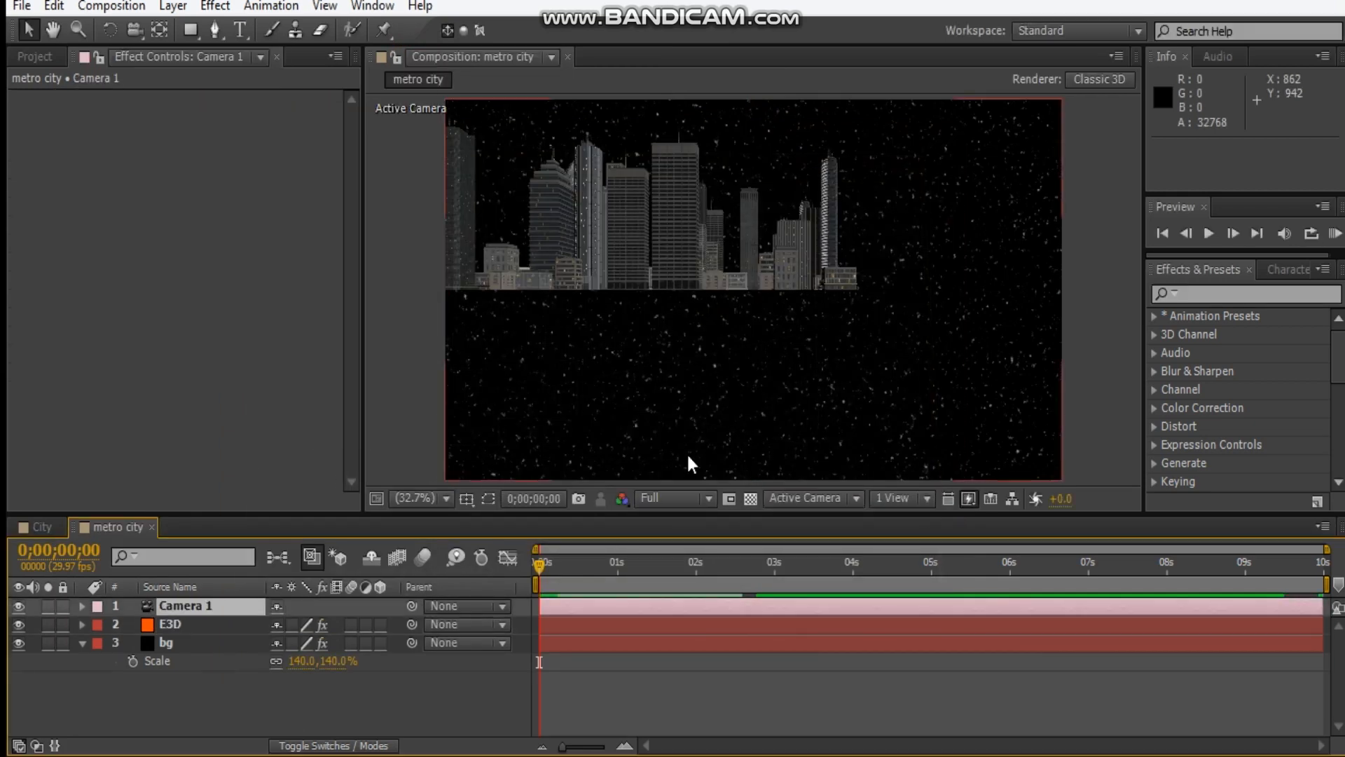
# Orbit and track the camera to an elevated corner view of the whole city, at about 1567, 251, -1016.
pyautogui.press('a')
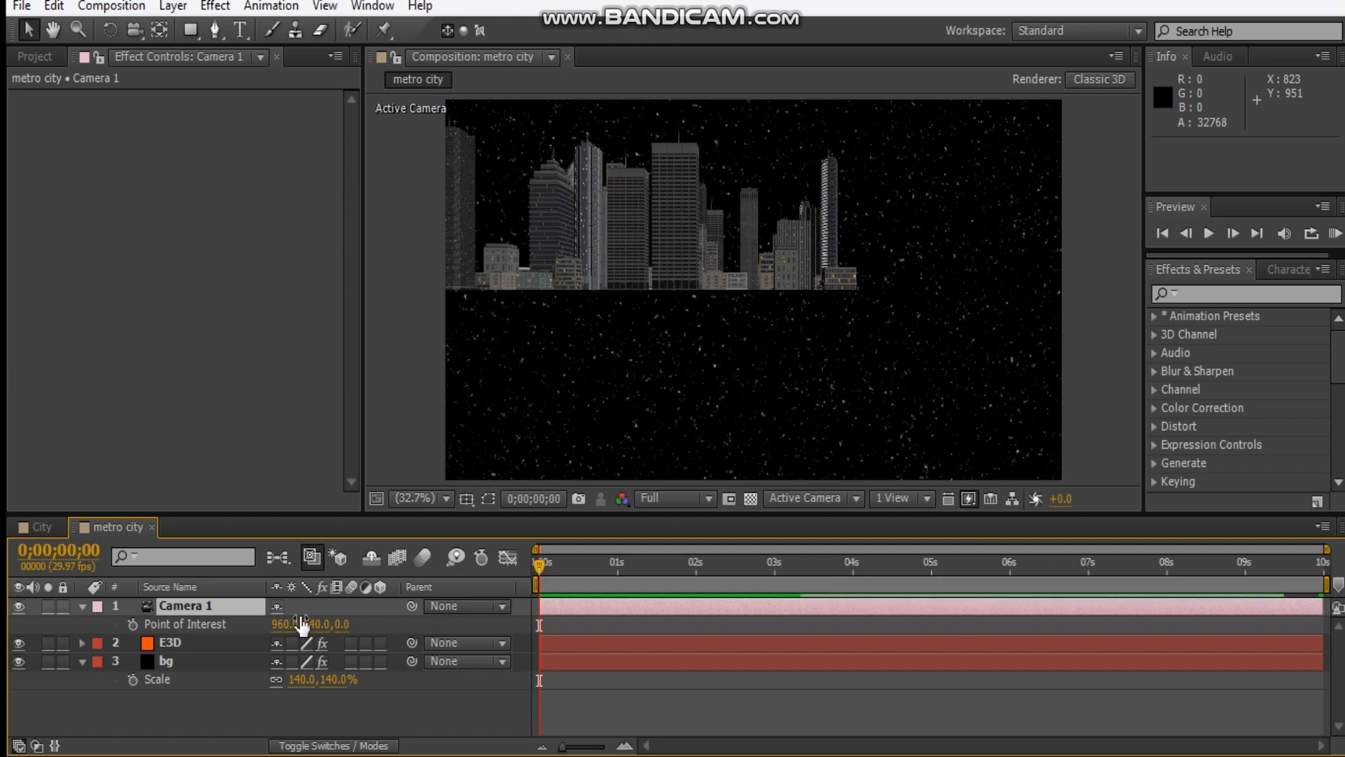
pyautogui.press('c')
pyautogui.moveTo(738, 258); pyautogui.dragTo(755, 377)
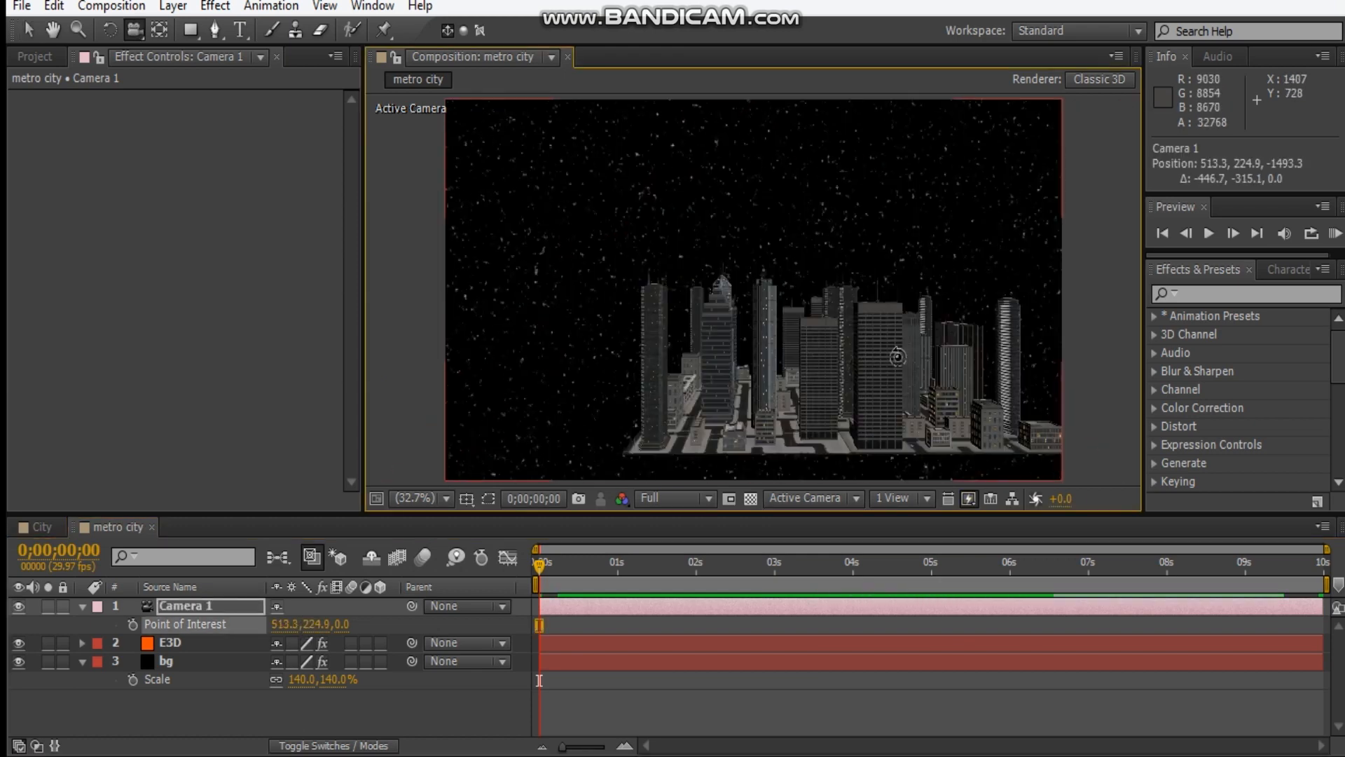
pyautogui.press('c')
pyautogui.moveTo(856, 393); pyautogui.dragTo(897, 354)
pyautogui.press('c')
pyautogui.press('c')
pyautogui.press('c')
pyautogui.press('c')
pyautogui.press('c')
pyautogui.press('c')
# Add a Parallel light with an intensity of 300%.
pyautogui.click(112, 532)
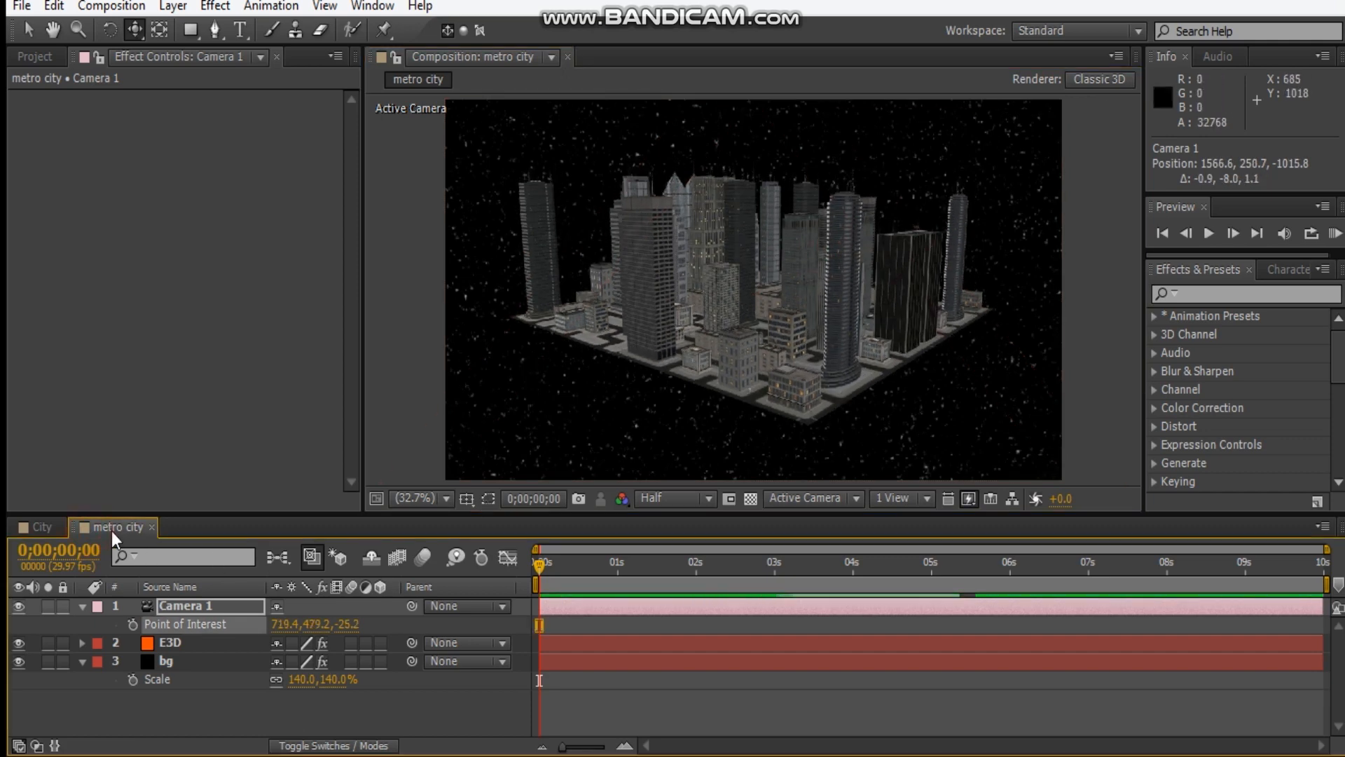
pyautogui.hotkey('ctrl', 'alt', 'shift', 'l')
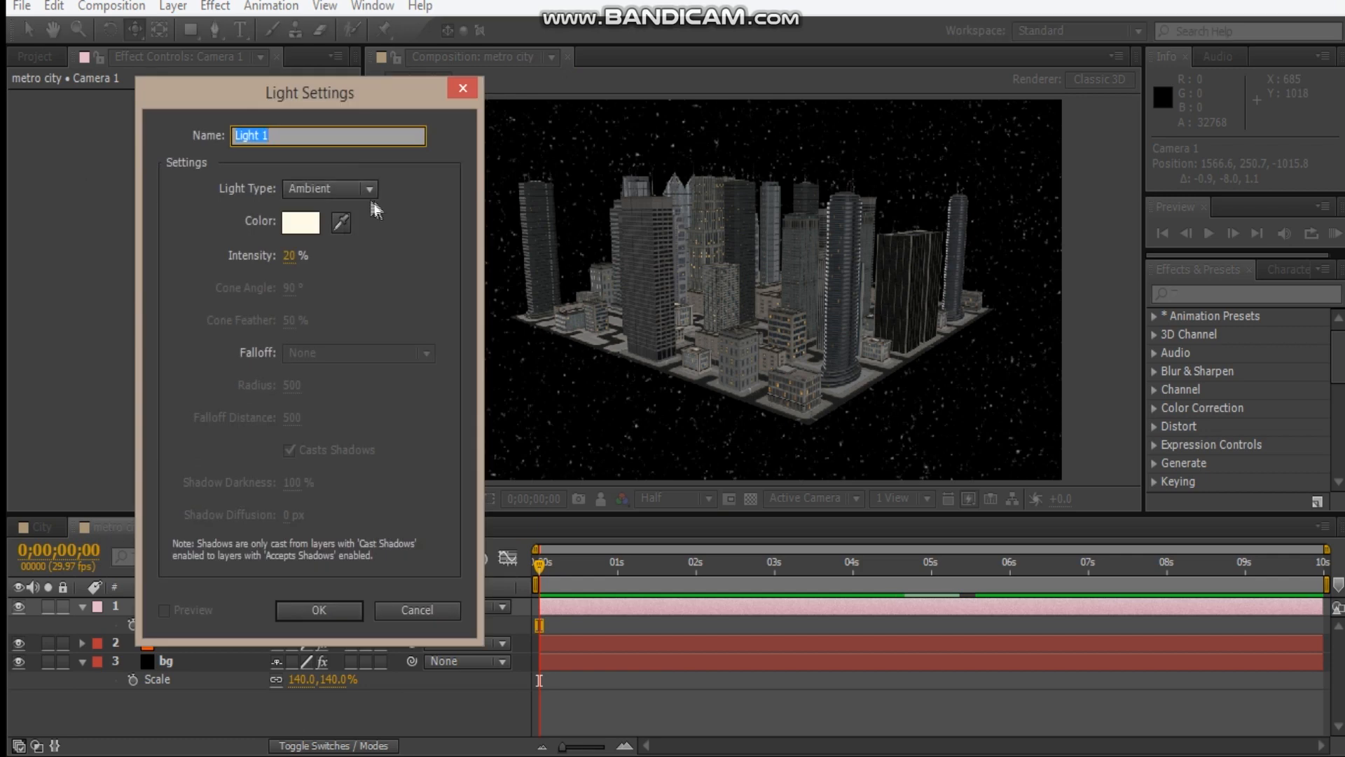
pyautogui.click(306, 190)
pyautogui.click(335, 215)
pyautogui.click(287, 255)
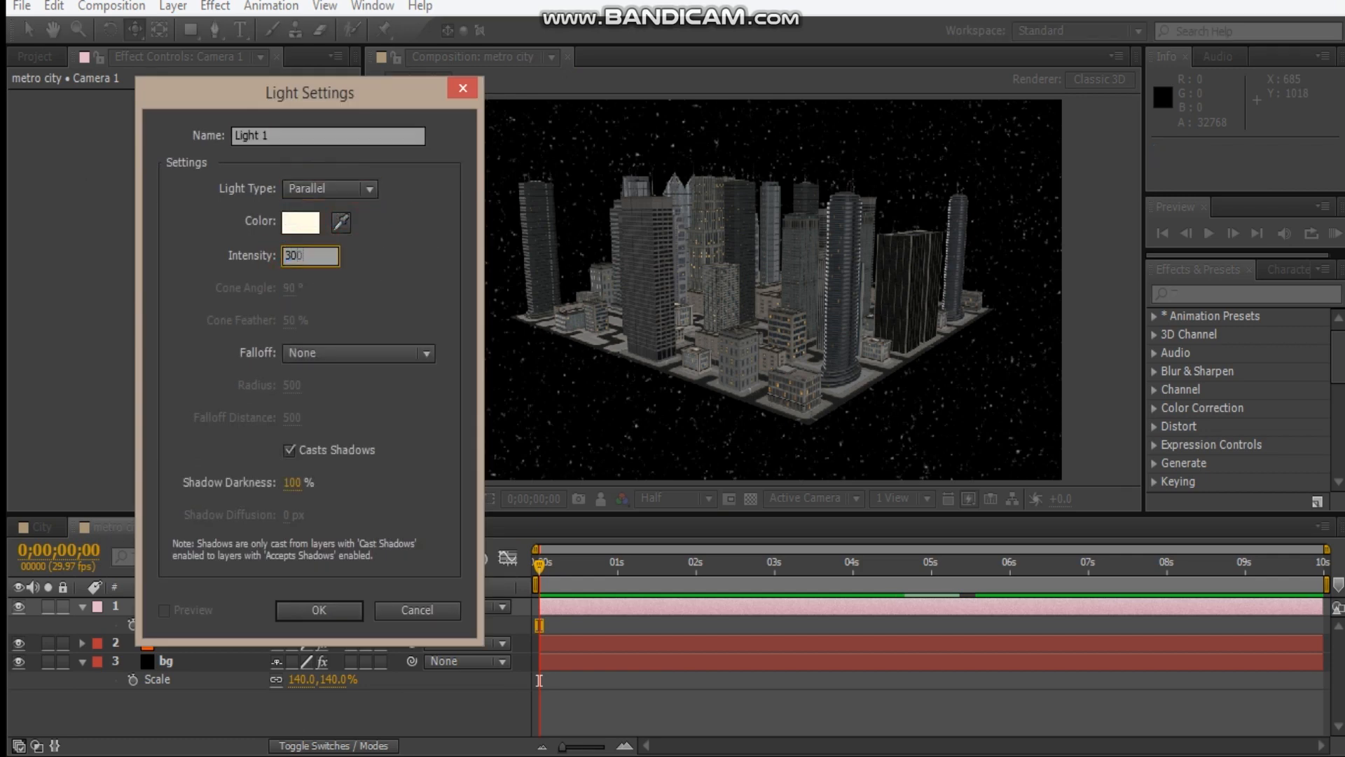
pyautogui.write('300')
pyautogui.press('Return')
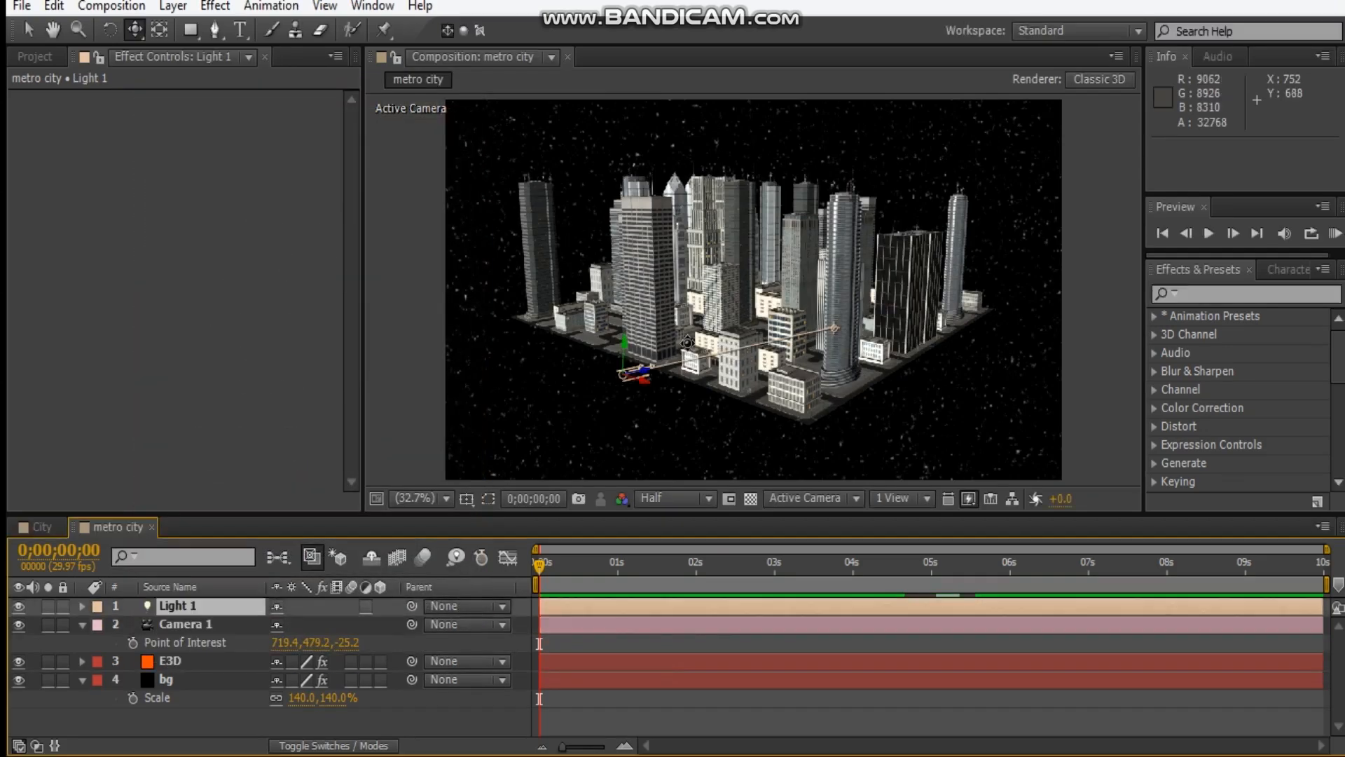
# Move the parallel light above the city beyond the frame's upper right corner, to about 1538, -166, -96.
pyautogui.press('v')
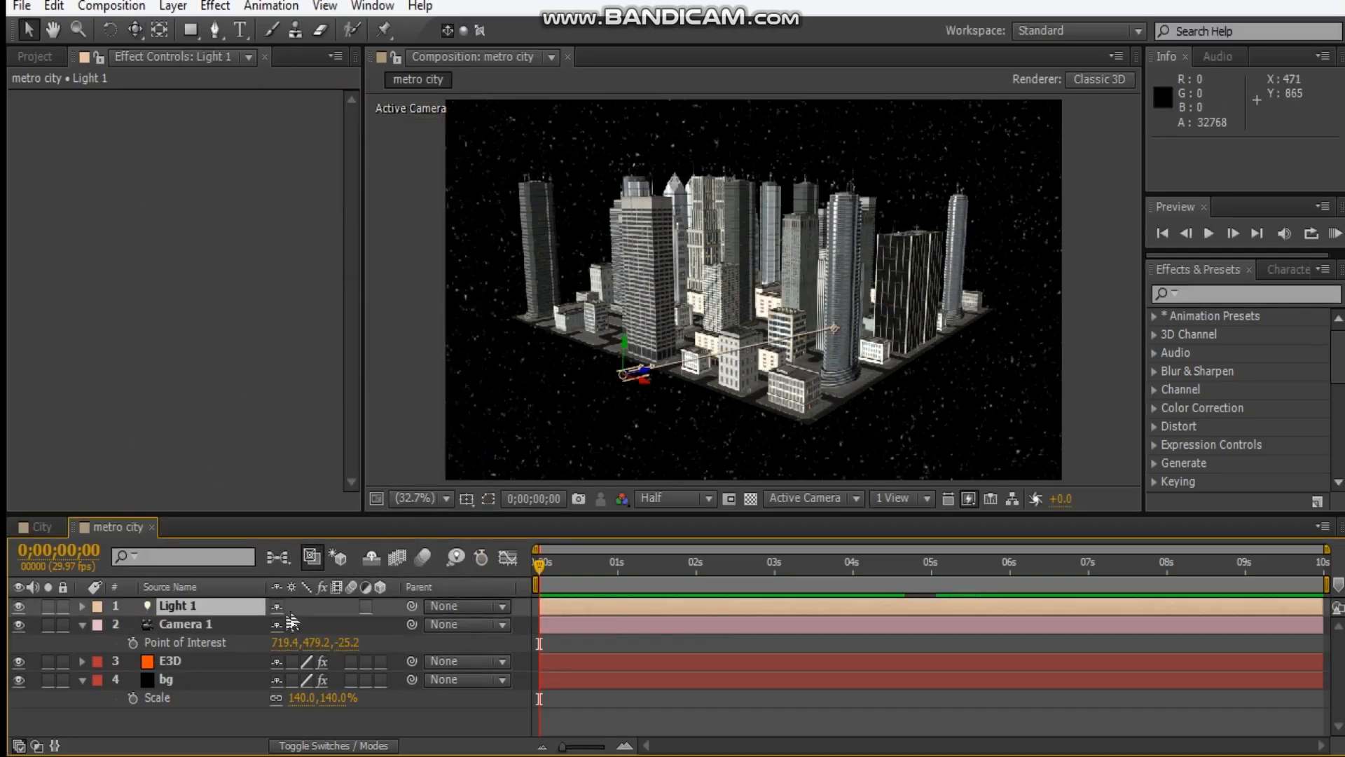
pyautogui.click(226, 607)
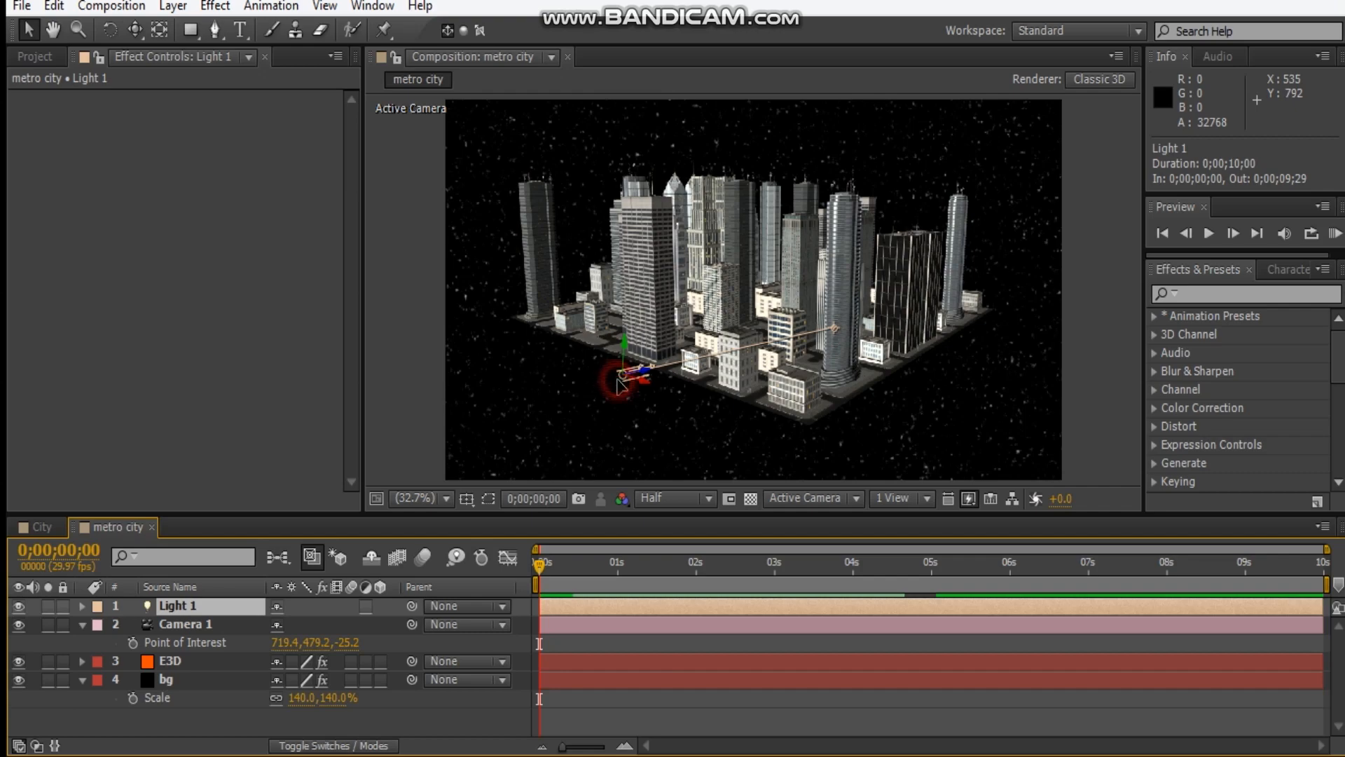
pyautogui.moveTo(619, 378); pyautogui.dragTo(1044, 103)
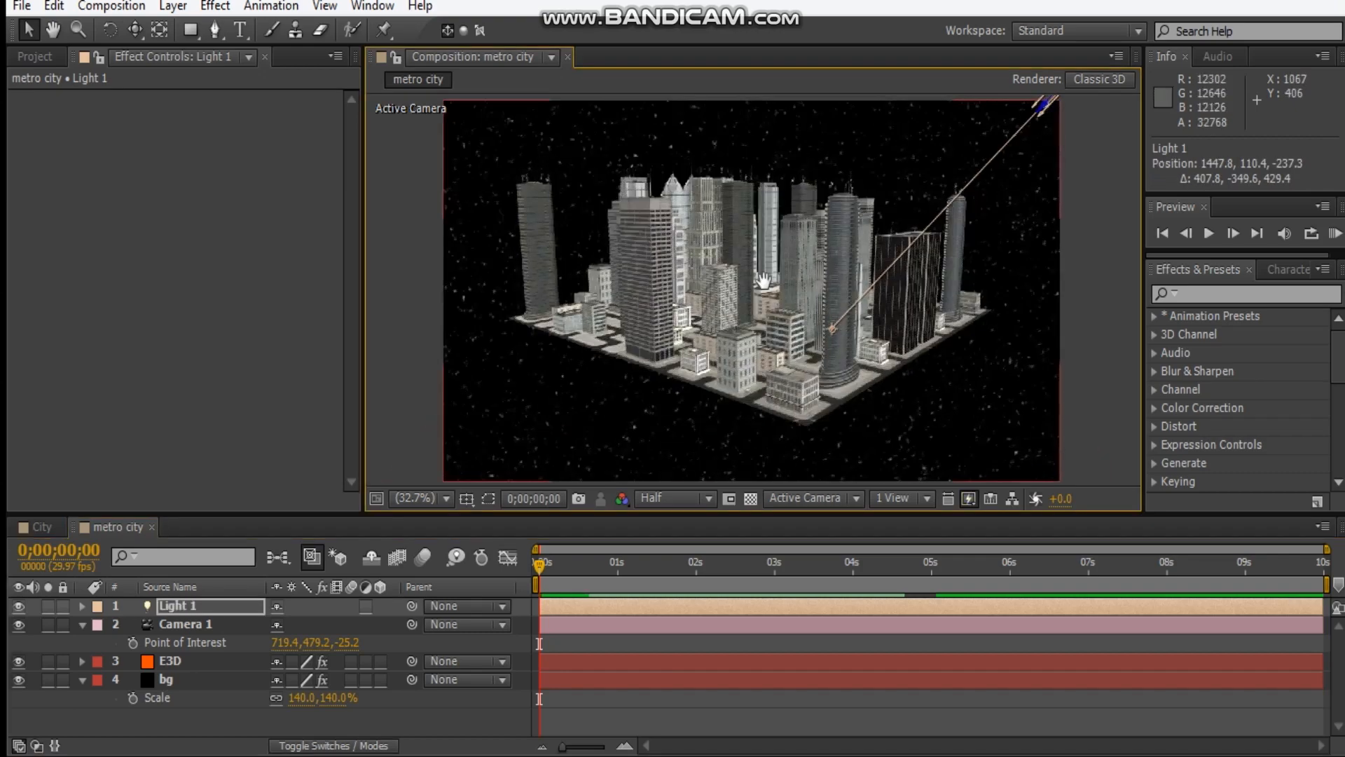
pyautogui.scroll(-2, 764, 280)
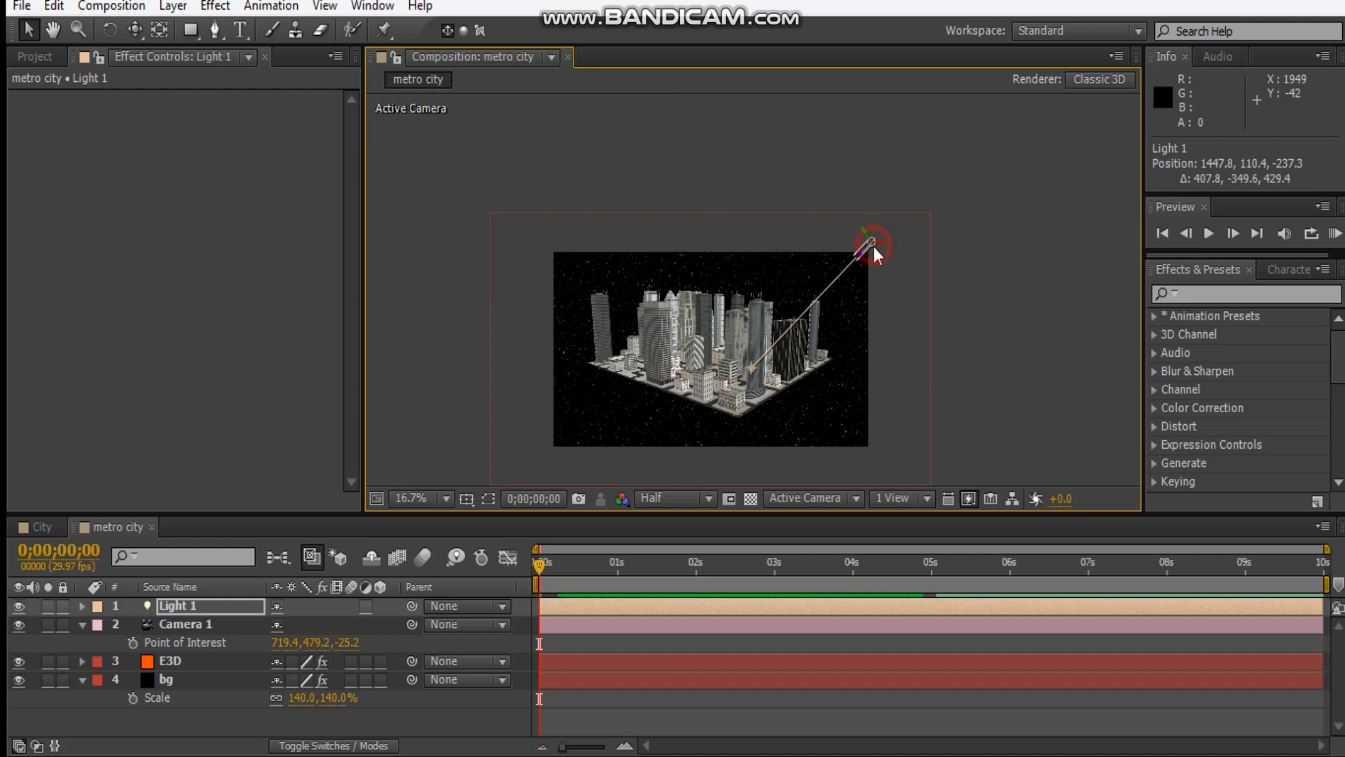
pyautogui.moveTo(871, 242); pyautogui.dragTo(930, 139)
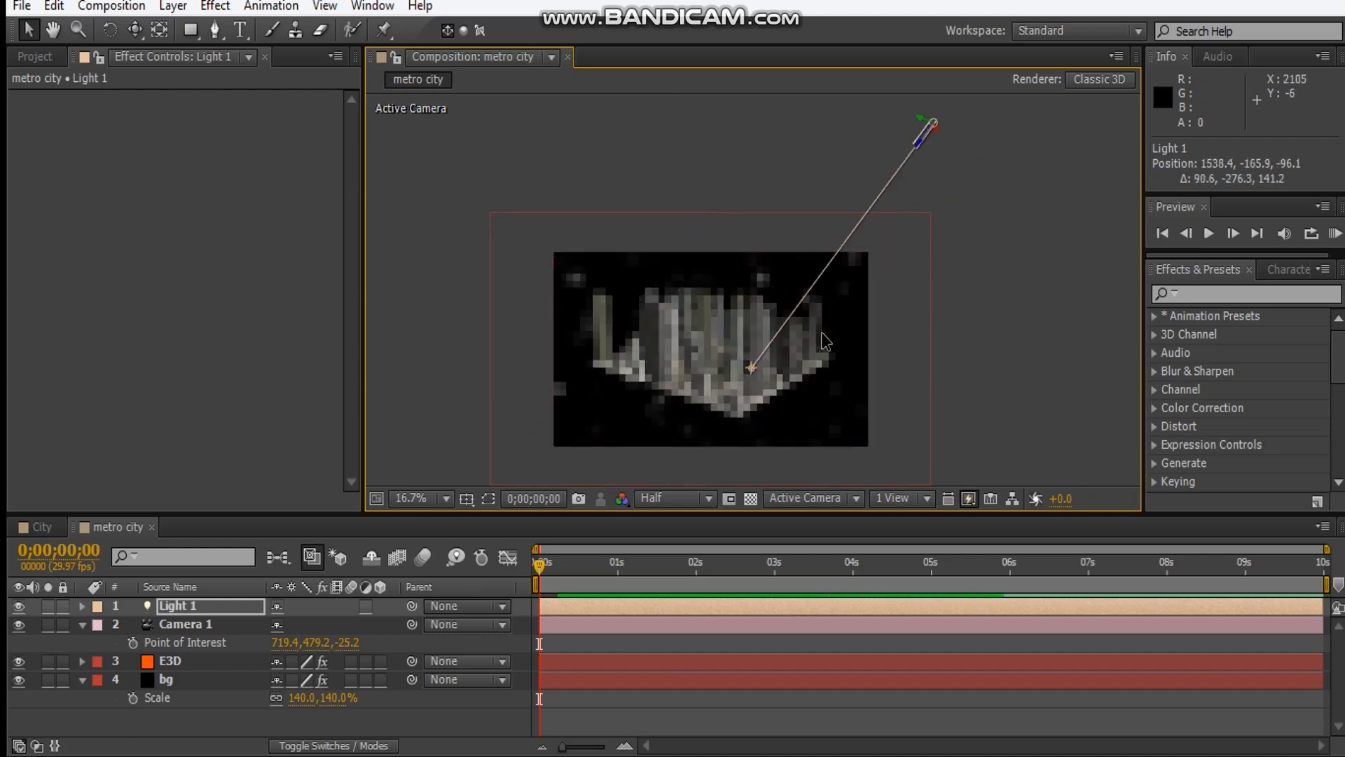
# Aim the light at the city's left front, about 605.6, 561.3, -308, and move it farther right to about 1746, -126, 73.
pyautogui.scroll(2, 801, 251)
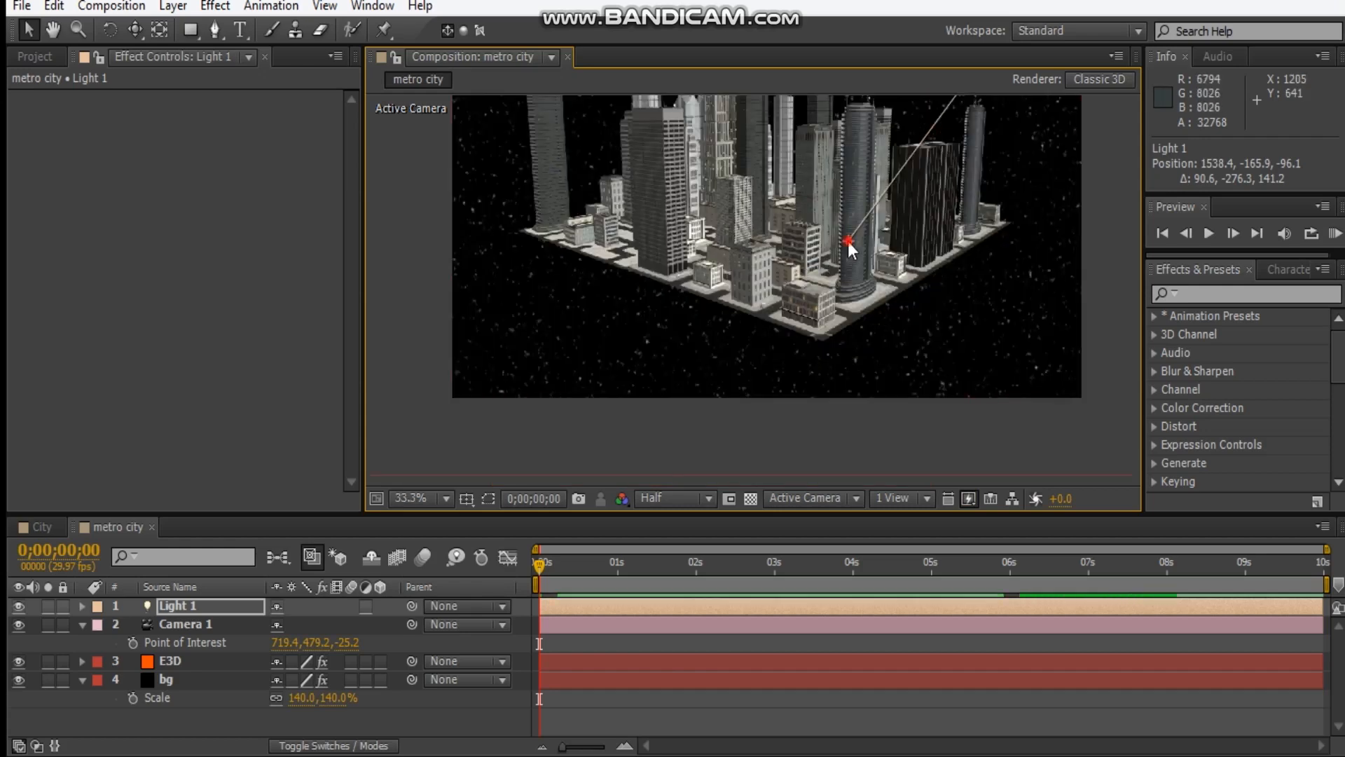
pyautogui.moveTo(846, 244); pyautogui.dragTo(659, 257)
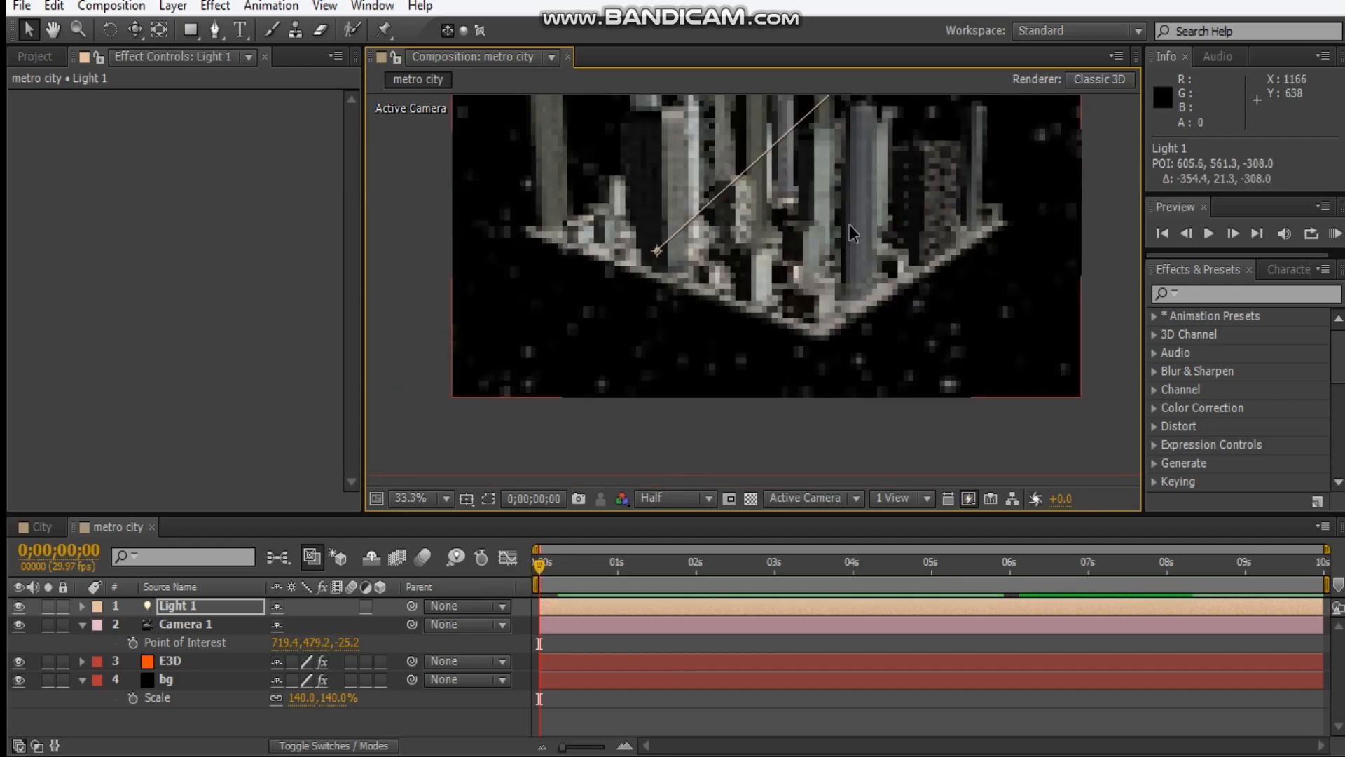
pyautogui.moveTo(849, 226); pyautogui.dragTo(755, 348)
pyautogui.scroll(-2, 759, 354)
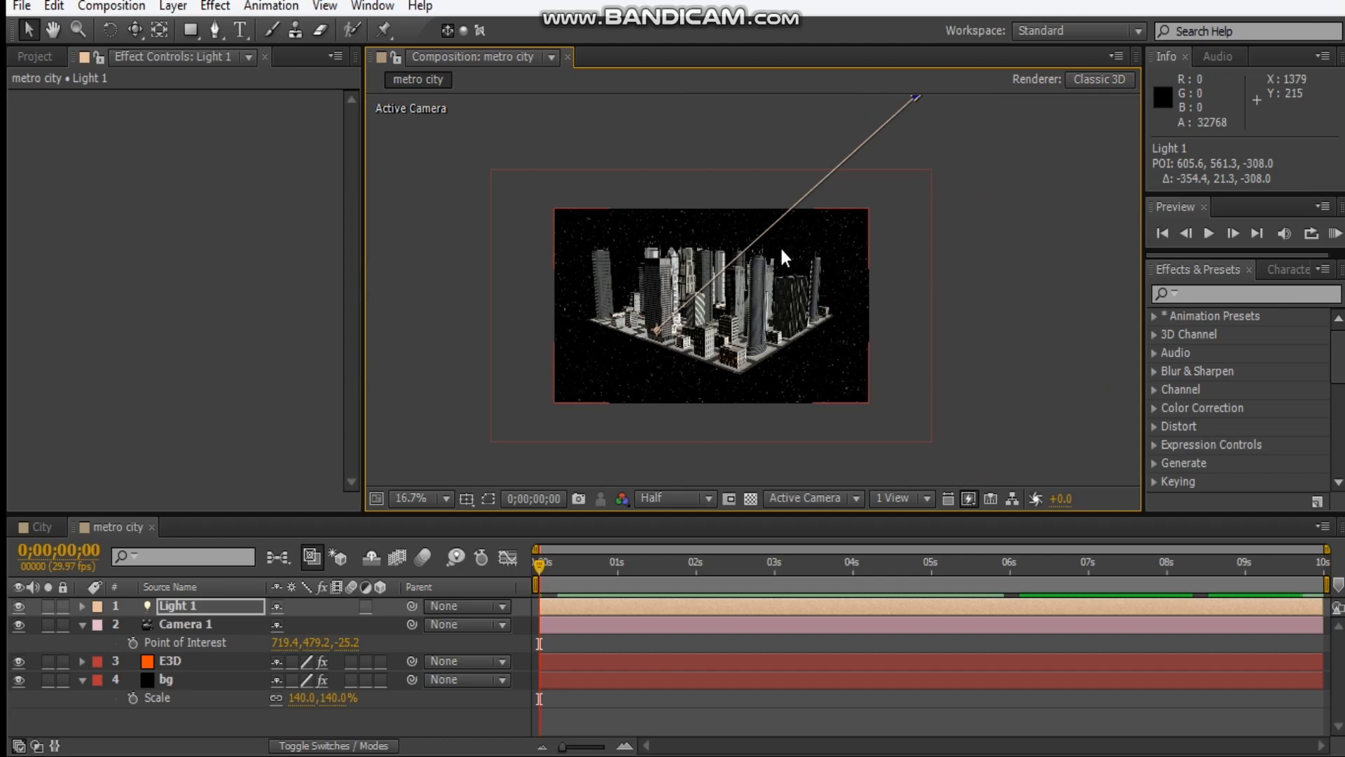
pyautogui.moveTo(939, 138); pyautogui.dragTo(1038, 149)
pyautogui.scroll(2, 855, 267)
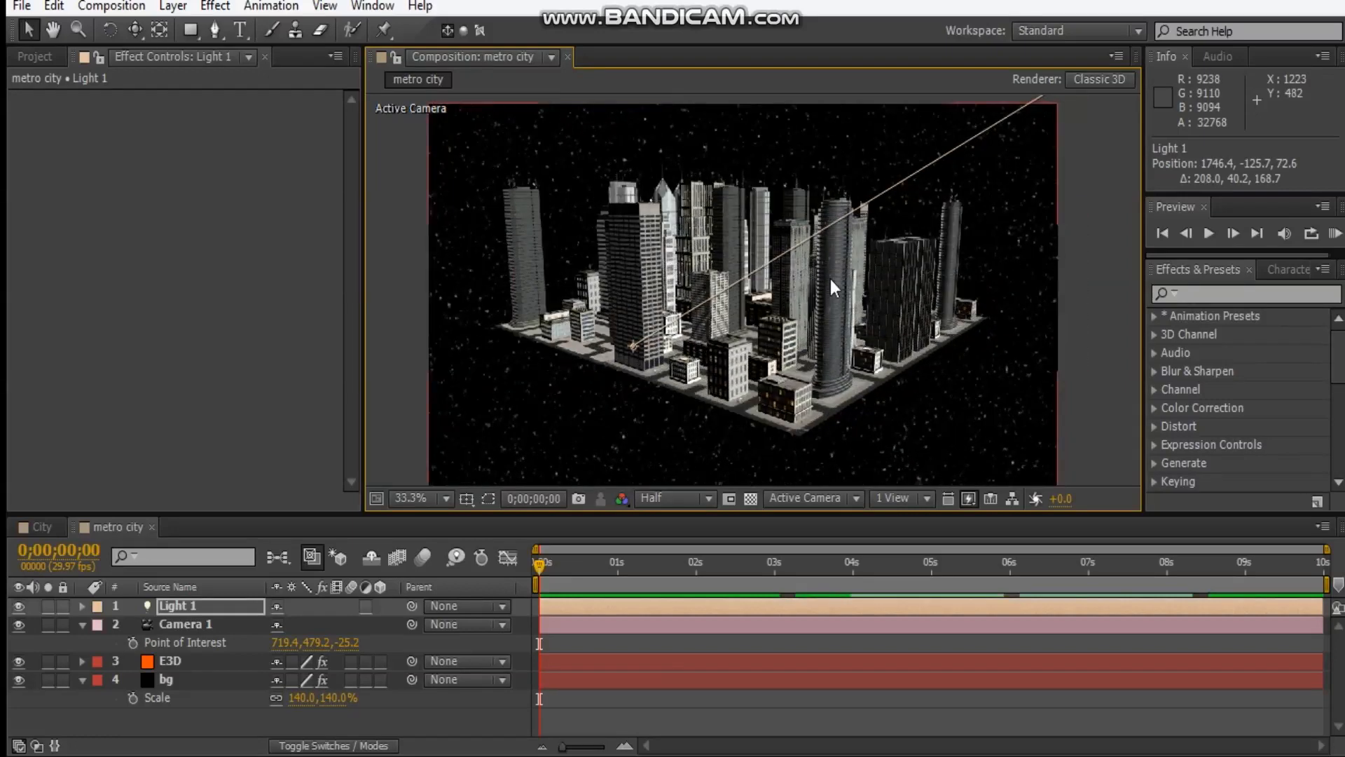
# Duplicate the parallel light, place the copy beyond the frame's left edge and aim it at the city's right corner.
pyautogui.click(82, 624)
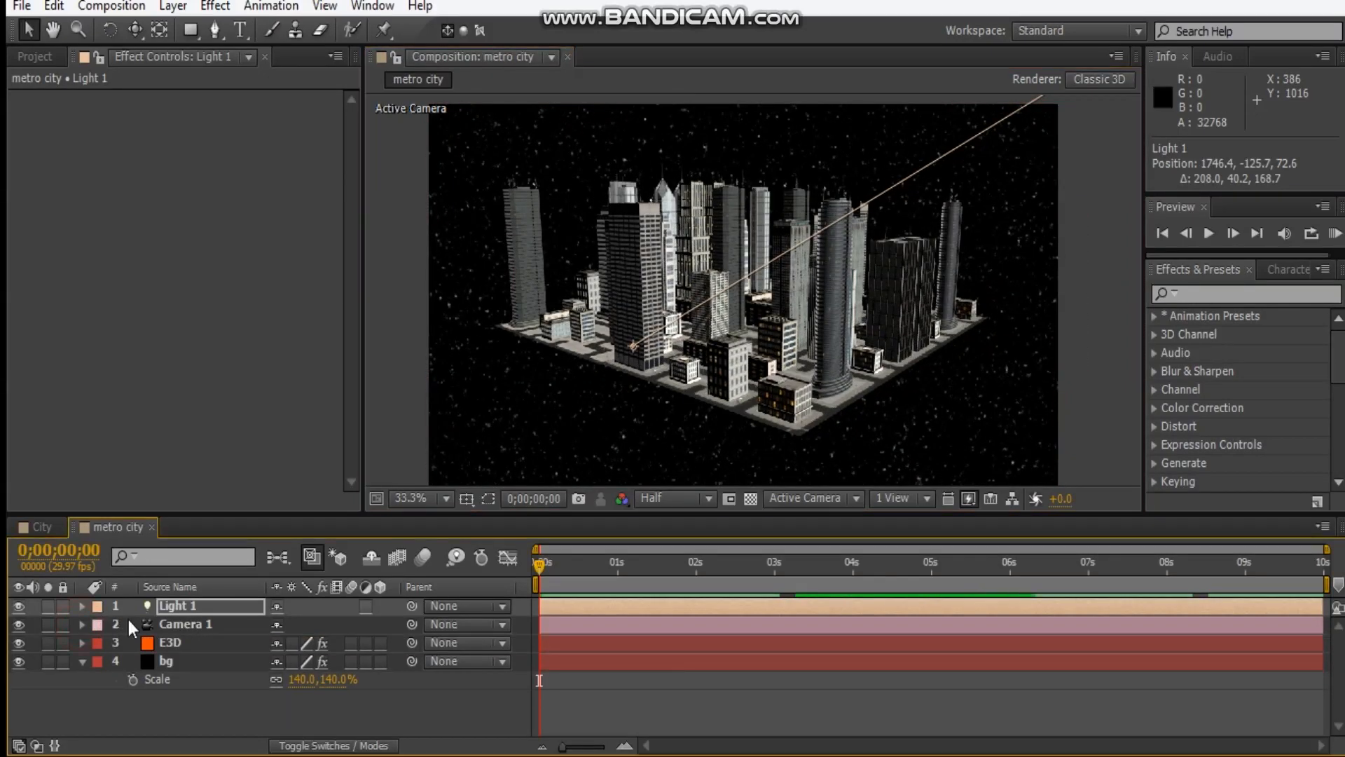
pyautogui.click(173, 606)
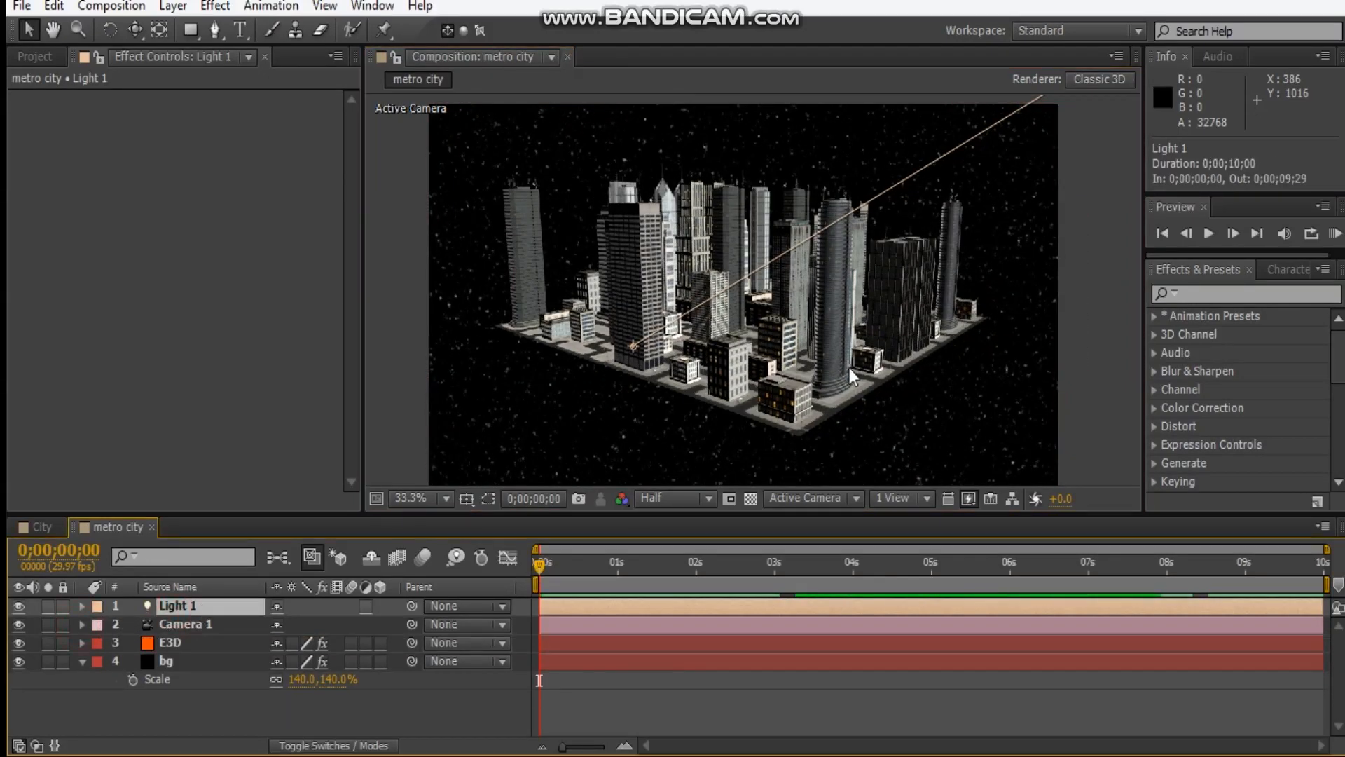
pyautogui.hotkey('ctrl', 'd')
pyautogui.scroll(-2, 850, 368)
pyautogui.moveTo(825, 286); pyautogui.dragTo(714, 344)
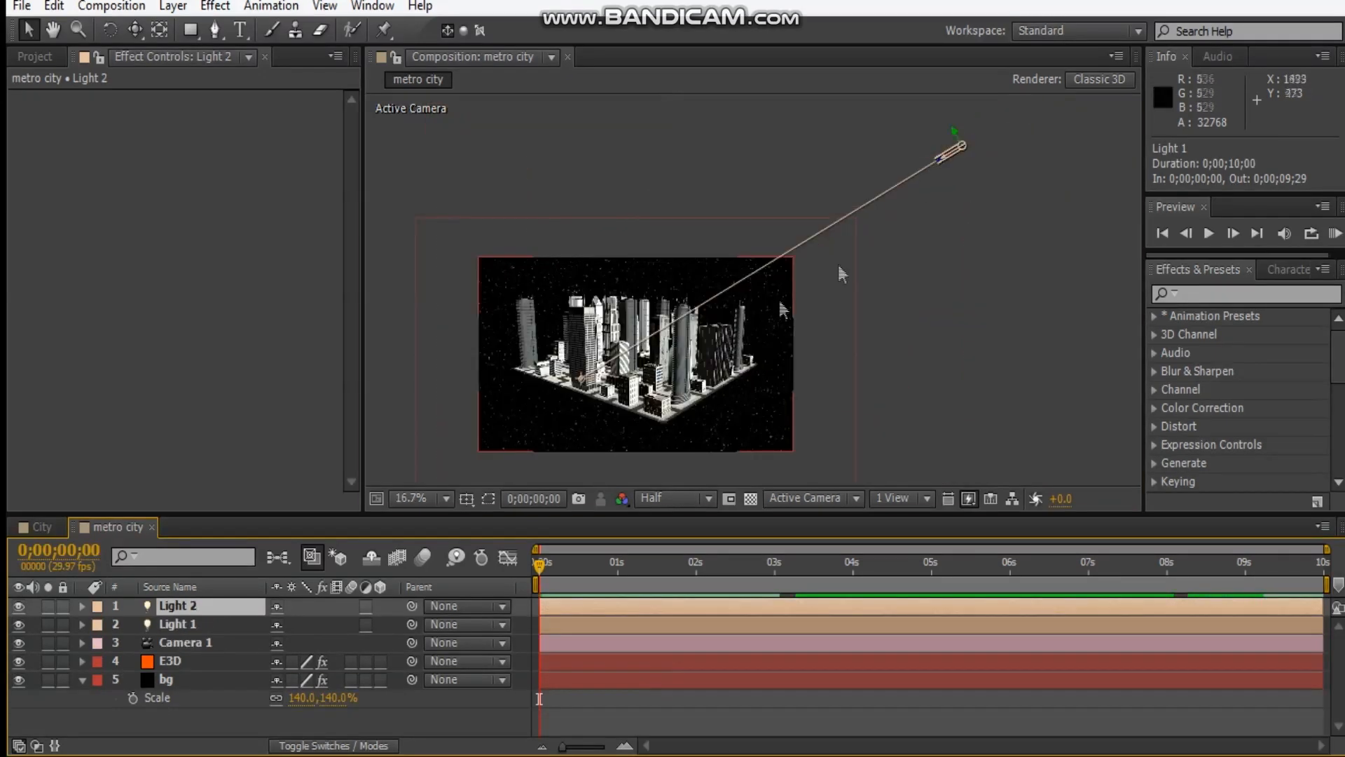
pyautogui.moveTo(967, 156); pyautogui.dragTo(379, 357)
pyautogui.moveTo(590, 378); pyautogui.dragTo(742, 355)
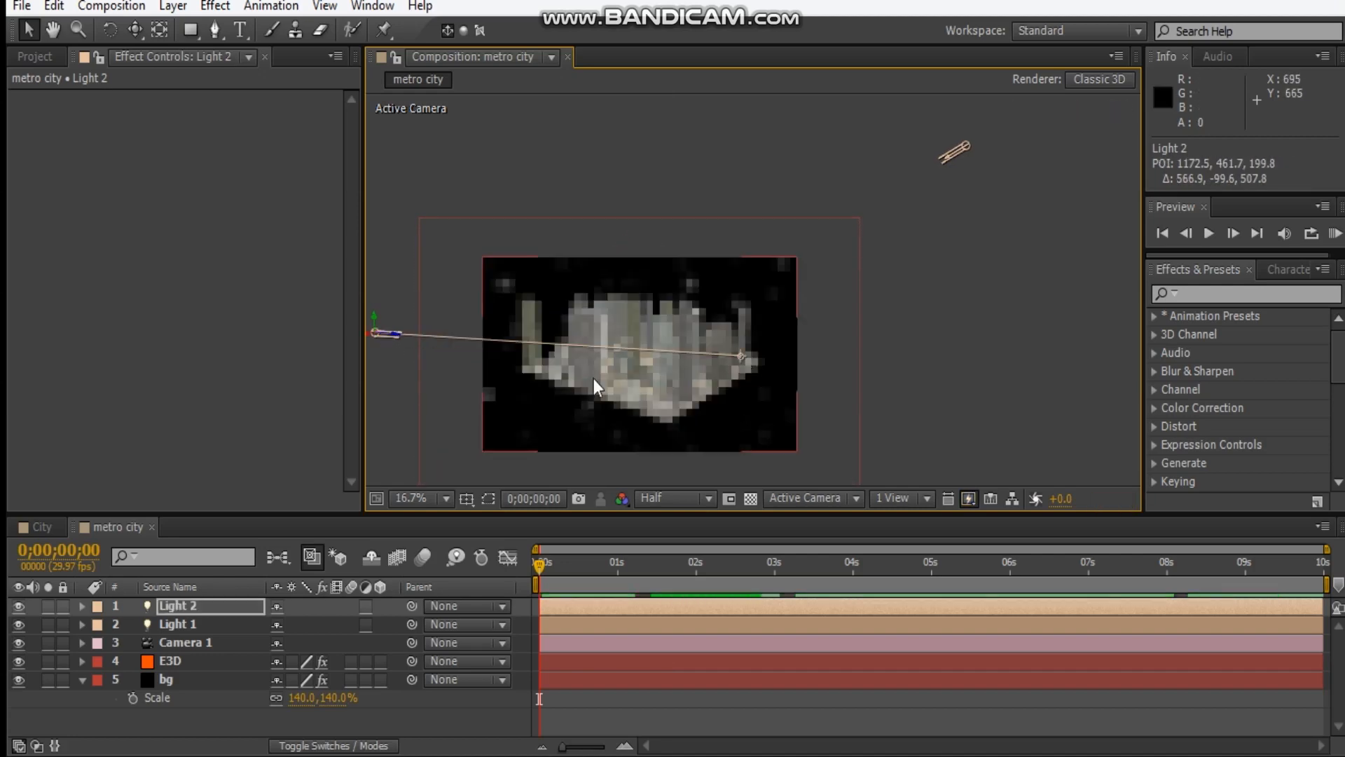
# Set the duplicated light's intensity to 100%.
pyautogui.moveTo(591, 378); pyautogui.dragTo(671, 317)
pyautogui.press('.')
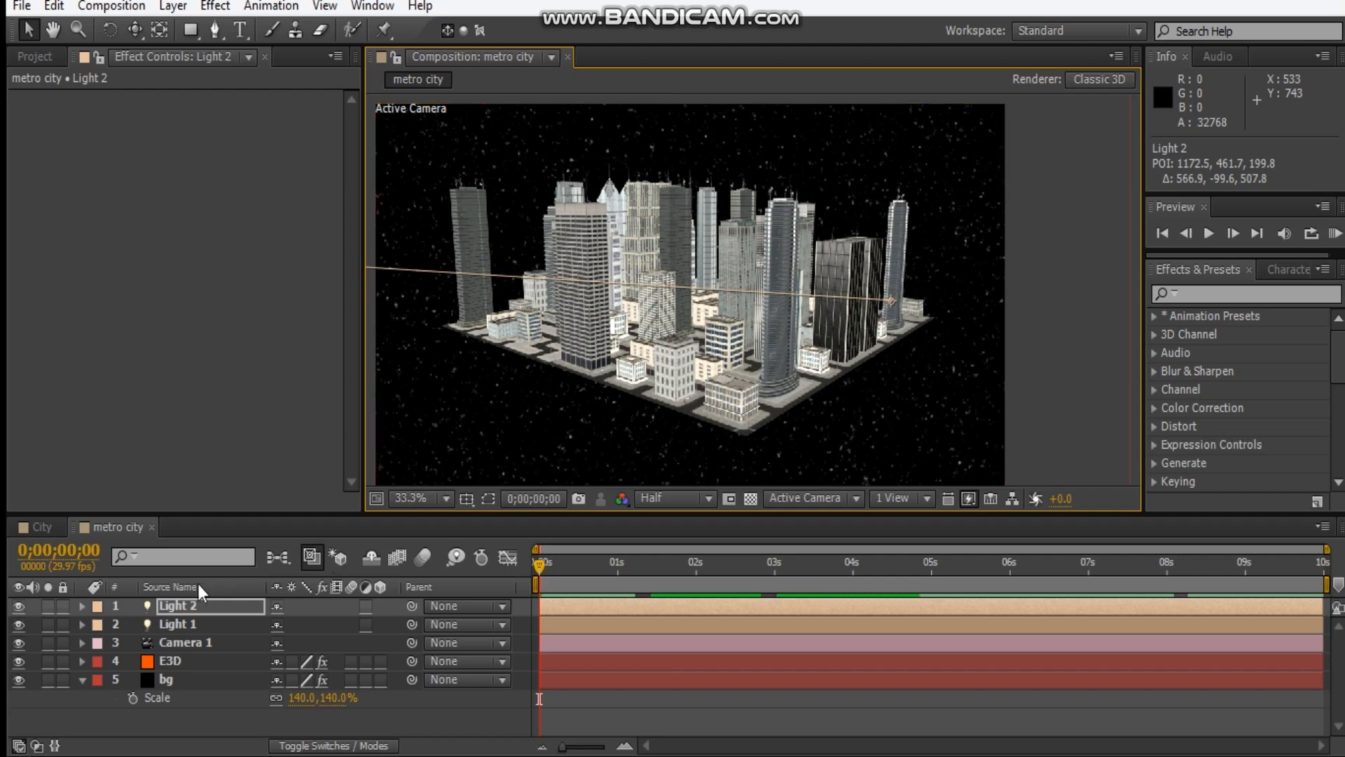
pyautogui.press('t')
pyautogui.click(279, 645)
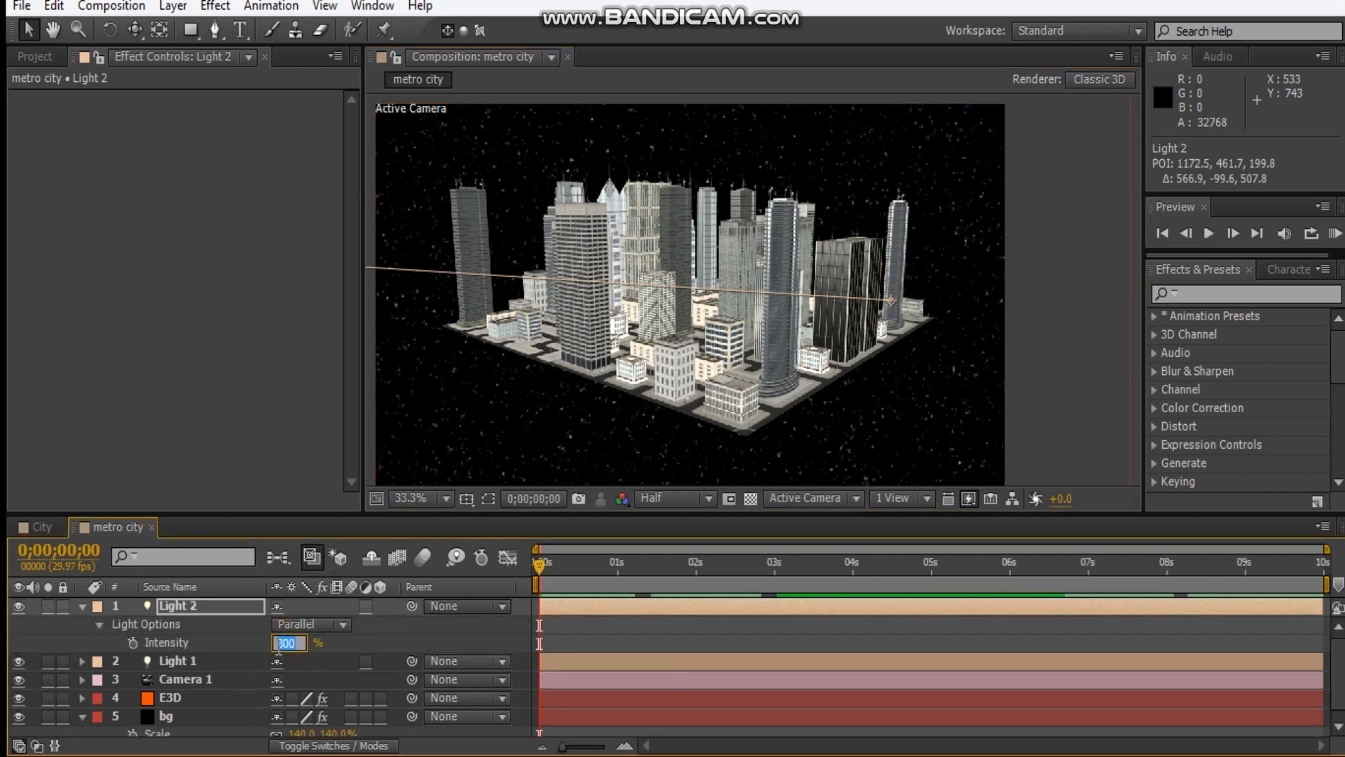
pyautogui.press('Return')
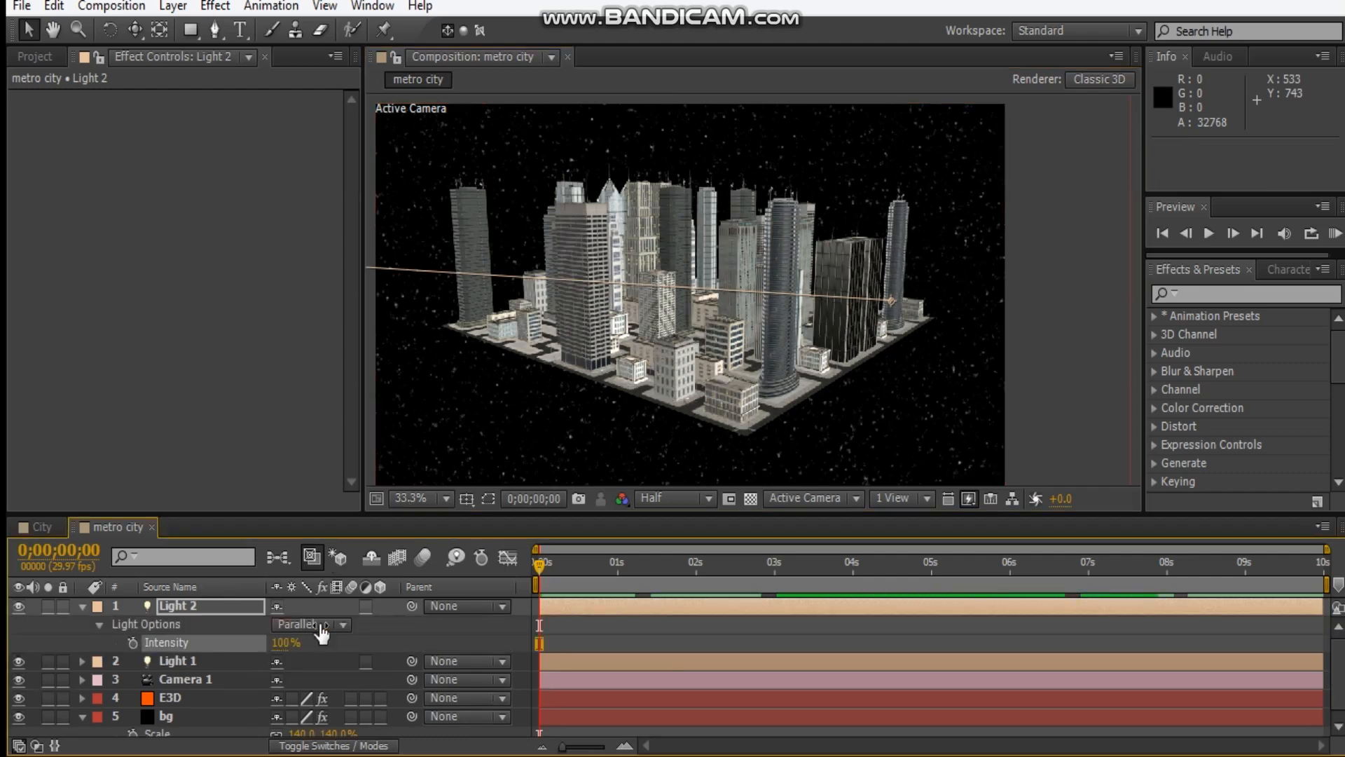
# Lower the duplicated light's intensity to 50%.
pyautogui.moveTo(682, 355); pyautogui.dragTo(739, 333)
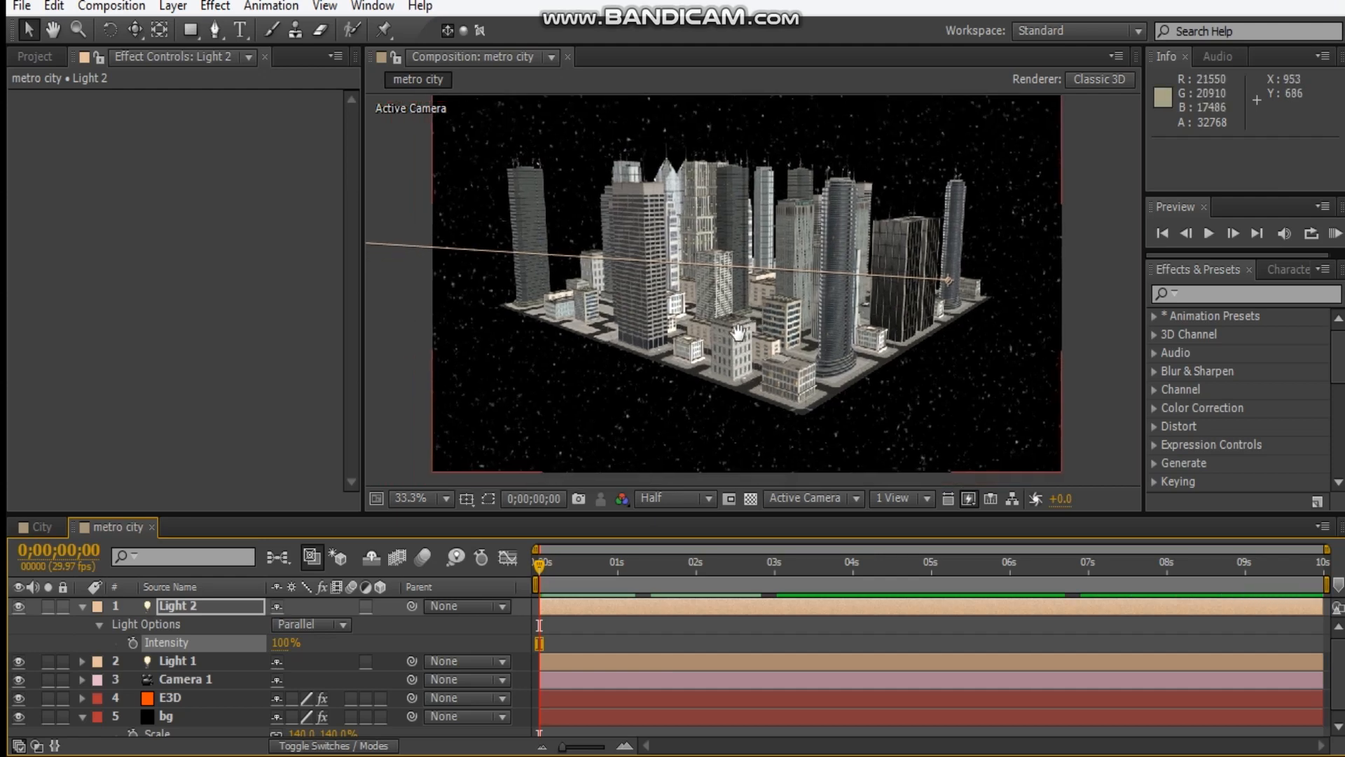
pyautogui.click(284, 642)
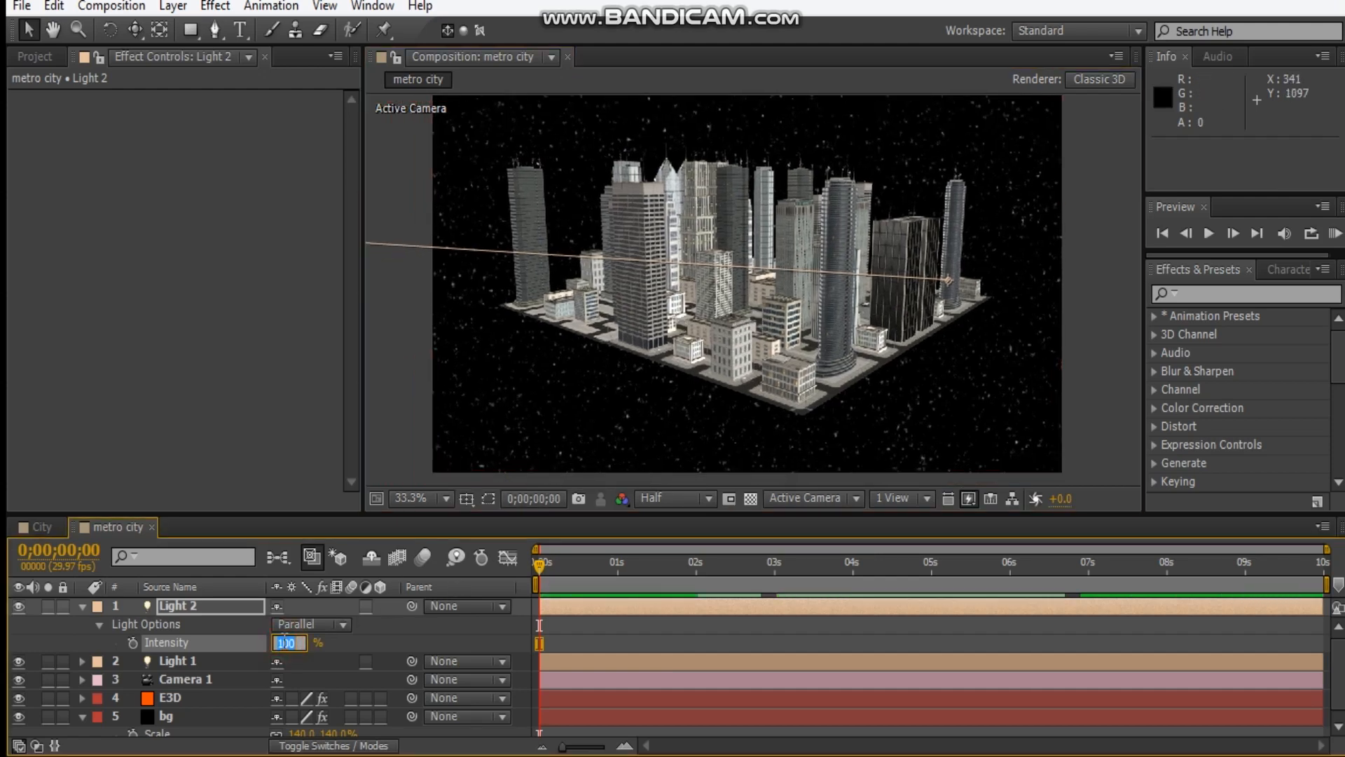
pyautogui.press('Return')
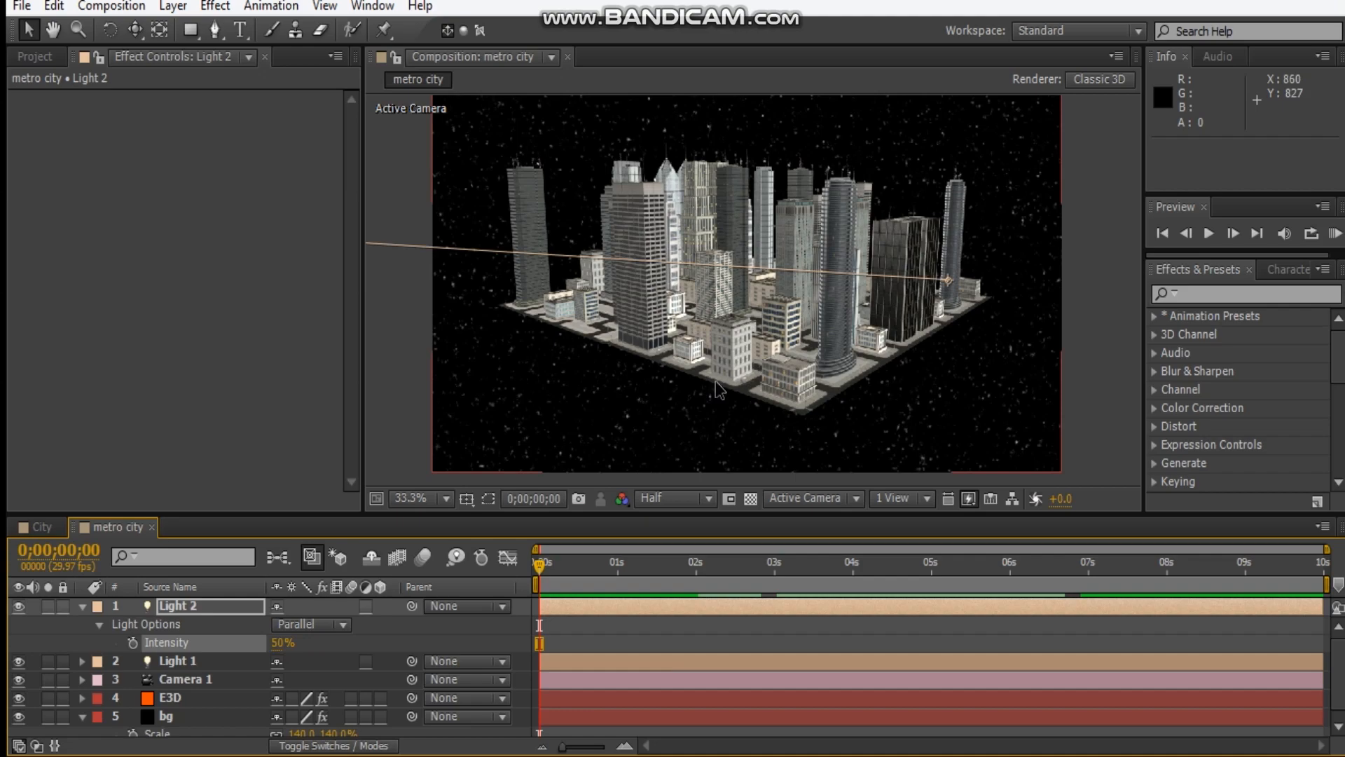
# Move Light 2's point of interest in toward the city's centre, to about 1019, 493, 61.
pyautogui.press('/')
pyautogui.press(',')
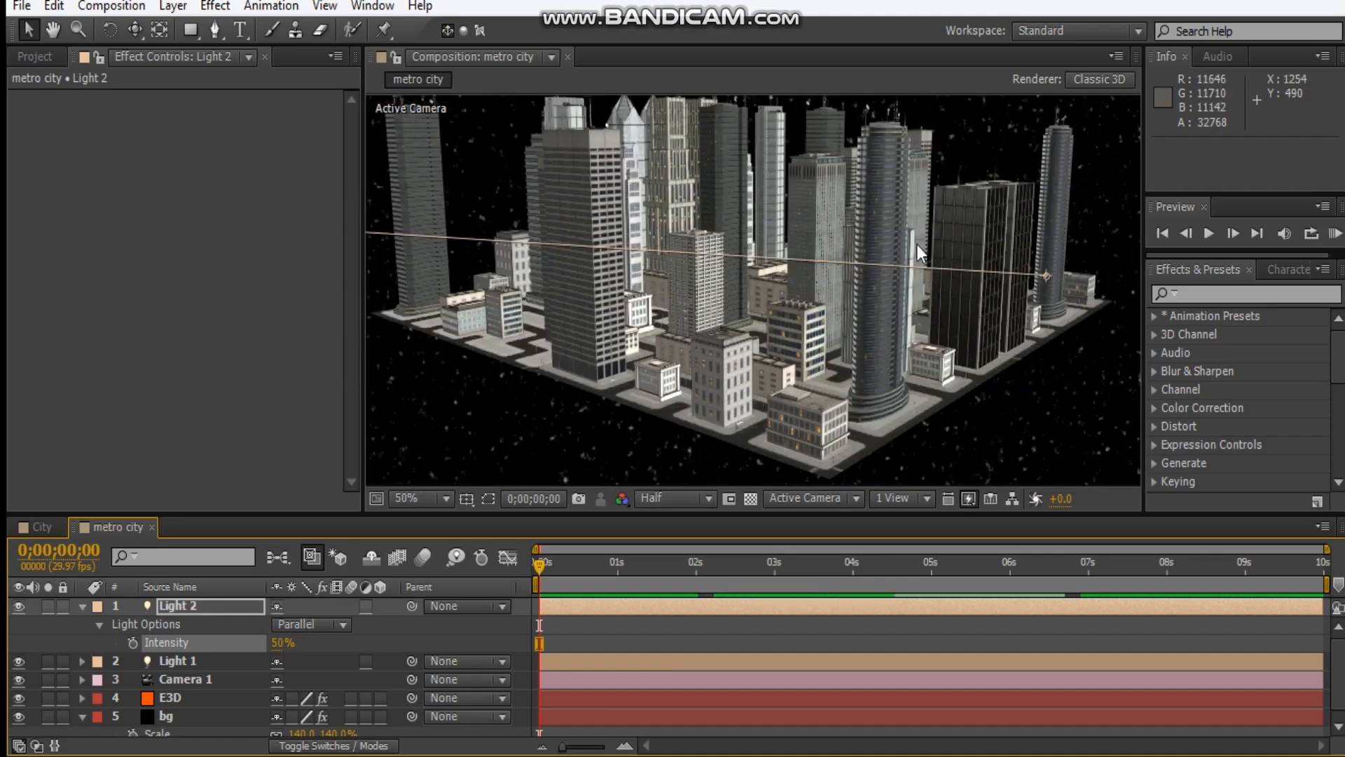
pyautogui.moveTo(1045, 276); pyautogui.dragTo(918, 298)
# Set Light 2's intensity to 40% and collapse the open properties of Light 2 and the bg layer.
pyautogui.click(274, 652)
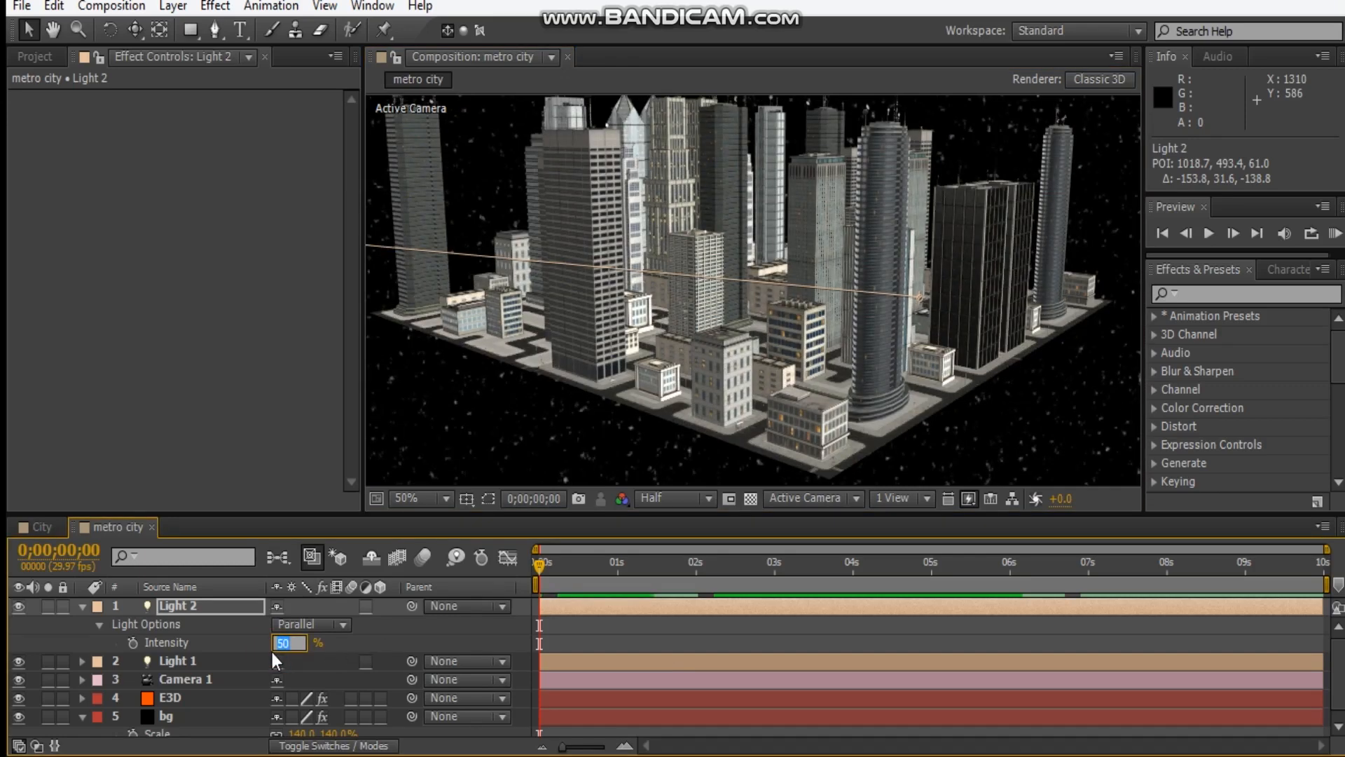
pyautogui.write('40')
pyautogui.press('Return')
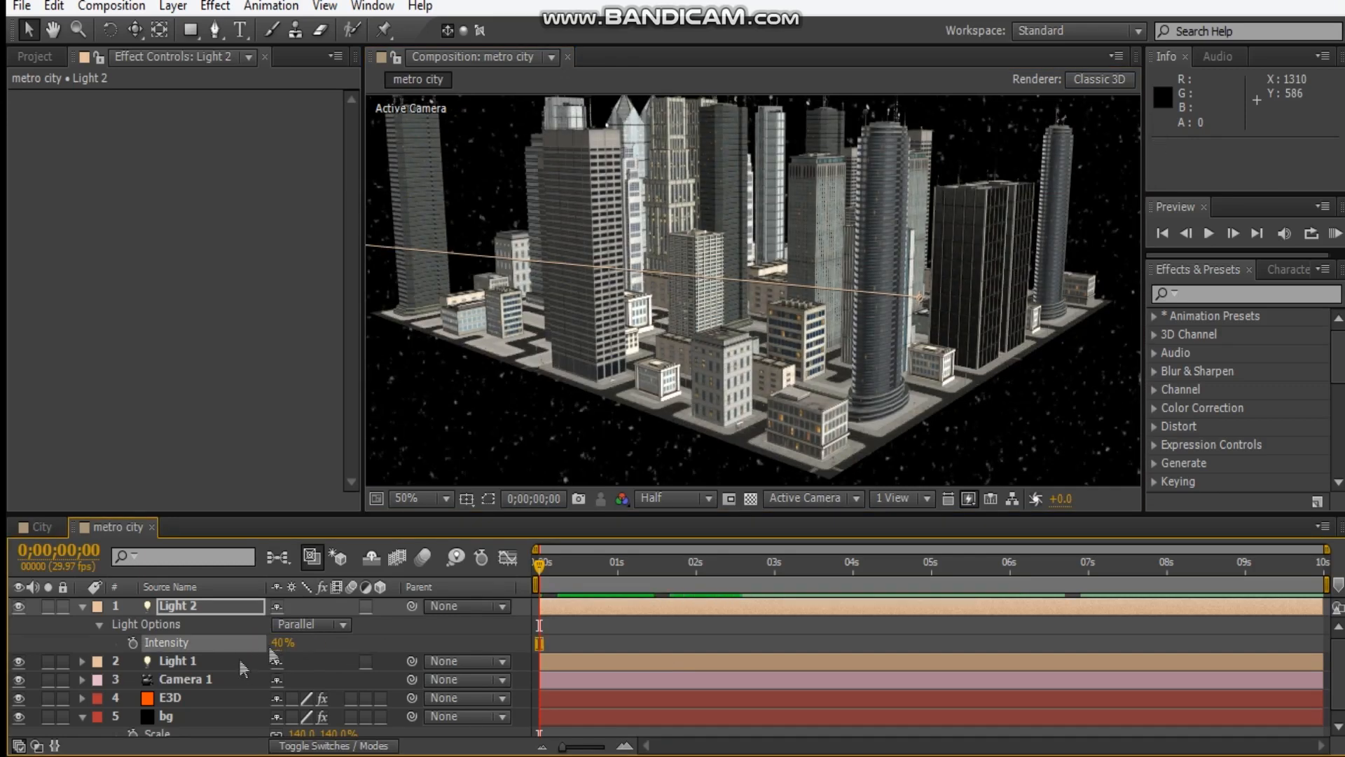
pyautogui.click(84, 609)
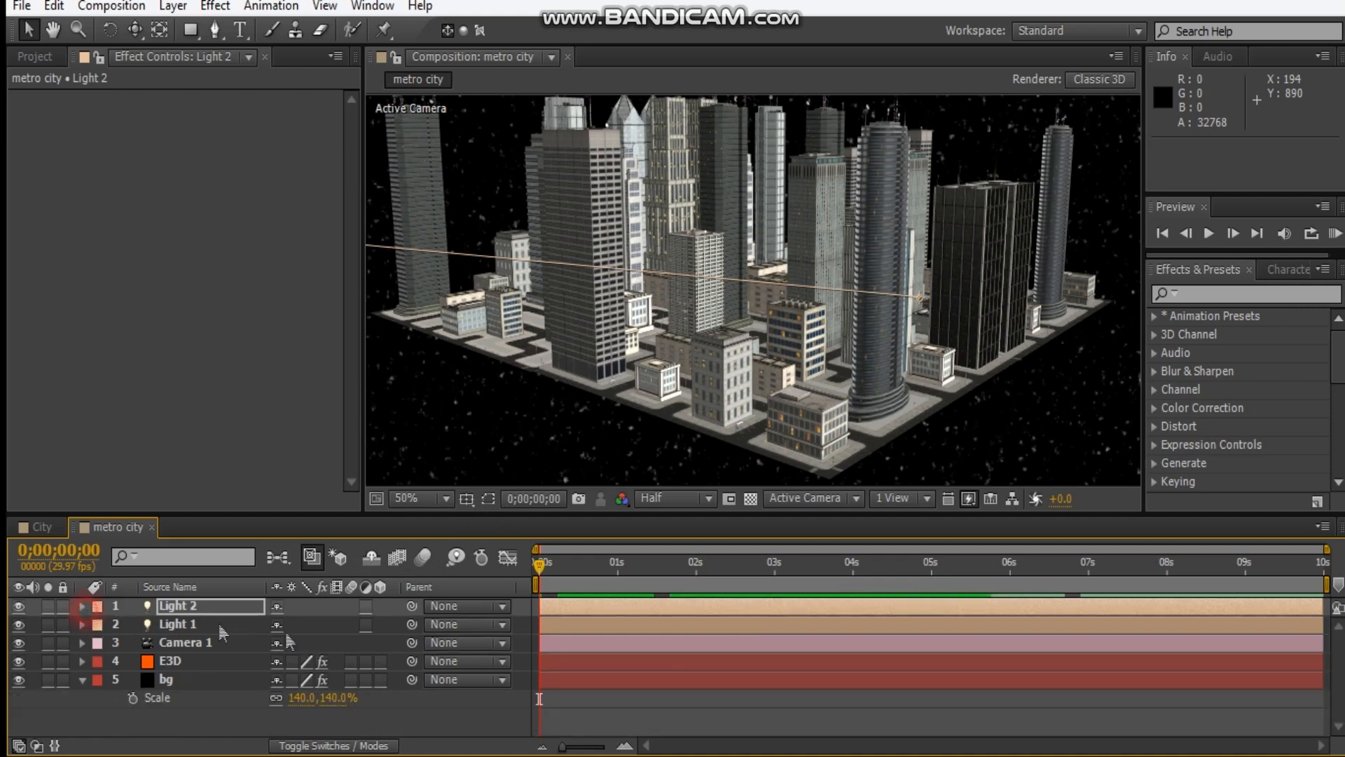
pyautogui.click(82, 679)
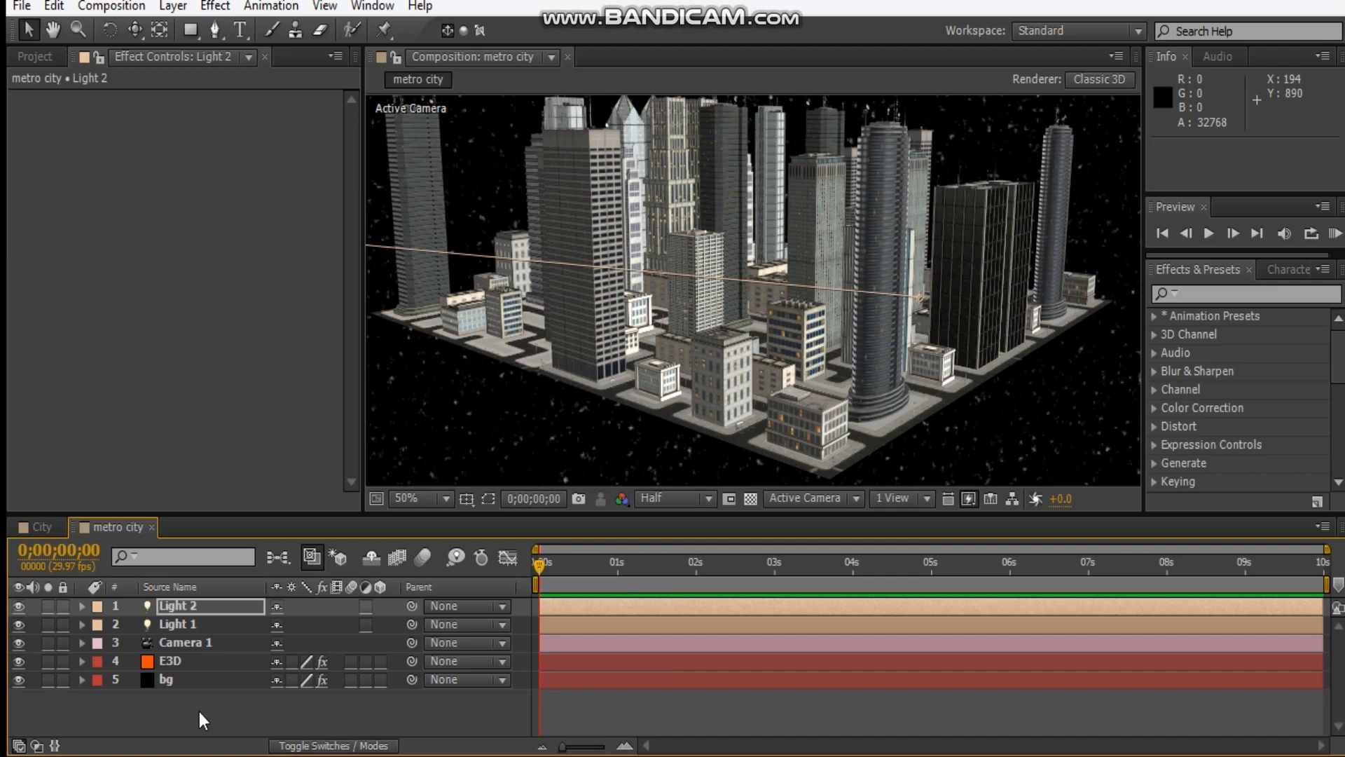
# Add an Ambient light with an intensity of 20%.
pyautogui.hotkey('ctrl', 'alt', 'shift', 'l')
pyautogui.click(342, 192)
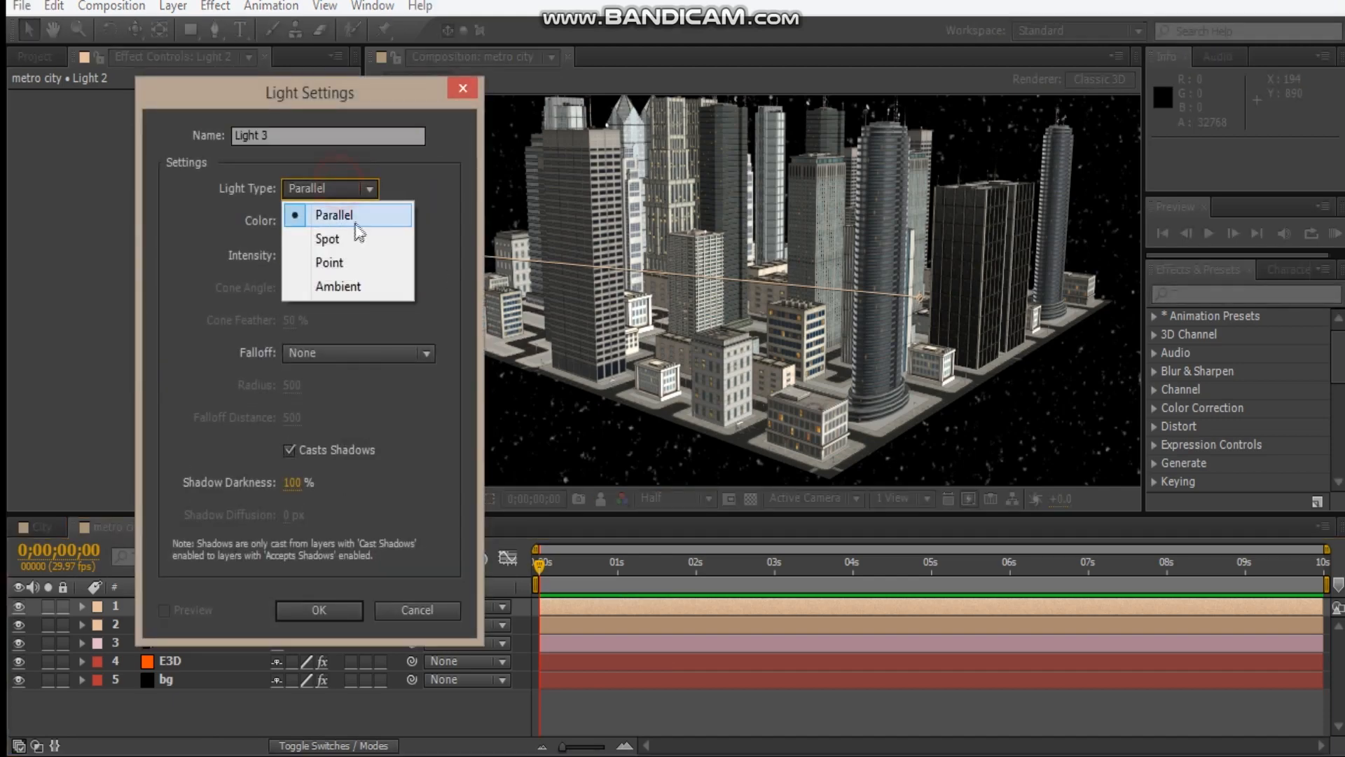
pyautogui.click(333, 288)
pyautogui.click(292, 255)
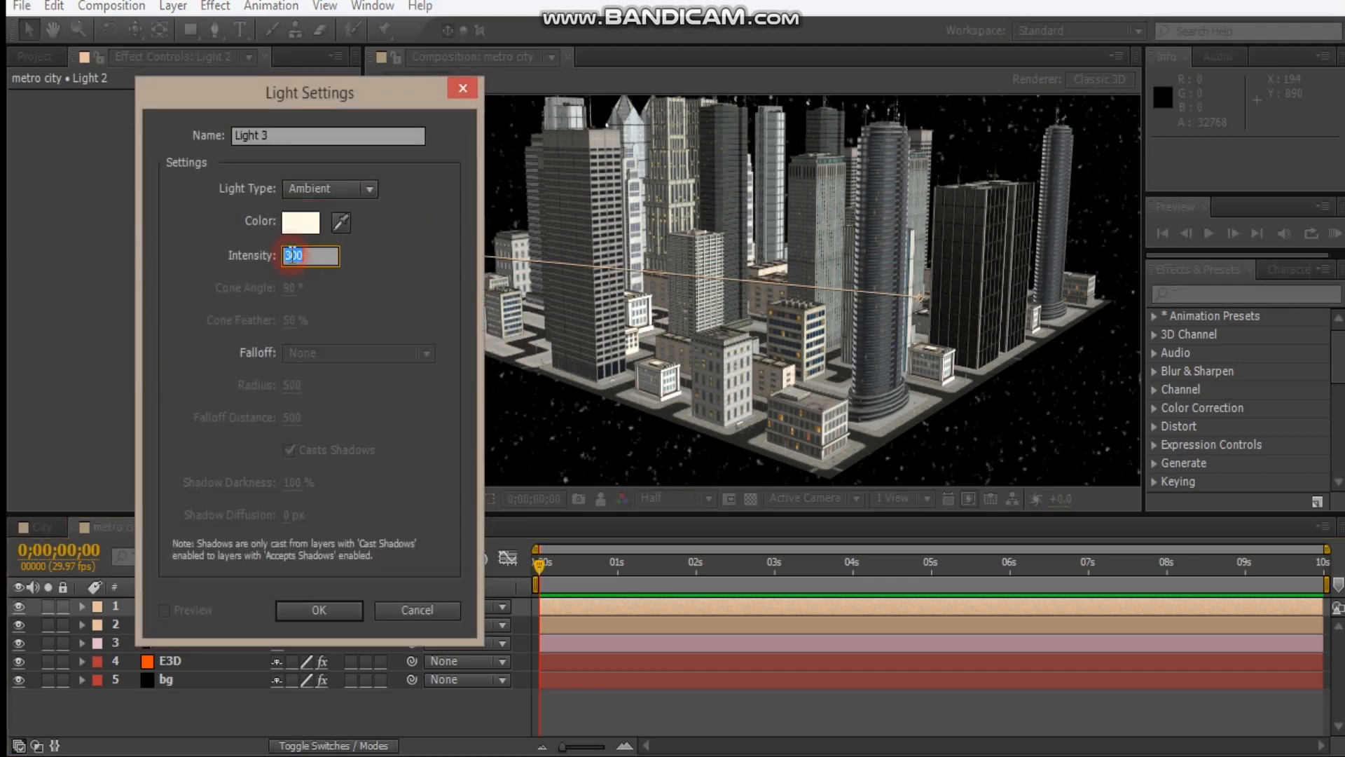
pyautogui.press('Return')
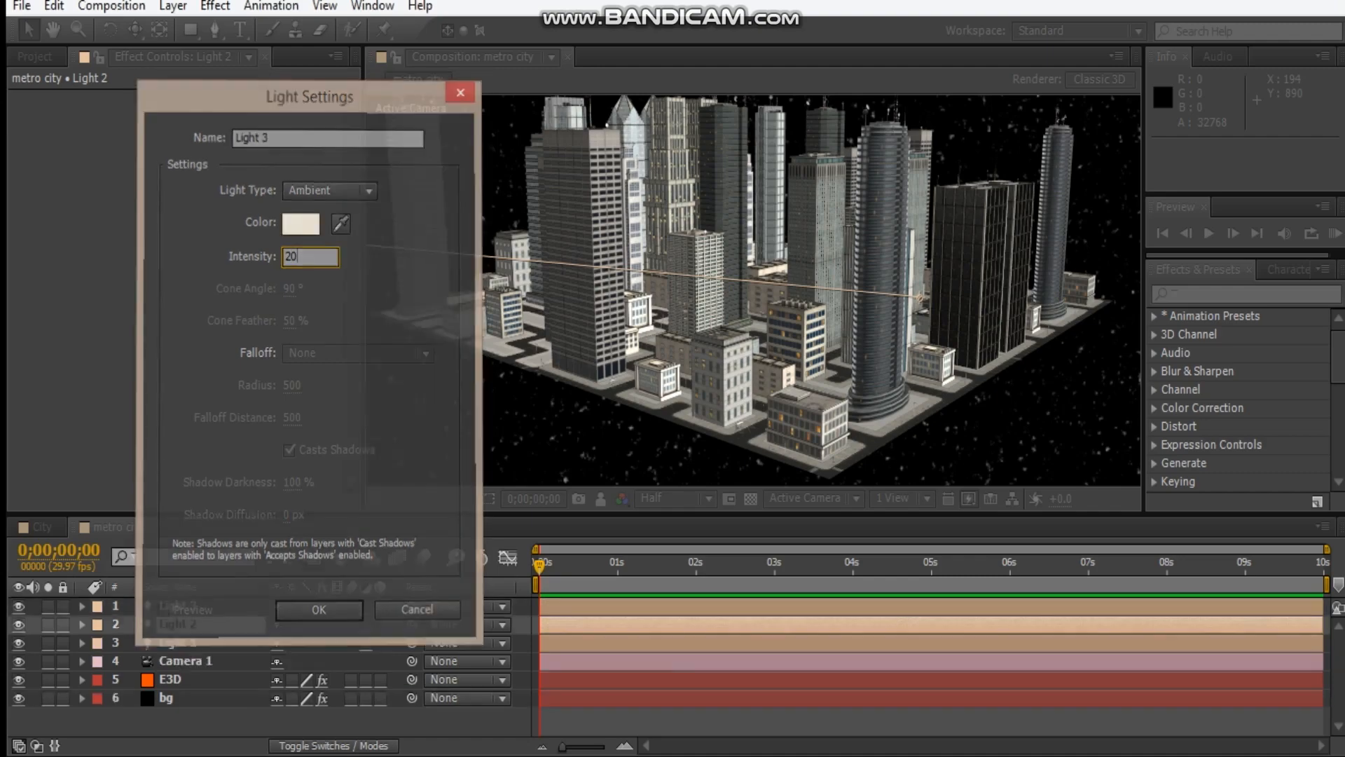
# Fit the composition in the viewer and enable shadows in the E3D layer's Element render settings.
pyautogui.click(440, 499)
pyautogui.click(495, 133)
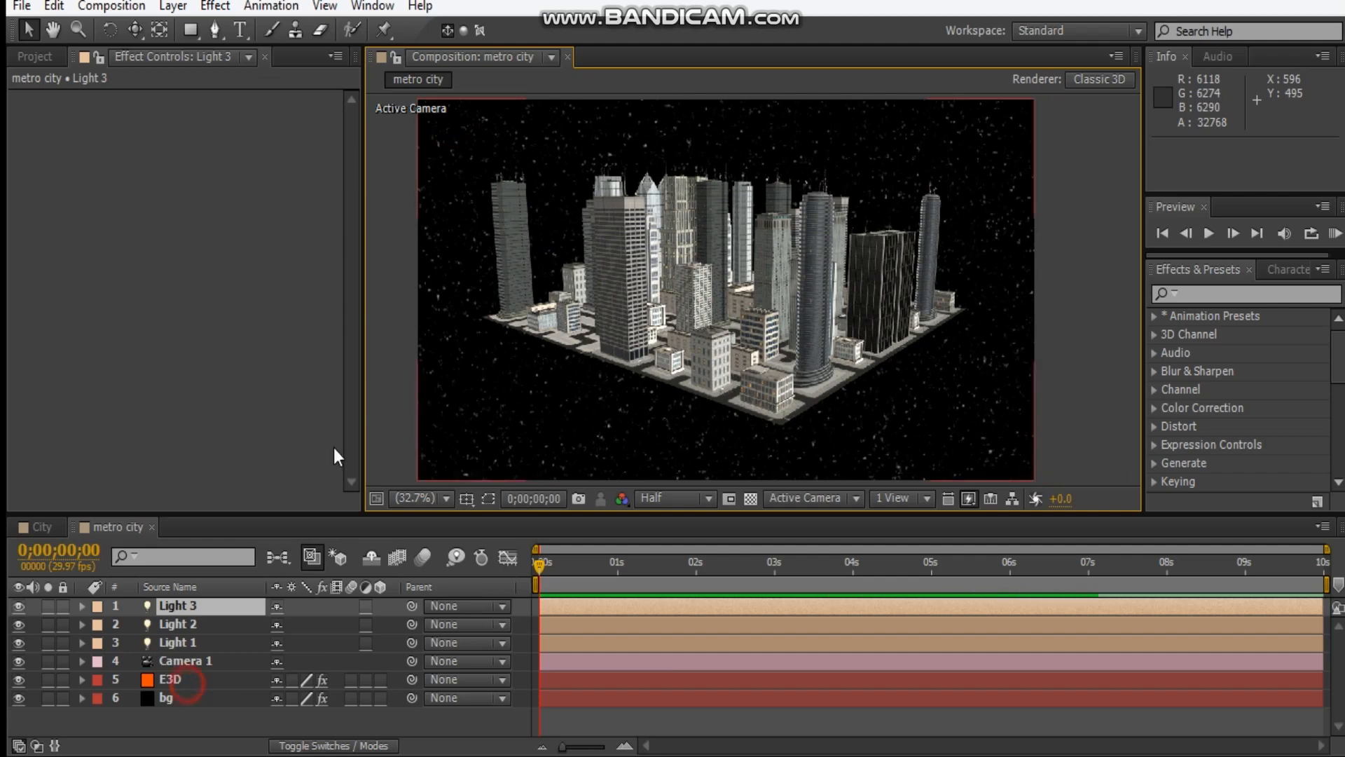
pyautogui.click(175, 680)
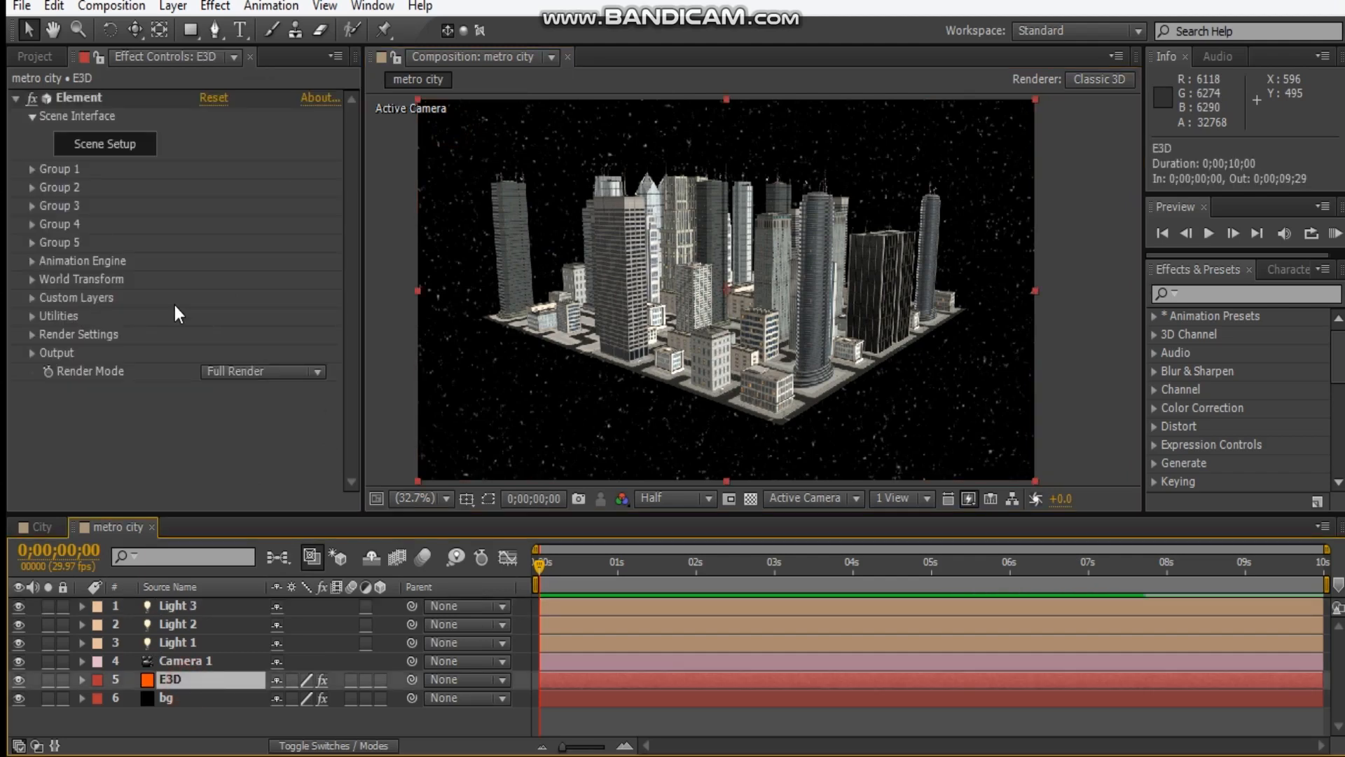
pyautogui.click(32, 335)
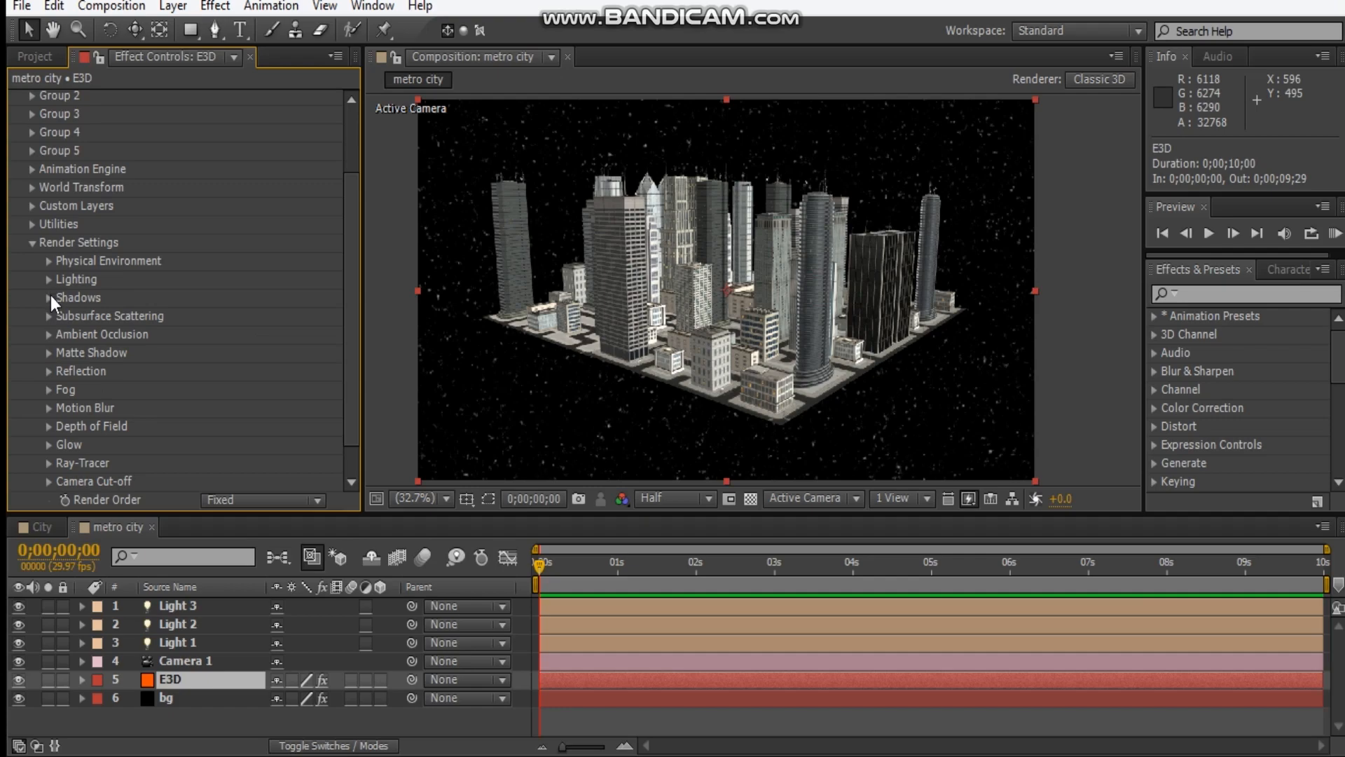
pyautogui.click(50, 298)
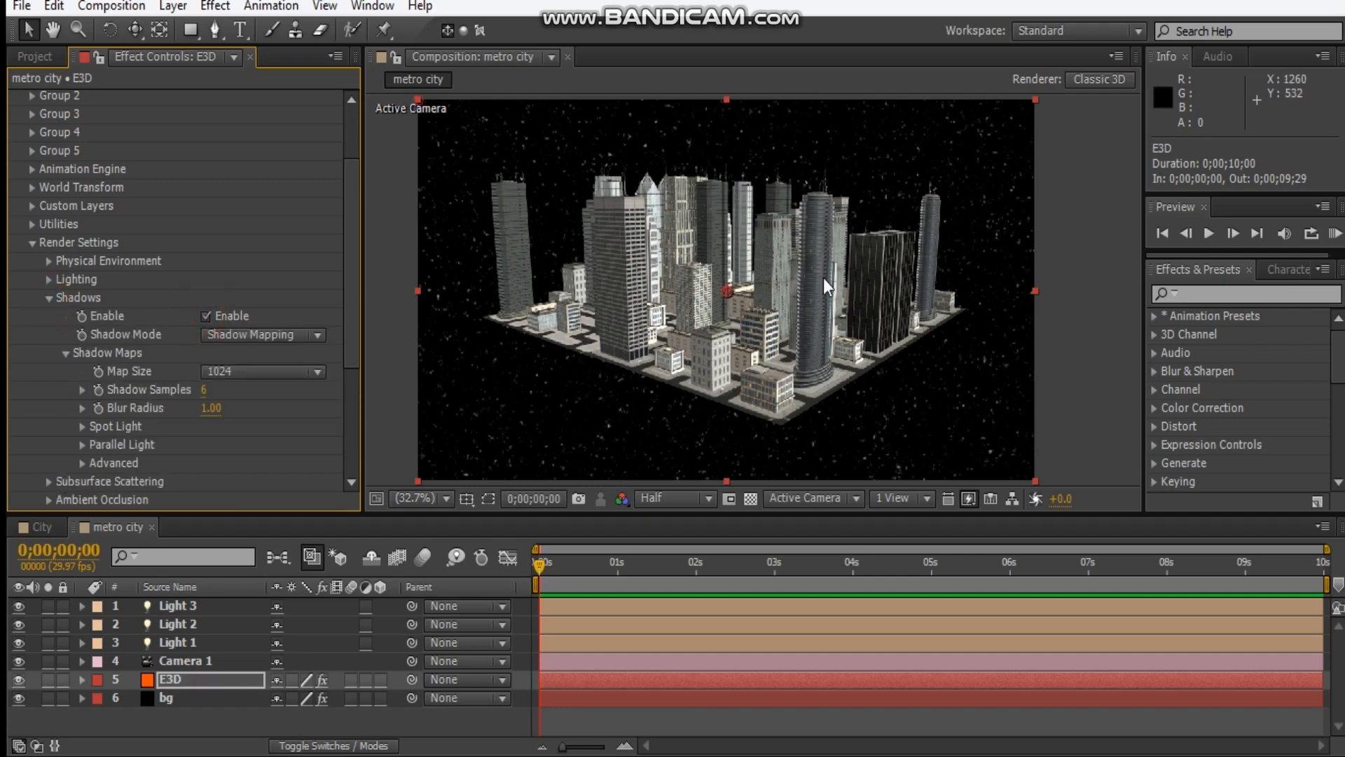
pyautogui.scroll(3, 716, 296)
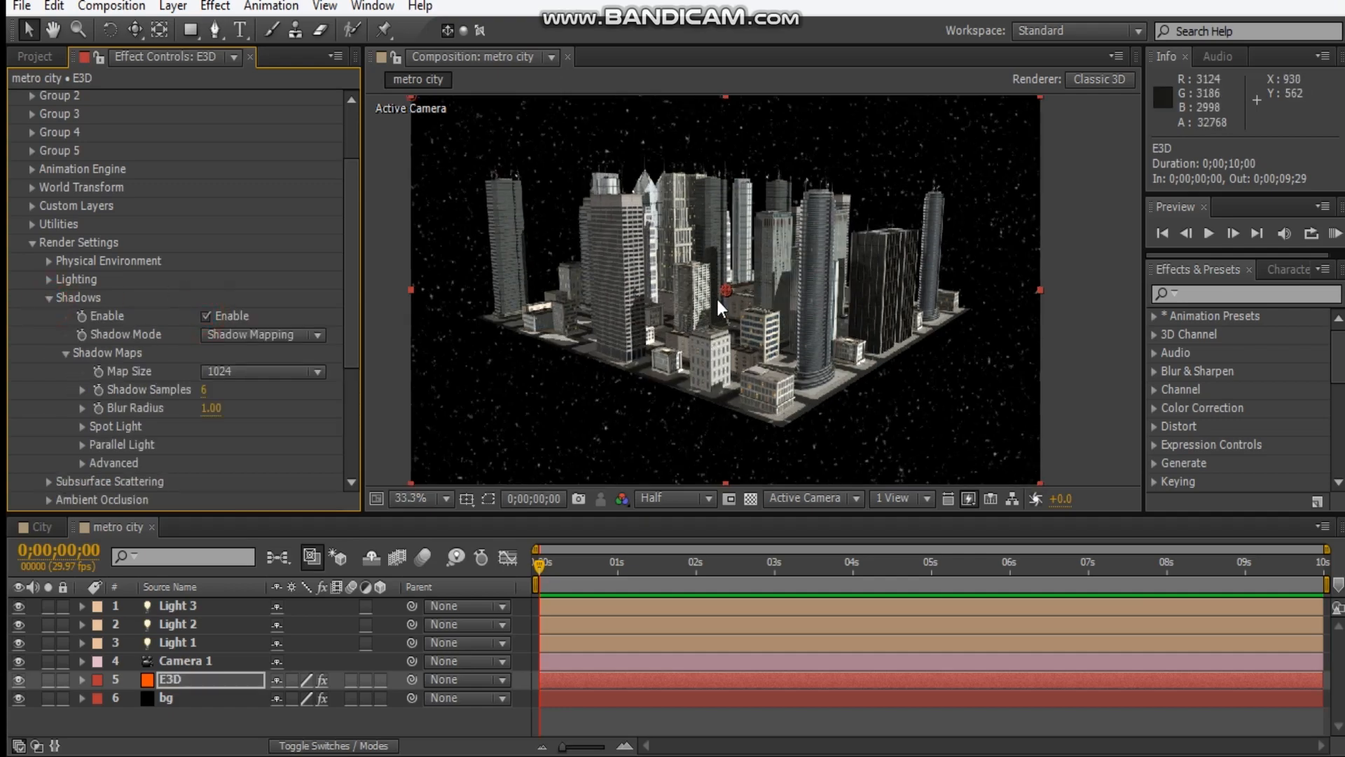
pyautogui.scroll(-2, 717, 300)
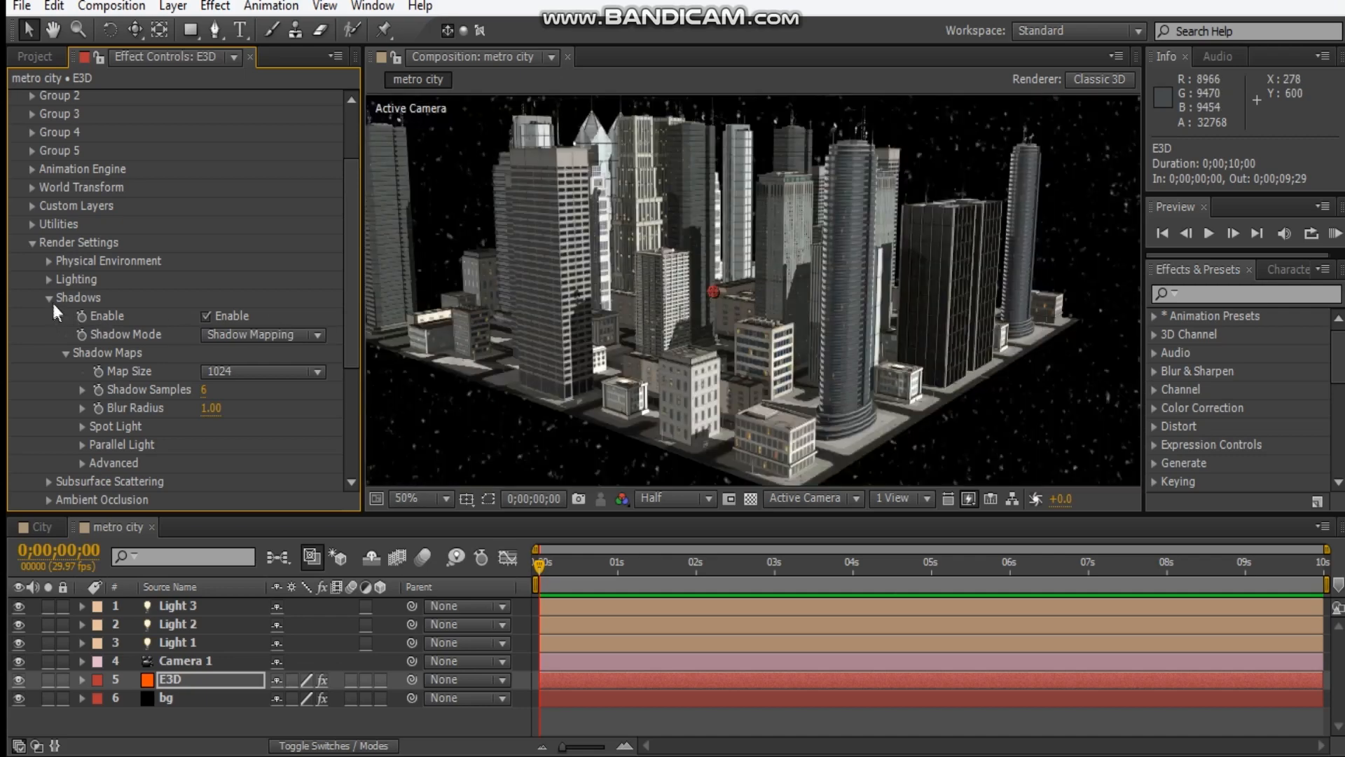
pyautogui.click(49, 298)
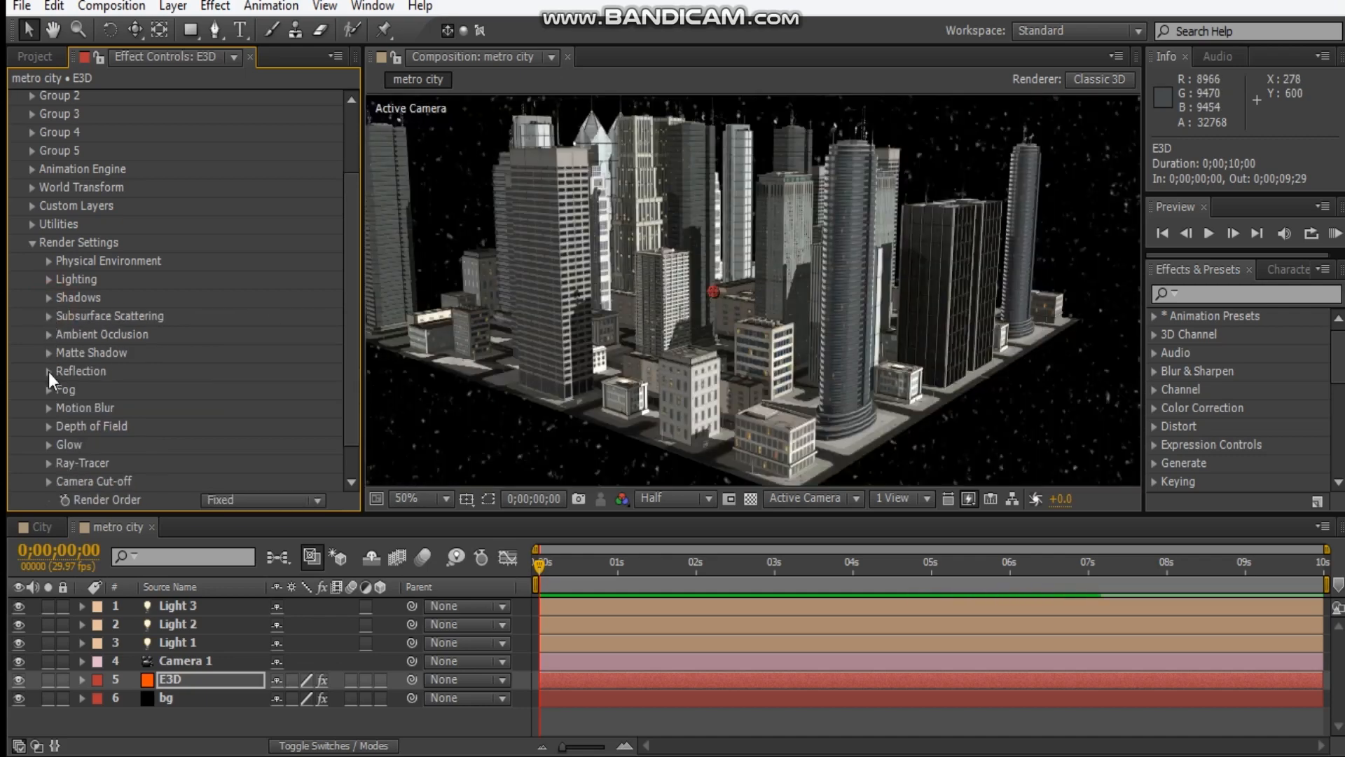
# Enable ambient occlusion in Element's render settings and set its AO Mode to Ray-Traced.
pyautogui.click(49, 335)
pyautogui.scroll(-3, 210, 315)
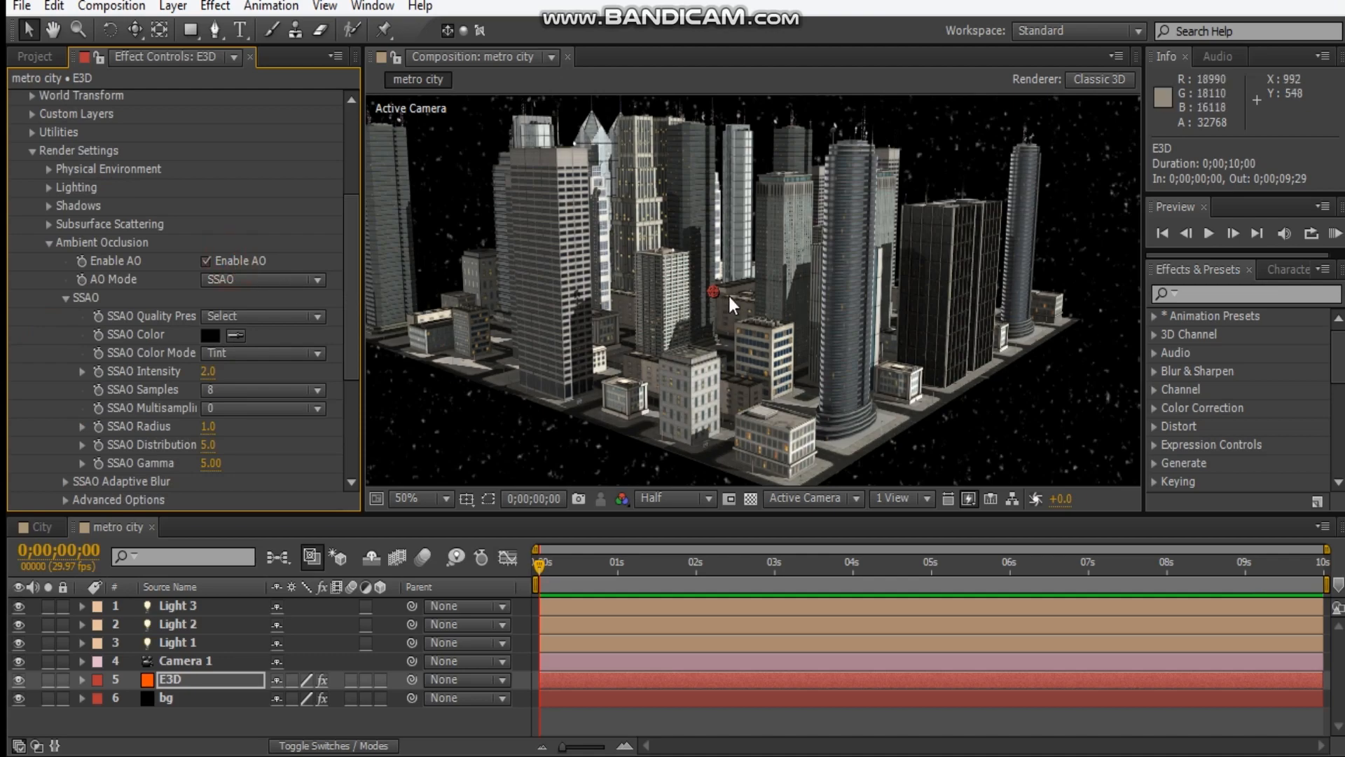
pyautogui.click(276, 280)
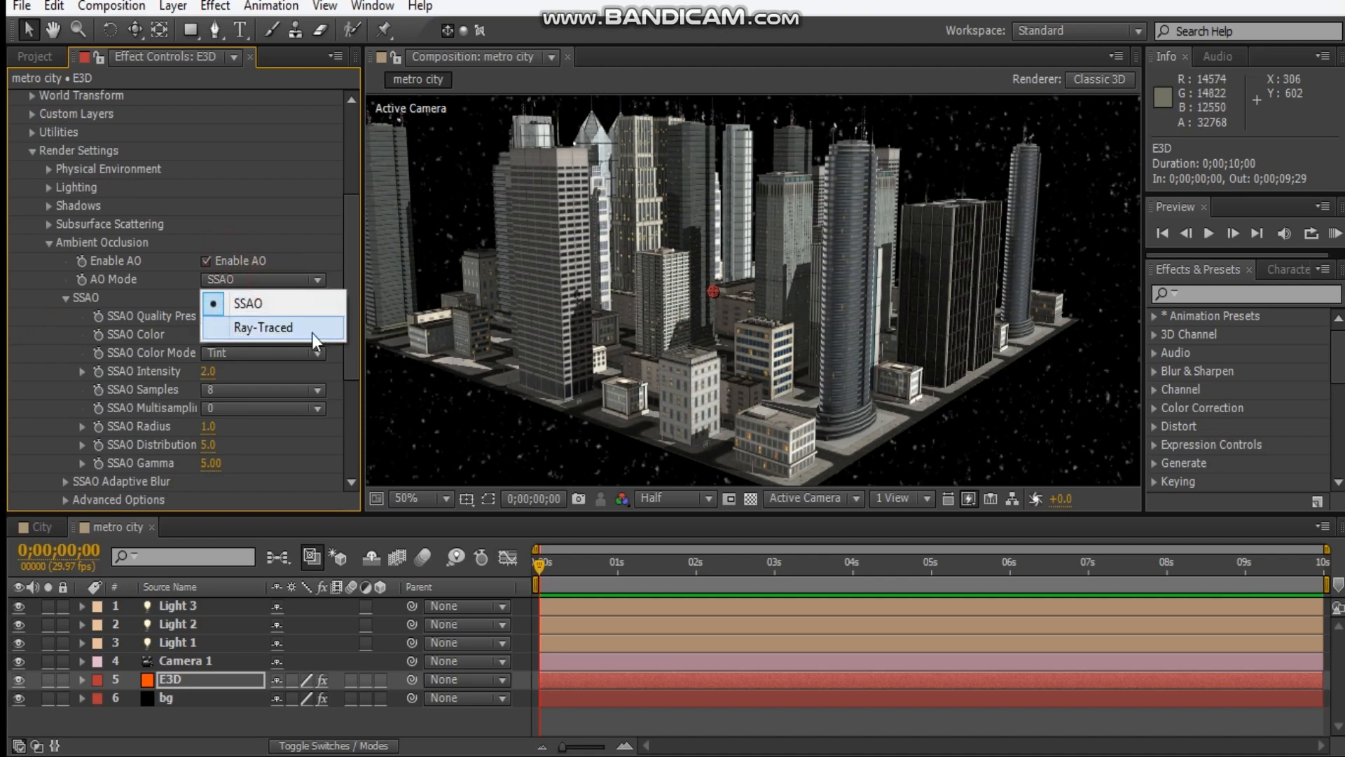
pyautogui.click(312, 333)
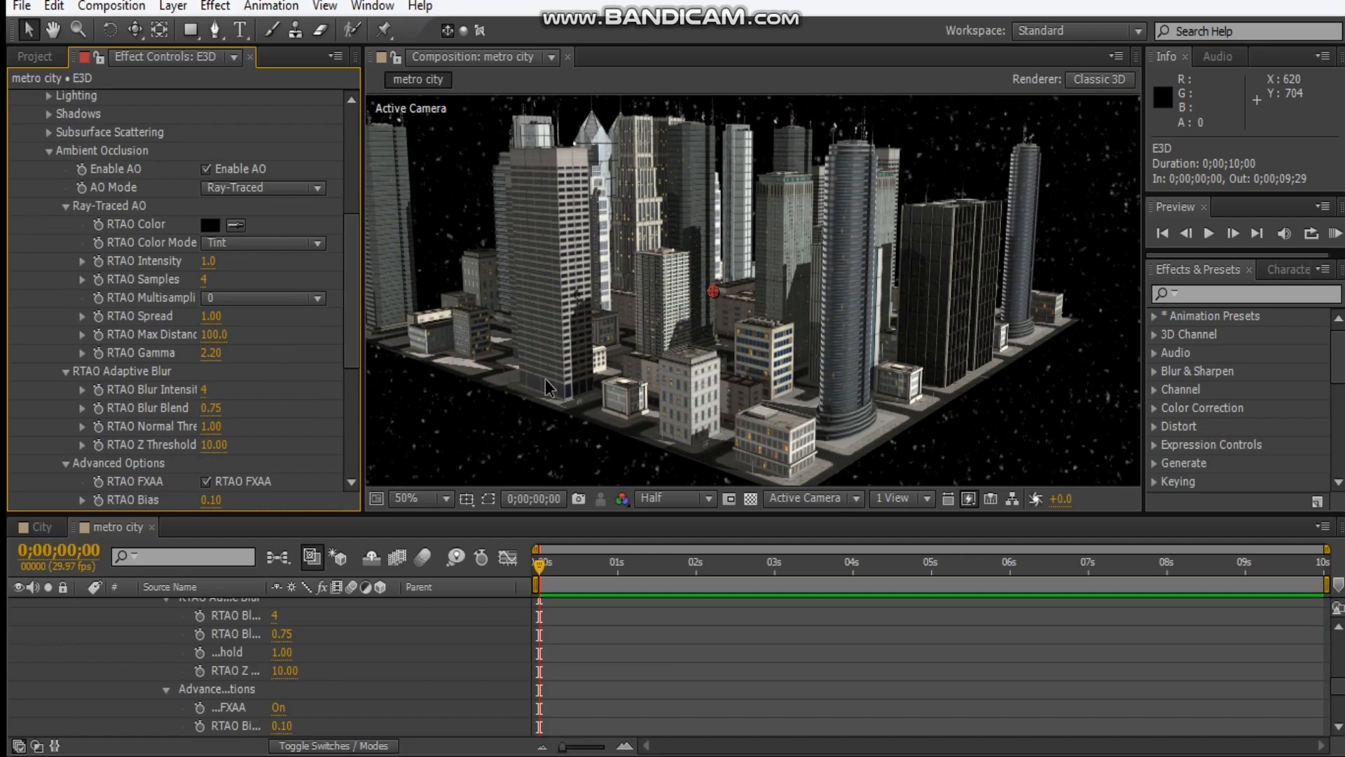
pyautogui.moveTo(775, 307); pyautogui.dragTo(803, 330)
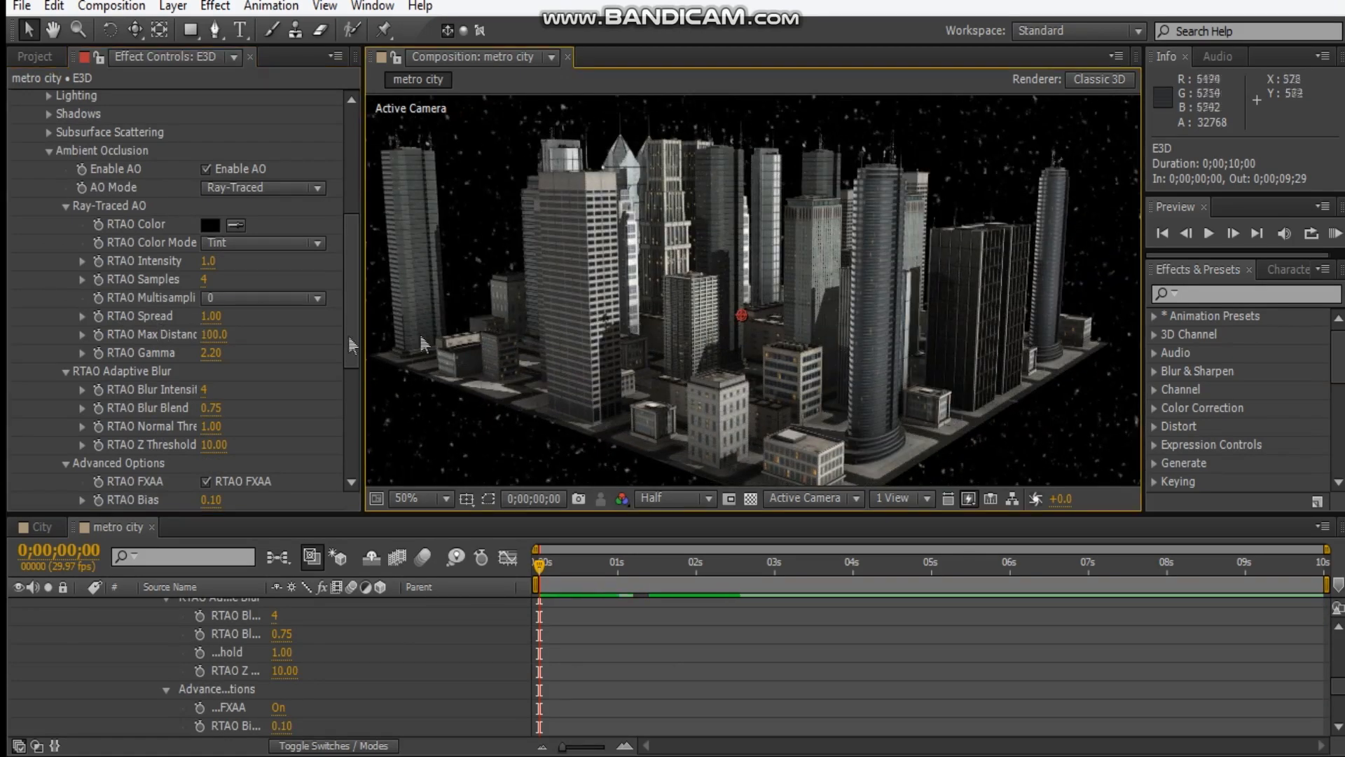
pyautogui.click(49, 152)
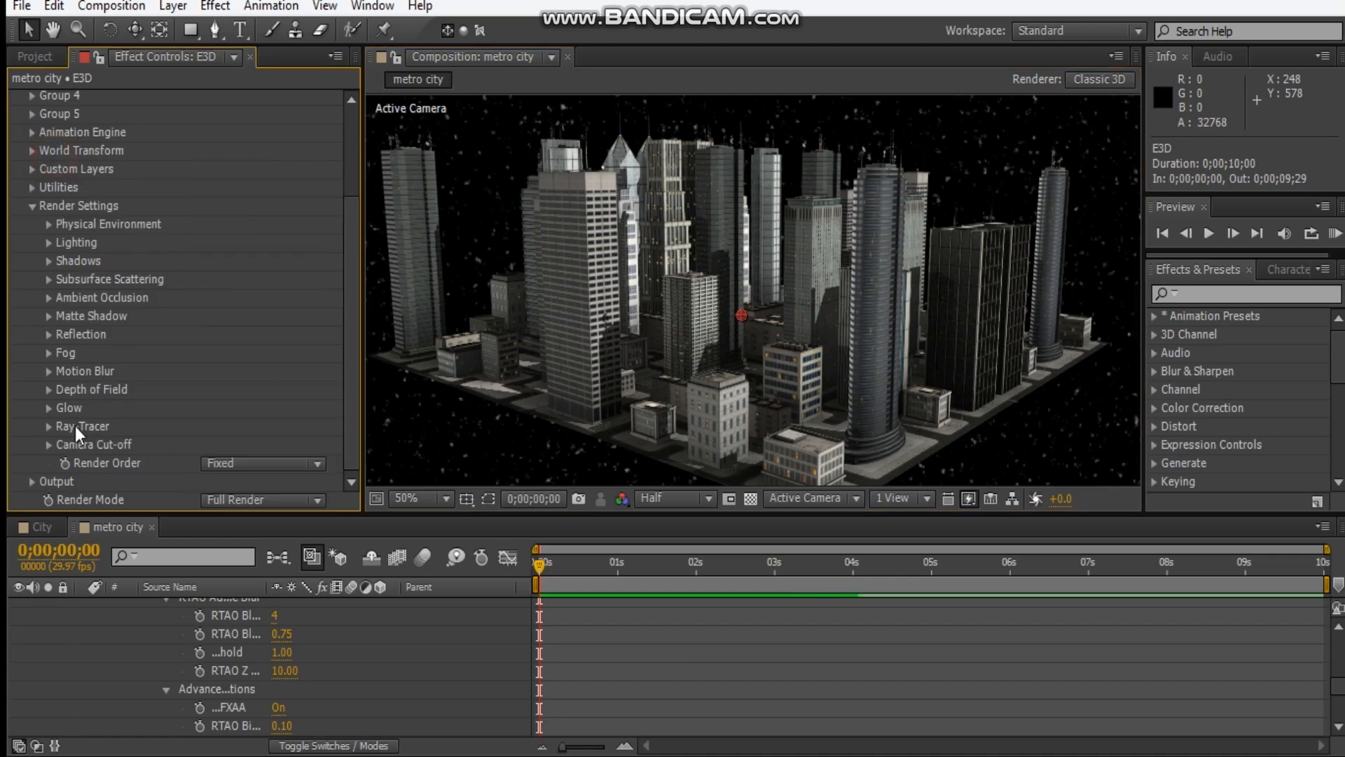
# Enable Element's Glow with Illumination as its source and inspect the lit windows up close.
pyautogui.click(48, 407)
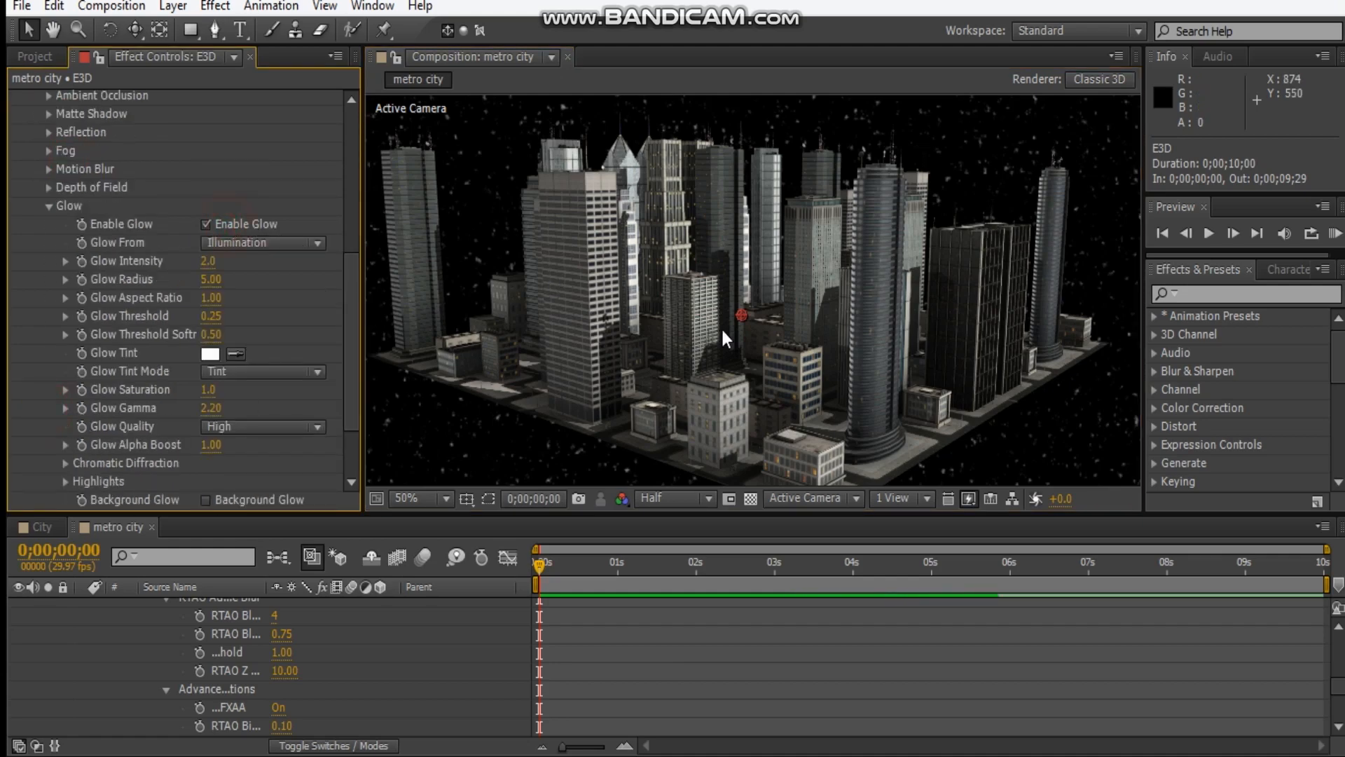
pyautogui.scroll(4, 738, 327)
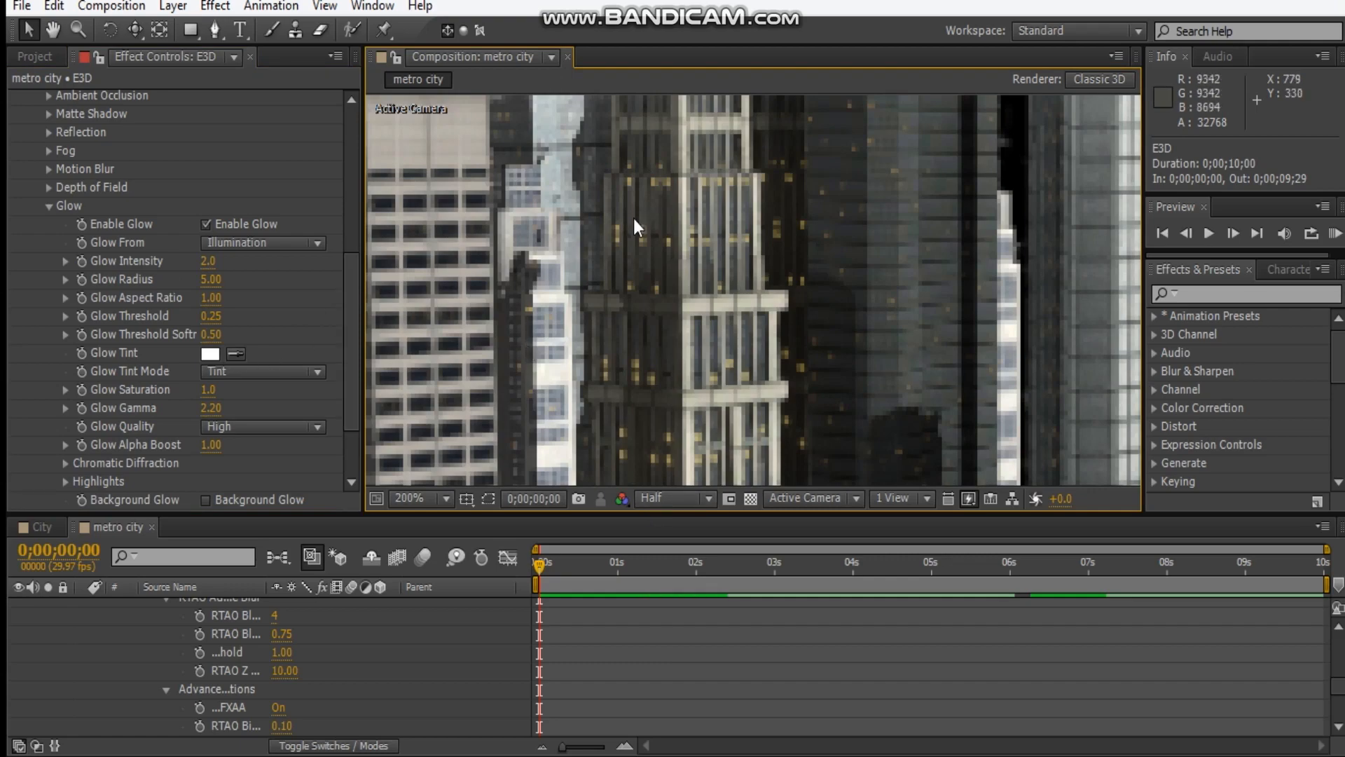
pyautogui.scroll(-2, 764, 260)
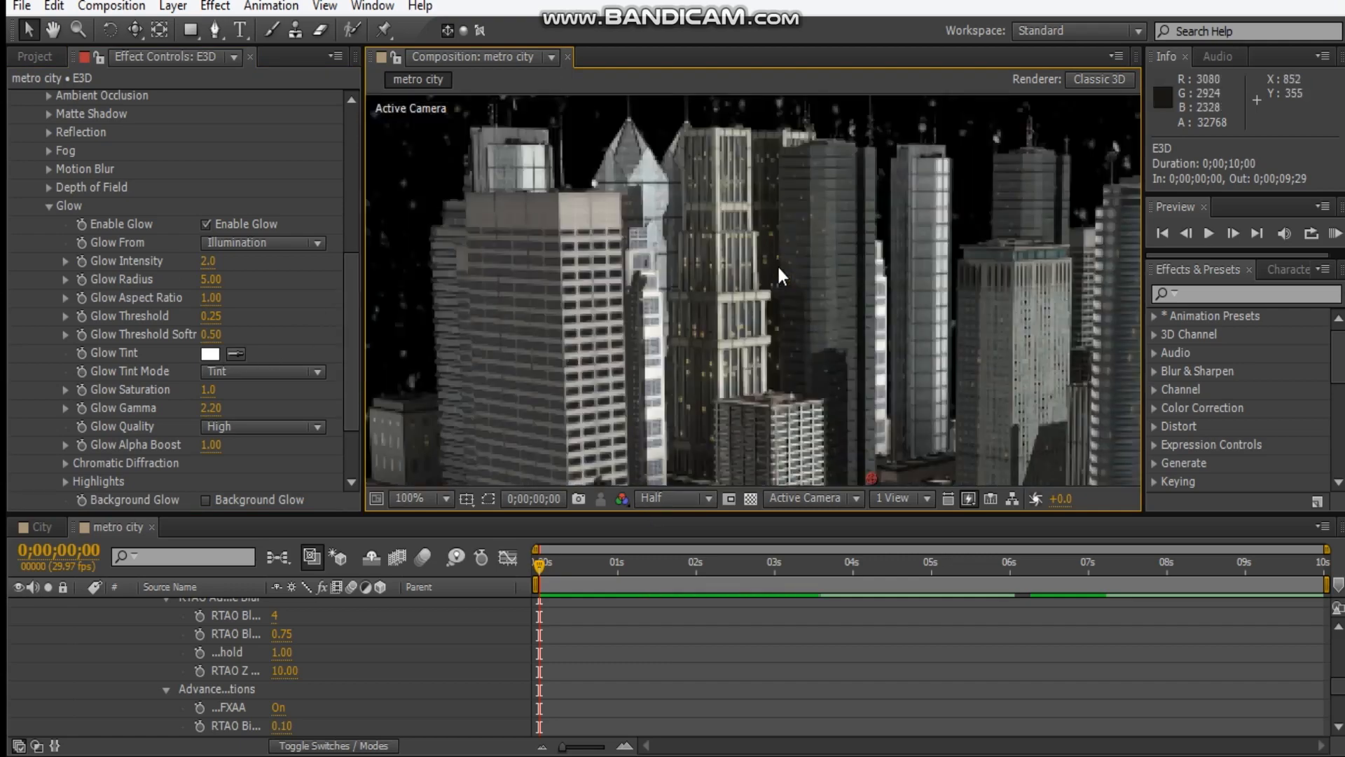
pyautogui.scroll(-1, 840, 300)
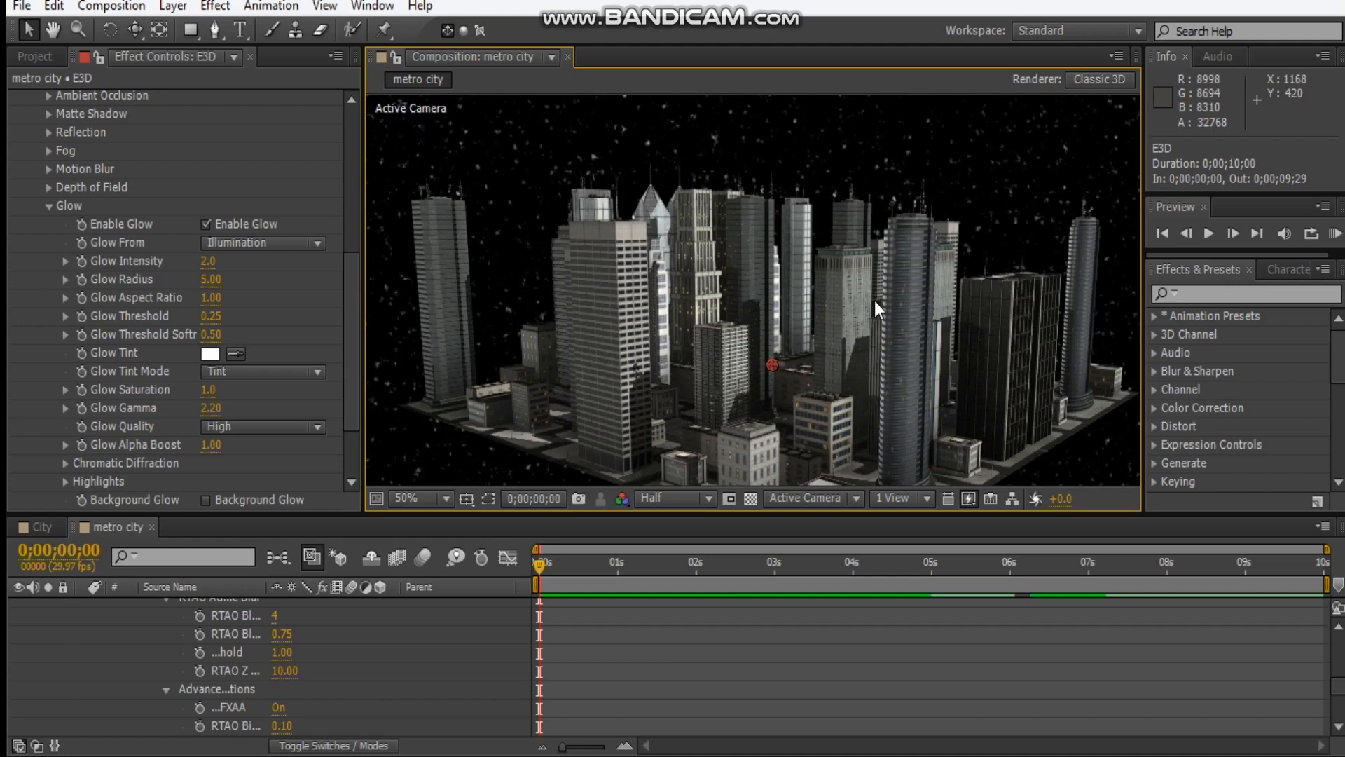
pyautogui.moveTo(811, 344); pyautogui.dragTo(765, 300)
pyautogui.scroll(-1, 906, 288)
pyautogui.scroll(1, 906, 288)
pyautogui.scroll(2, 115, 329)
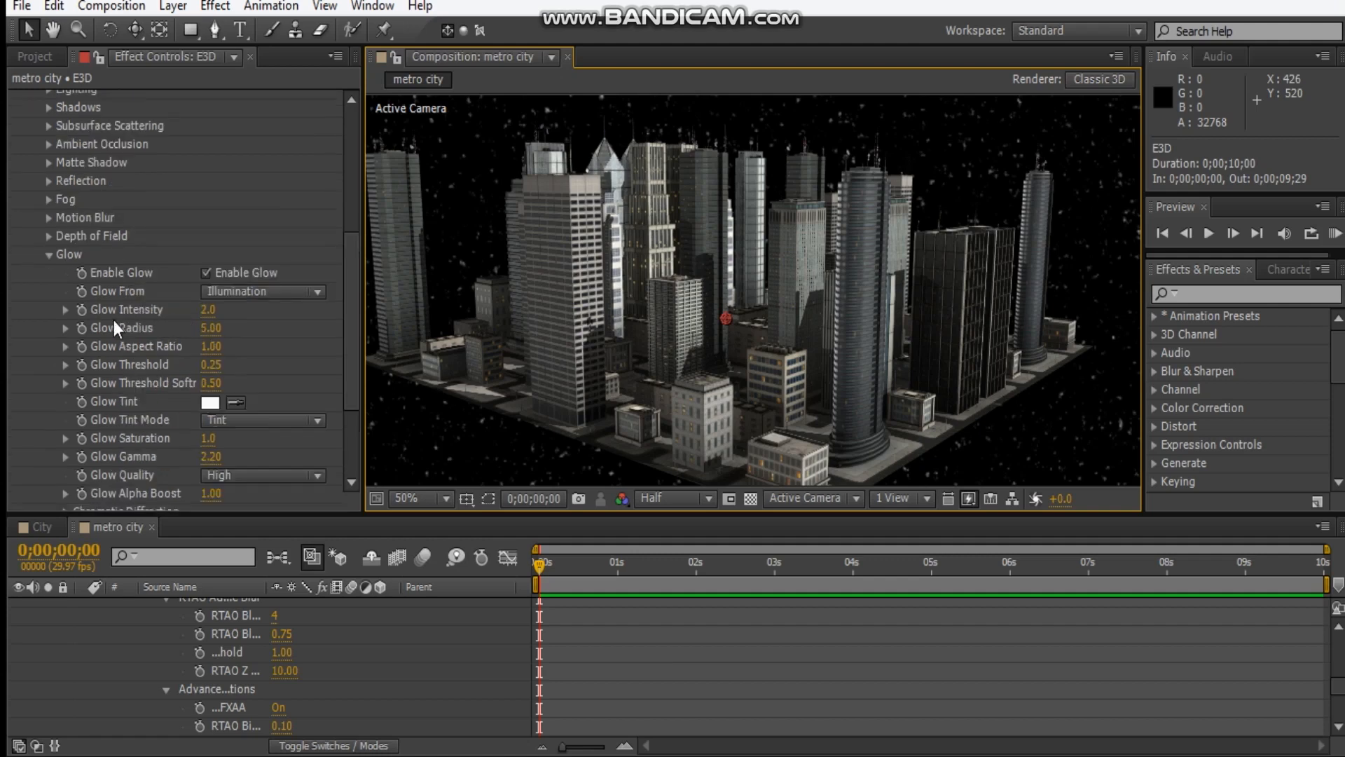
pyautogui.click(48, 255)
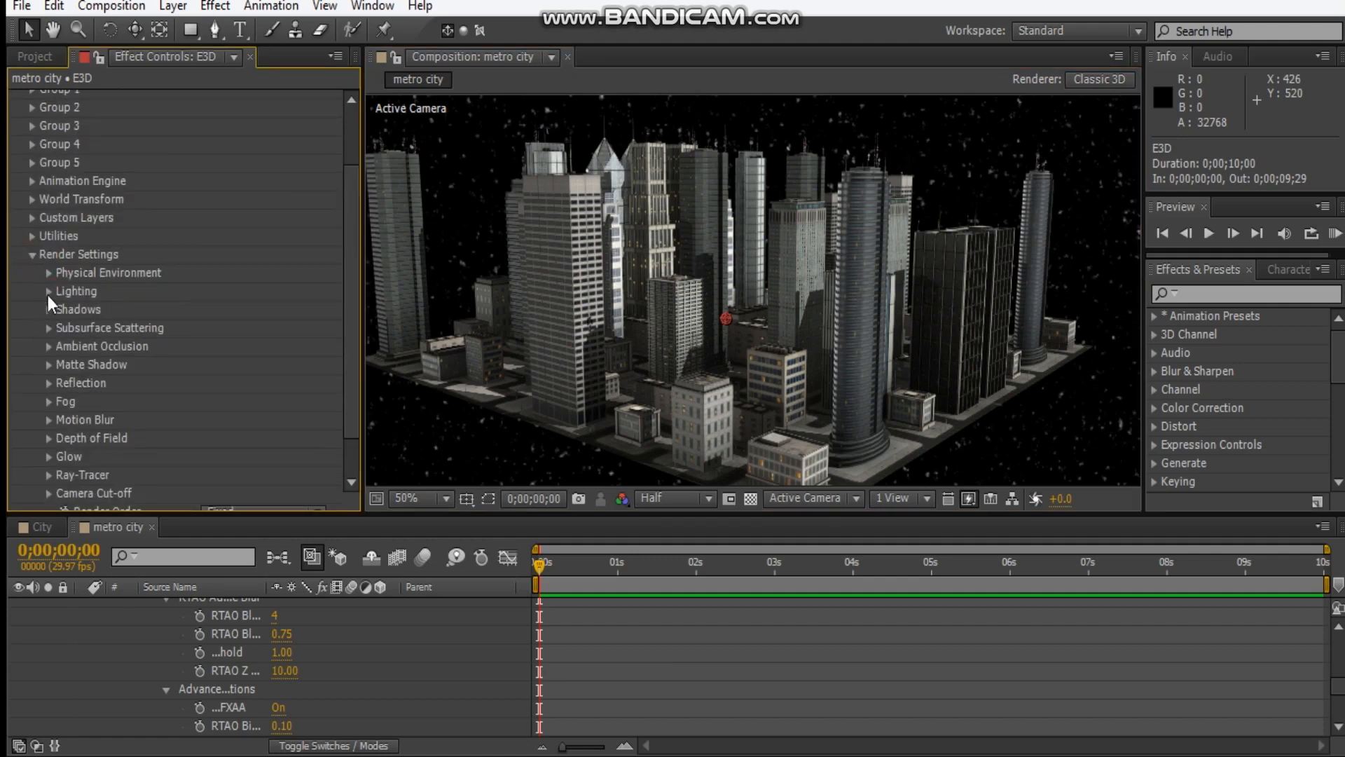
# Show Element's physical environment in the background and set its exposure to 1.12 and gamma to 1.18.
pyautogui.click(49, 292)
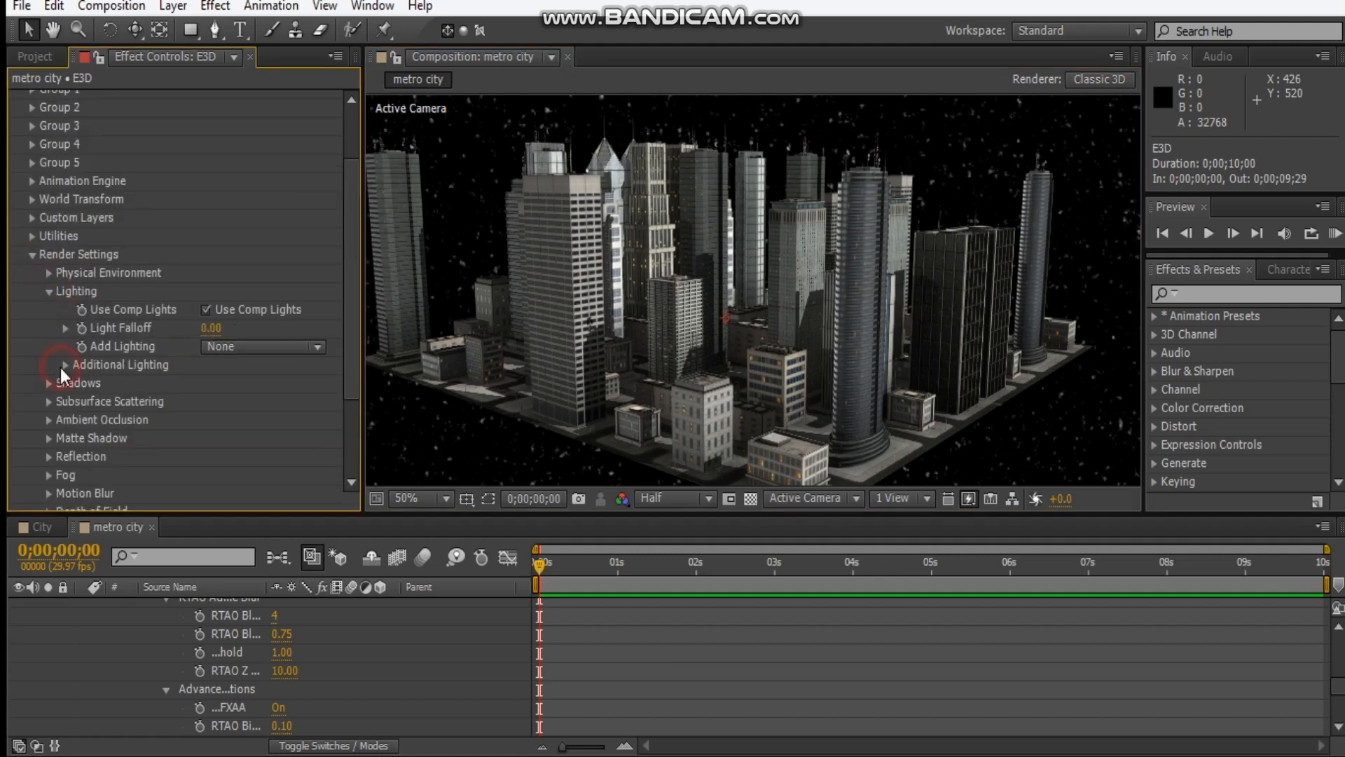
pyautogui.click(64, 365)
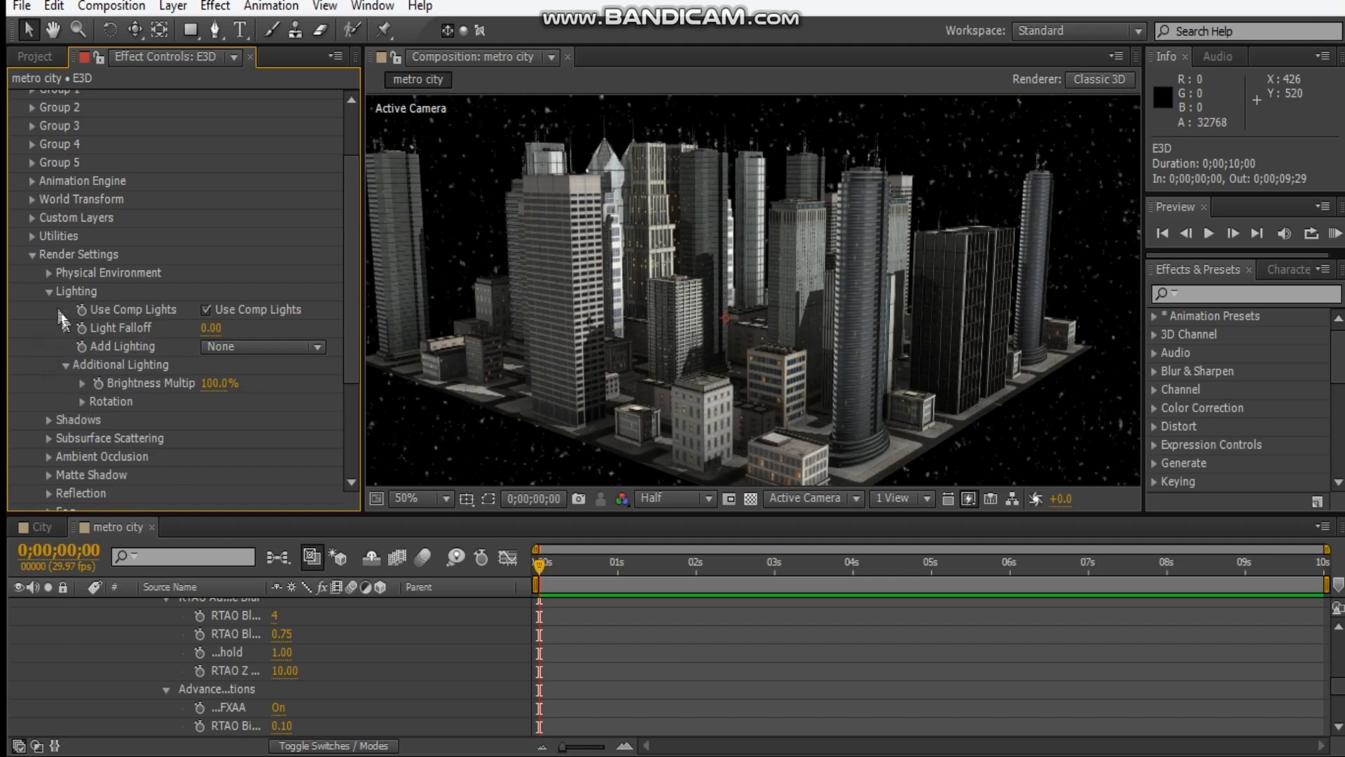
pyautogui.click(48, 273)
pyautogui.click(205, 384)
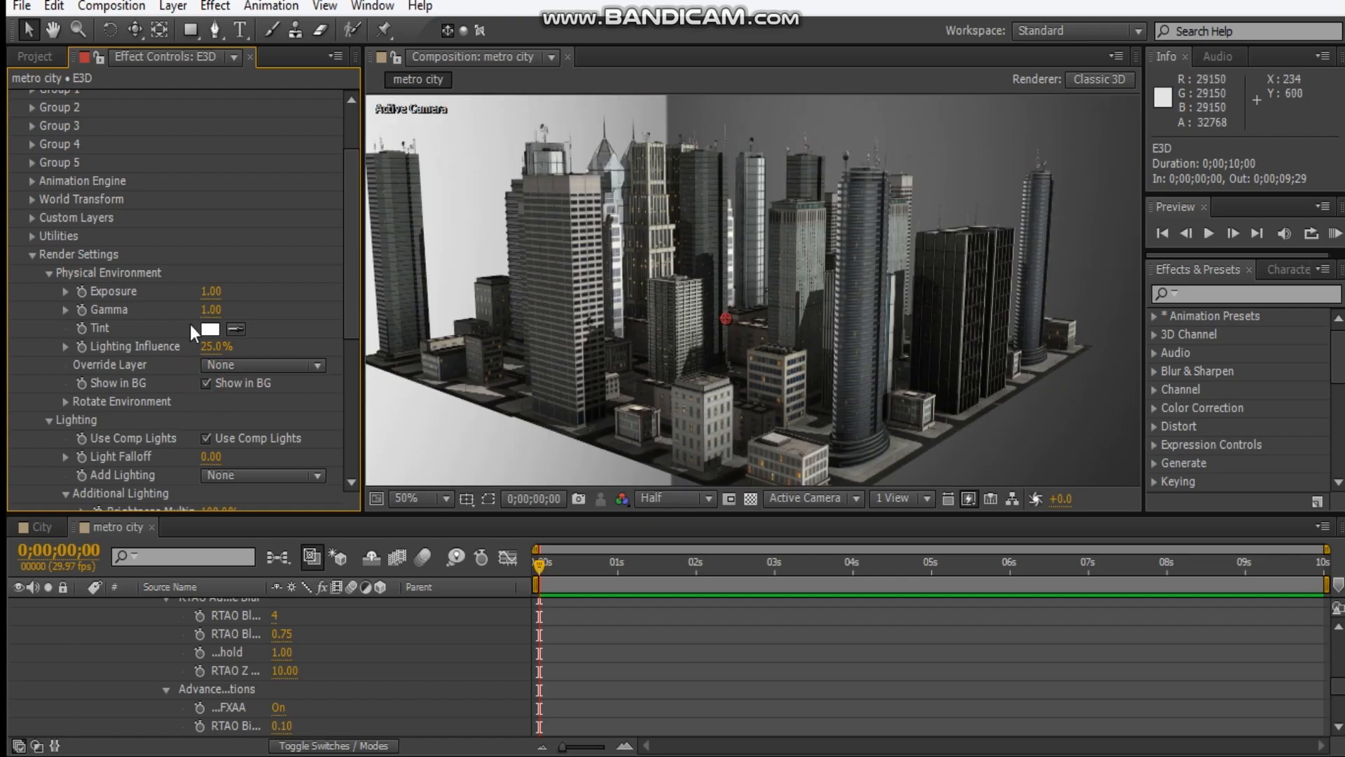
pyautogui.moveTo(211, 292); pyautogui.dragTo(222, 293)
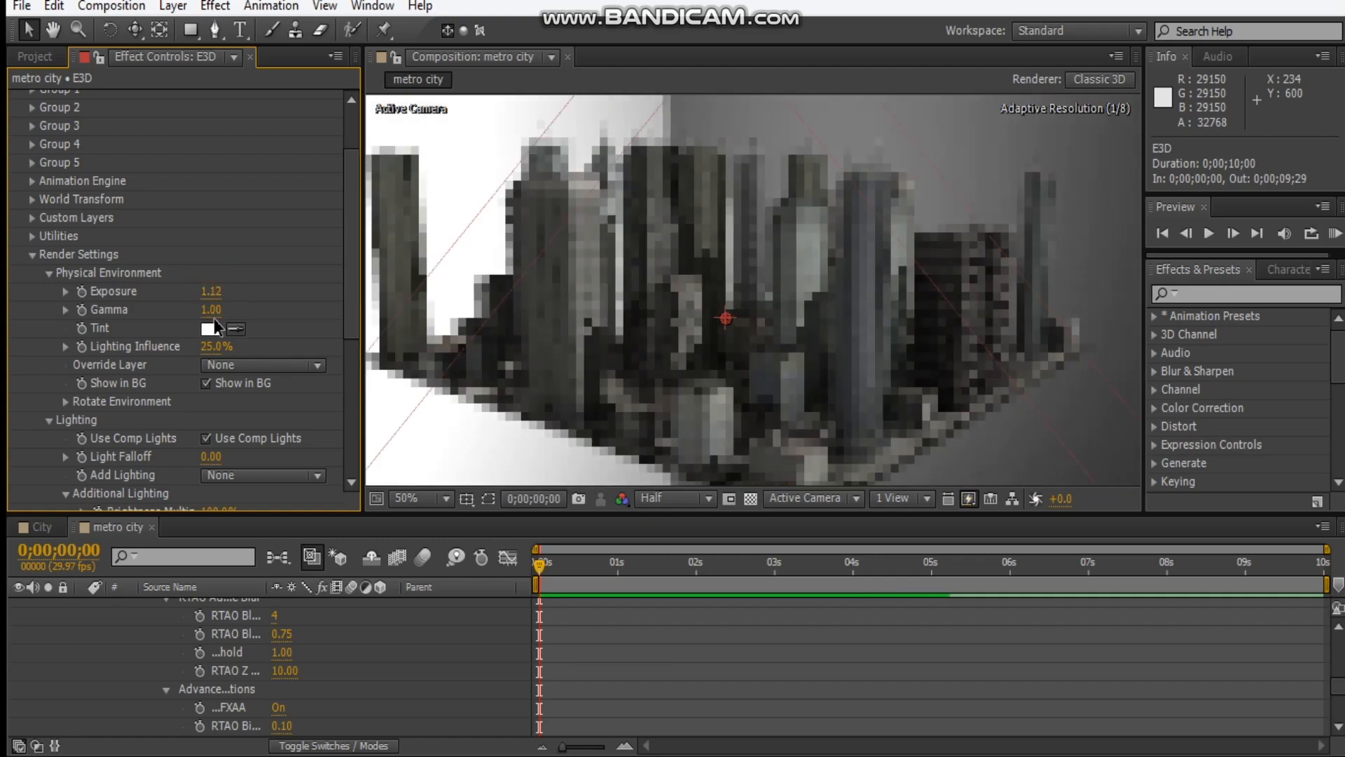
pyautogui.moveTo(213, 309); pyautogui.dragTo(228, 305)
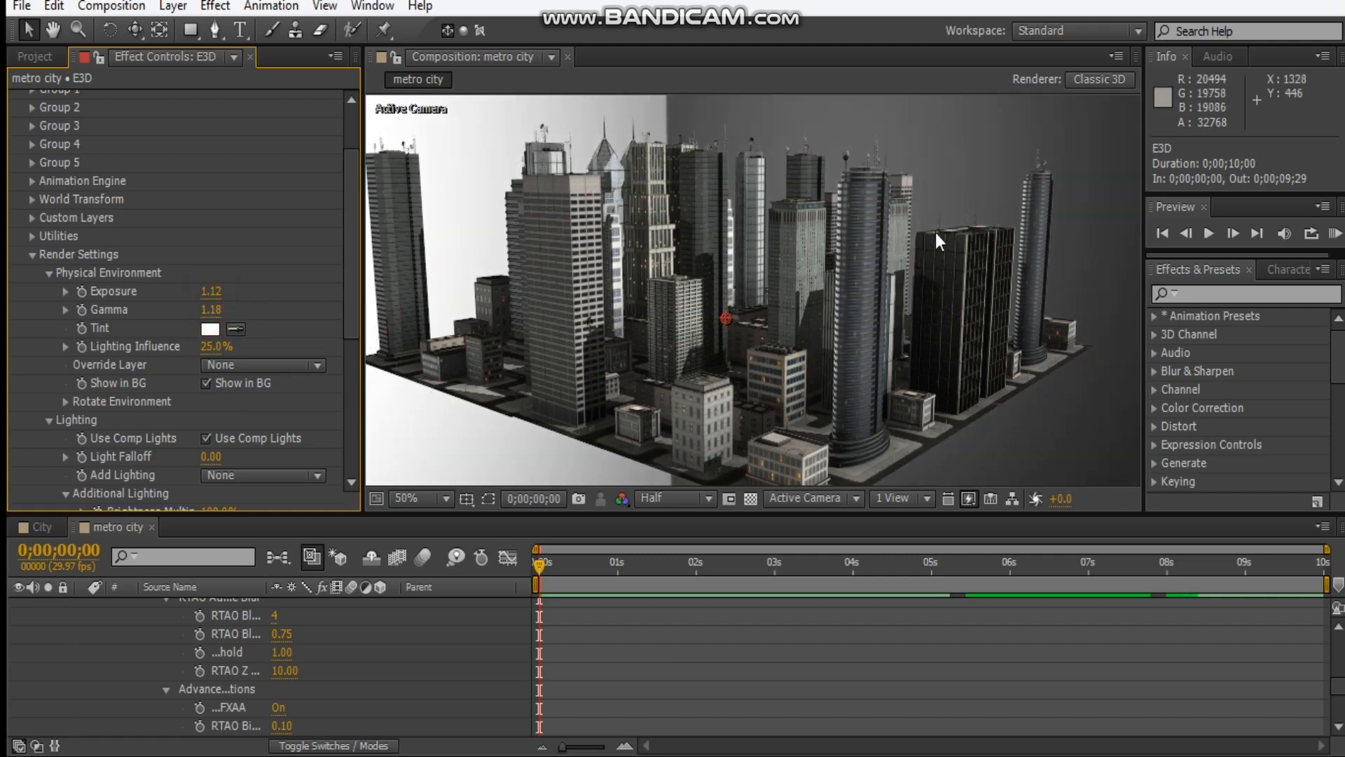
pyautogui.click(32, 258)
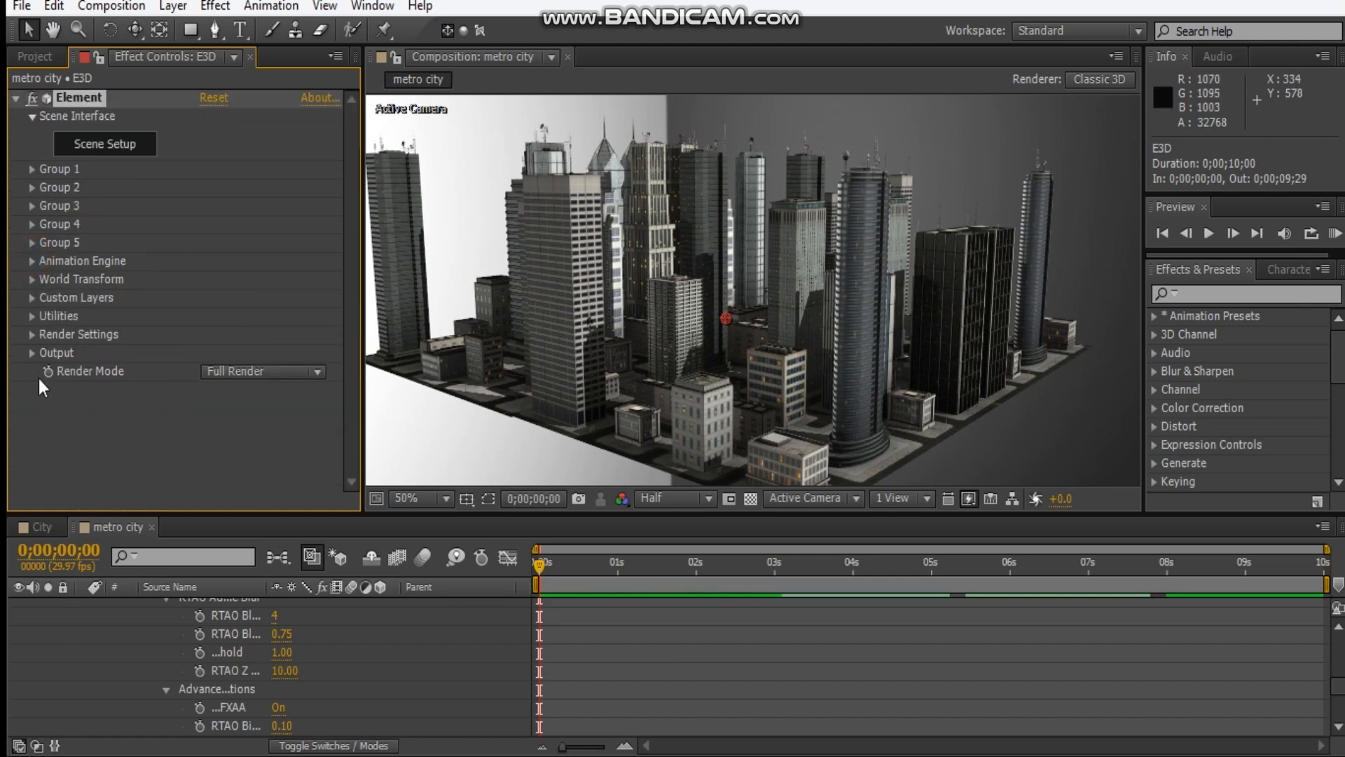
# Set Element's render mode to Preview and lower the composition's preview resolution to Third.
pyautogui.click(284, 366)
pyautogui.click(292, 418)
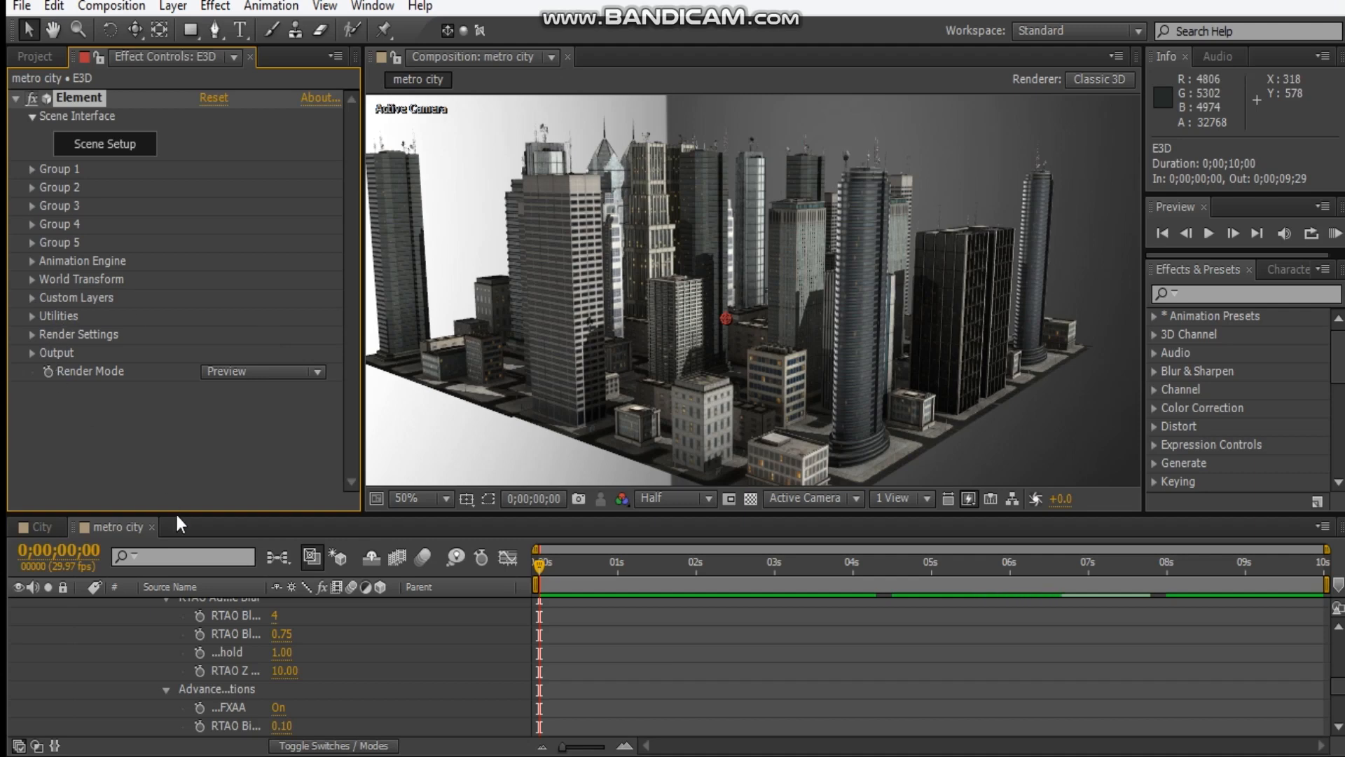
pyautogui.click(650, 500)
pyautogui.click(648, 507)
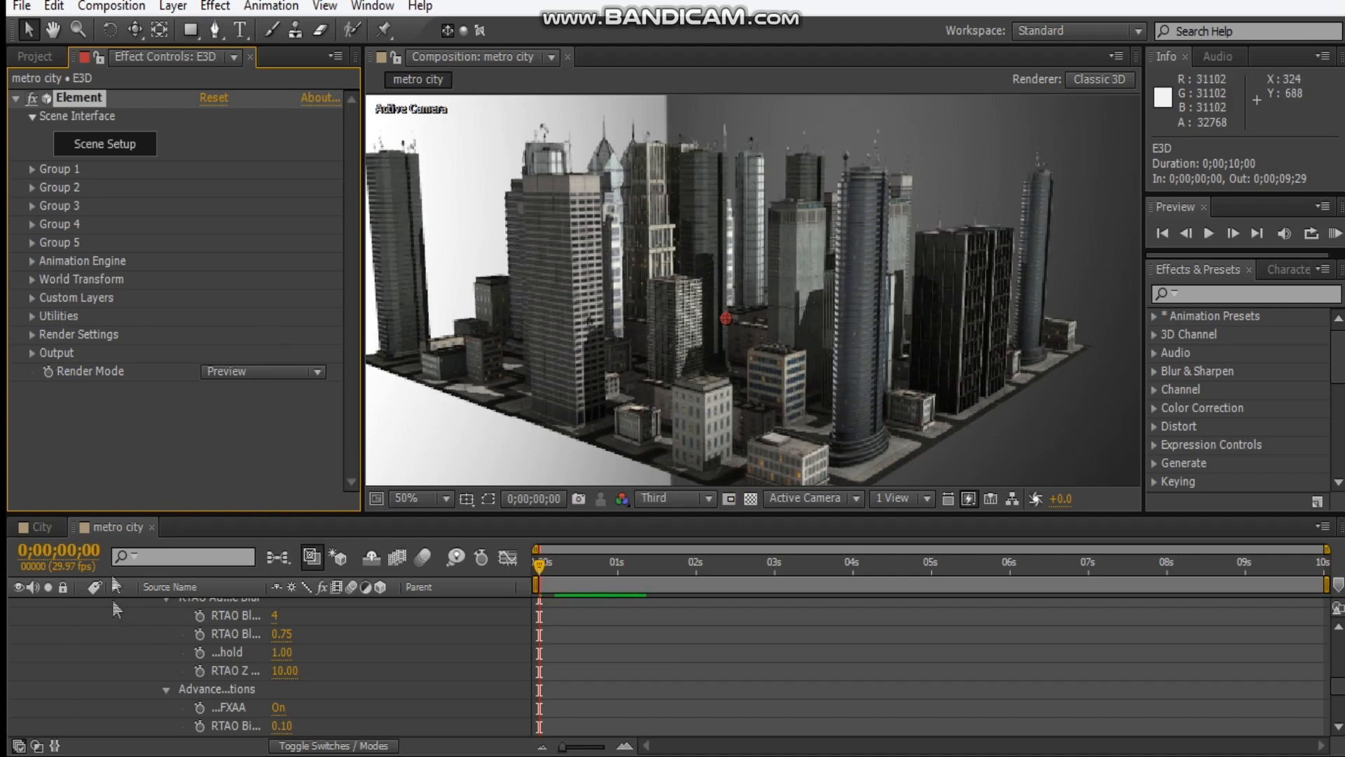
# Hide the physical environment from the background and collapse the Physical Environment and Lighting settings.
pyautogui.click(31, 334)
pyautogui.scroll(-4, 285, 301)
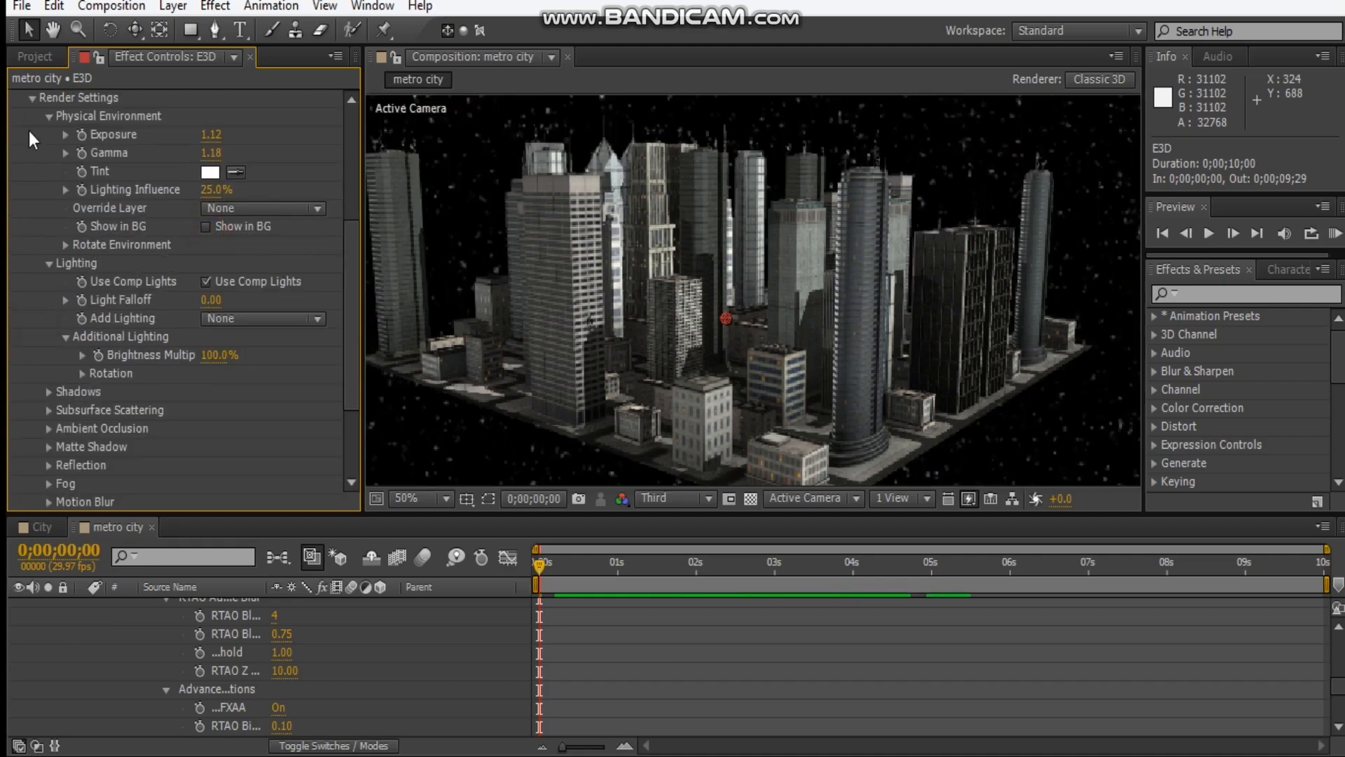
pyautogui.click(48, 116)
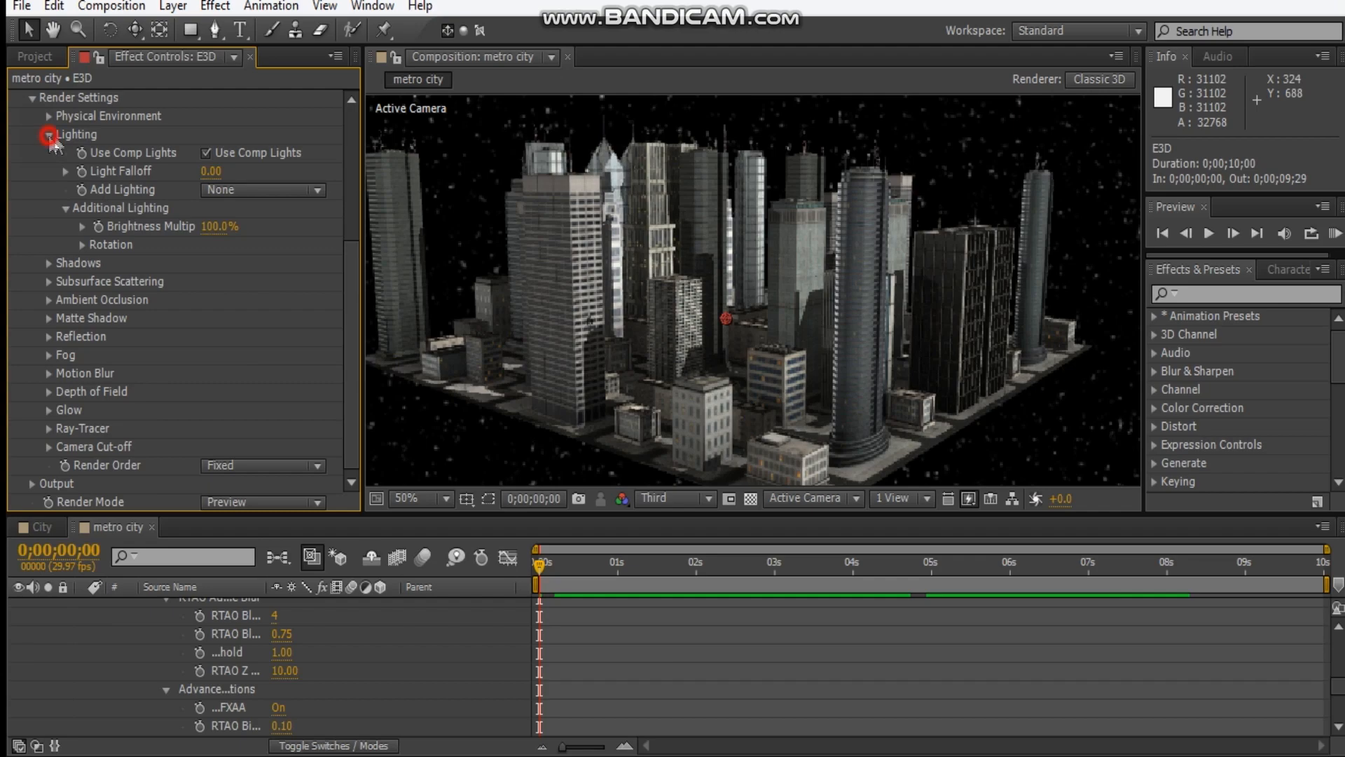
pyautogui.click(49, 134)
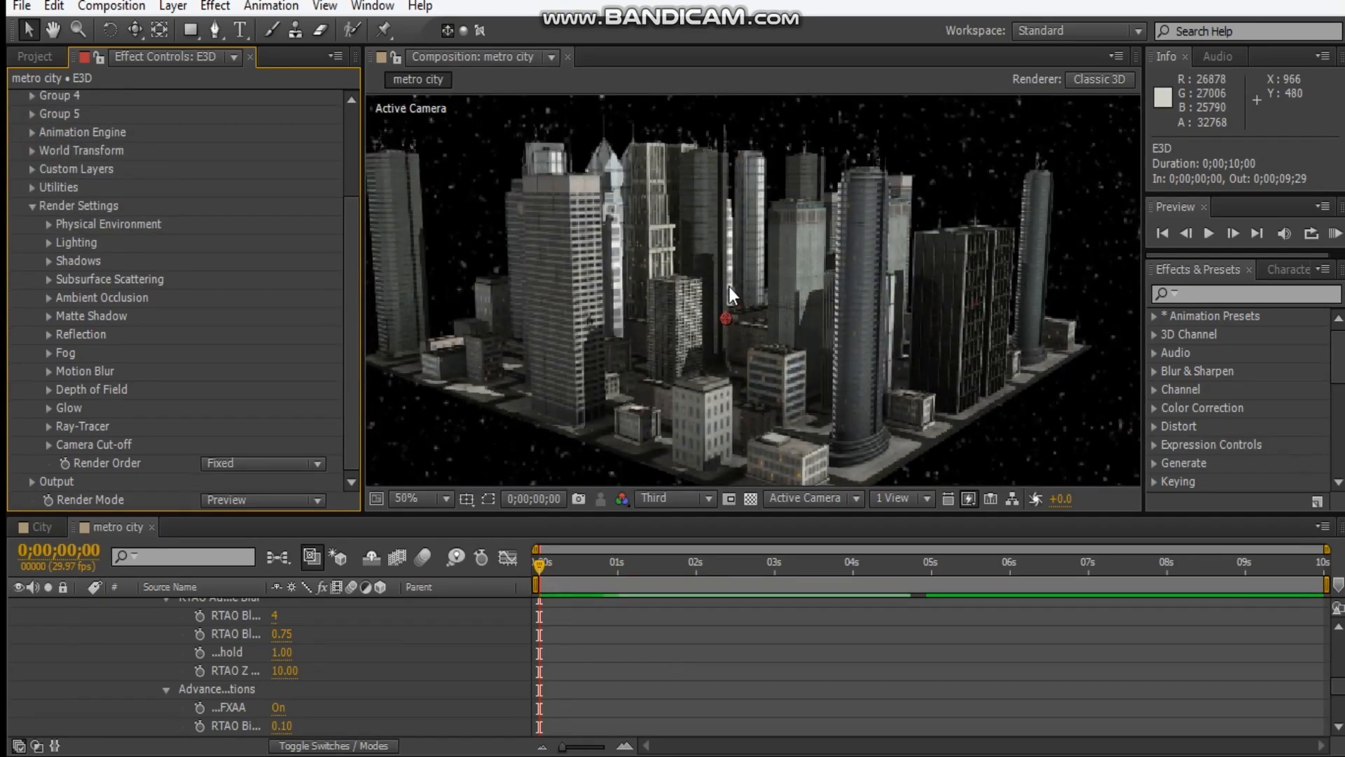
# Move Camera 1 in close to the buildings, to about 1084, 381, -452, and collapse the E3D layer's properties.
pyautogui.press('c')
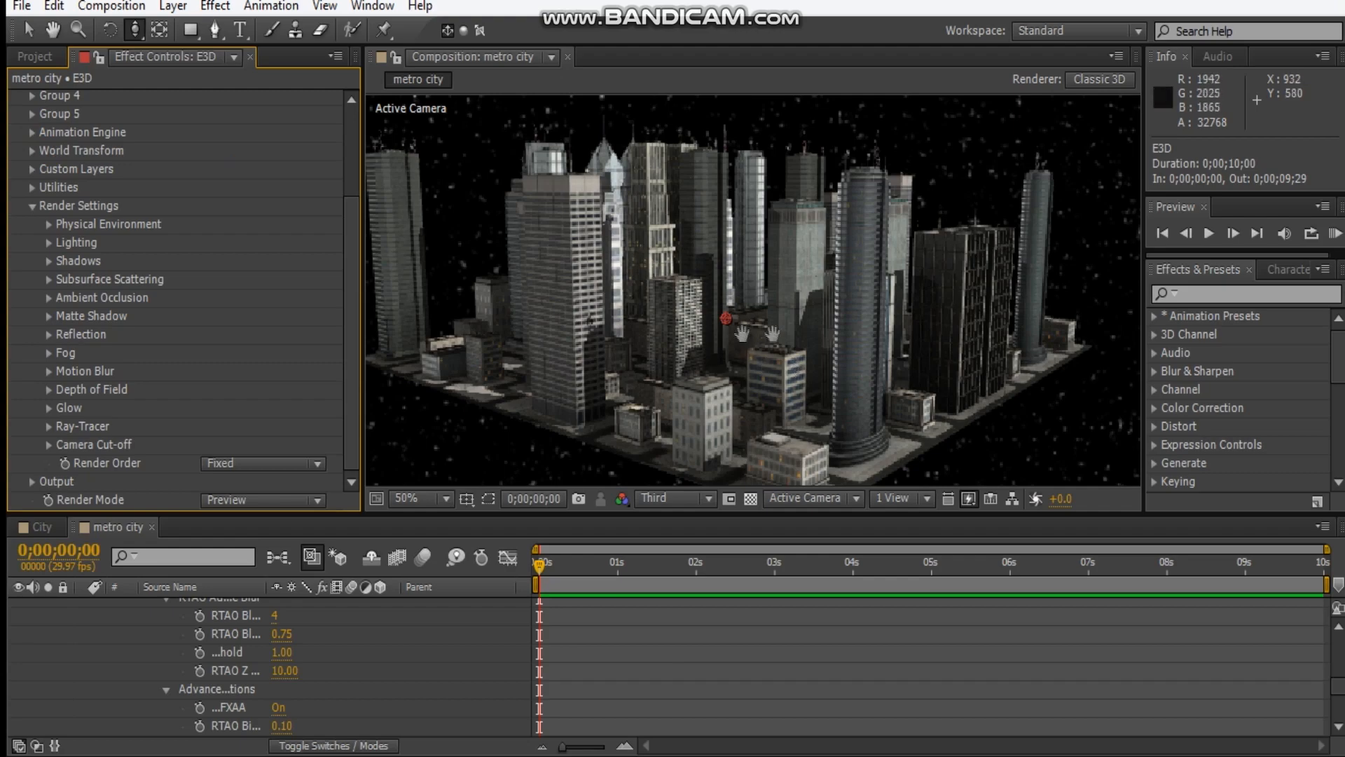
pyautogui.moveTo(730, 362); pyautogui.dragTo(810, 397)
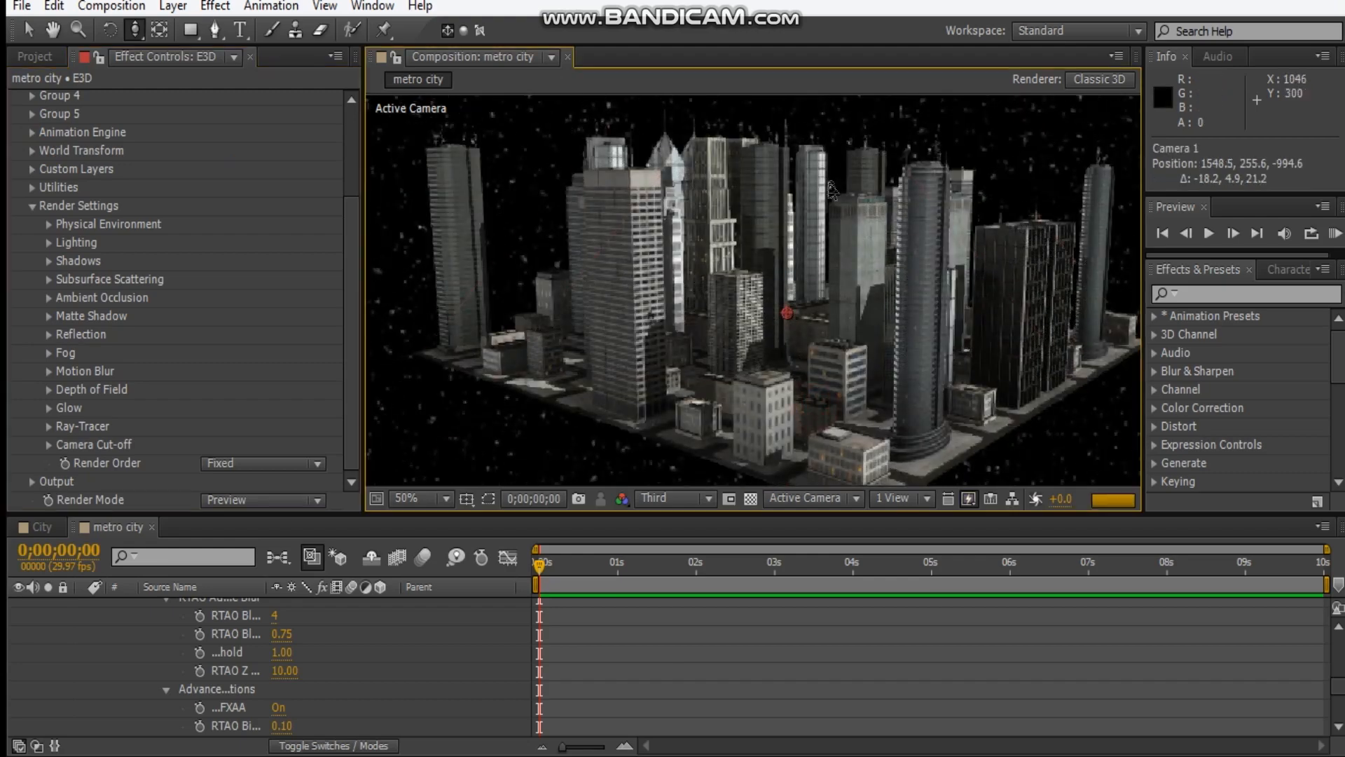
pyautogui.moveTo(813, 398); pyautogui.dragTo(819, 147)
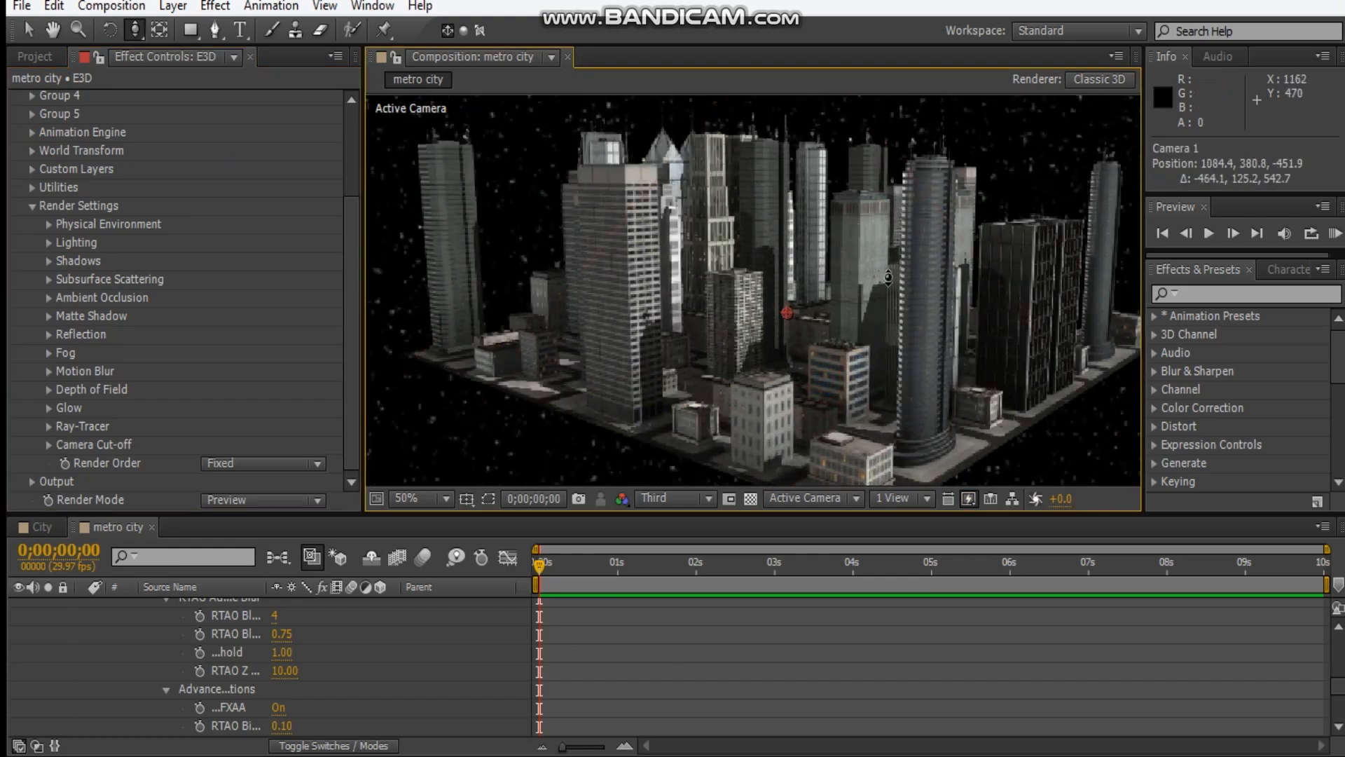
pyautogui.scroll(15, 99, 611)
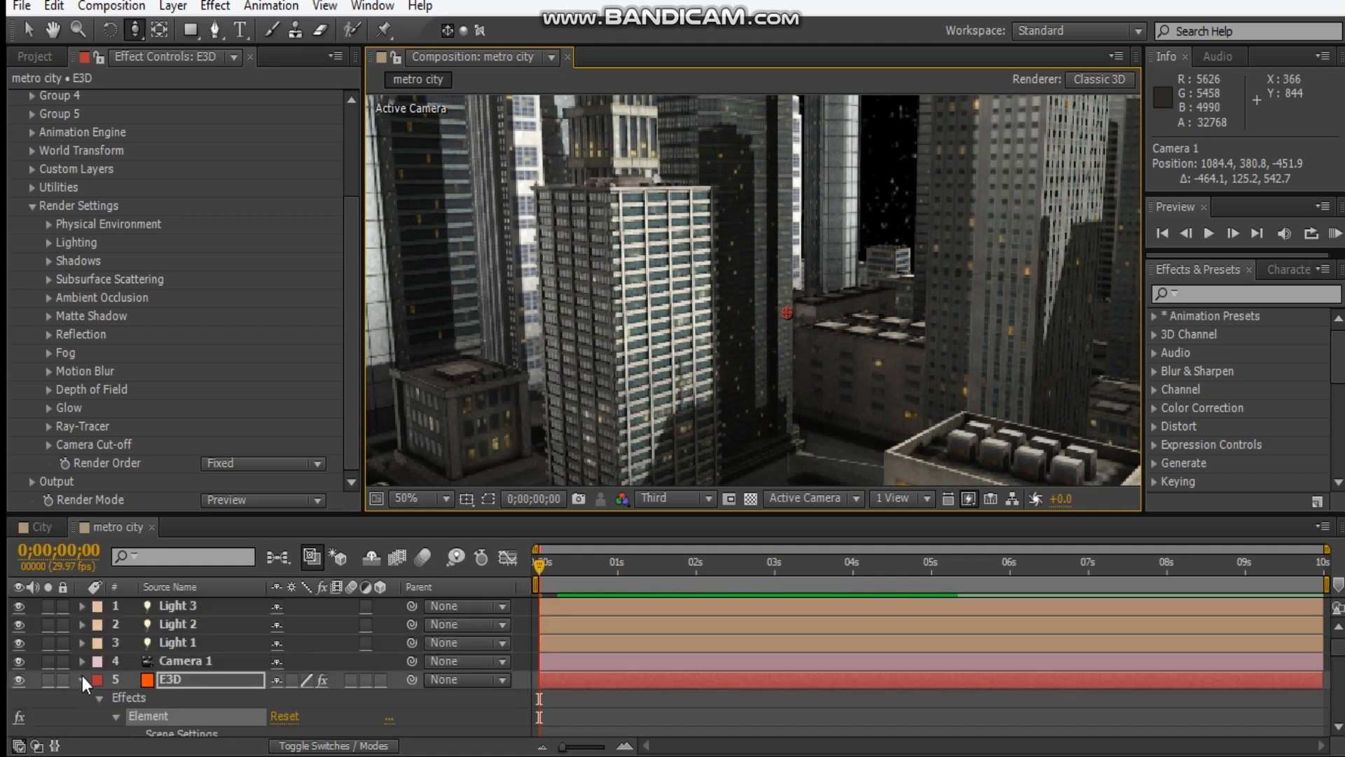
pyautogui.click(82, 677)
# Reposition Camera 1 among the towers, looking up at the skyline from about 749, 363, -4, and deselect all layers.
pyautogui.click(419, 498)
pyautogui.click(499, 113)
pyautogui.press('c')
pyautogui.press('c')
pyautogui.moveTo(783, 319); pyautogui.dragTo(694, 294)
pyautogui.press('c')
pyautogui.press('c')
pyautogui.moveTo(764, 259); pyautogui.dragTo(770, 336)
pyautogui.hotkey('ctrl', 'z')
pyautogui.hotkey('ctrl', 'z')
pyautogui.moveTo(793, 247); pyautogui.dragTo(825, 107)
pyautogui.press('c')
pyautogui.hotkey('ctrl', 'z')
pyautogui.scroll(1, 825, 107)
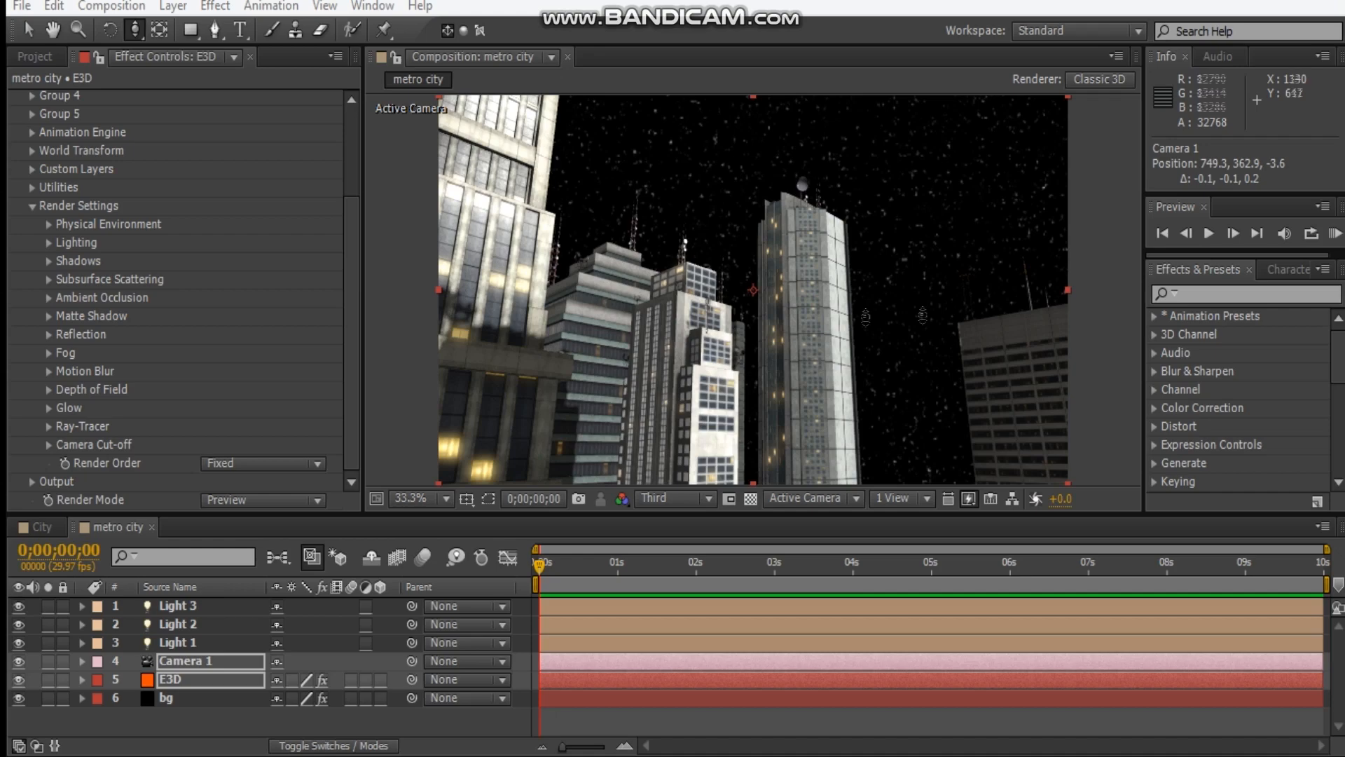
pyautogui.click(117, 727)
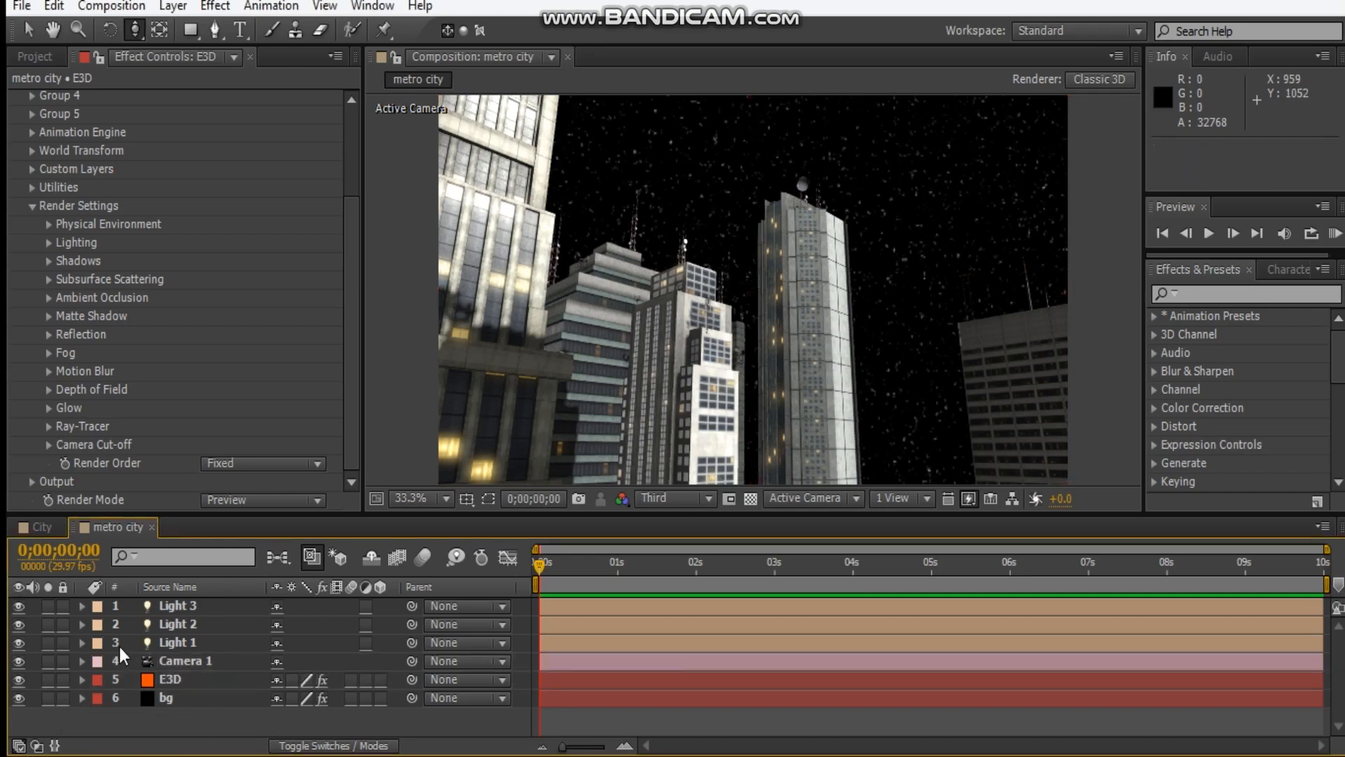
# Create a black 1920 × 1080 px solid layer named "saber".
pyautogui.hotkey('ctrl', 'y')
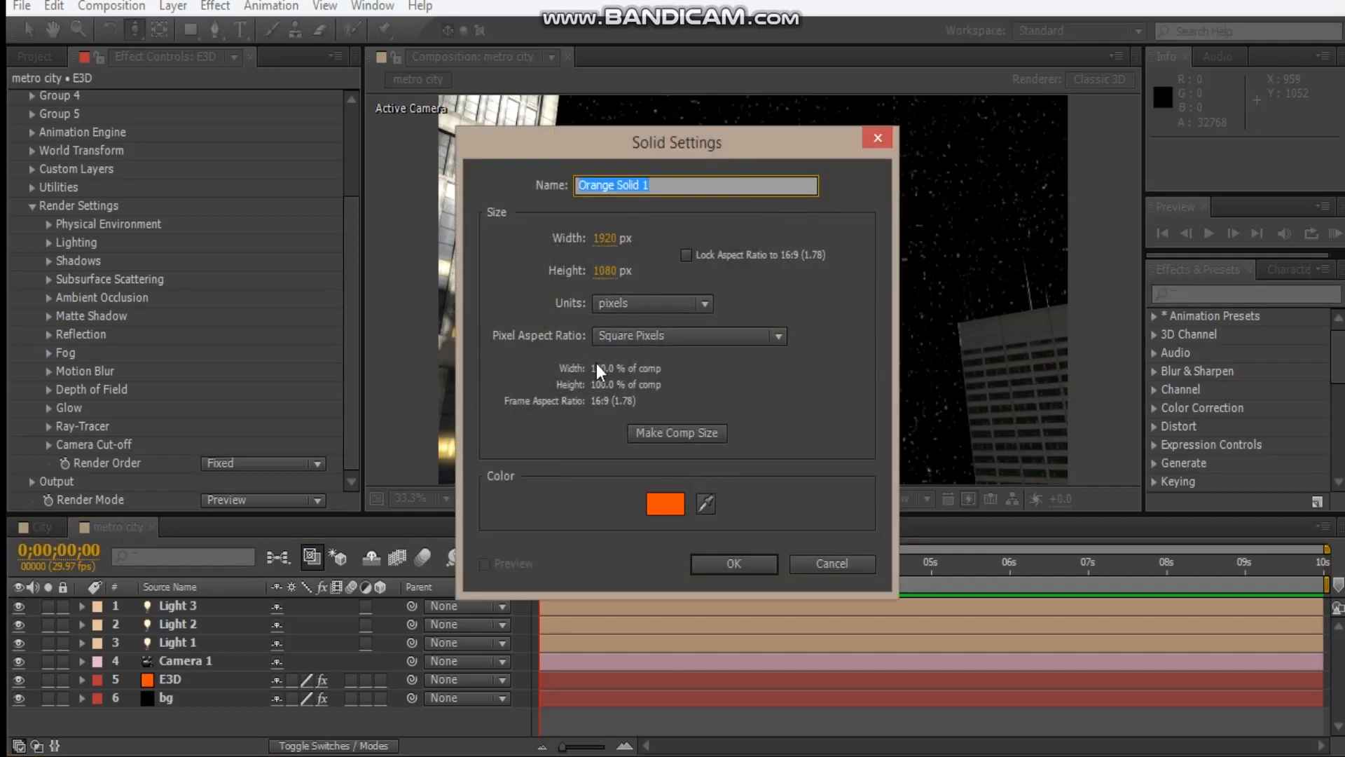
pyautogui.click(665, 503)
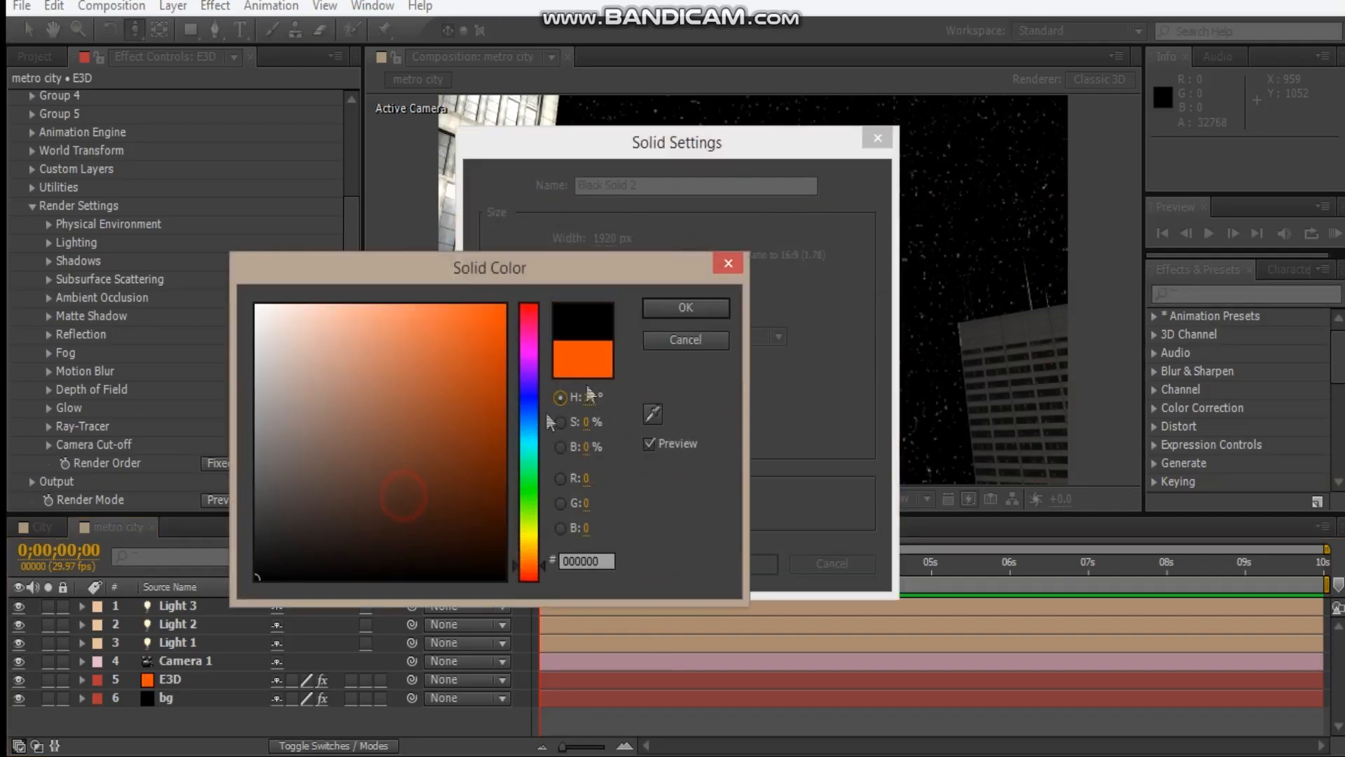
pyautogui.click(685, 309)
pyautogui.click(691, 187)
pyautogui.write('saber')
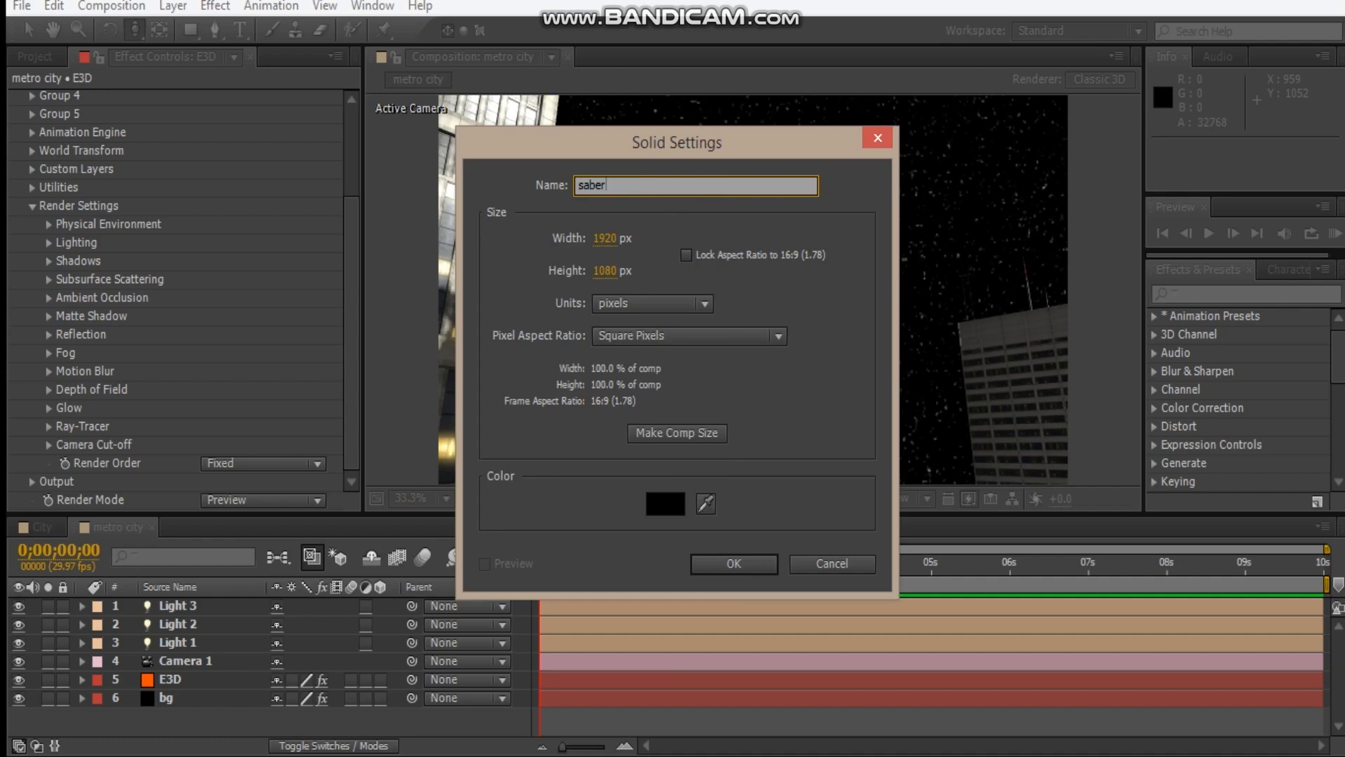
pyautogui.press('Return')
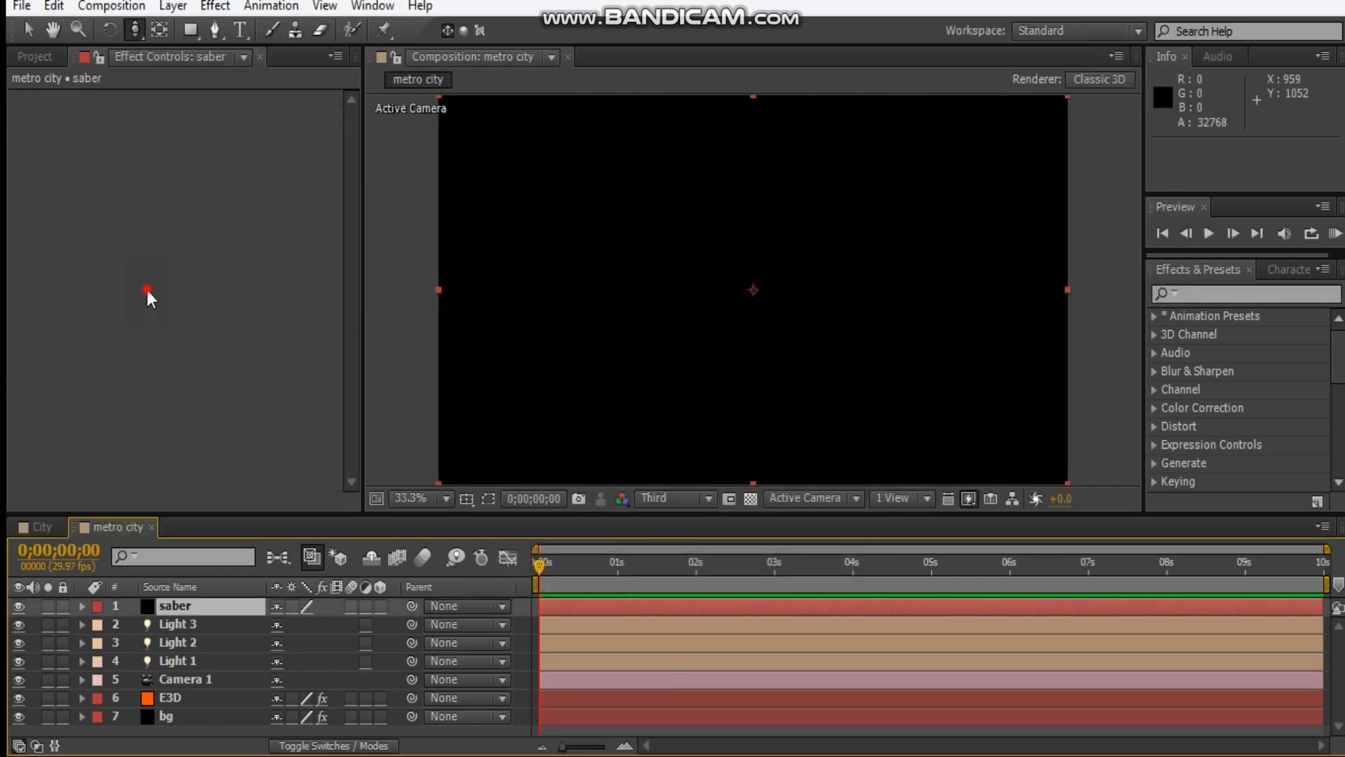
# Apply the Video Copilot Saber effect to the saber layer and set the layer's blending mode to Add.
pyautogui.rightClick(148, 294)
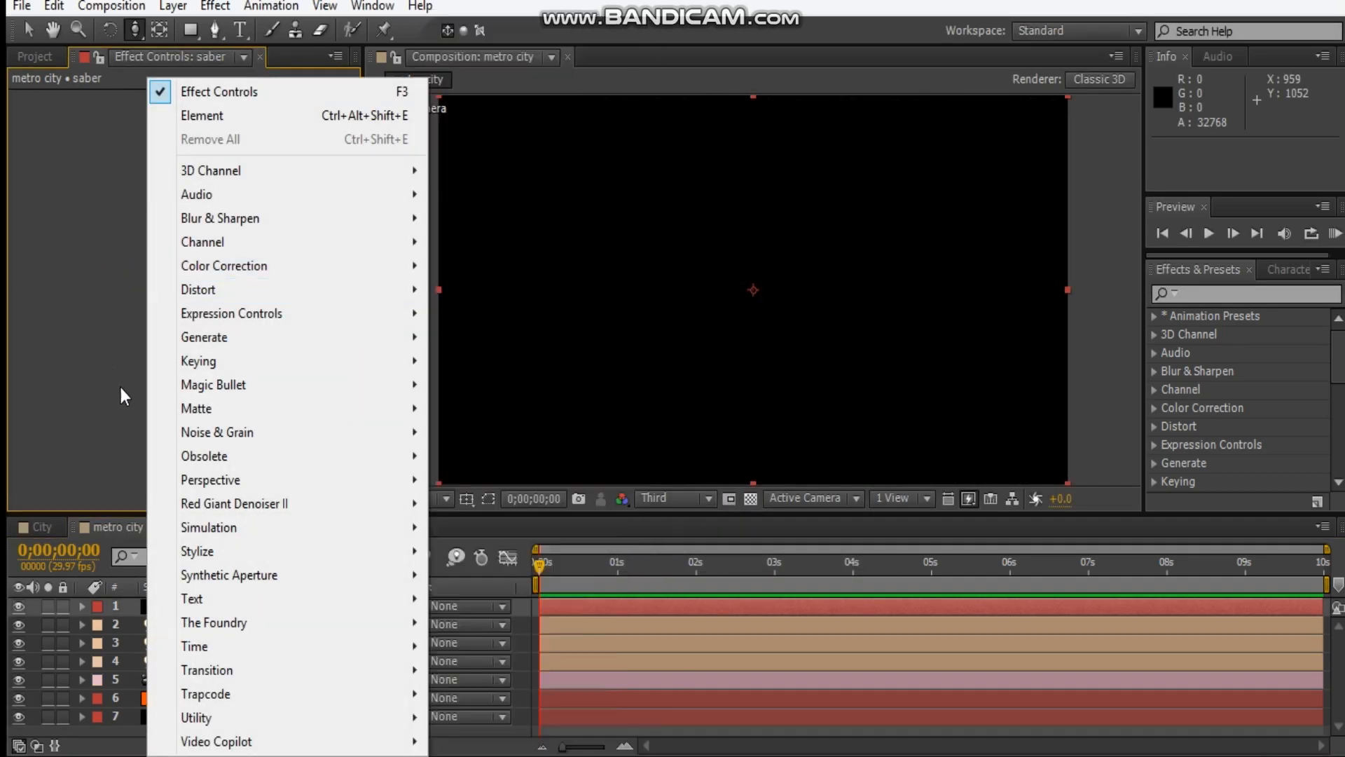
pyautogui.moveTo(241, 741)
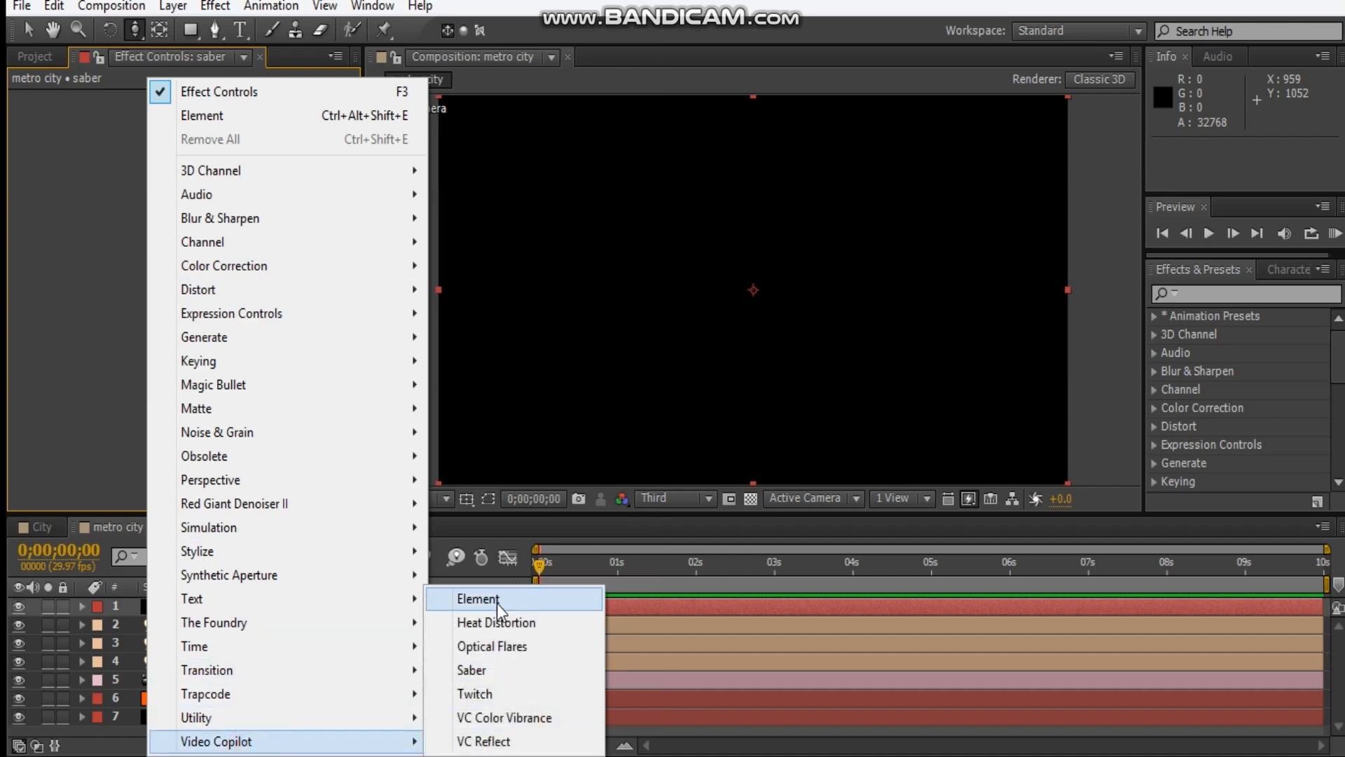
pyautogui.click(472, 670)
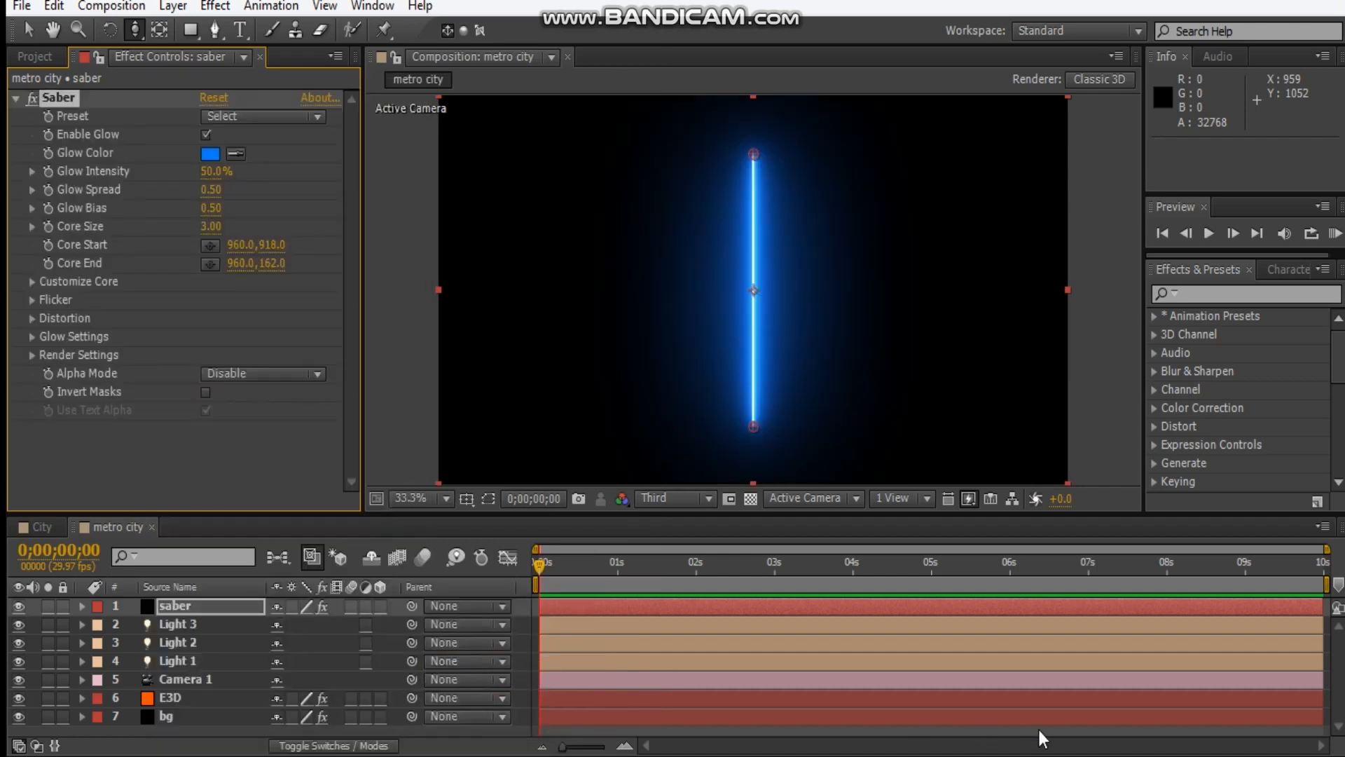
pyautogui.click(320, 744)
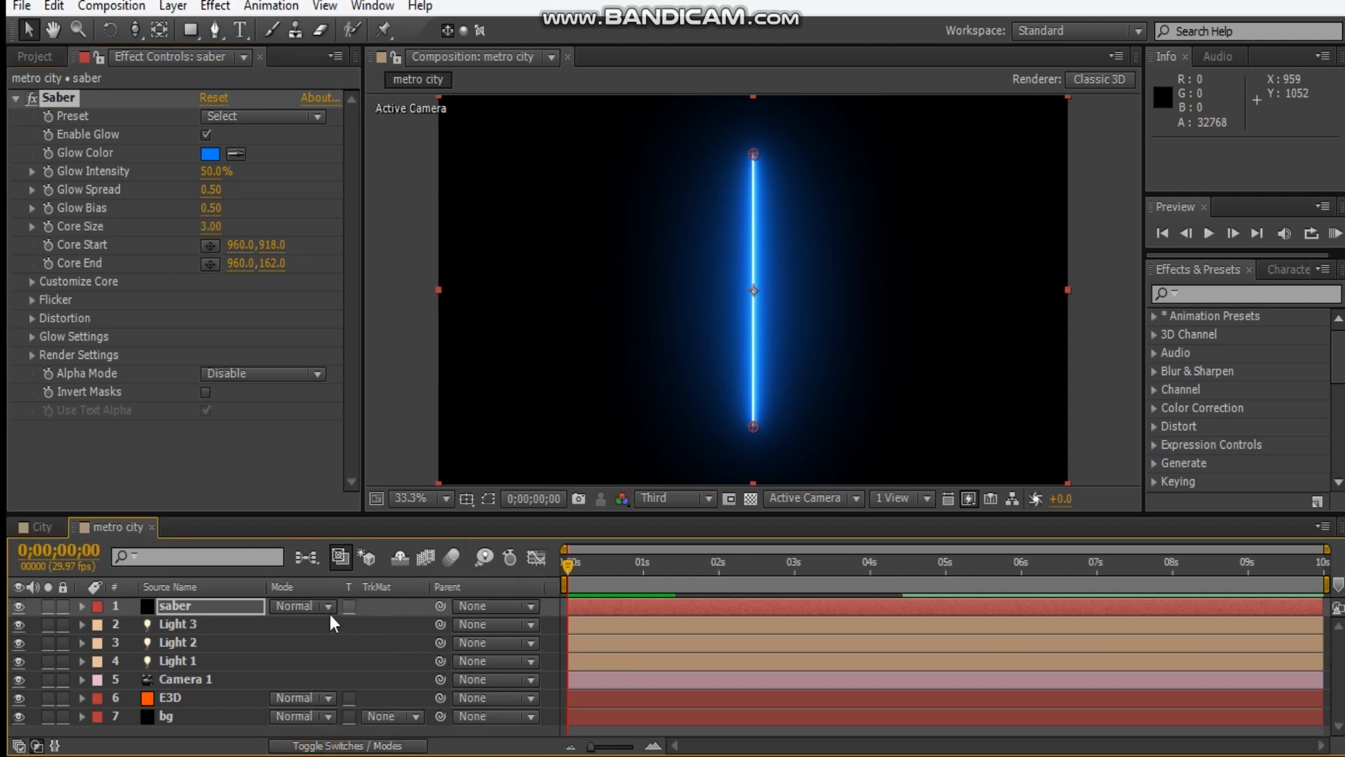
pyautogui.click(298, 606)
pyautogui.click(374, 289)
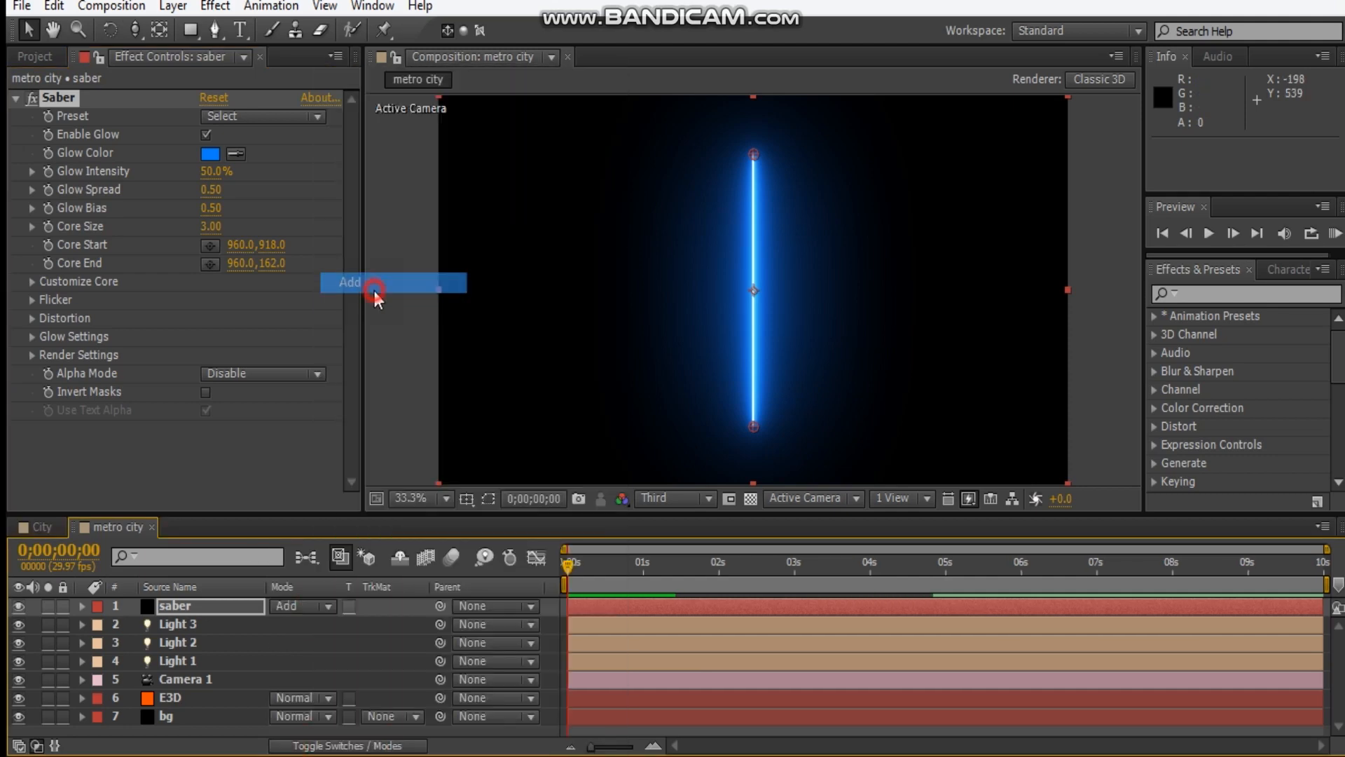
# Solo the saber layer and set its glow color to white (FFFFFF).
pyautogui.click(47, 605)
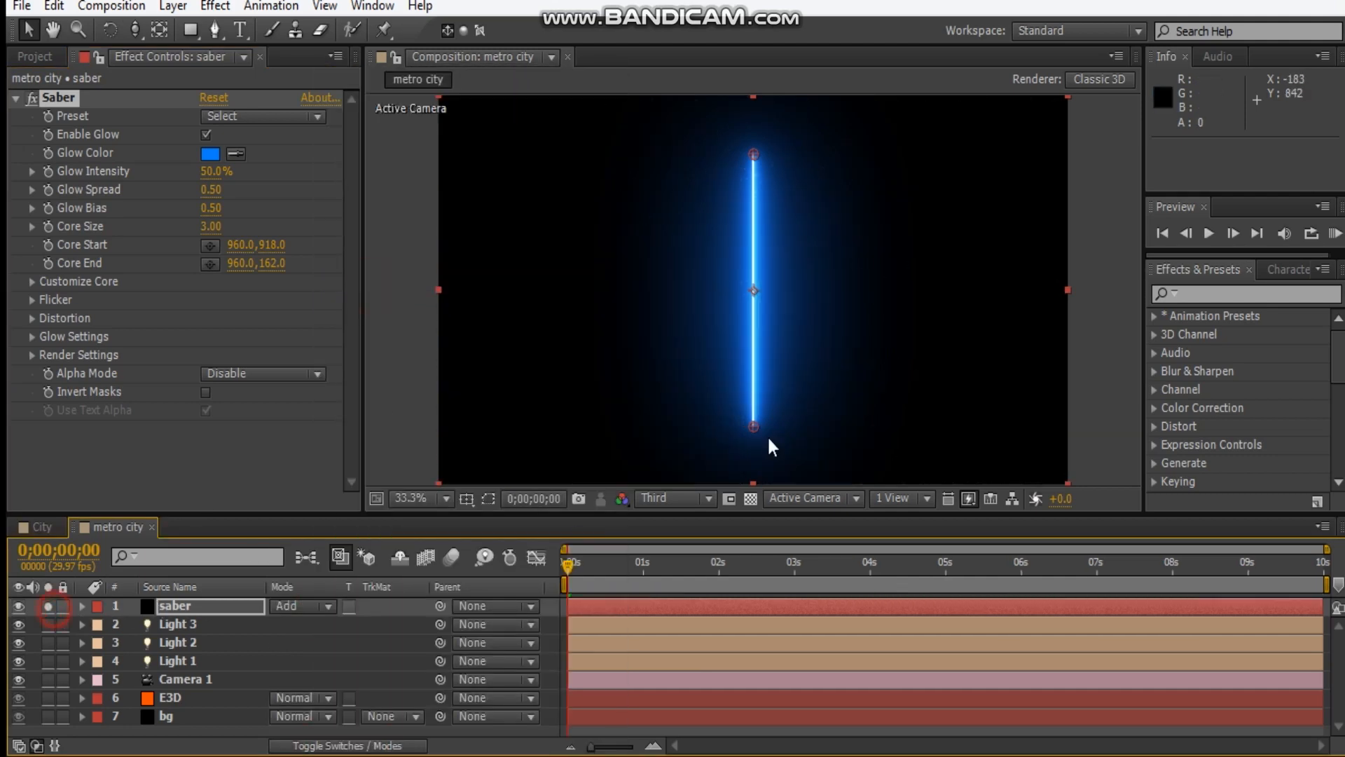
pyautogui.click(210, 157)
pyautogui.moveTo(421, 439); pyautogui.dragTo(3, 126)
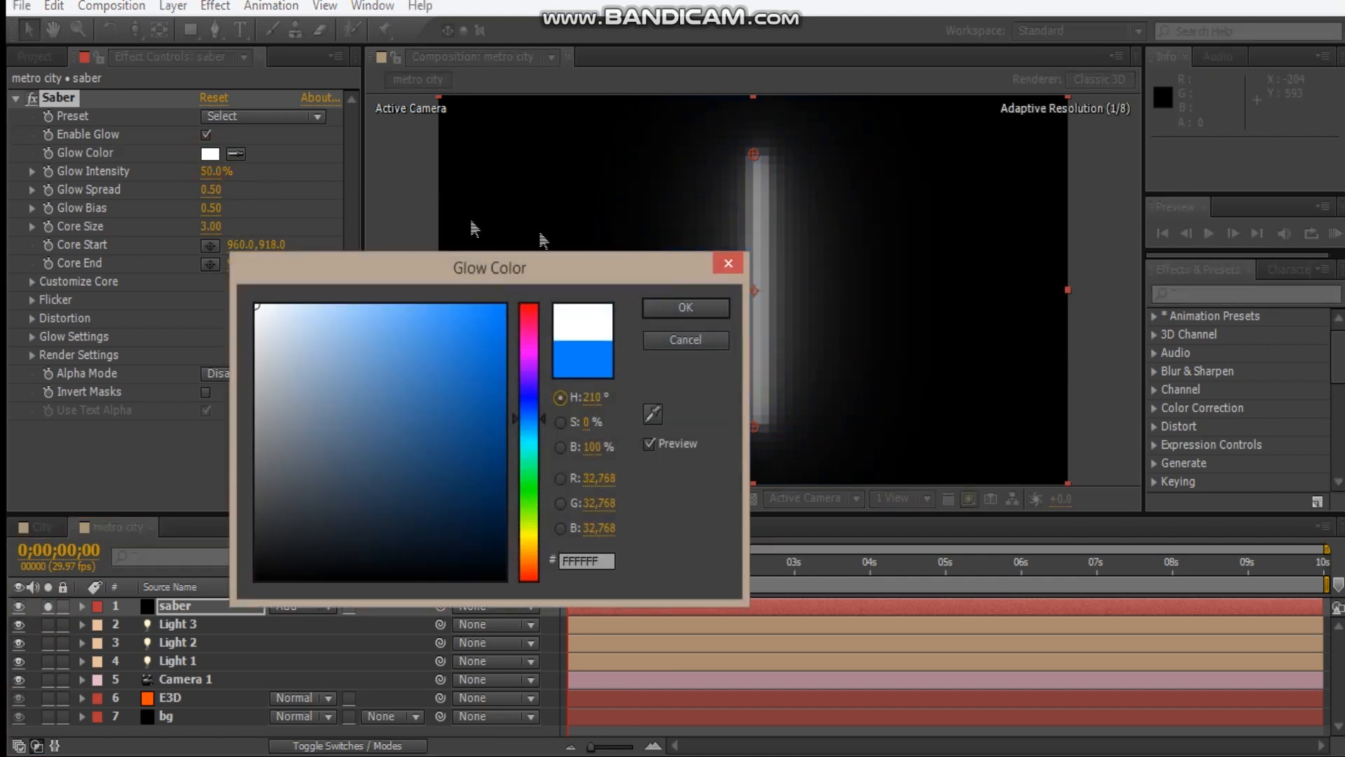
pyautogui.click(680, 309)
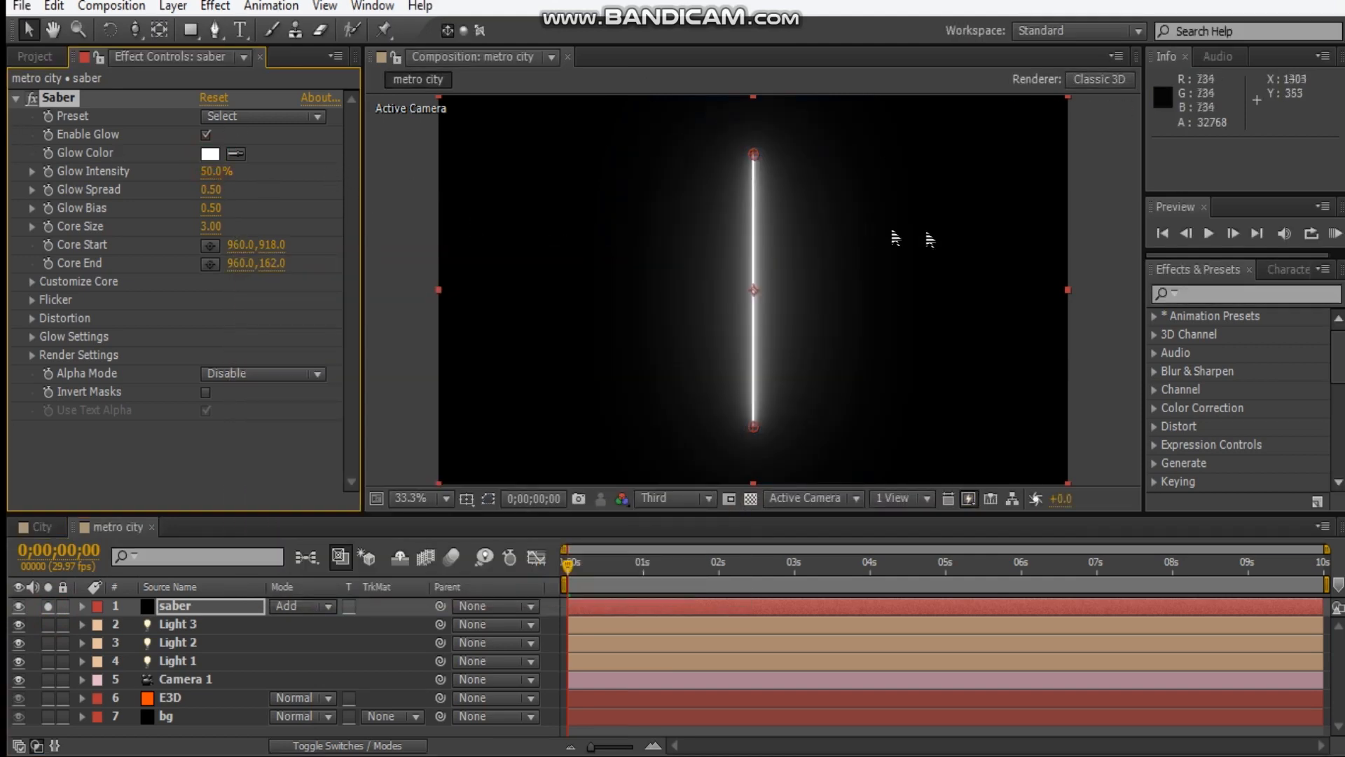
pyautogui.click(1097, 172)
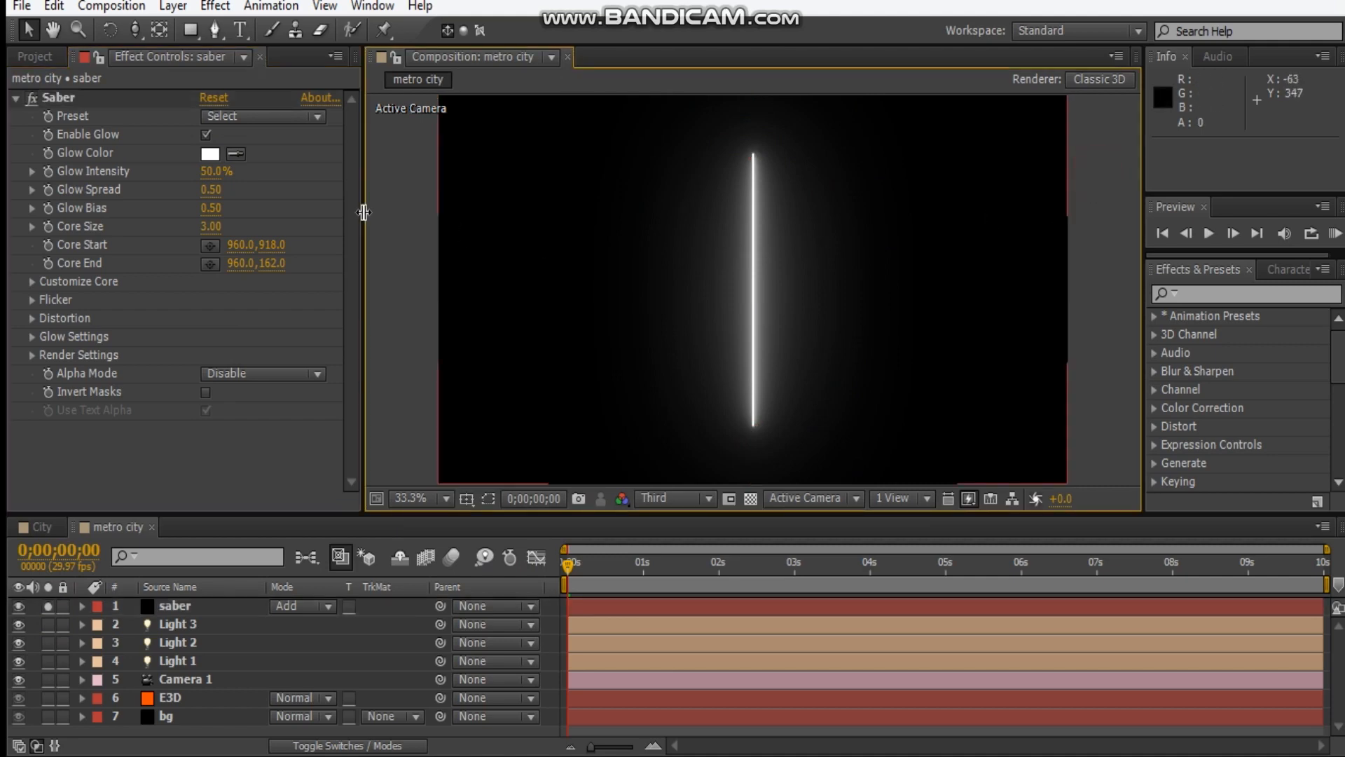
# Set the Saber effect's Core Size to 5 and inspect the thicker beam up close.
pyautogui.click(211, 226)
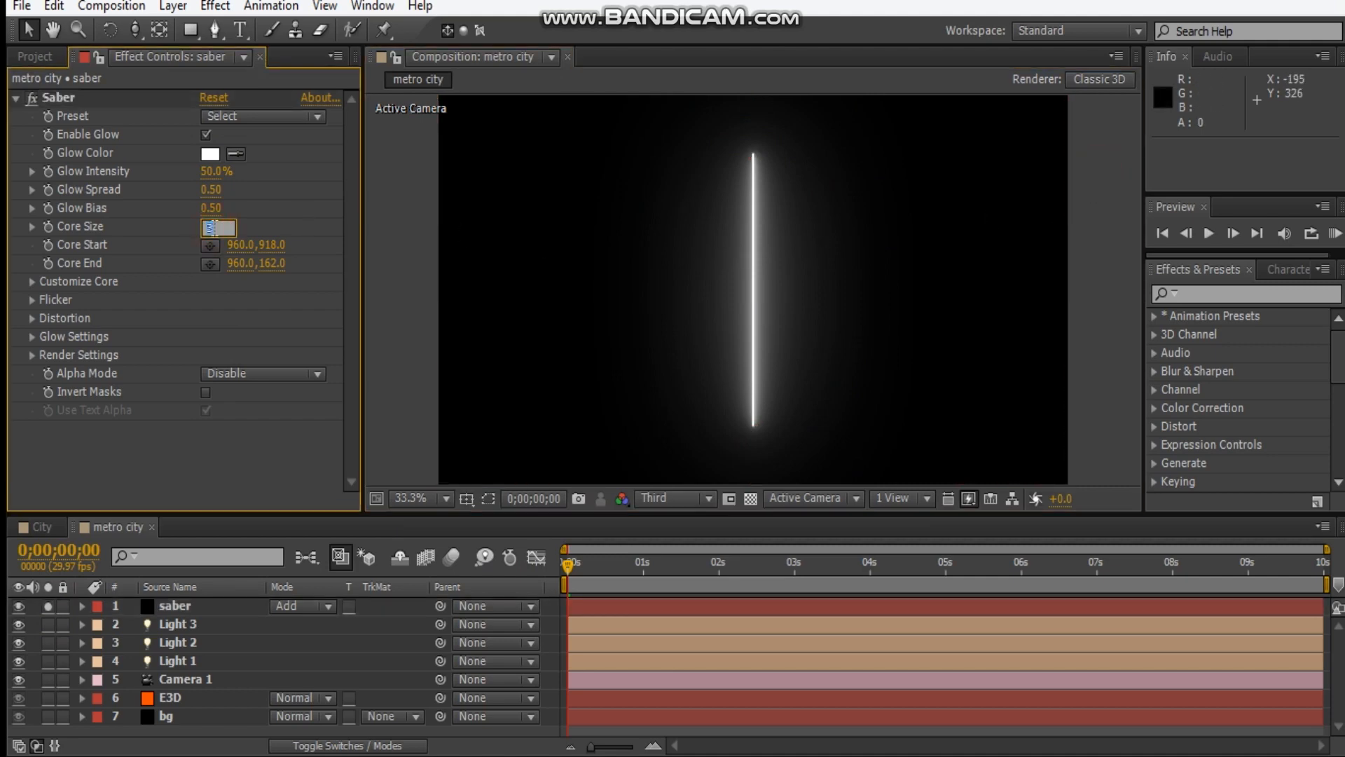
pyautogui.write('5')
pyautogui.press('Return')
pyautogui.click(1088, 195)
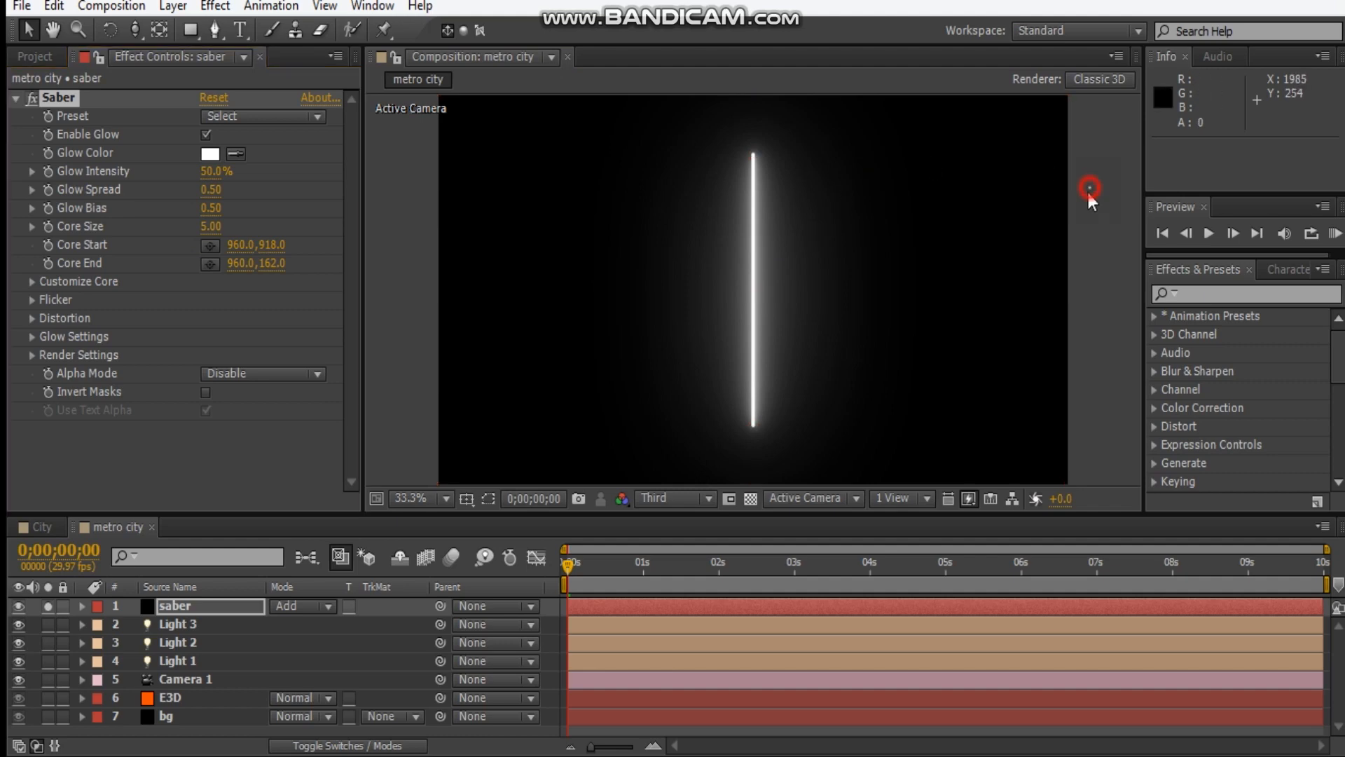
pyautogui.scroll(2, 750, 253)
pyautogui.scroll(-2, 750, 259)
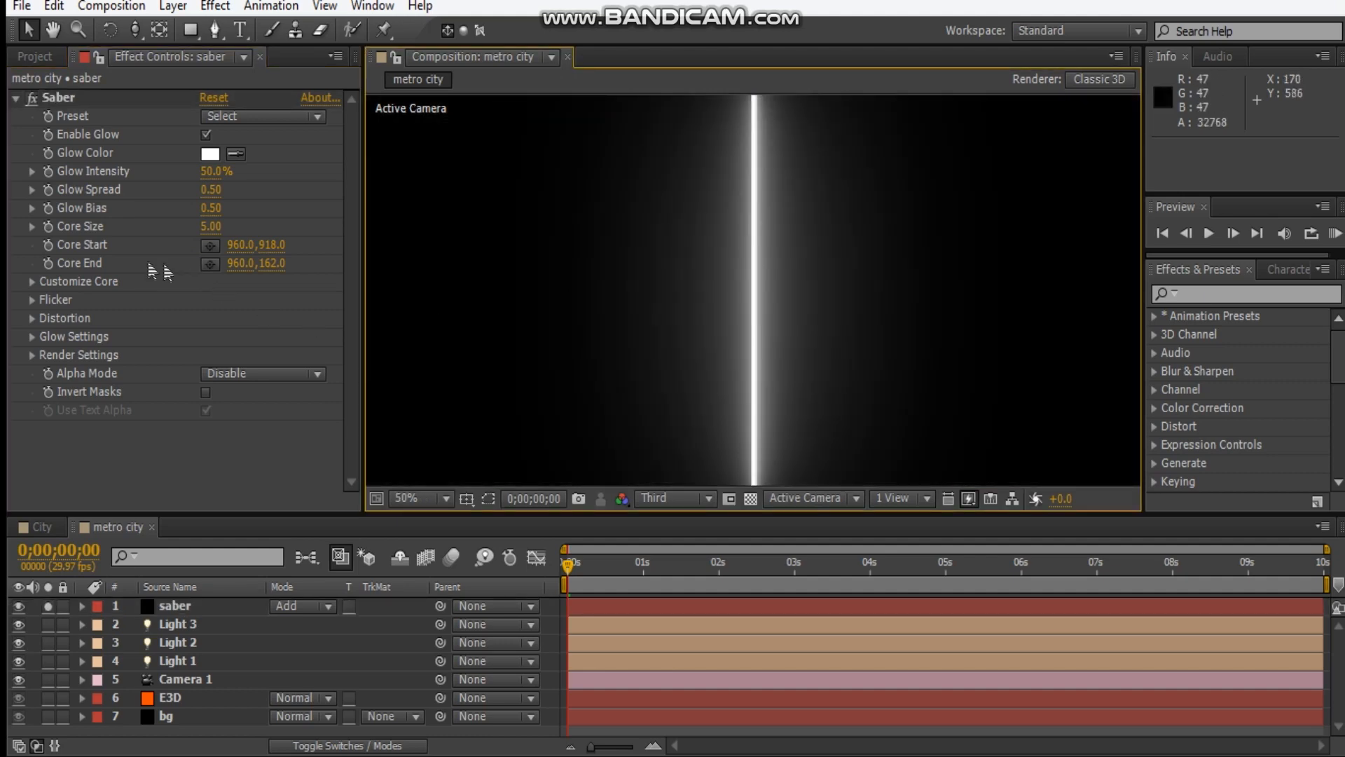
# Expand Customize Core, set the Saber's End Roundness to 0.69, and raise the composition's preview resolution to Half.
pyautogui.click(32, 281)
pyautogui.scroll(-1, 36, 279)
pyautogui.scroll(-1, 690, 260)
pyautogui.scroll(1, 688, 259)
pyautogui.scroll(-1, 721, 238)
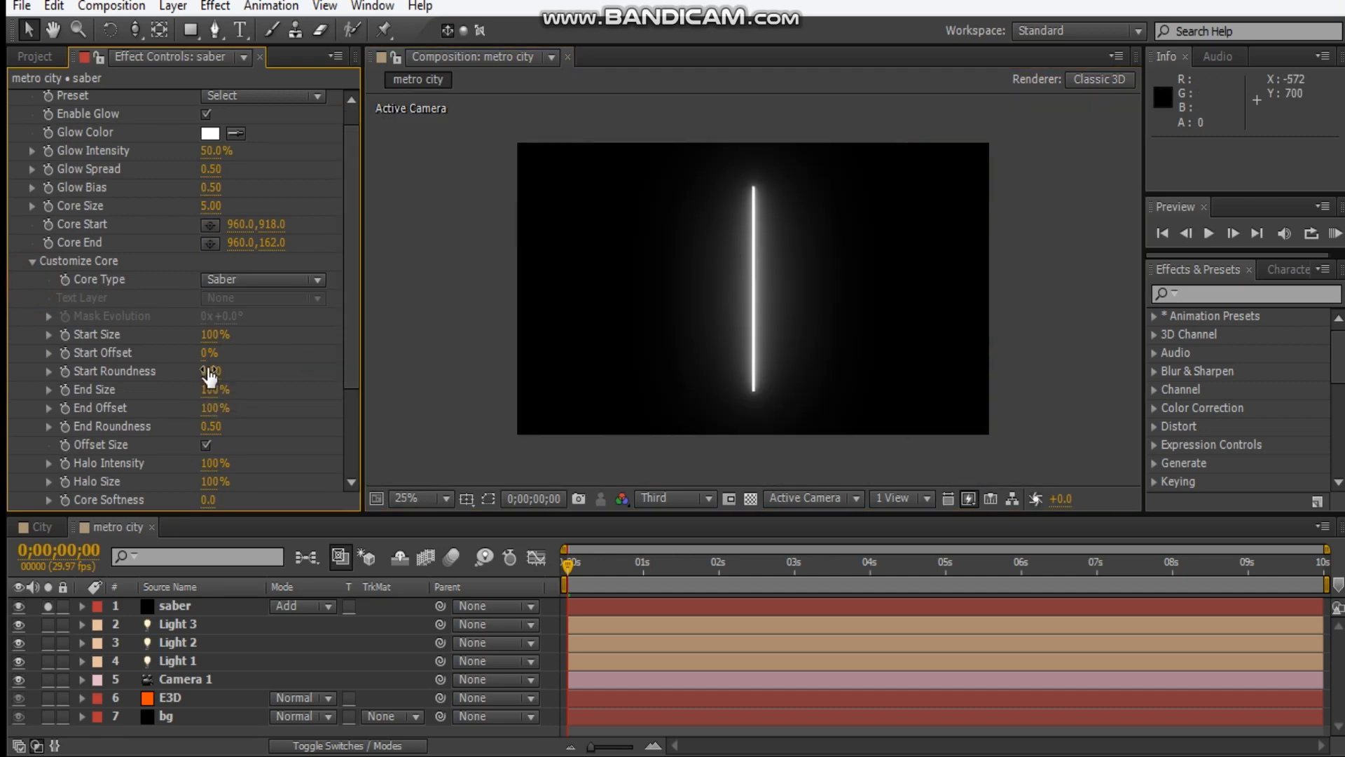
pyautogui.moveTo(208, 429); pyautogui.dragTo(220, 416)
pyautogui.click(708, 499)
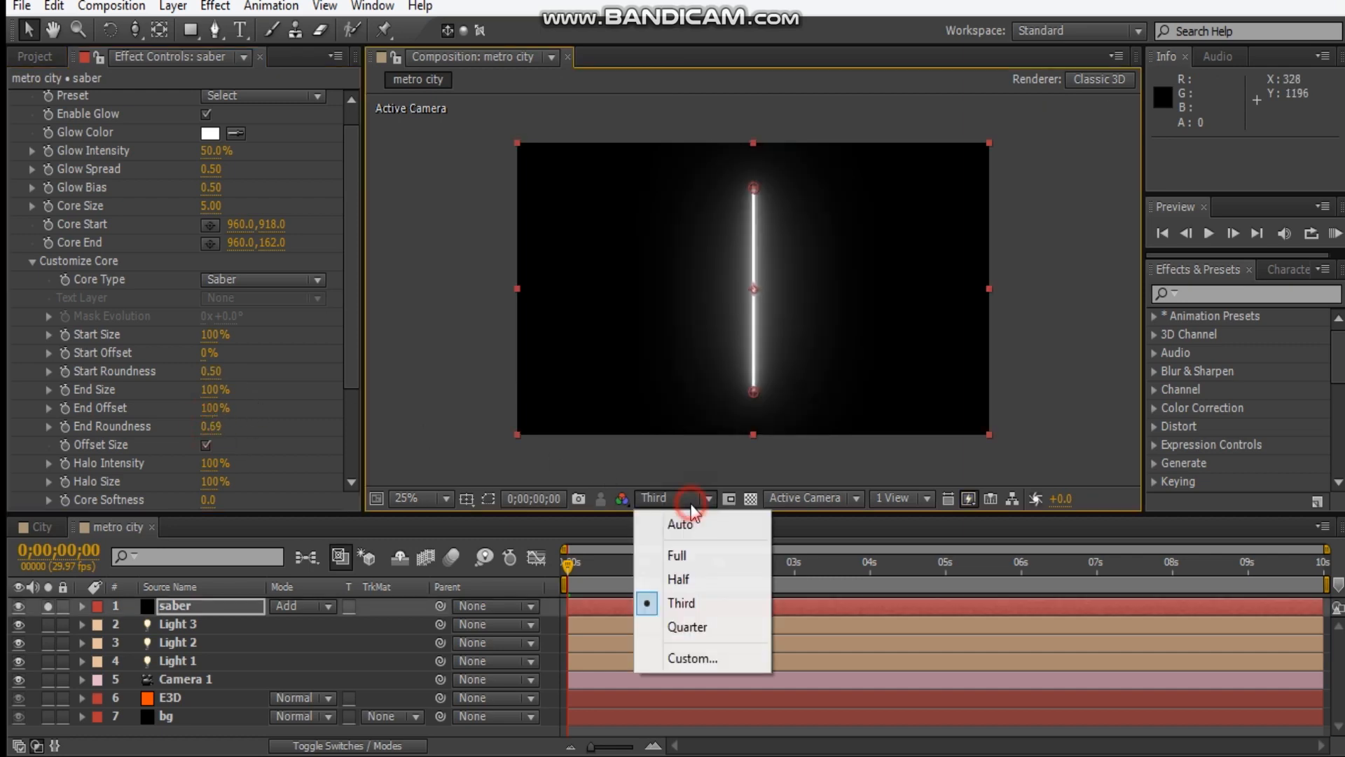
pyautogui.click(652, 579)
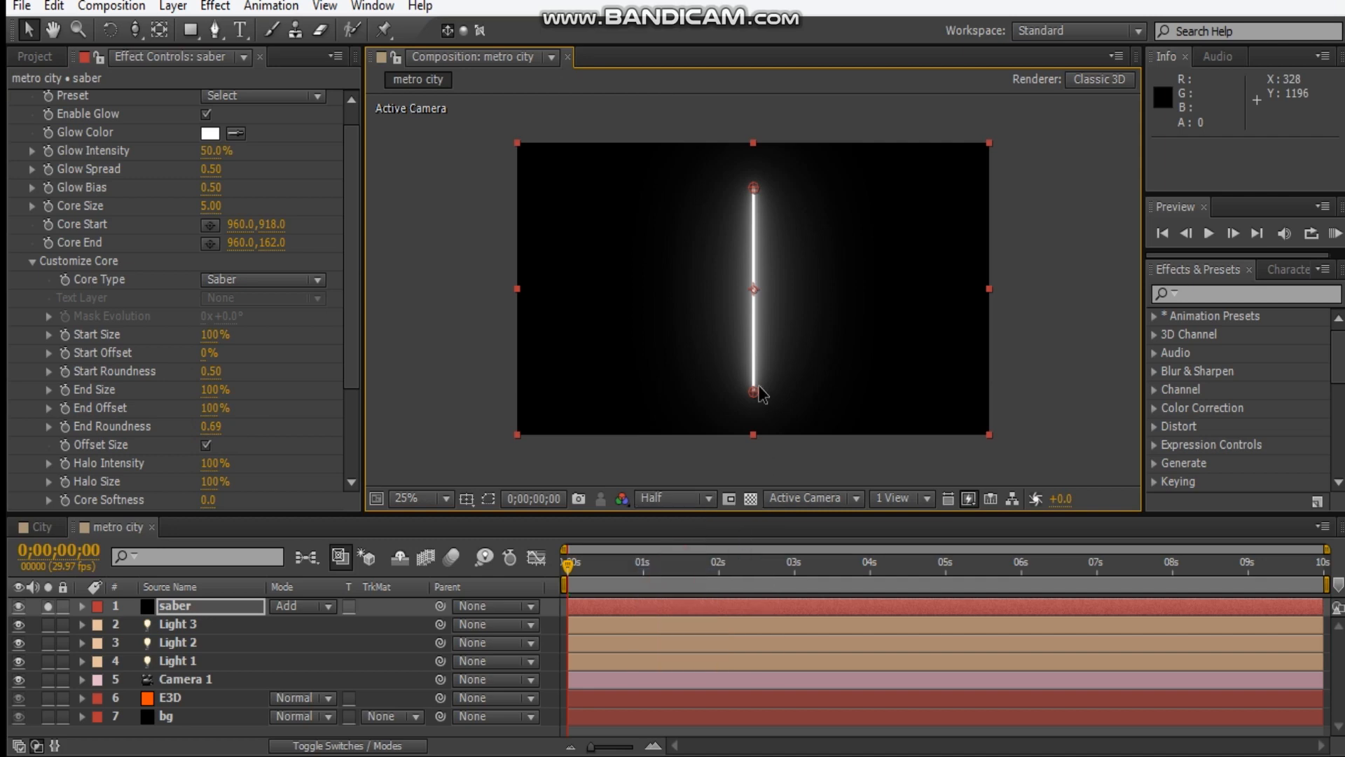
# Tilt the beam by moving its core start to about 516, 246 and its core end to about 1256, 378.
pyautogui.press('.')
pyautogui.press(',')
pyautogui.moveTo(754, 396); pyautogui.dragTo(645, 215)
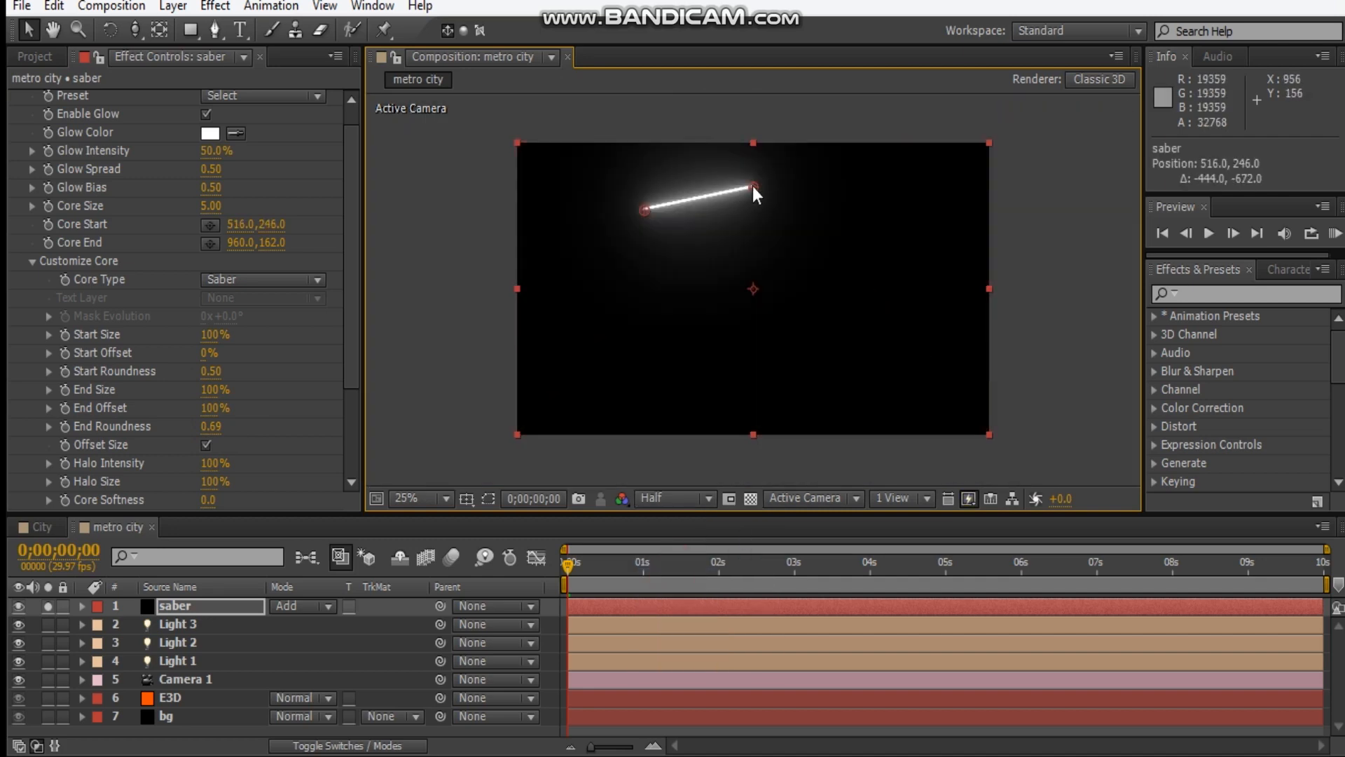
pyautogui.moveTo(753, 187); pyautogui.dragTo(825, 239)
pyautogui.scroll(1, 764, 245)
pyautogui.moveTo(745, 213); pyautogui.dragTo(754, 308)
pyautogui.scroll(1, 753, 309)
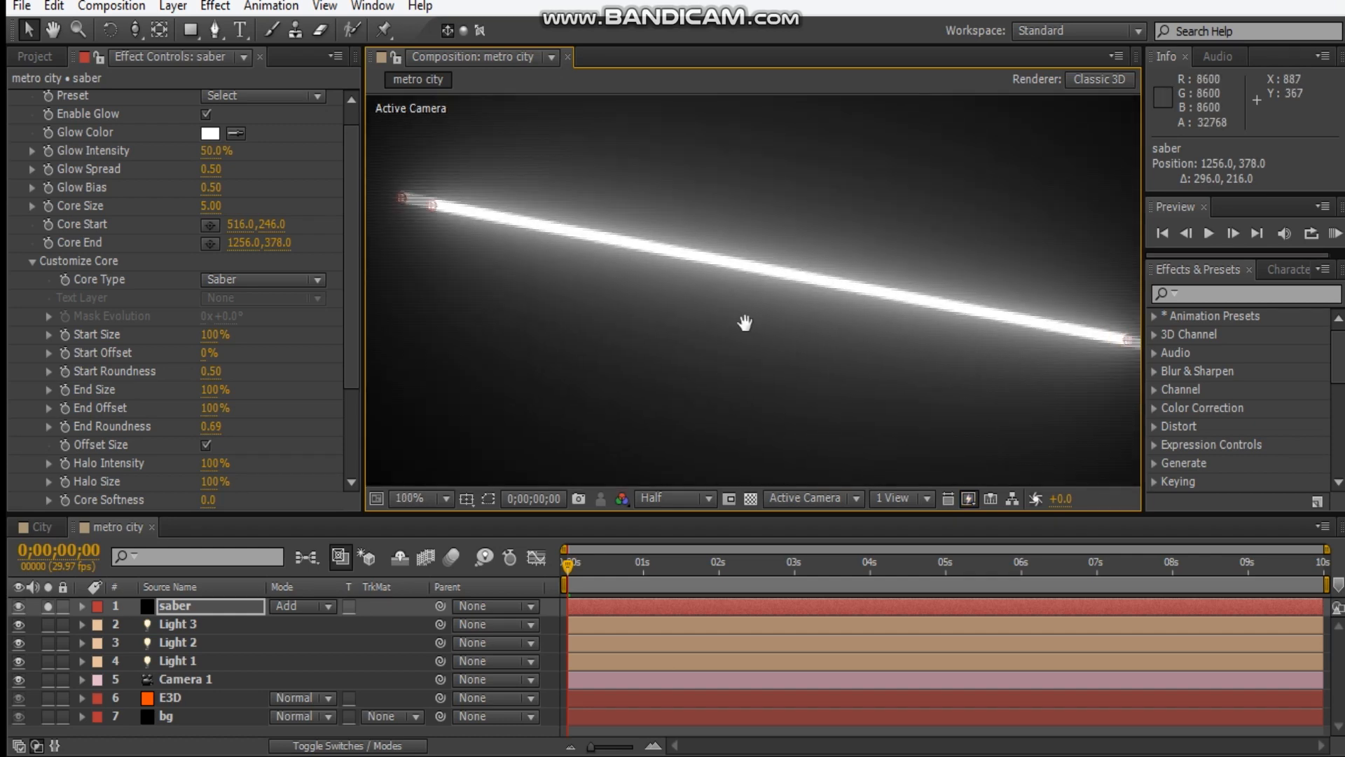
# Taper the beam by setting its Start Size to 50%, and collapse the Customize Core settings.
pyautogui.moveTo(211, 334); pyautogui.dragTo(191, 334)
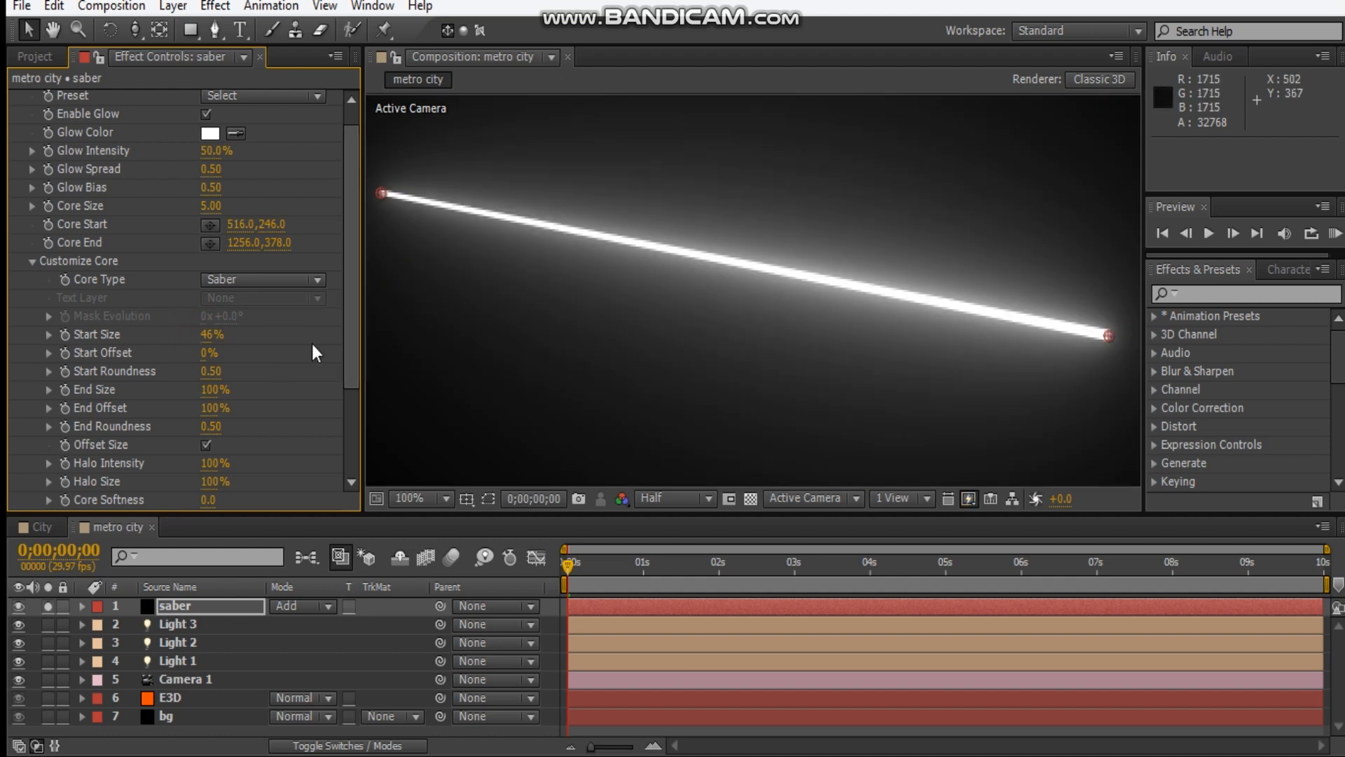
pyautogui.click(206, 337)
pyautogui.press('Return')
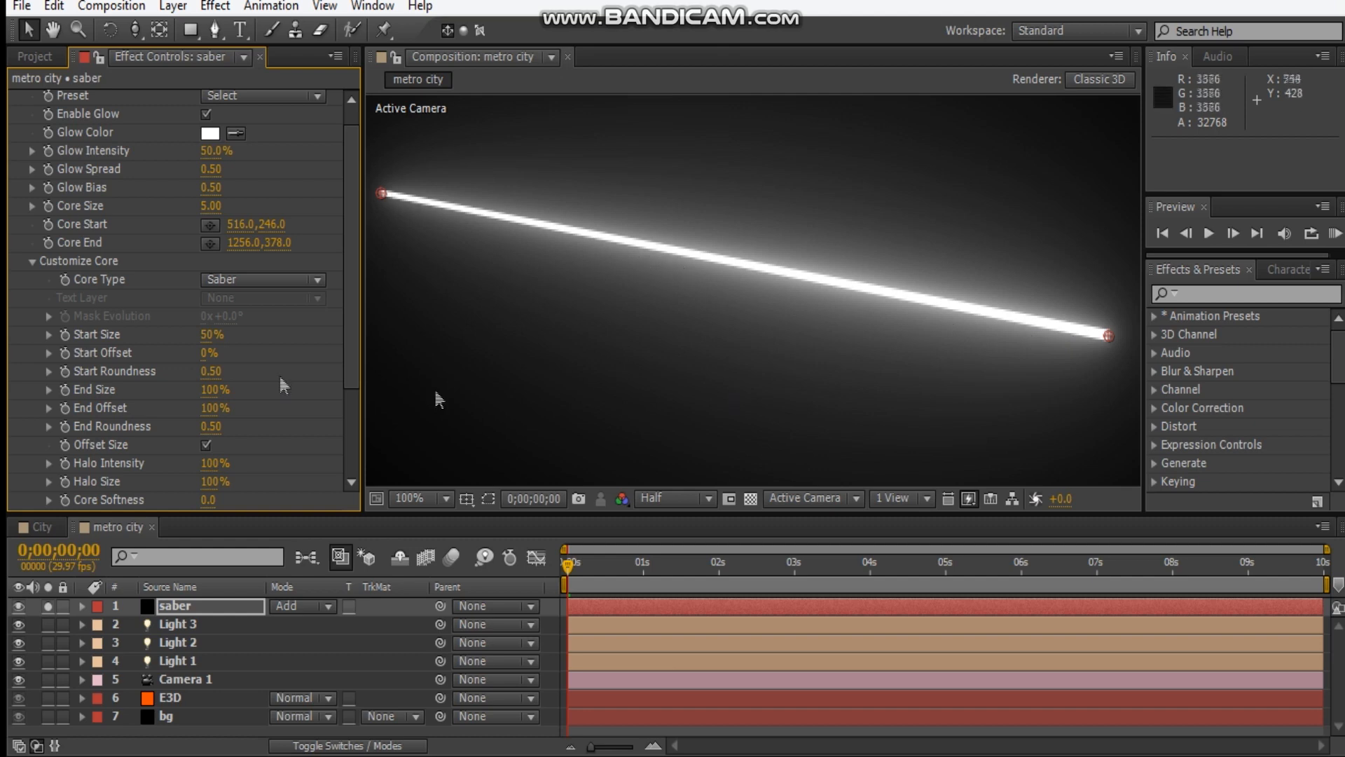
pyautogui.click(32, 262)
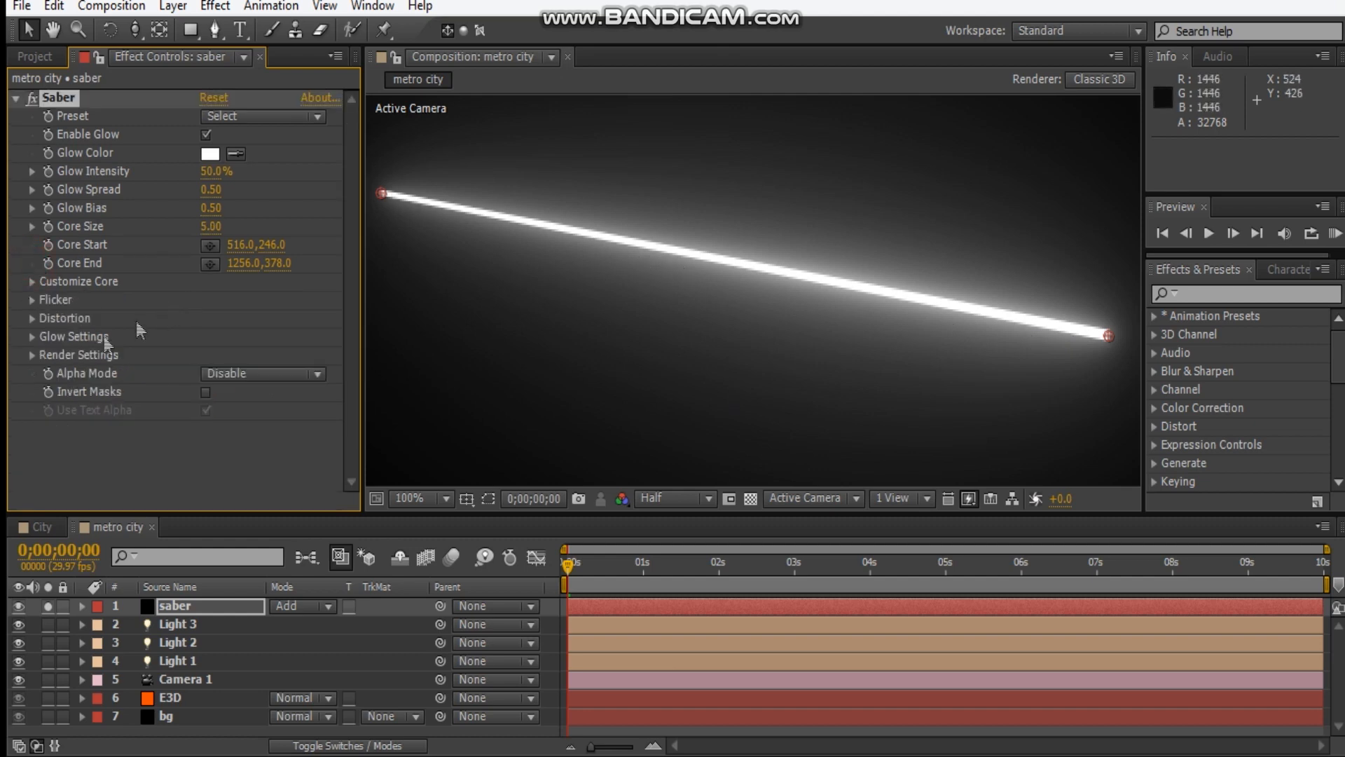
# Set the Saber's Flicker Intensity to 20%, leaving the Glow Settings and Flicker groups collapsed.
pyautogui.click(32, 337)
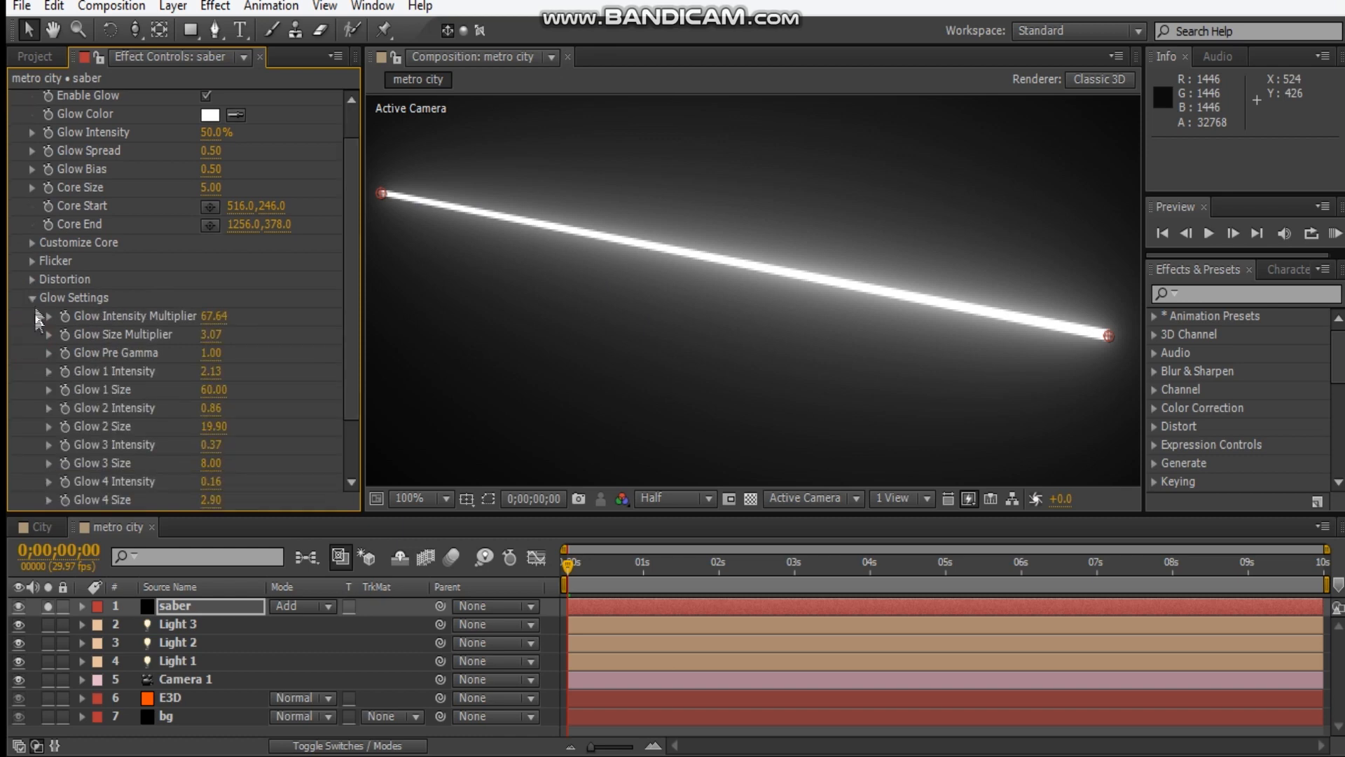
pyautogui.click(33, 298)
pyautogui.click(33, 301)
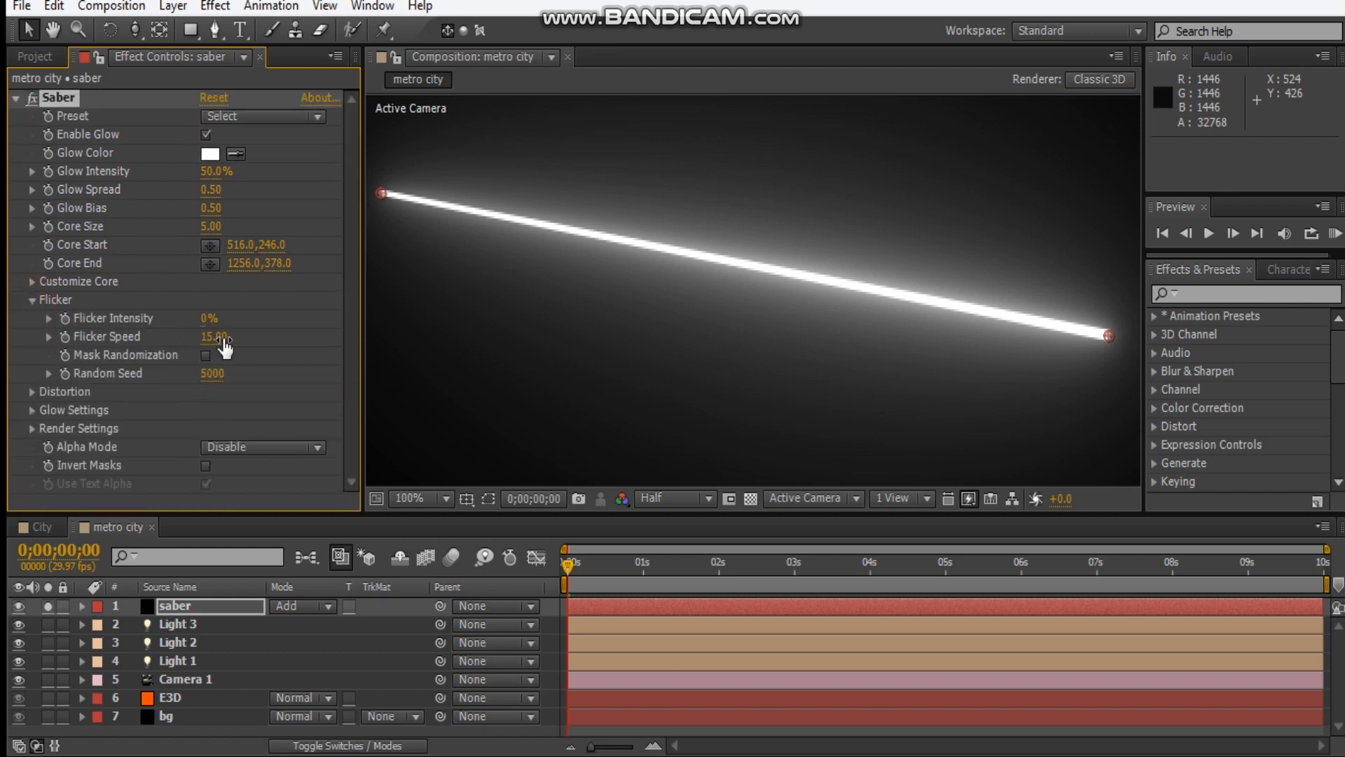
pyautogui.click(207, 320)
pyautogui.write('20')
pyautogui.press('Return')
pyautogui.click(31, 300)
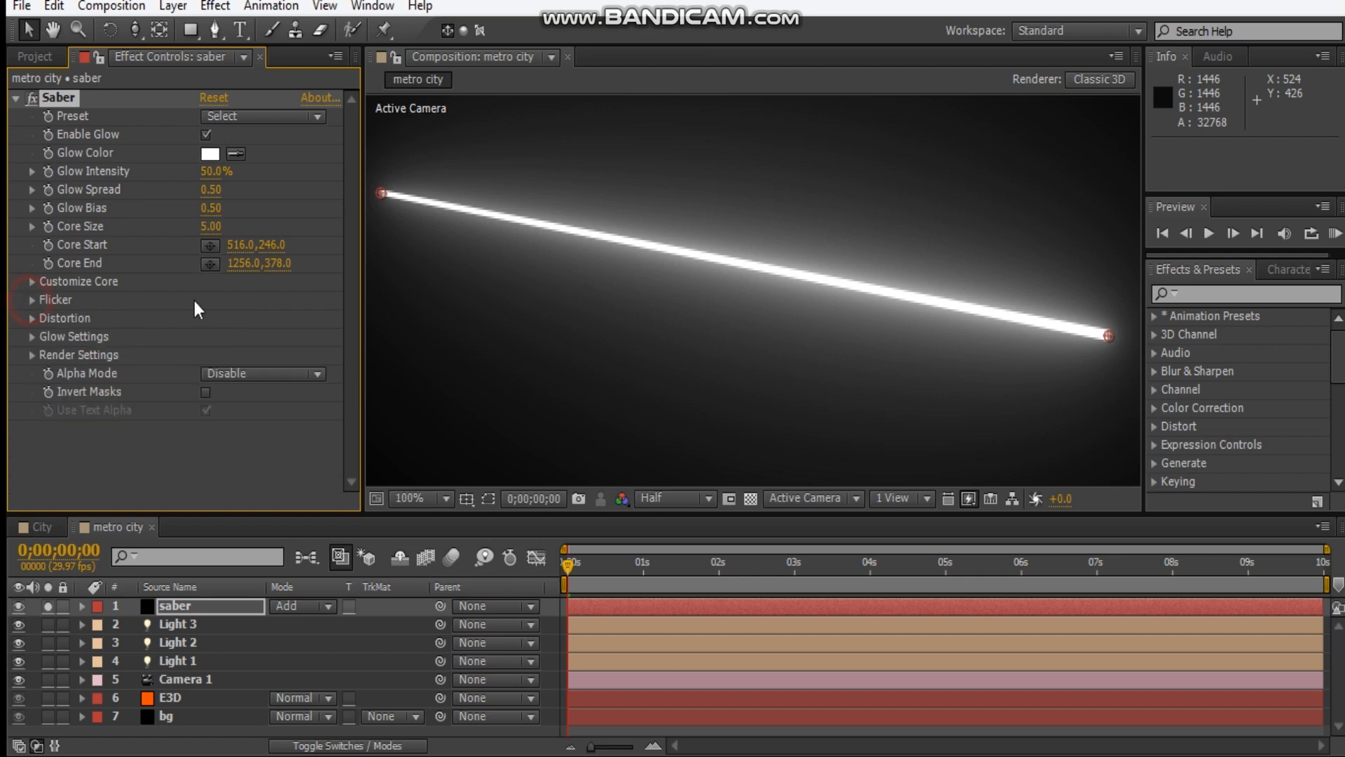
# Turn off solo on the saber layer and move it between the E3D and bg layers.
pyautogui.click(49, 606)
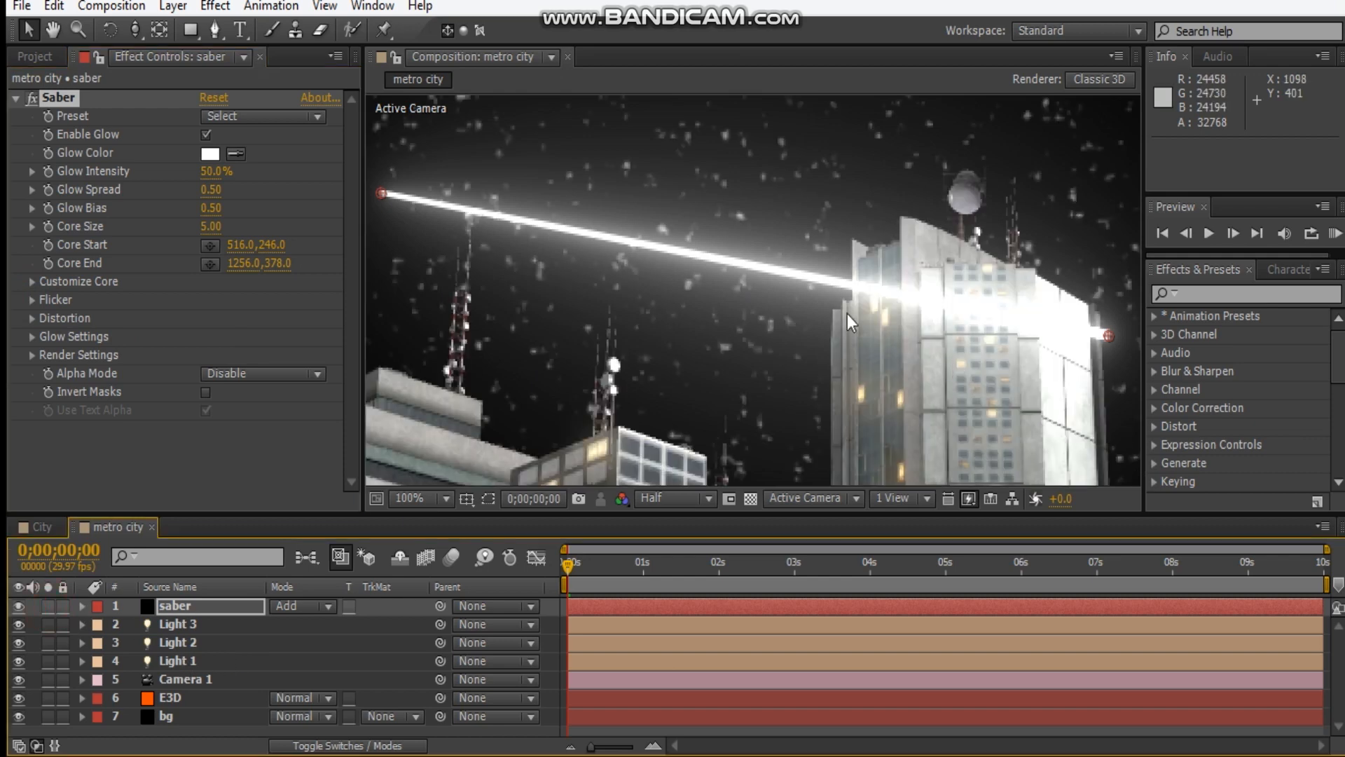
pyautogui.press(',')
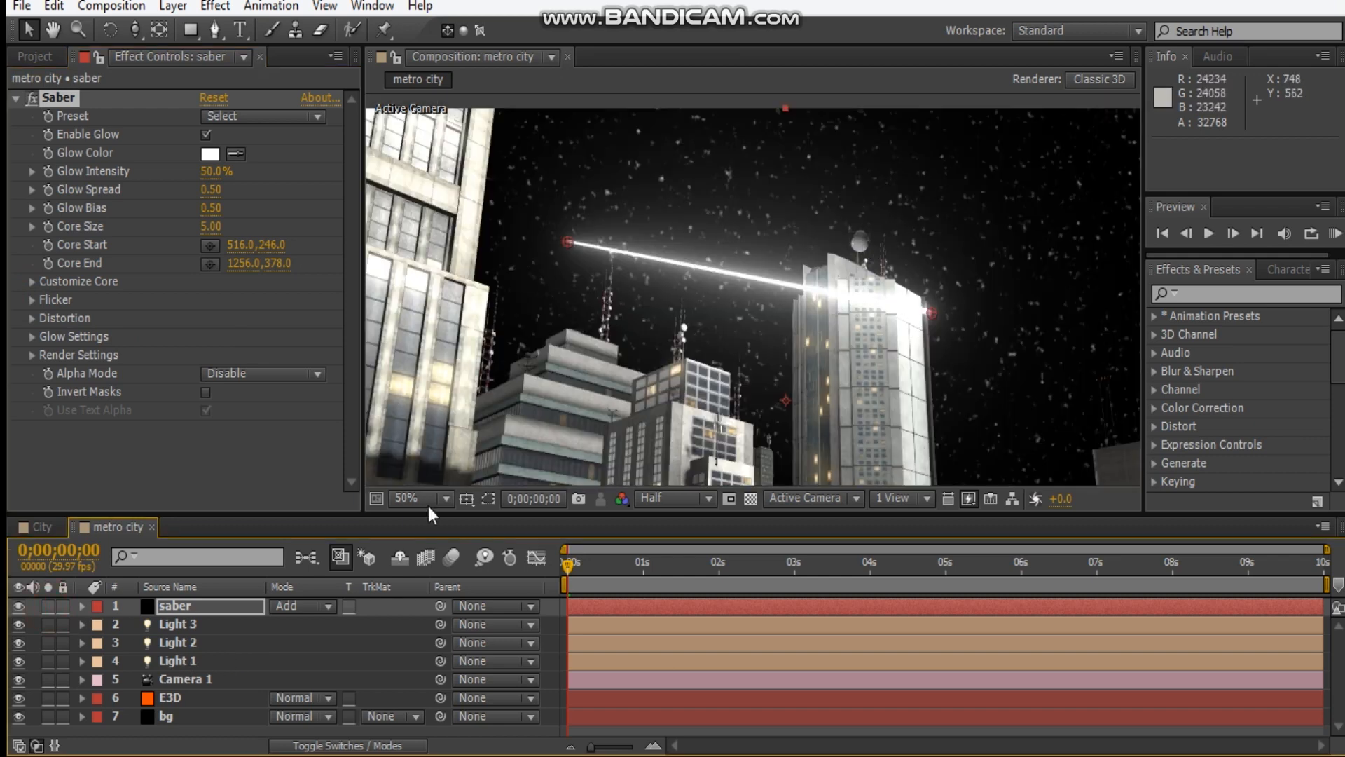
pyautogui.moveTo(225, 608); pyautogui.dragTo(192, 705)
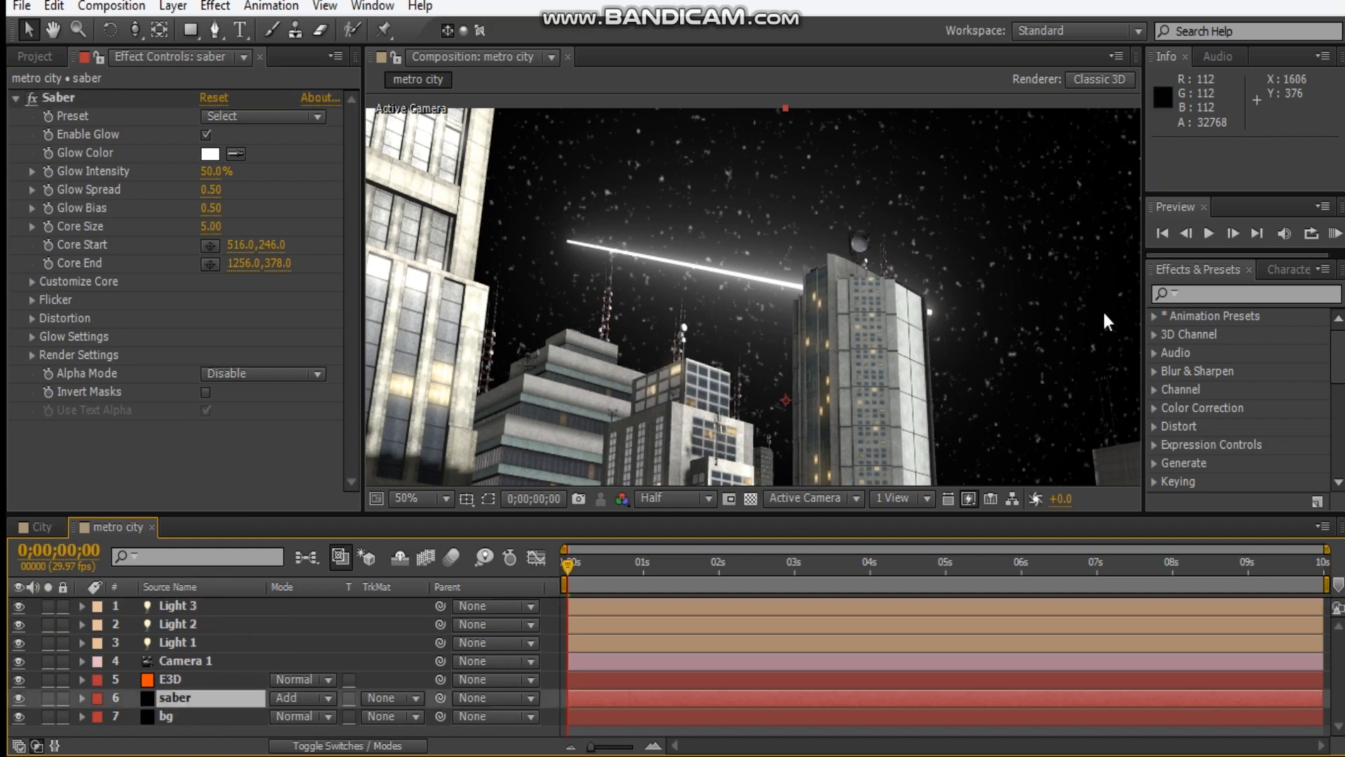
pyautogui.scroll(-2, 740, 283)
pyautogui.moveTo(708, 249); pyautogui.dragTo(769, 407)
pyautogui.scroll(2, 671, 204)
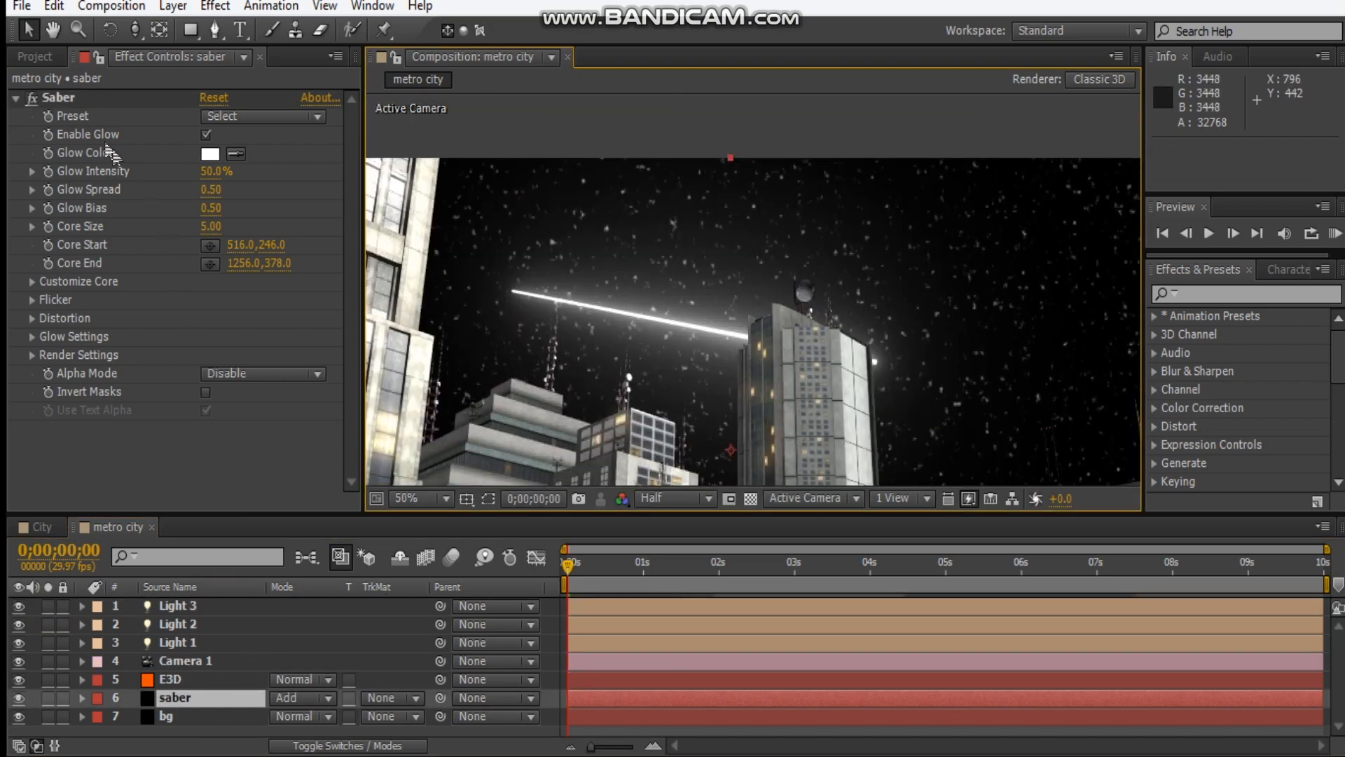
# Move the beam into the sky above the towers, from about 448, -46 to about 1002, 102, and deselect all layers.
pyautogui.click(70, 97)
pyautogui.moveTo(511, 292); pyautogui.dragTo(480, 143)
pyautogui.moveTo(876, 362); pyautogui.dragTo(751, 213)
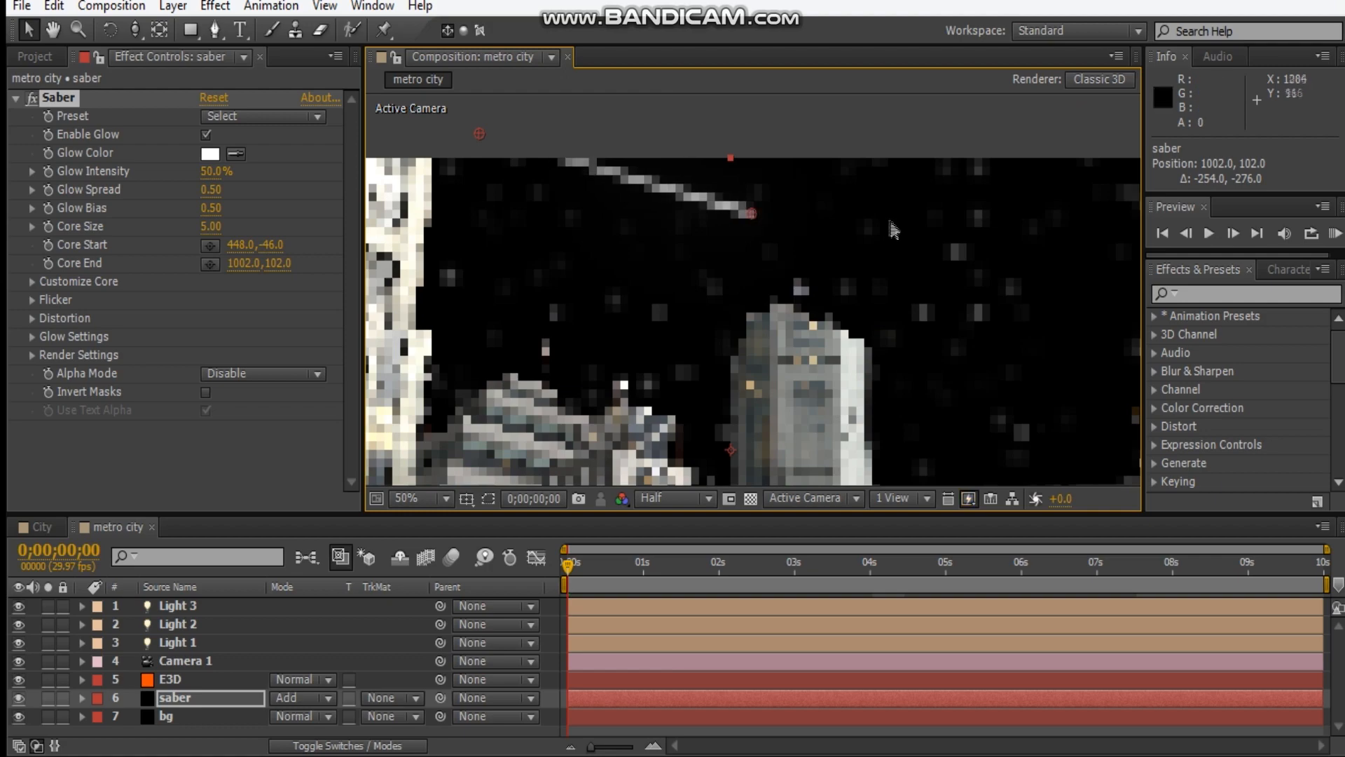
pyautogui.press(',')
pyautogui.click(789, 328)
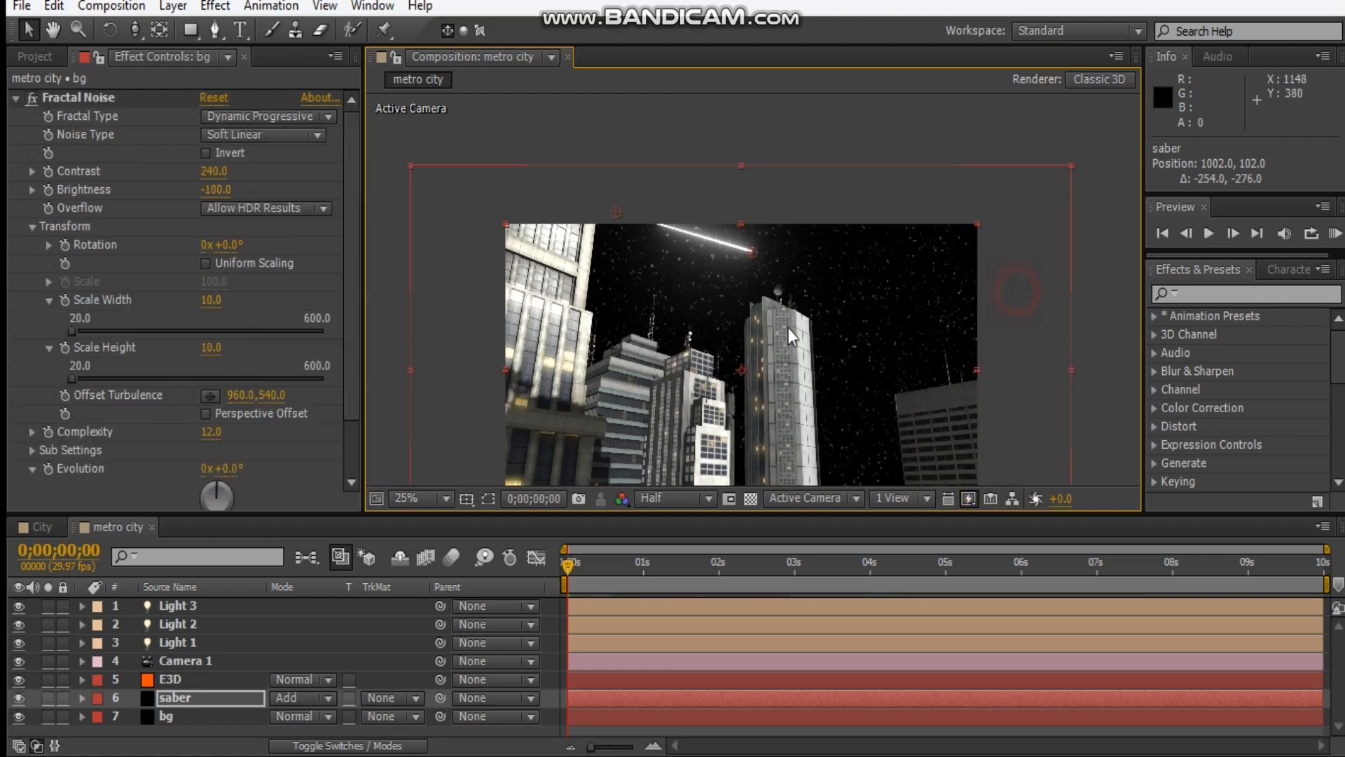
pyautogui.moveTo(813, 323); pyautogui.dragTo(823, 254)
pyautogui.click(1113, 242)
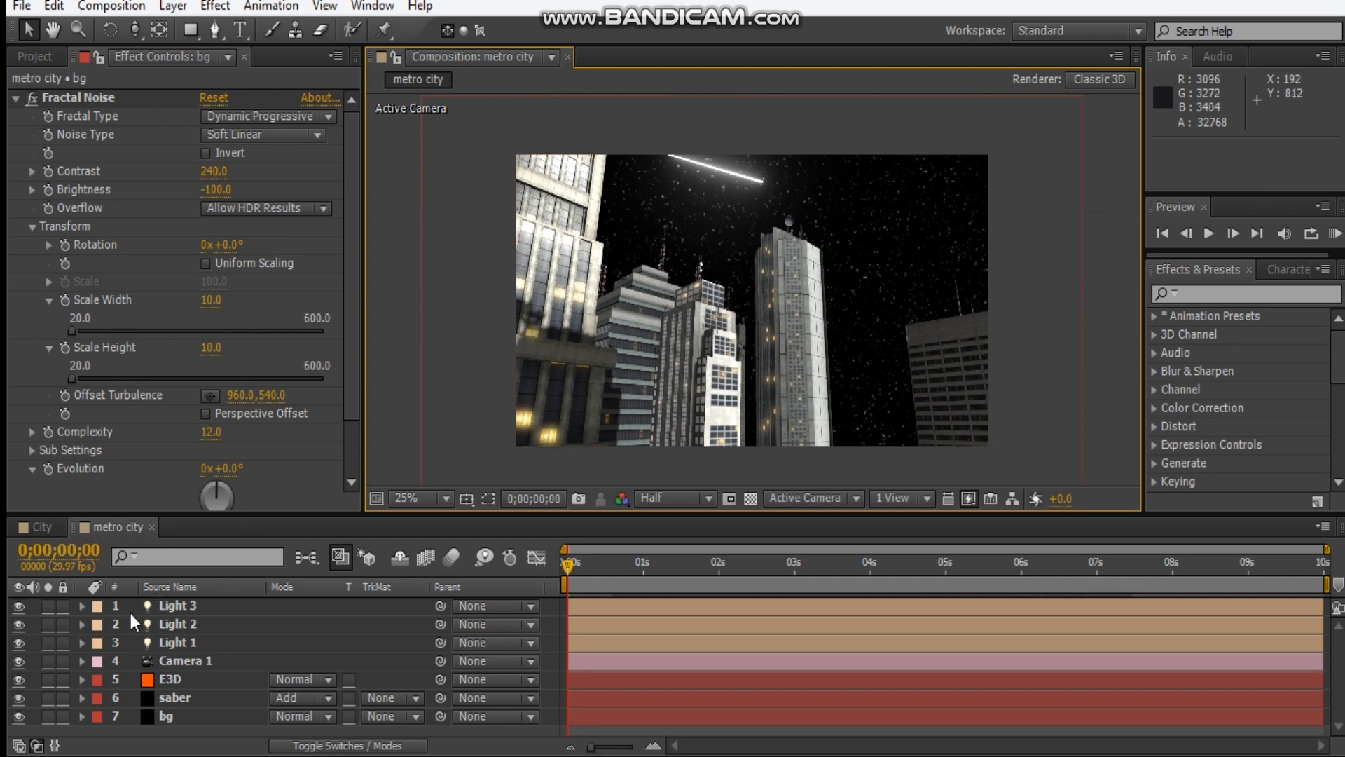
pyautogui.click(111, 526)
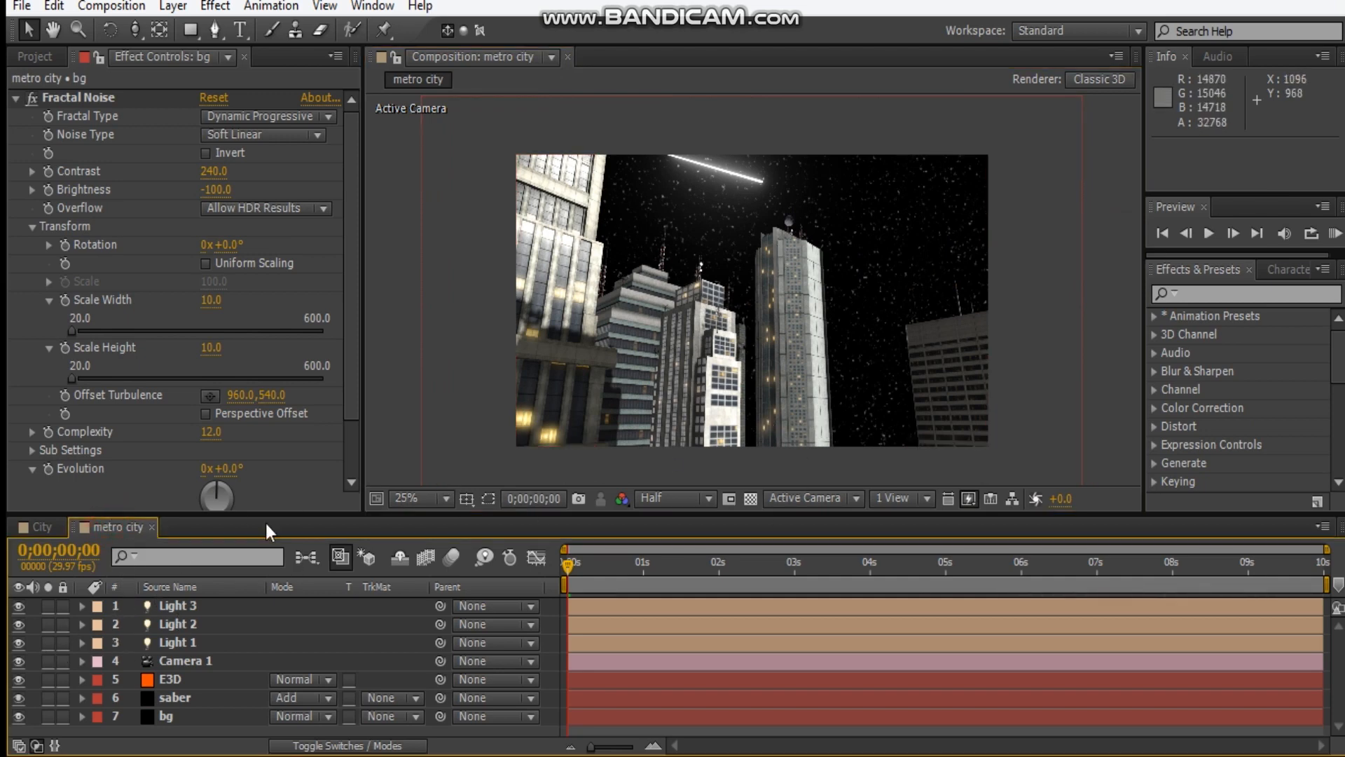
# Create an adjustment layer above all other layers and name it CC.
pyautogui.hotkey('ctrl', 'alt', 'y')
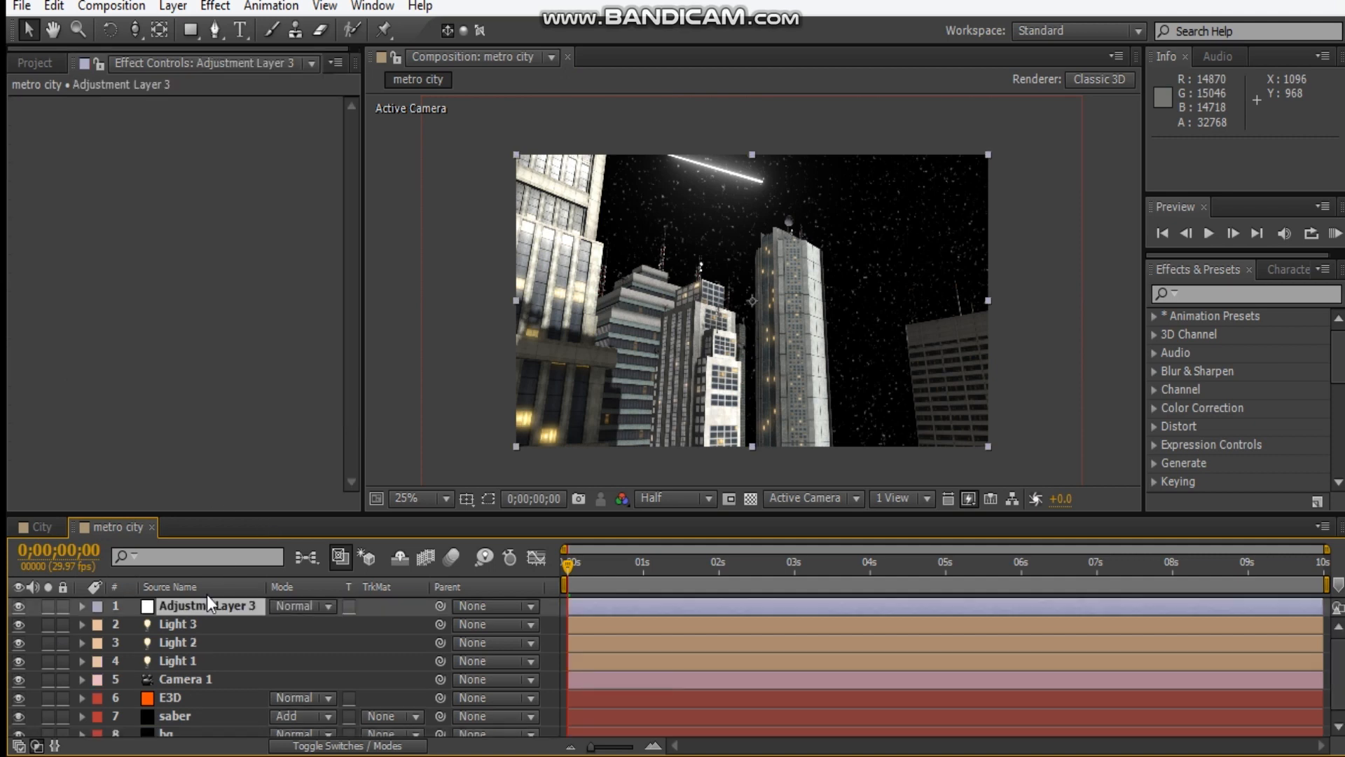
pyautogui.click(202, 611)
pyautogui.press('Return')
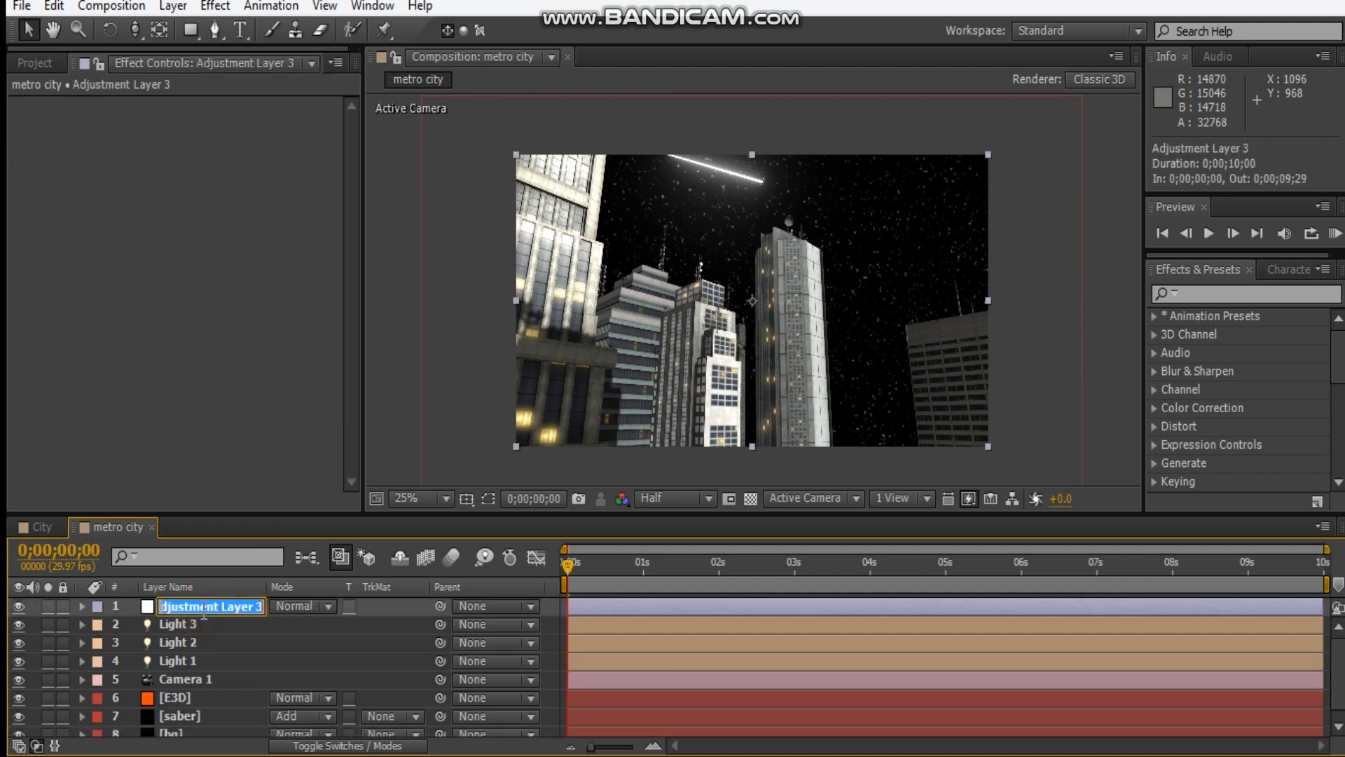
pyautogui.write('CC')
pyautogui.press('Return')
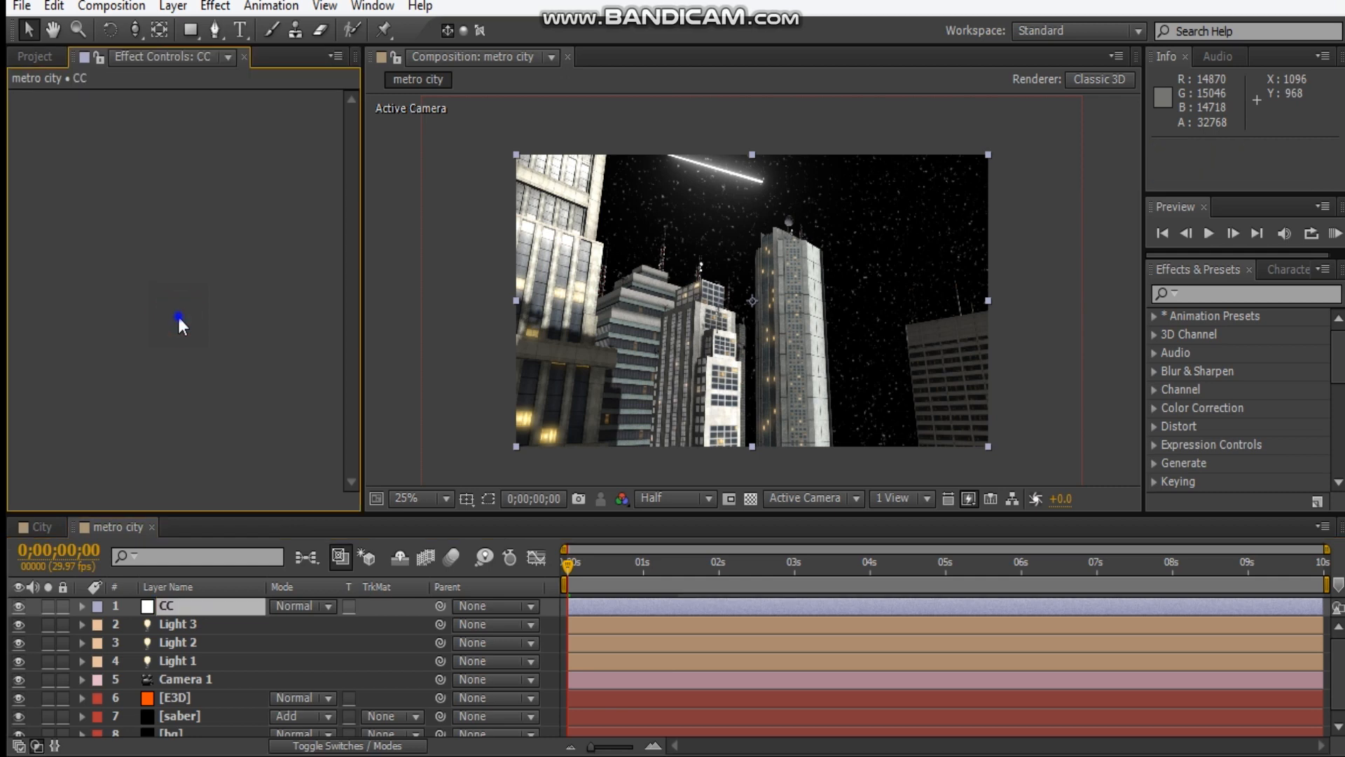
# Apply the Tint and Curves color correction effects to the CC adjustment layer.
pyautogui.rightClick(178, 316)
pyautogui.moveTo(292, 266)
pyautogui.click(501, 736)
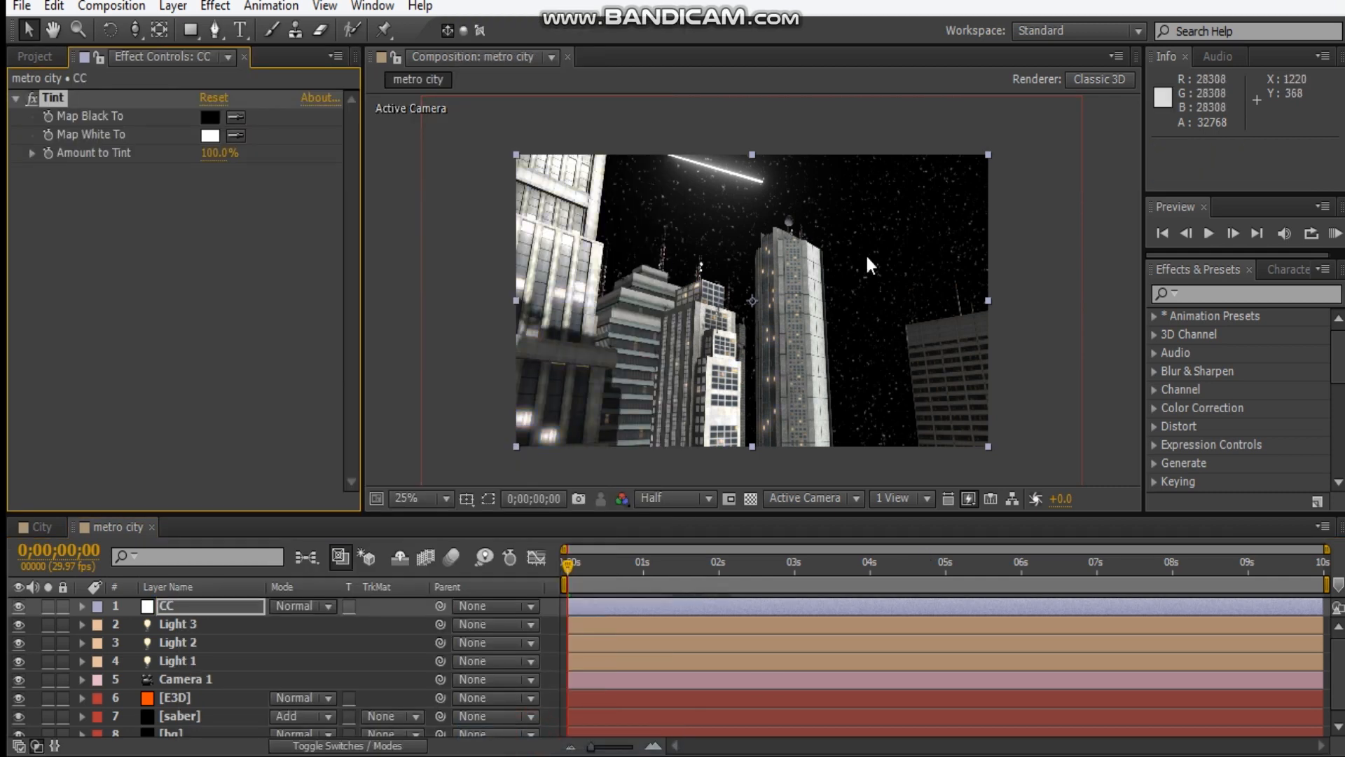
pyautogui.click(97, 274)
pyautogui.rightClick(123, 256)
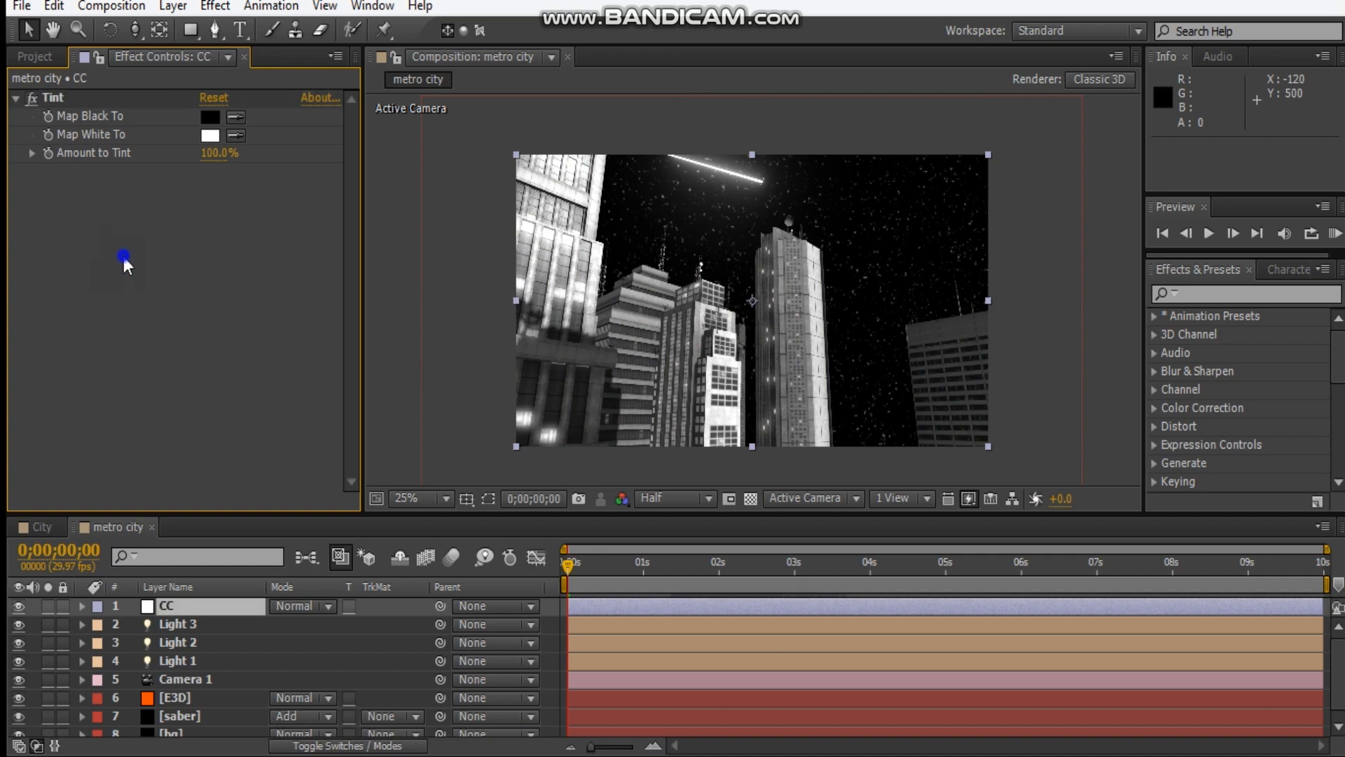
pyautogui.moveTo(203, 265)
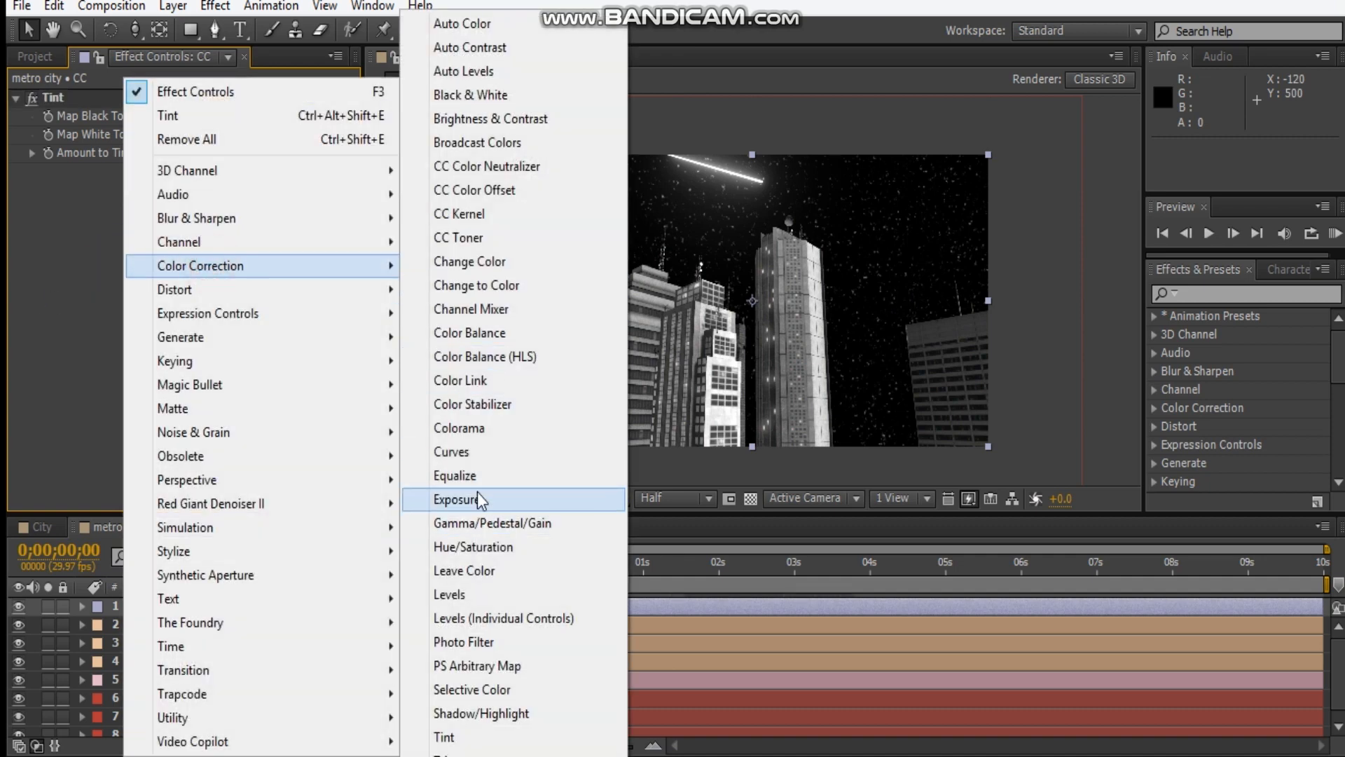
pyautogui.click(480, 451)
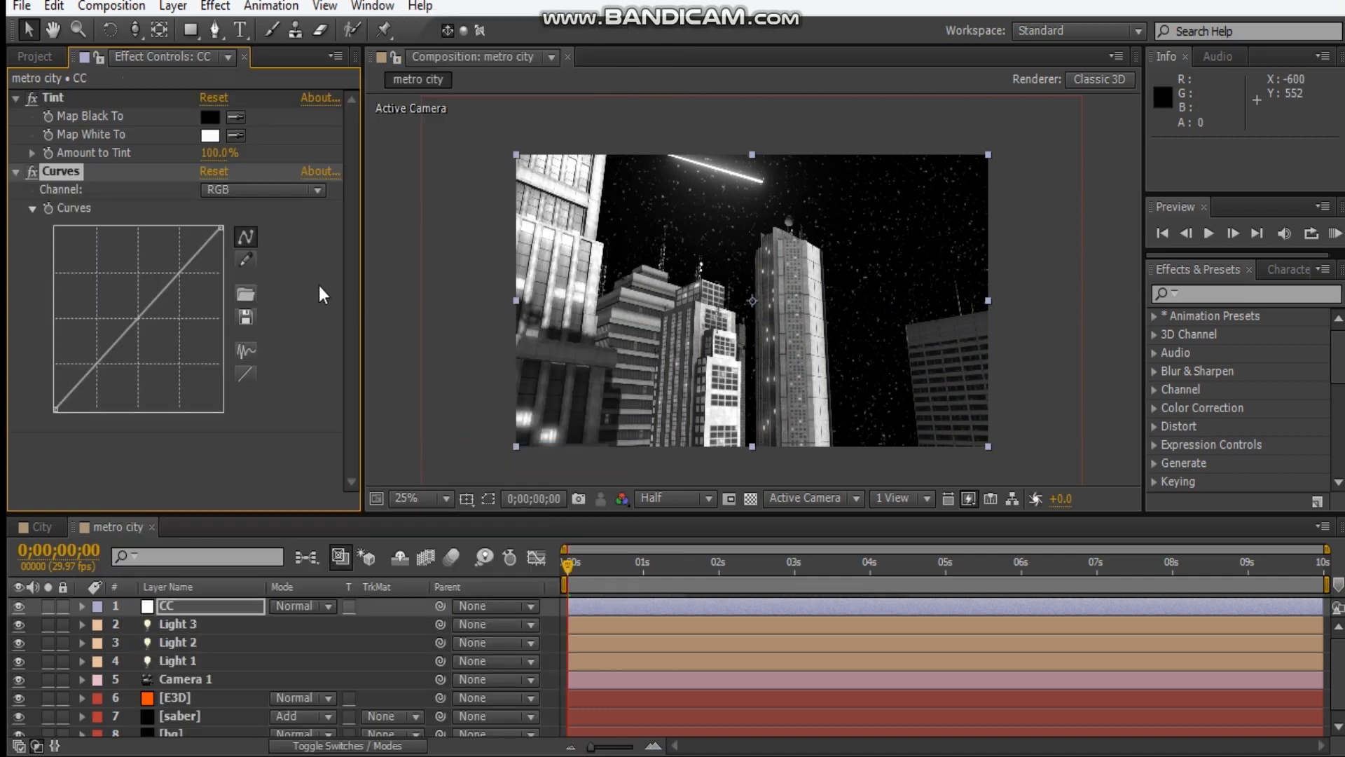
# Darken the image with the CC layer's RGB curve by lowering its white end and pulling the midtones well down.
pyautogui.click(220, 228)
pyautogui.moveTo(220, 229); pyautogui.dragTo(217, 275)
pyautogui.moveTo(133, 348); pyautogui.dragTo(142, 368)
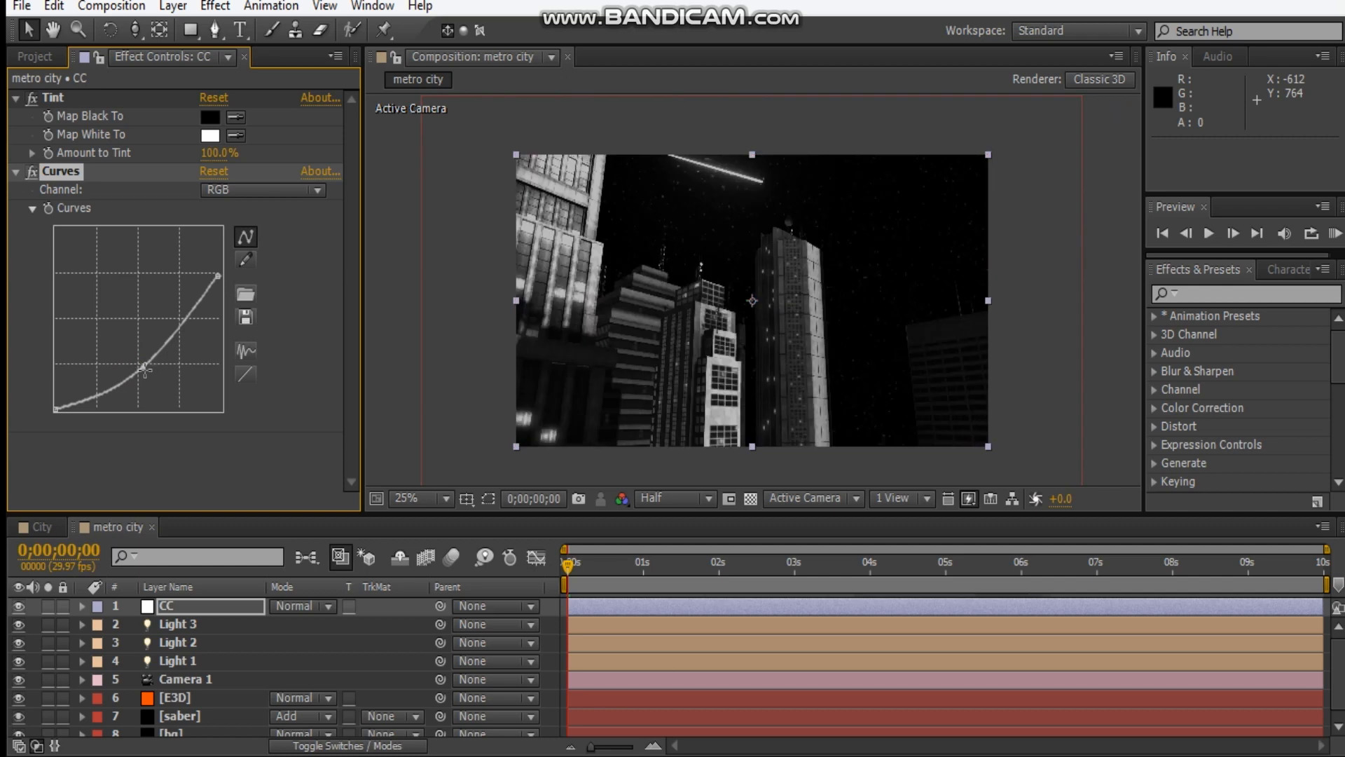
pyautogui.moveTo(140, 371); pyautogui.dragTo(115, 390)
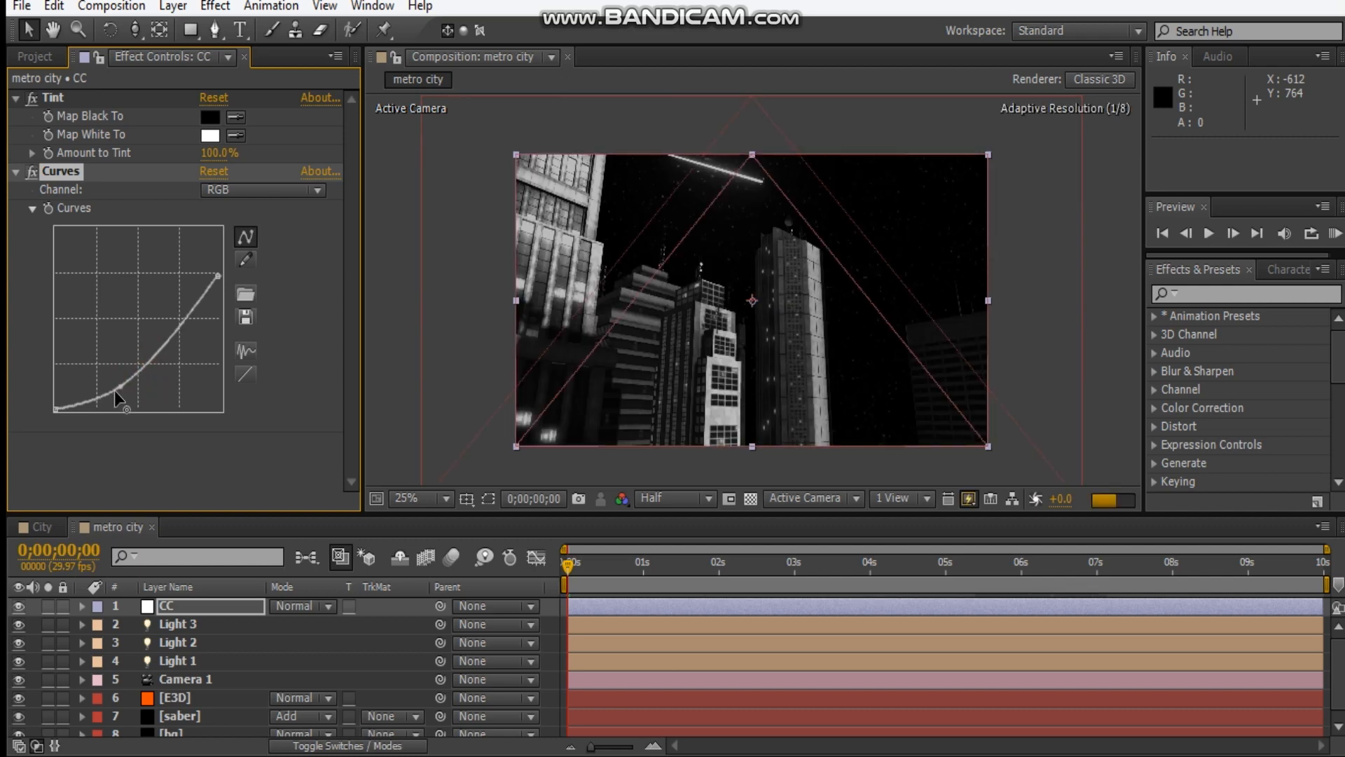
pyautogui.click(159, 342)
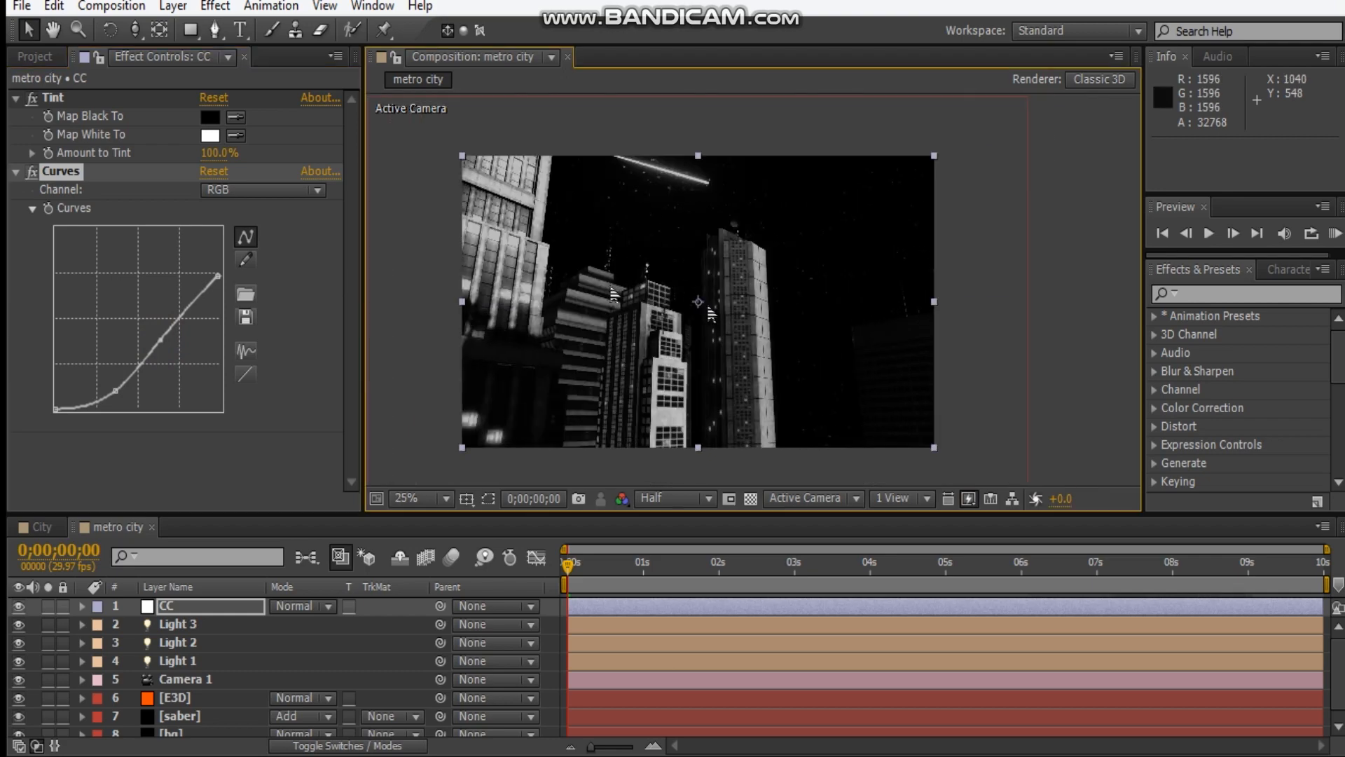
pyautogui.moveTo(229, 290); pyautogui.dragTo(228, 294)
pyautogui.moveTo(161, 342); pyautogui.dragTo(166, 347)
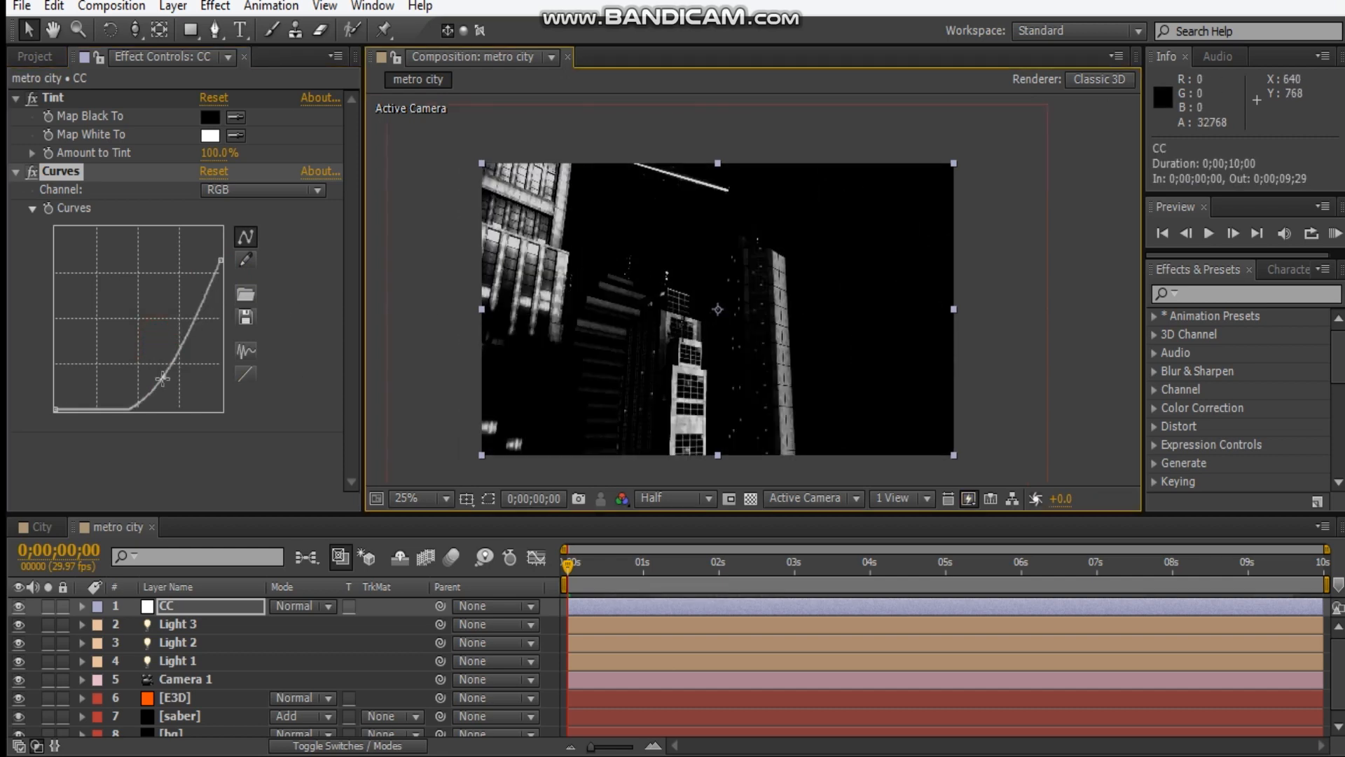
pyautogui.moveTo(163, 379); pyautogui.dragTo(156, 367)
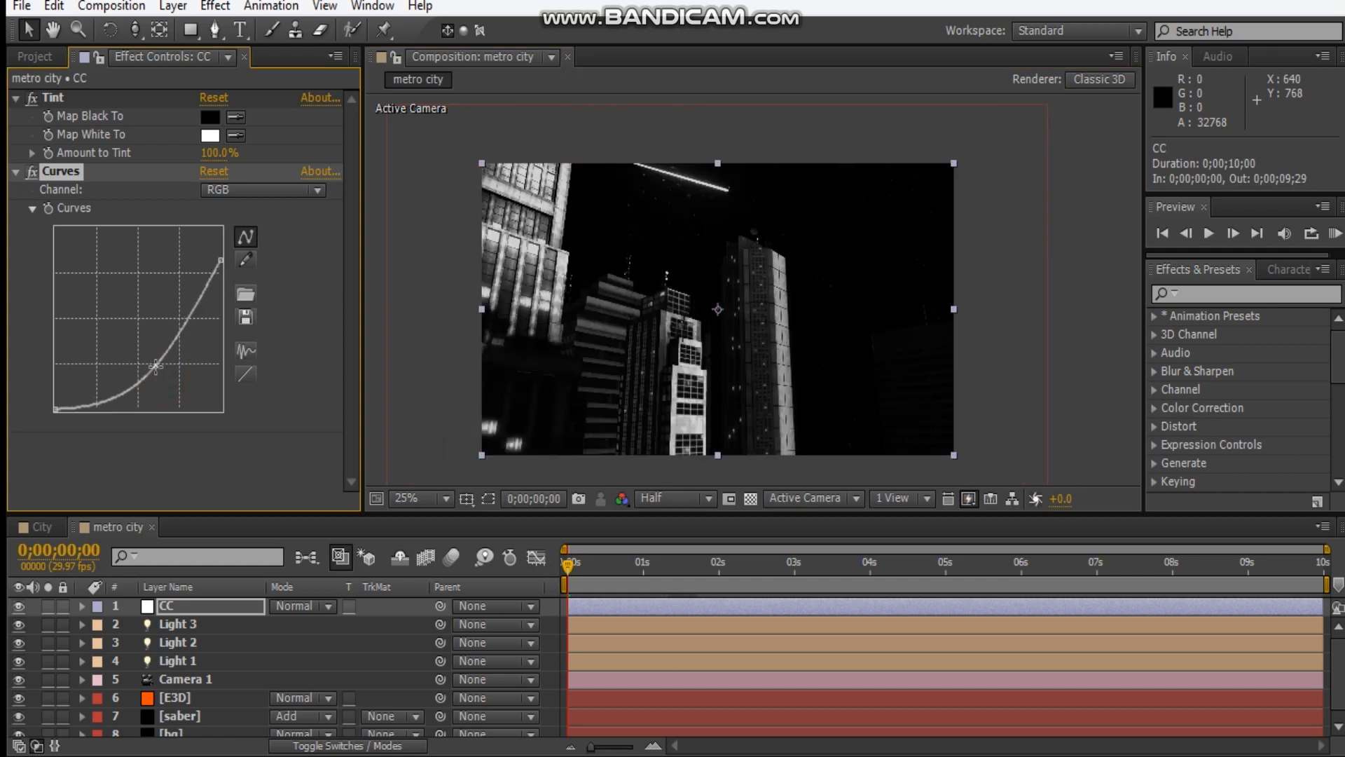
# Add a Curves effect to the E3D layer and shape an S-curve with darker shadows and slightly lifted highlights.
pyautogui.click(1065, 241)
pyautogui.click(446, 499)
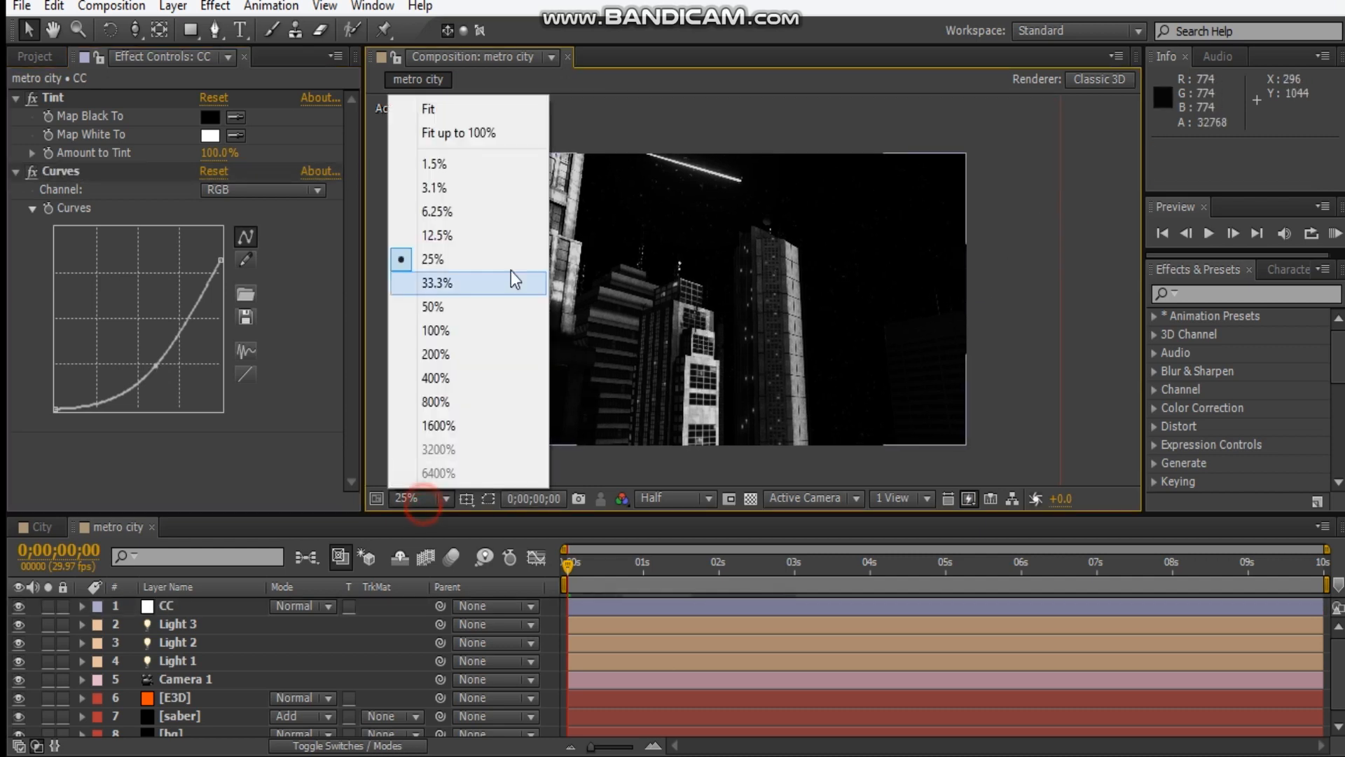
pyautogui.click(443, 113)
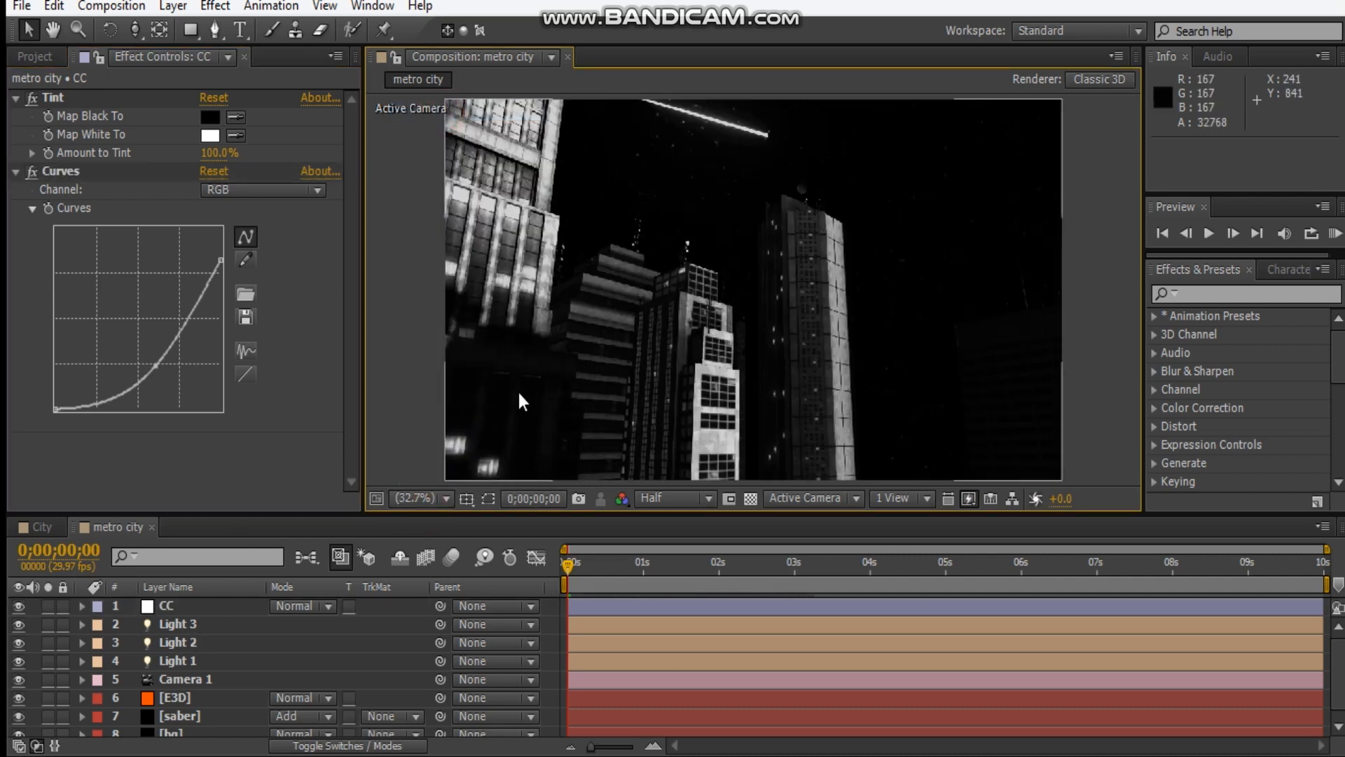
pyautogui.click(200, 607)
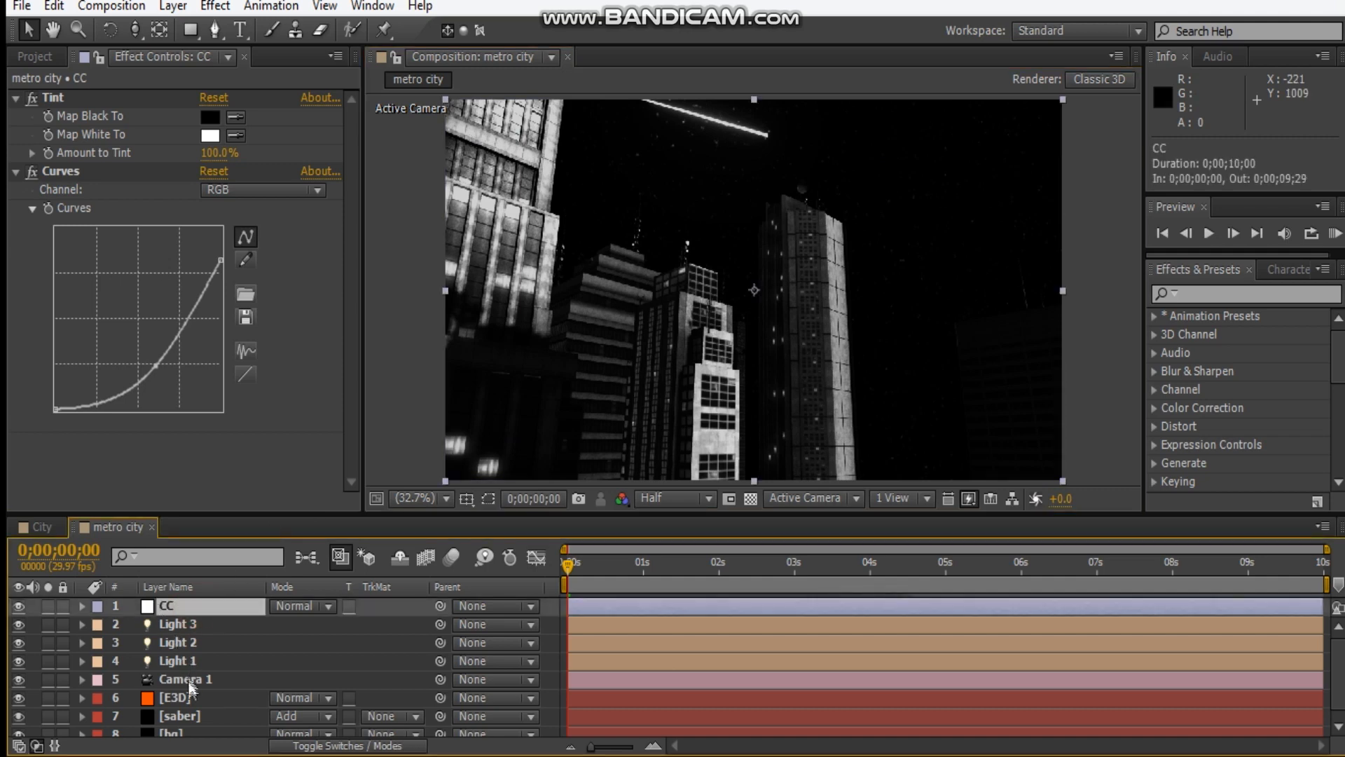
pyautogui.click(197, 701)
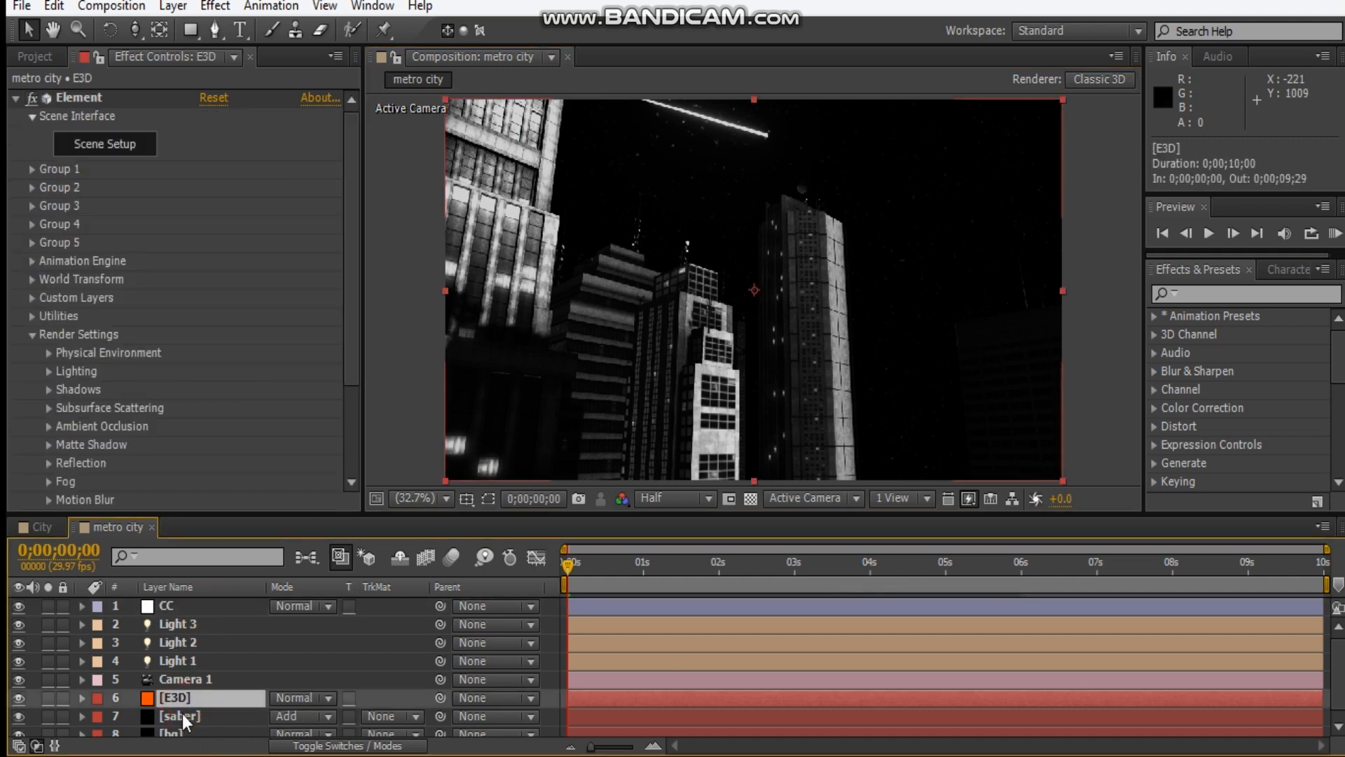
pyautogui.click(17, 99)
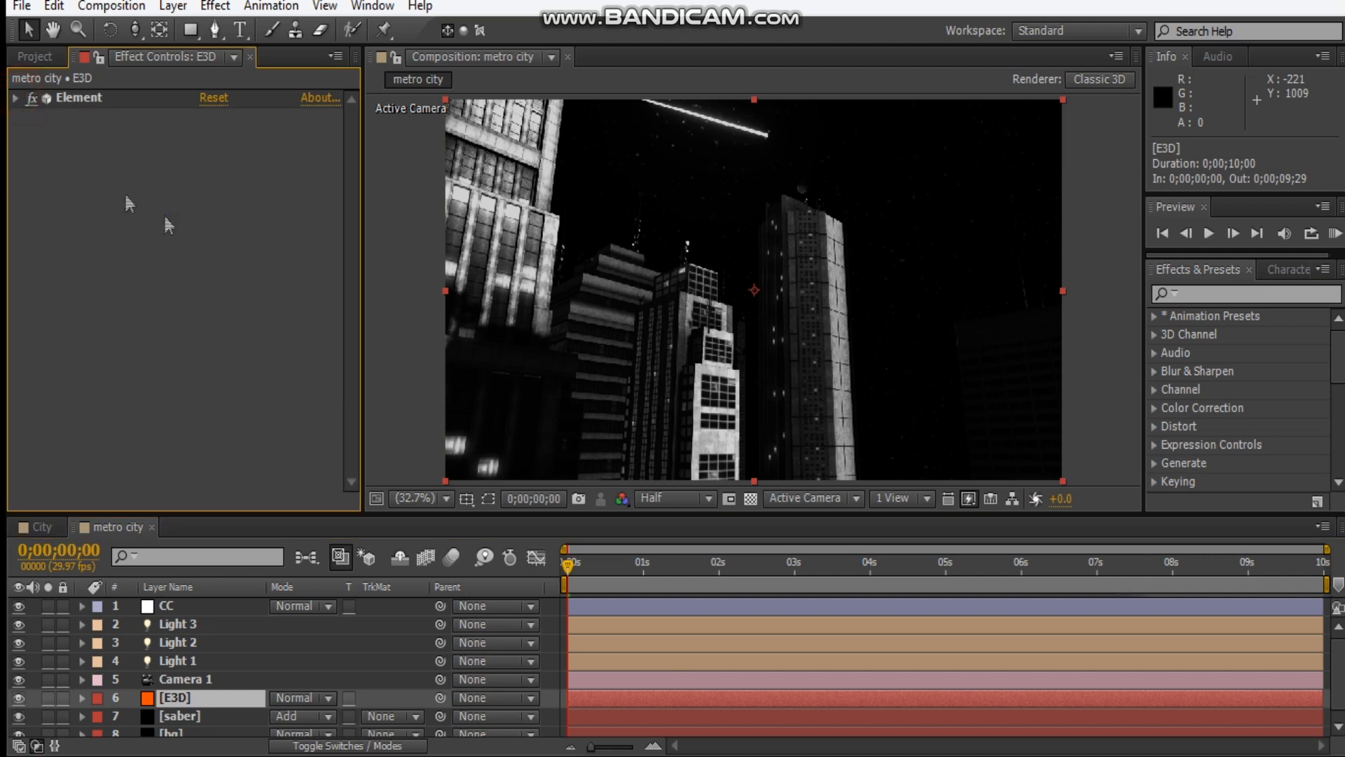
pyautogui.rightClick(165, 204)
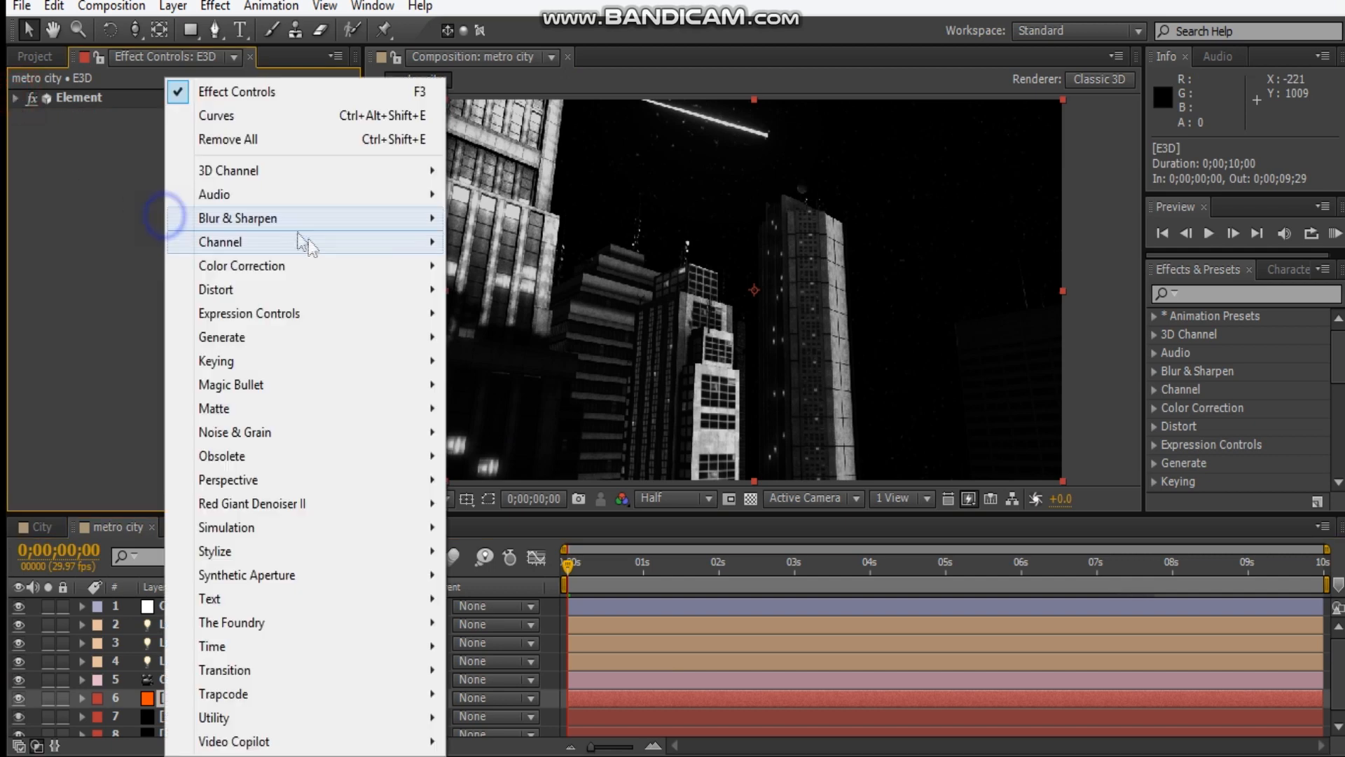
pyautogui.click(241, 117)
pyautogui.moveTo(131, 310); pyautogui.dragTo(131, 315)
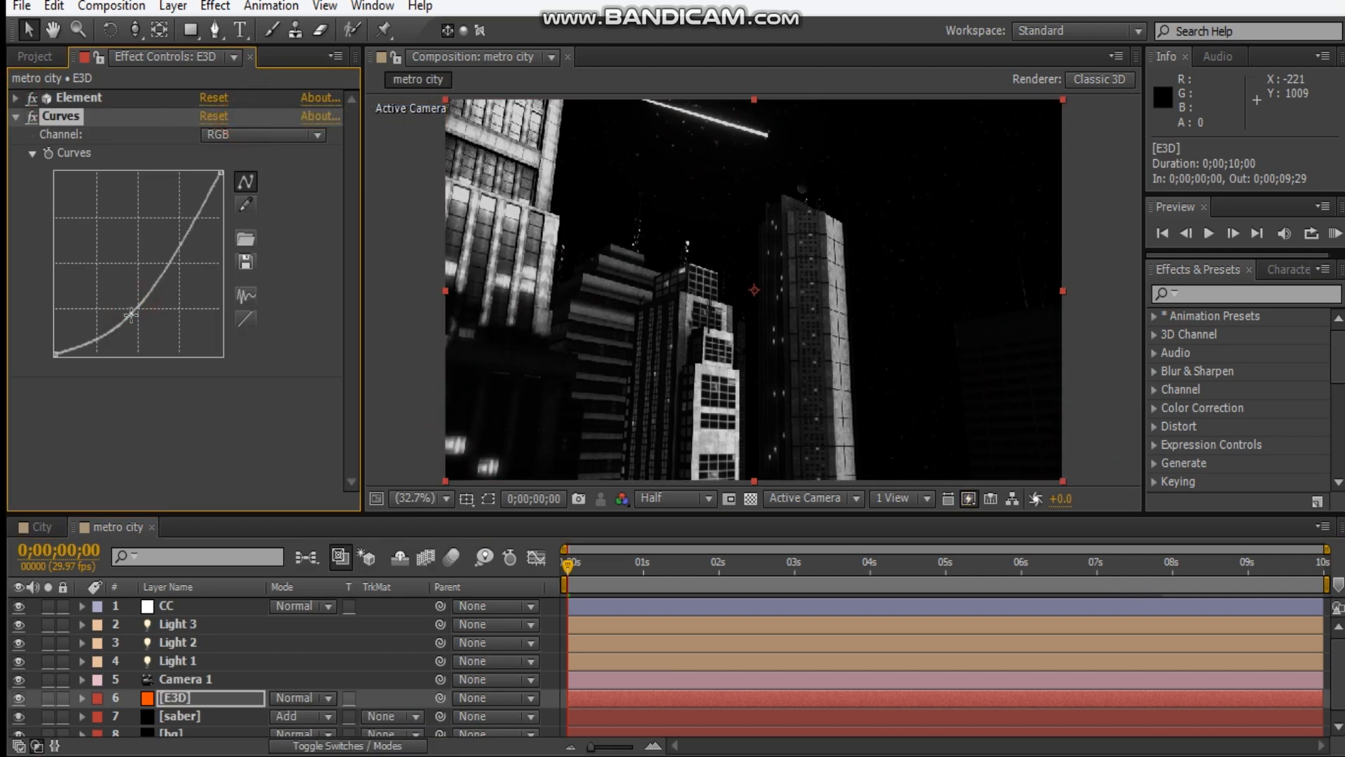
pyautogui.moveTo(177, 250); pyautogui.dragTo(175, 242)
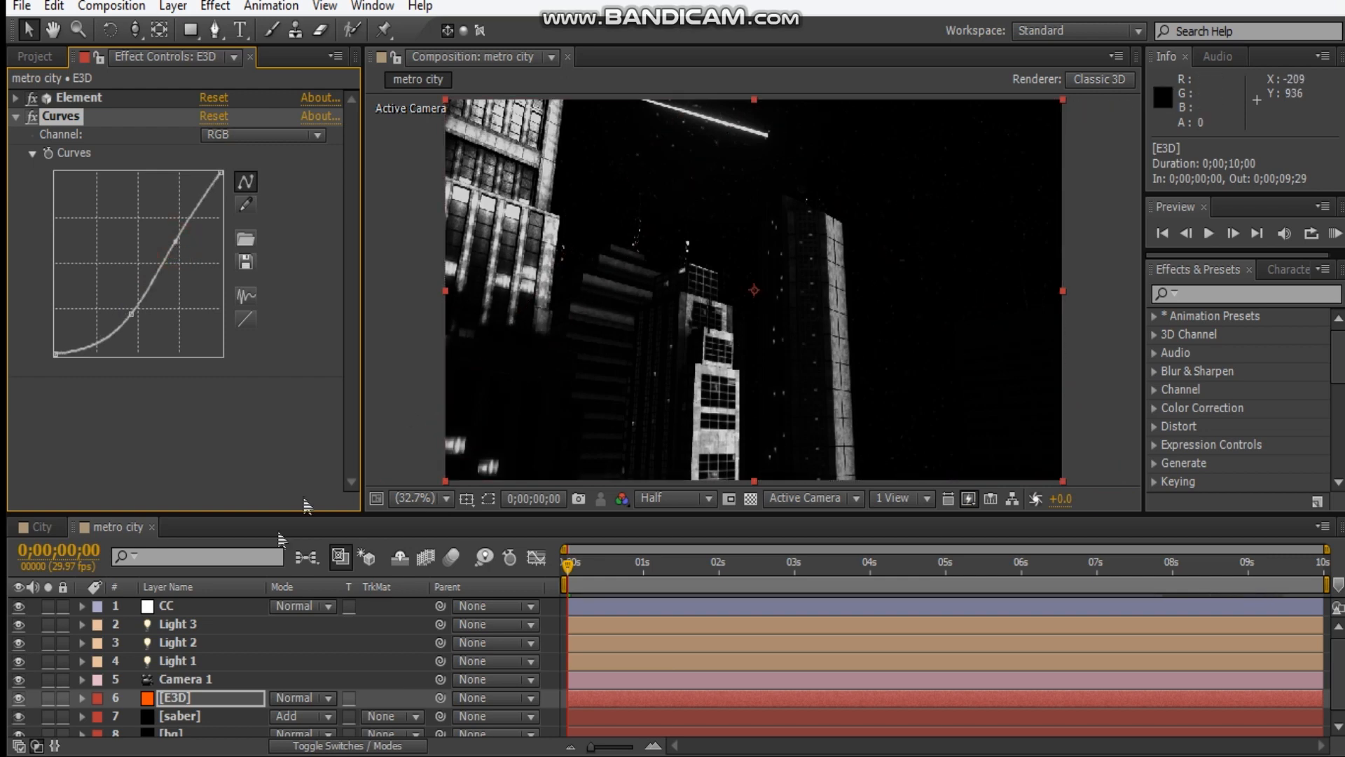
# Brighten the CC layer's RGB curve by raising its midtone point and returning the white end to the maximum.
pyautogui.click(184, 607)
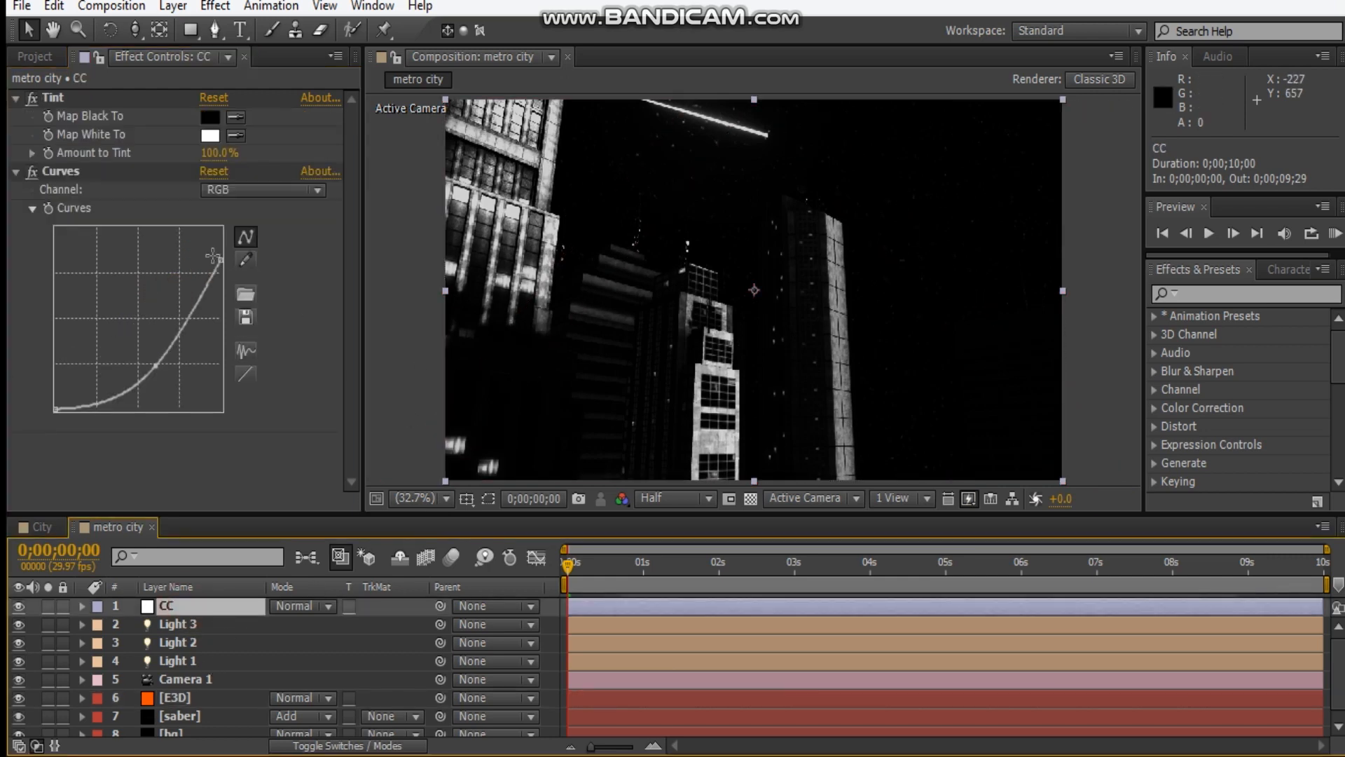
pyautogui.moveTo(149, 360); pyautogui.dragTo(145, 346)
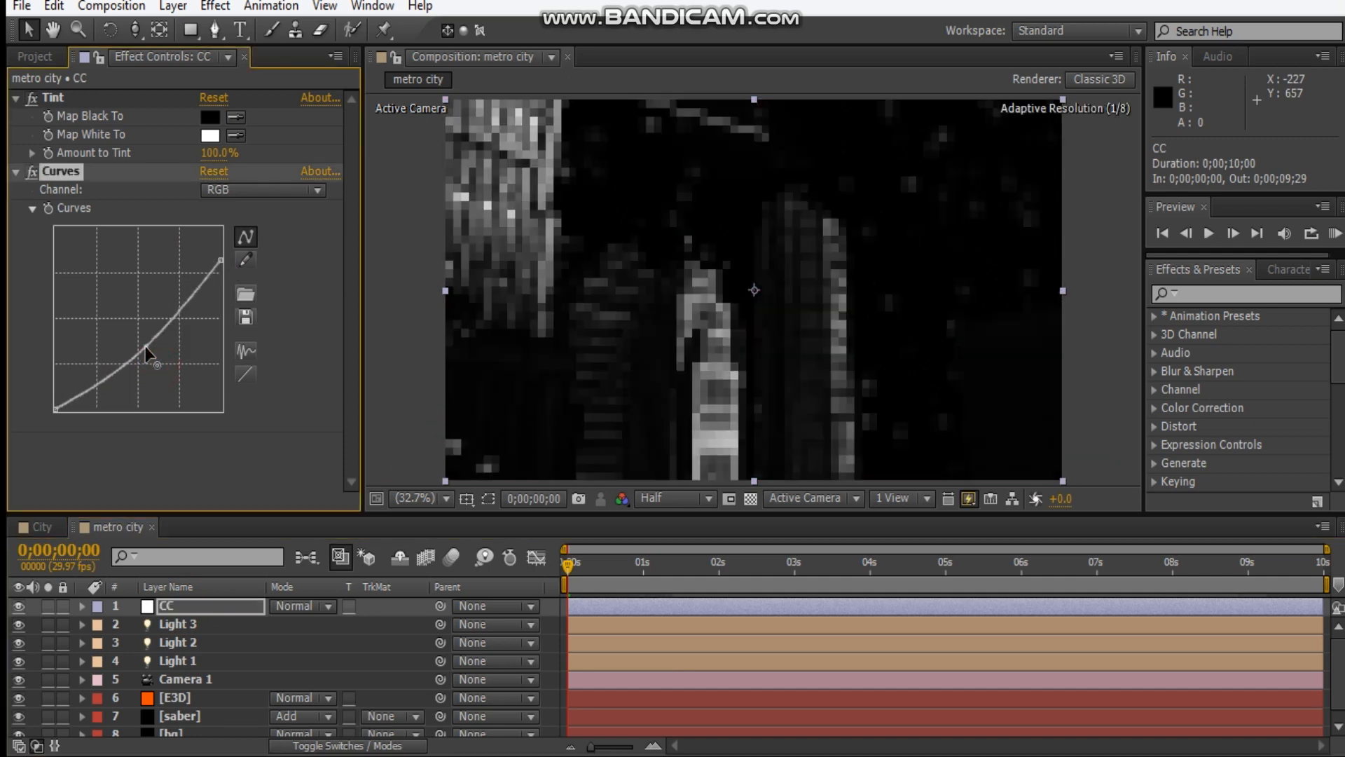
pyautogui.moveTo(222, 255); pyautogui.dragTo(231, 207)
pyautogui.click(1099, 230)
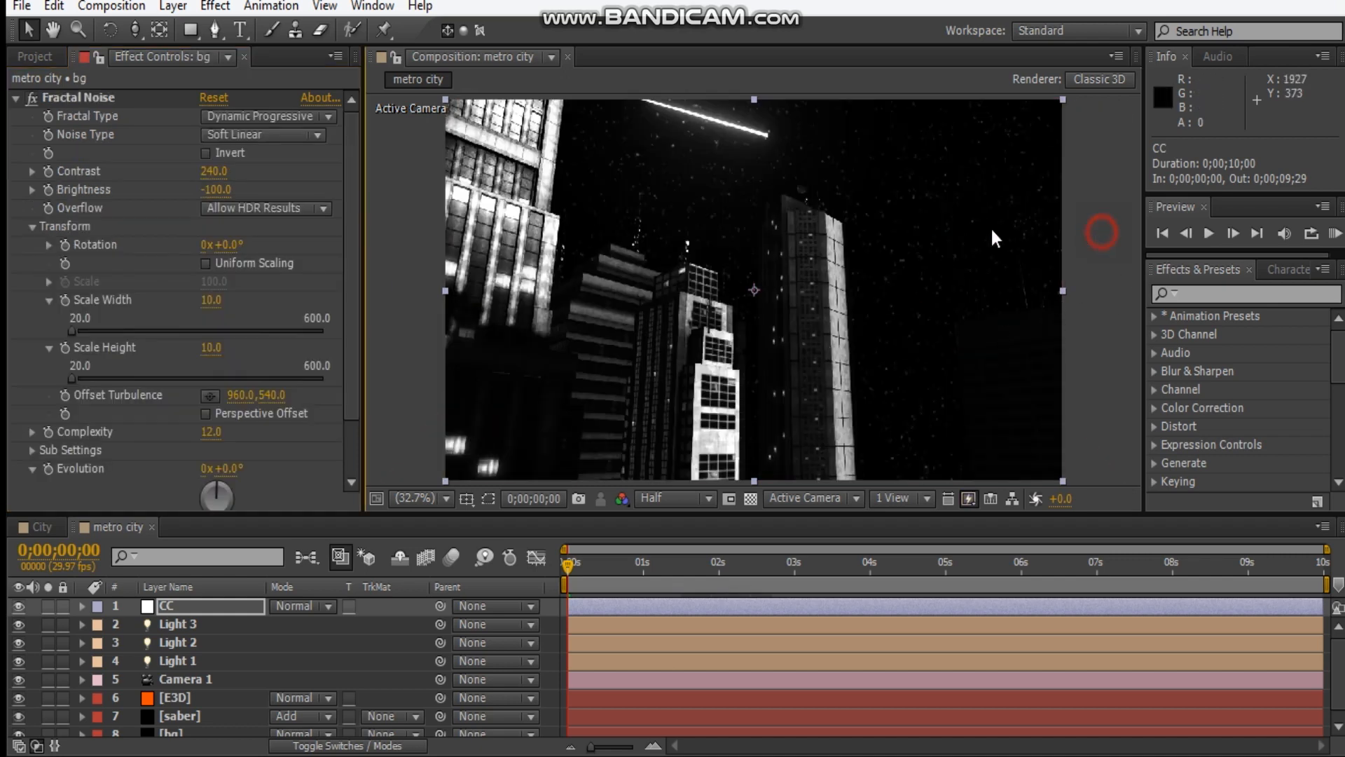
pyautogui.scroll(4, 697, 123)
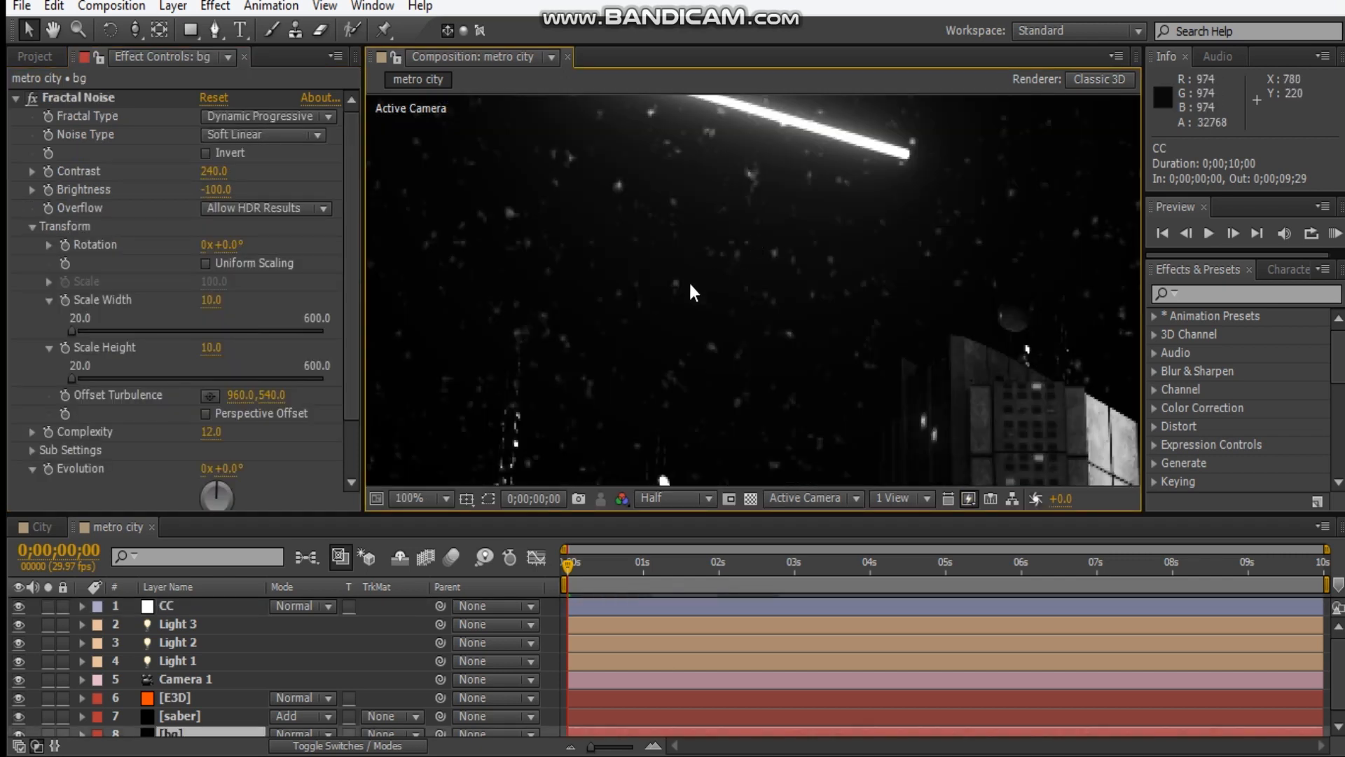
pyautogui.scroll(-4, 778, 263)
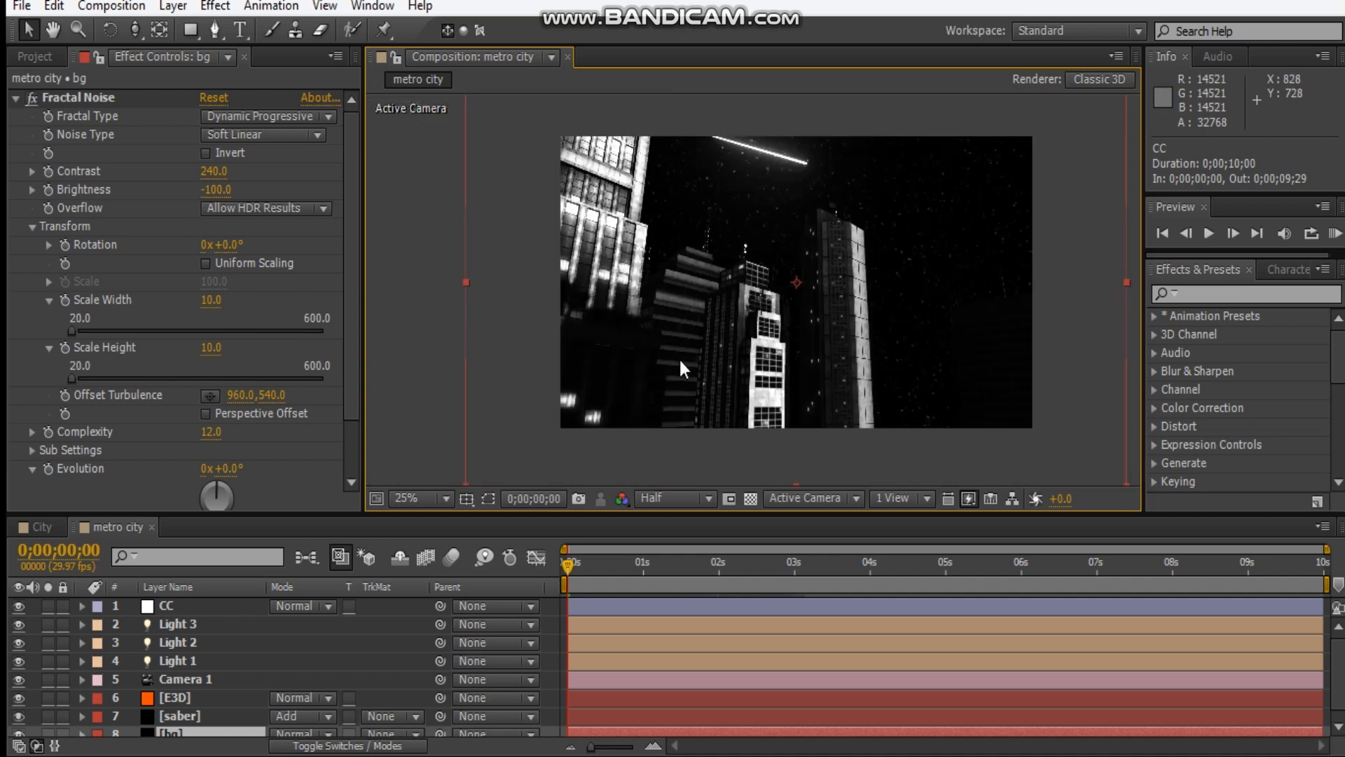
# Select the E3D layer and collapse its Curves effect settings.
pyautogui.click(191, 698)
pyautogui.click(16, 115)
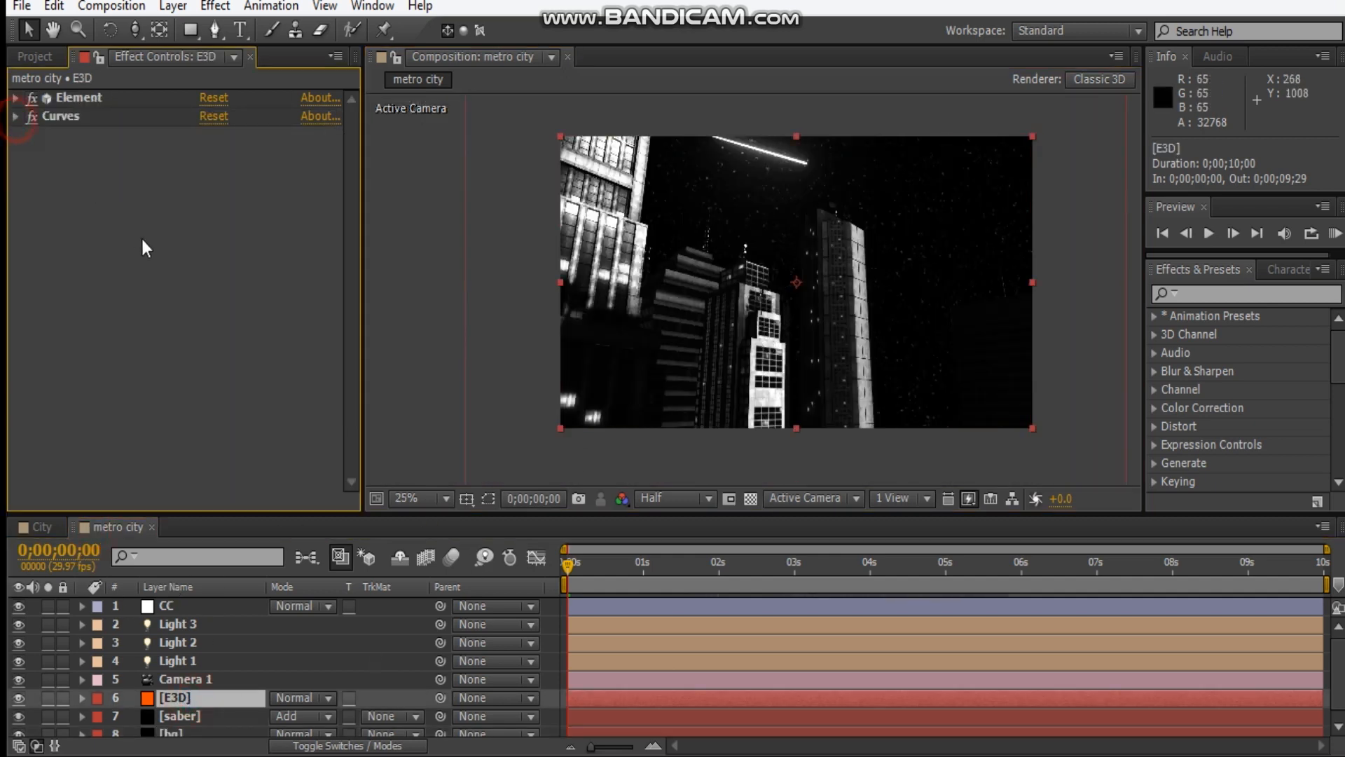
# Try a Gaussian Blur effect on the E3D layer and remove it.
pyautogui.rightClick(146, 238)
pyautogui.click(266, 226)
pyautogui.click(488, 479)
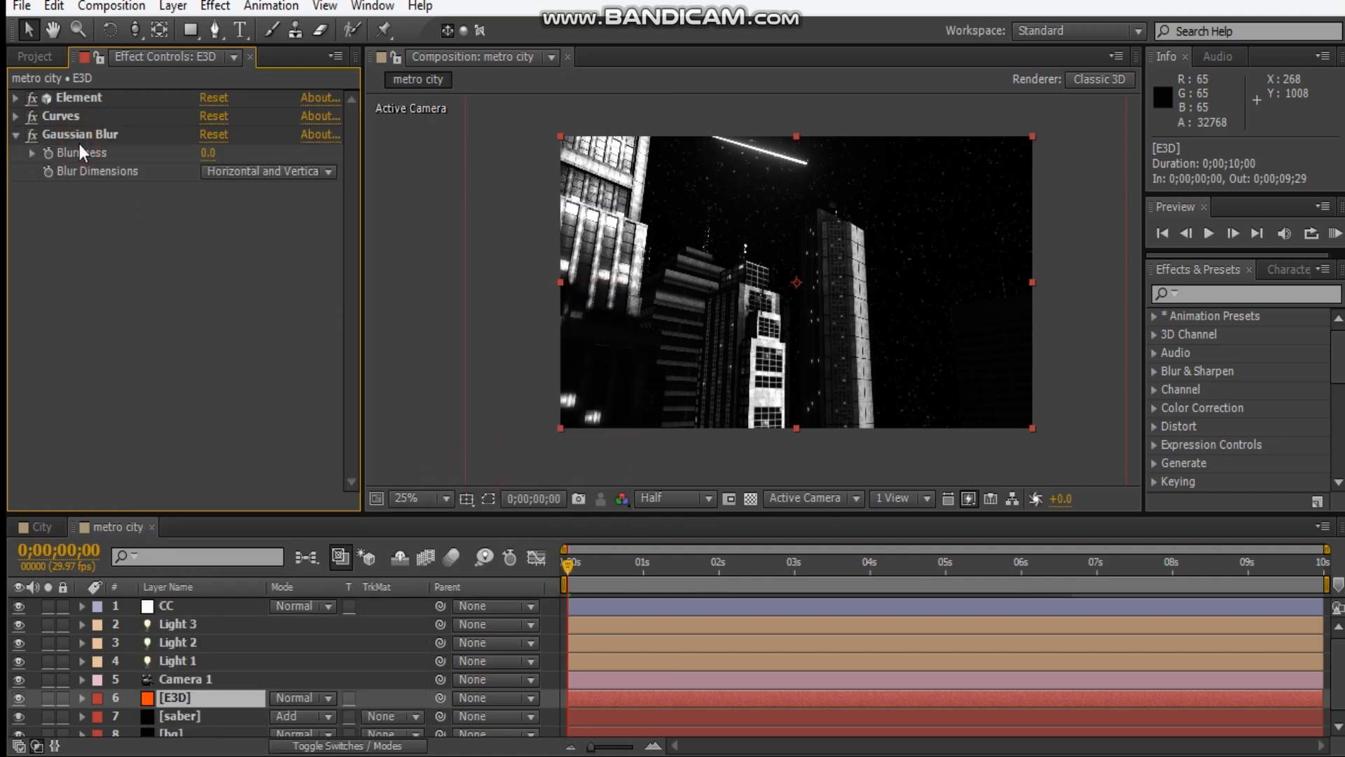
pyautogui.click(84, 139)
pyautogui.press('Delete')
# Apply Fast Blur to the E3D layer with Blurriness 1.0 and Repeat Edge Pixels enabled, and collapse its settings.
pyautogui.rightClick(157, 270)
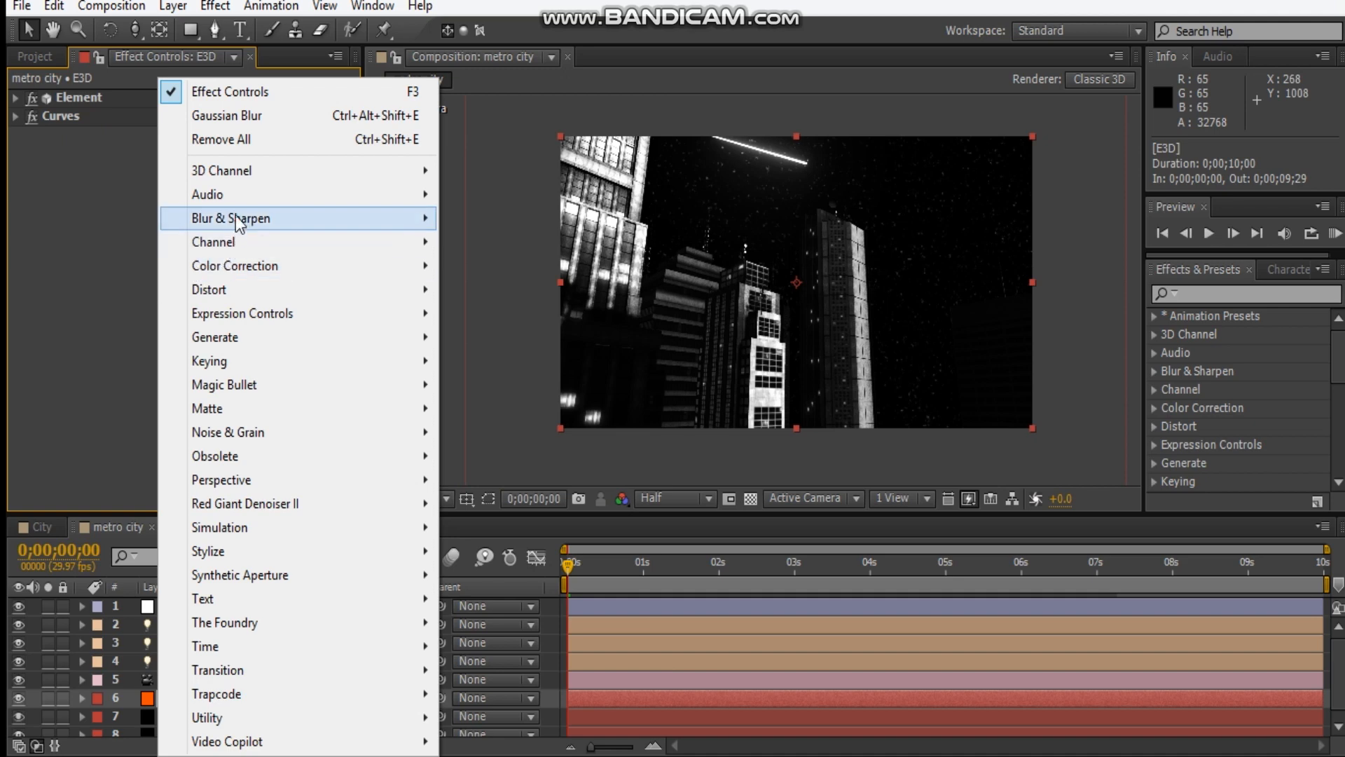
pyautogui.moveTo(427, 217)
pyautogui.click(520, 462)
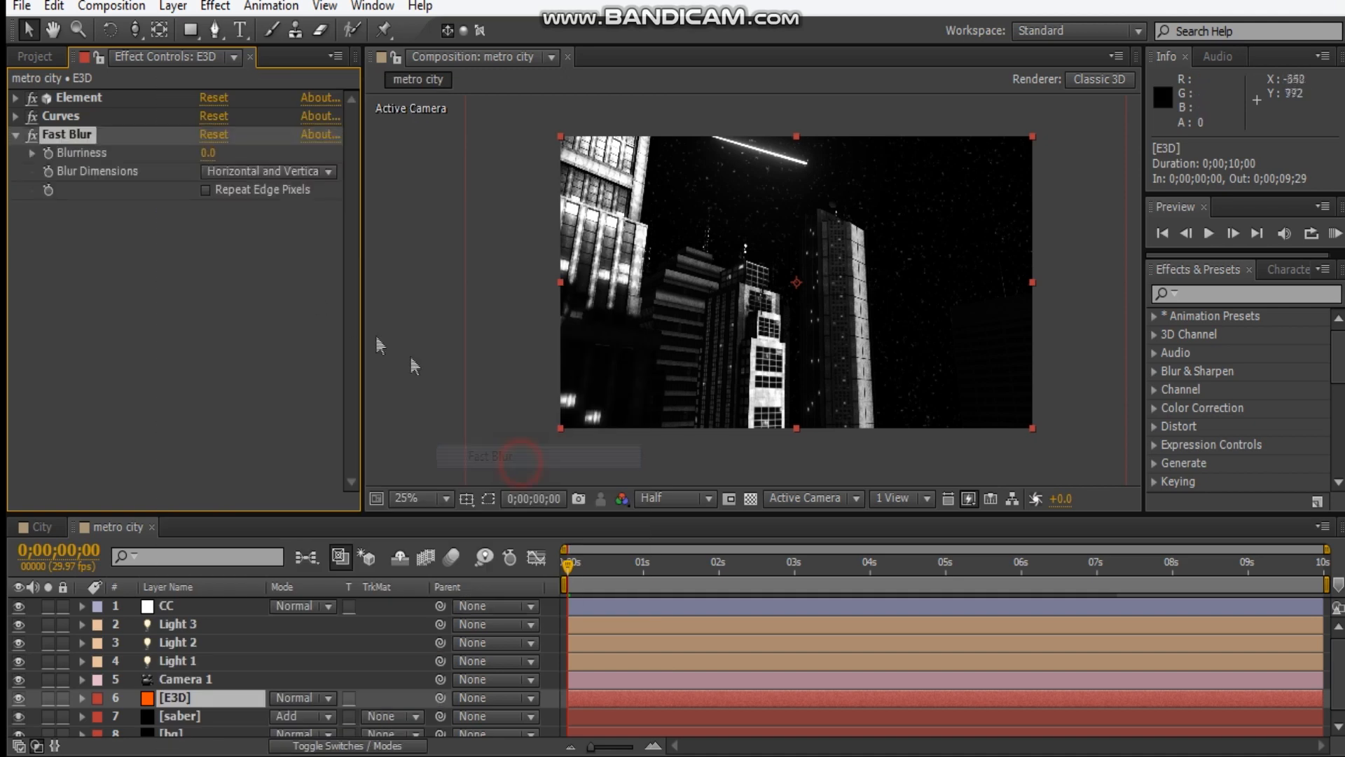
pyautogui.click(209, 160)
pyautogui.write('1')
pyautogui.press('Return')
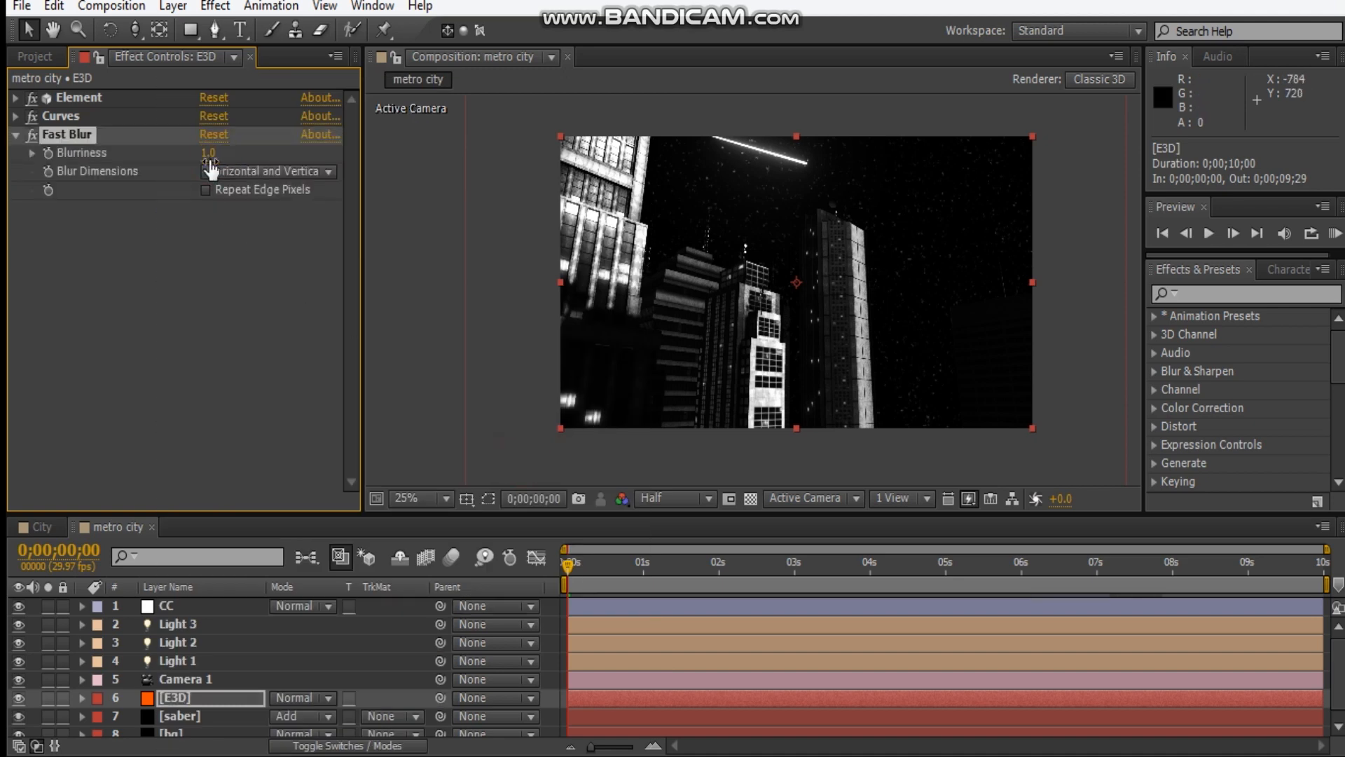
pyautogui.scroll(1, 768, 277)
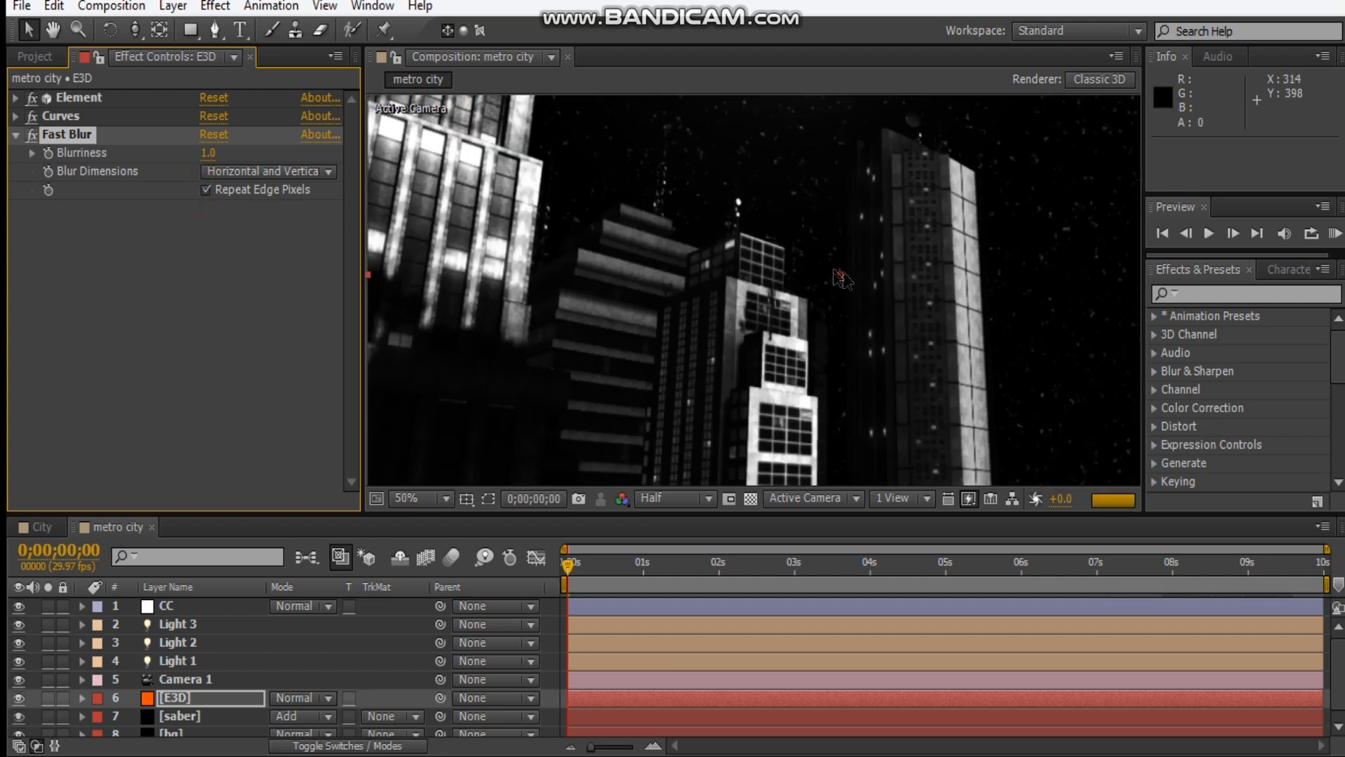
pyautogui.scroll(-1, 819, 325)
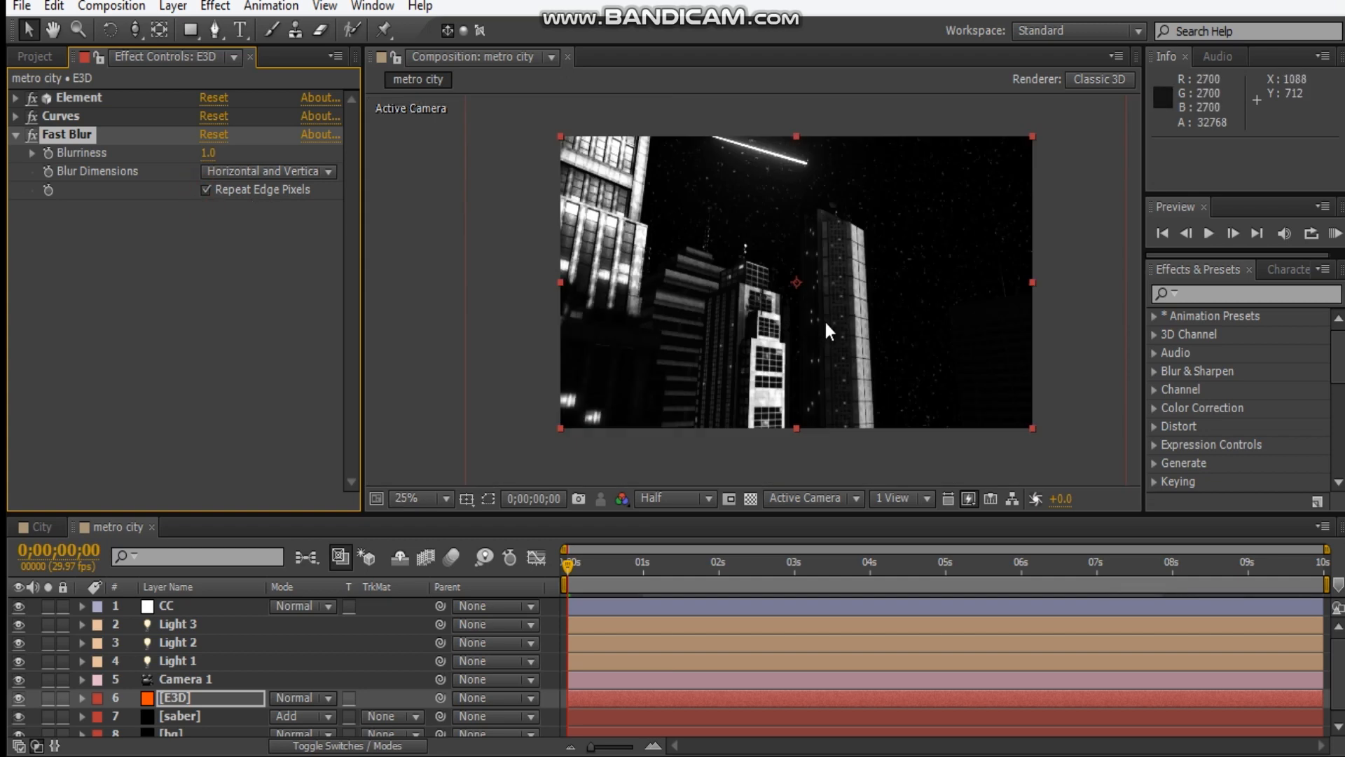
pyautogui.moveTo(824, 318); pyautogui.dragTo(789, 295)
pyautogui.click(15, 135)
# Draw a rectangular mask on the bg layer across the frame's lower part, about 1950 by 250 px.
pyautogui.click(184, 733)
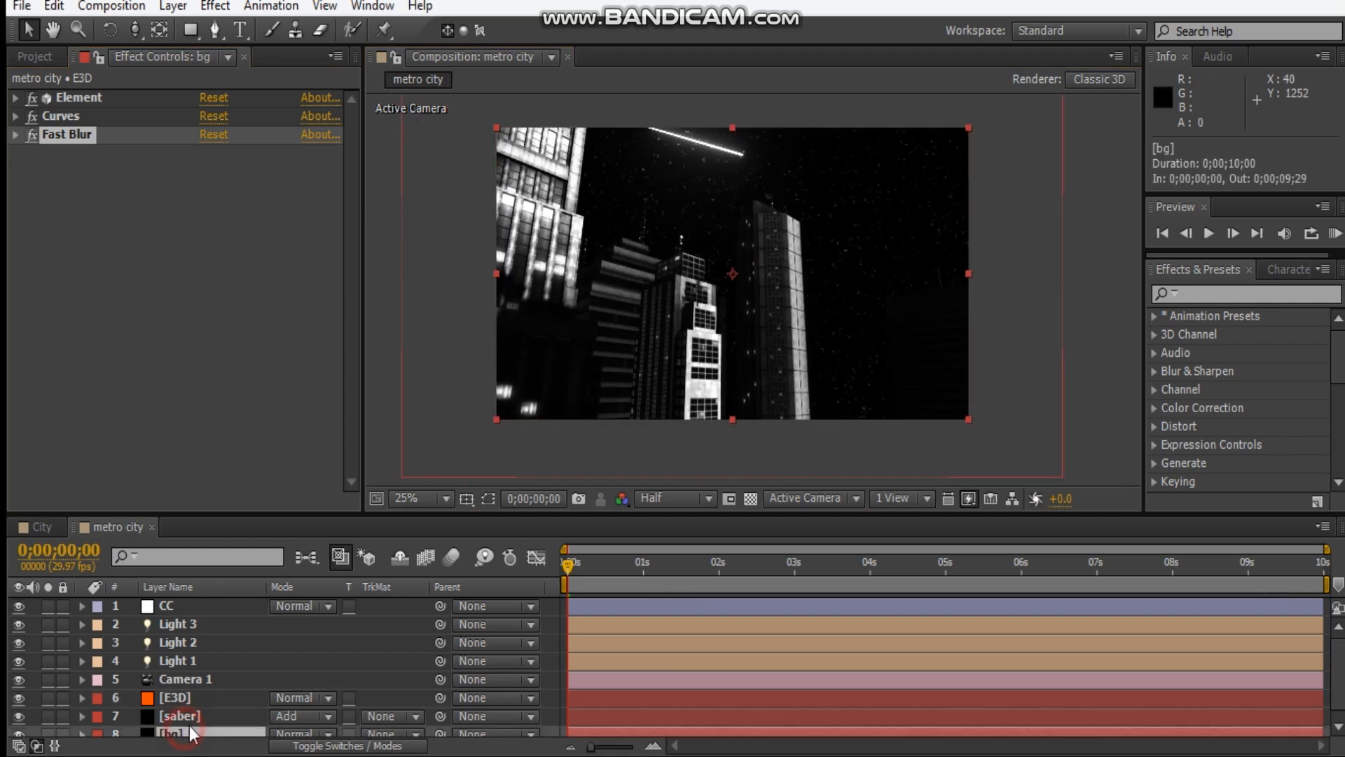
pyautogui.click(190, 30)
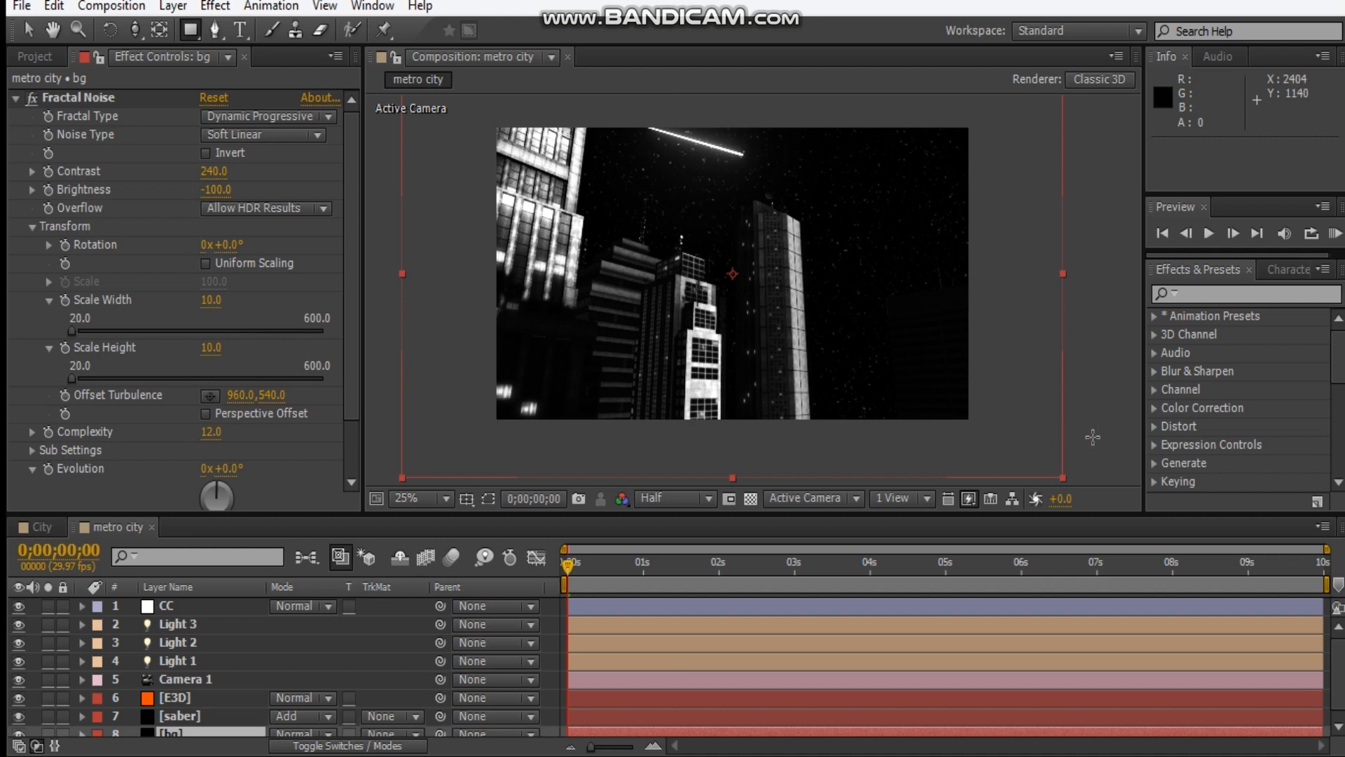
pyautogui.moveTo(1111, 443); pyautogui.dragTo(475, 329)
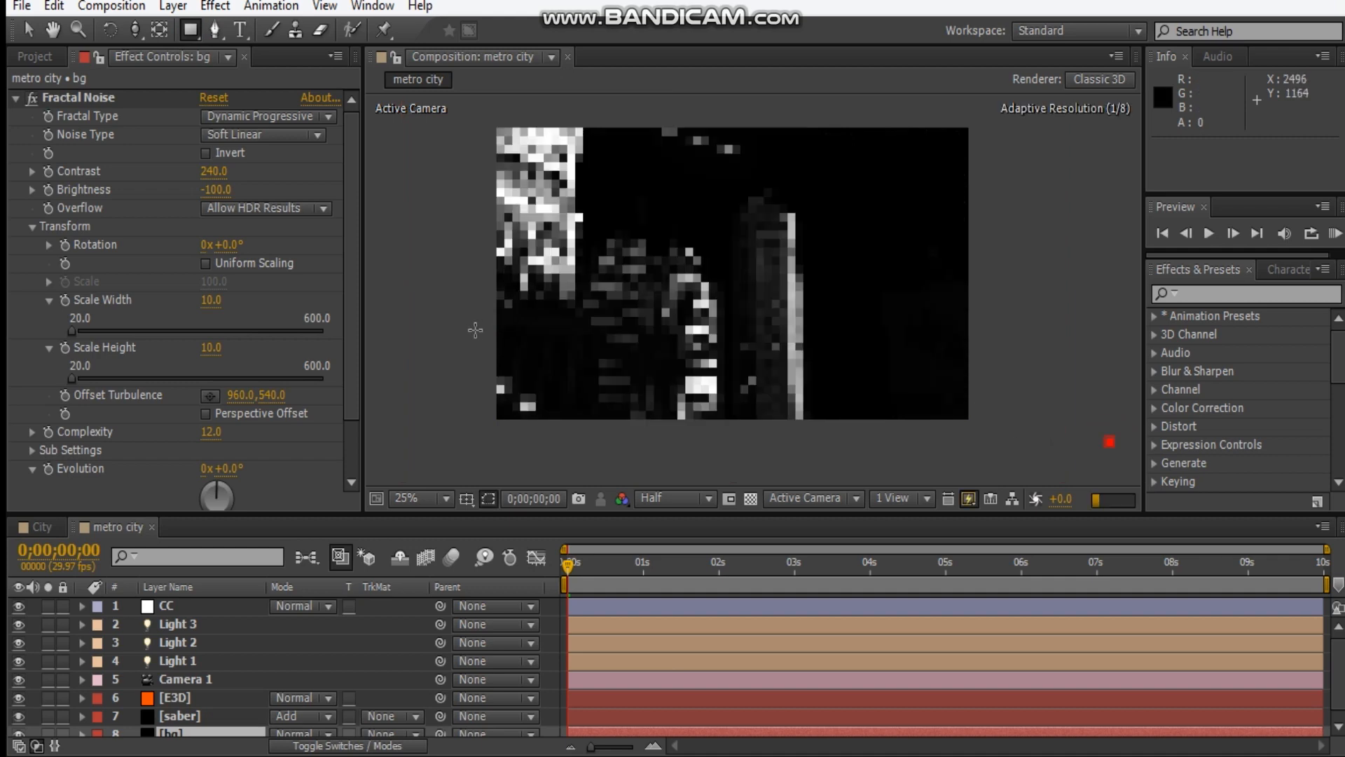
pyautogui.moveTo(458, 365); pyautogui.dragTo(439, 349)
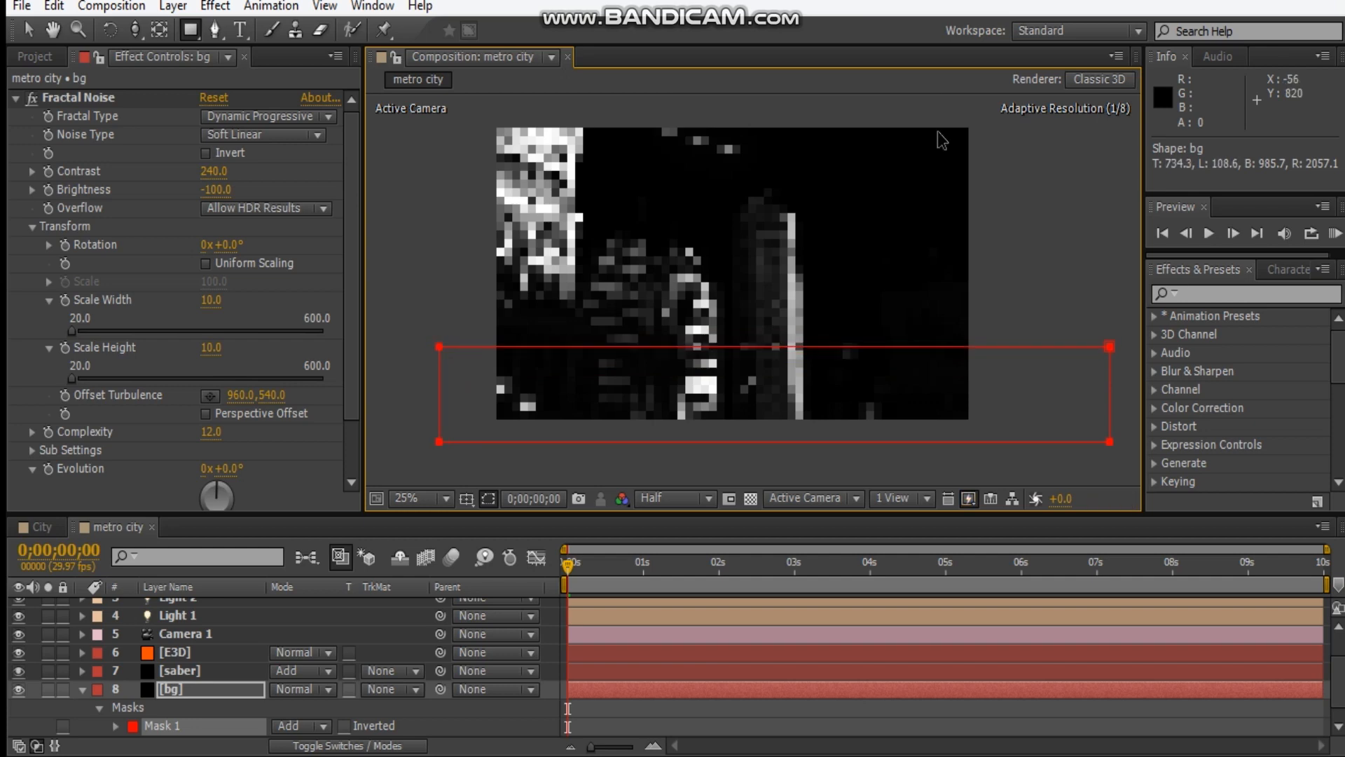
# Set the bg layer's mask to Subtract with a 600-pixel feather, and deselect the layer.
pyautogui.click(297, 726)
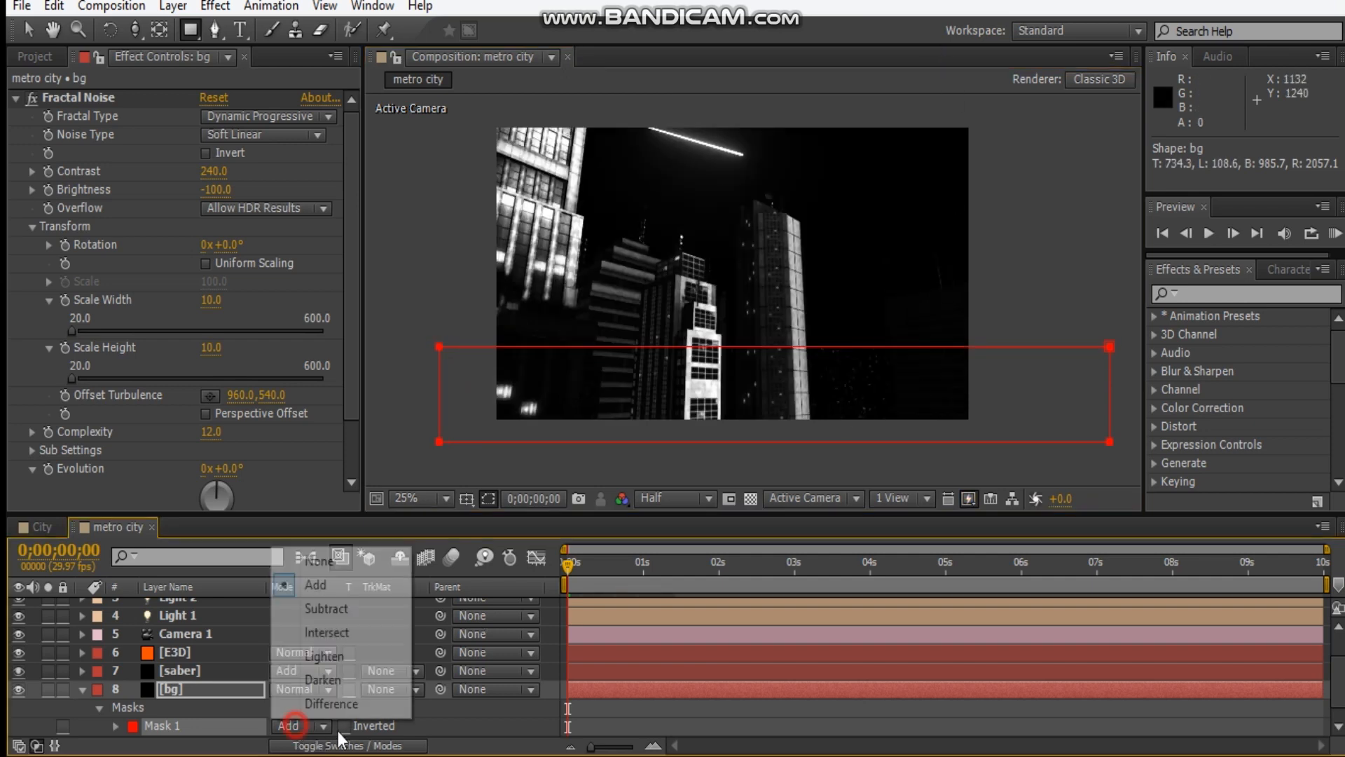
pyautogui.click(329, 610)
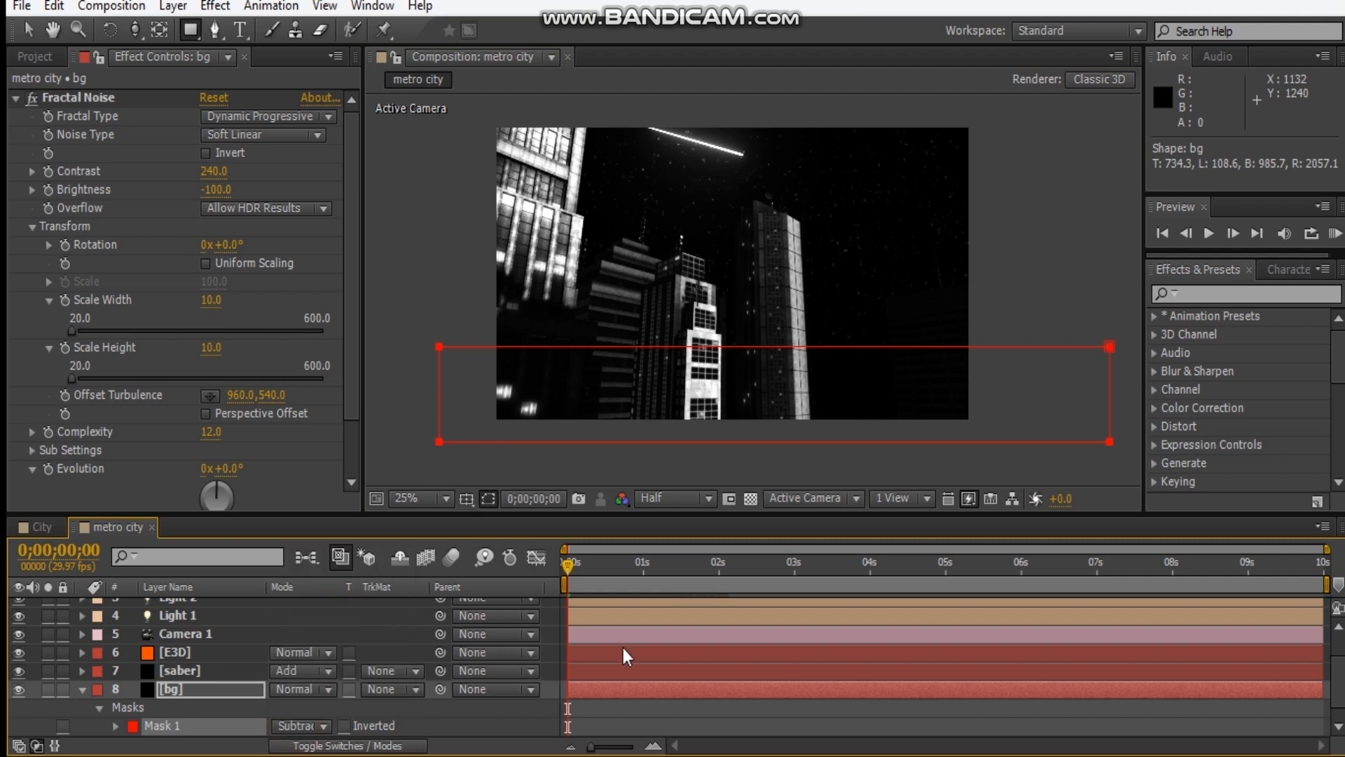
pyautogui.press('f')
pyautogui.click(318, 727)
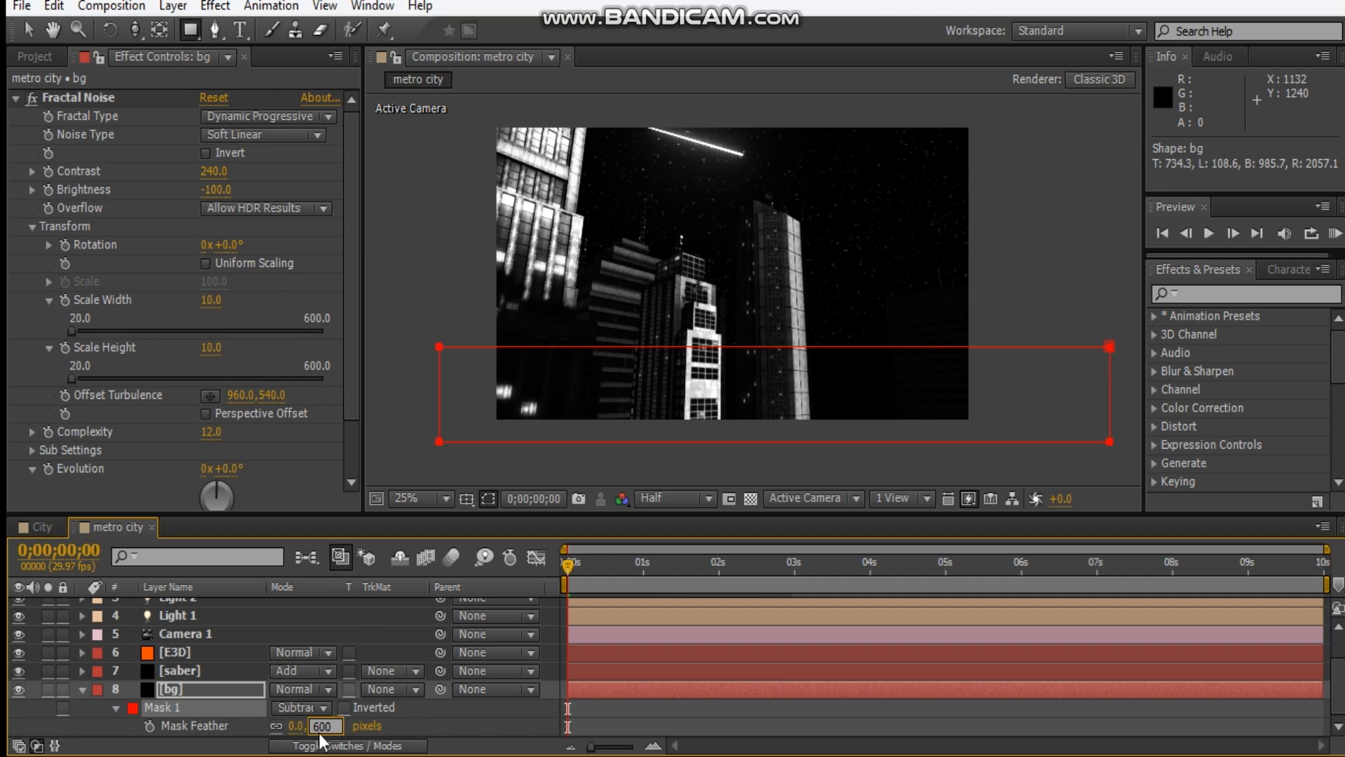
pyautogui.write('600')
pyautogui.press('Return')
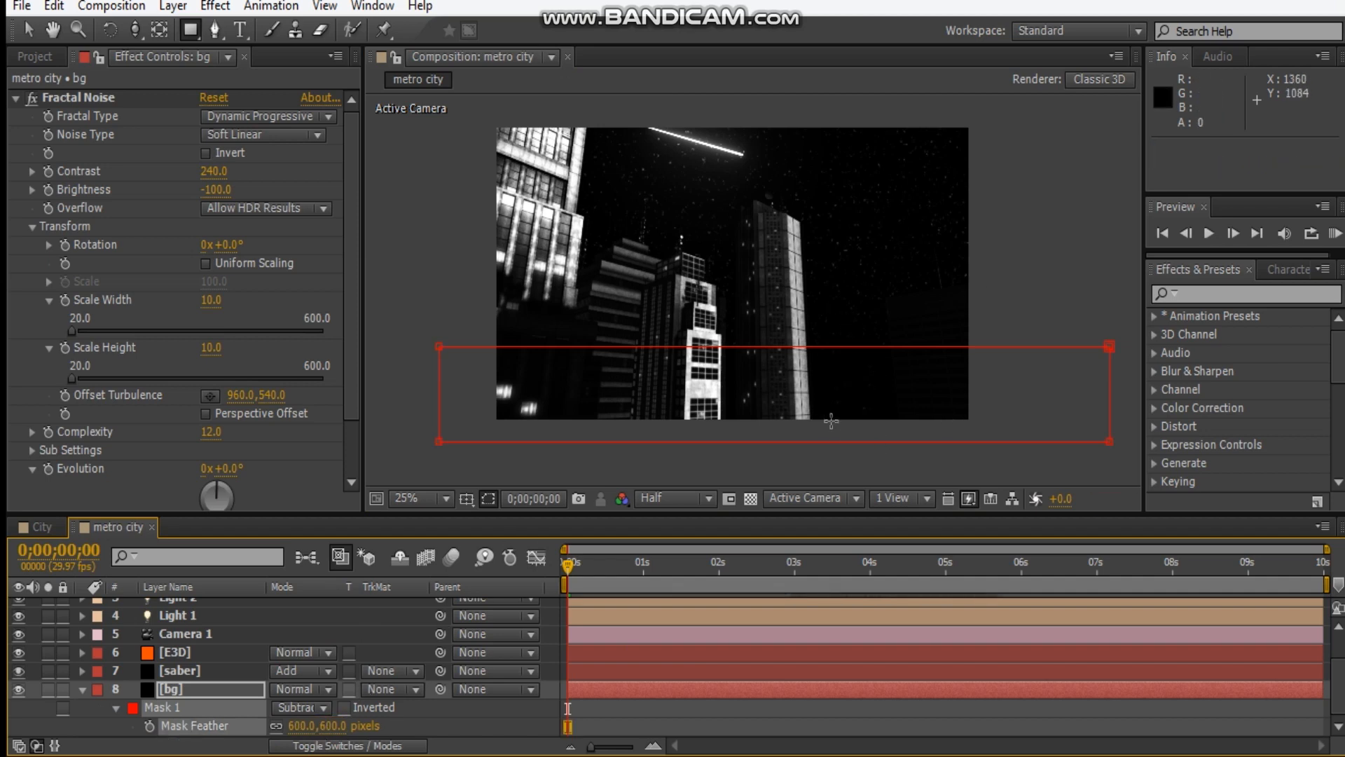
pyautogui.press('v')
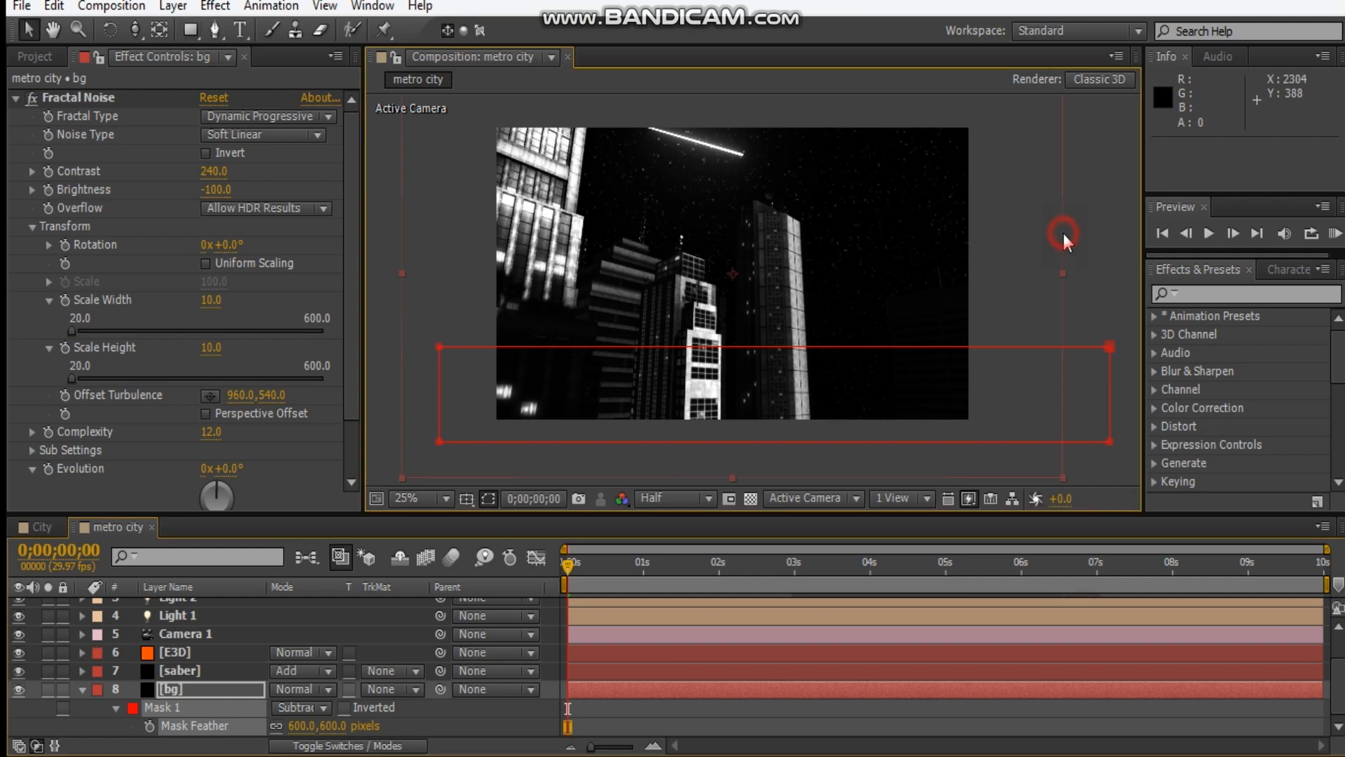
pyautogui.click(1085, 253)
# Fit the composition in the viewer and collapse the bg layer and its Fractal Noise settings.
pyautogui.click(408, 499)
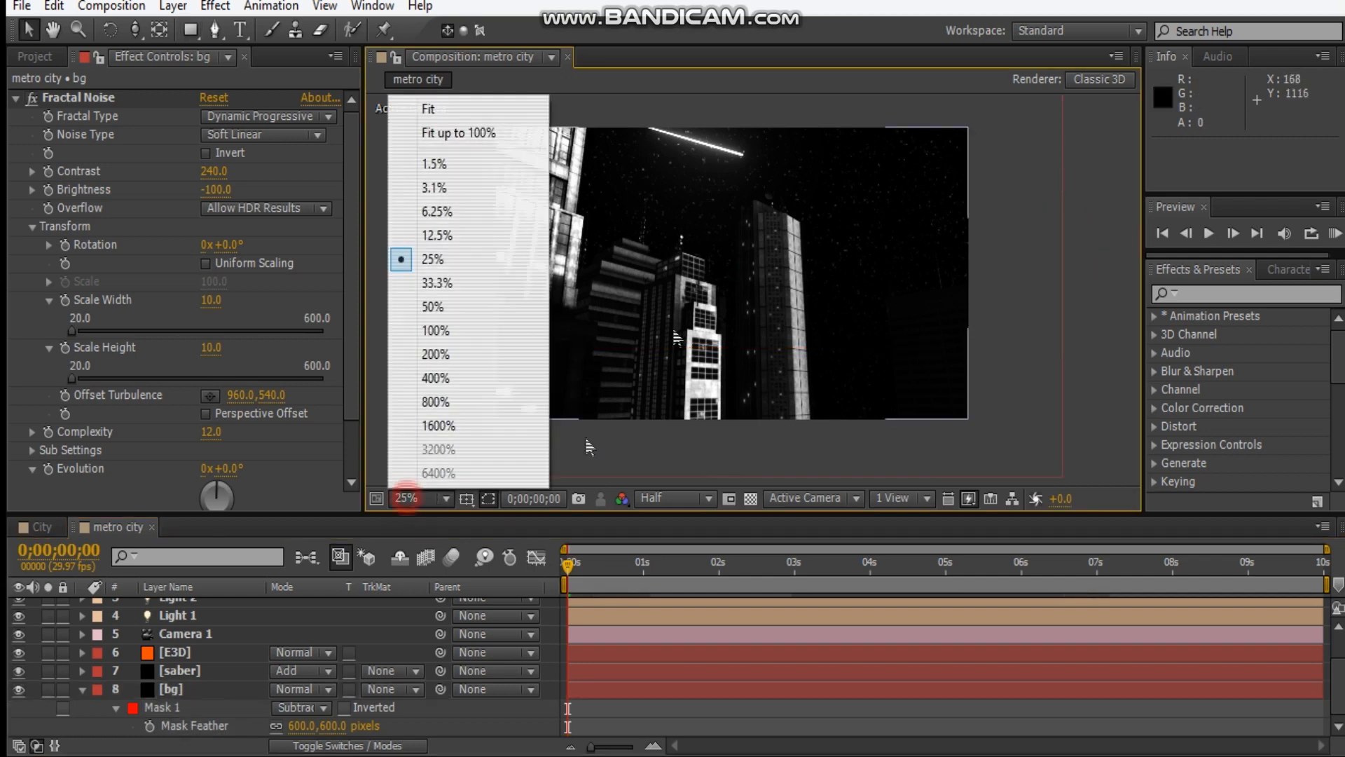
pyautogui.click(434, 110)
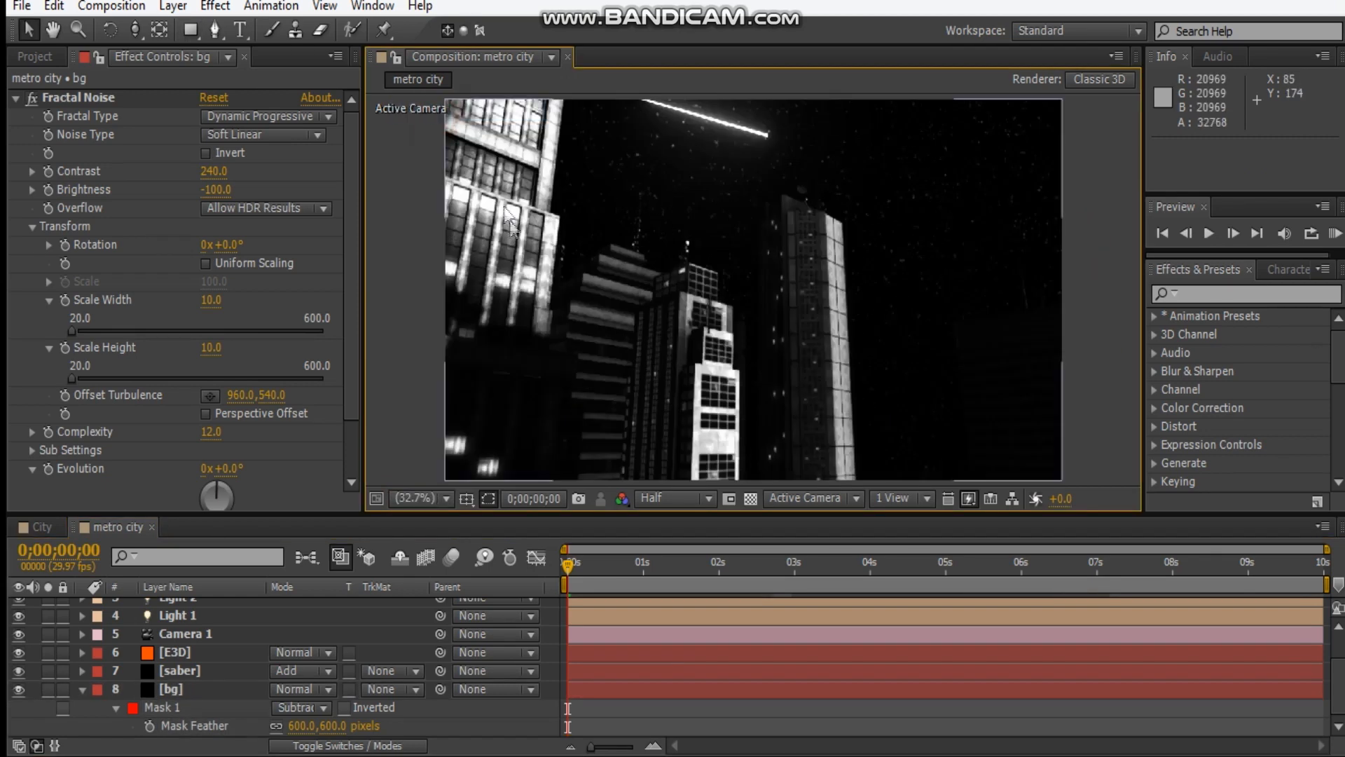
pyautogui.click(82, 688)
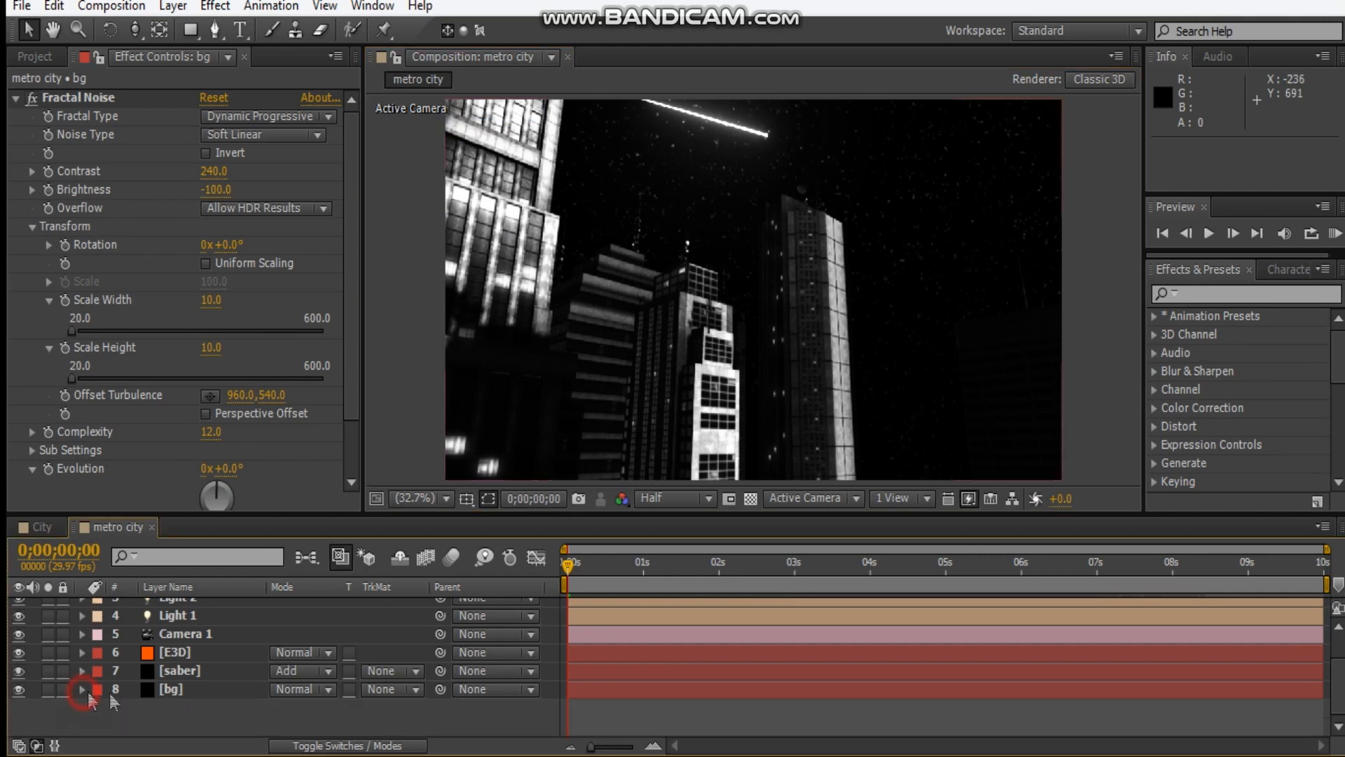
pyautogui.scroll(3, 400, 696)
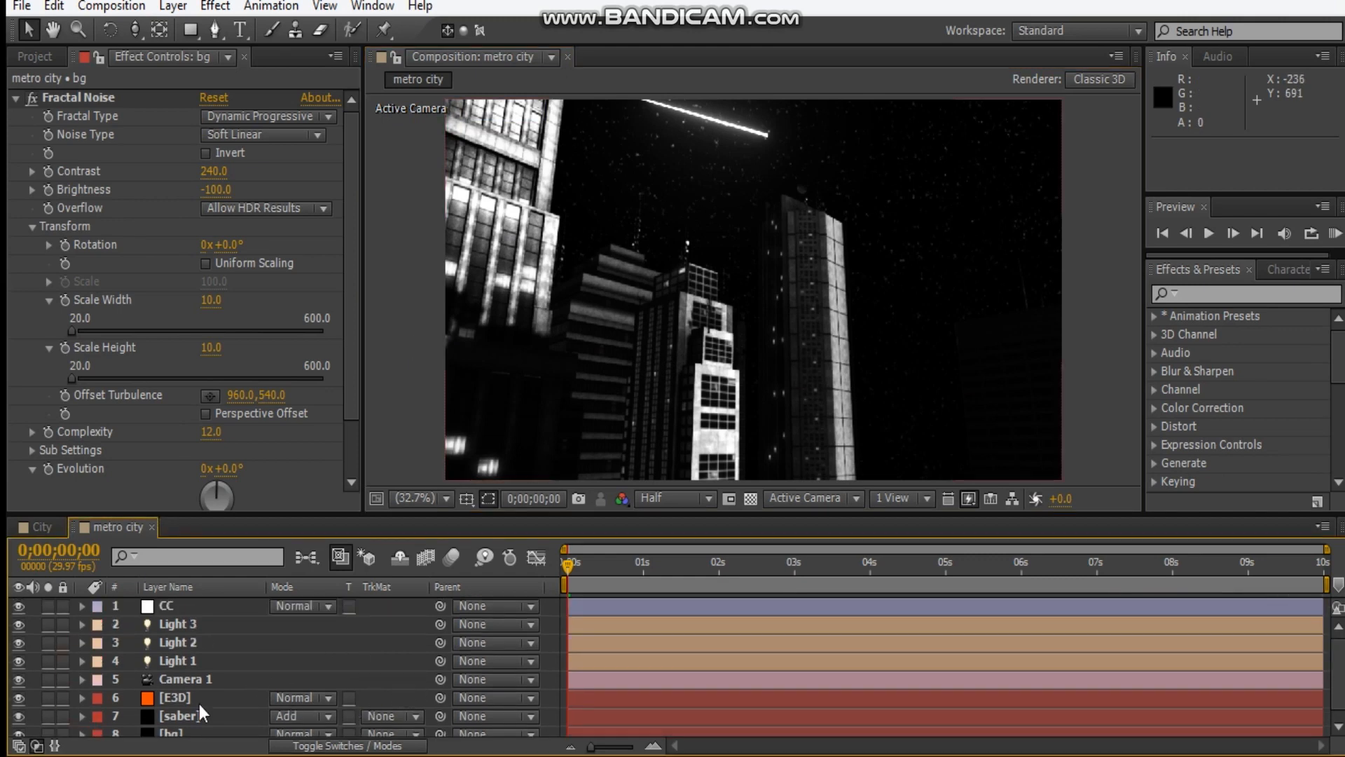
pyautogui.click(15, 98)
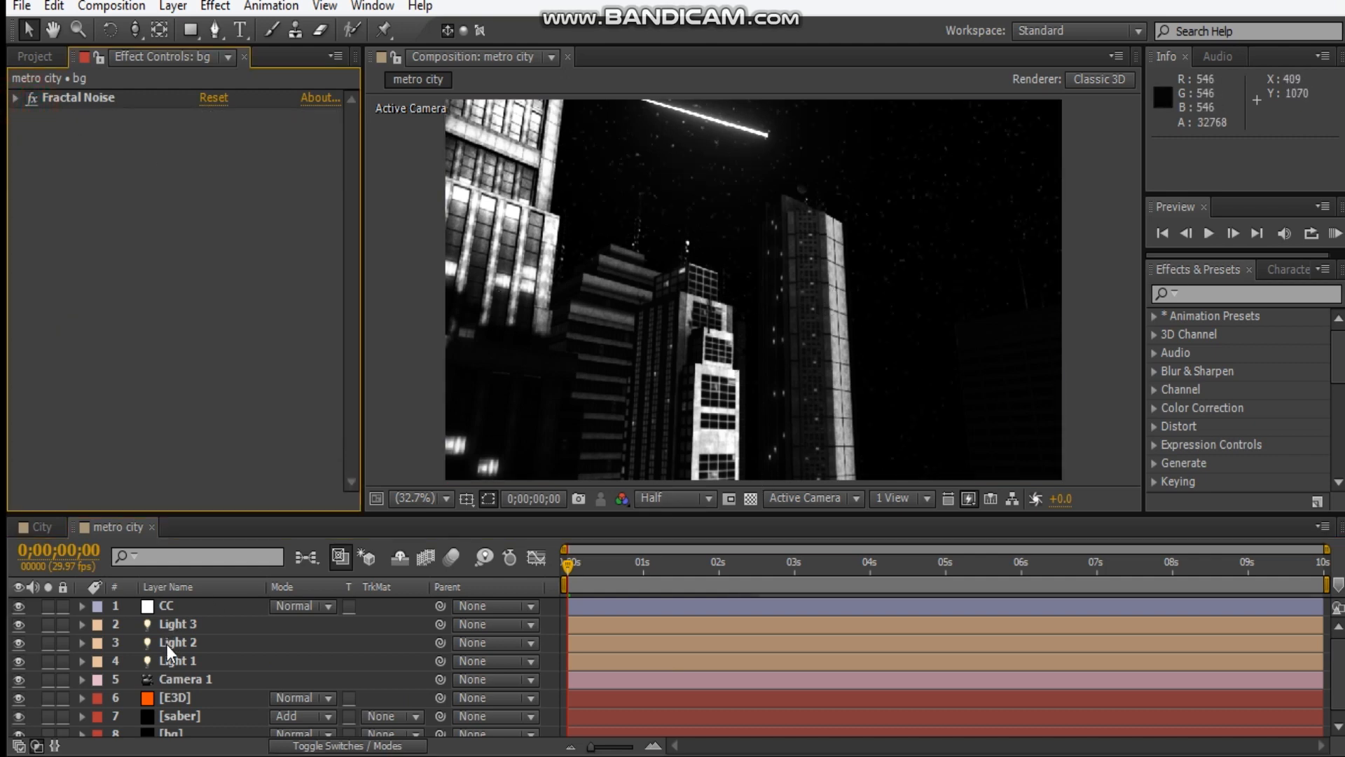
# Add Point of Interest and Position keyframes to Camera 1 at 0;00;00;00.
pyautogui.click(188, 681)
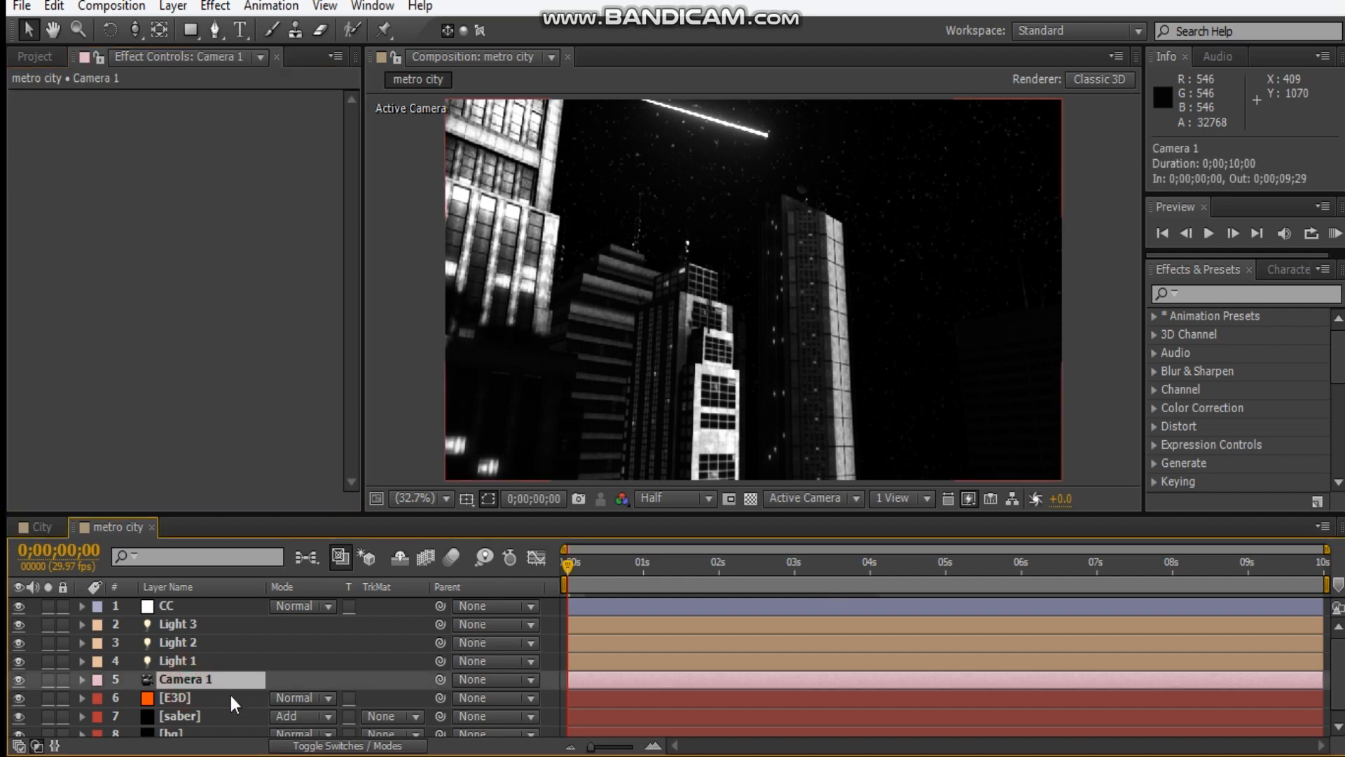
pyautogui.press('a')
pyautogui.hotkey('shift', 'p')
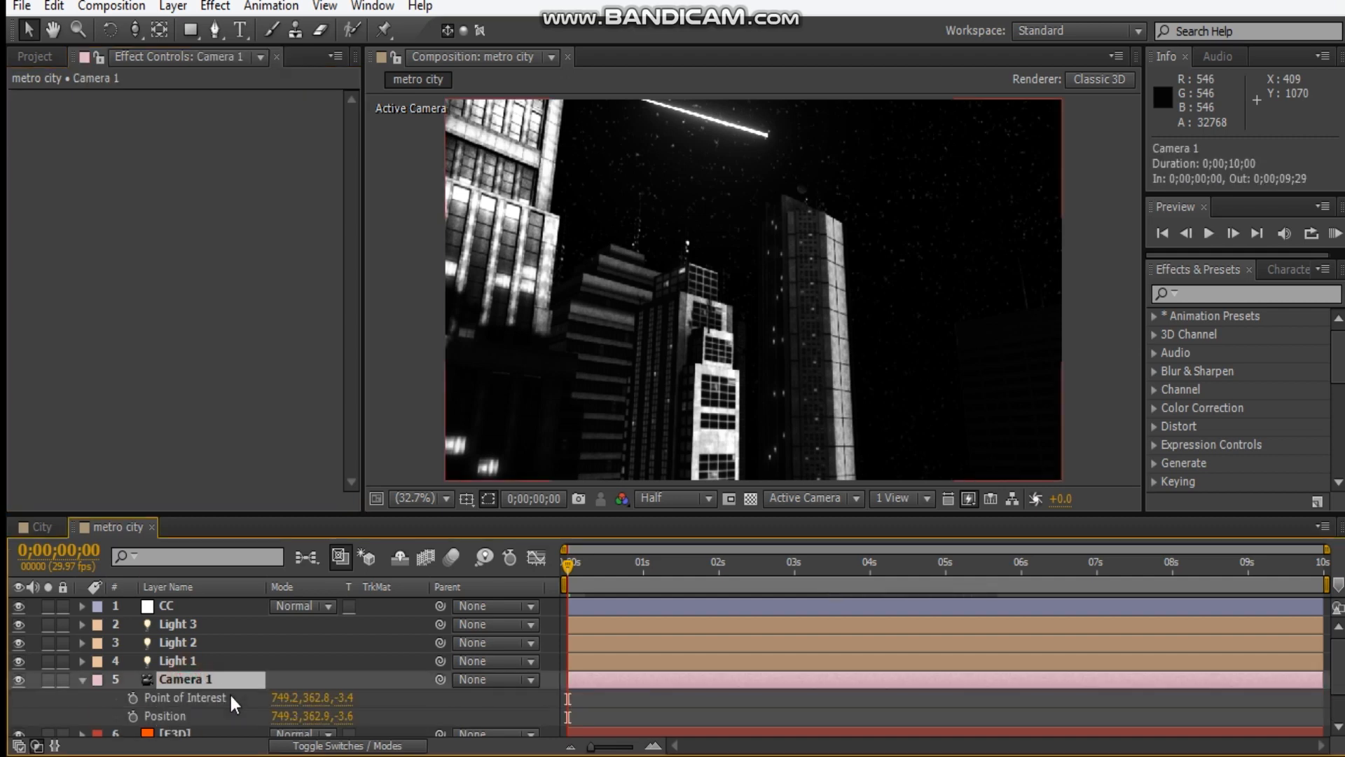
pyautogui.click(132, 697)
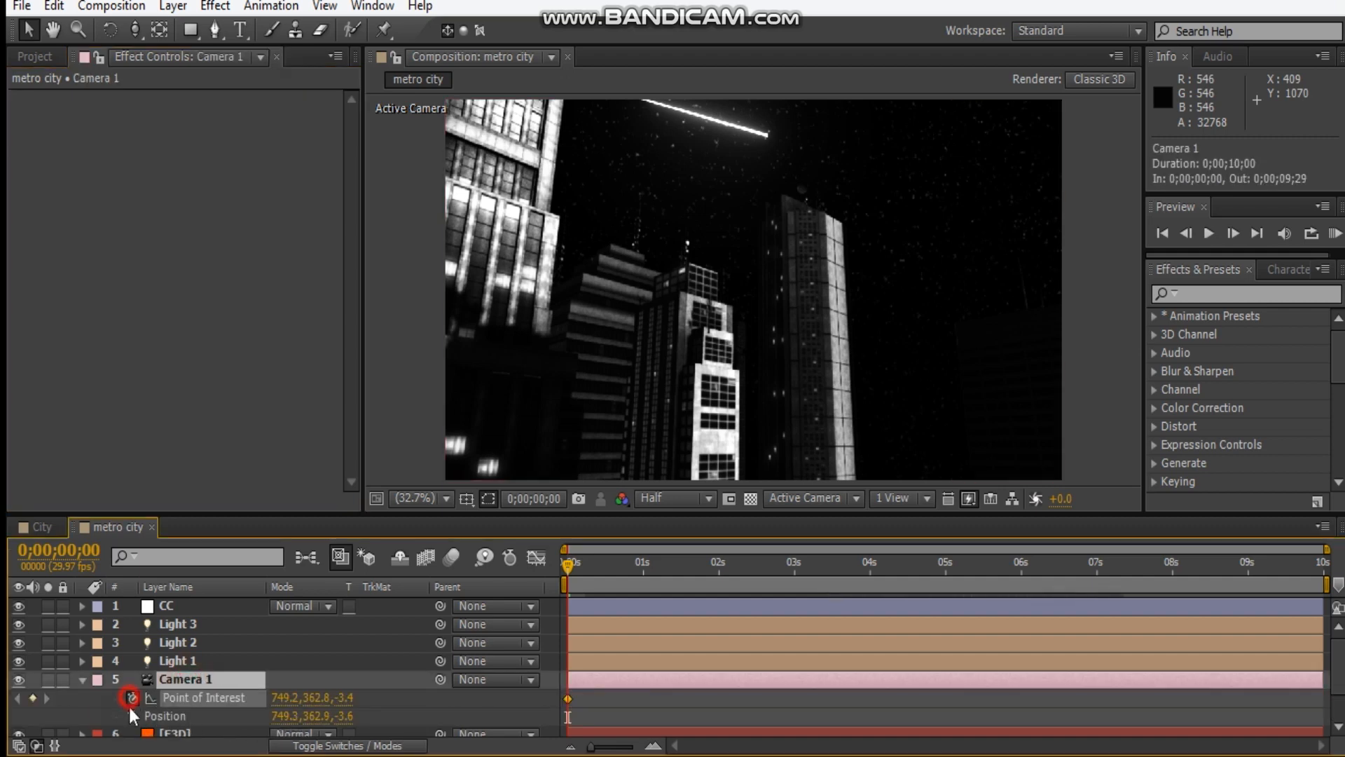
pyautogui.click(132, 716)
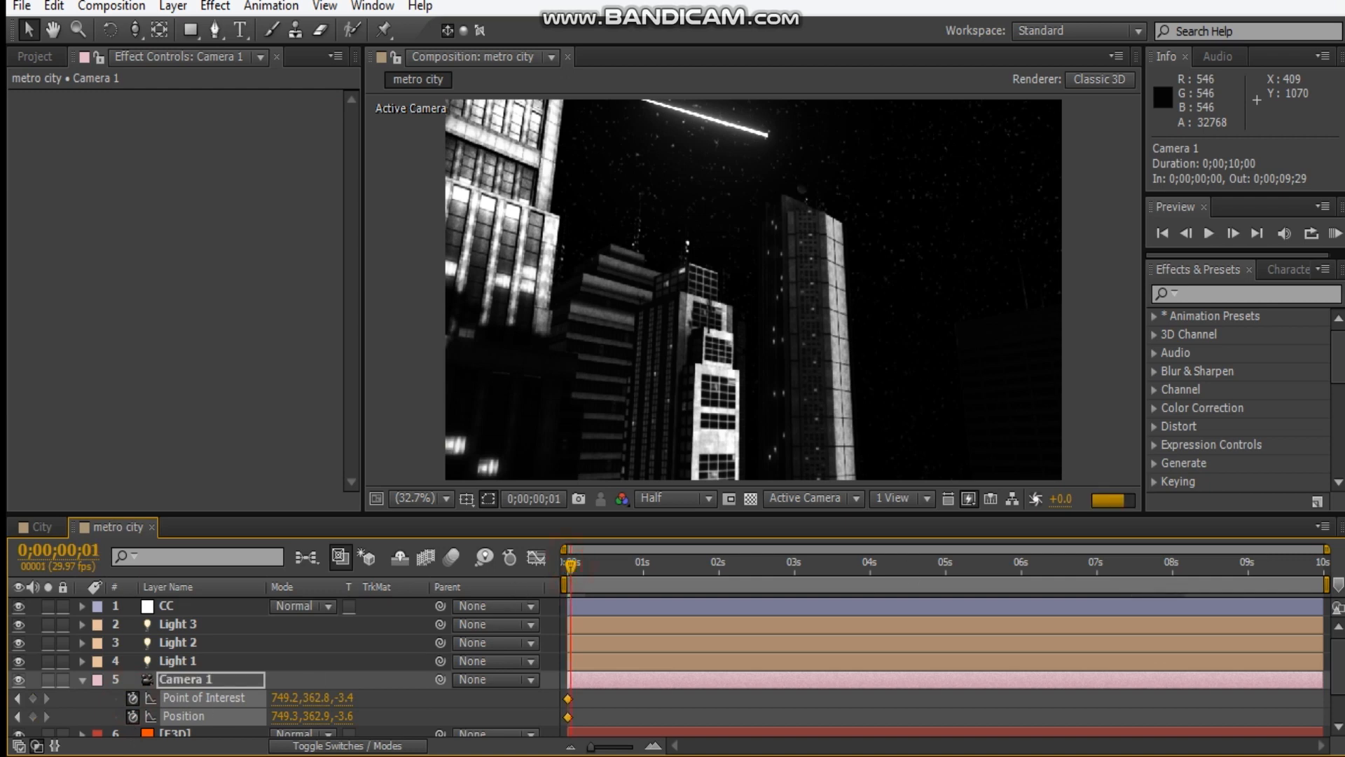
# At 0;00;09;27, move Camera 1 to a new view of the city, with Position about 685.5, 396.1, -80.8.
pyautogui.click(1311, 564)
pyautogui.click(1316, 565)
pyautogui.press('c')
pyautogui.click(802, 333)
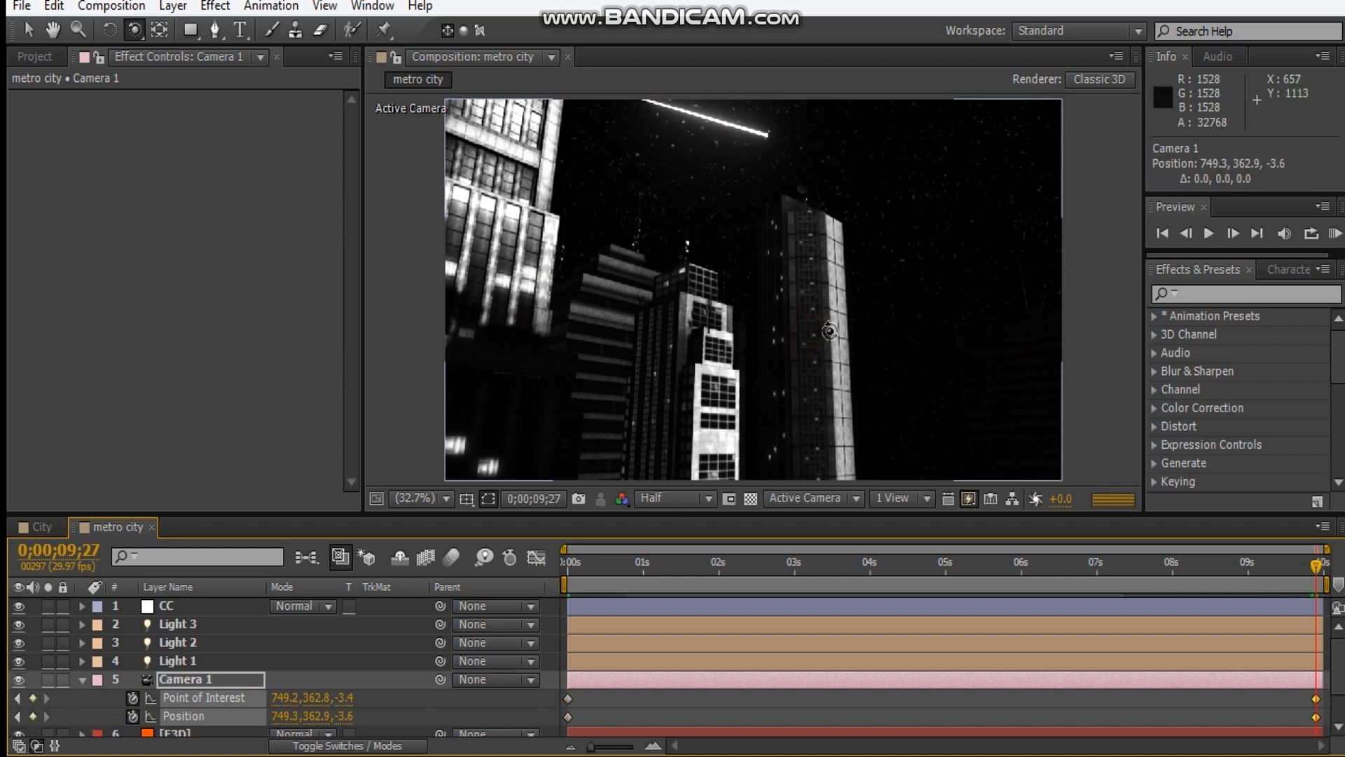
pyautogui.moveTo(829, 330); pyautogui.dragTo(913, 339)
pyautogui.scroll(1, 913, 339)
pyautogui.press('v')
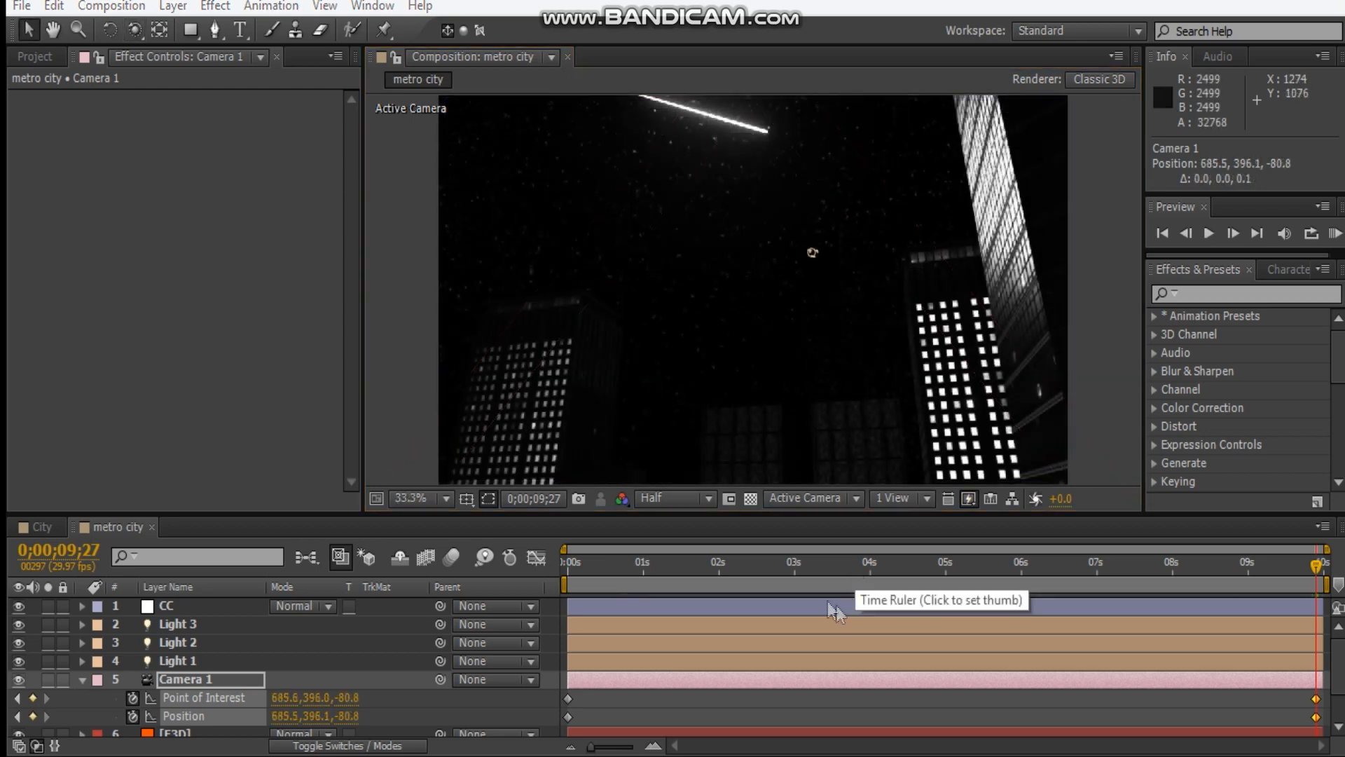
# Return to the first frame and collapse Camera 1's keyframed properties.
pyautogui.click(746, 564)
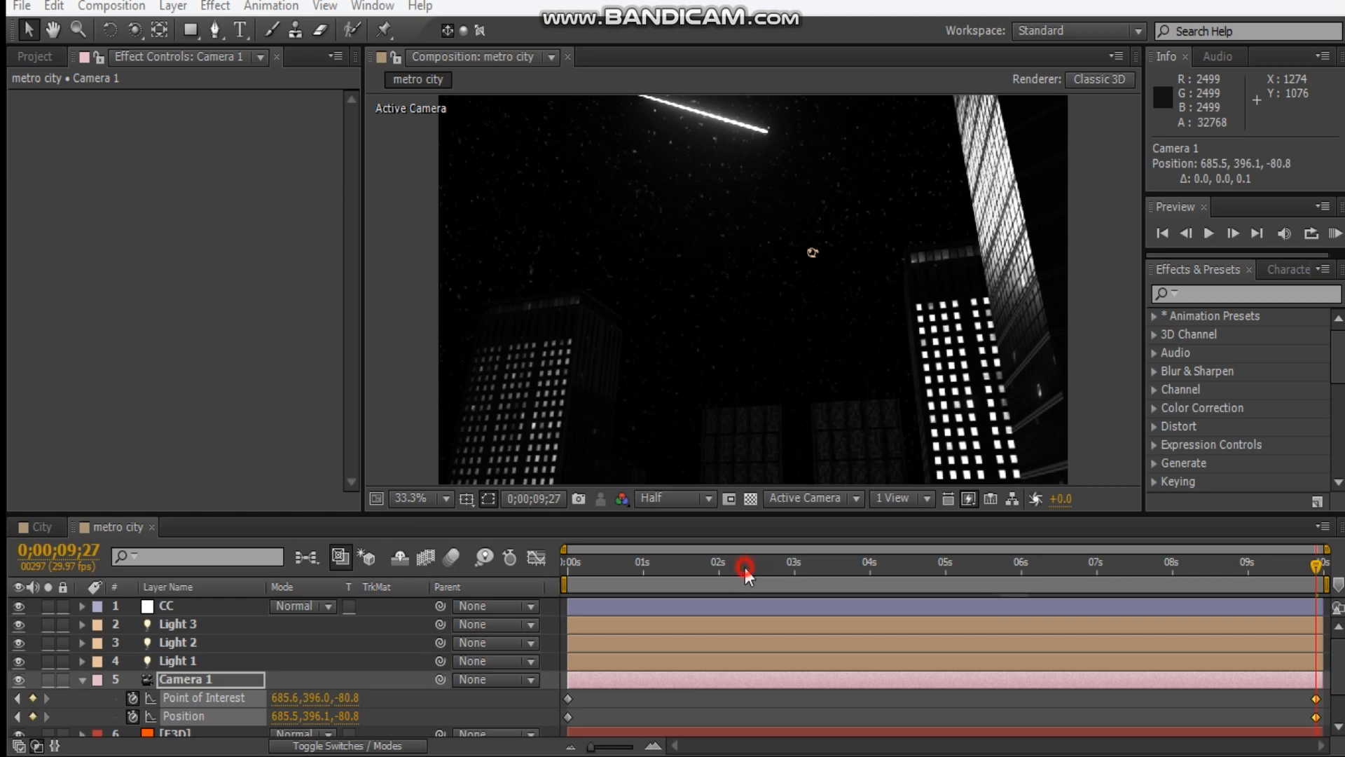
pyautogui.press('Home')
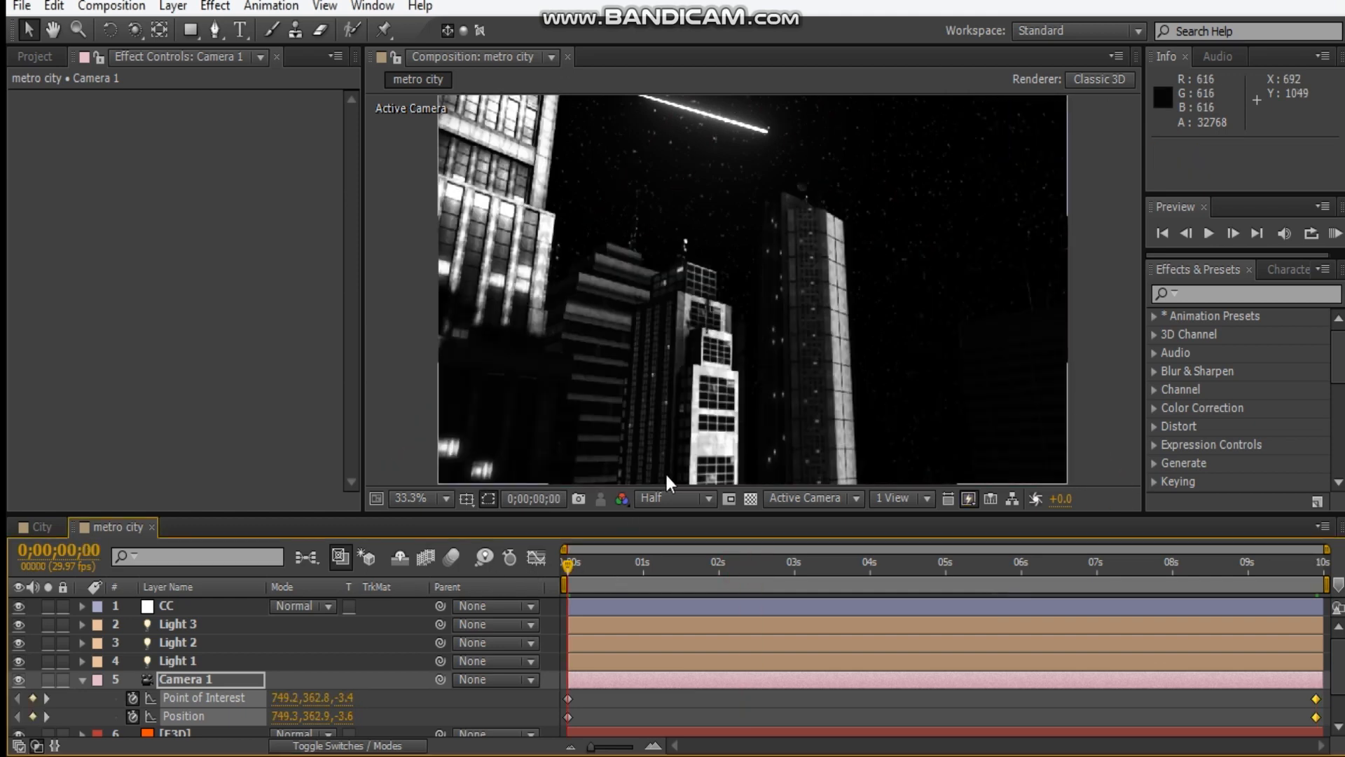
pyautogui.click(84, 680)
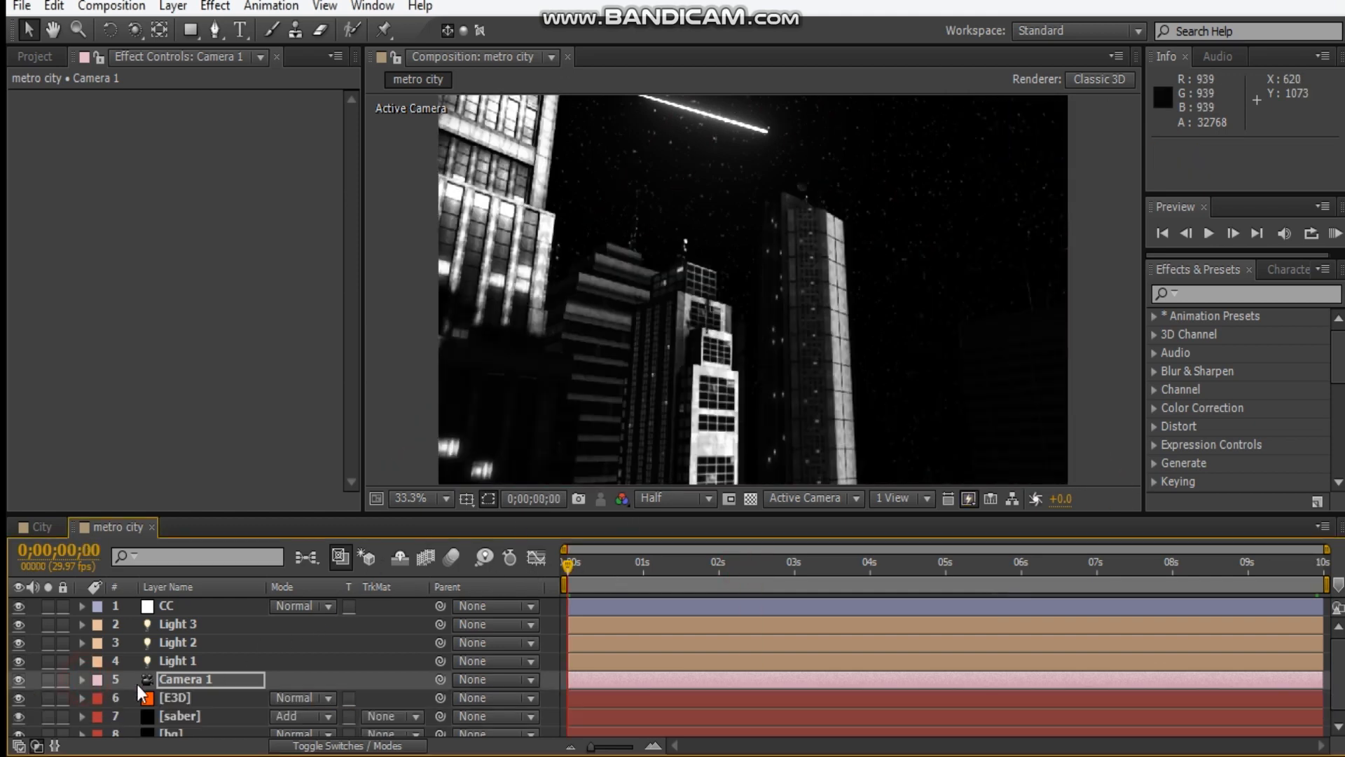
# Keyframe the saber layer's Core Start and Core End at 0;00;00;00 and reveal both keyframes in the timeline.
pyautogui.click(210, 697)
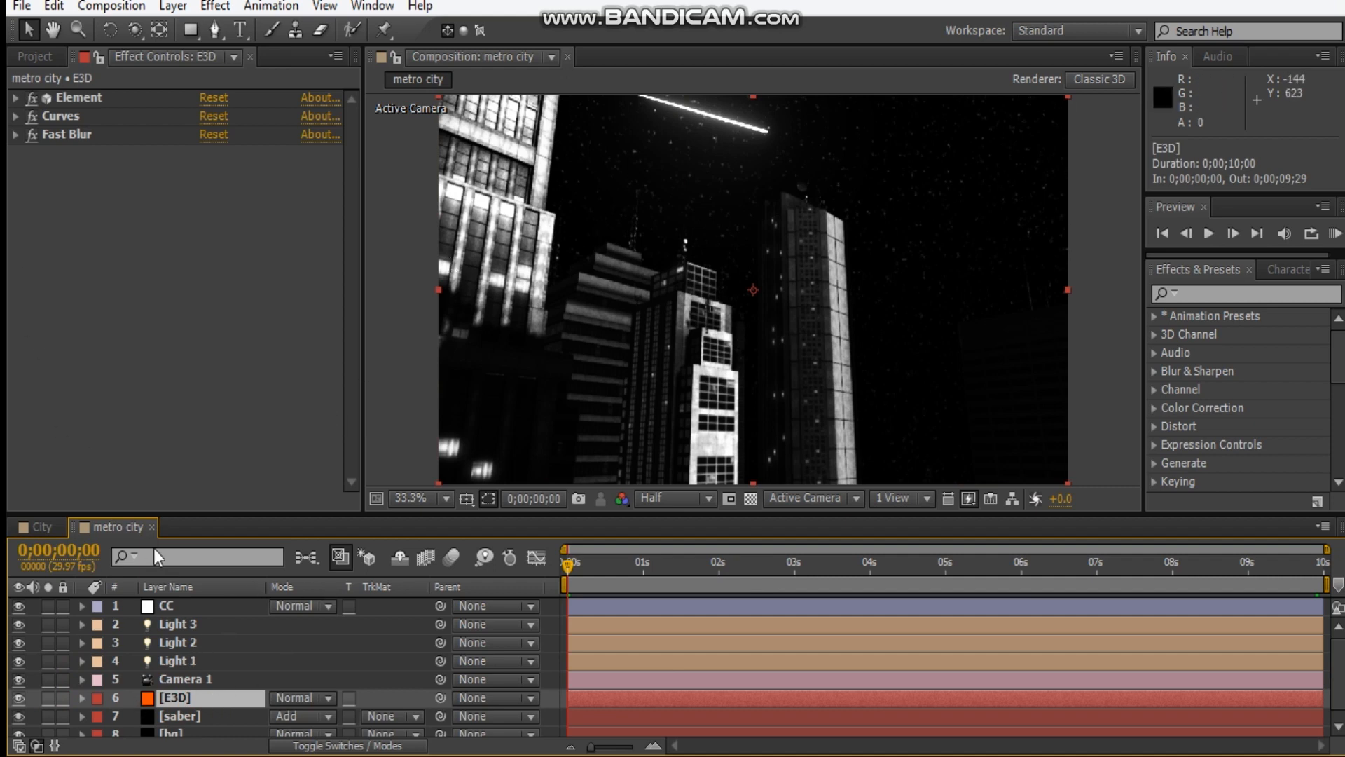
pyautogui.click(181, 715)
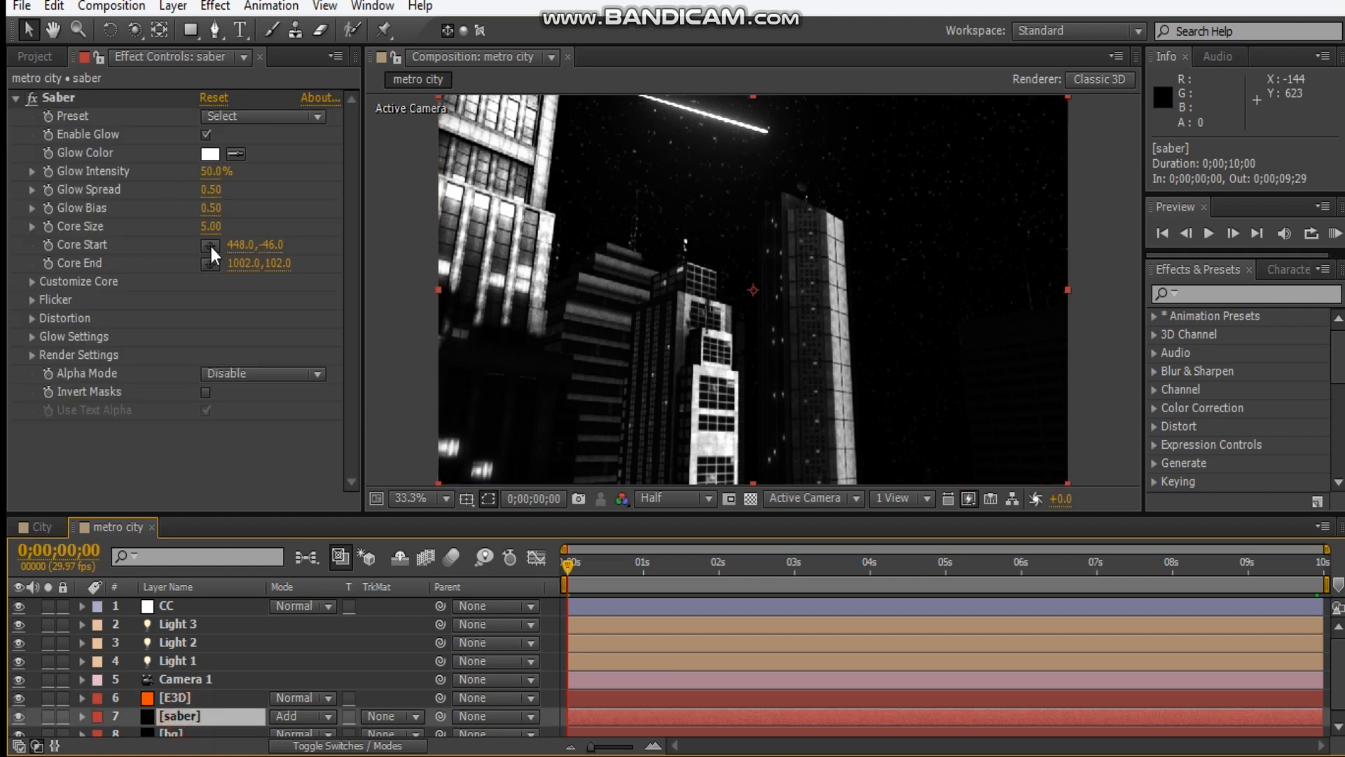
pyautogui.click(49, 264)
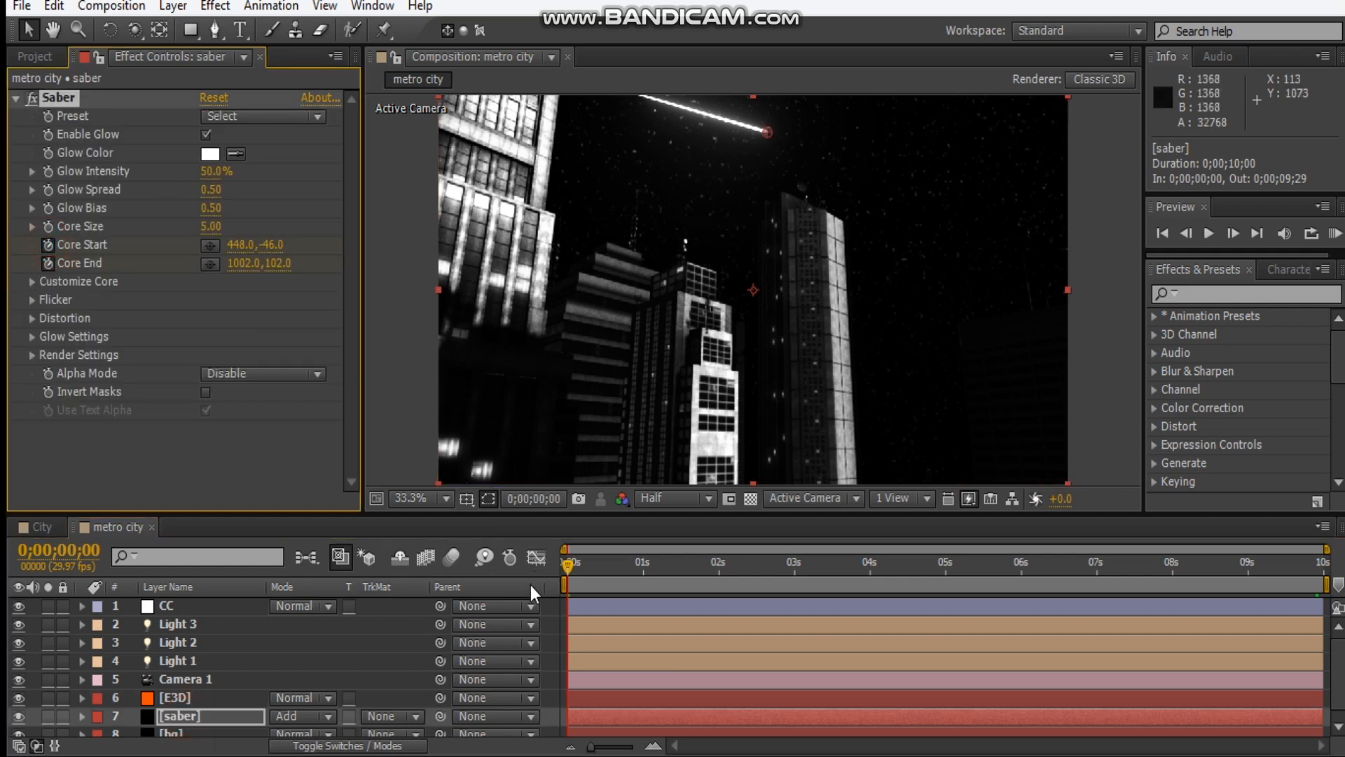
pyautogui.press('u')
pyautogui.scroll(-3, 618, 650)
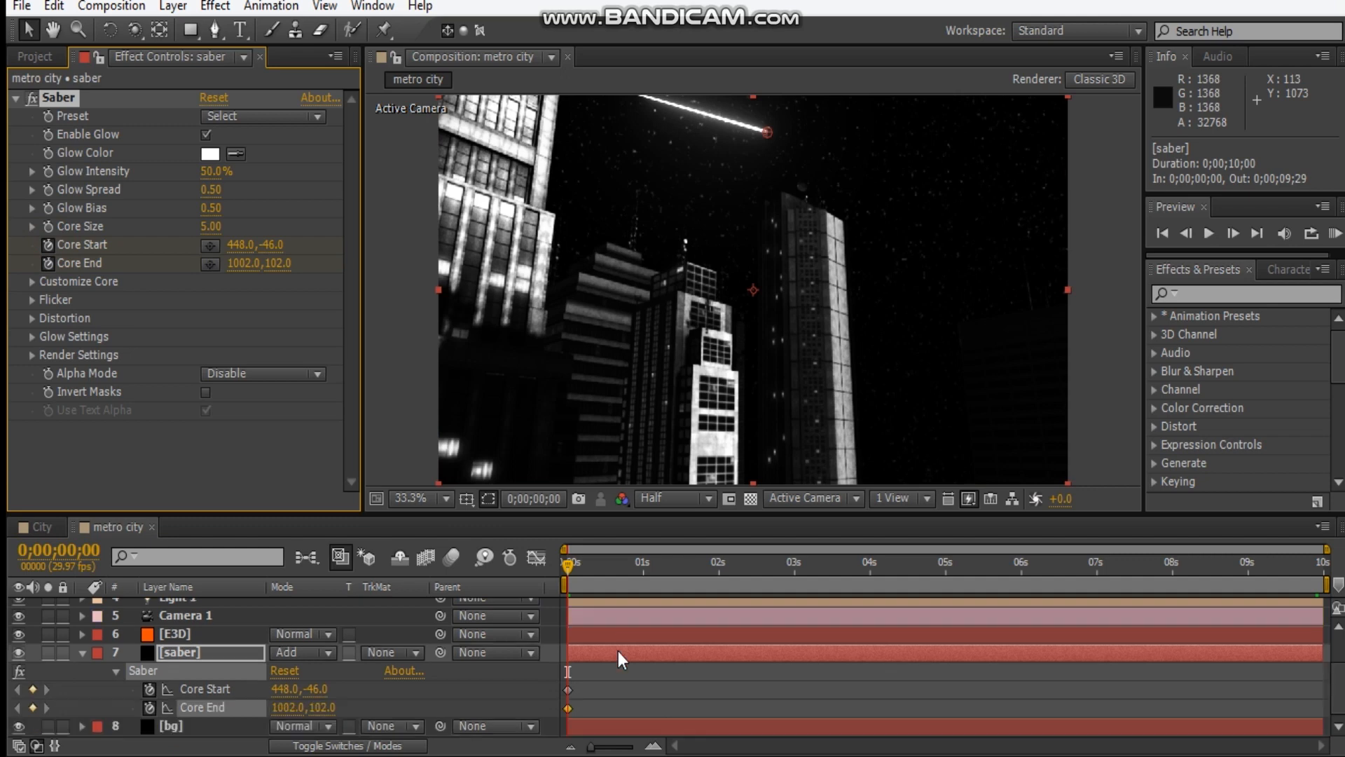
# Move the current time to 0;00;05;01.
pyautogui.moveTo(568, 563); pyautogui.dragTo(948, 583)
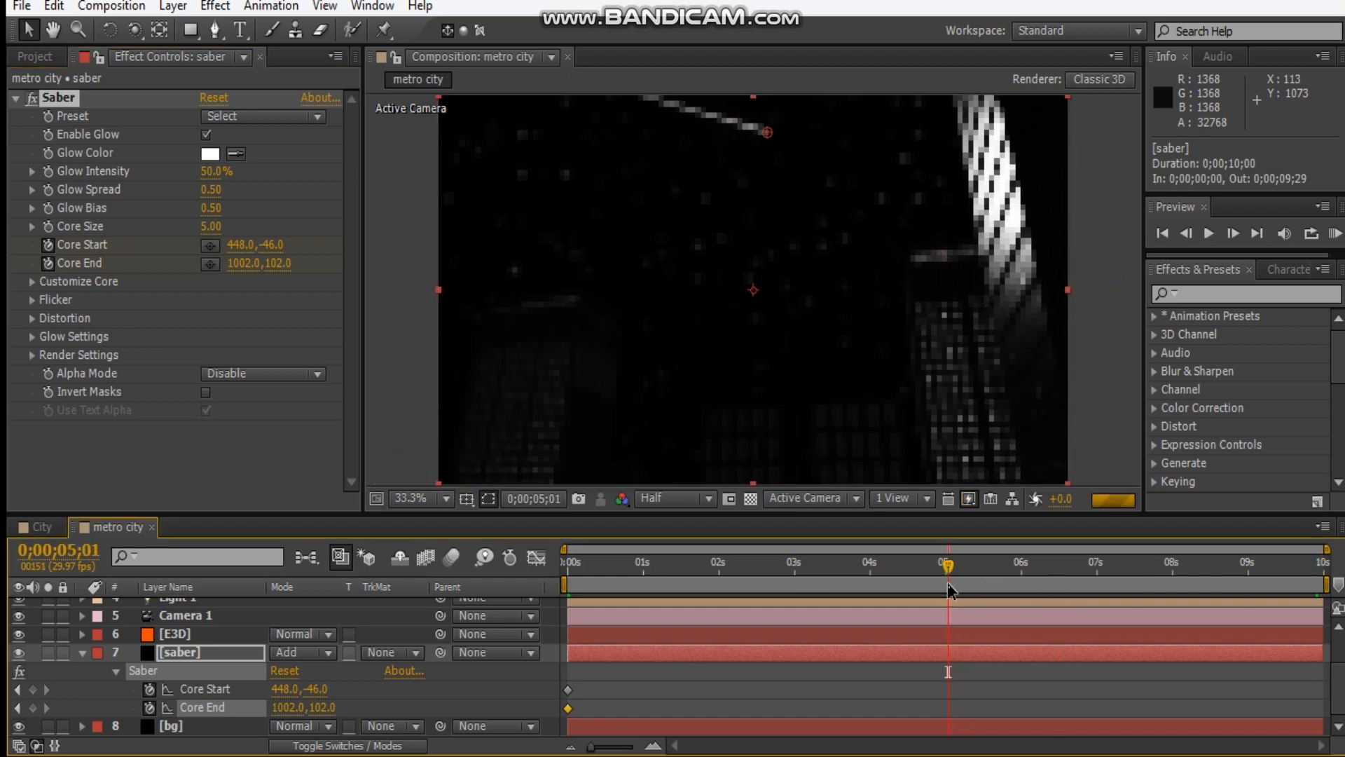
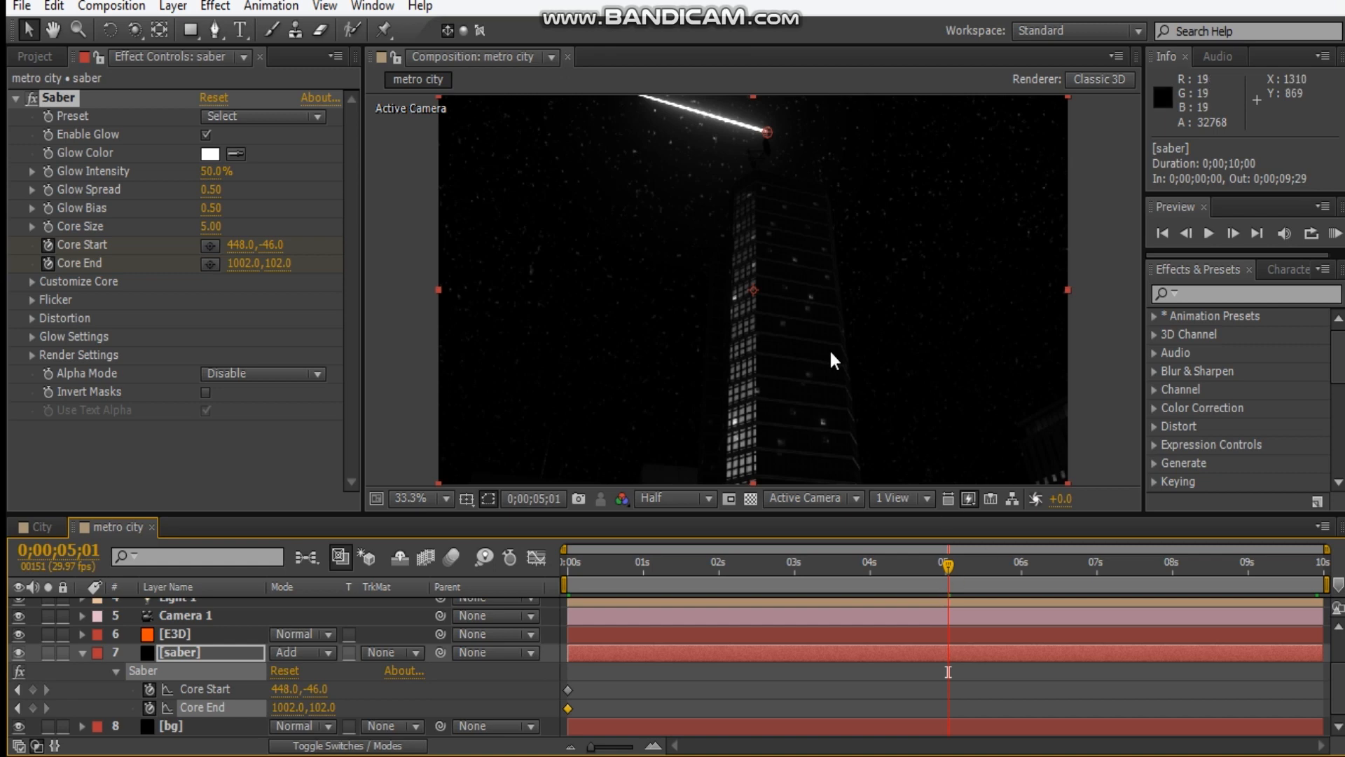
# At 0;00;05;01, extend the saber beam by moving its Core End to about 1440, 219.
pyautogui.moveTo(768, 131); pyautogui.dragTo(911, 174)
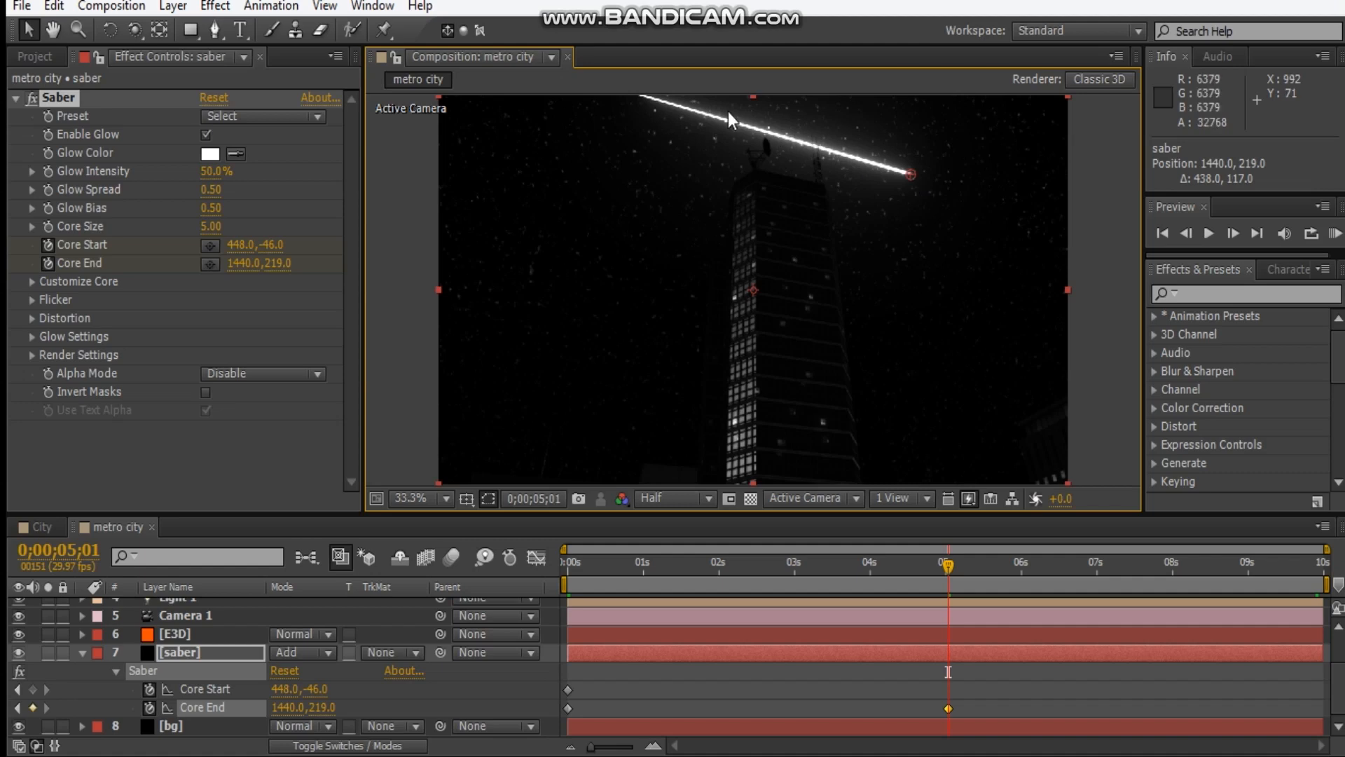
pyautogui.click(187, 653)
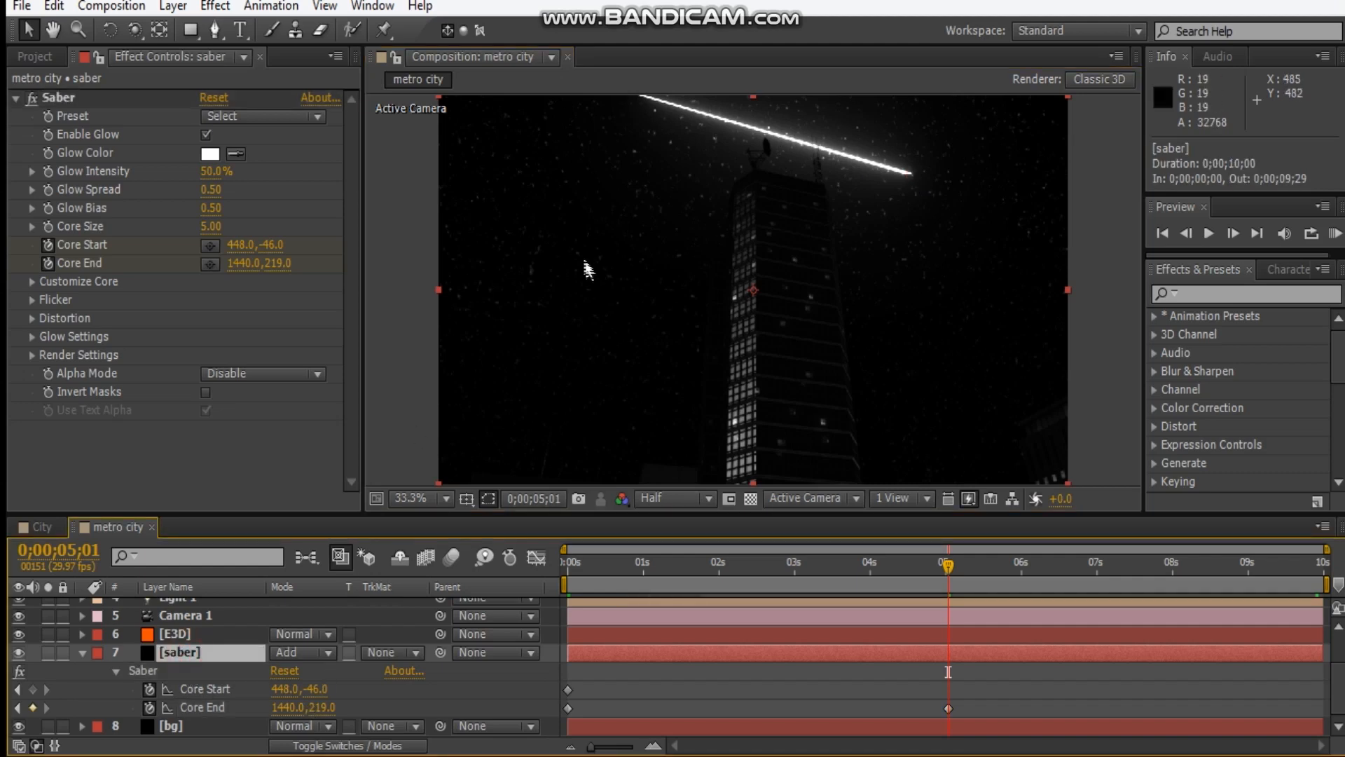
pyautogui.moveTo(684, 105); pyautogui.dragTo(683, 150)
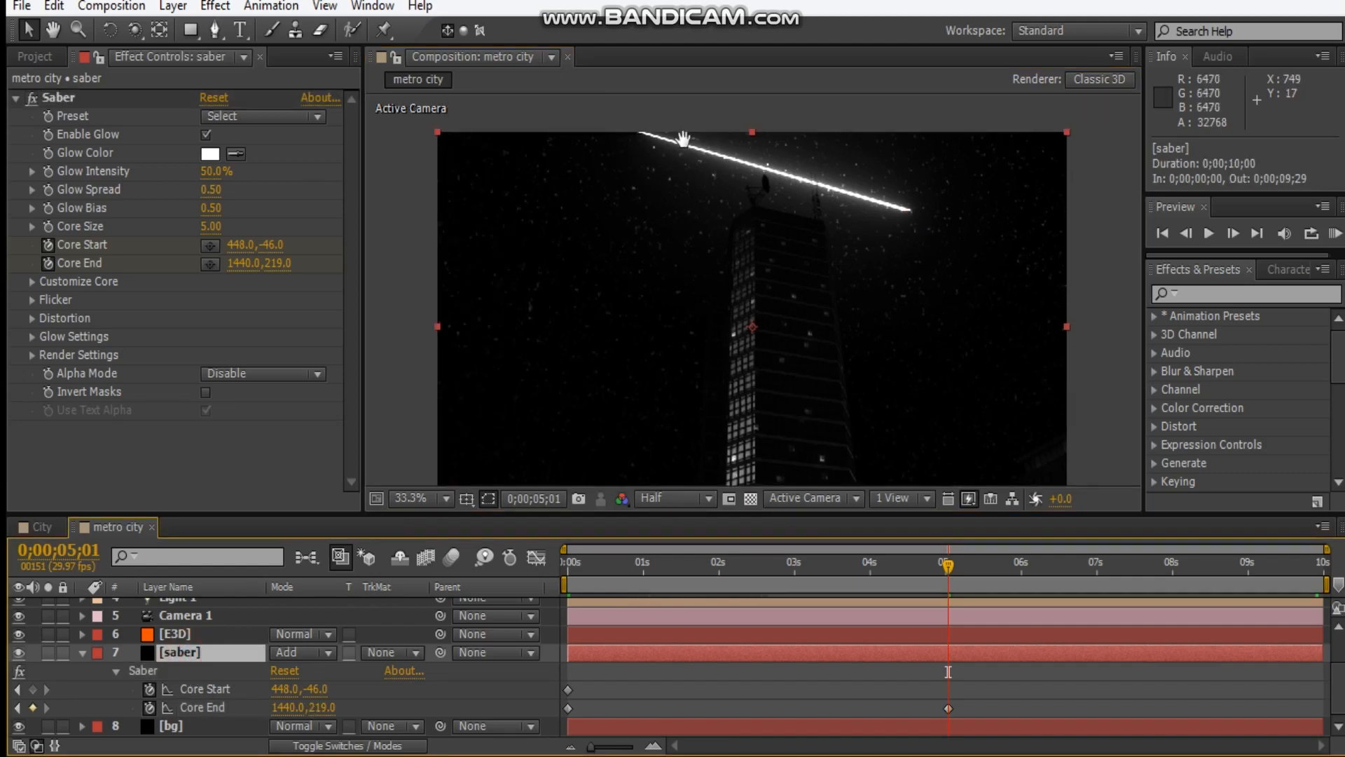
# At 0;00;09;29, keyframe the saber's Core End at about 1665, 285 and its Core Start at about 724, 26.
pyautogui.moveTo(948, 569); pyautogui.dragTo(1321, 564)
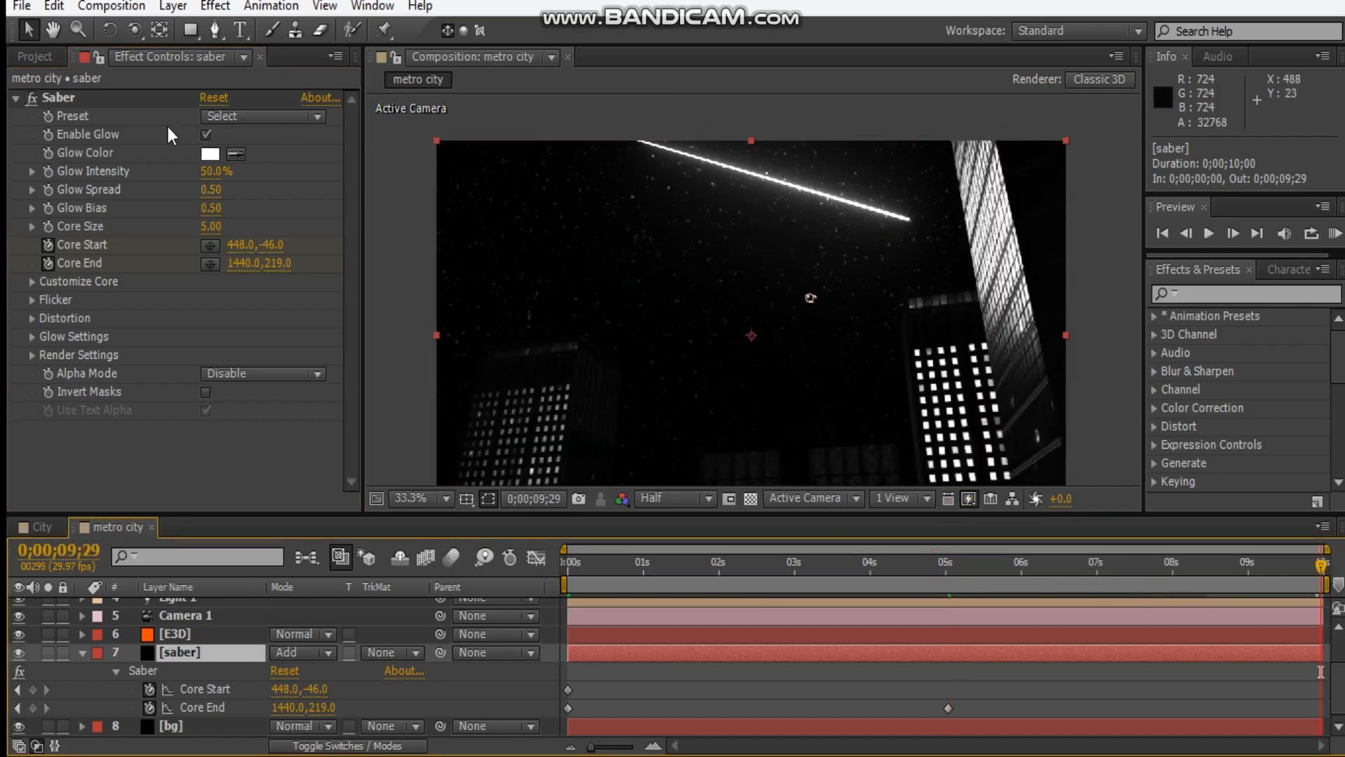
pyautogui.click(87, 104)
pyautogui.moveTo(910, 219); pyautogui.dragTo(987, 242)
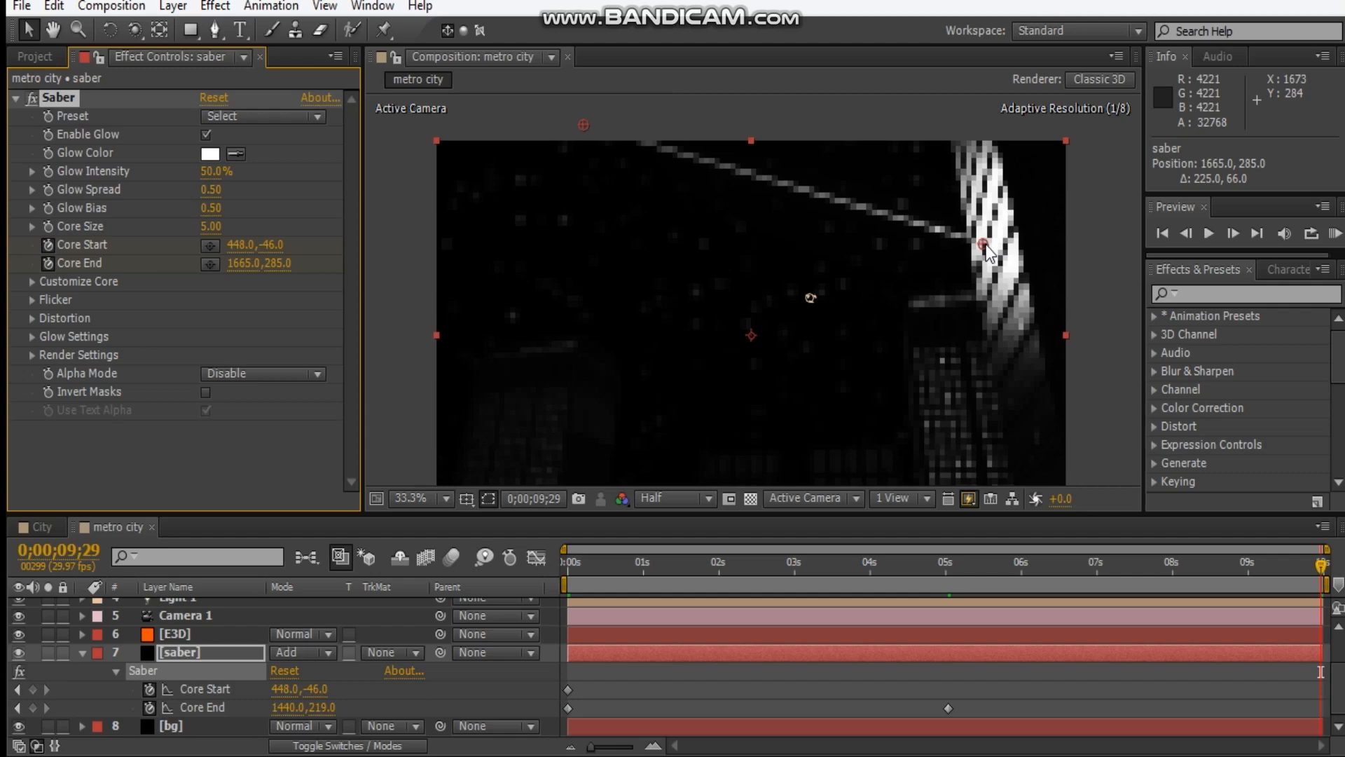
pyautogui.scroll(-1, 737, 279)
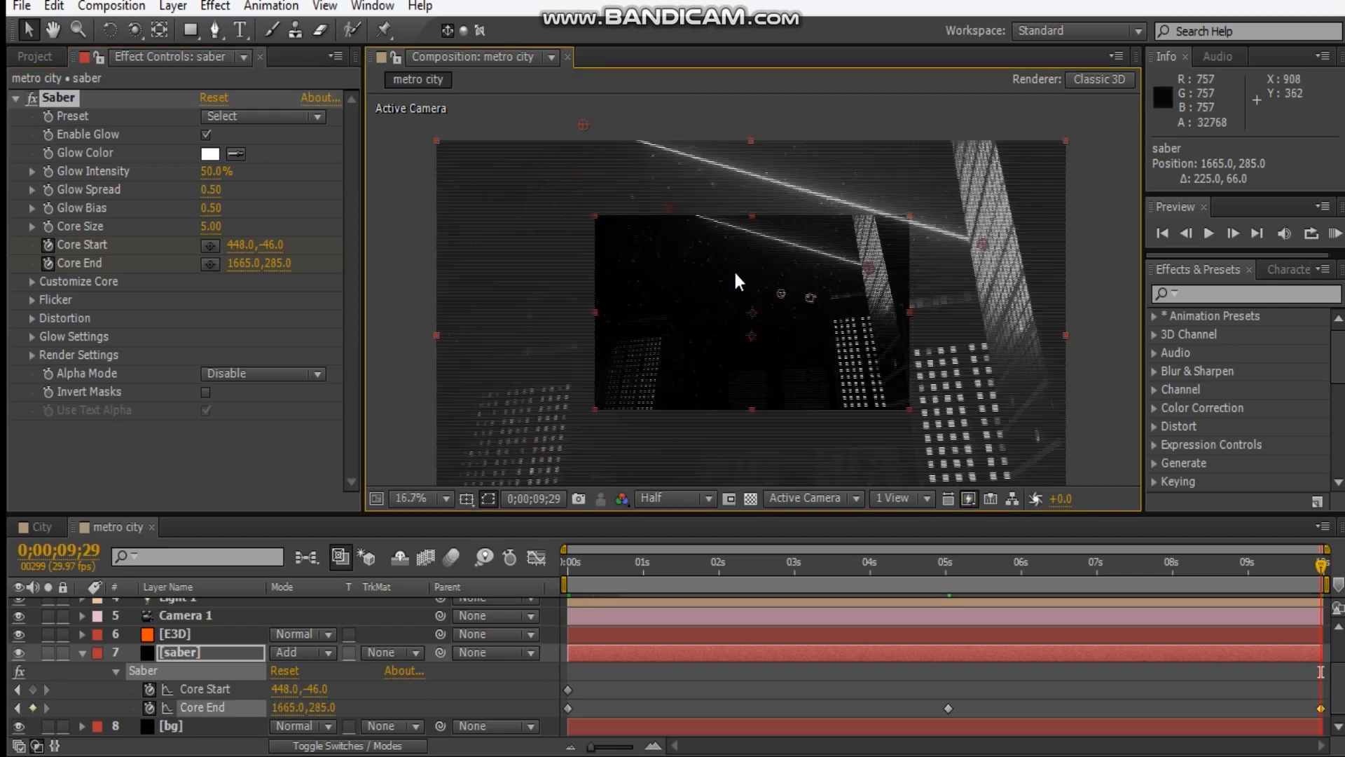
pyautogui.moveTo(669, 212); pyautogui.dragTo(714, 221)
pyautogui.click(1020, 293)
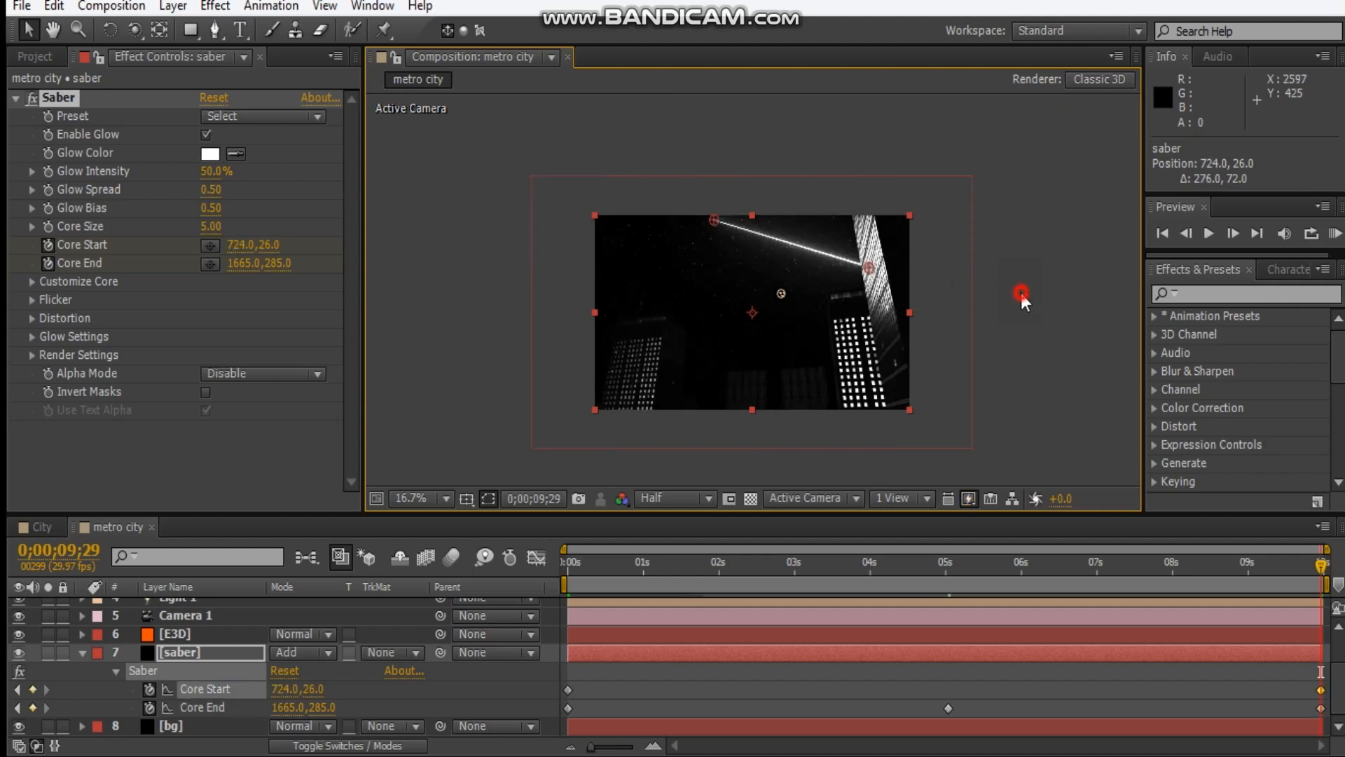
# Preview the camera and saber animation from the first frame with the whole composition in view.
pyautogui.click(415, 499)
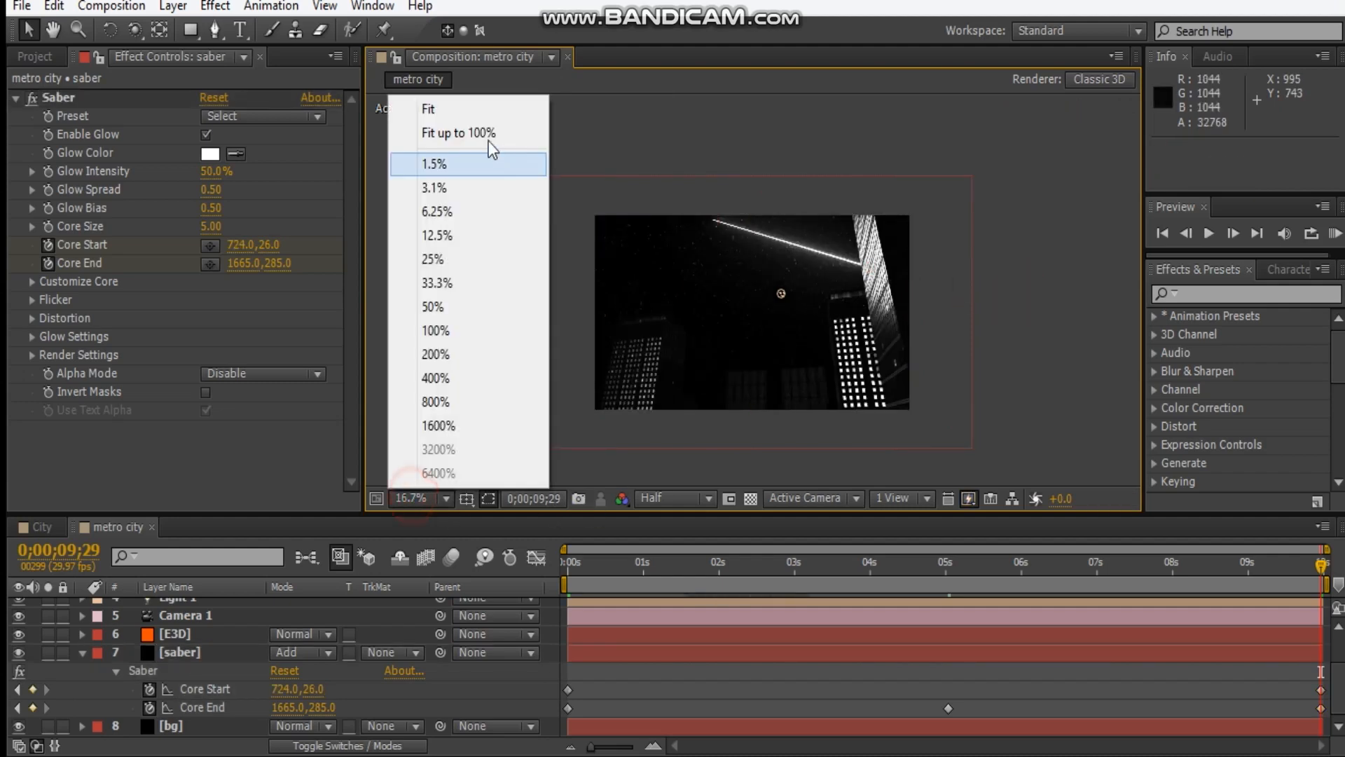
pyautogui.click(490, 115)
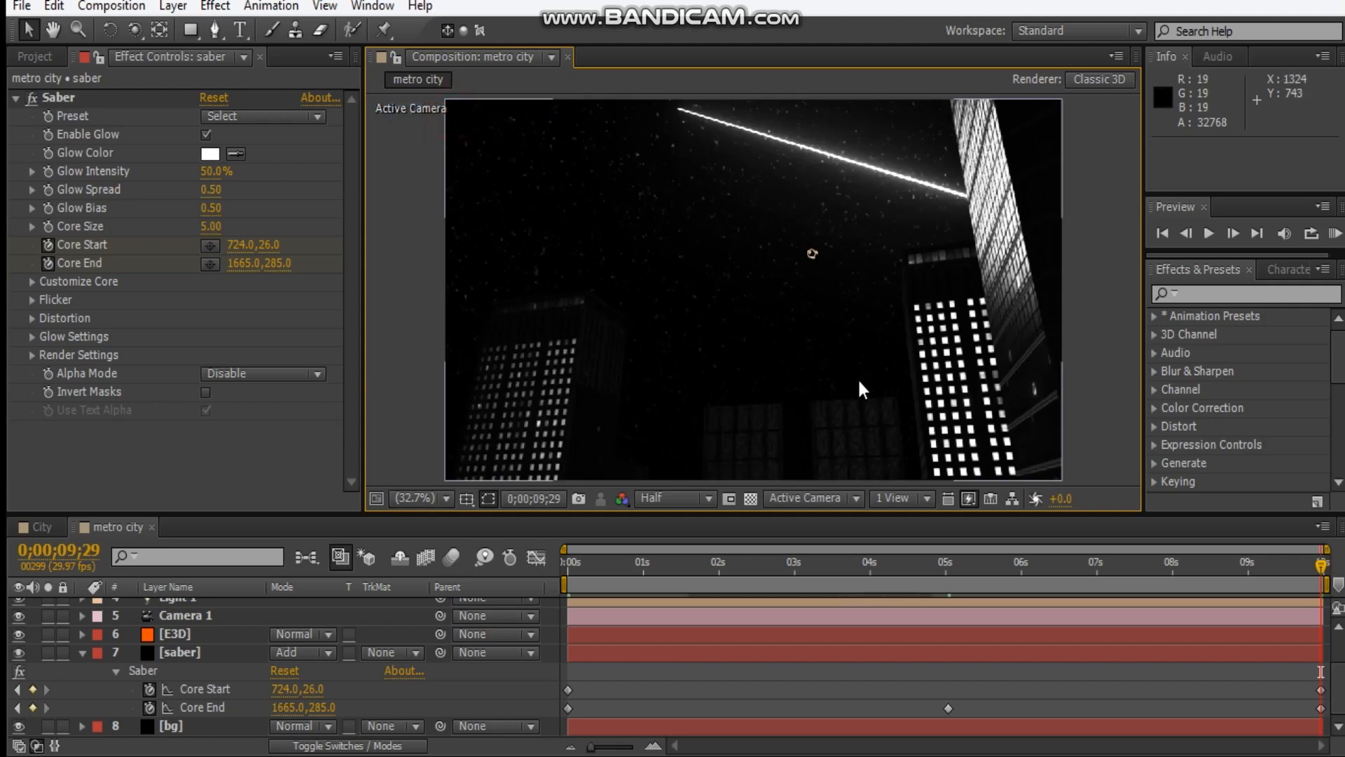
pyautogui.click(623, 561)
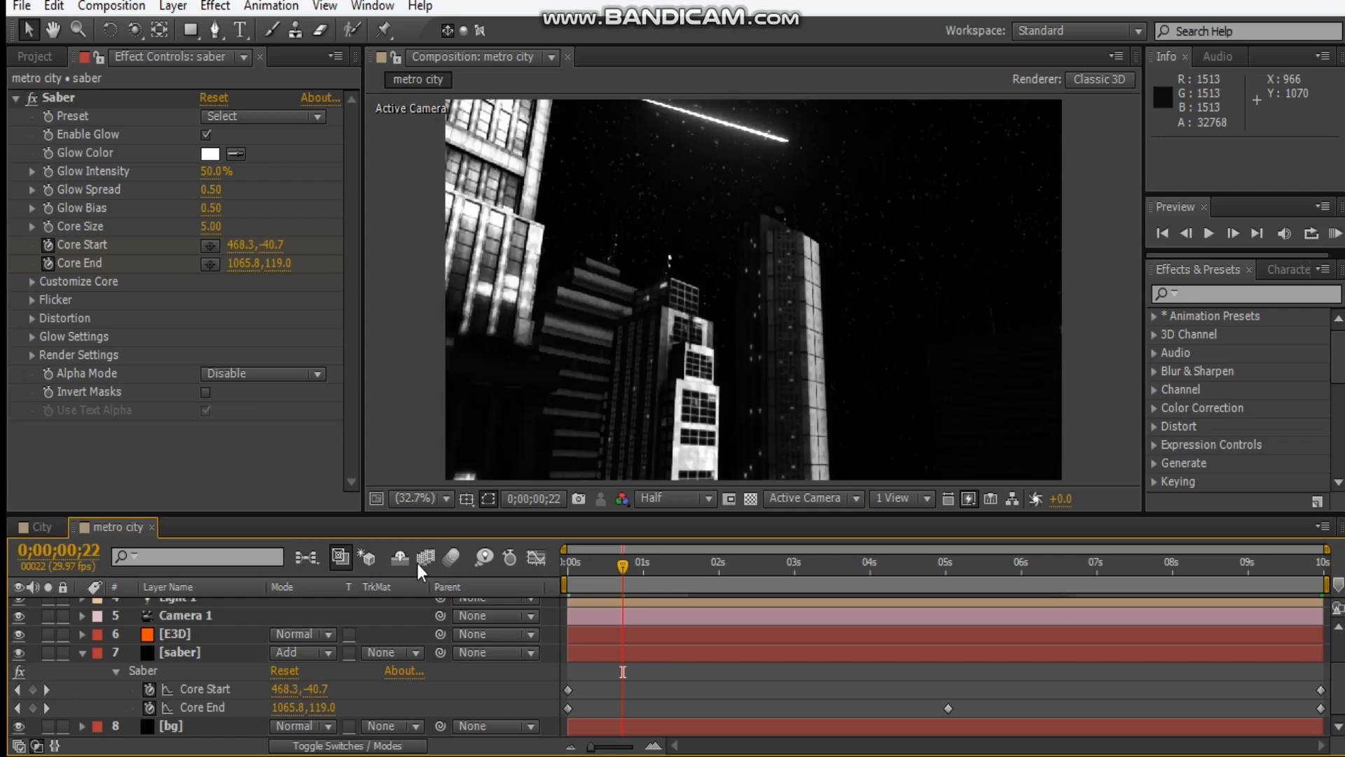
pyautogui.moveTo(589, 567); pyautogui.dragTo(463, 570)
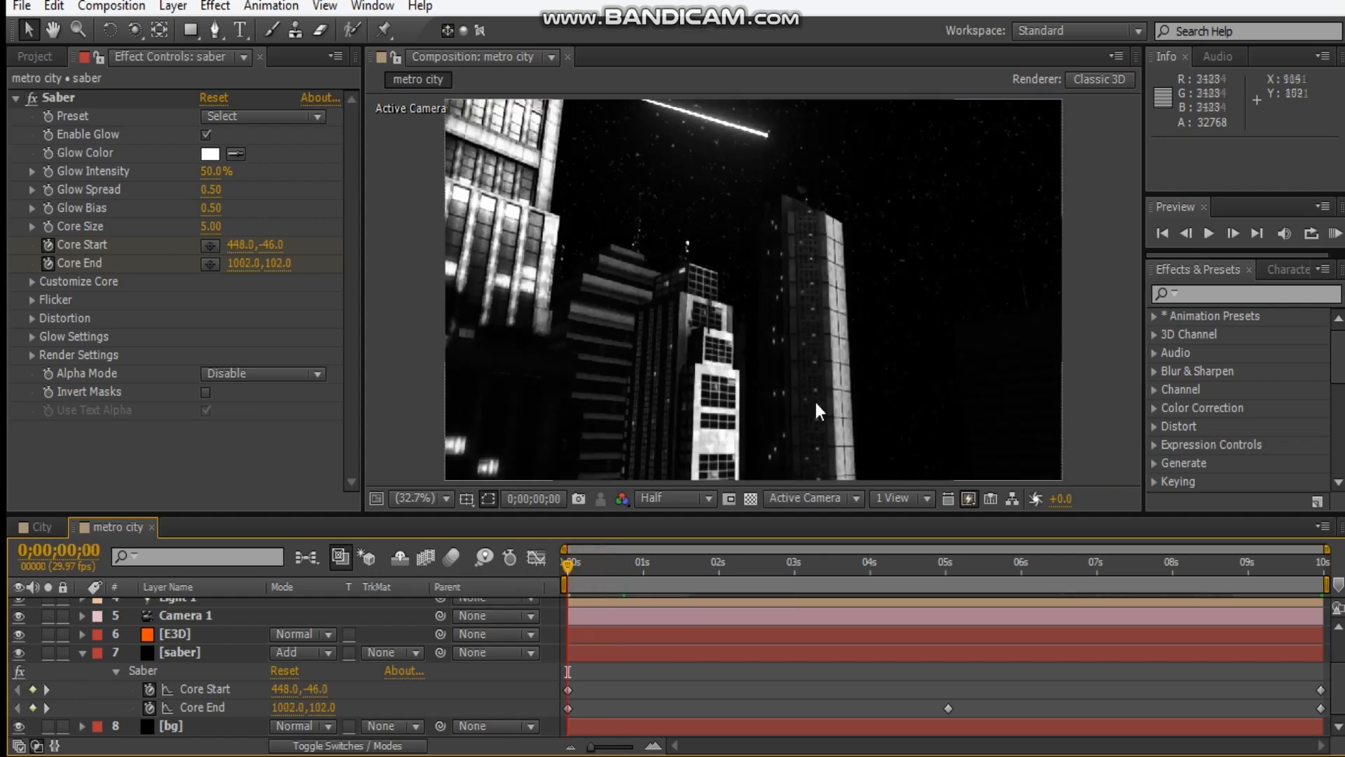
pyautogui.press('KP_0')
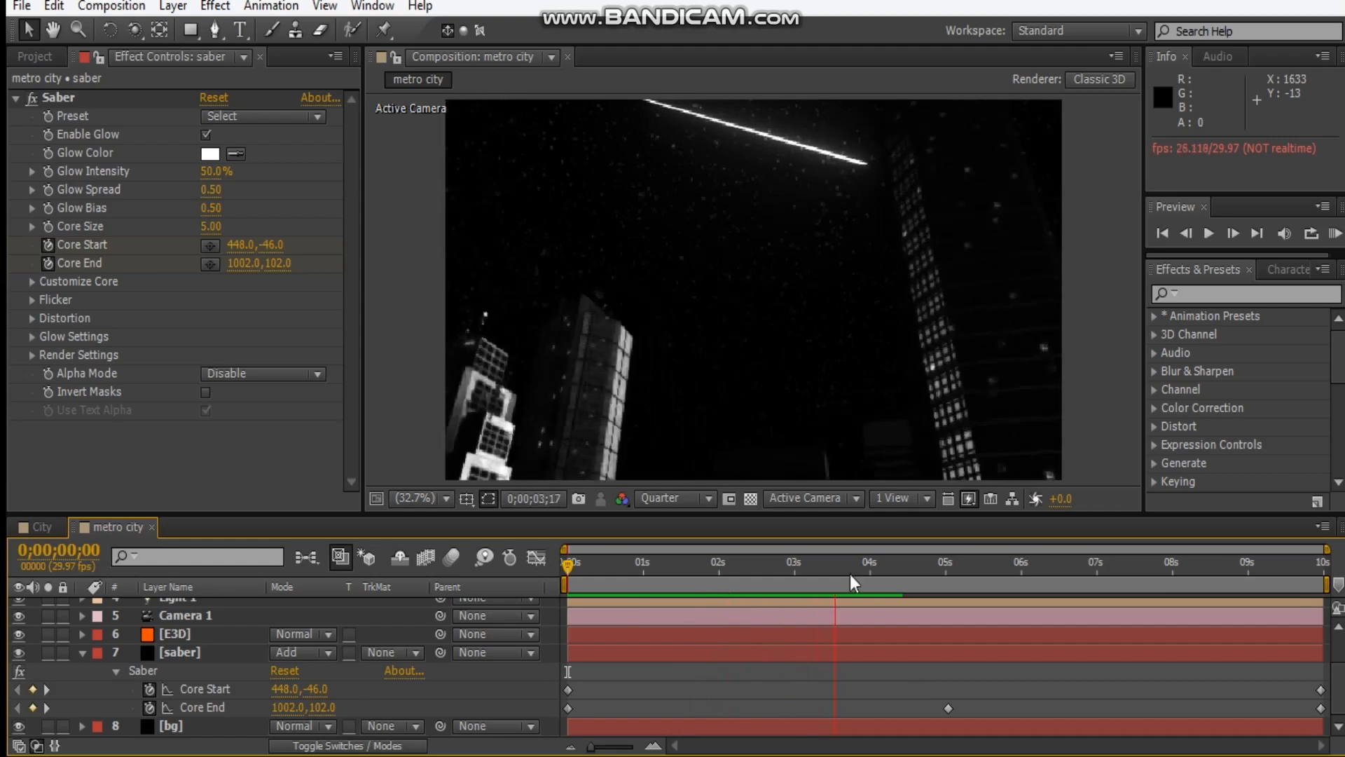
pyautogui.moveTo(857, 573); pyautogui.dragTo(569, 576)
# Collapse the saber layer and keyframe the bg layer's Position at 0;00;00;00.
pyautogui.click(83, 662)
pyautogui.click(82, 657)
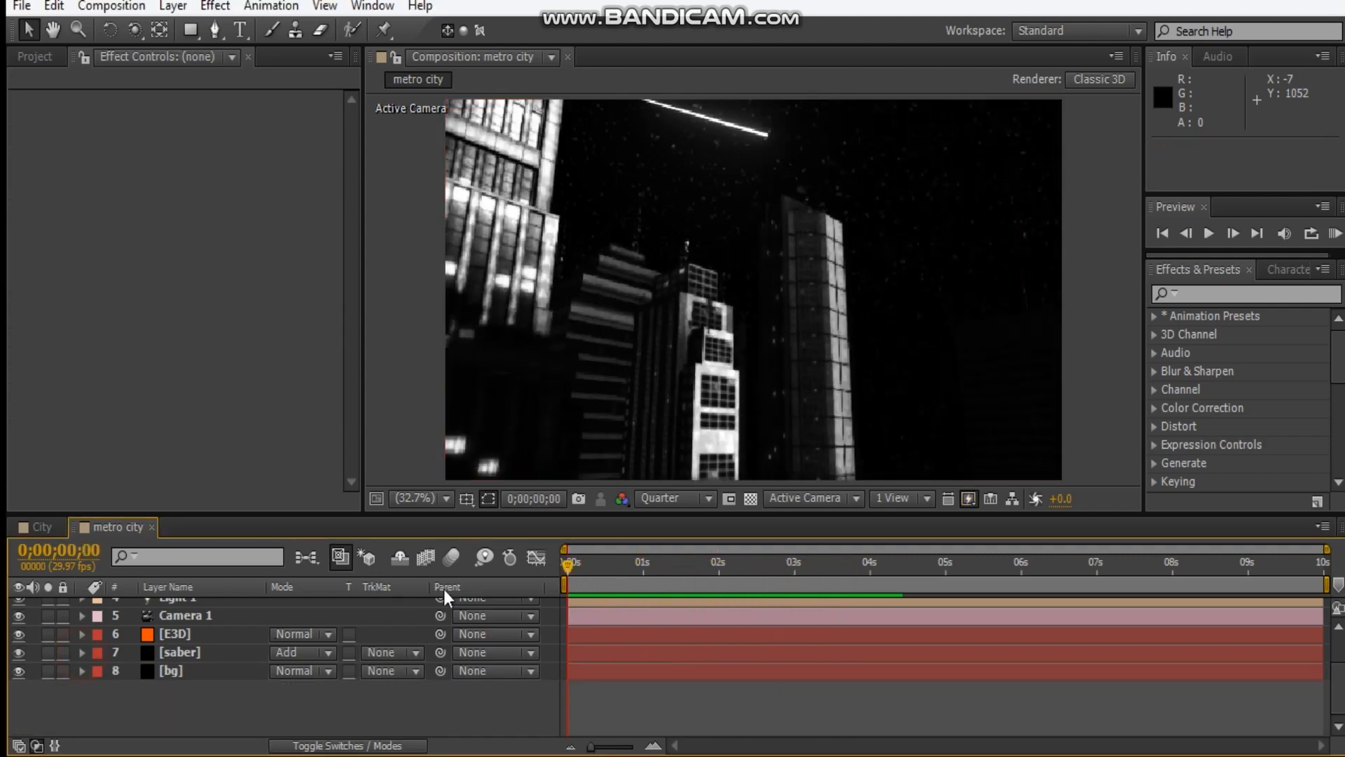
pyautogui.click(187, 735)
pyautogui.scroll(-2, 781, 278)
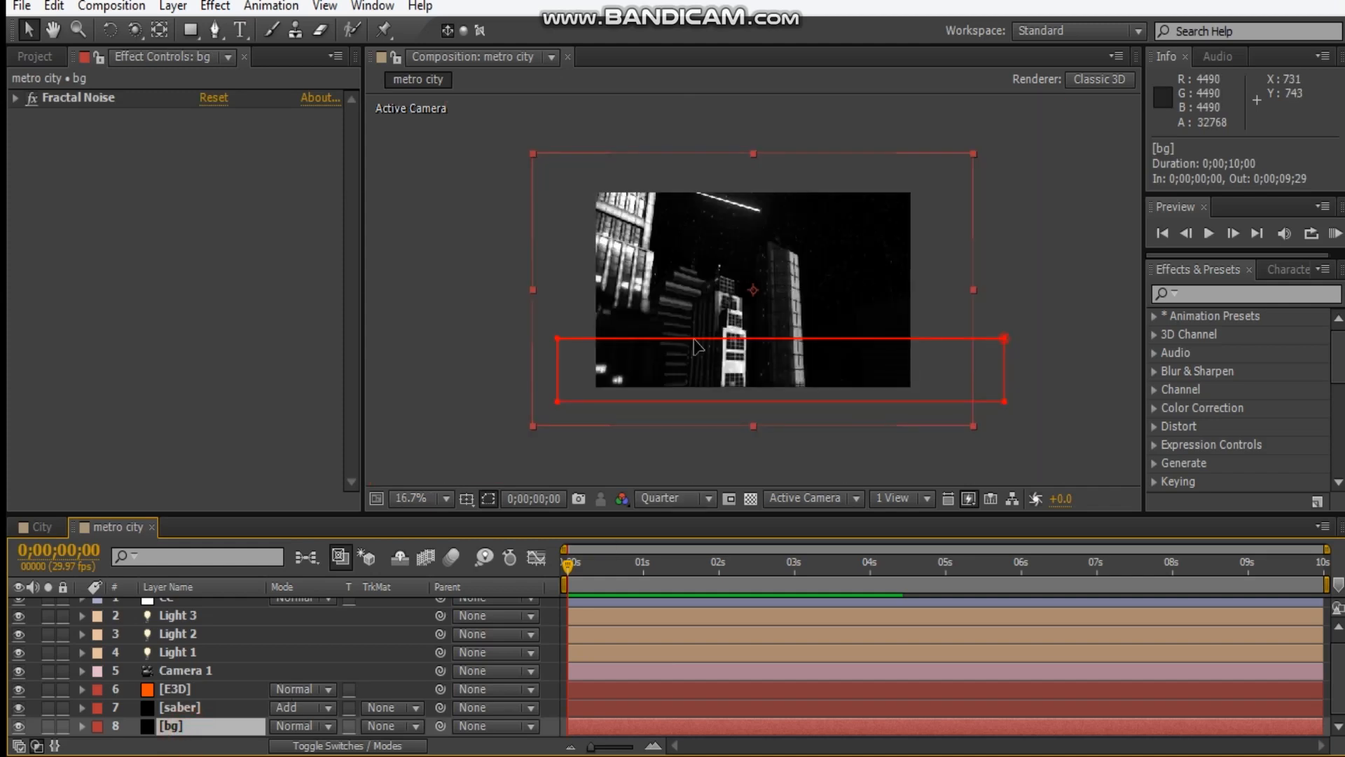
pyautogui.press('p')
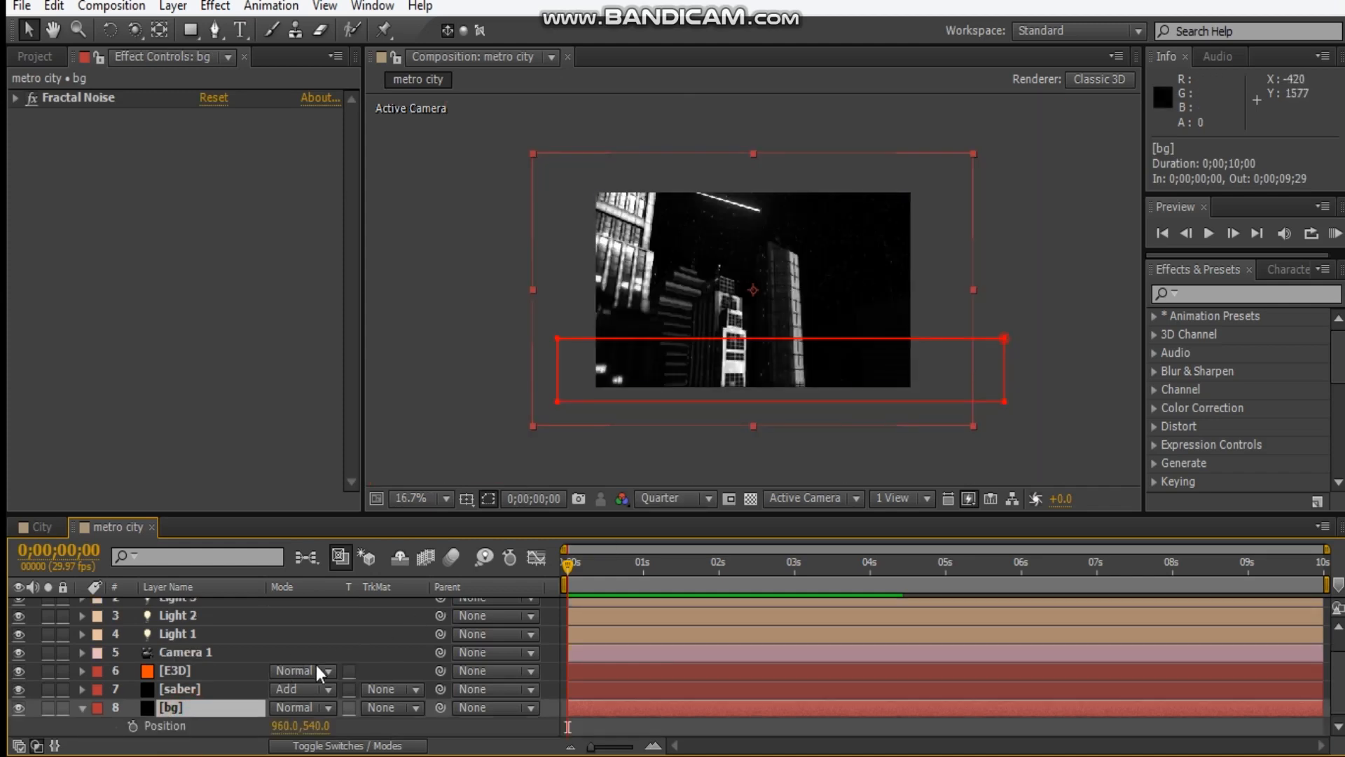
pyautogui.click(133, 726)
# At 0;00;09;28, move the bg layer horizontally to Position about 690, 540 and collapse its properties.
pyautogui.moveTo(575, 573); pyautogui.dragTo(1321, 564)
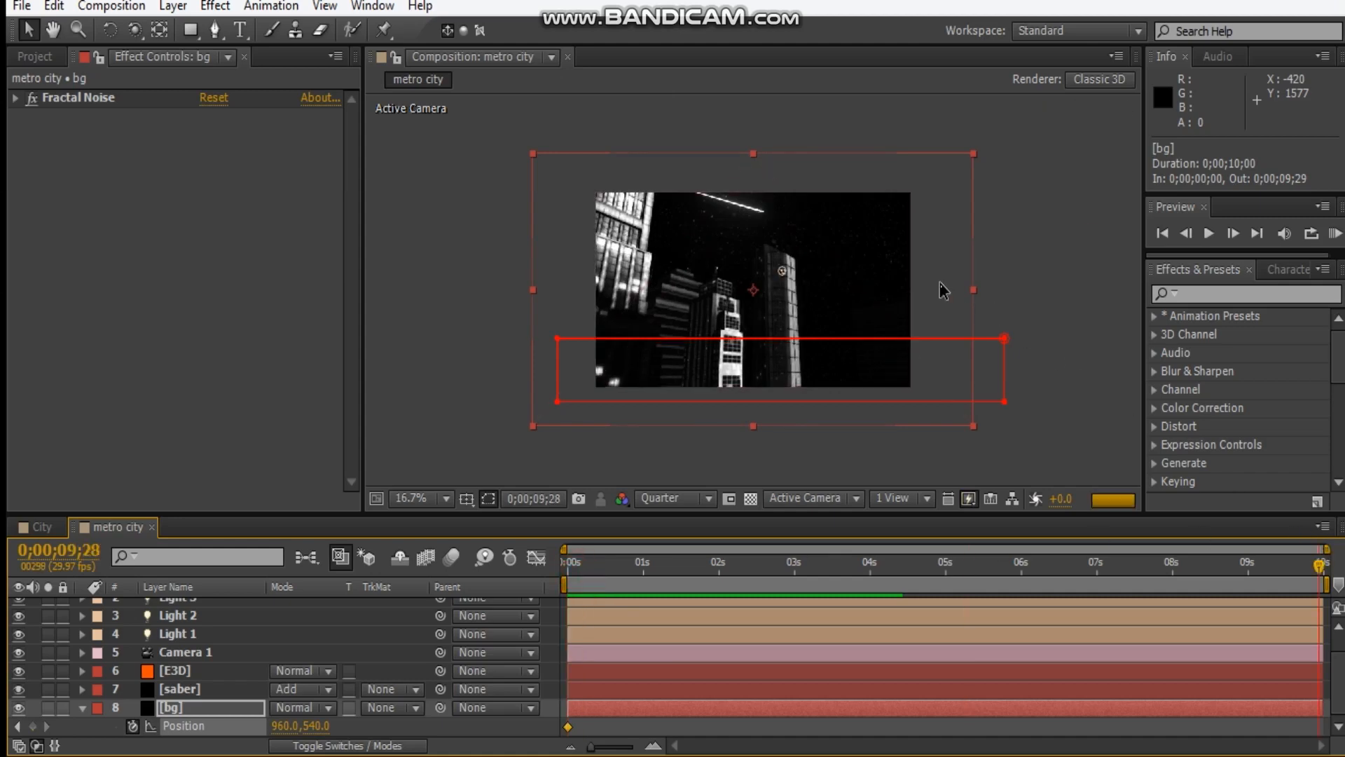
pyautogui.moveTo(929, 282); pyautogui.dragTo(904, 285)
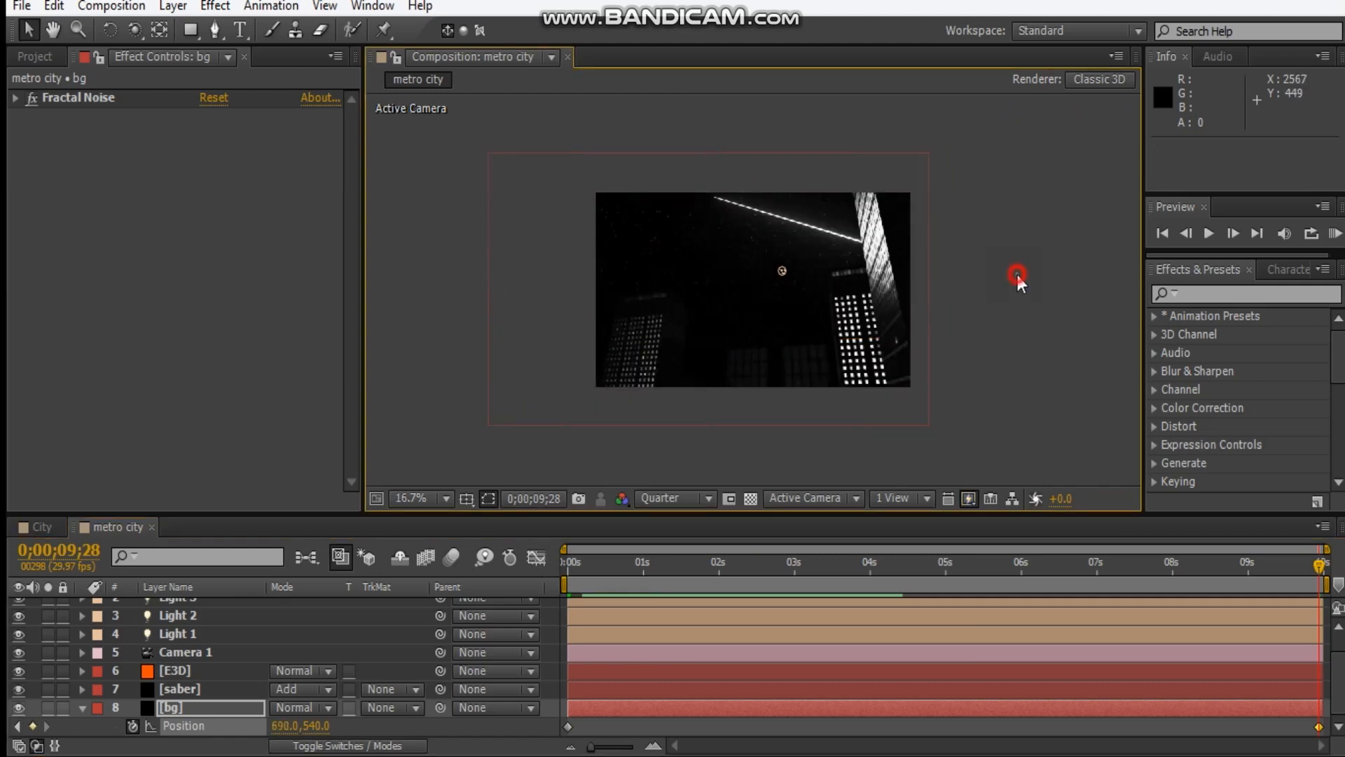
pyautogui.click(1017, 275)
pyautogui.moveTo(667, 289); pyautogui.dragTo(671, 278)
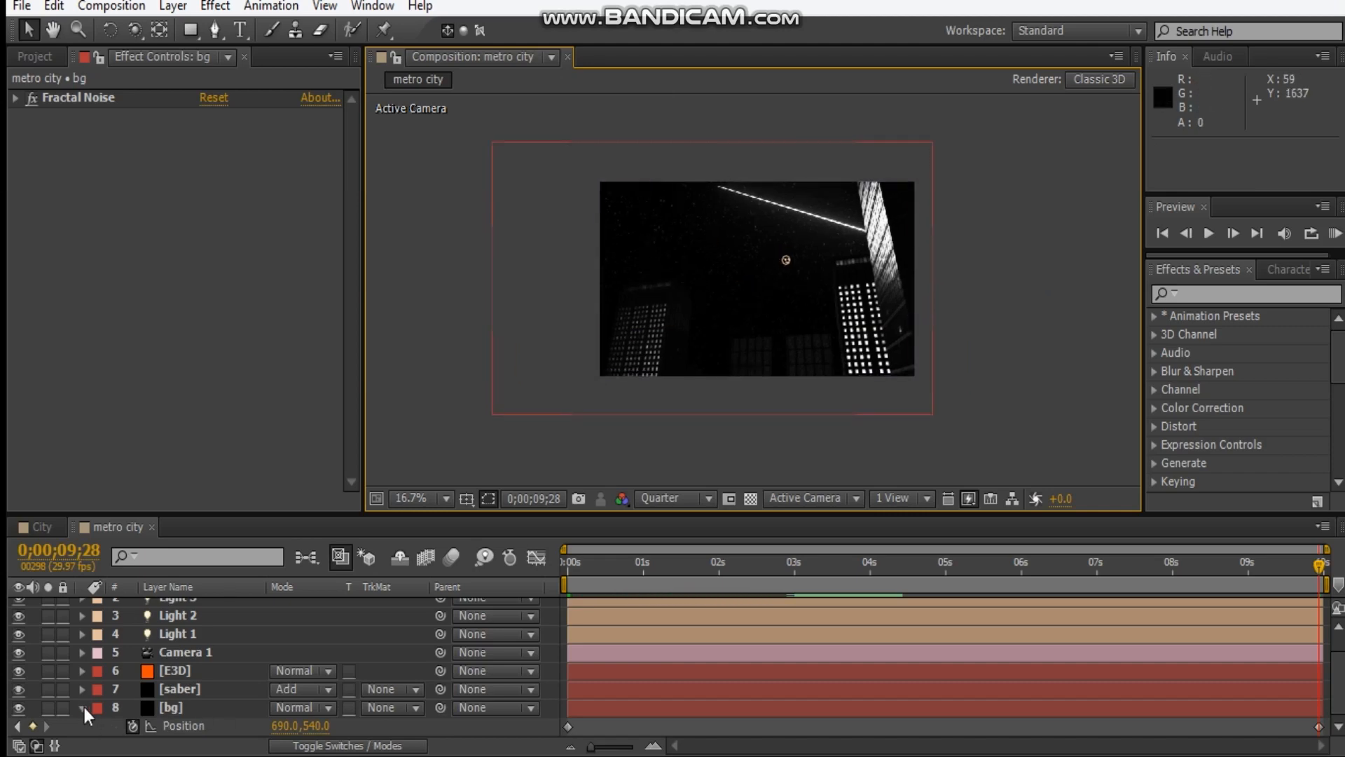
pyautogui.click(82, 708)
# Collapse the Tint and Curves effects on the CC layer and add a Stylize Glow effect.
pyautogui.scroll(1, 809, 217)
pyautogui.scroll(1, 739, 258)
pyautogui.scroll(-2, 712, 272)
pyautogui.click(169, 605)
pyautogui.click(15, 97)
pyautogui.click(16, 116)
pyautogui.rightClick(124, 257)
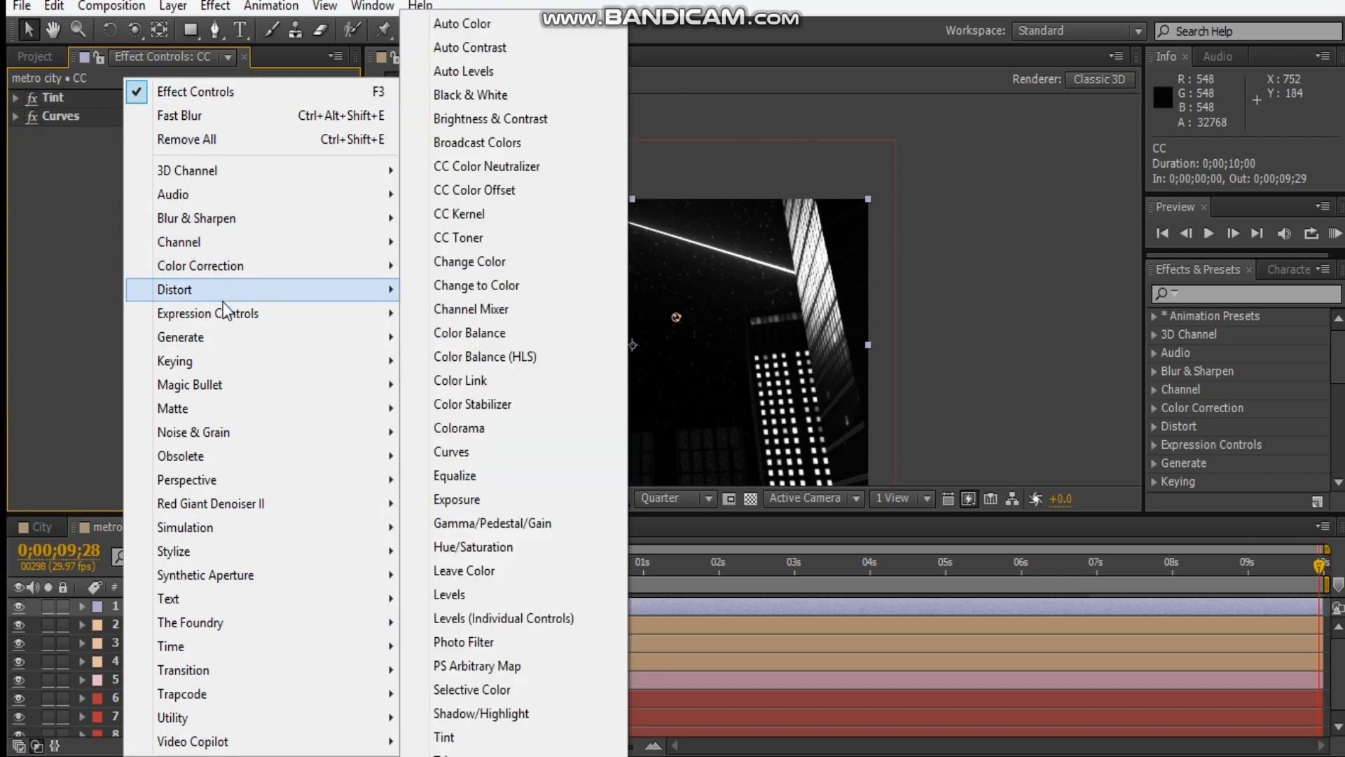
pyautogui.moveTo(233, 319)
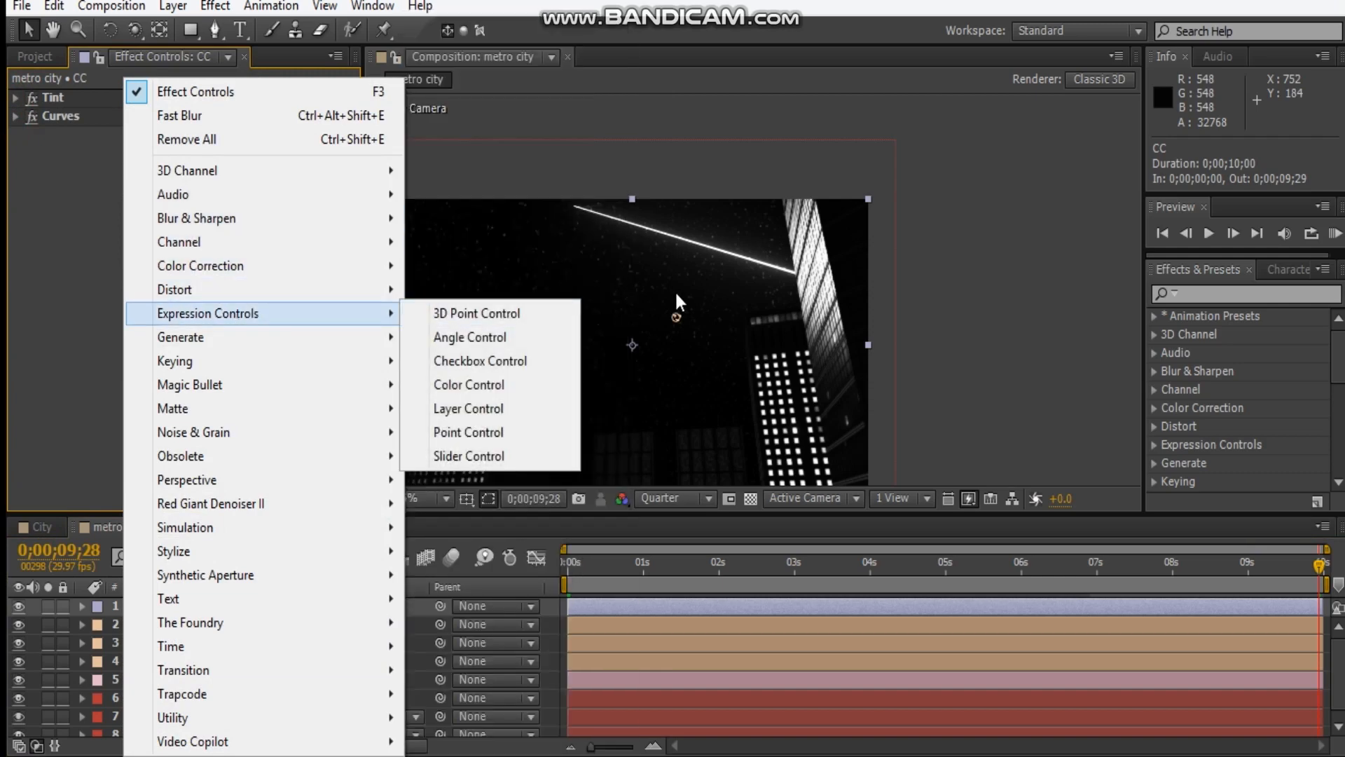
pyautogui.moveTo(249, 385)
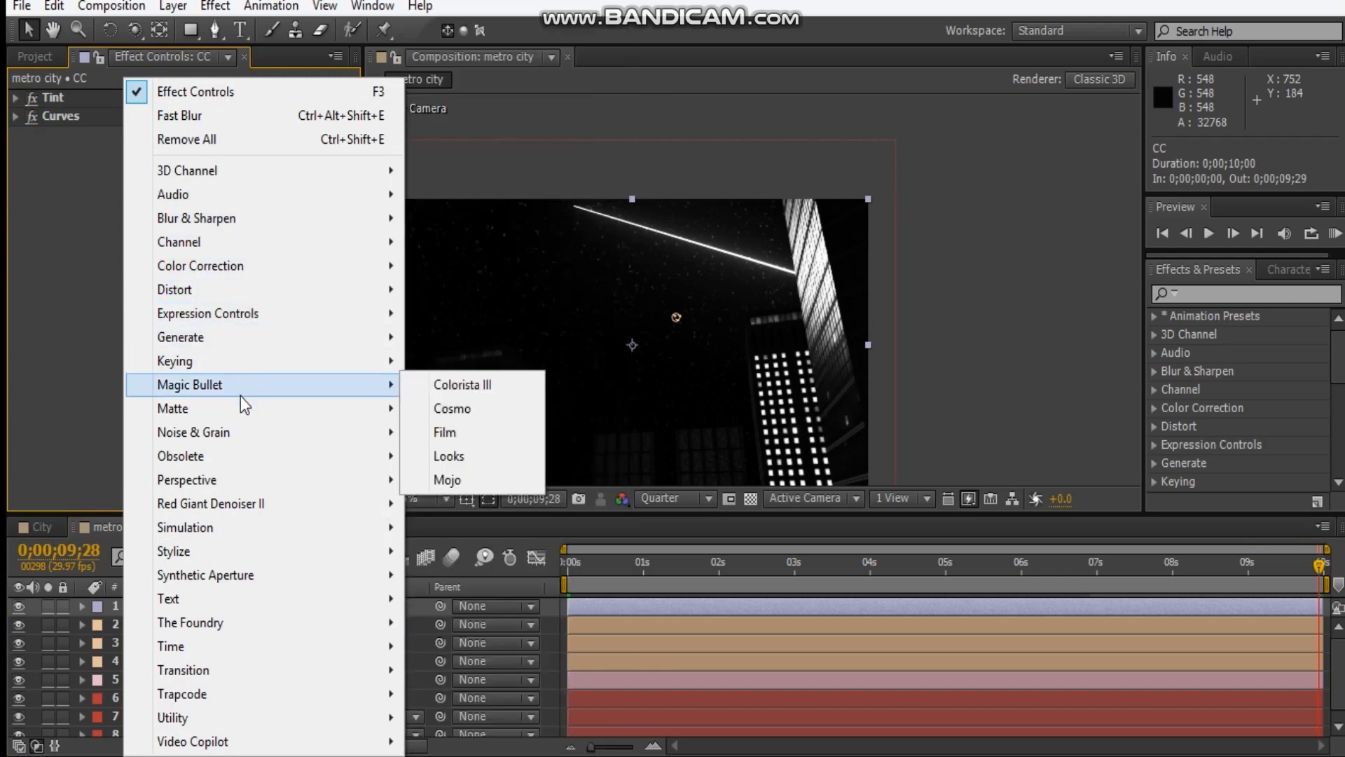
pyautogui.moveTo(211, 550)
pyautogui.click(466, 369)
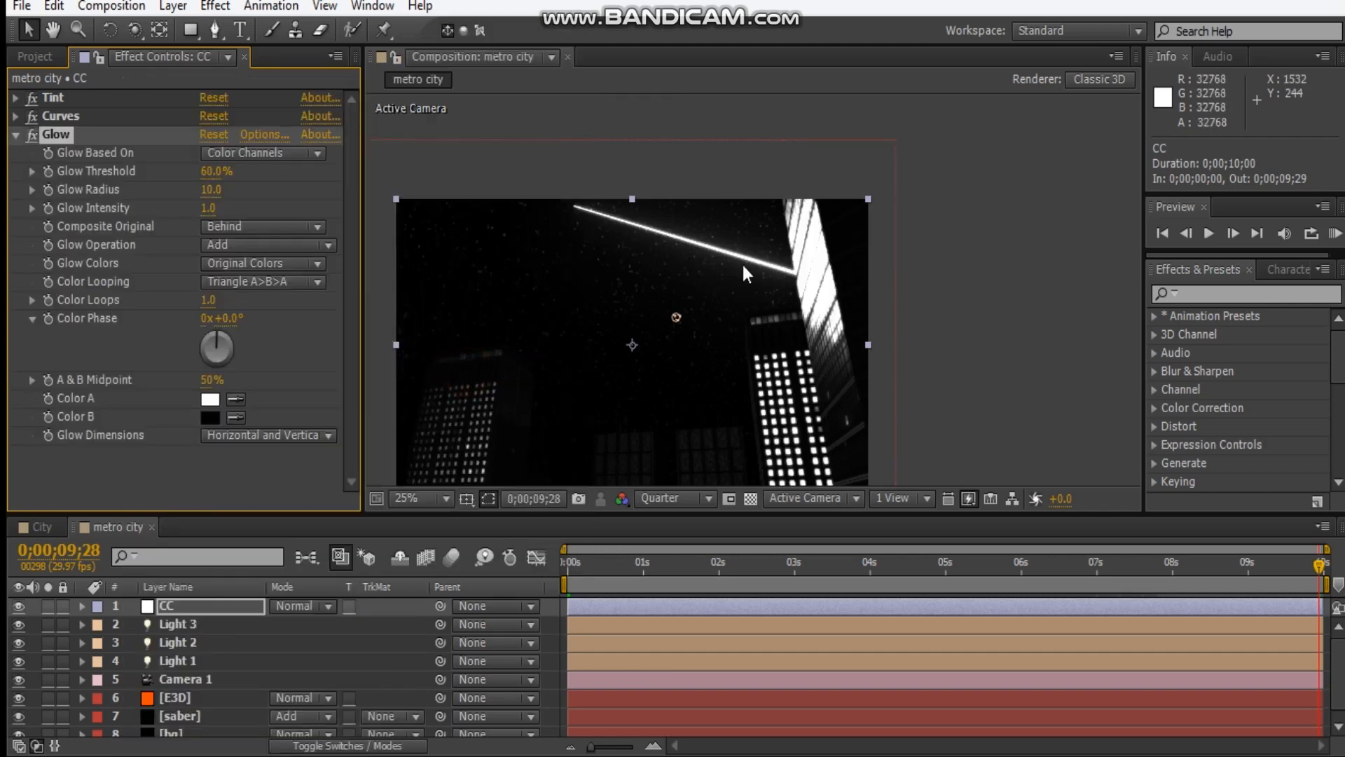
# Set the CC layer's Glow Intensity to 1.5 and its Glow Radius to 63.
pyautogui.press('.')
pyautogui.moveTo(655, 190); pyautogui.dragTo(763, 248)
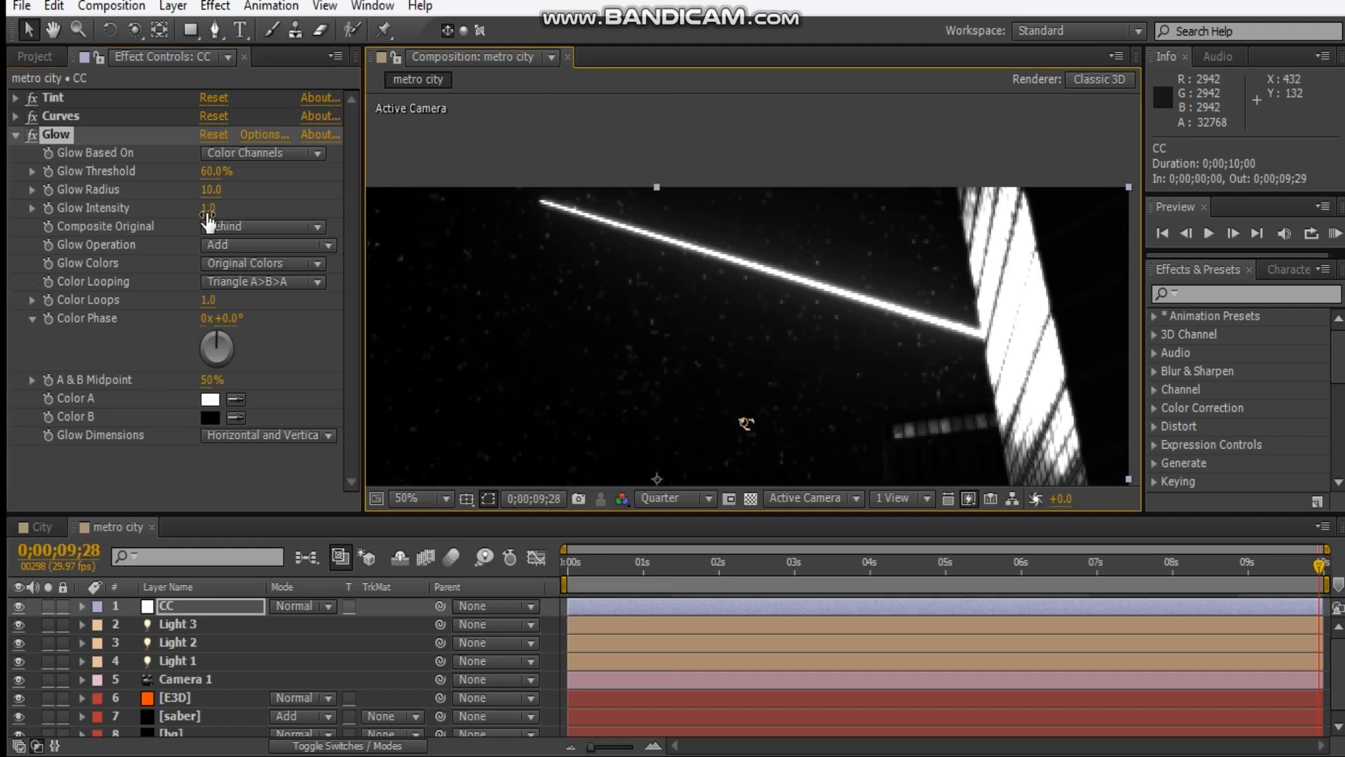
pyautogui.moveTo(208, 208); pyautogui.dragTo(302, 209)
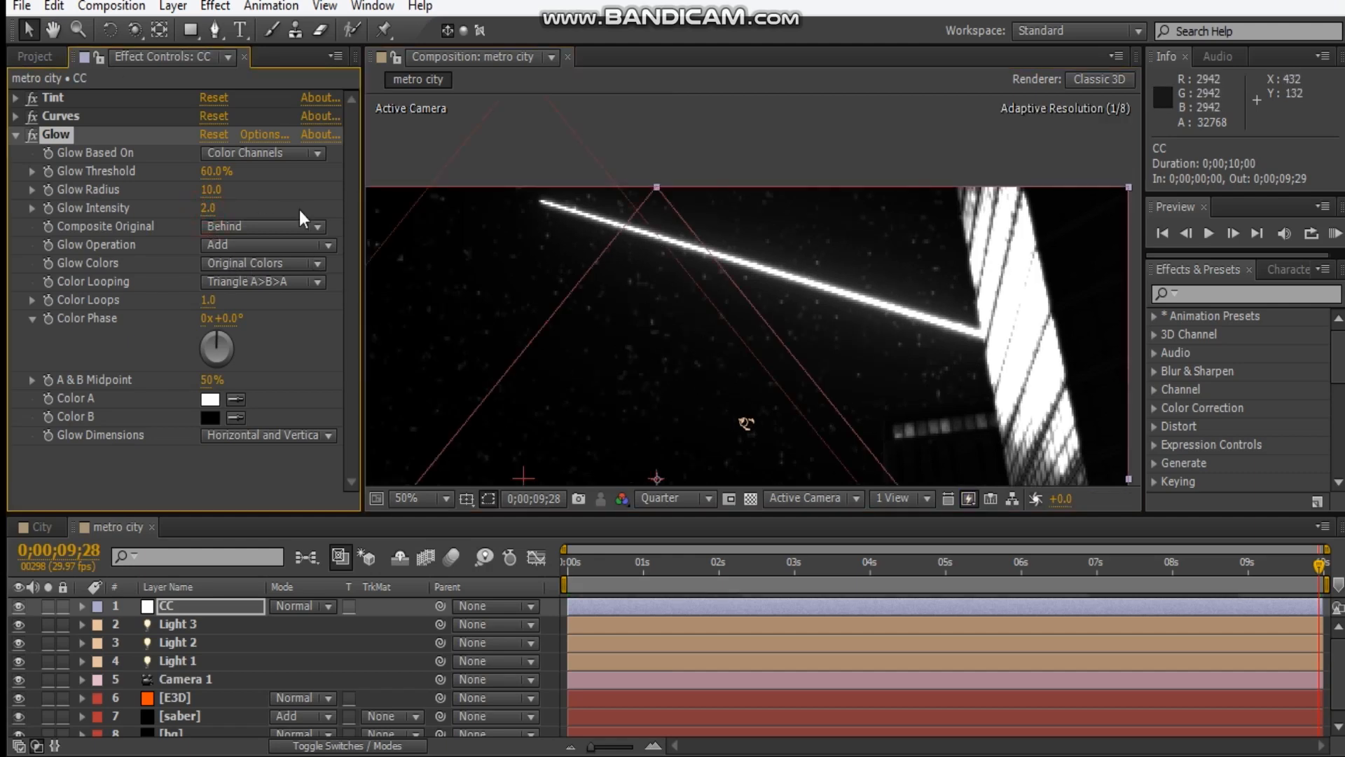
pyautogui.click(208, 211)
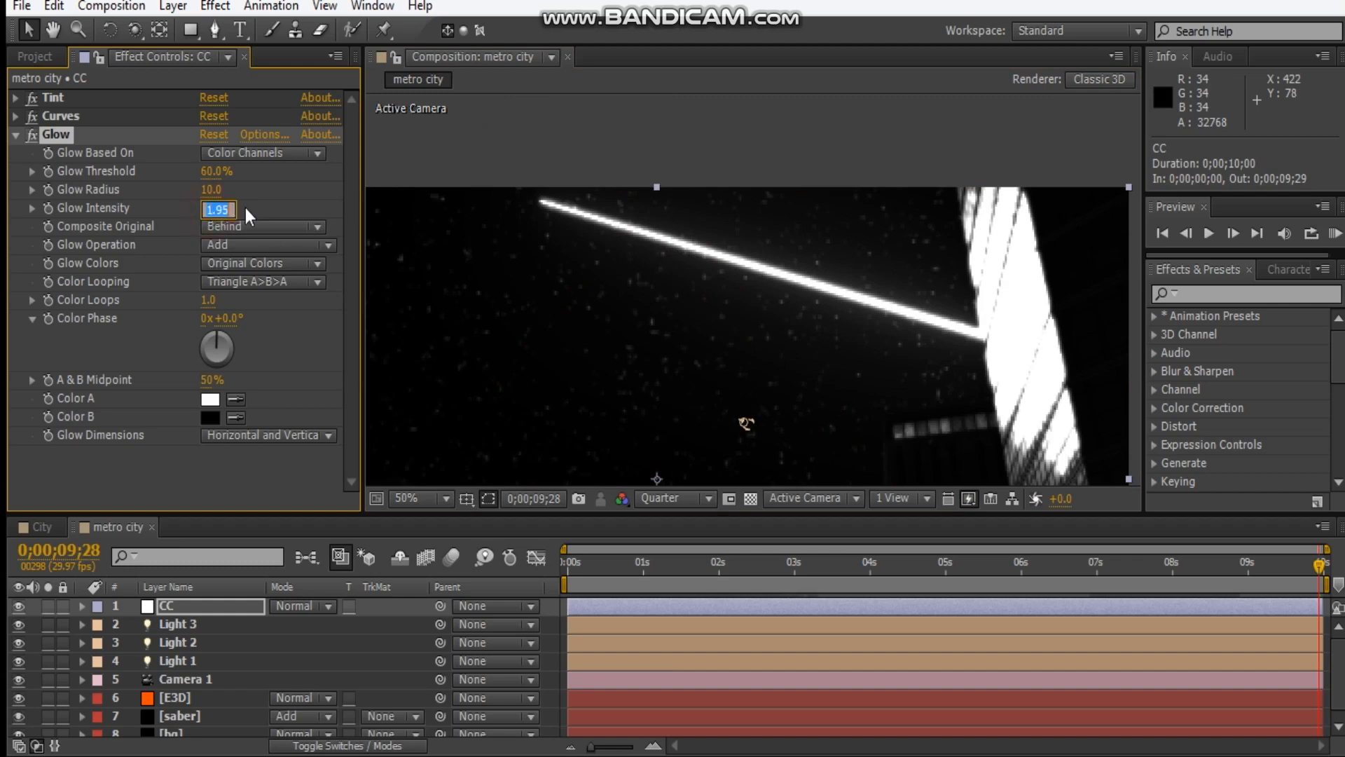
pyautogui.write('1.')
pyautogui.press('Return')
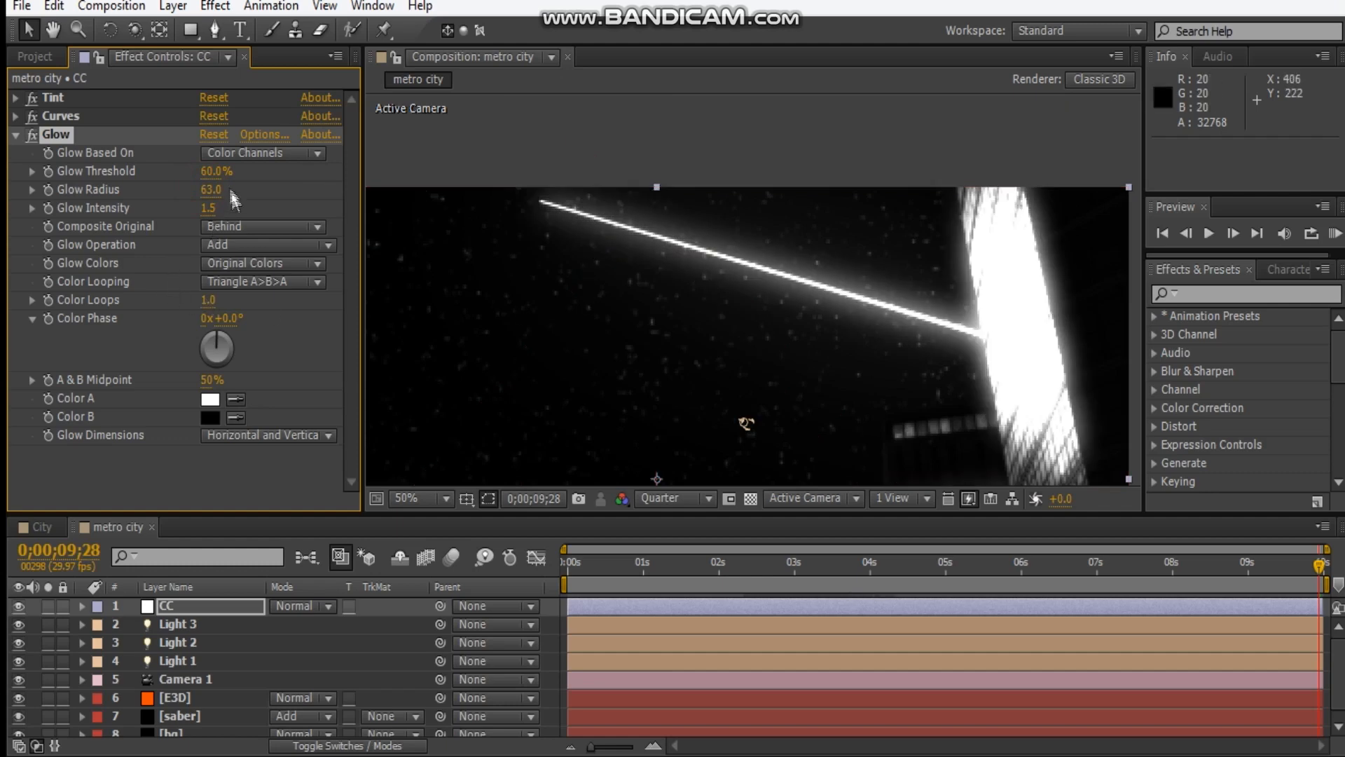
# Set the CC layer's Glow Threshold to 100% and its Glow Radius to 50.
pyautogui.moveTo(176, 173); pyautogui.dragTo(313, 177)
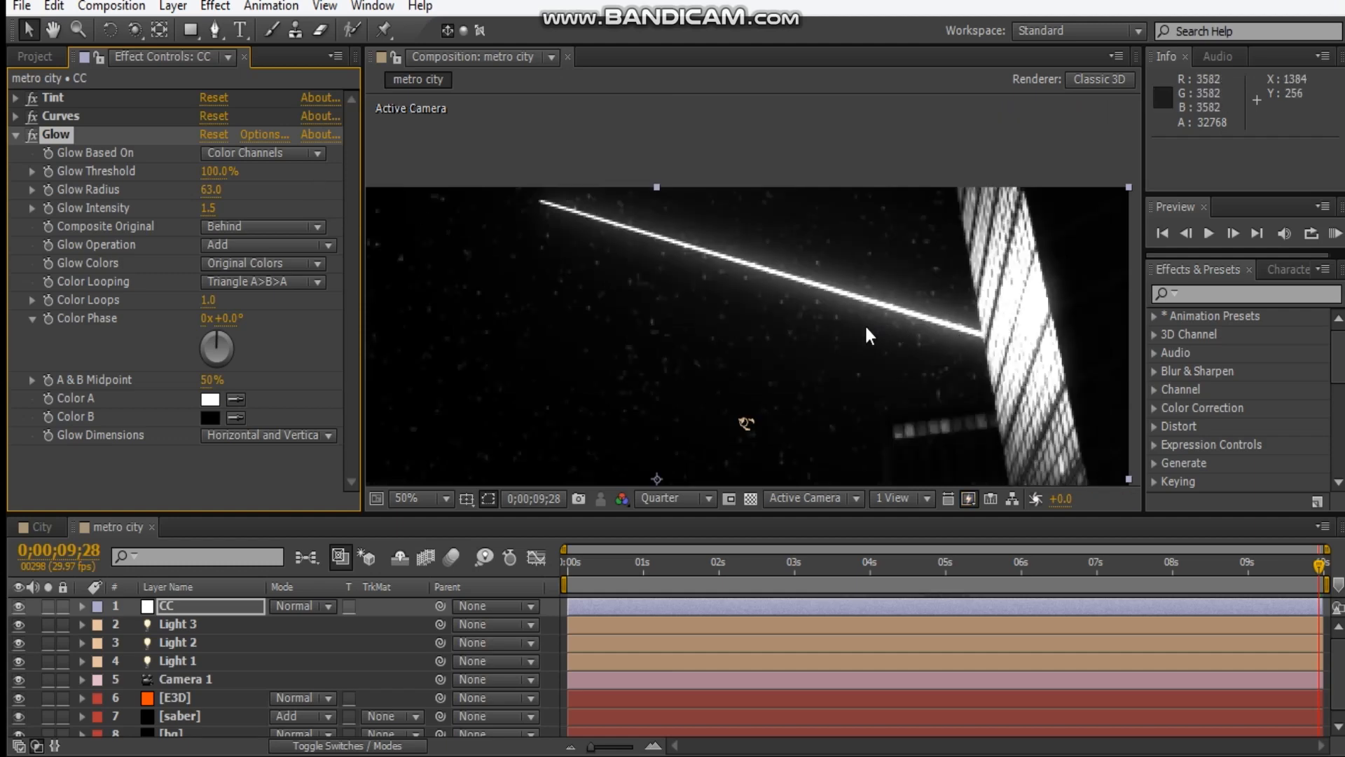
pyautogui.scroll(-2, 864, 324)
pyautogui.scroll(2, 805, 308)
pyautogui.click(213, 191)
pyautogui.write('50')
pyautogui.press('Return')
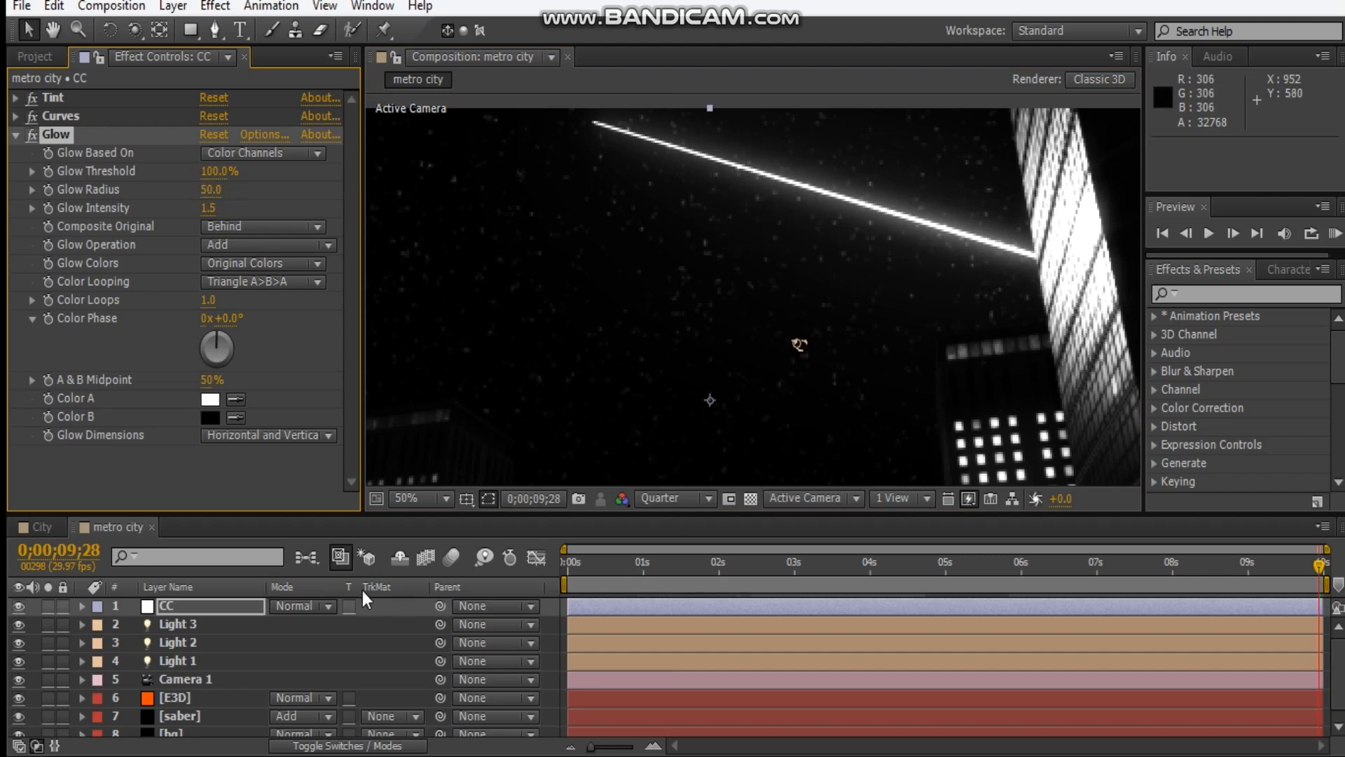
# Return to the first frame of metro city and set the CC layer's Glow Intensity to 1.
pyautogui.click(112, 527)
pyautogui.moveTo(690, 571); pyautogui.dragTo(481, 583)
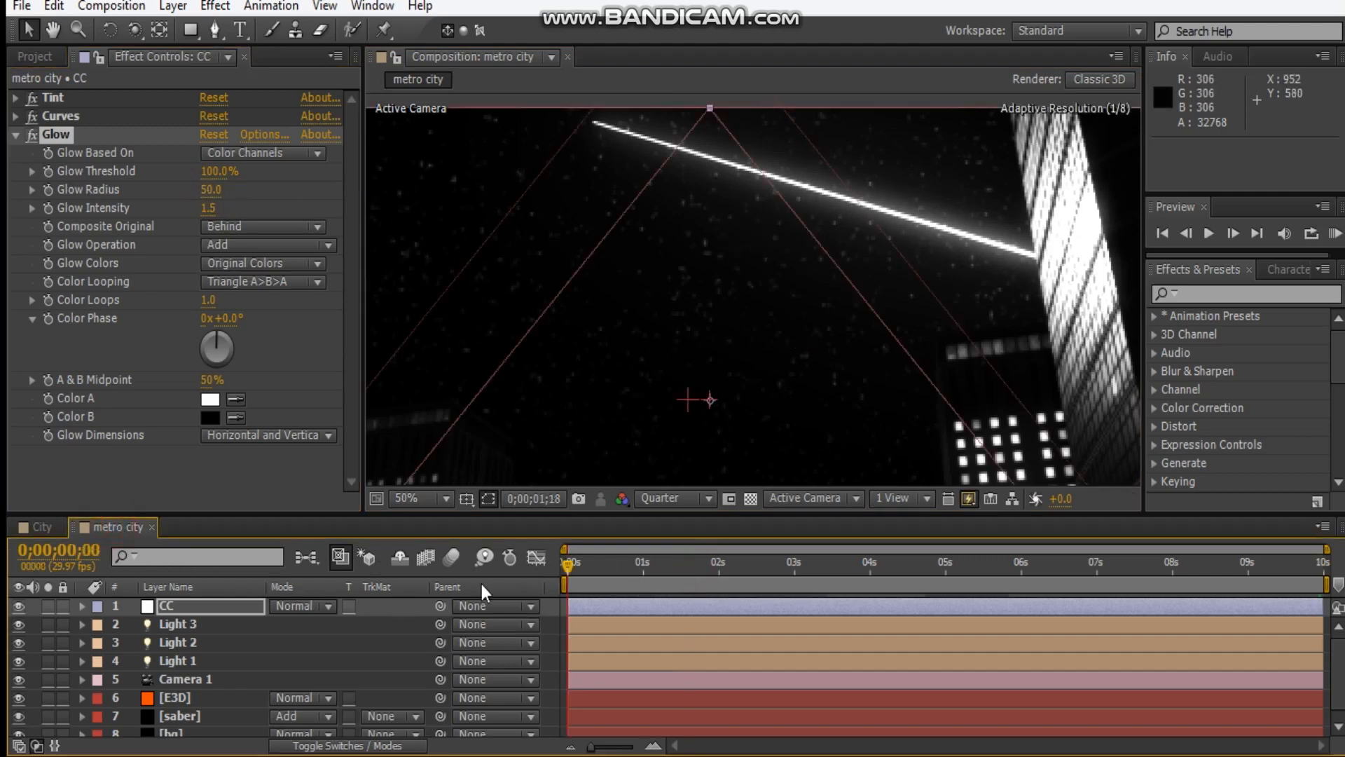
pyautogui.scroll(-1, 806, 238)
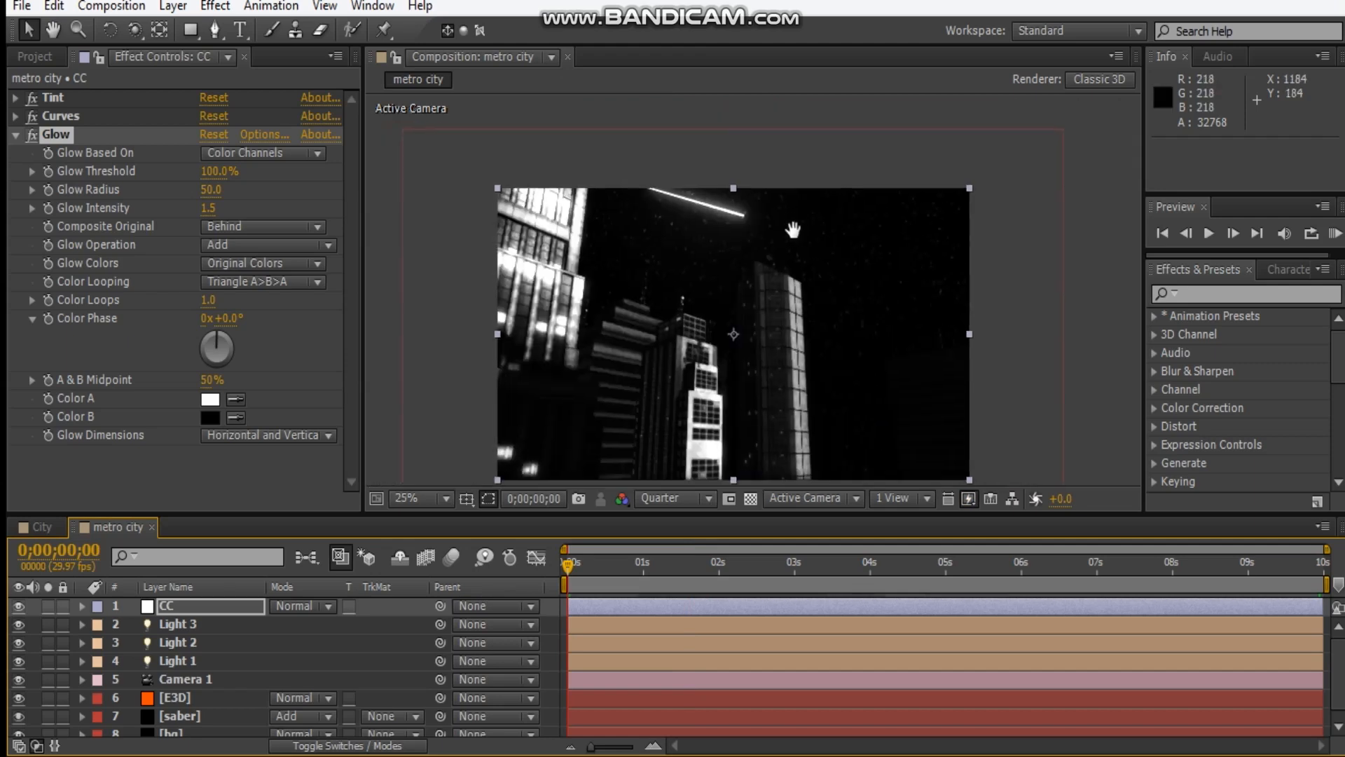
pyautogui.click(210, 208)
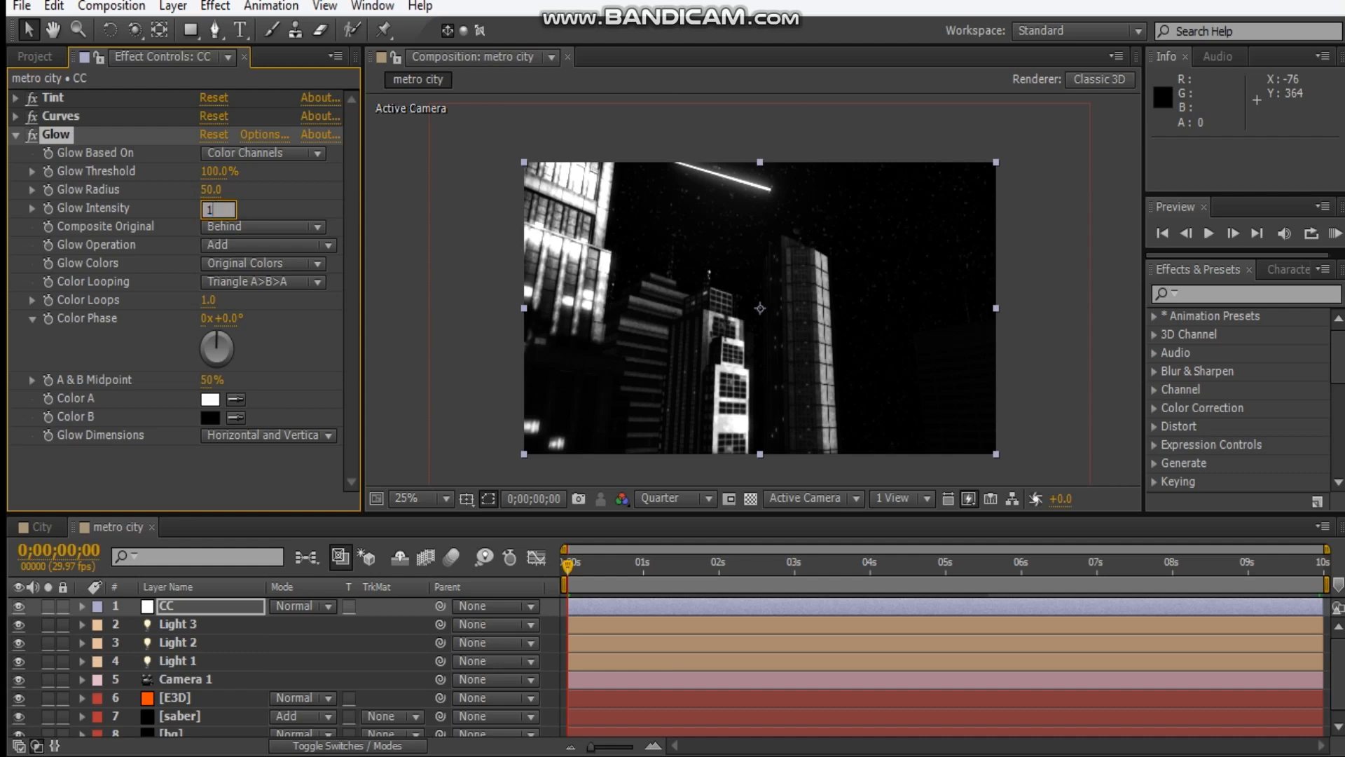
pyautogui.write('1')
pyautogui.press('Return')
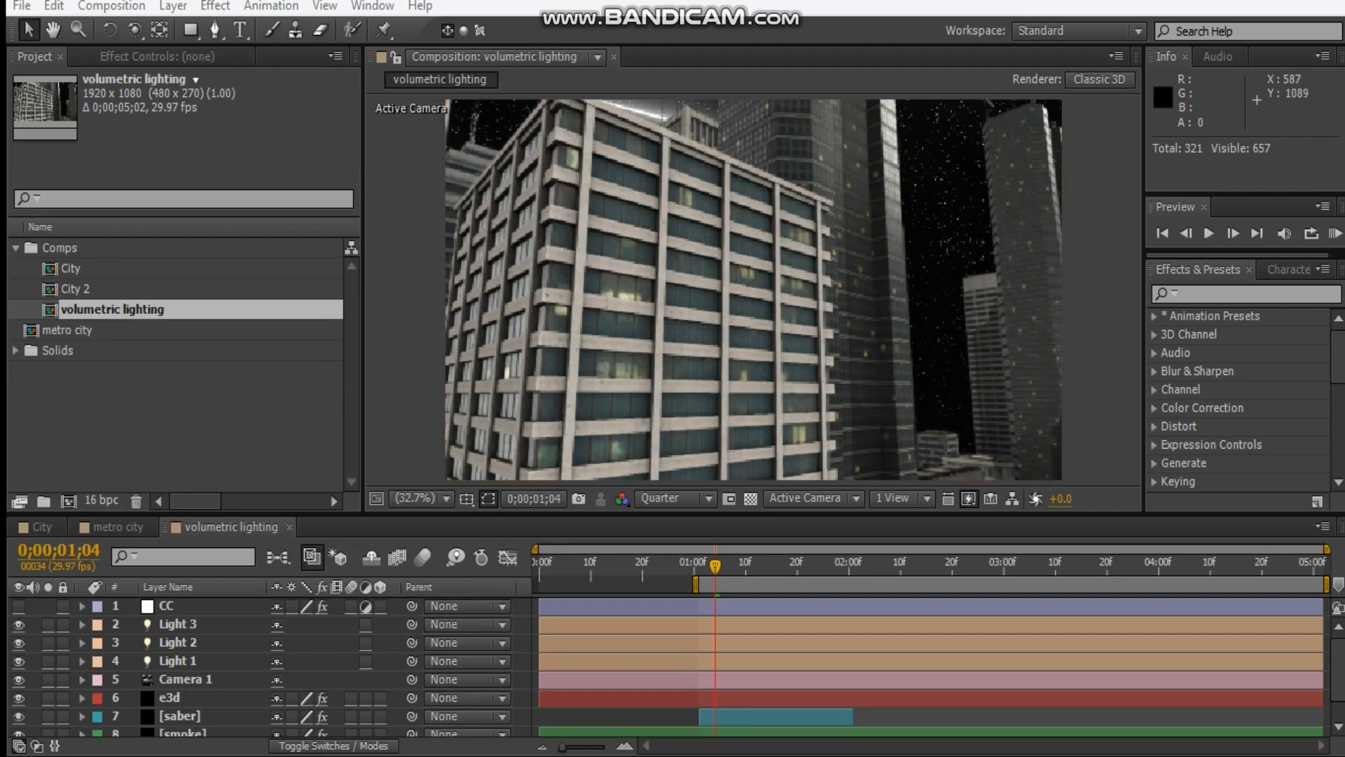
# Examine the effects on the e3d and CC layers of the volumetric lighting composition, collapsing CC's Tint, Curves and Glow.
pyautogui.click(172, 697)
pyautogui.click(126, 56)
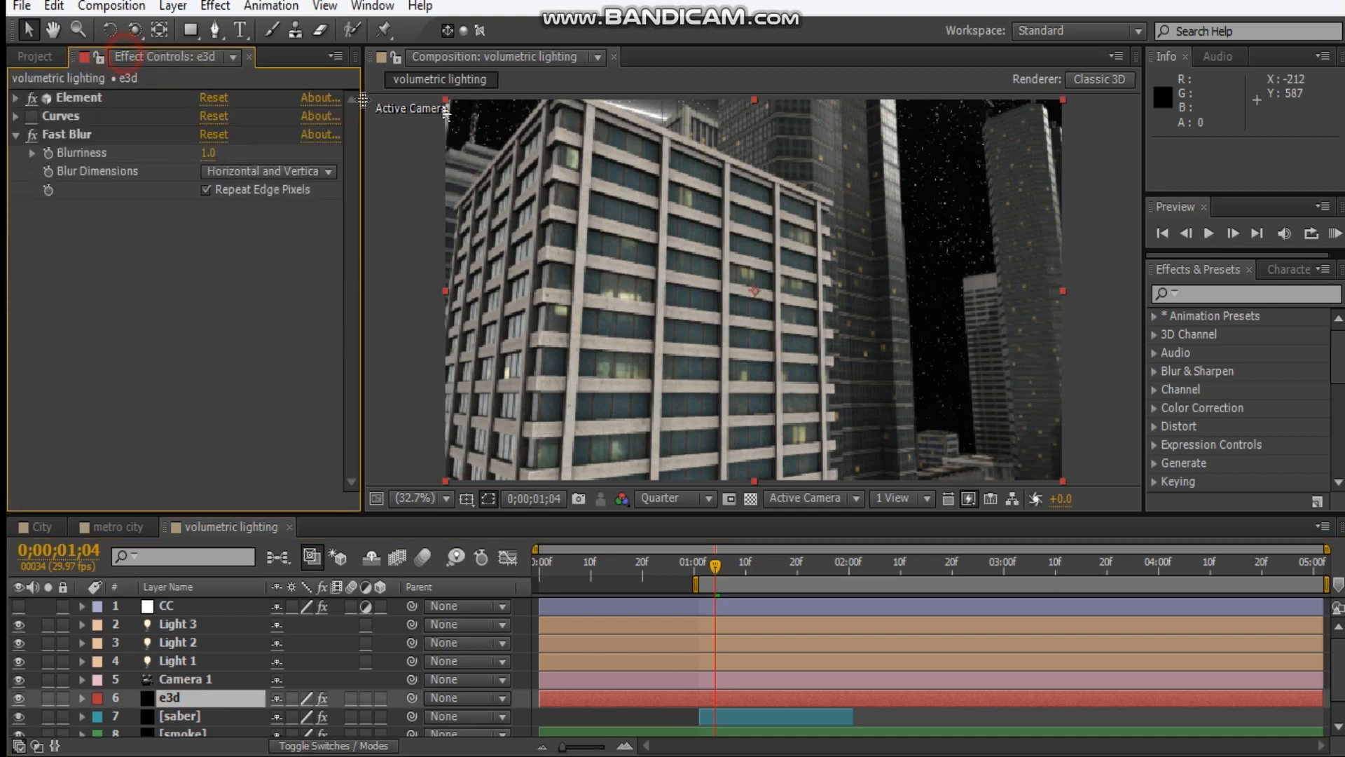
pyautogui.click(179, 610)
pyautogui.click(17, 99)
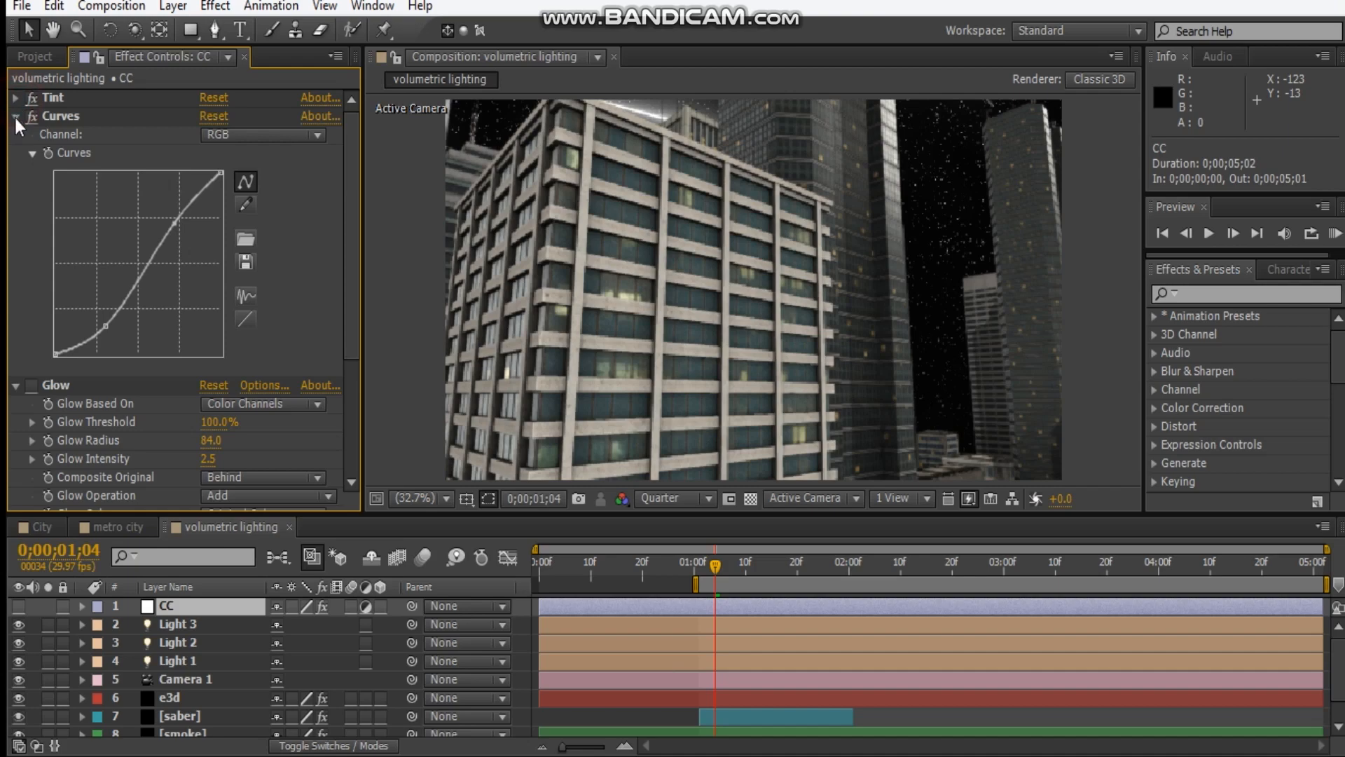
pyautogui.click(16, 116)
pyautogui.click(16, 134)
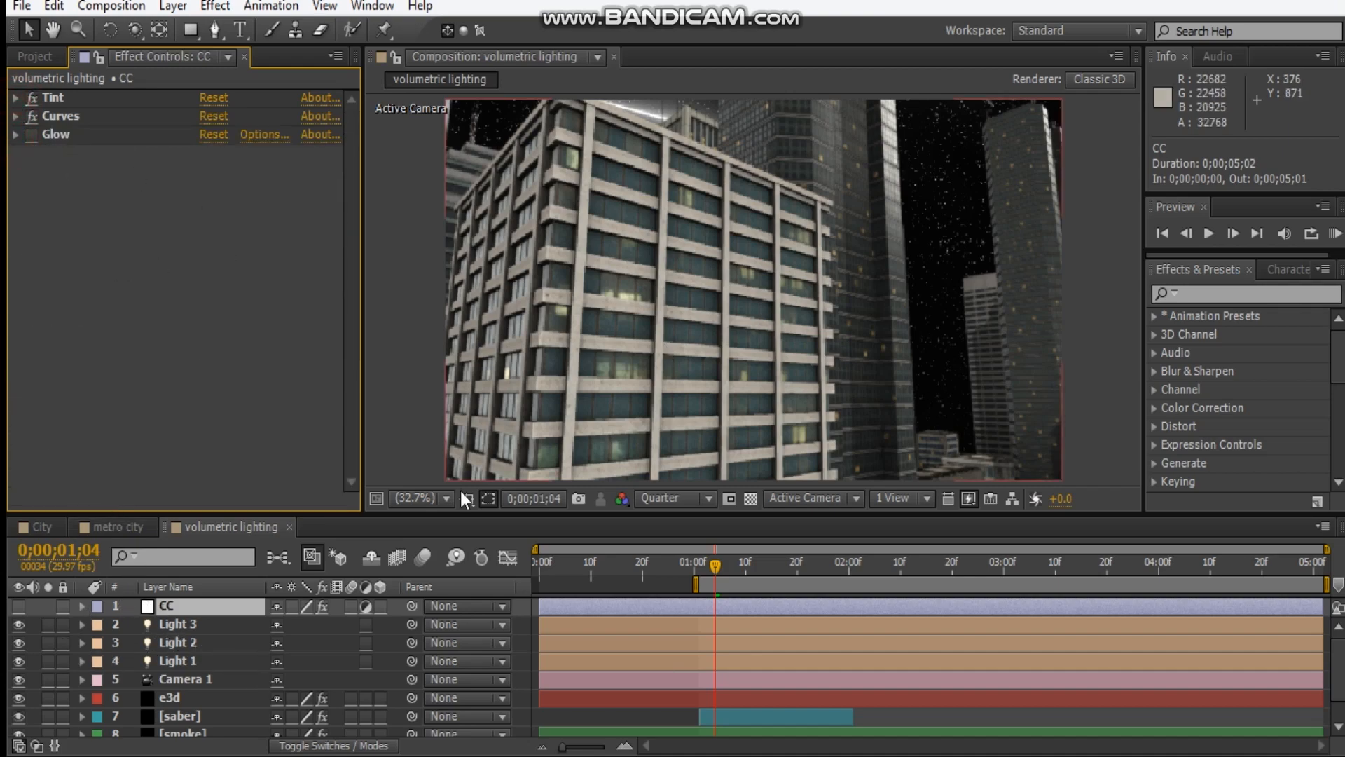
# Add a white full-size solid named "light" to the volumetric lighting composition.
pyautogui.click(237, 525)
pyautogui.hotkey('ctrl', 'y')
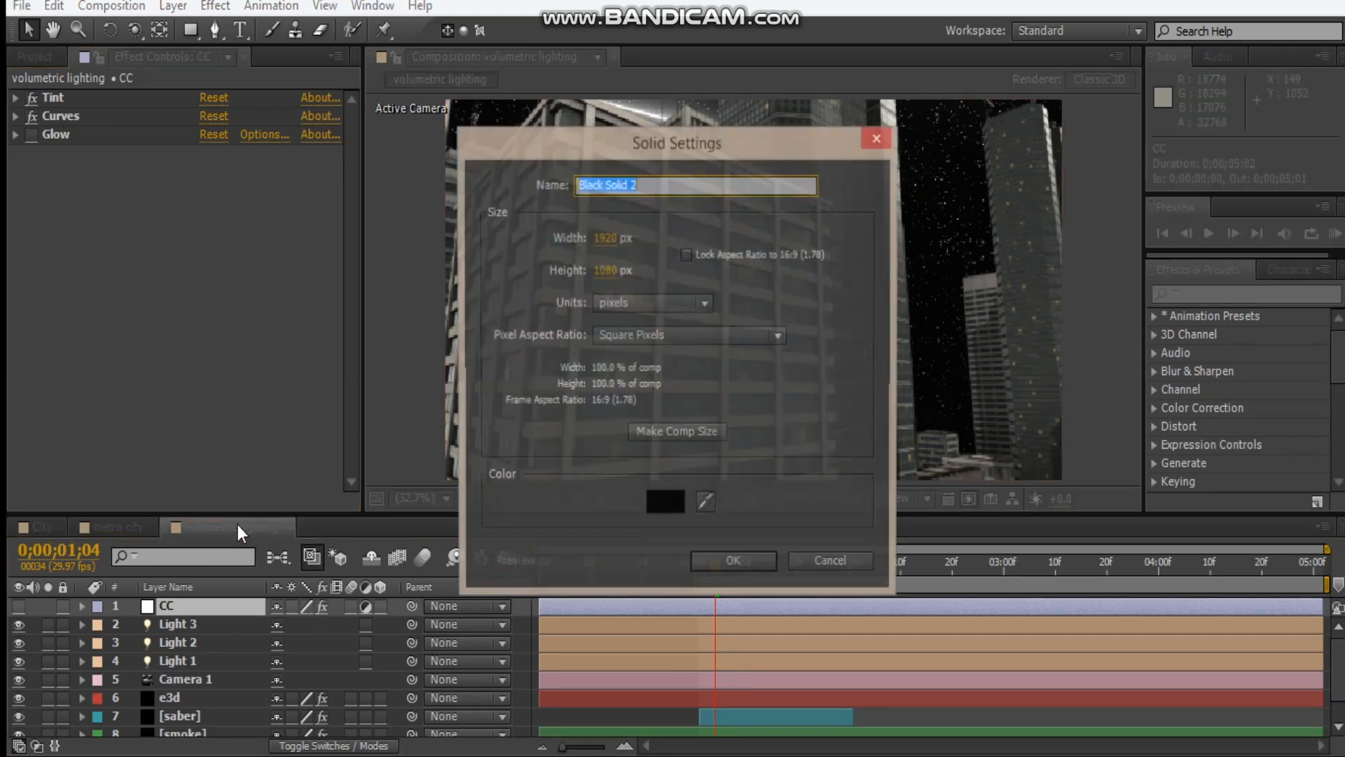
pyautogui.click(655, 495)
pyautogui.moveTo(405, 476); pyautogui.dragTo(28, 207)
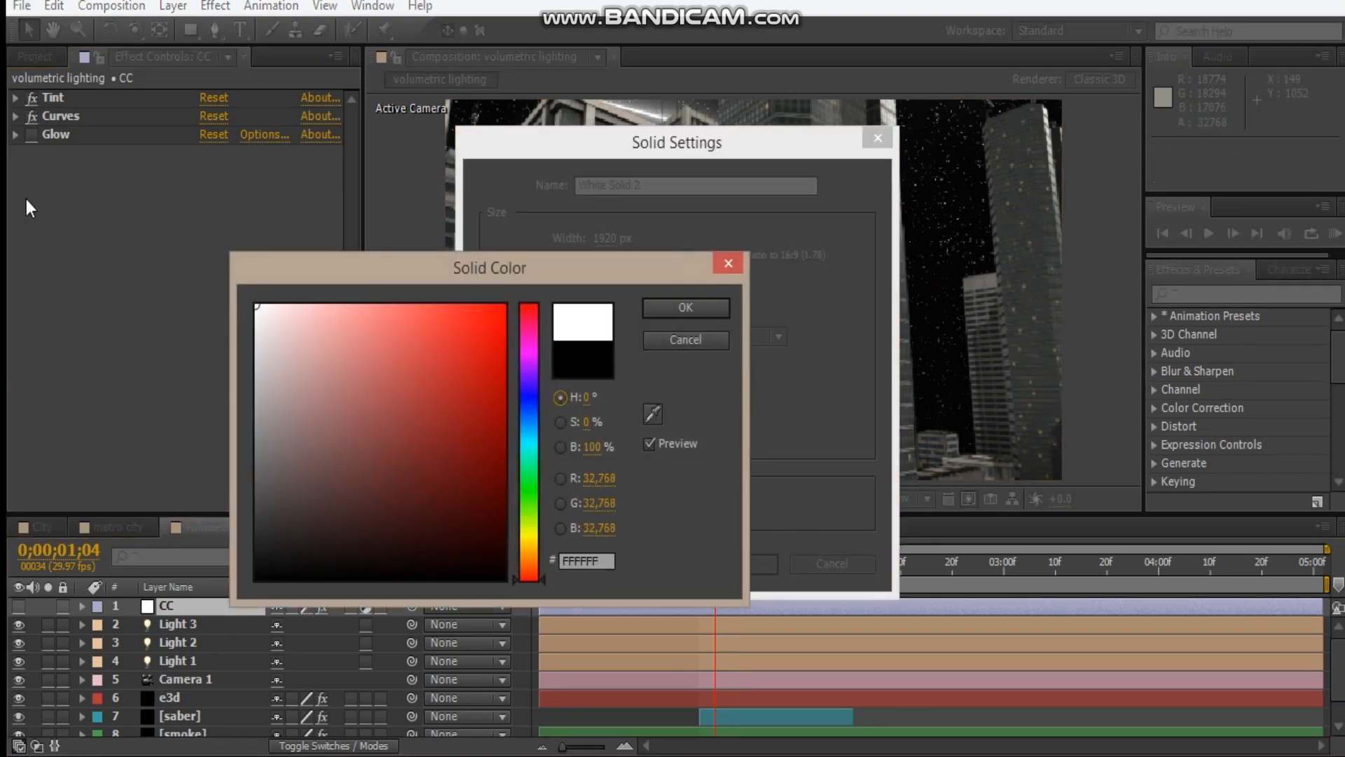
pyautogui.click(685, 307)
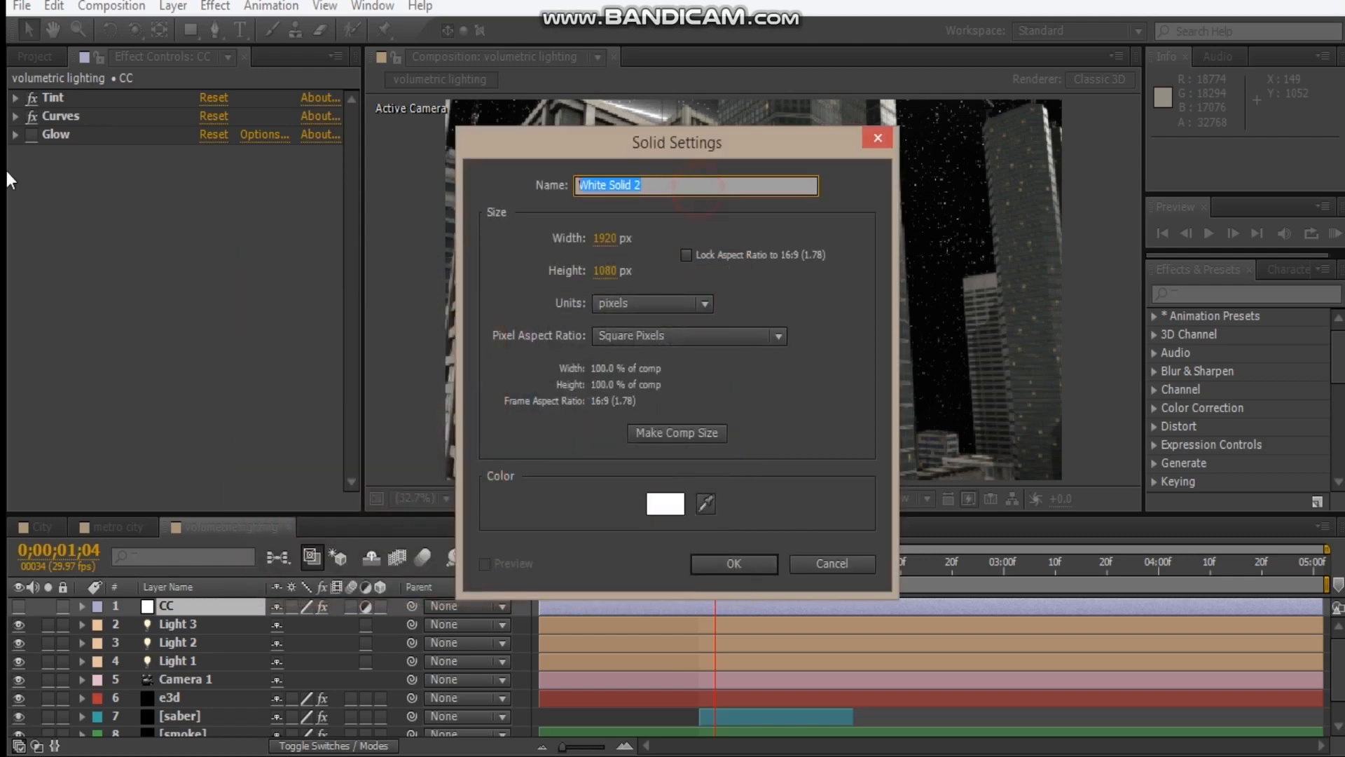
pyautogui.press('BackSpace')
pyautogui.press('Return')
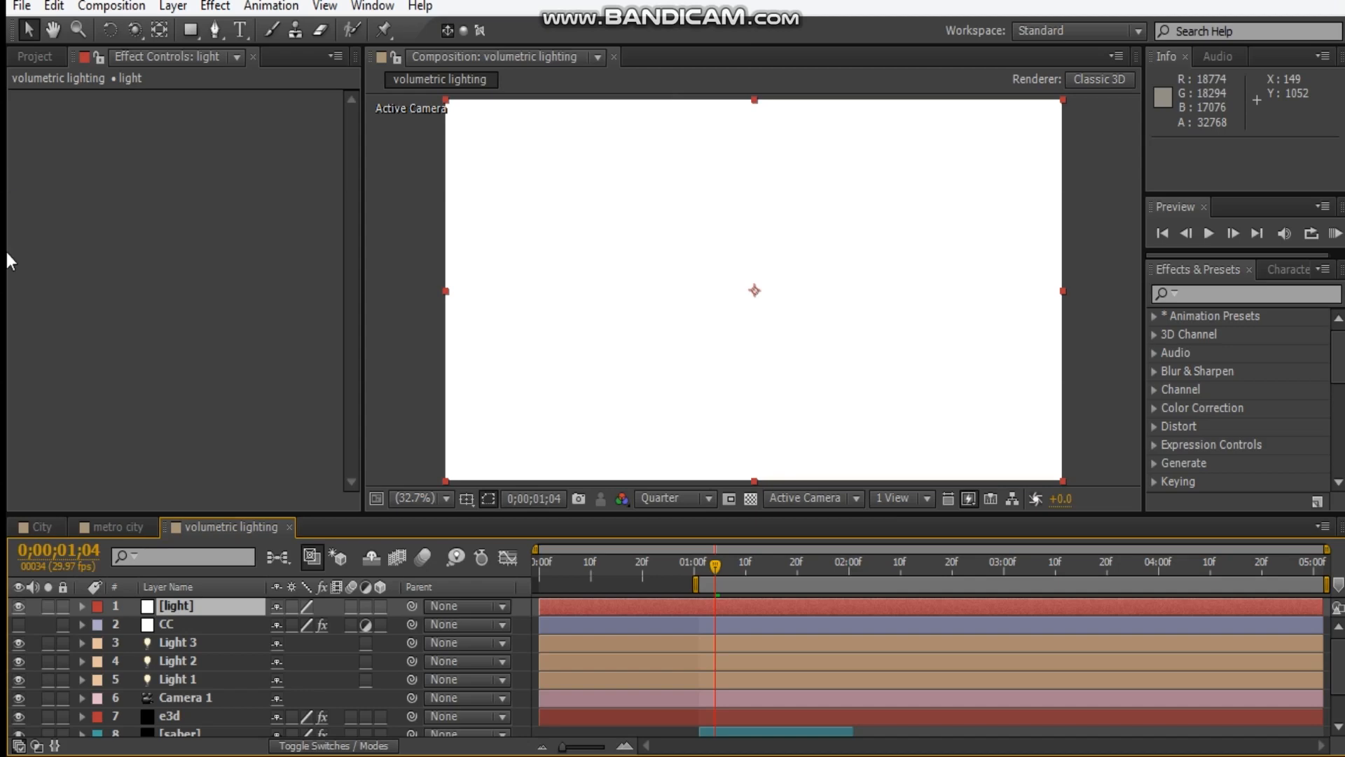
# Mask the light solid to one window of the front building with a closed four-point Pen path, hiding the solid while tracing.
pyautogui.click(18, 607)
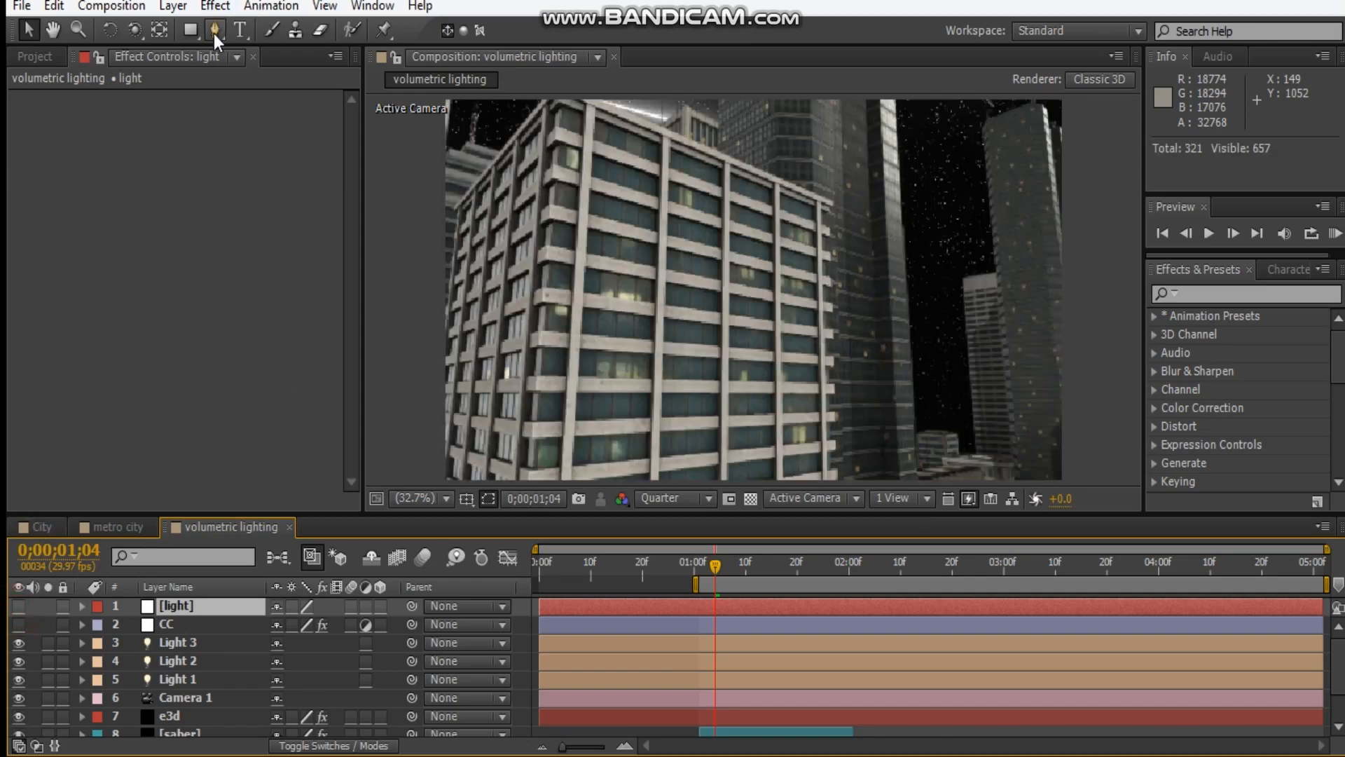
pyautogui.click(215, 30)
pyautogui.scroll(3, 691, 226)
pyautogui.press('space')
pyautogui.moveTo(739, 267); pyautogui.dragTo(863, 417)
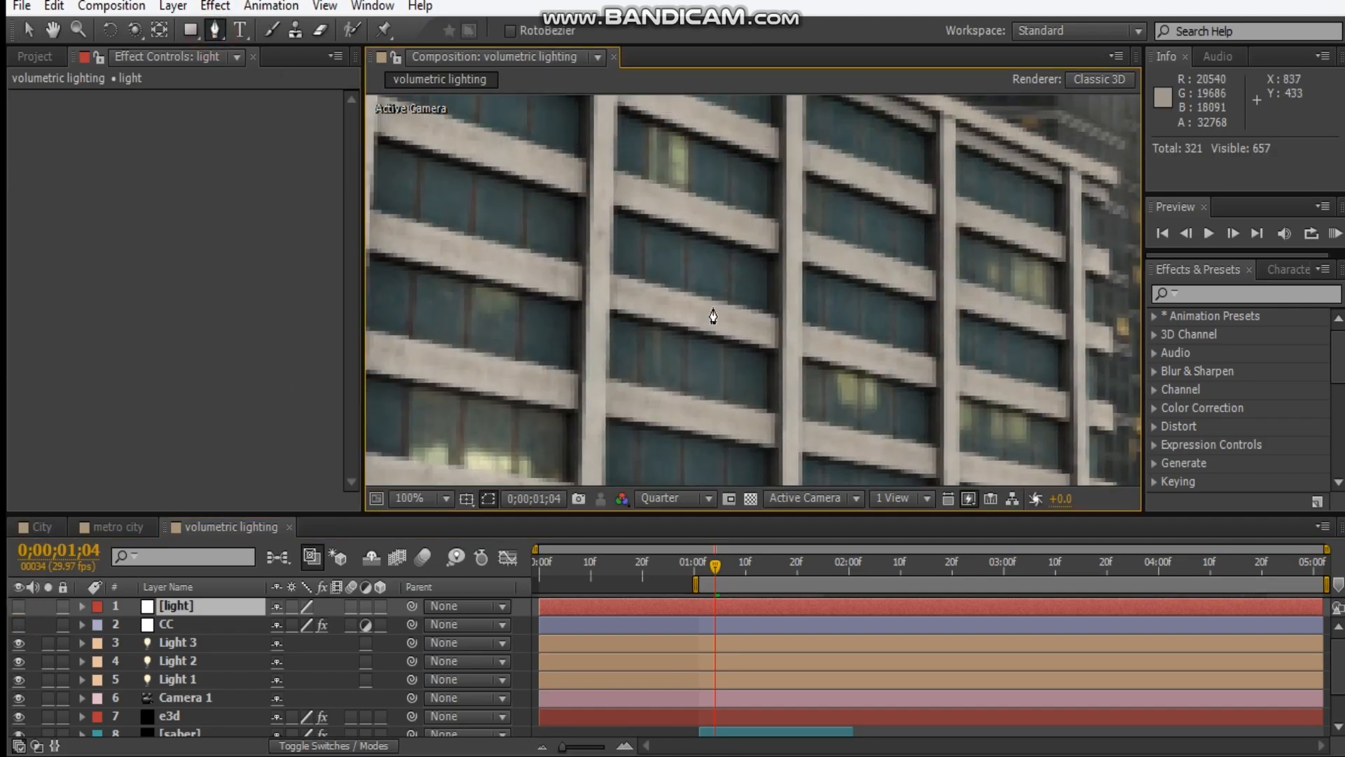
pyautogui.click(611, 209)
pyautogui.click(777, 259)
pyautogui.click(774, 314)
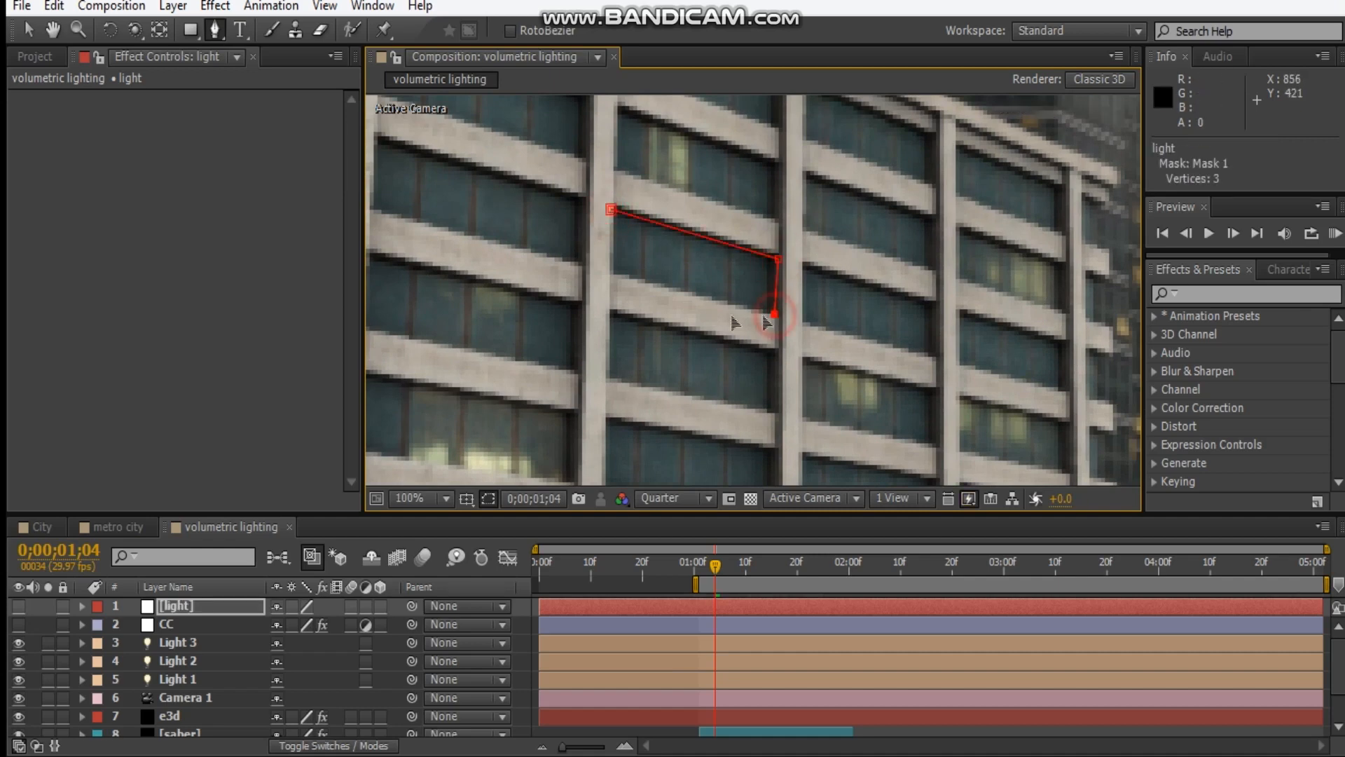
pyautogui.click(612, 275)
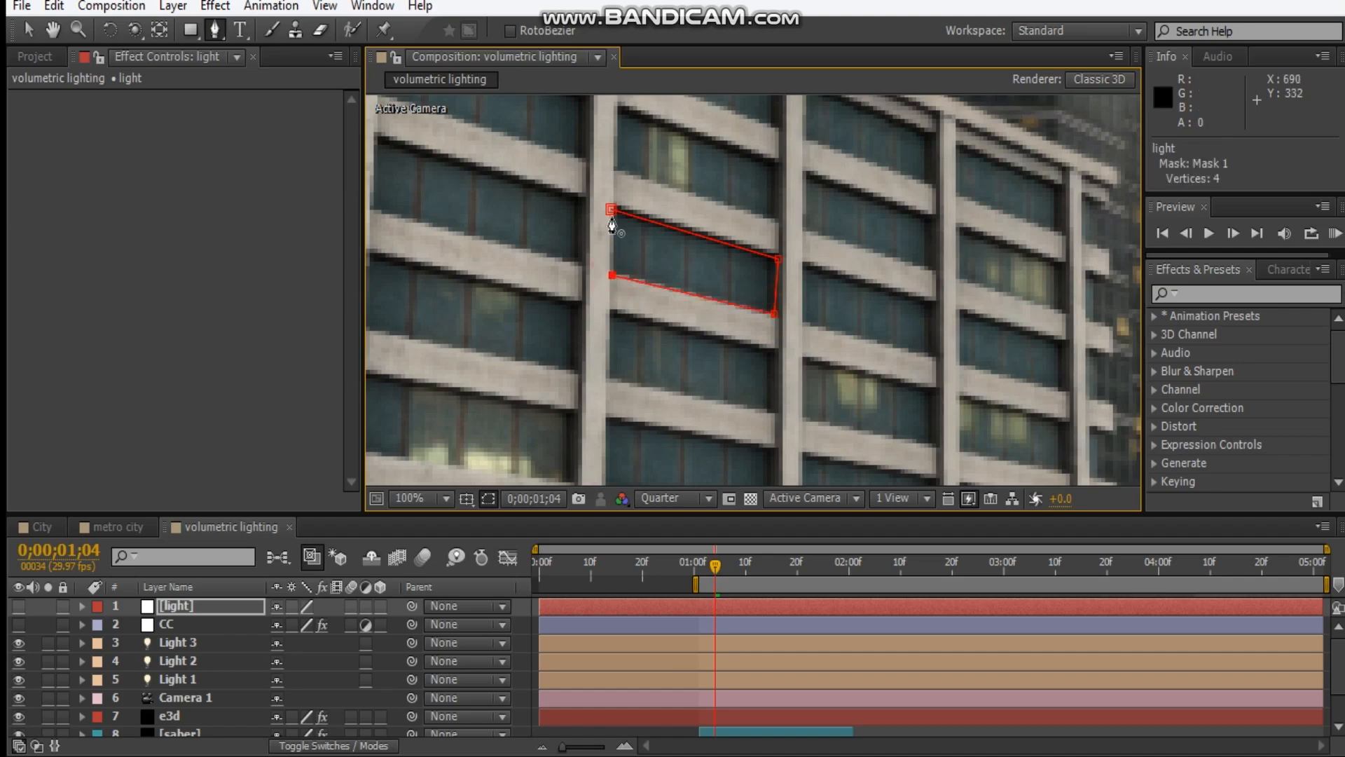
pyautogui.click(611, 210)
pyautogui.click(19, 605)
# Set the light layer's Mask Feather to 3 pixels, then hide the mask outline and collapse the layer's properties.
pyautogui.press('.')
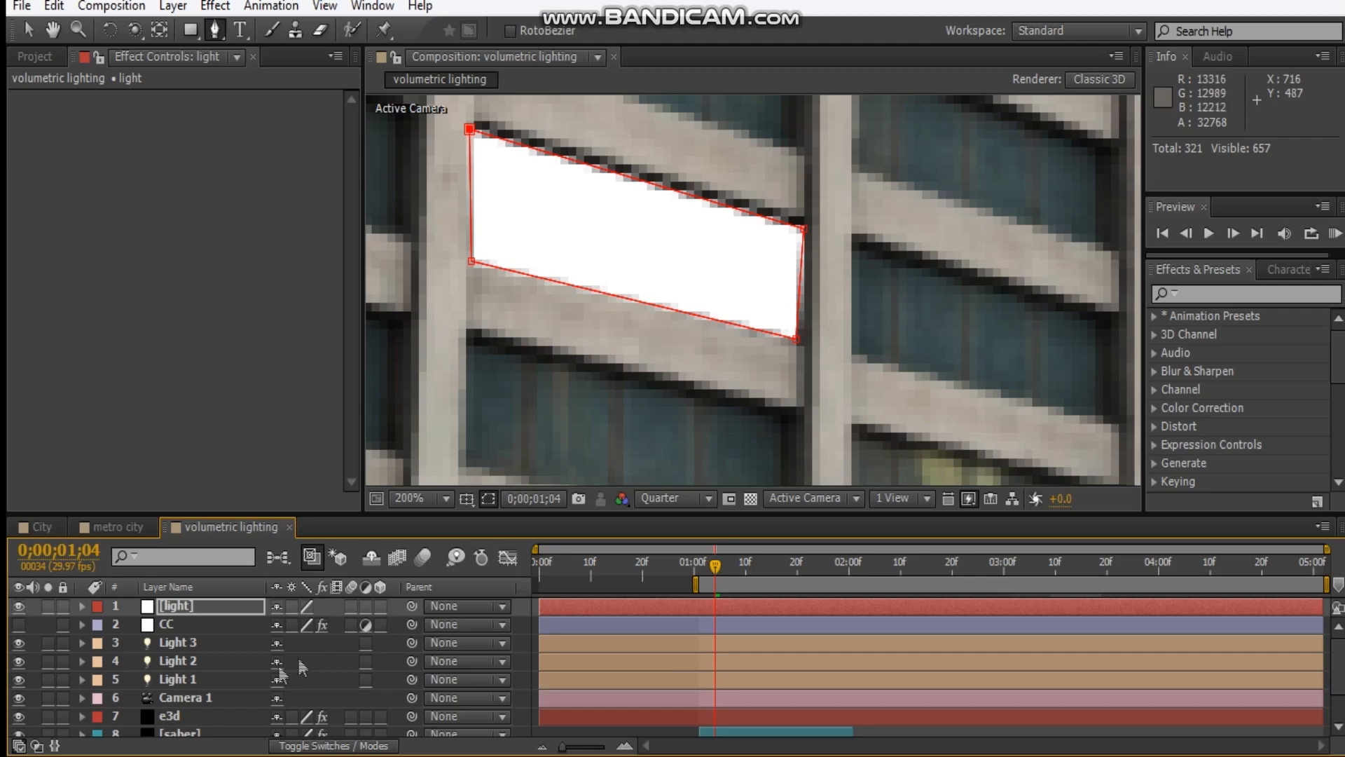
pyautogui.press('f')
pyautogui.click(315, 641)
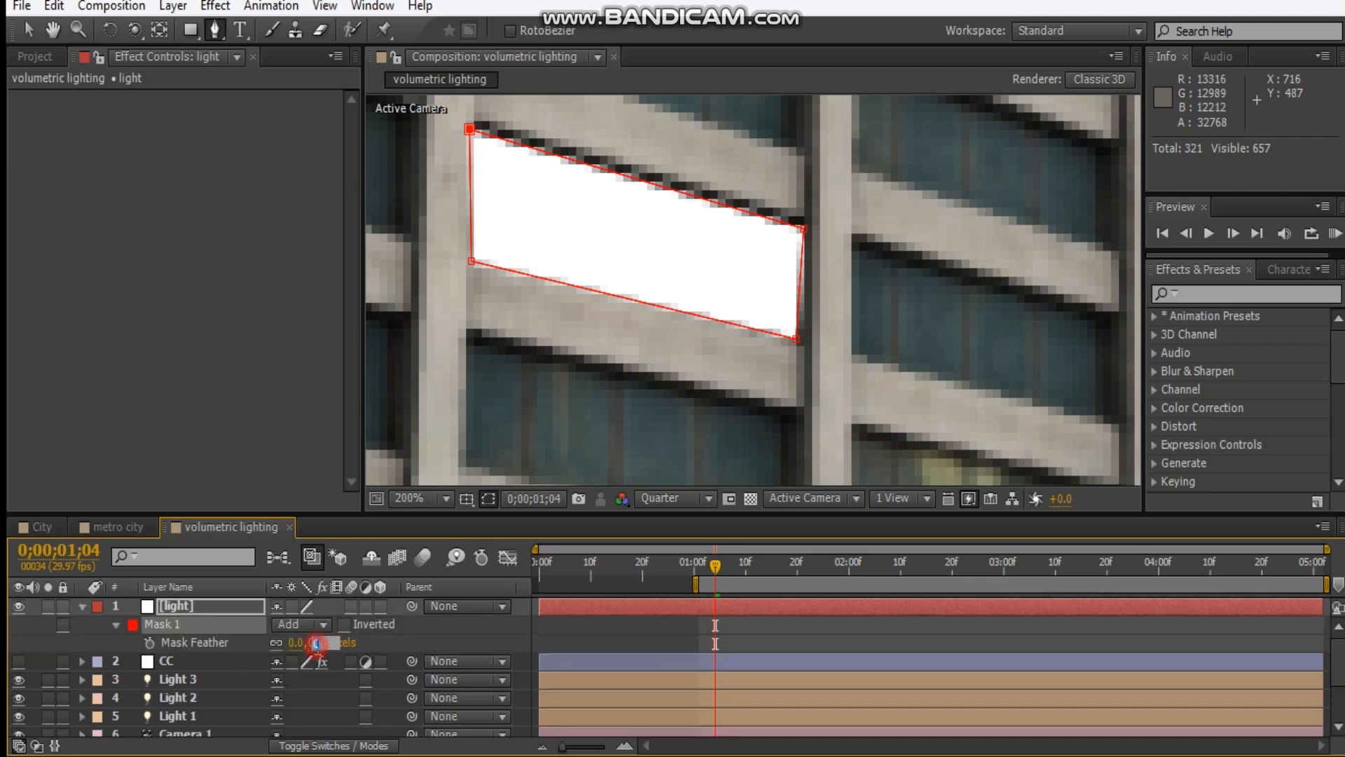
pyautogui.press('Return')
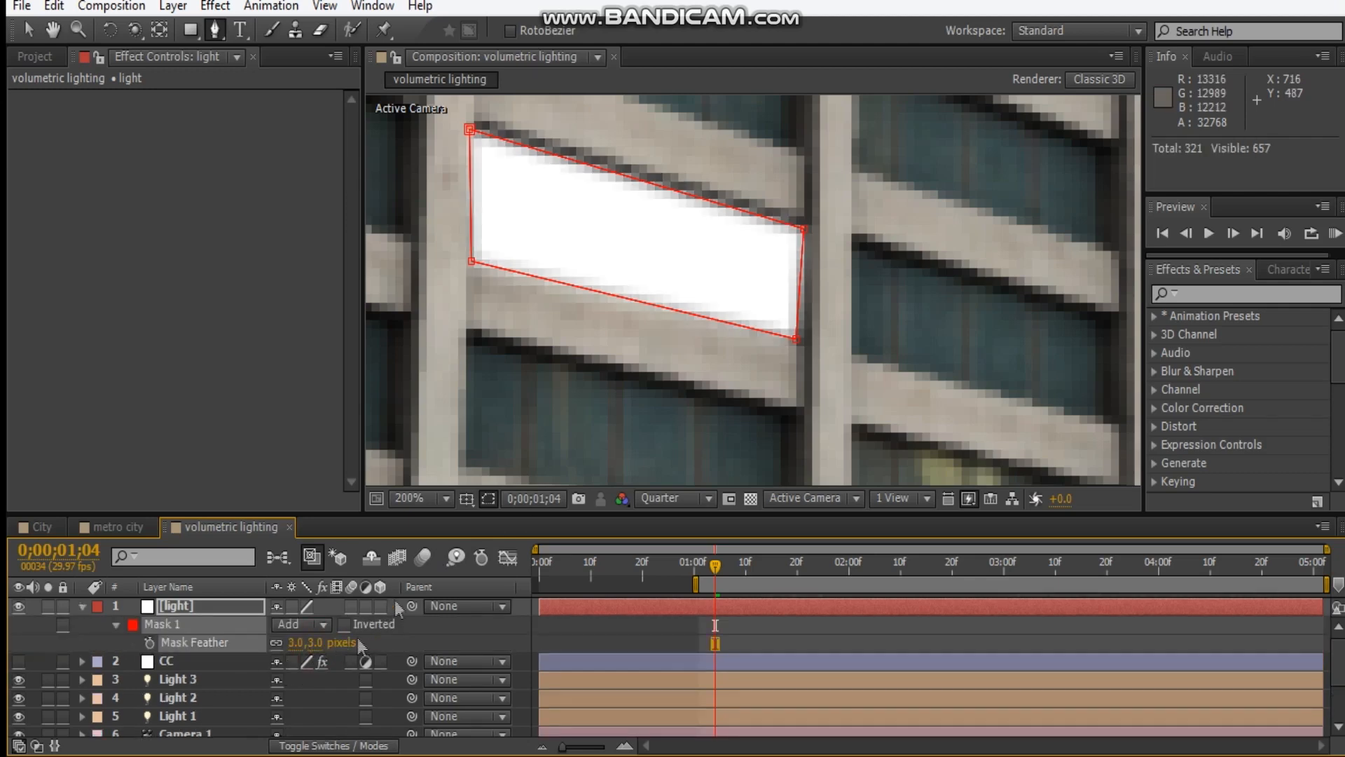
pyautogui.click(489, 499)
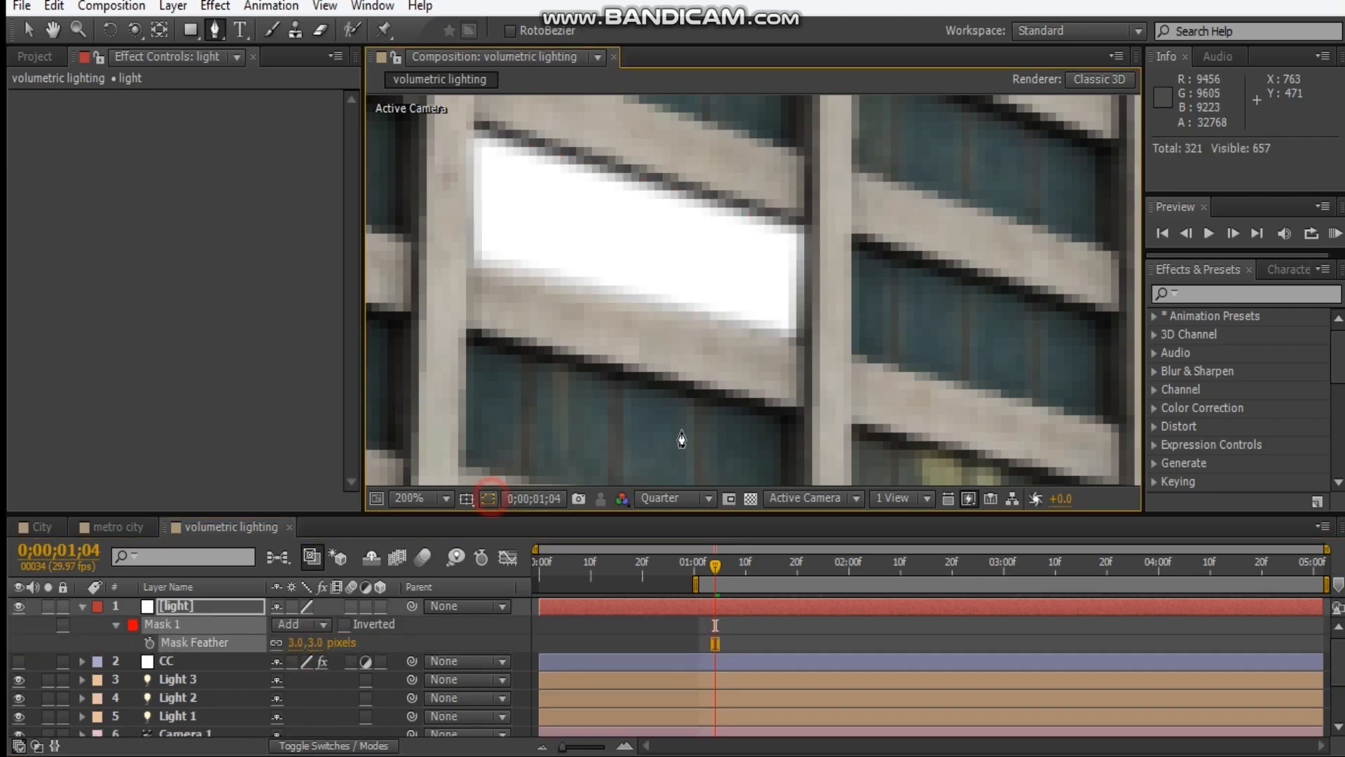
pyautogui.click(82, 608)
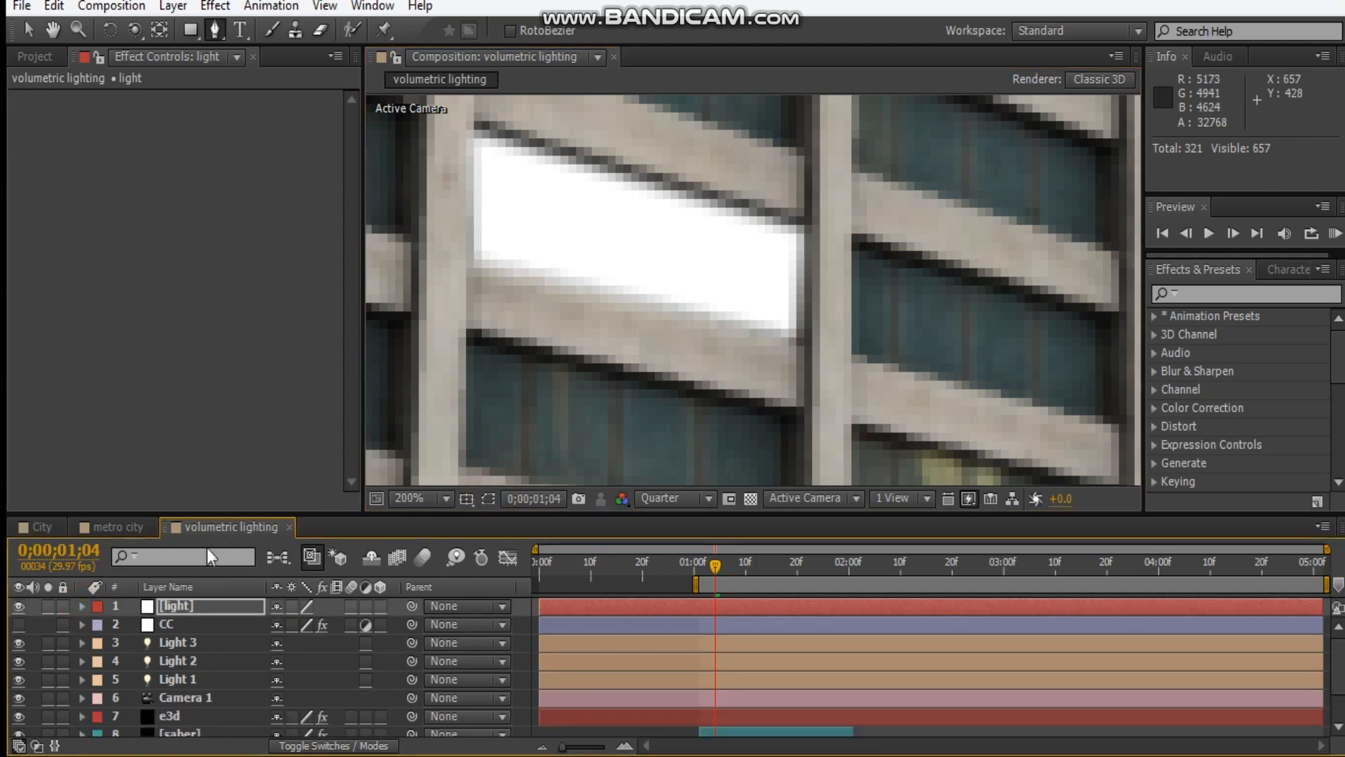
# Add a null object to the composition and rename it "point".
pyautogui.rightClick(163, 328)
pyautogui.click(142, 336)
pyautogui.click(215, 7)
pyautogui.moveTo(239, 25)
pyautogui.click(704, 121)
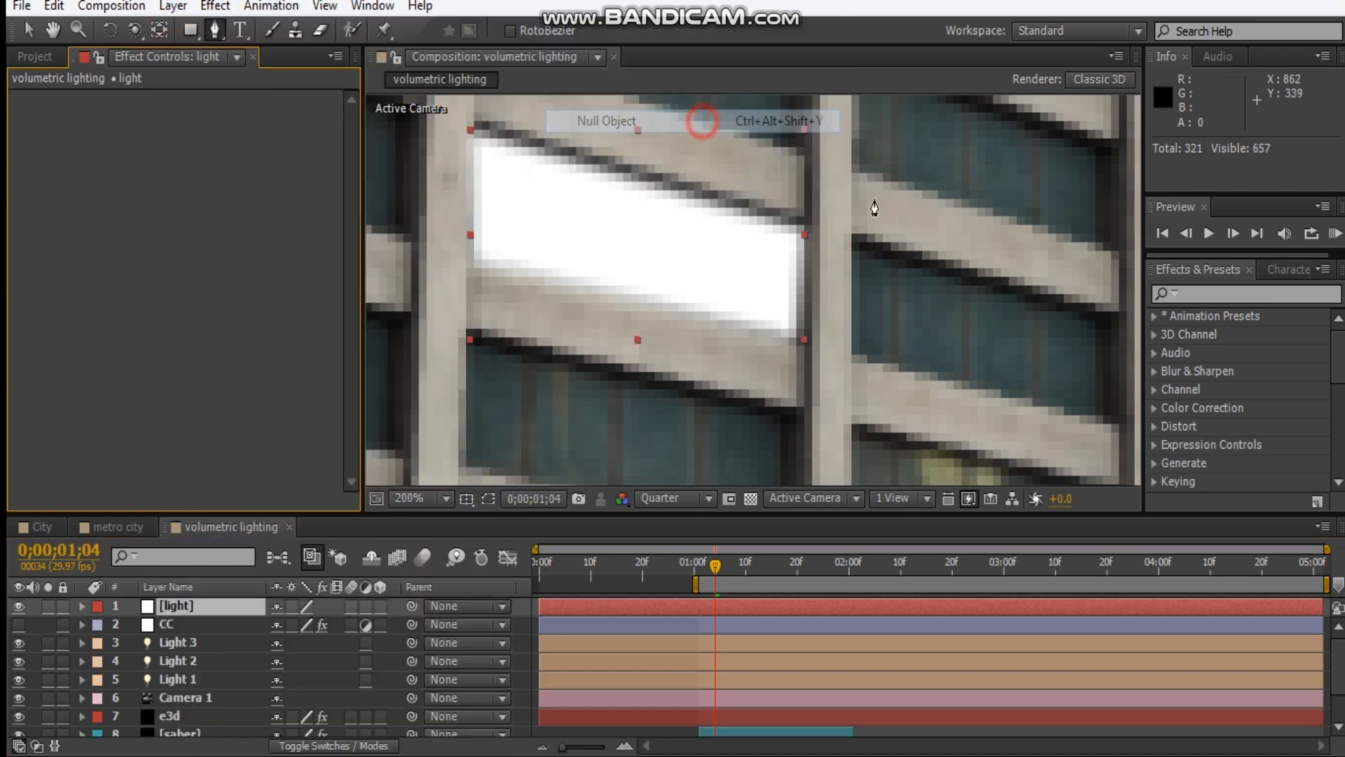
pyautogui.click(215, 610)
pyautogui.press('Return')
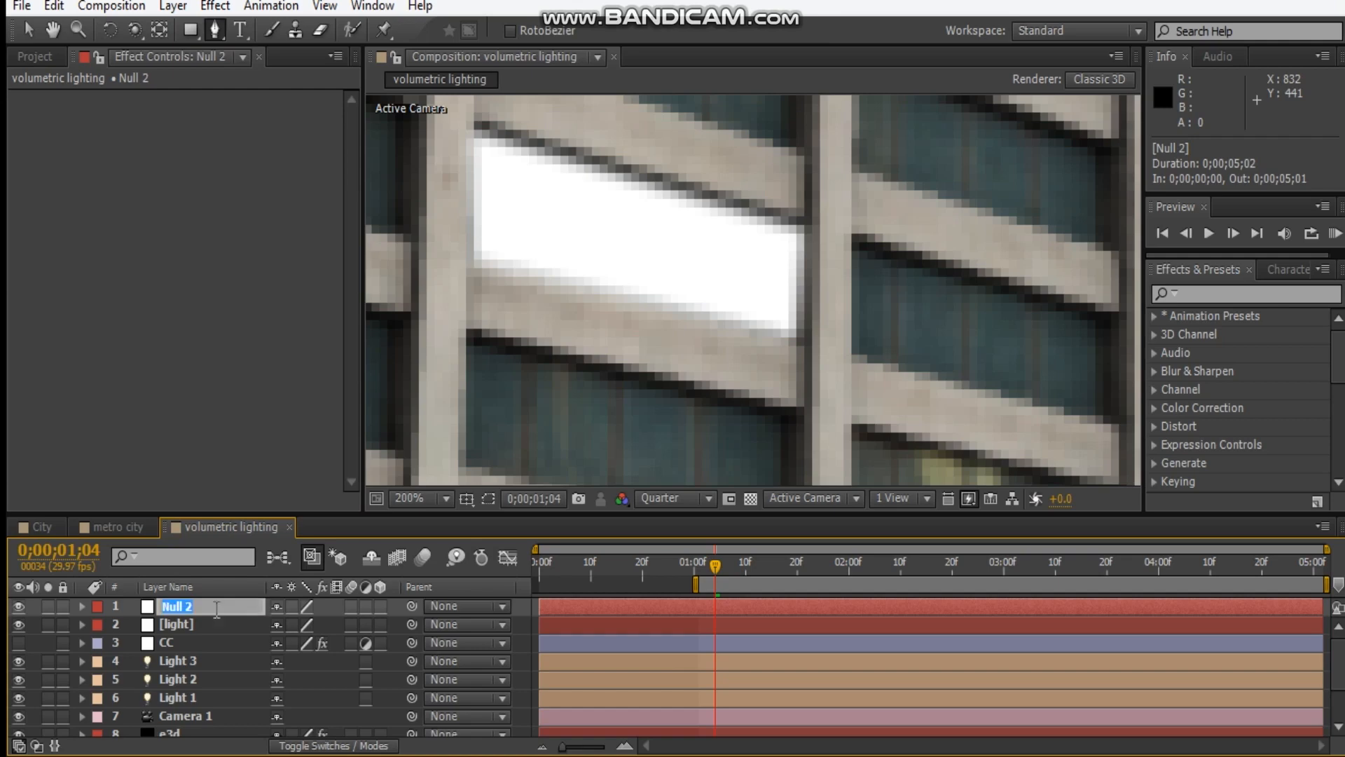
pyautogui.write('oint')
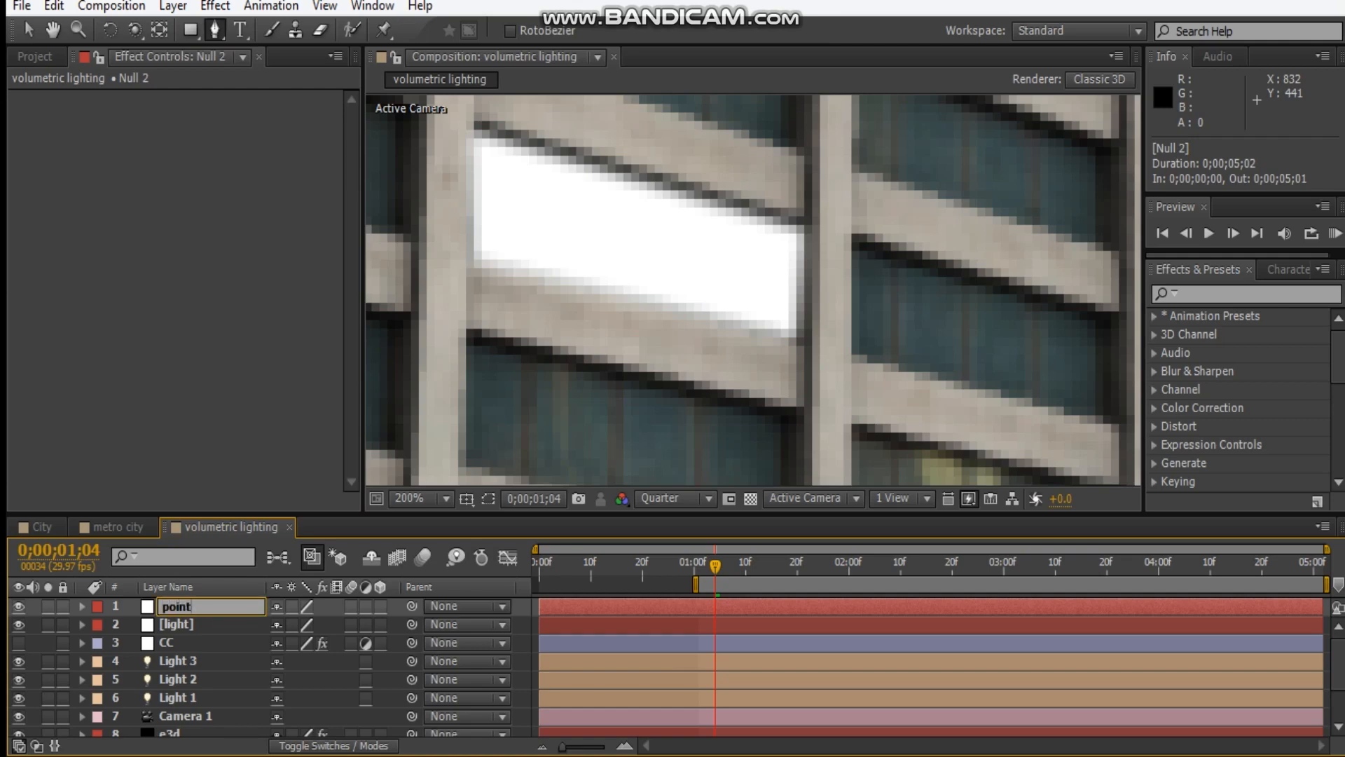
# Apply the CC Radial Fast Blur effect to the light layer.
pyautogui.click(205, 626)
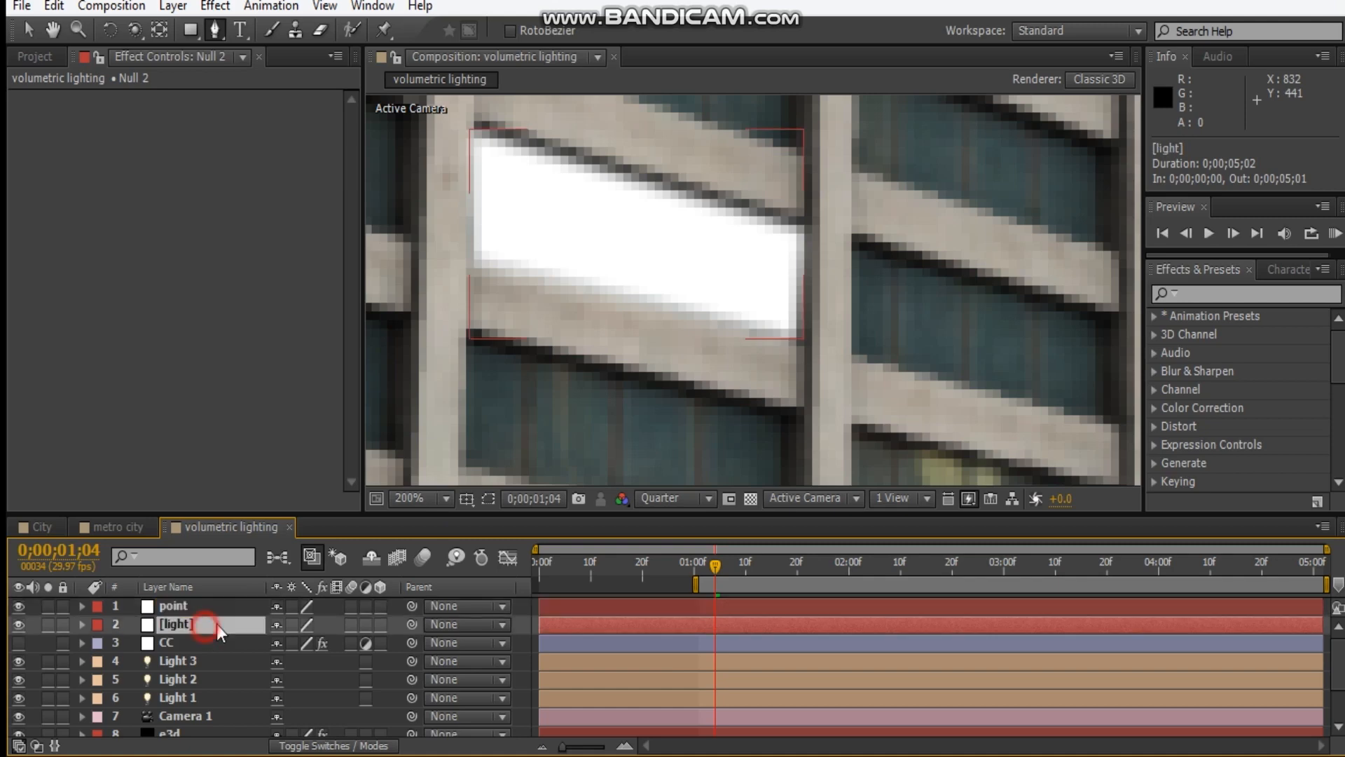
pyautogui.click(172, 355)
pyautogui.rightClick(172, 355)
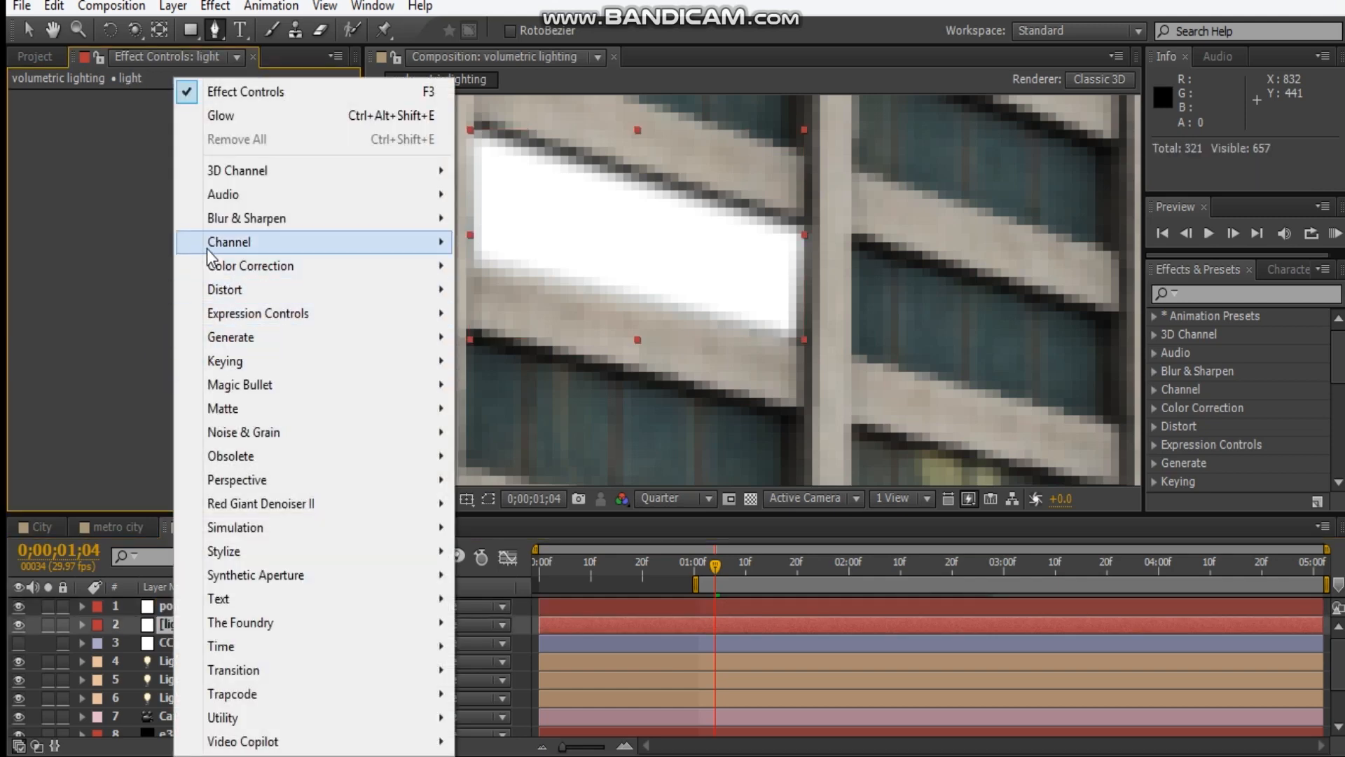
pyautogui.moveTo(224, 219)
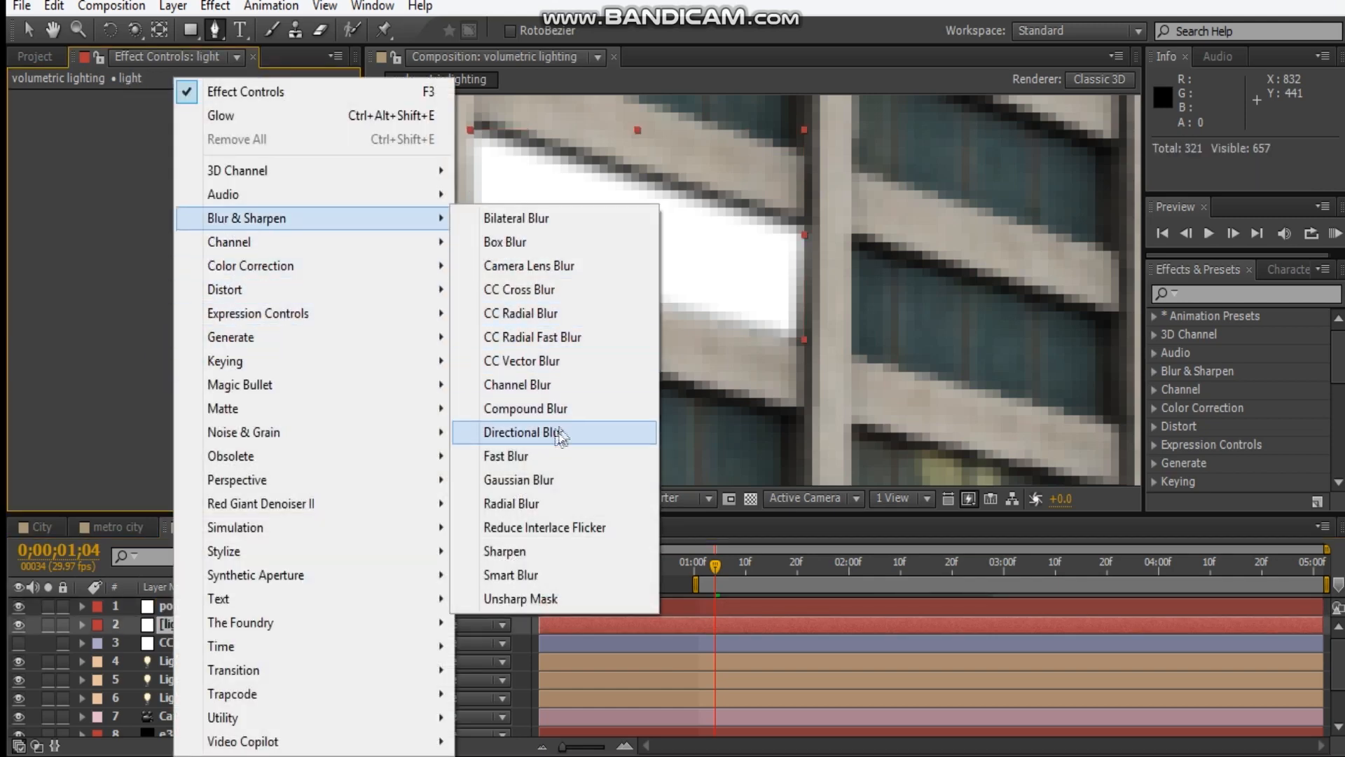
pyautogui.click(554, 335)
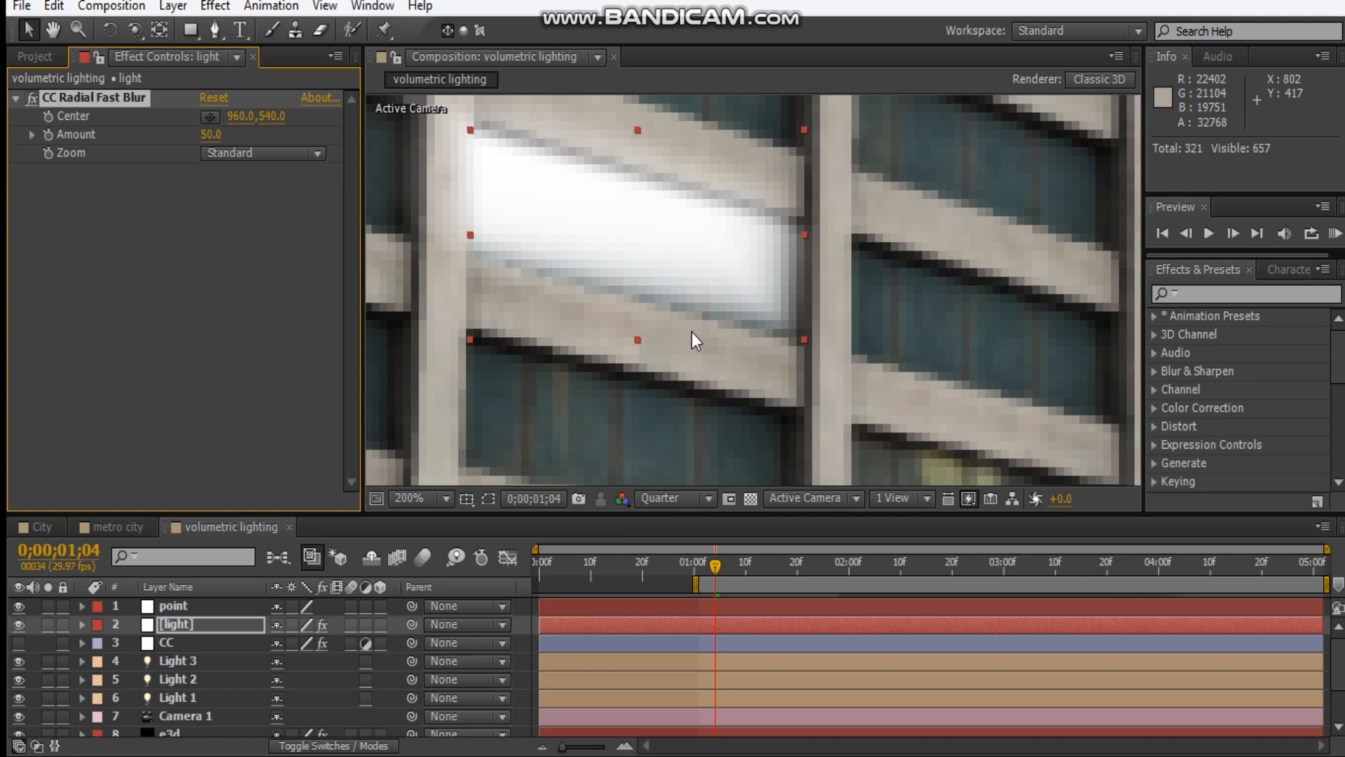
pyautogui.scroll(-1, 725, 251)
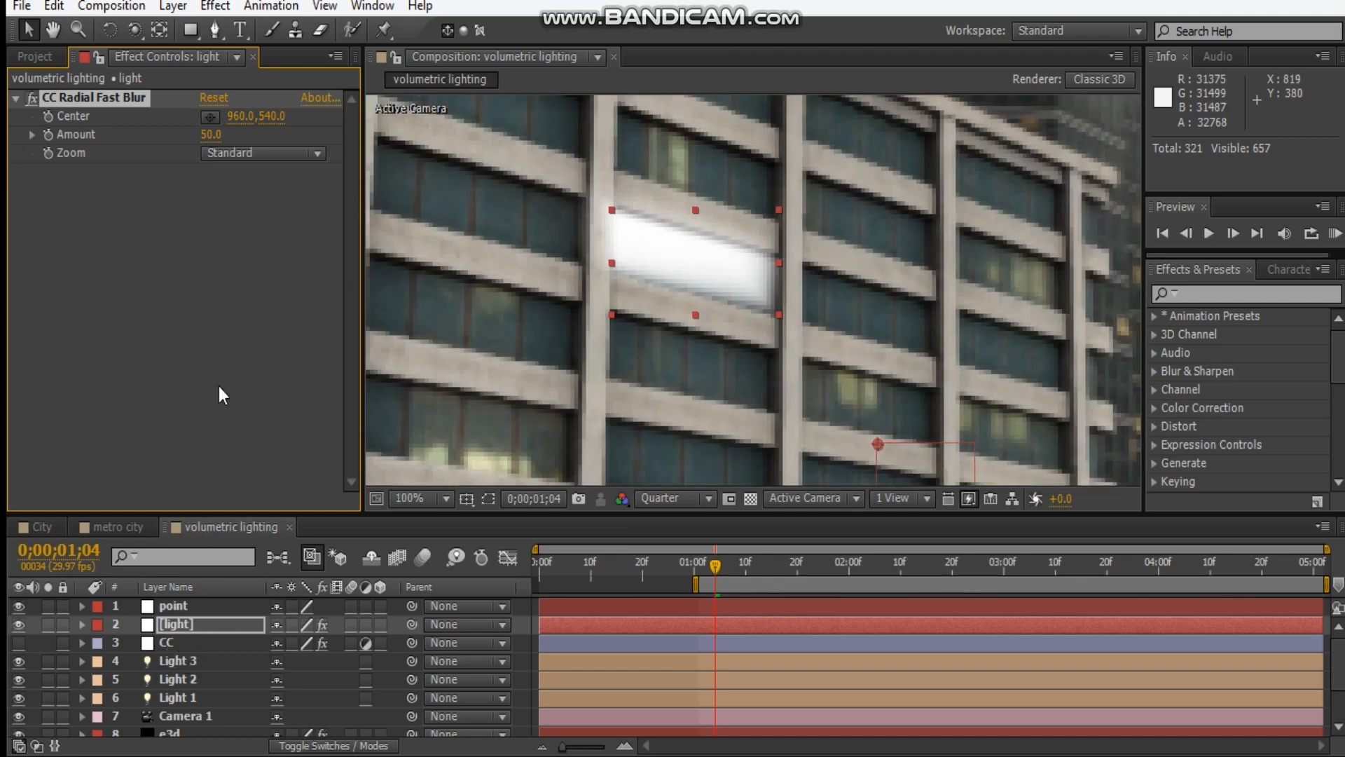
# Solo the light layer and set its CC Radial Fast Blur Zoom to Brightest and Amount to 90.
pyautogui.click(242, 152)
pyautogui.click(310, 206)
pyautogui.click(47, 624)
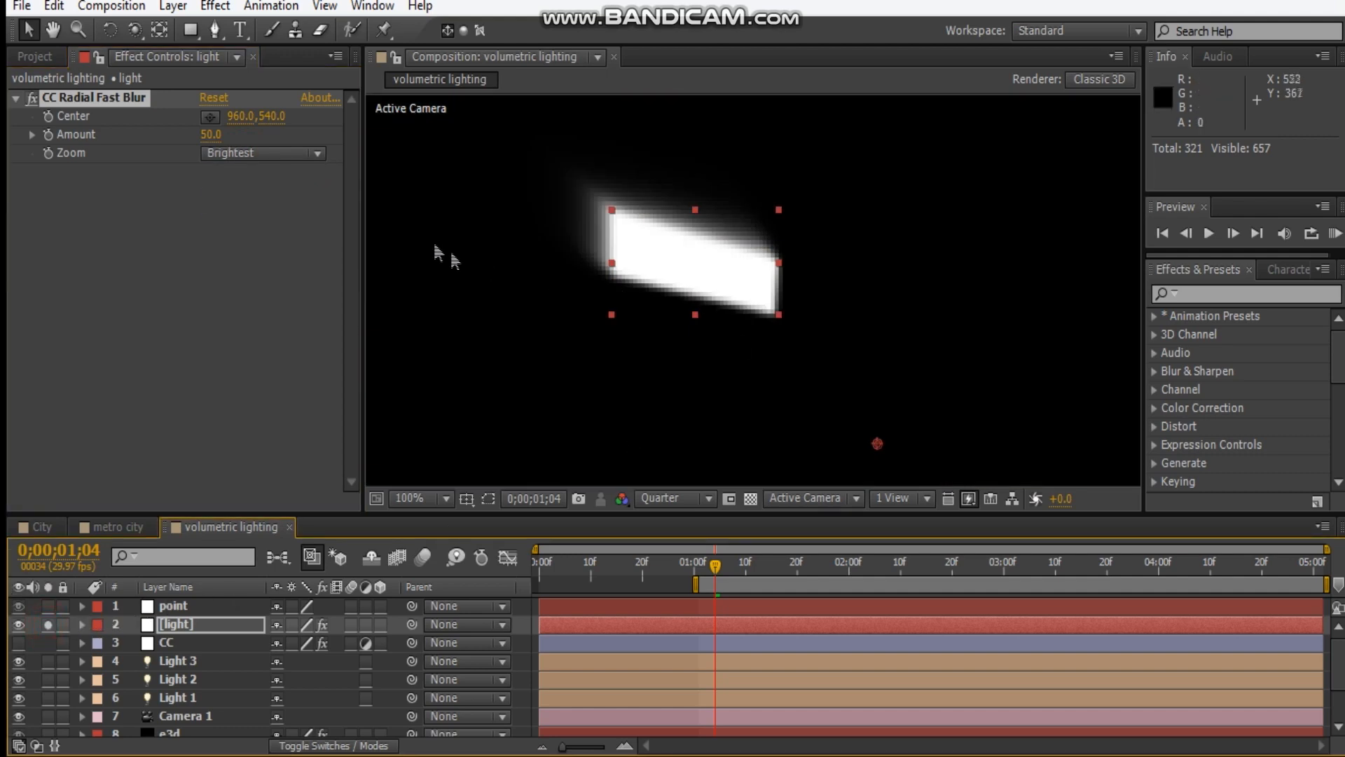
pyautogui.click(210, 134)
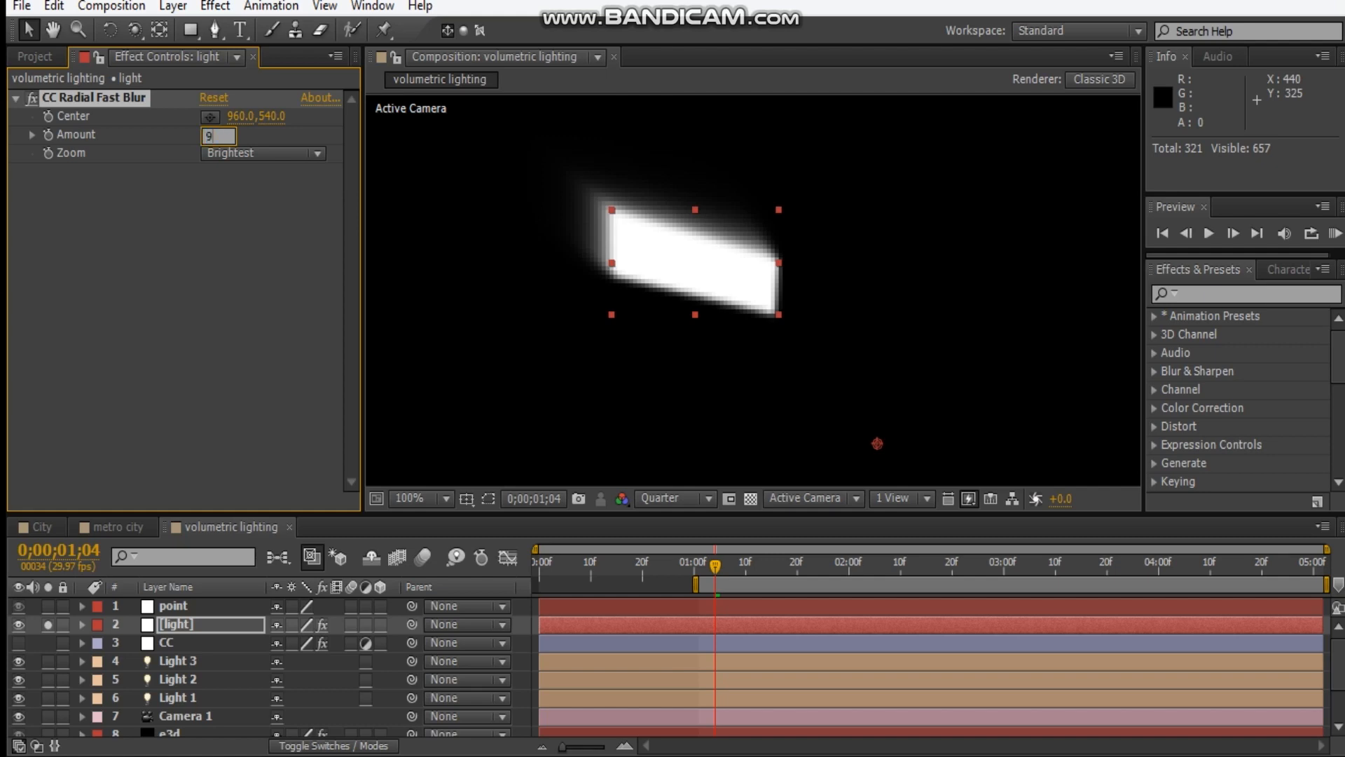
pyautogui.press('Return')
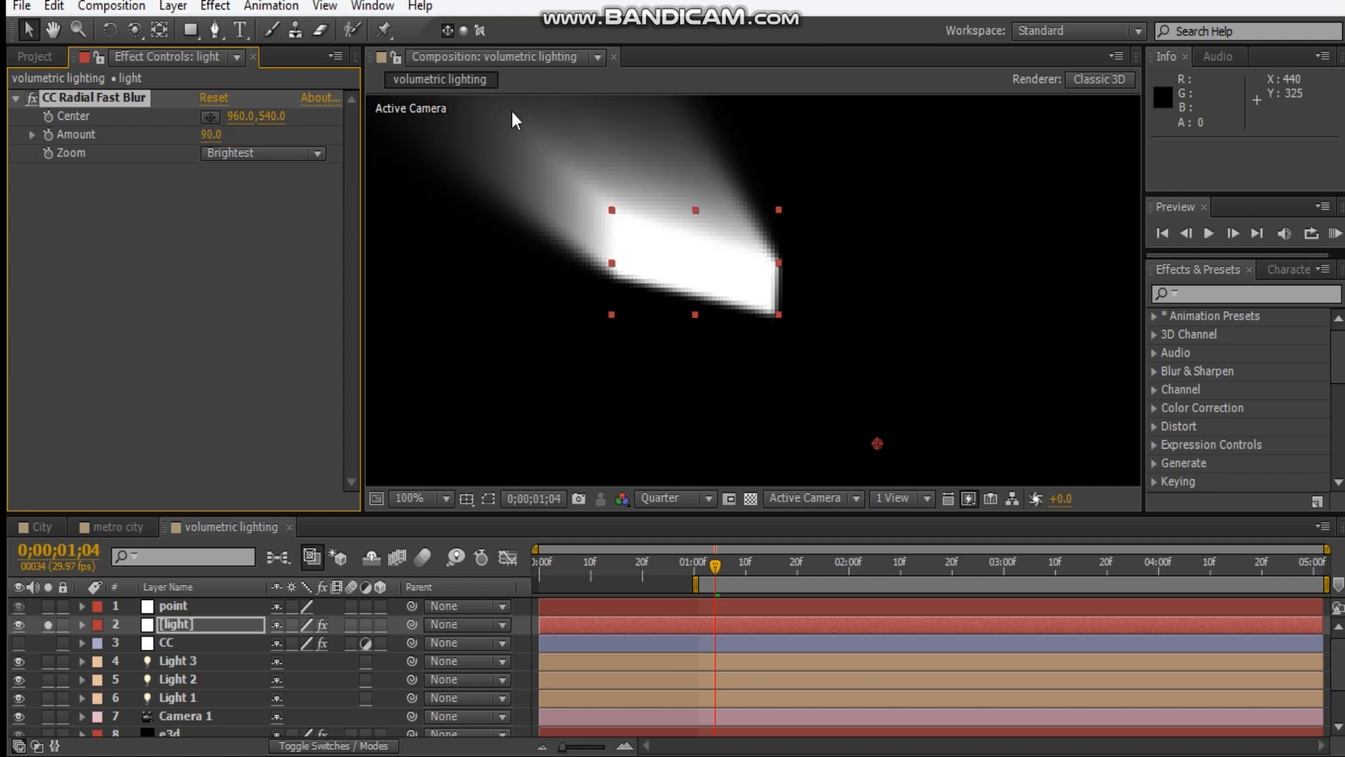
pyautogui.press(',')
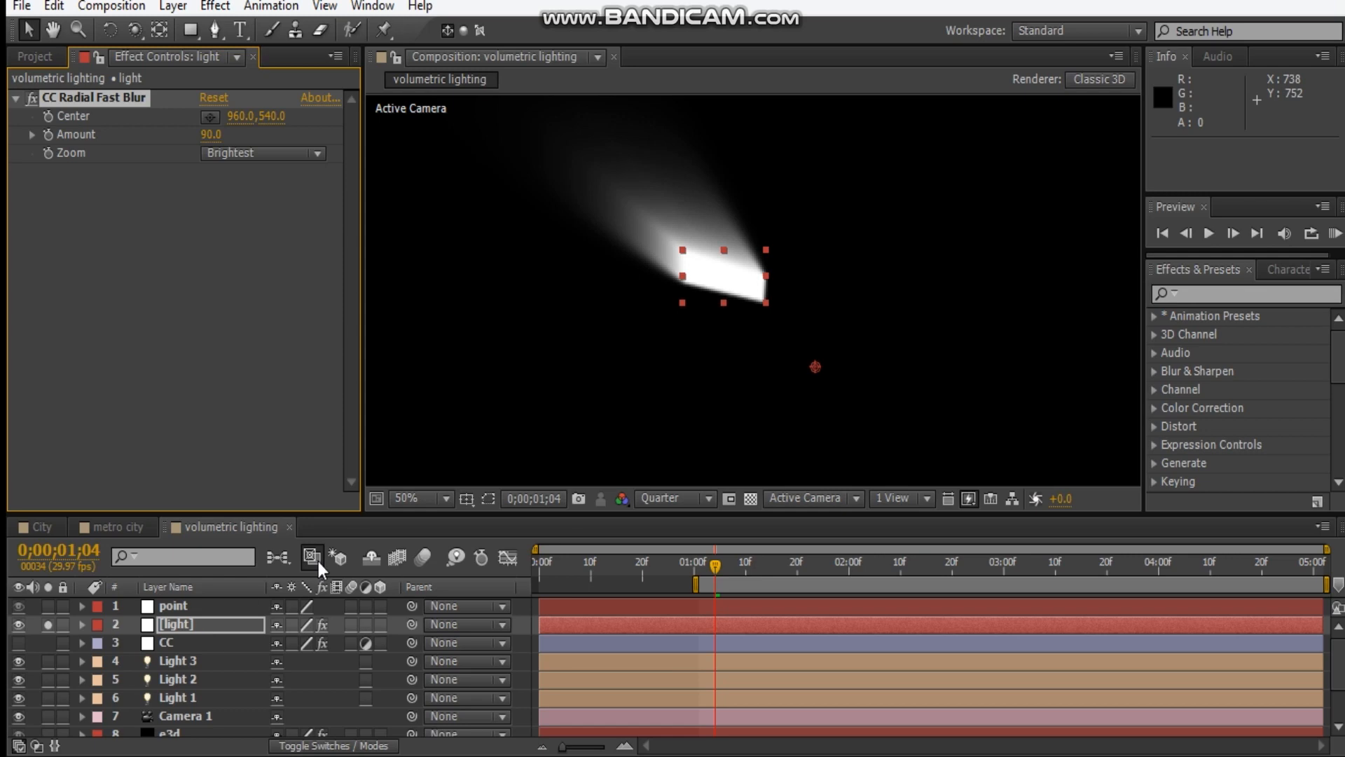
pyautogui.click(377, 608)
pyautogui.click(377, 608)
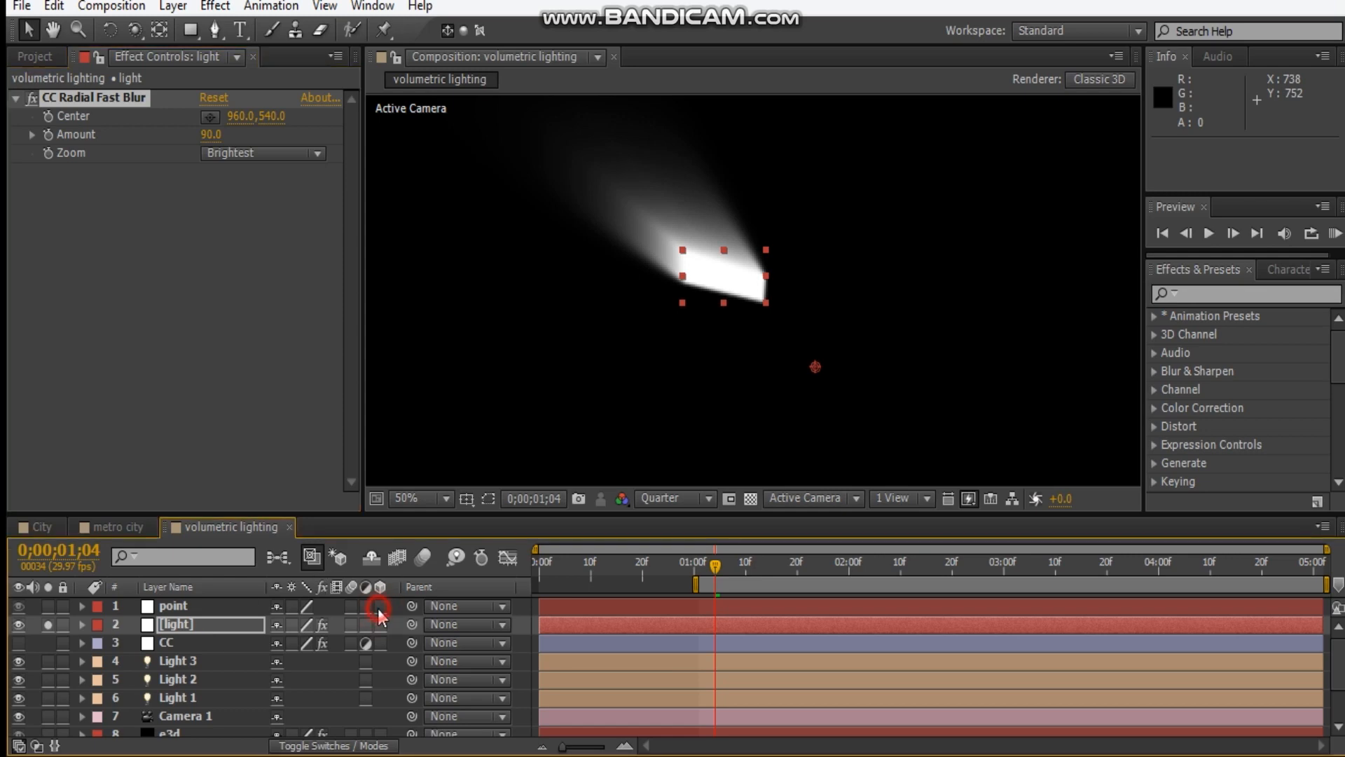
pyautogui.click(127, 351)
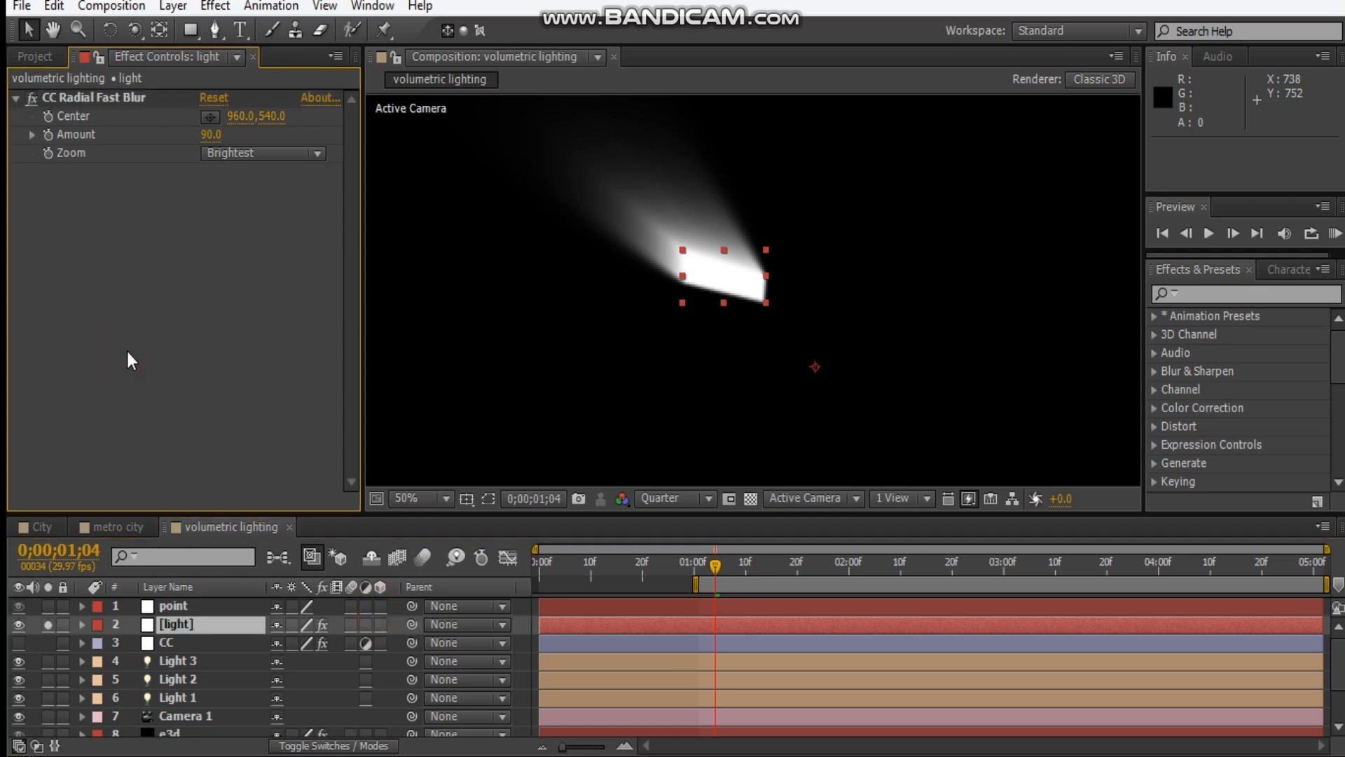
pyautogui.rightClick(128, 351)
pyautogui.click(98, 355)
# Link the light layer's blur Center to the null with the expression thisComp.layer("point").toComp([0,0,0]), then collapse the layer.
pyautogui.click(204, 629)
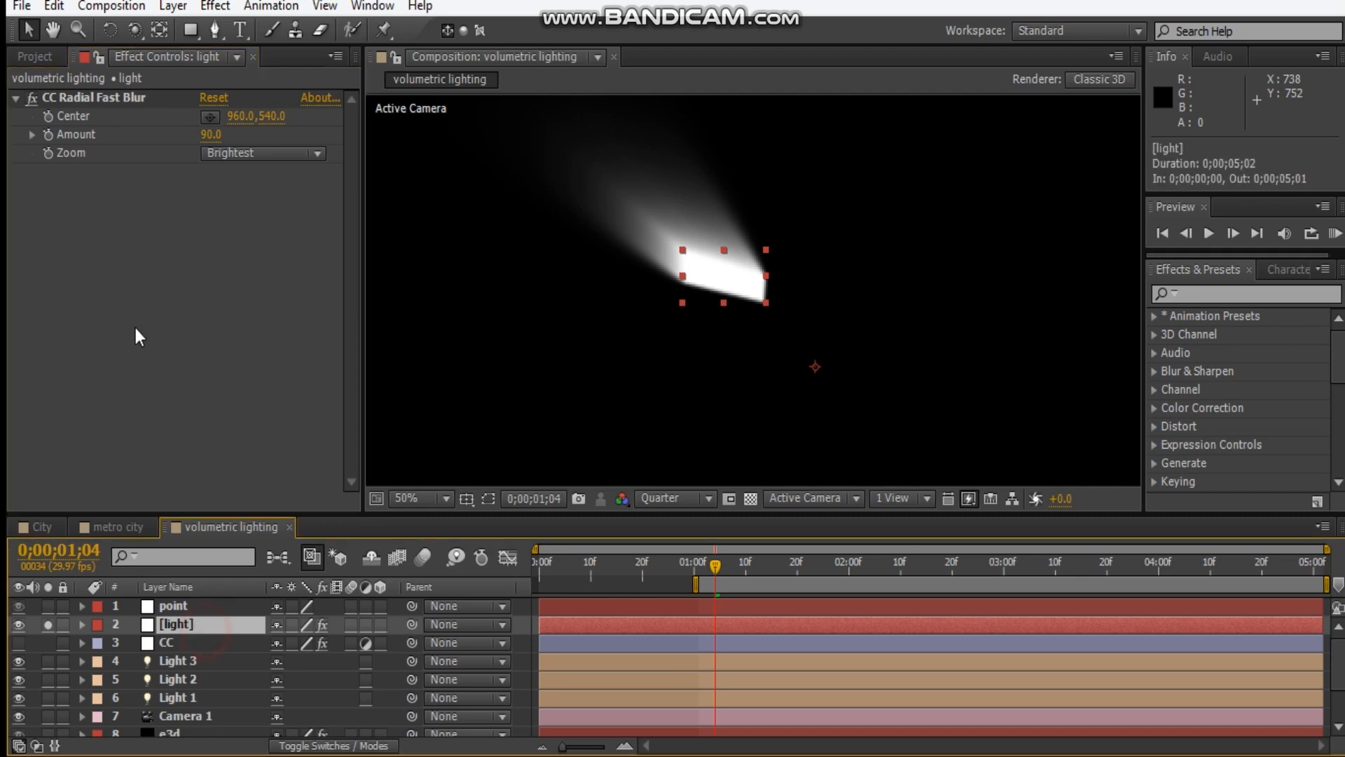
pyautogui.keyDown('alt'); pyautogui.click(47, 116); pyautogui.keyUp('alt')
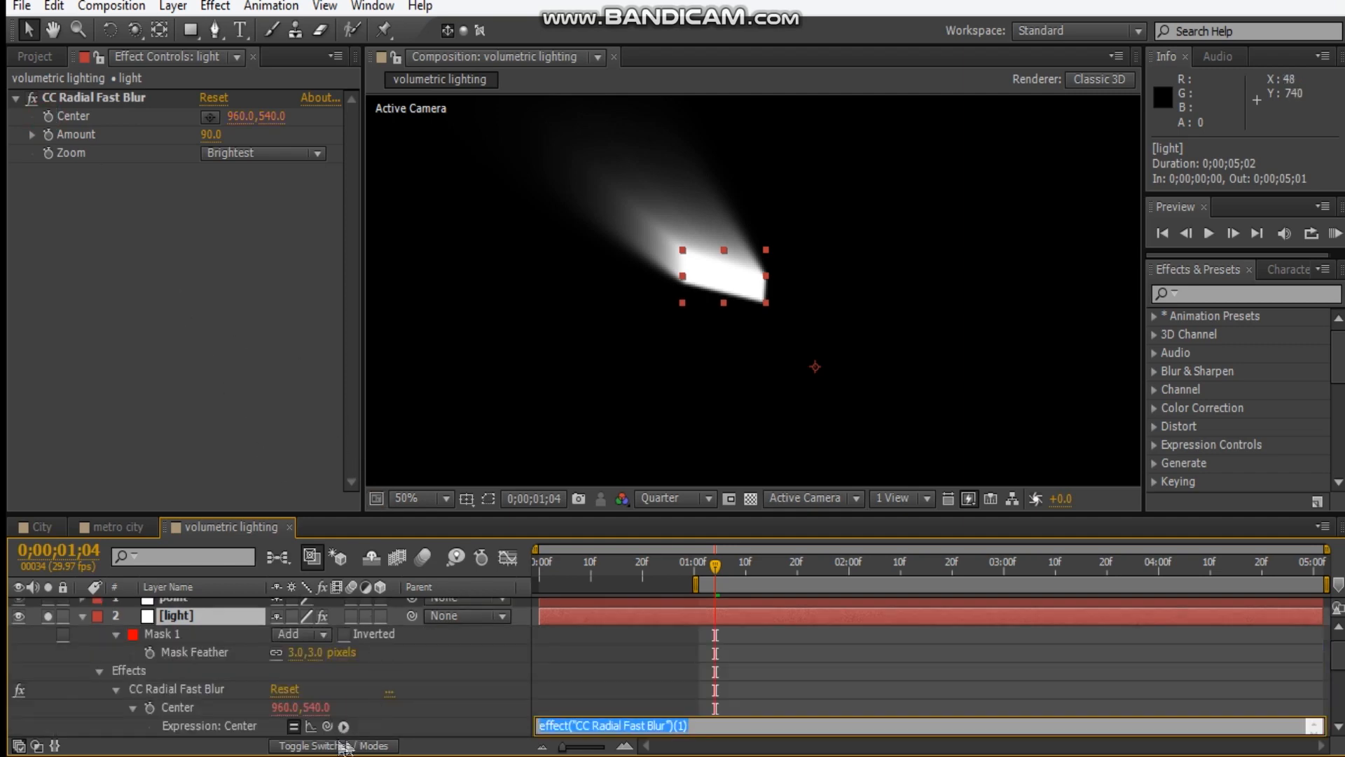
pyautogui.moveTo(326, 726); pyautogui.dragTo(171, 608)
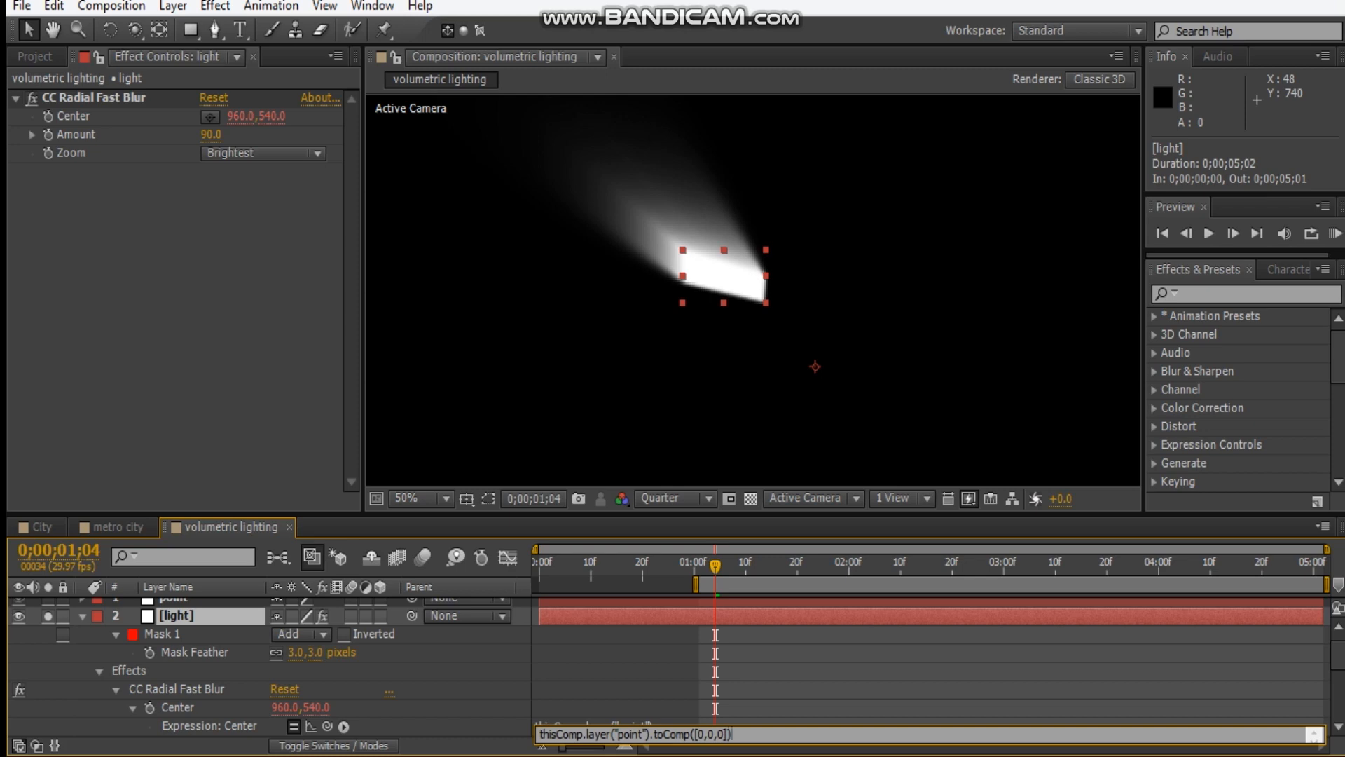
pyautogui.click(819, 680)
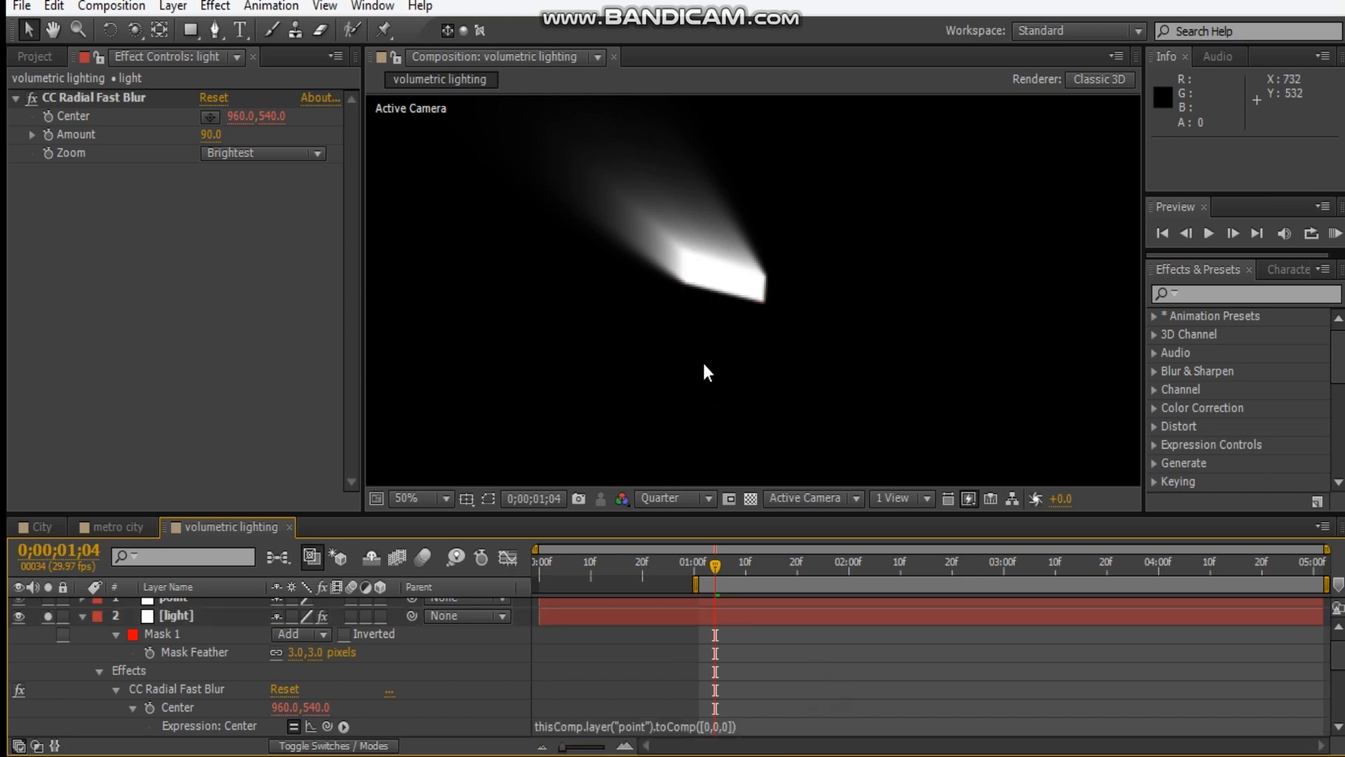
pyautogui.click(82, 617)
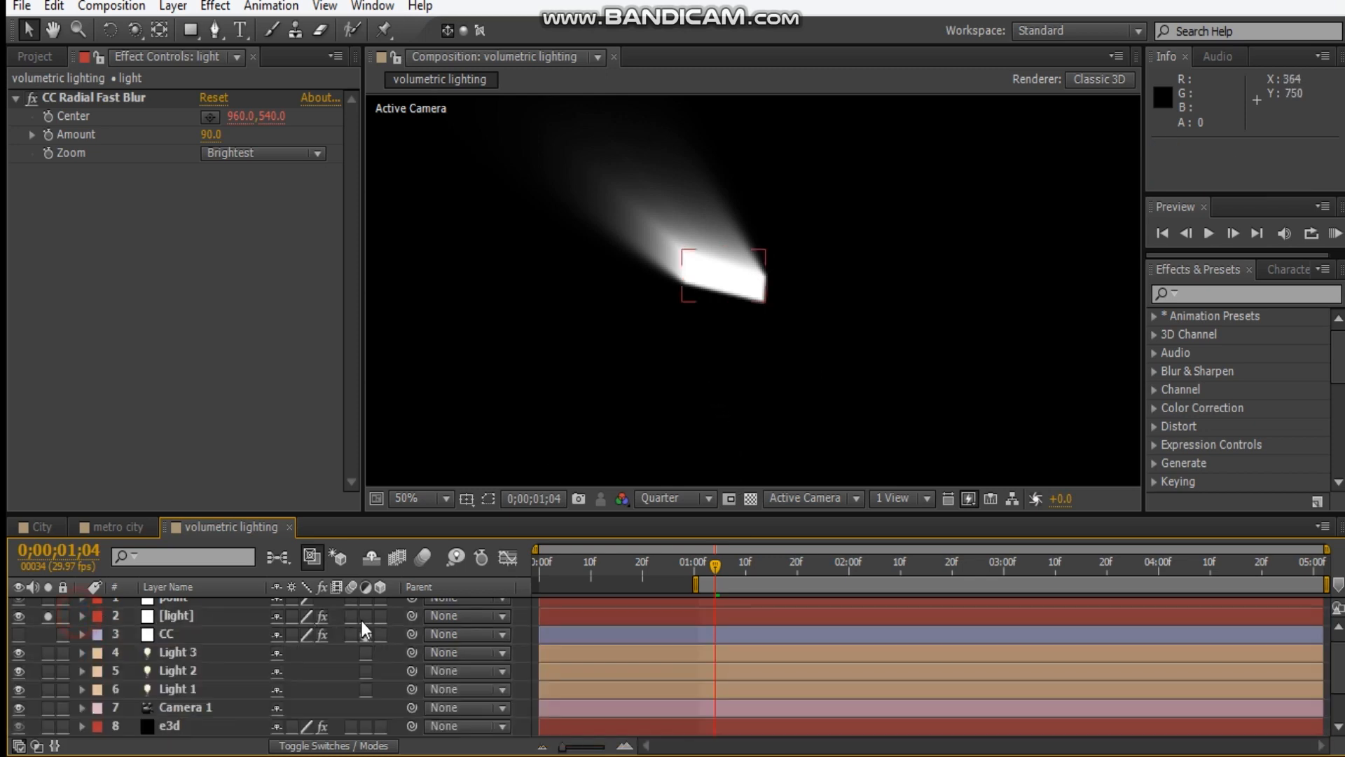
# Turn off solo on the light layer and make the point null a 3D layer.
pyautogui.scroll(-1, 738, 384)
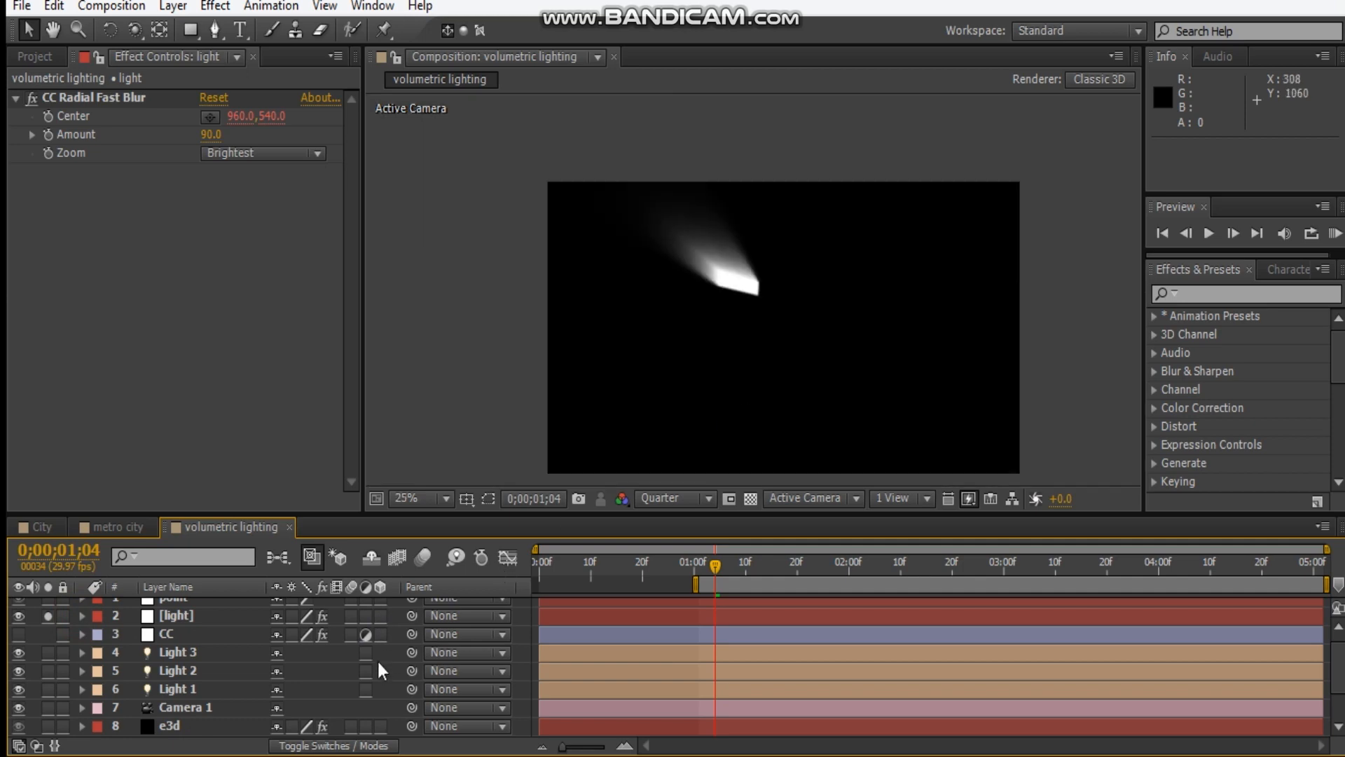
pyautogui.scroll(1, 378, 664)
pyautogui.click(48, 624)
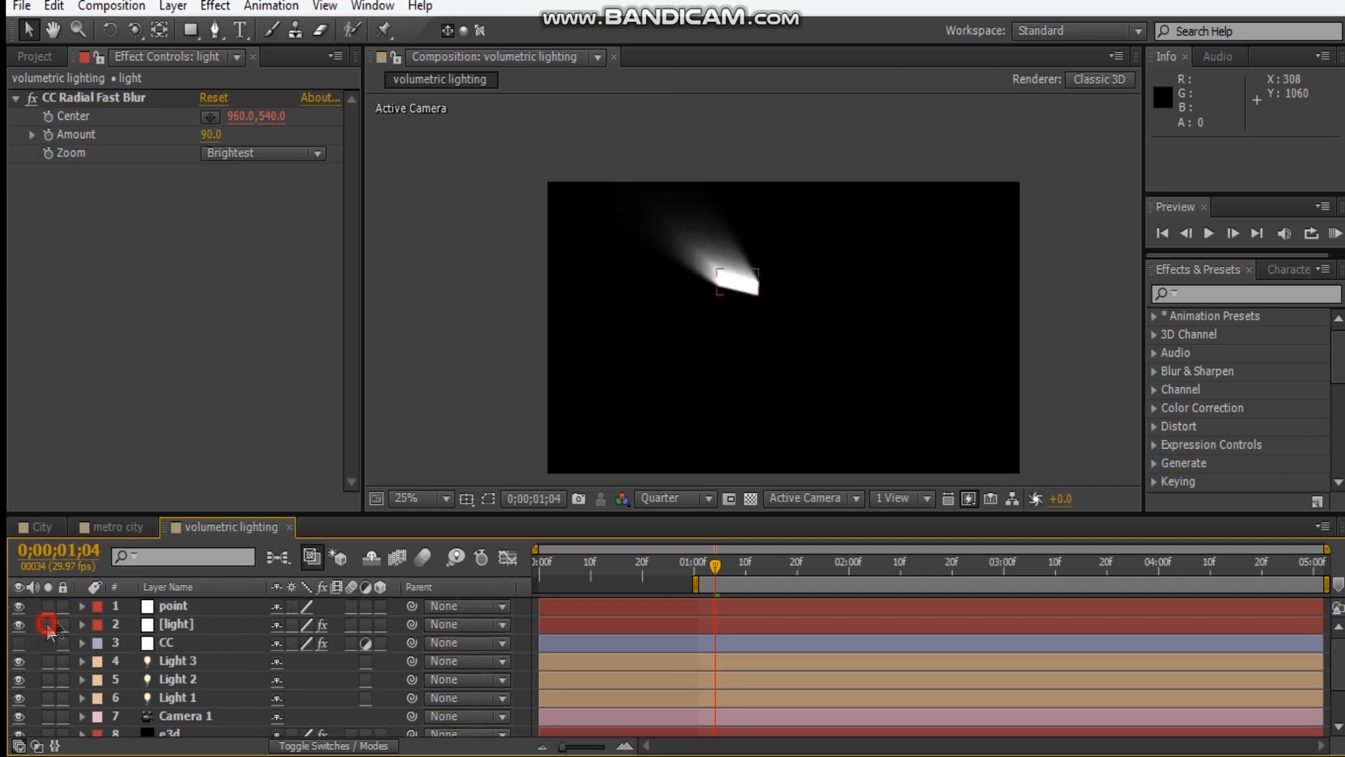
pyautogui.click(380, 605)
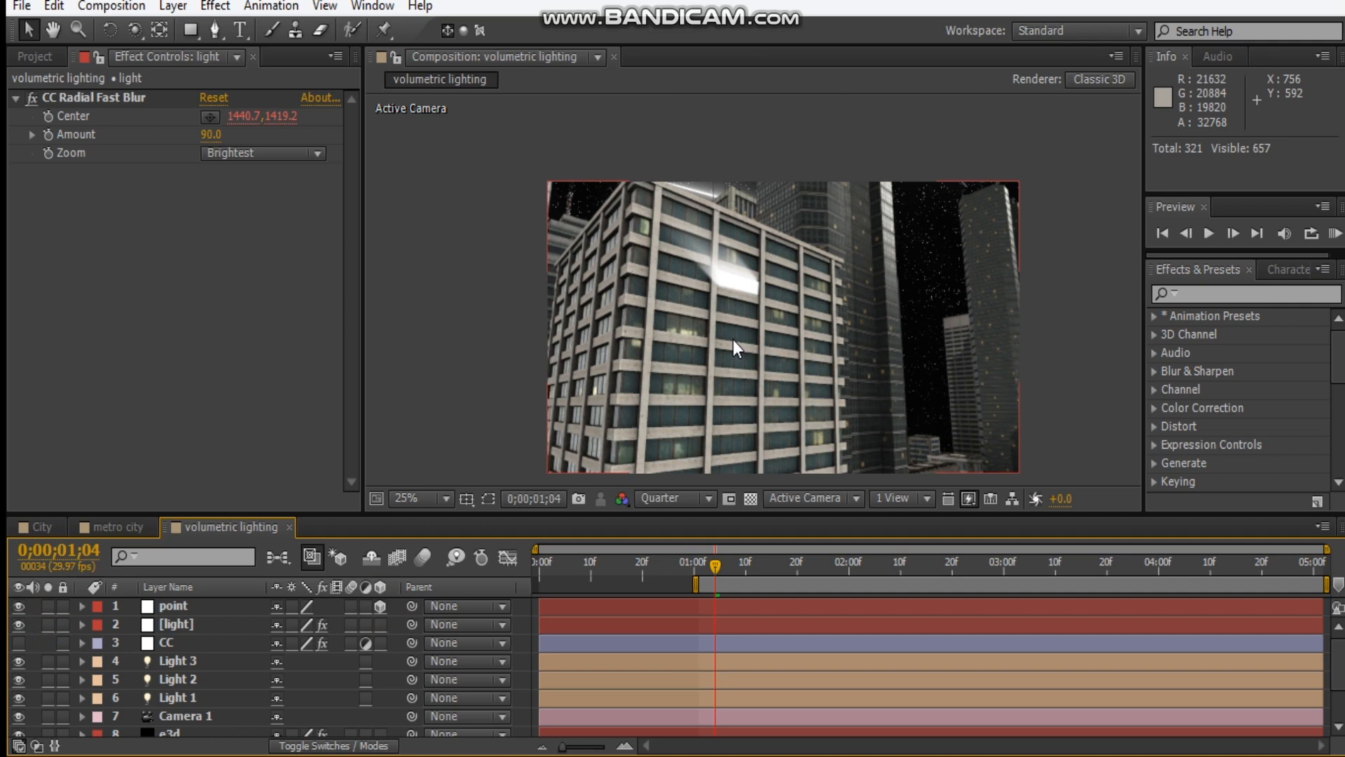
# Move the point null up from below the frame into the dark gap beside the foreground building.
pyautogui.scroll(-1, 733, 339)
pyautogui.click(842, 438)
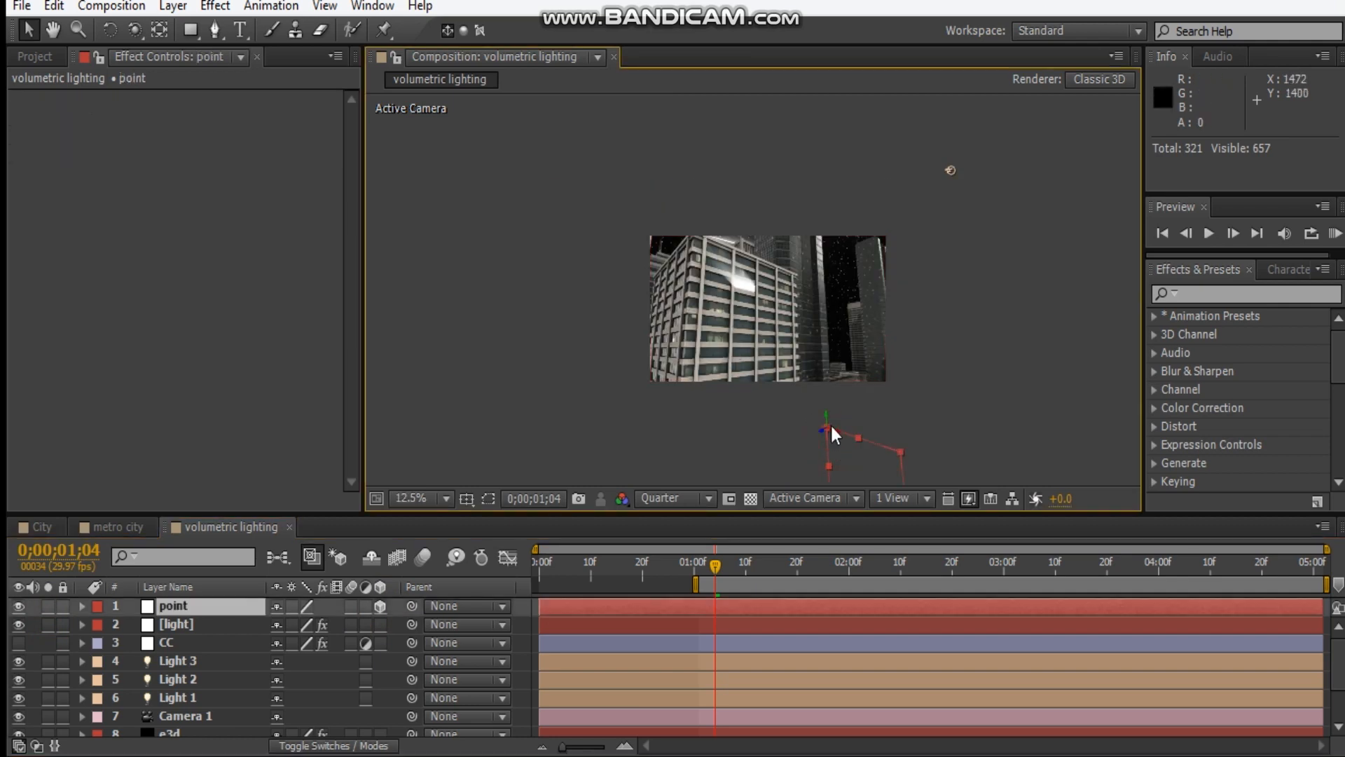
pyautogui.moveTo(837, 424); pyautogui.dragTo(830, 345)
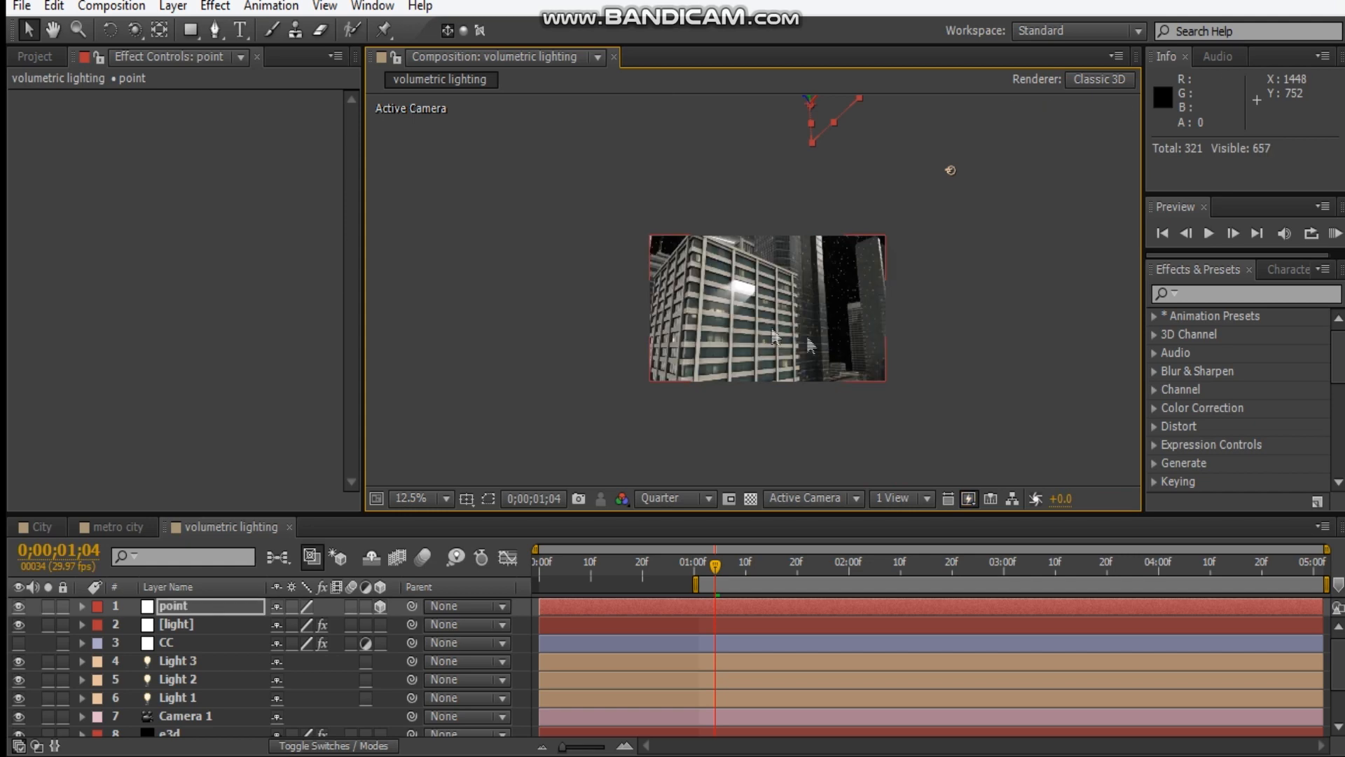
pyautogui.scroll(1, 750, 294)
pyautogui.scroll(-1, 750, 295)
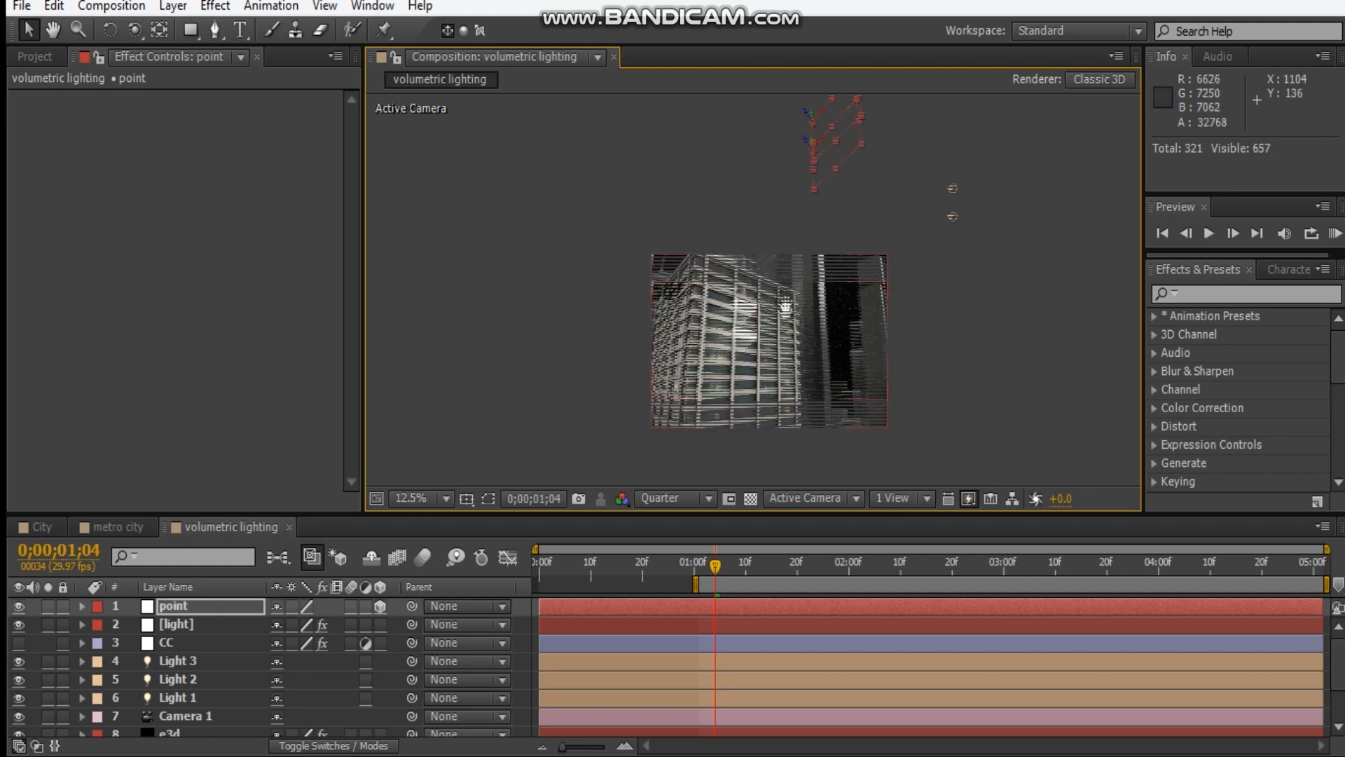
pyautogui.moveTo(810, 159); pyautogui.dragTo(811, 213)
pyautogui.moveTo(814, 347); pyautogui.dragTo(779, 287)
pyautogui.scroll(1, 835, 326)
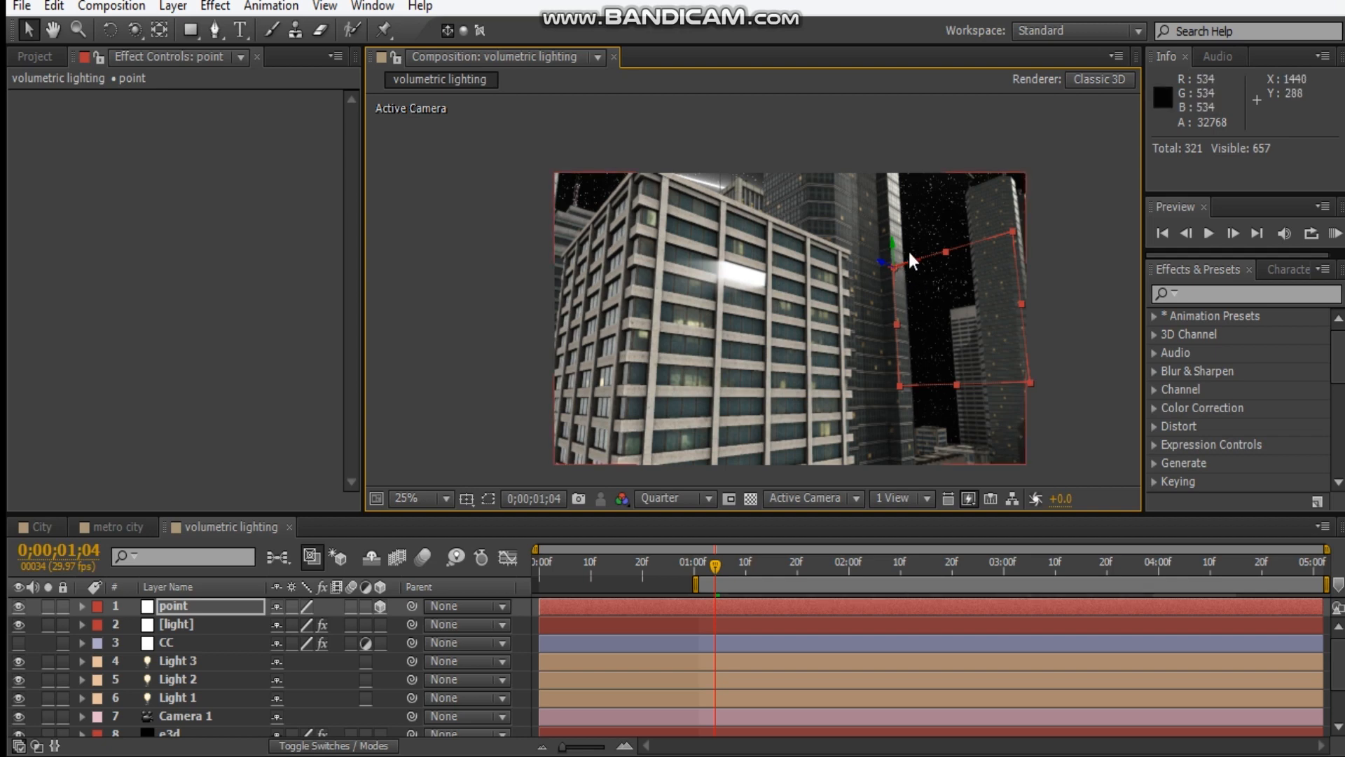
# Rotate the point null to align with the building's facade and move it to the facade's upper corner.
pyautogui.press('w')
pyautogui.moveTo(894, 249); pyautogui.dragTo(923, 279)
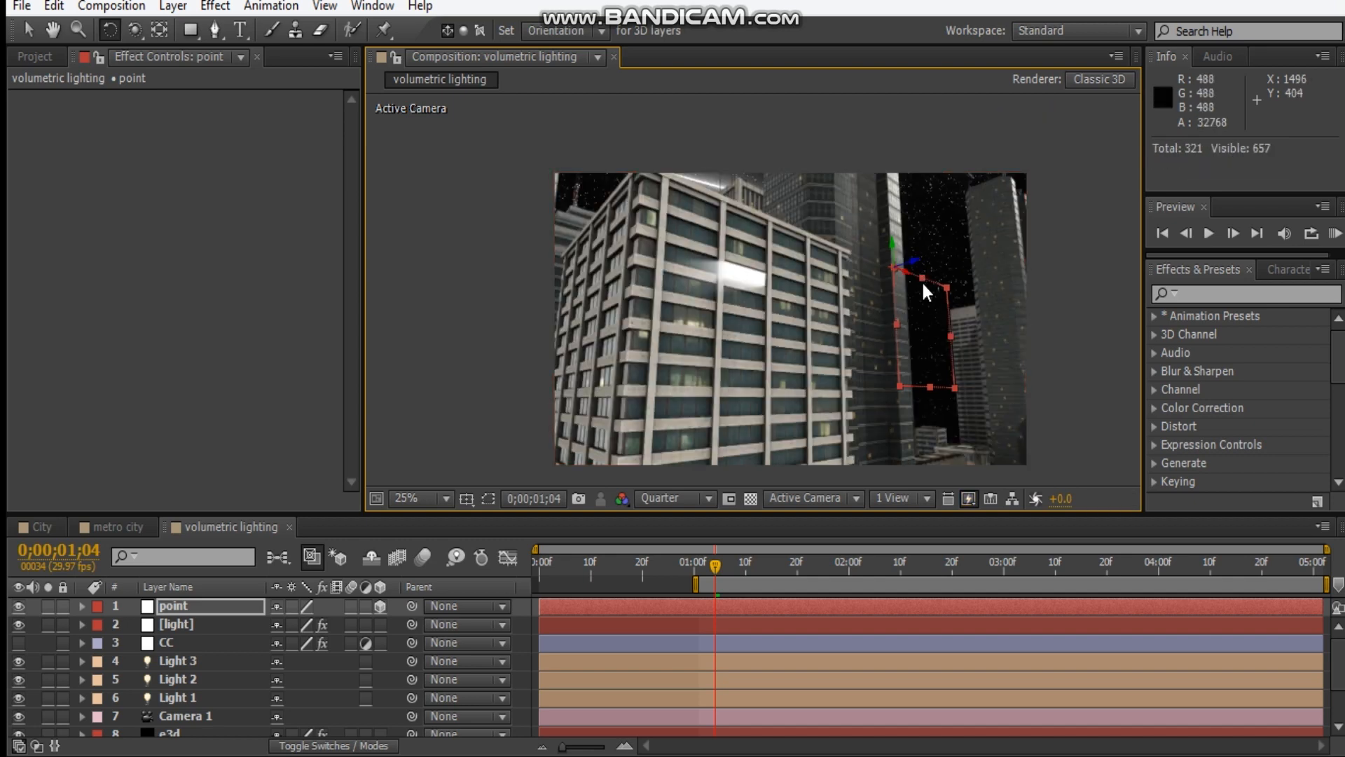
pyautogui.press('v')
pyautogui.moveTo(905, 272); pyautogui.dragTo(851, 274)
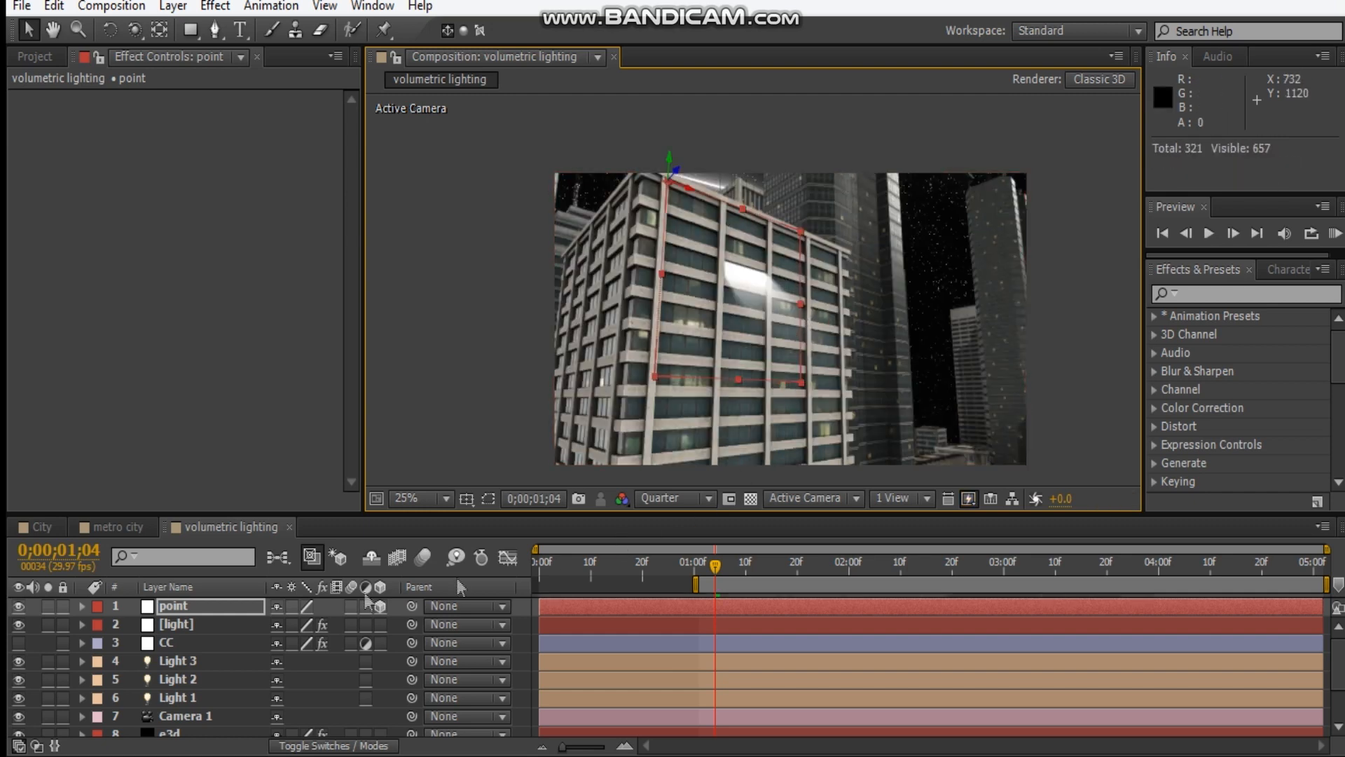
# Solo the point and light layers and move the null below the lit window, to about 916, 370, -198.
pyautogui.moveTo(47, 607); pyautogui.dragTo(47, 623)
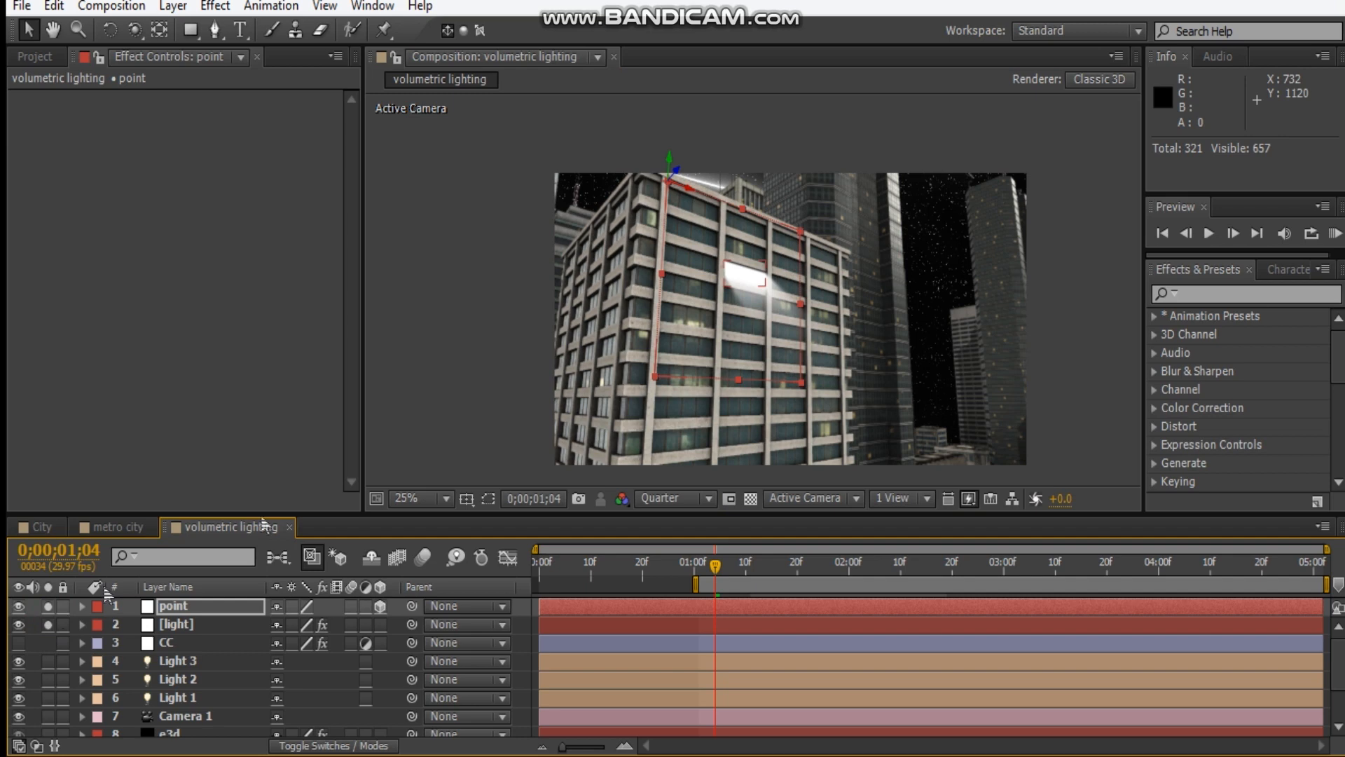
pyautogui.moveTo(669, 168)
pyautogui.mouseDown()
pyautogui.moveTo(680, 191)
pyautogui.moveTo(686, 176)
pyautogui.mouseUp()
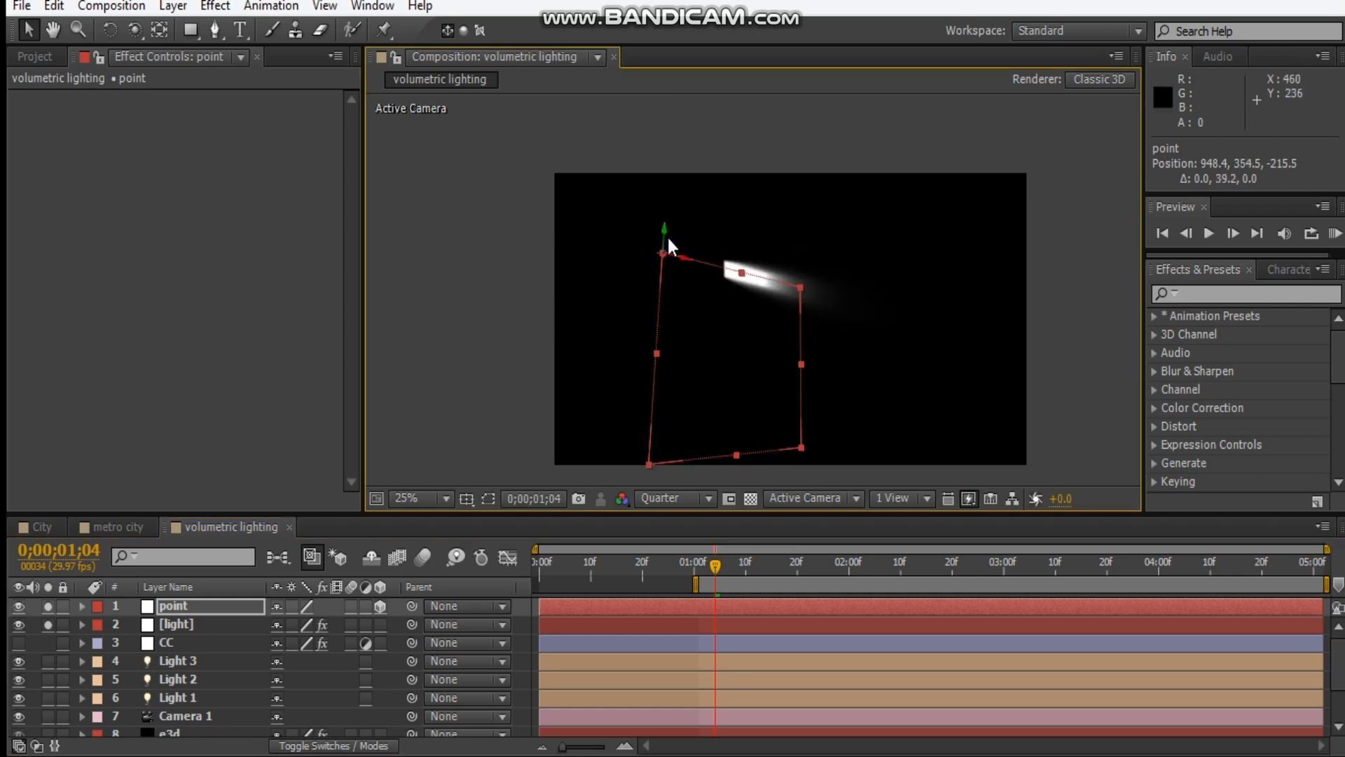
pyautogui.moveTo(801, 452); pyautogui.dragTo(668, 299)
pyautogui.press('z')
pyautogui.press('v')
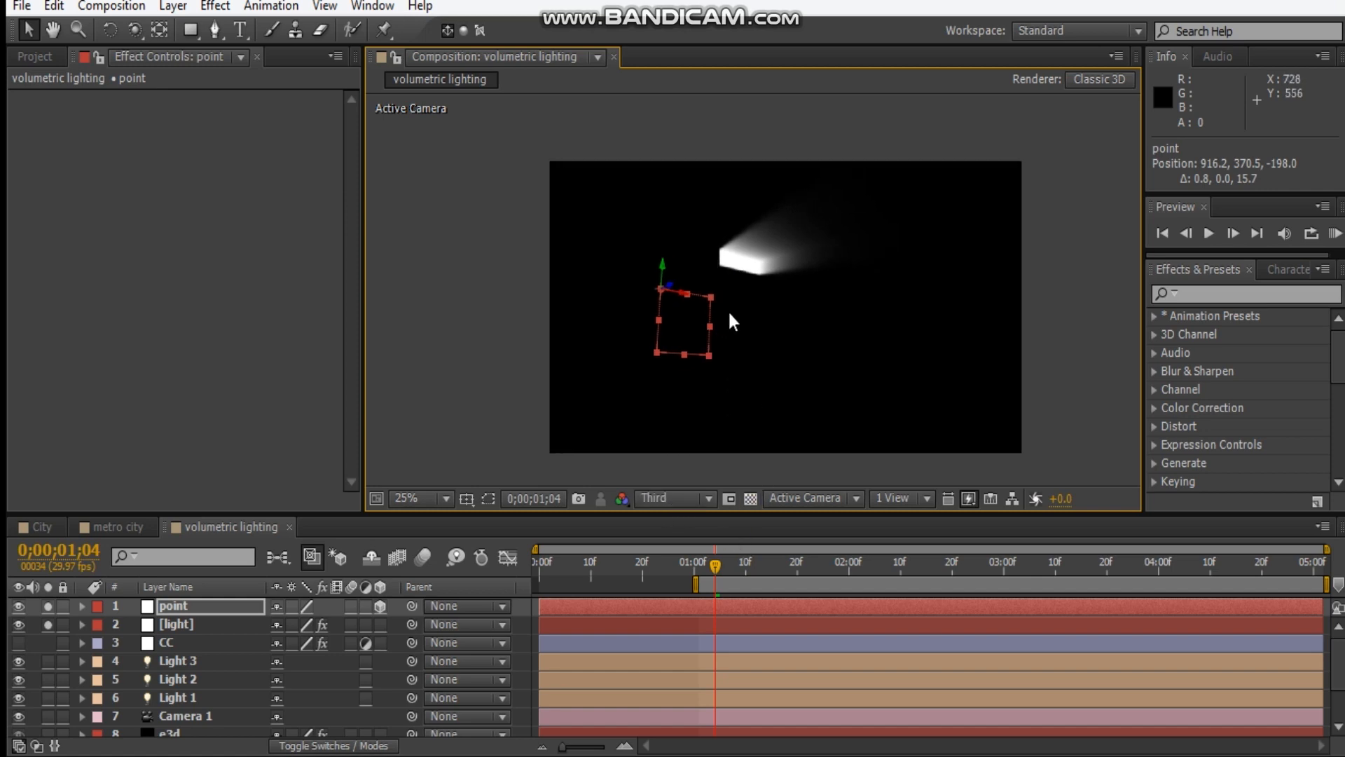
pyautogui.scroll(2, 731, 321)
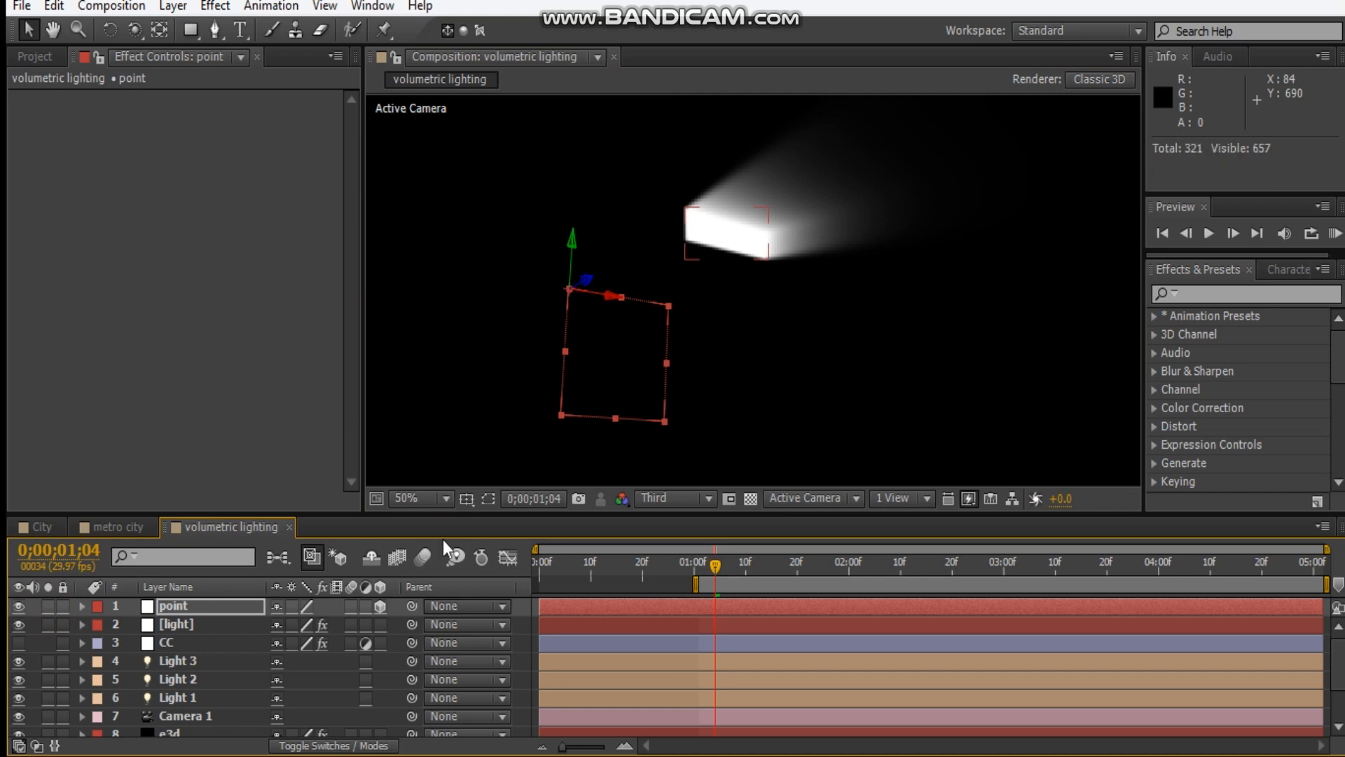
# Unsolo the point and light layers, show the CC layer and enable the Curves effect on the e3d layer.
pyautogui.click(19, 642)
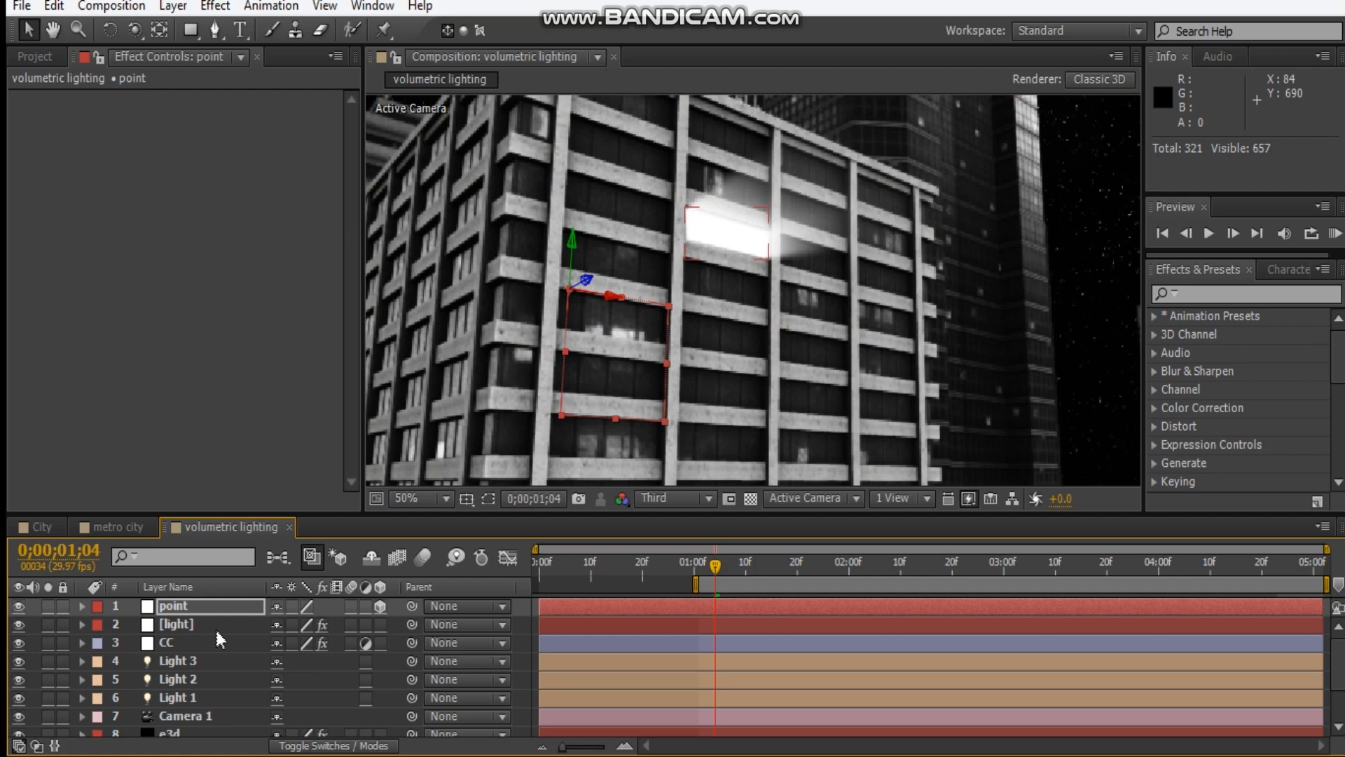
pyautogui.scroll(-2, 219, 640)
pyautogui.click(174, 671)
pyautogui.click(31, 117)
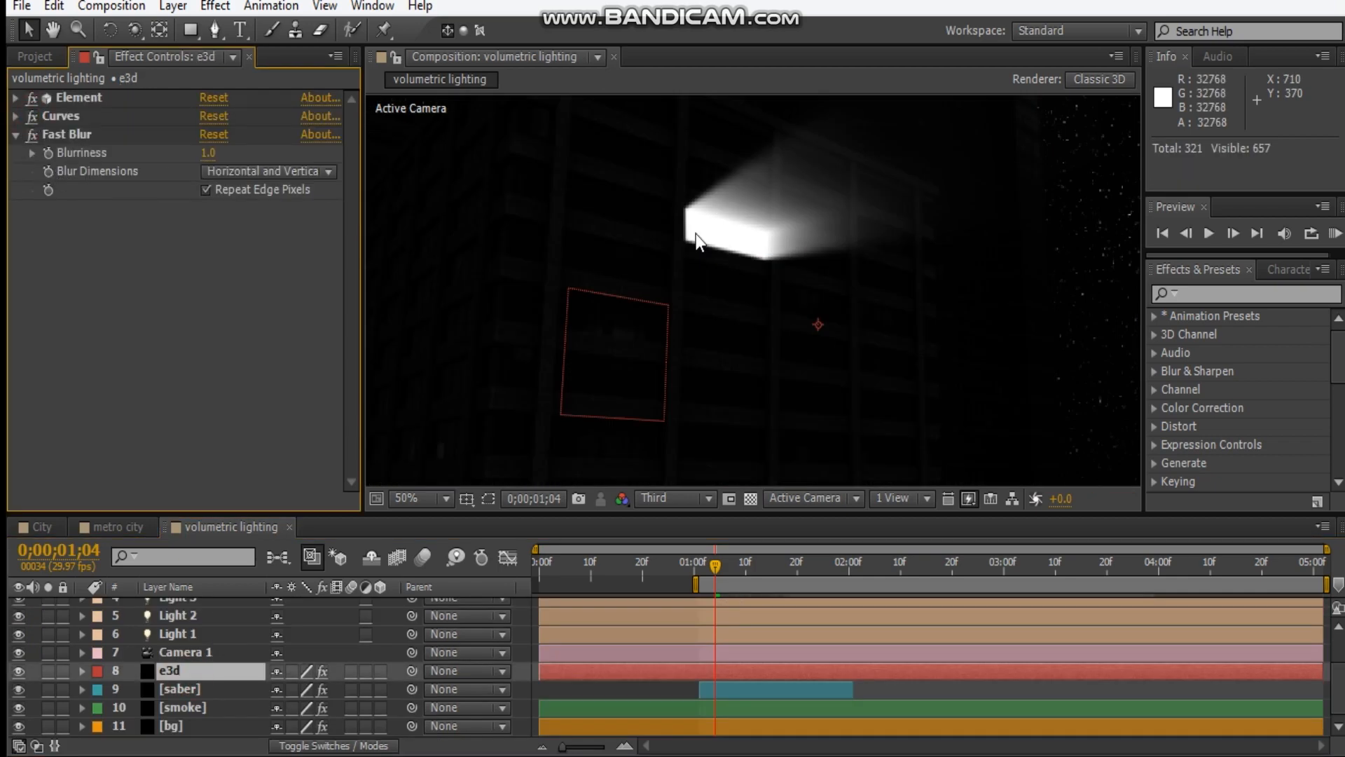
pyautogui.press(',')
pyautogui.press(',')
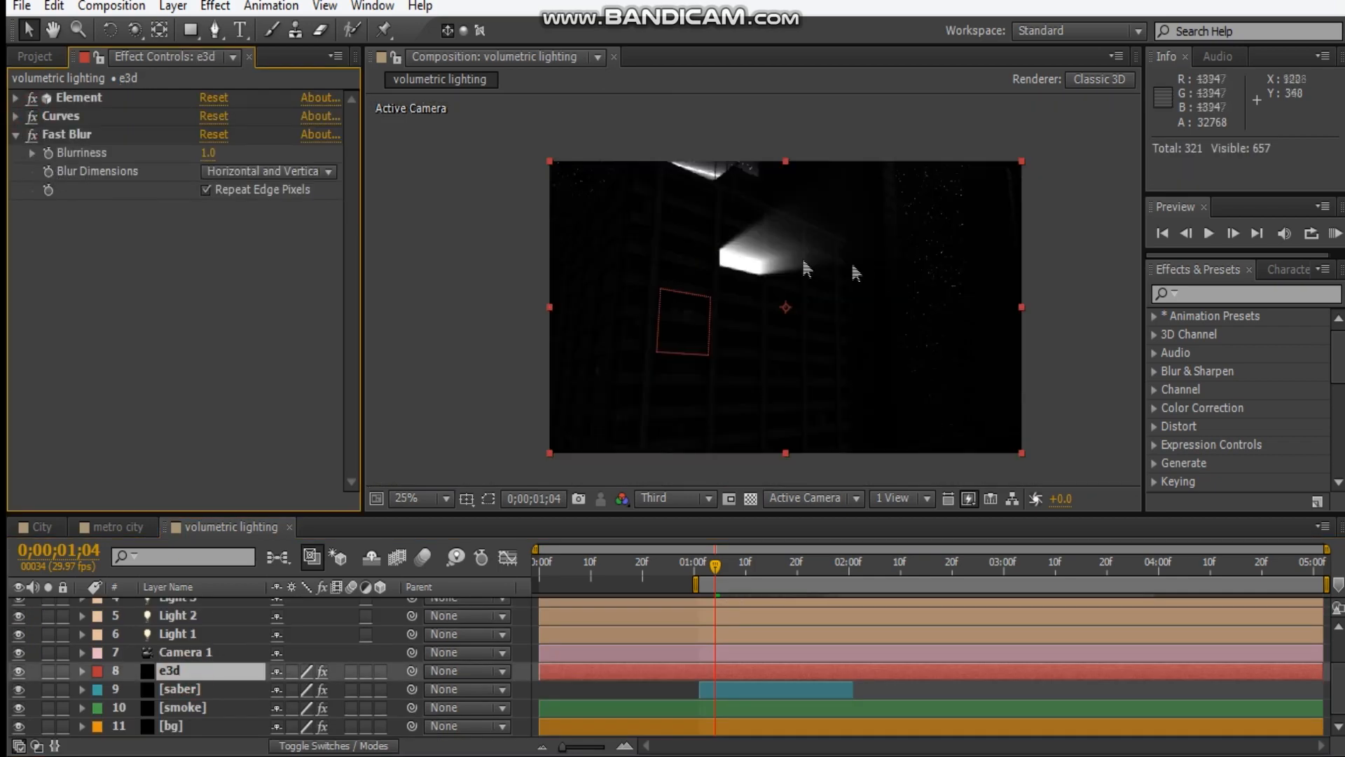
pyautogui.click(1067, 311)
pyautogui.press('.')
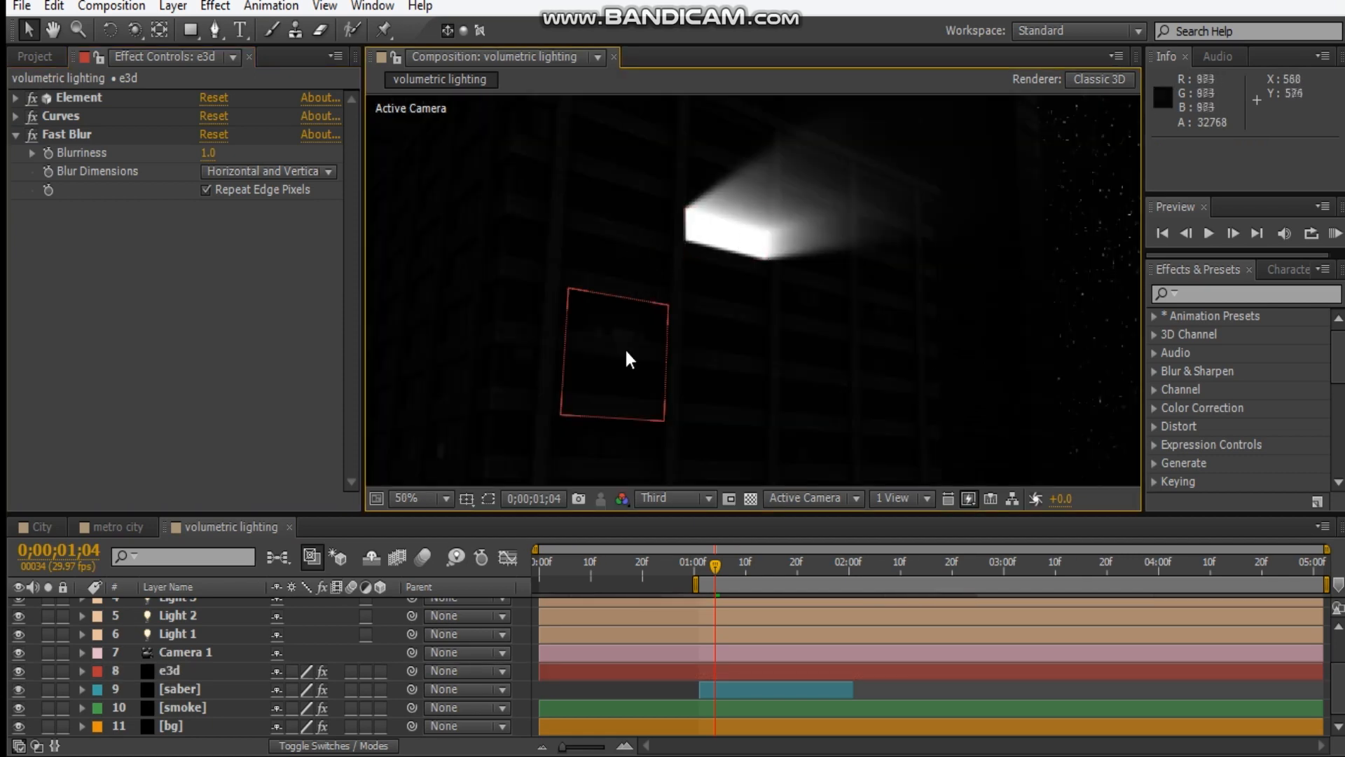
# Show the light layer's mask properties and set a Mask Path keyframe at 0;00;01;04.
pyautogui.scroll(2, 171, 636)
pyautogui.click(180, 628)
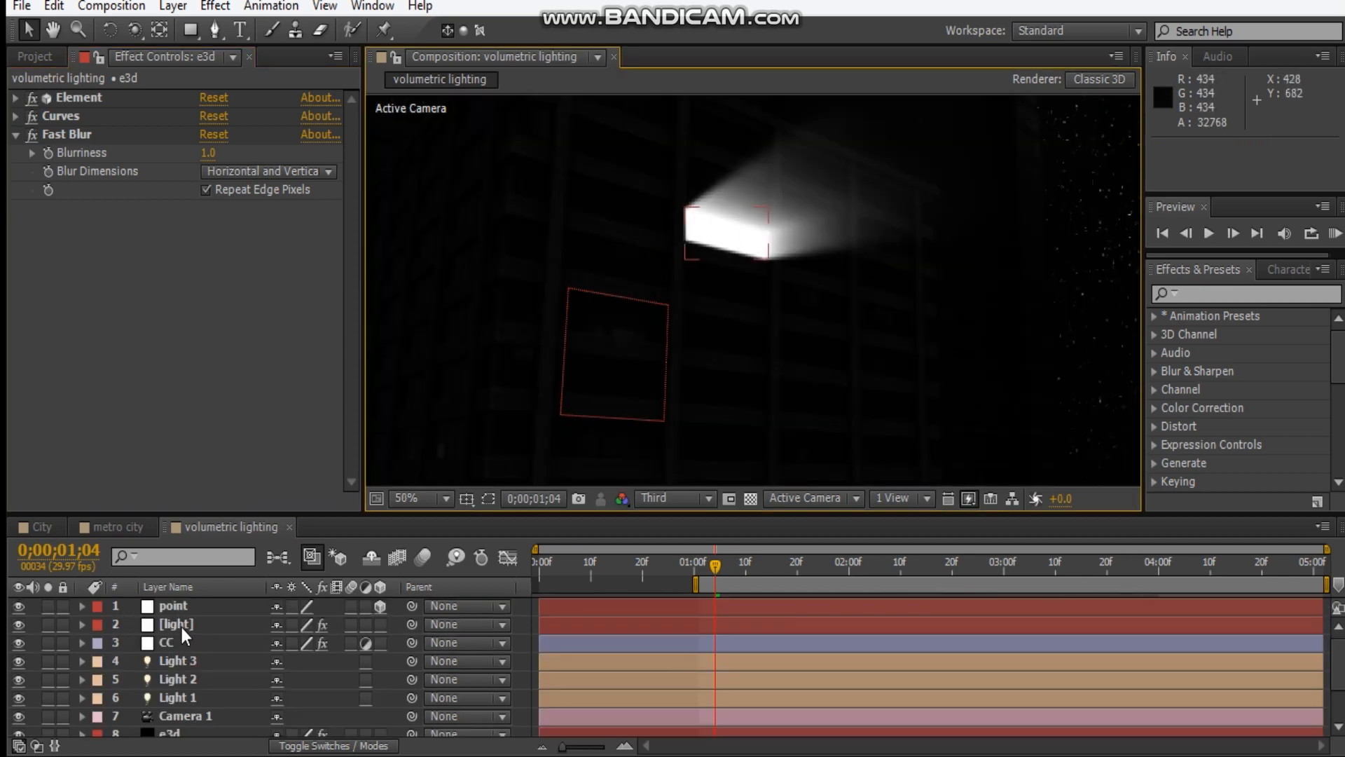
pyautogui.click(182, 627)
pyautogui.click(175, 607)
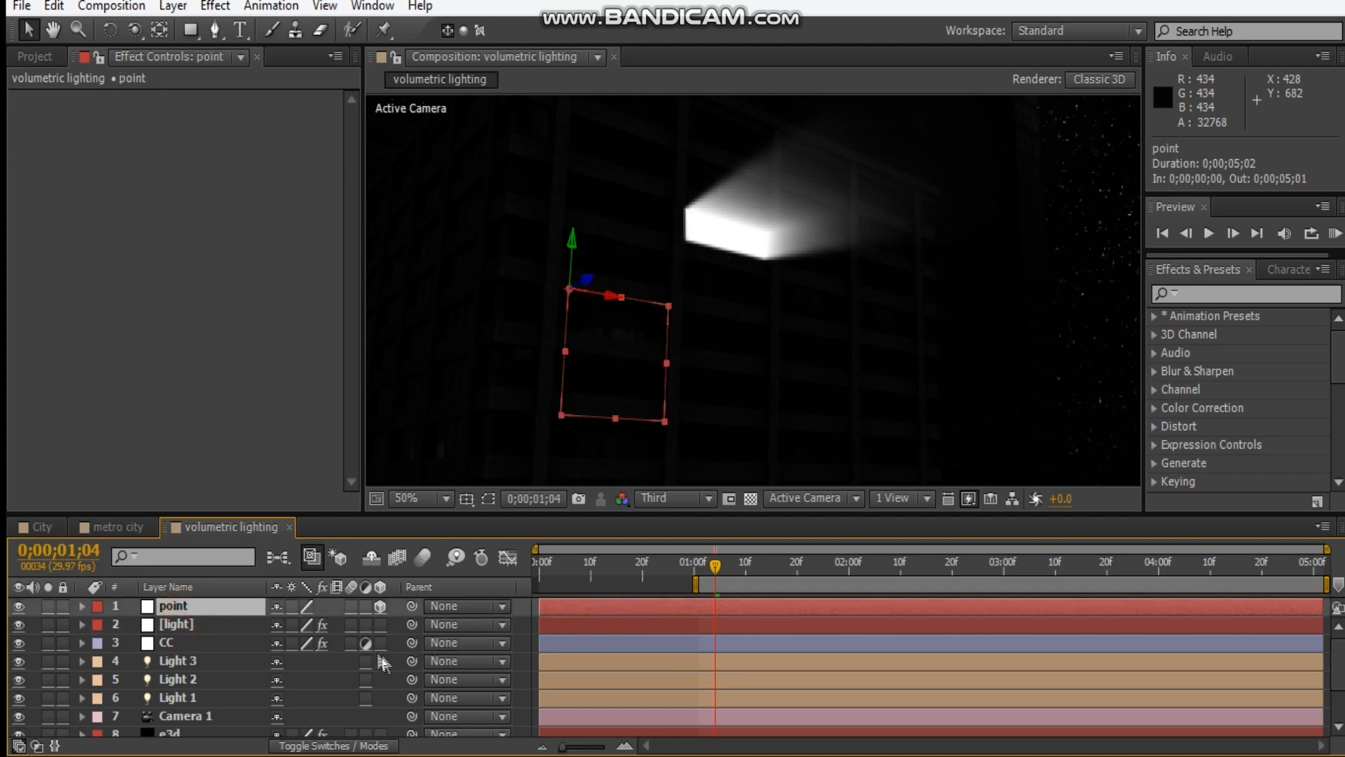
pyautogui.click(218, 628)
pyautogui.press('m')
pyautogui.press('m')
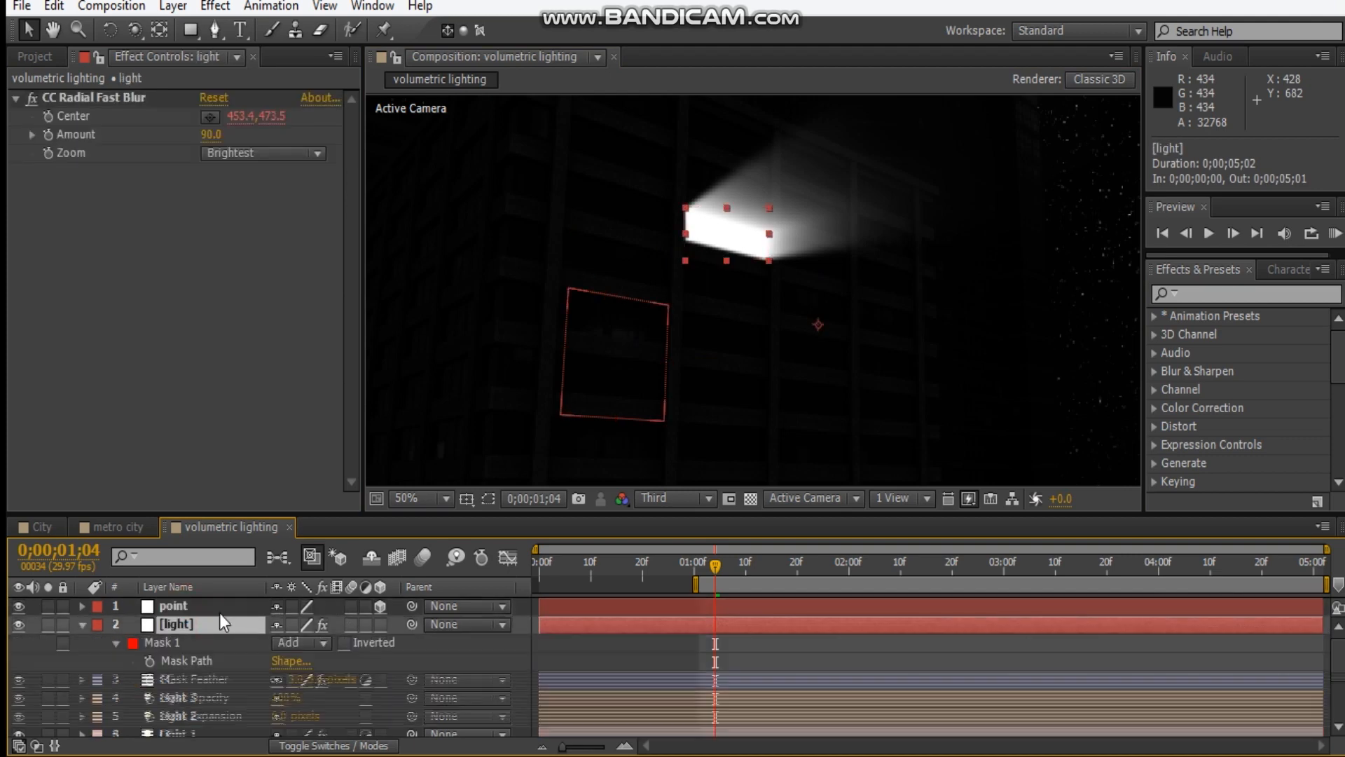
pyautogui.click(149, 660)
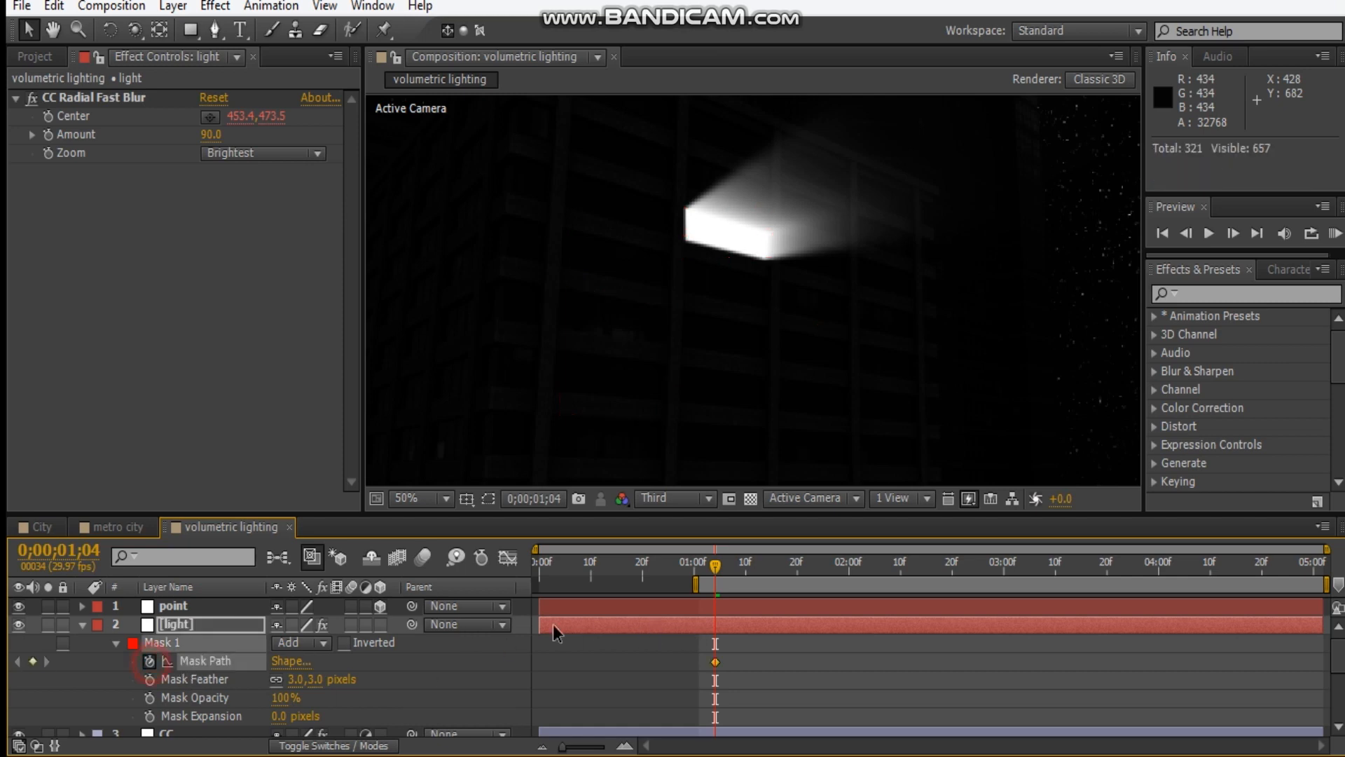
# At 0;00;03;06, move the light layer's mask onto the shifted window to add a second Mask Path keyframe.
pyautogui.click(1058, 561)
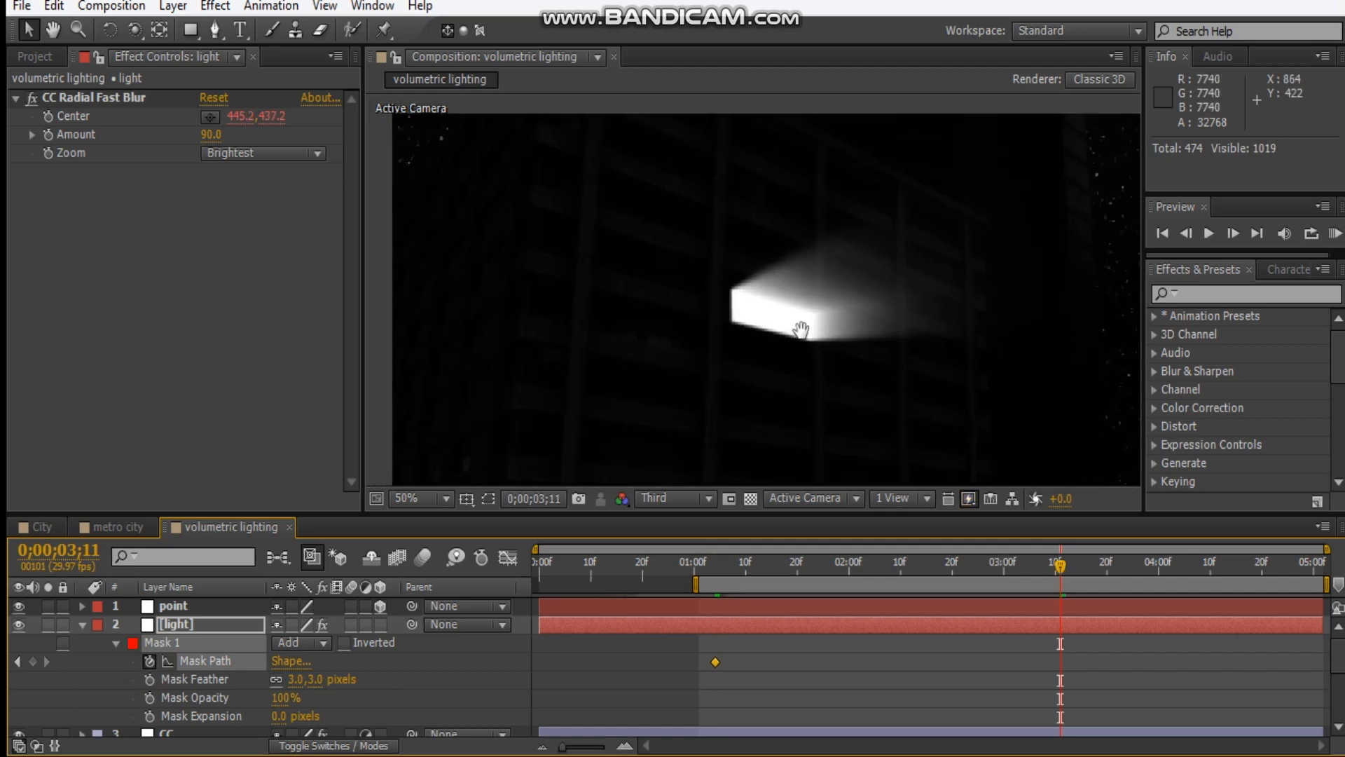
pyautogui.click(716, 567)
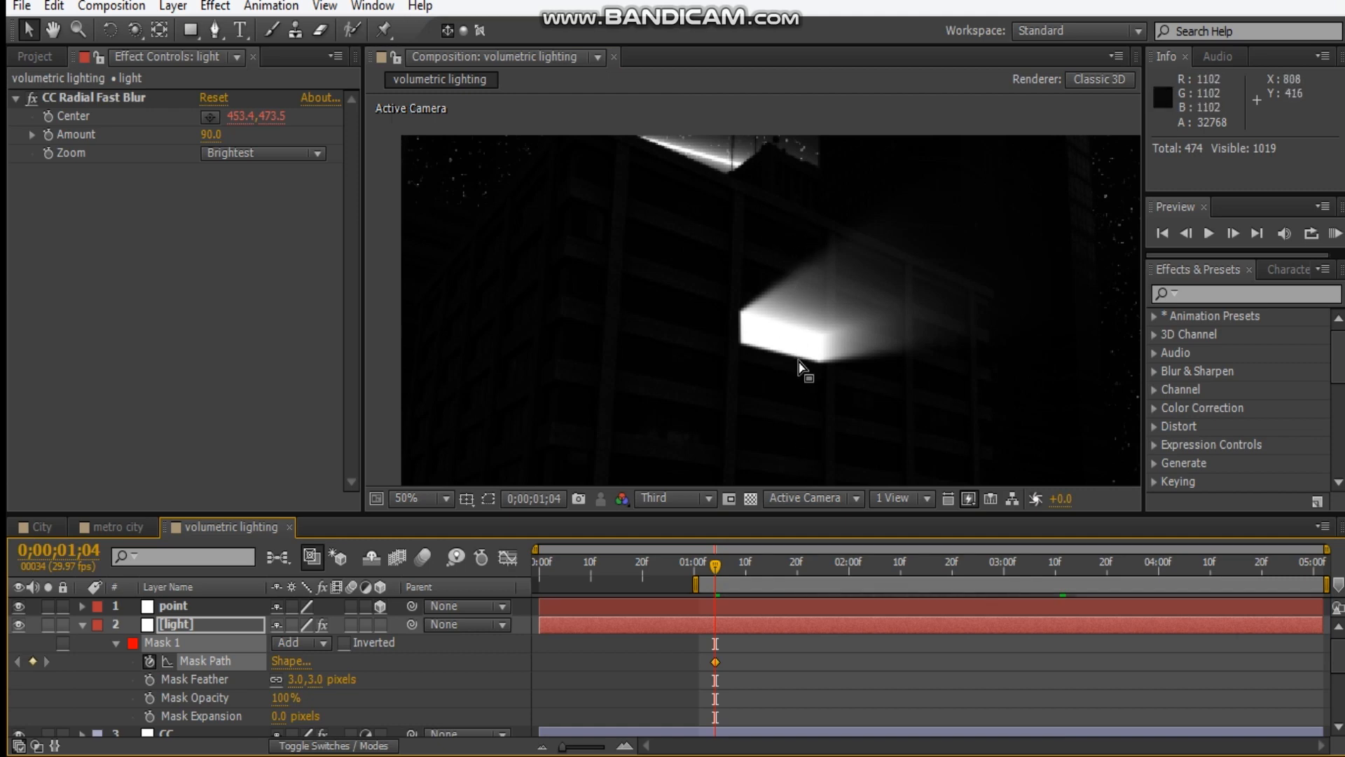
pyautogui.click(1035, 576)
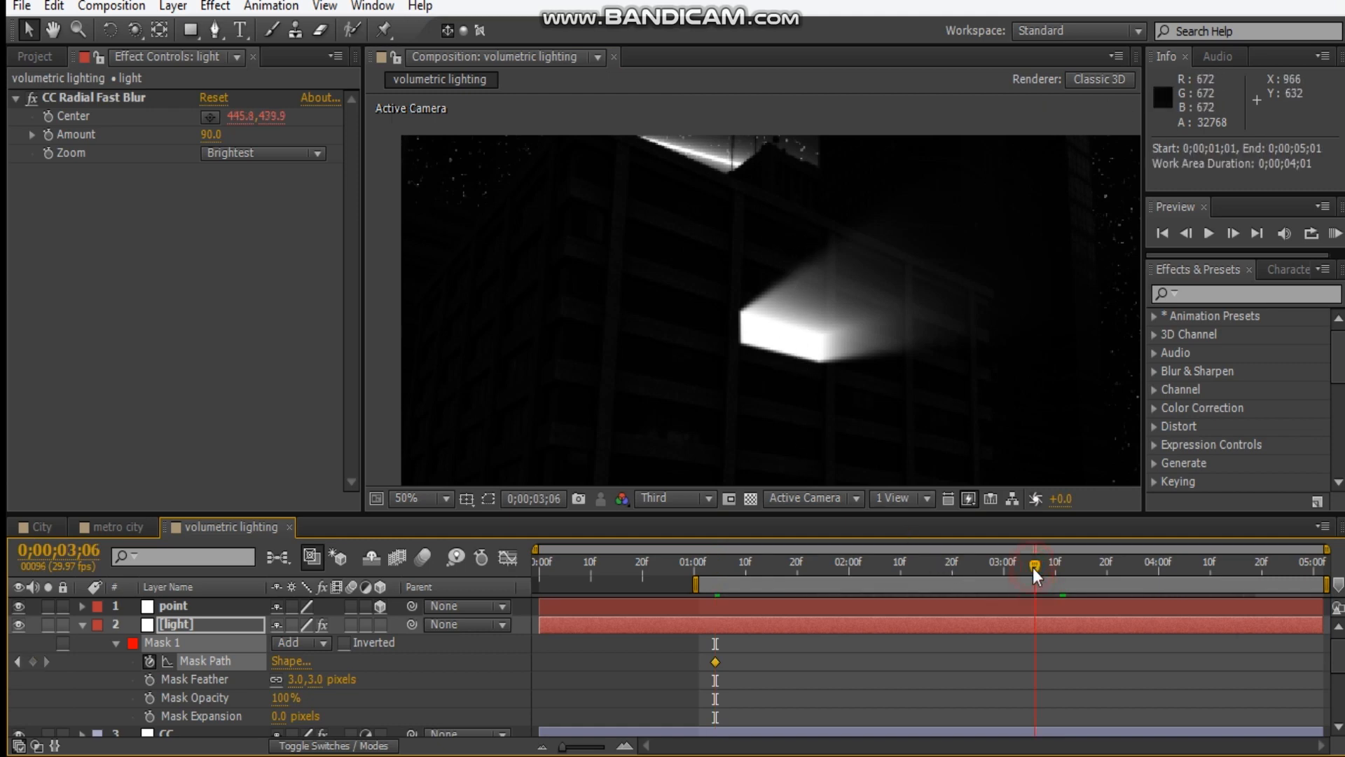
pyautogui.moveTo(769, 252); pyautogui.dragTo(701, 288)
pyautogui.click(489, 498)
pyautogui.doubleClick(719, 386)
pyautogui.moveTo(717, 378)
pyautogui.mouseDown()
pyautogui.moveTo(716, 314)
pyautogui.moveTo(714, 371)
pyautogui.mouseUp()
pyautogui.moveTo(732, 382); pyautogui.dragTo(733, 317)
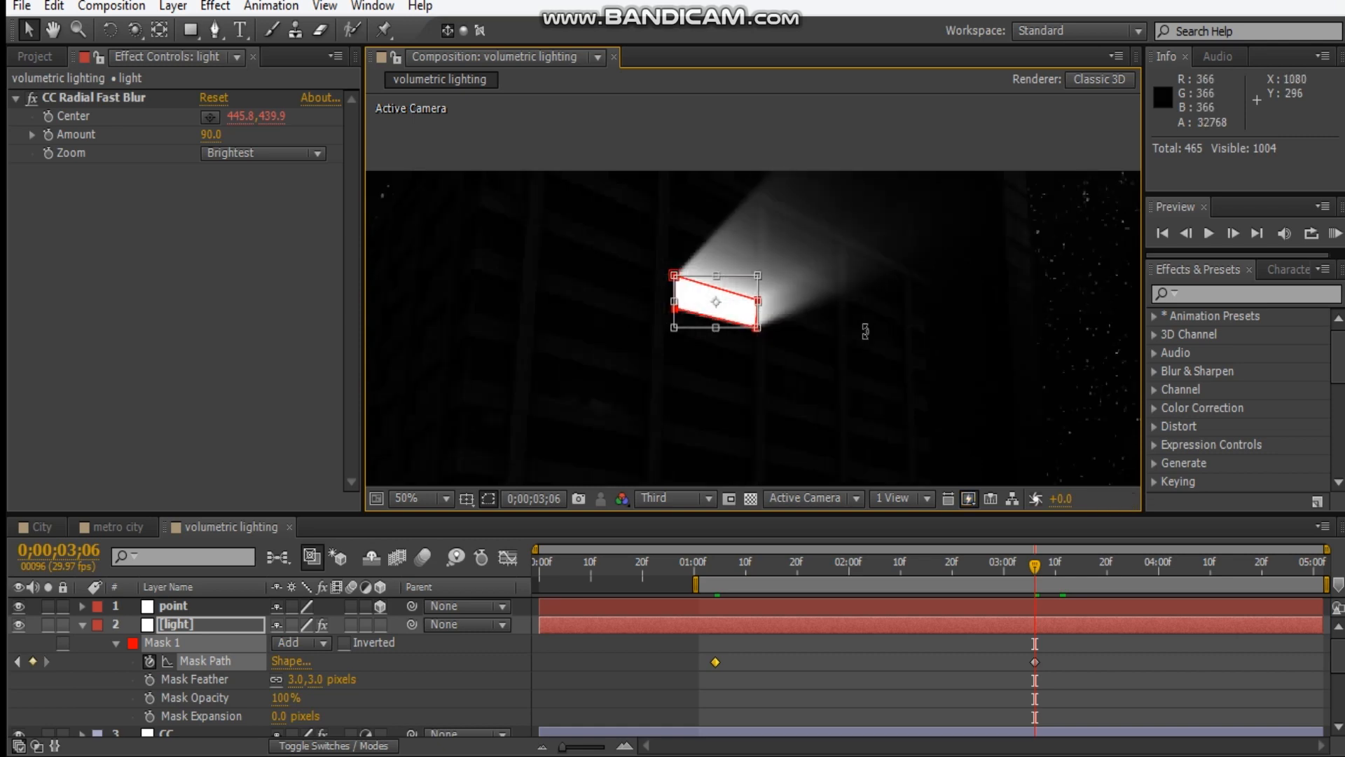
# Deselect the mask and collapse the light layer's properties.
pyautogui.scroll(-1, 865, 332)
pyautogui.scroll(1, 866, 332)
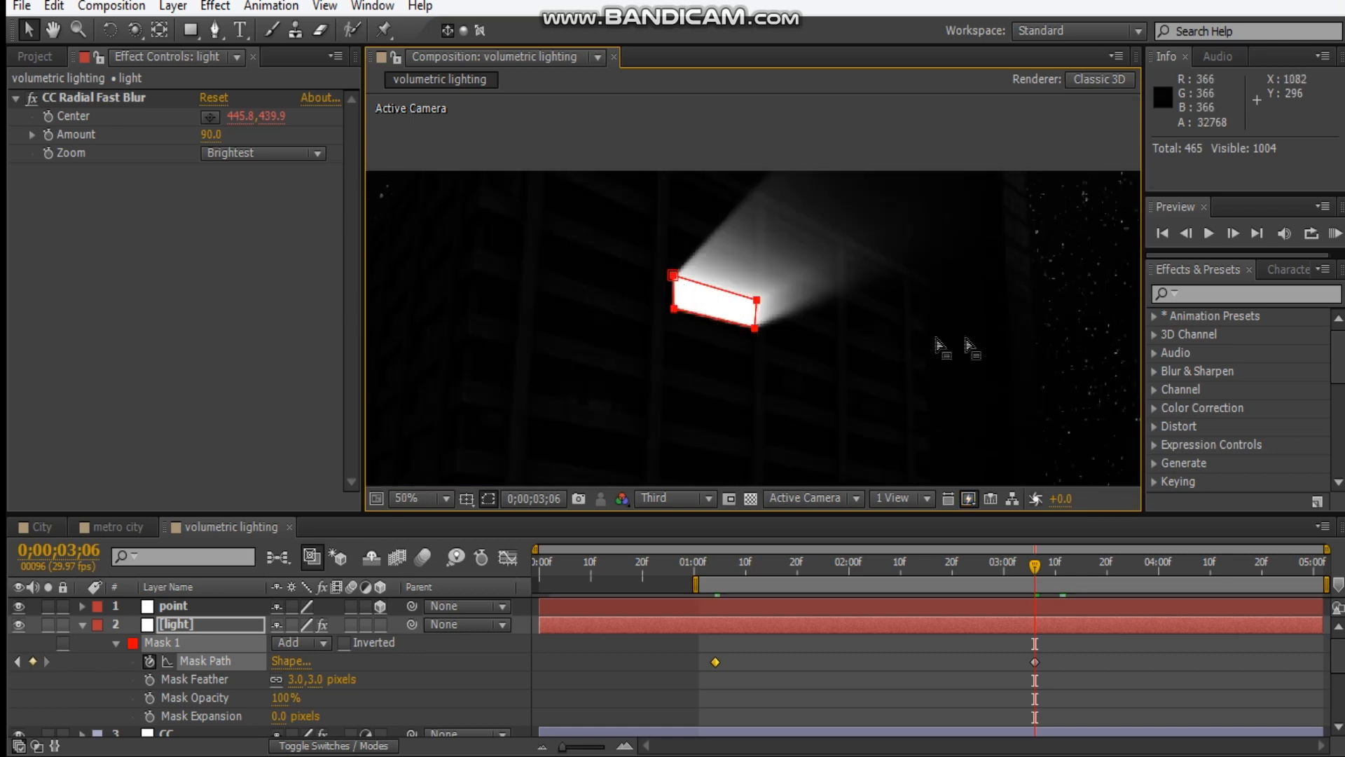
pyautogui.scroll(-1, 981, 354)
pyautogui.click(1116, 360)
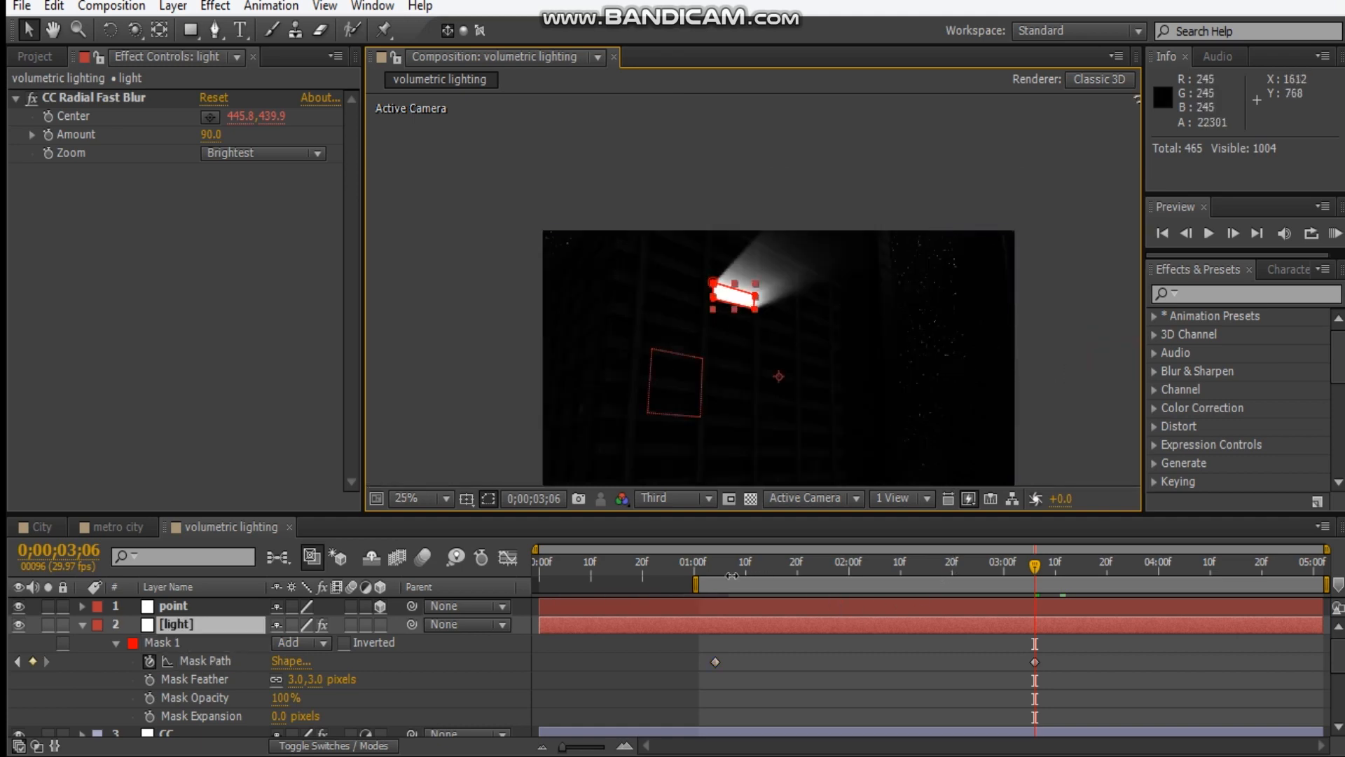
pyautogui.click(1088, 355)
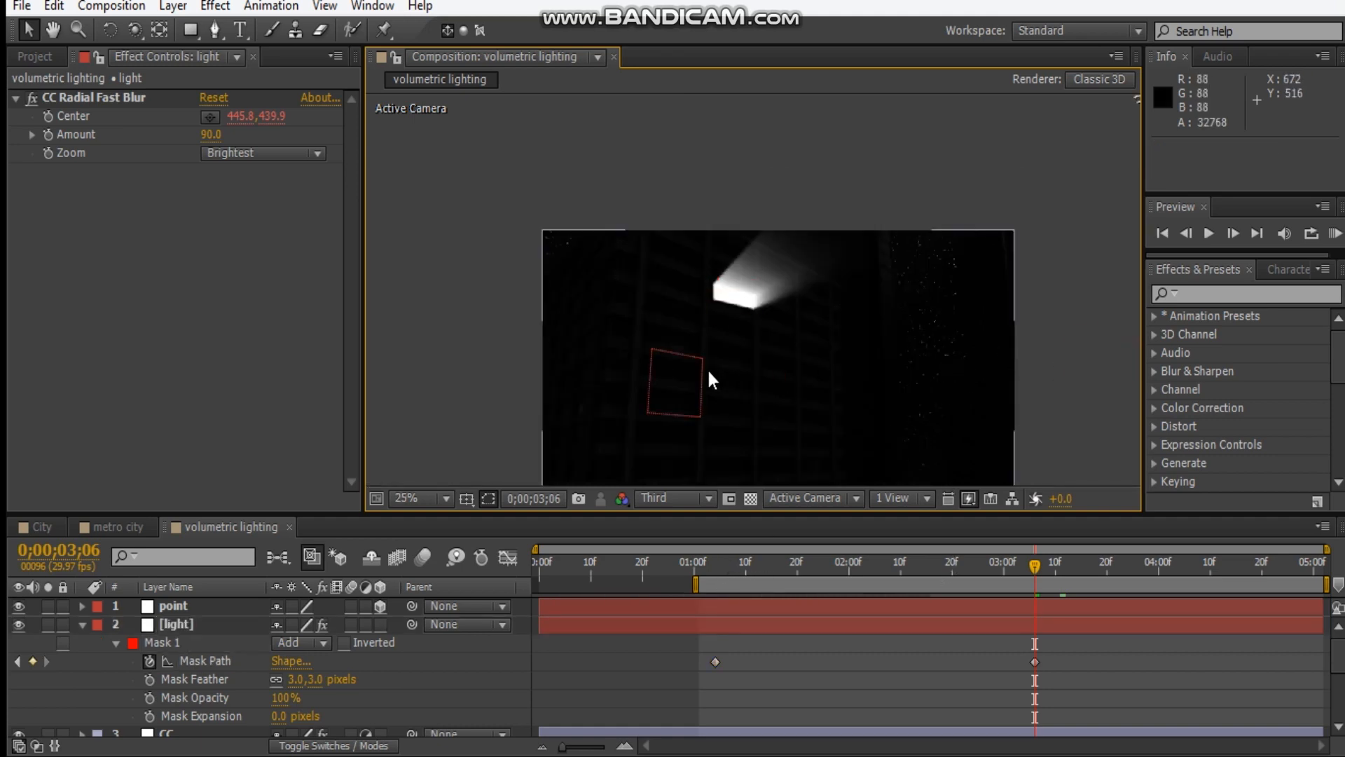
pyautogui.click(82, 628)
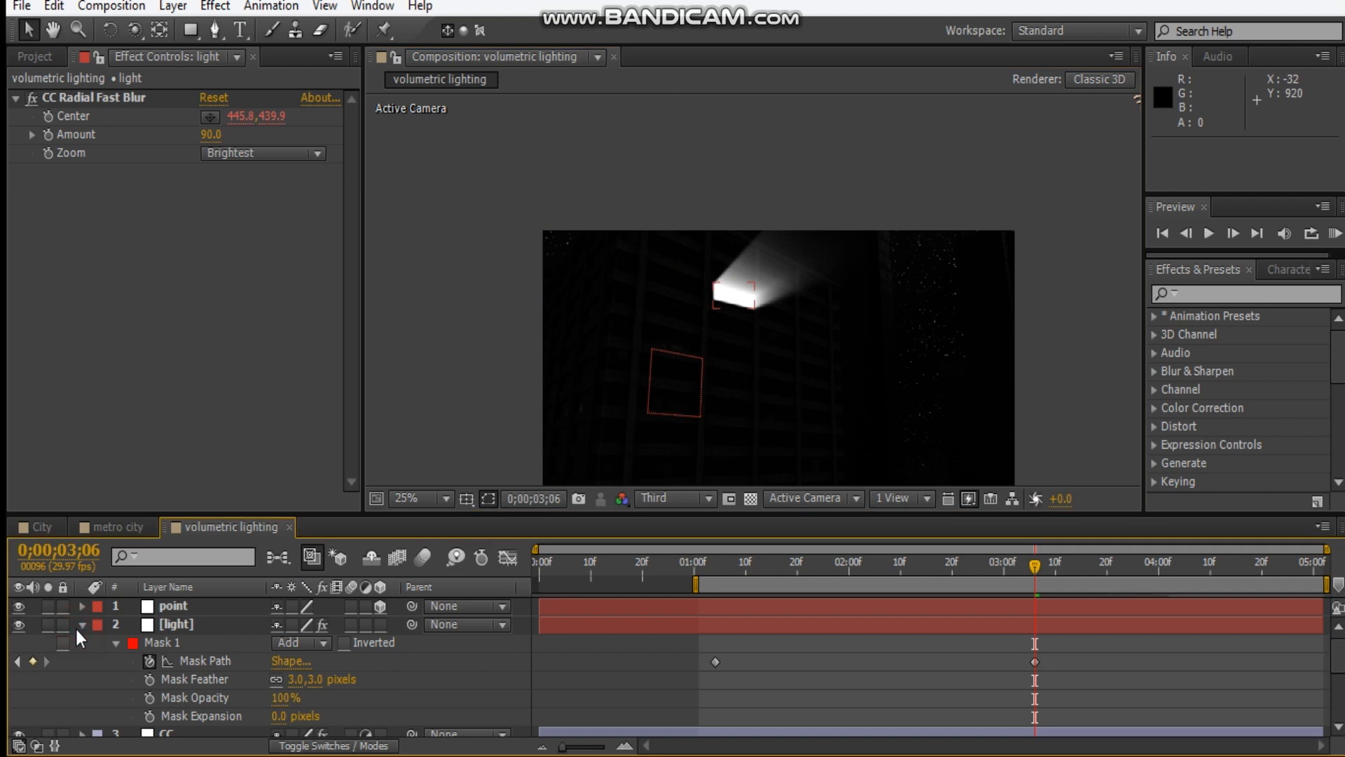
pyautogui.click(82, 624)
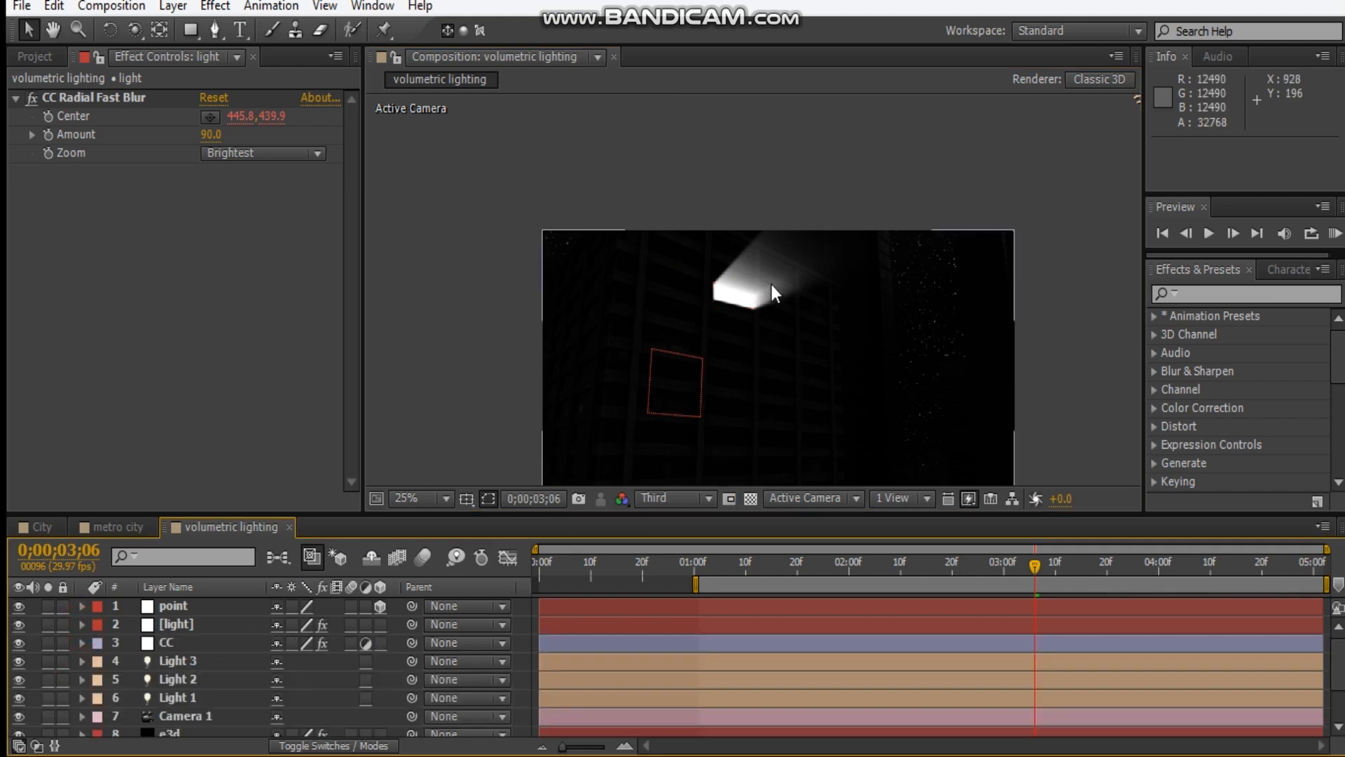
# Duplicate the light layer and move the copy's mask onto a window down and to the left of the first.
pyautogui.click(225, 625)
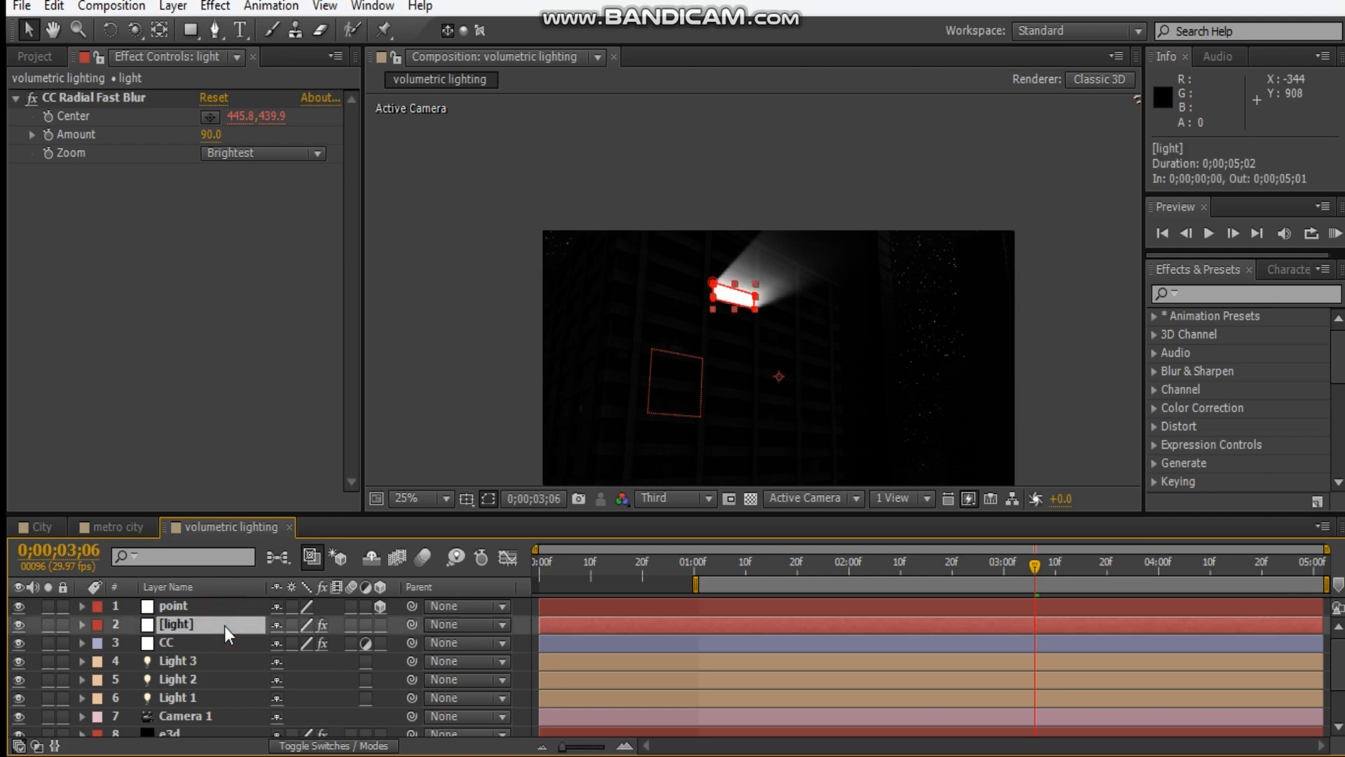
pyautogui.hotkey('ctrl', 'd')
pyautogui.scroll(2, 696, 322)
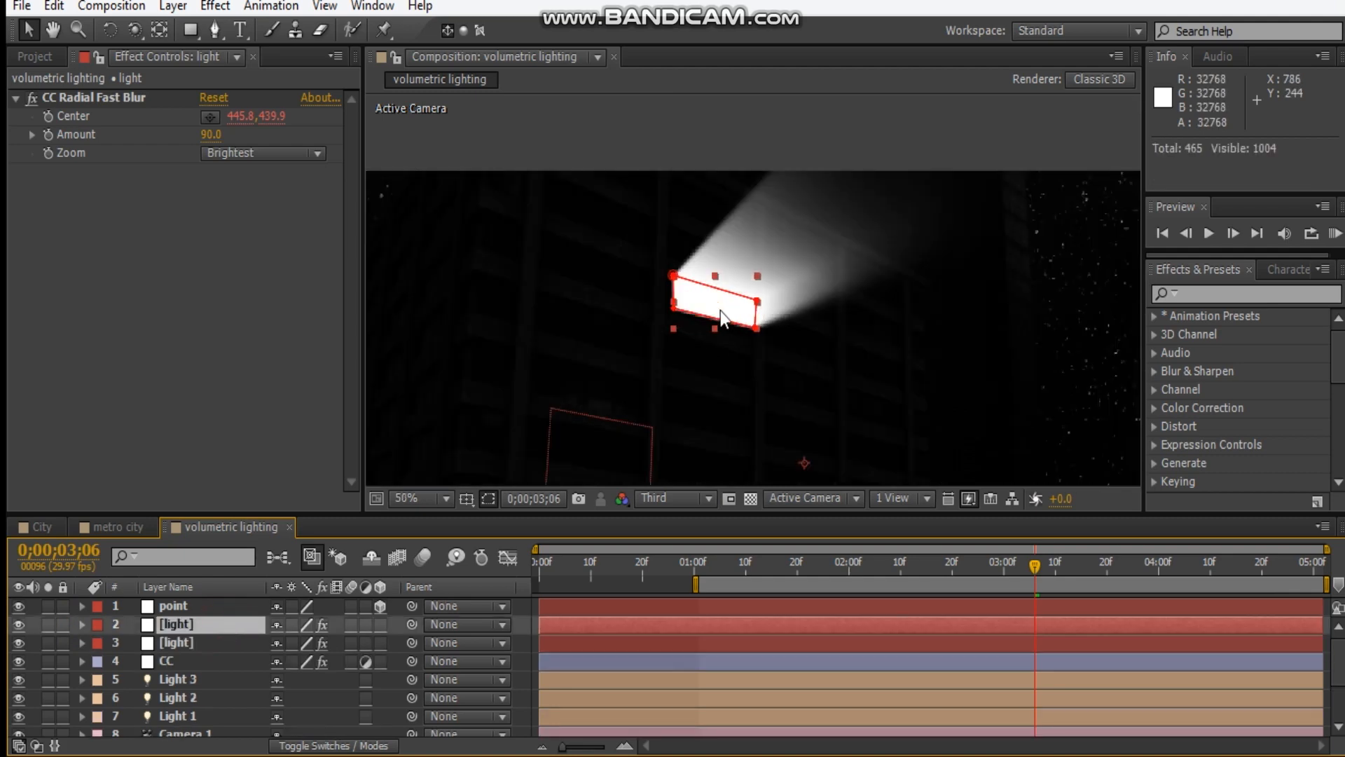
pyautogui.doubleClick(721, 318)
pyautogui.moveTo(726, 309); pyautogui.dragTo(585, 390)
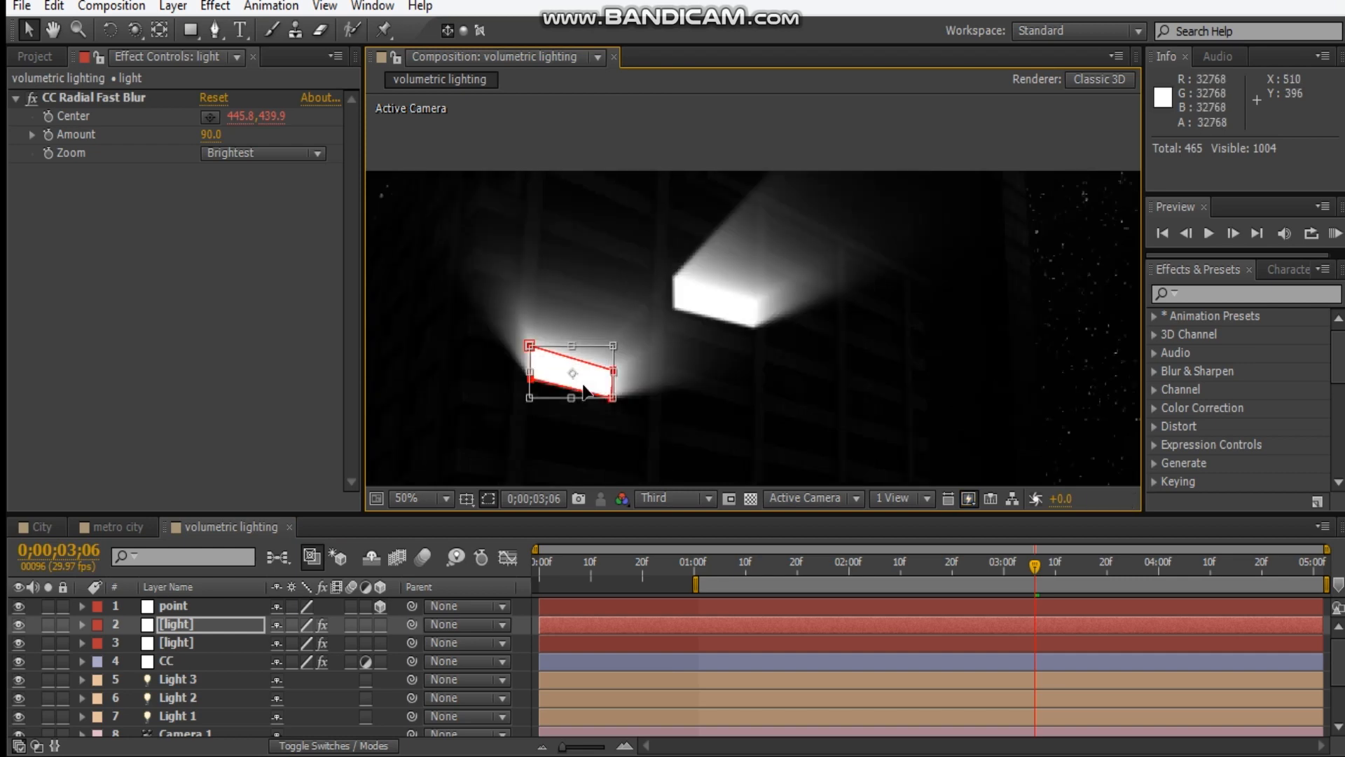
# Adjust the lower-right corner of the duplicate light's mask to fit the window.
pyautogui.scroll(4, 585, 389)
pyautogui.moveTo(802, 300); pyautogui.dragTo(838, 273)
pyautogui.click(784, 366)
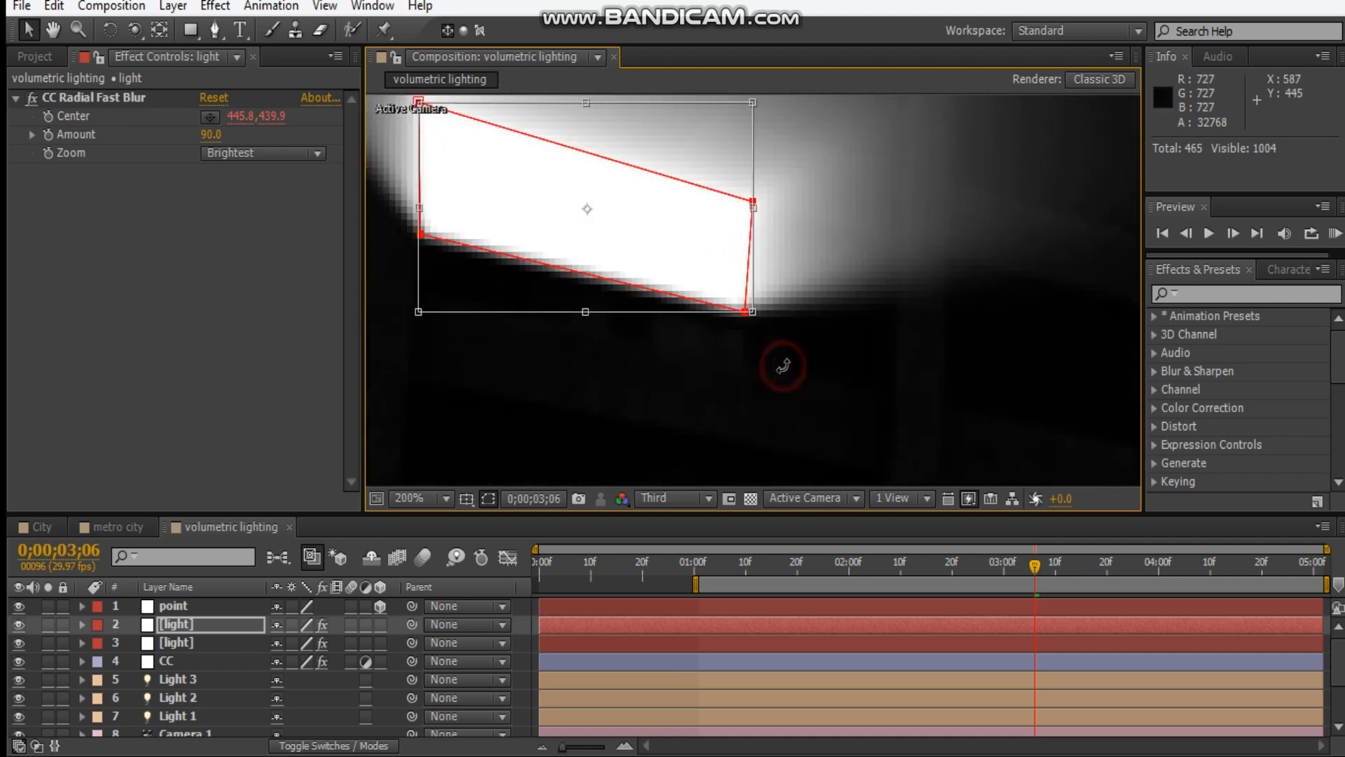
pyautogui.click(746, 312)
pyautogui.moveTo(739, 312); pyautogui.dragTo(879, 389)
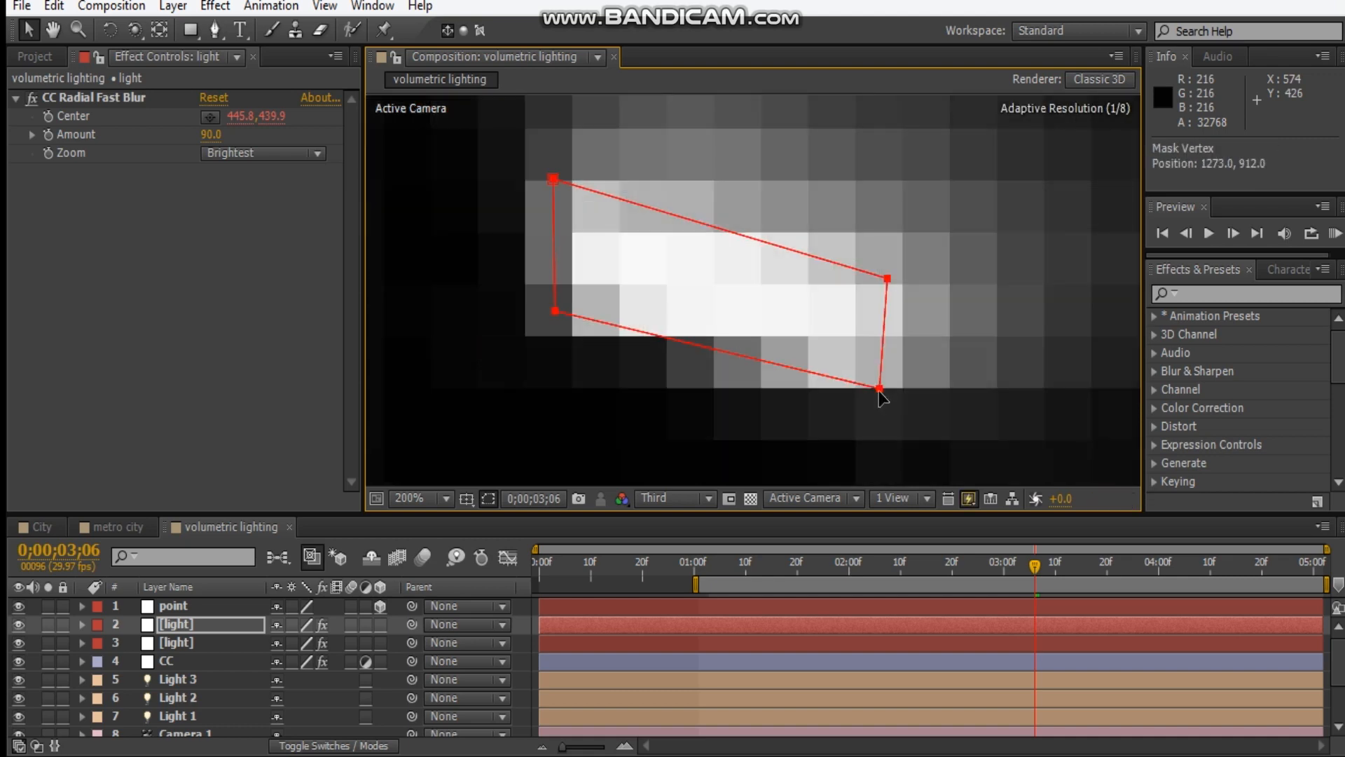
pyautogui.scroll(-2, 879, 390)
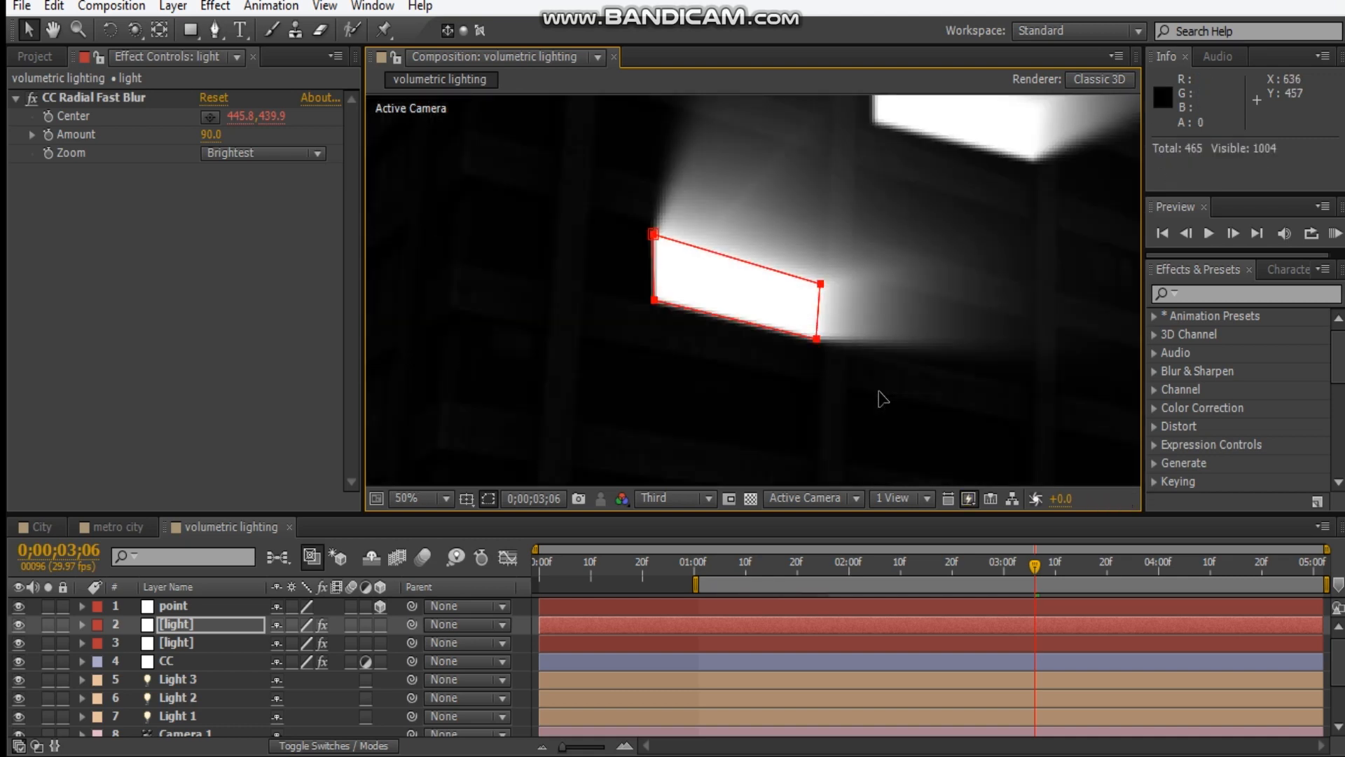
# Stretch the two left corners of the duplicate light's mask outward to widen the lit window.
pyautogui.scroll(1, 674, 293)
pyautogui.click(657, 297)
pyautogui.click(654, 300)
pyautogui.moveTo(576, 290); pyautogui.dragTo(578, 285)
pyautogui.moveTo(655, 238); pyautogui.dragTo(587, 230)
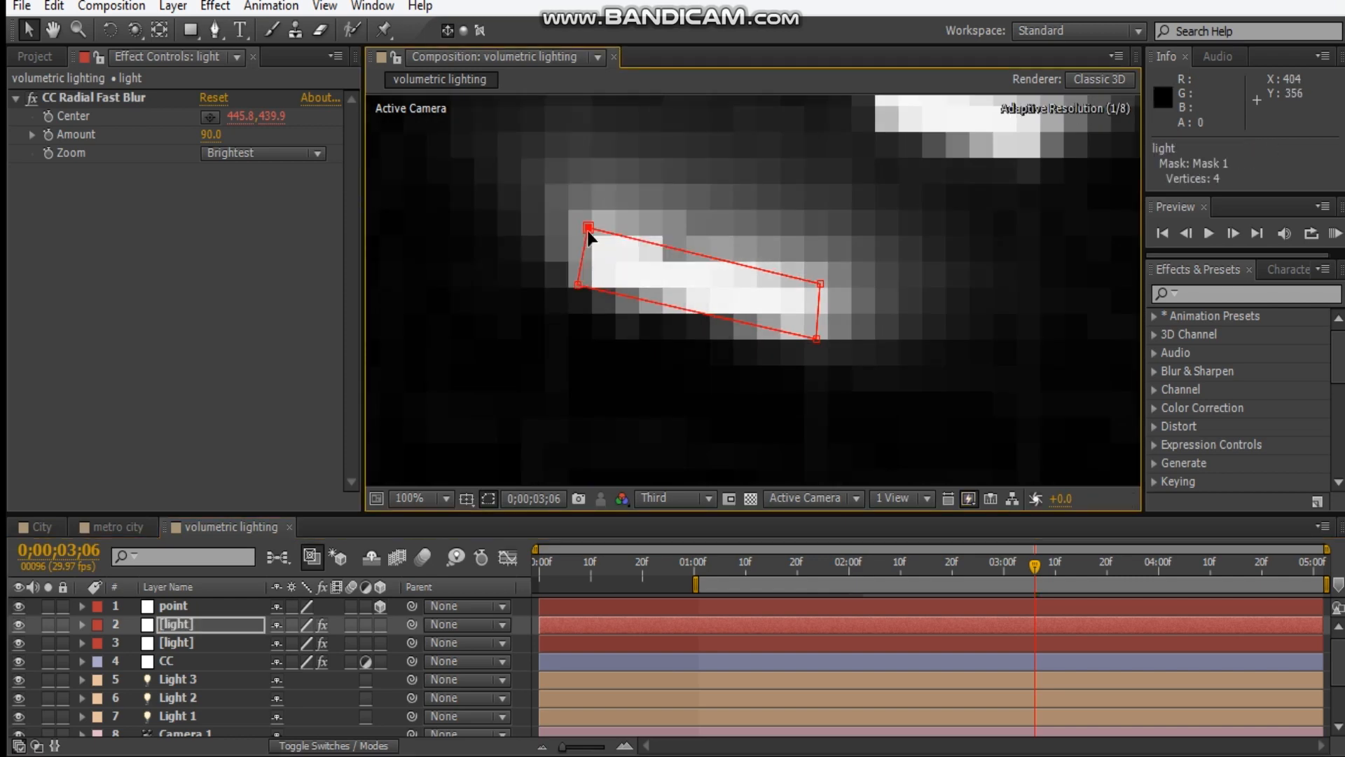
pyautogui.press(',')
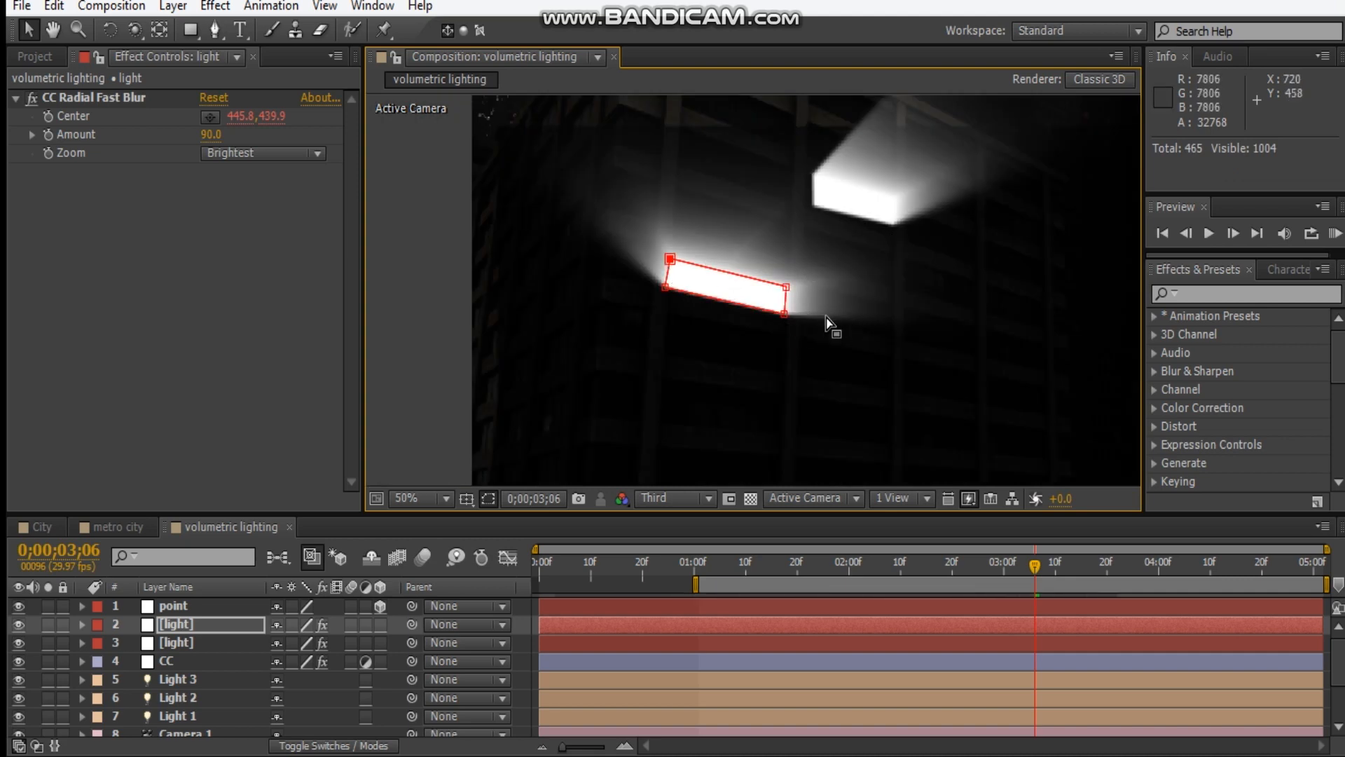
# Set the CC adjustment layer's position to 960, 540 so it covers the whole frame, and deselect it.
pyautogui.press(',')
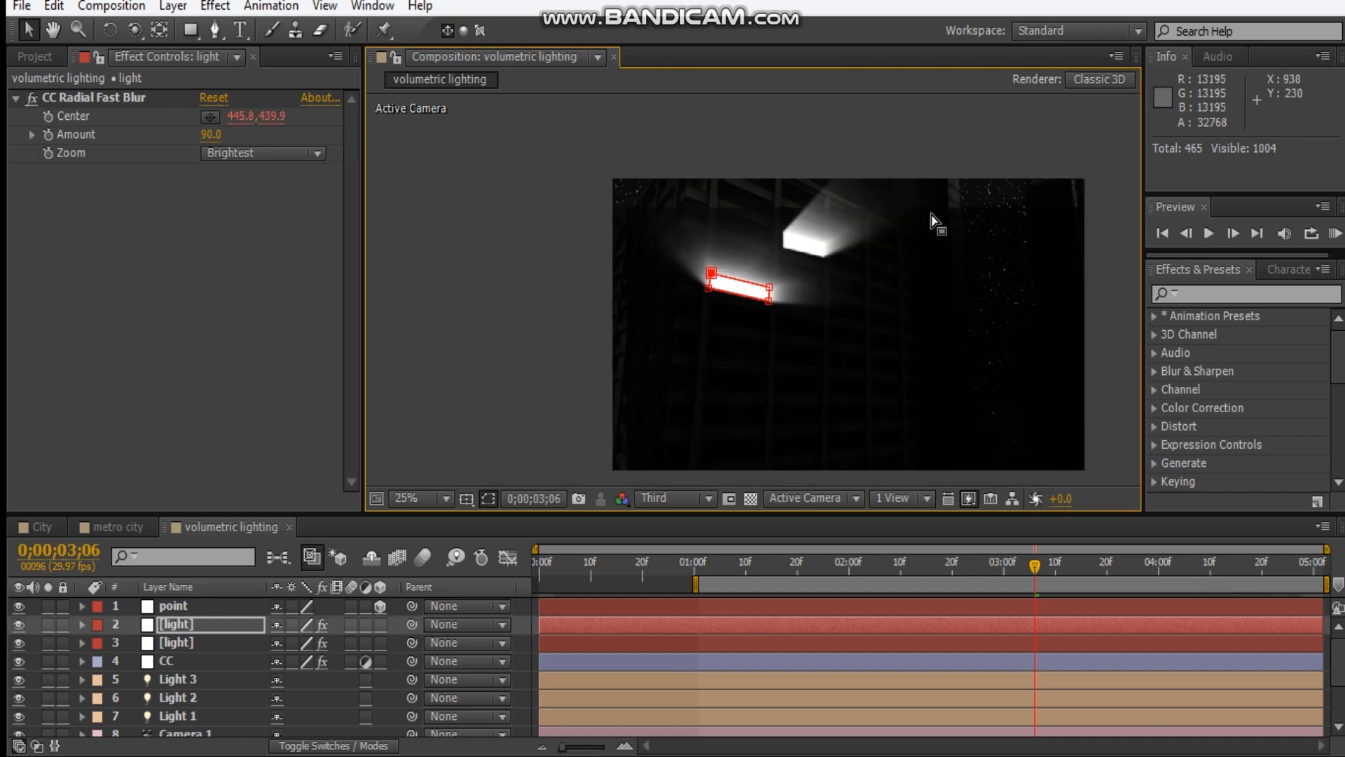
pyautogui.moveTo(813, 332); pyautogui.dragTo(699, 282)
pyautogui.click(157, 663)
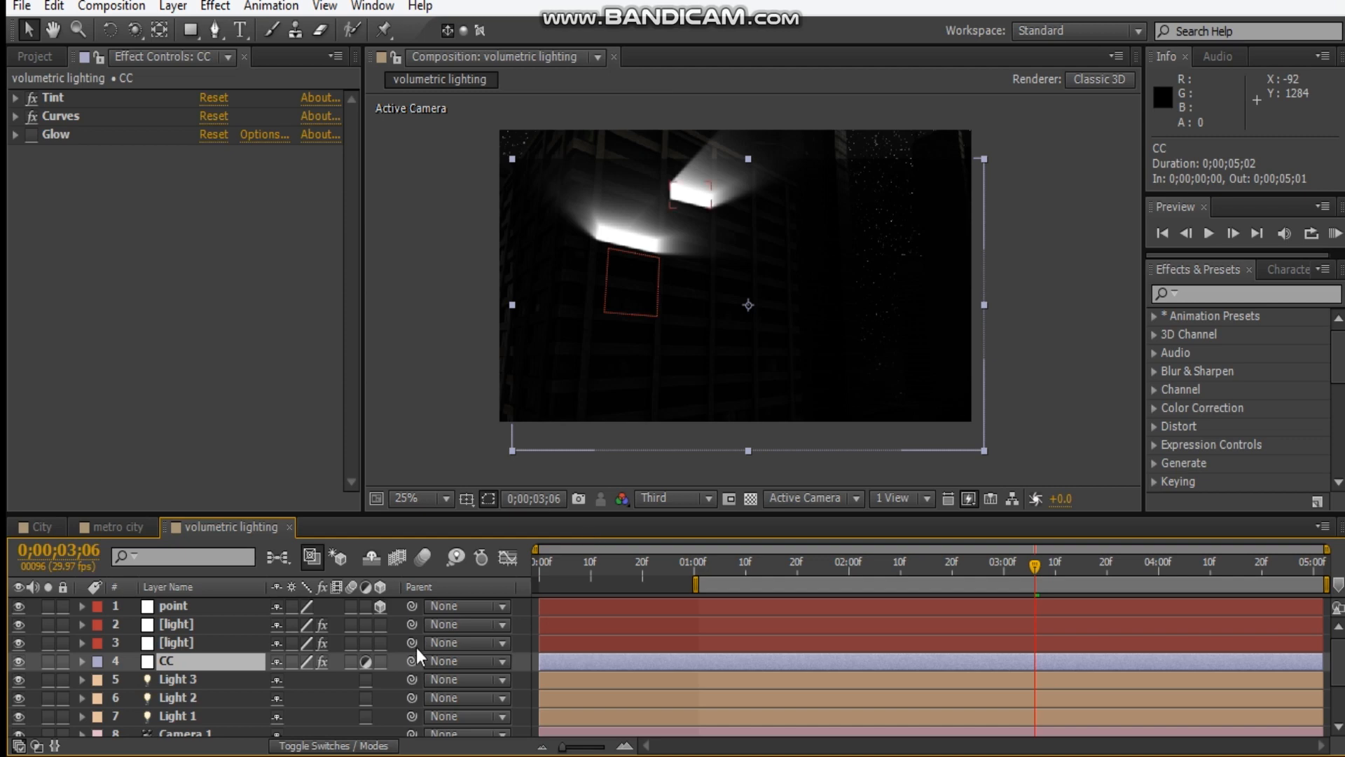
pyautogui.press('p')
pyautogui.click(288, 679)
pyautogui.write('960')
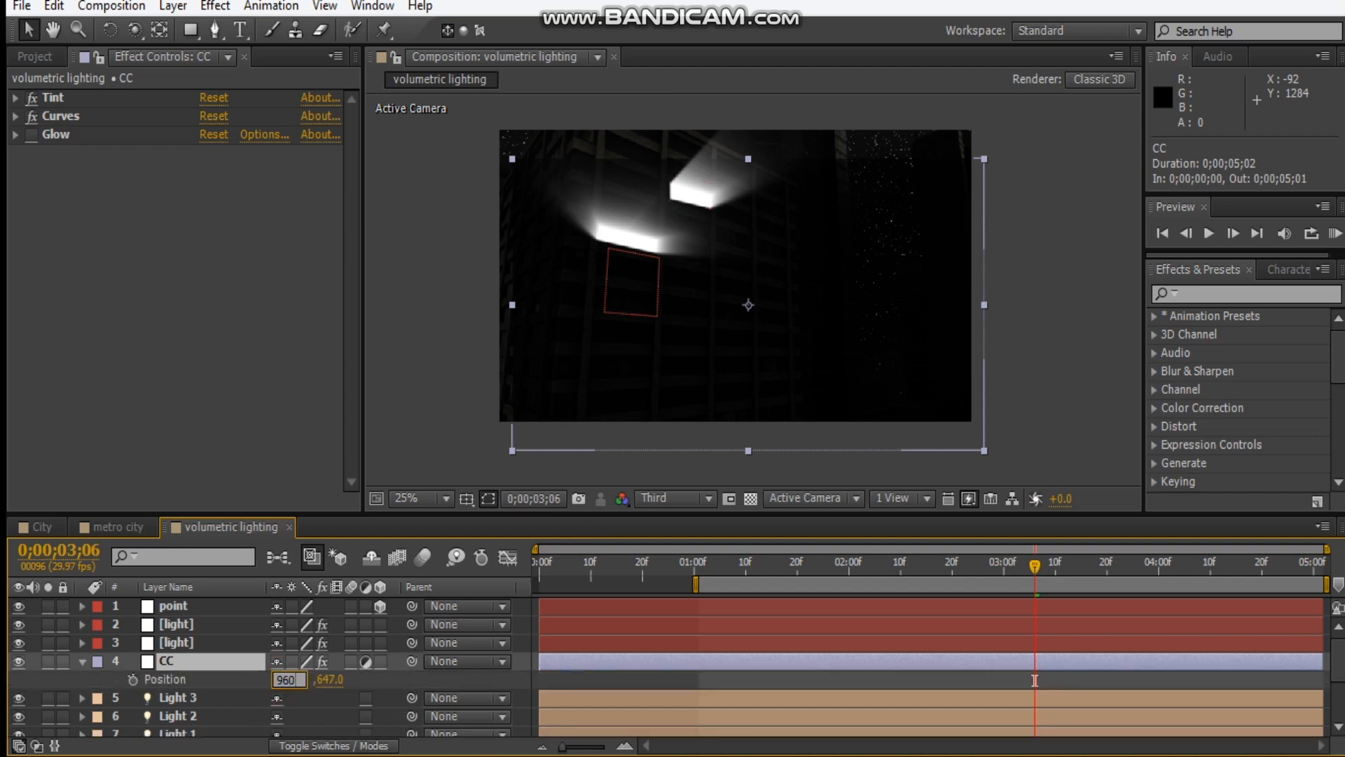
pyautogui.press('Tab')
pyautogui.write('540')
pyautogui.press('Return')
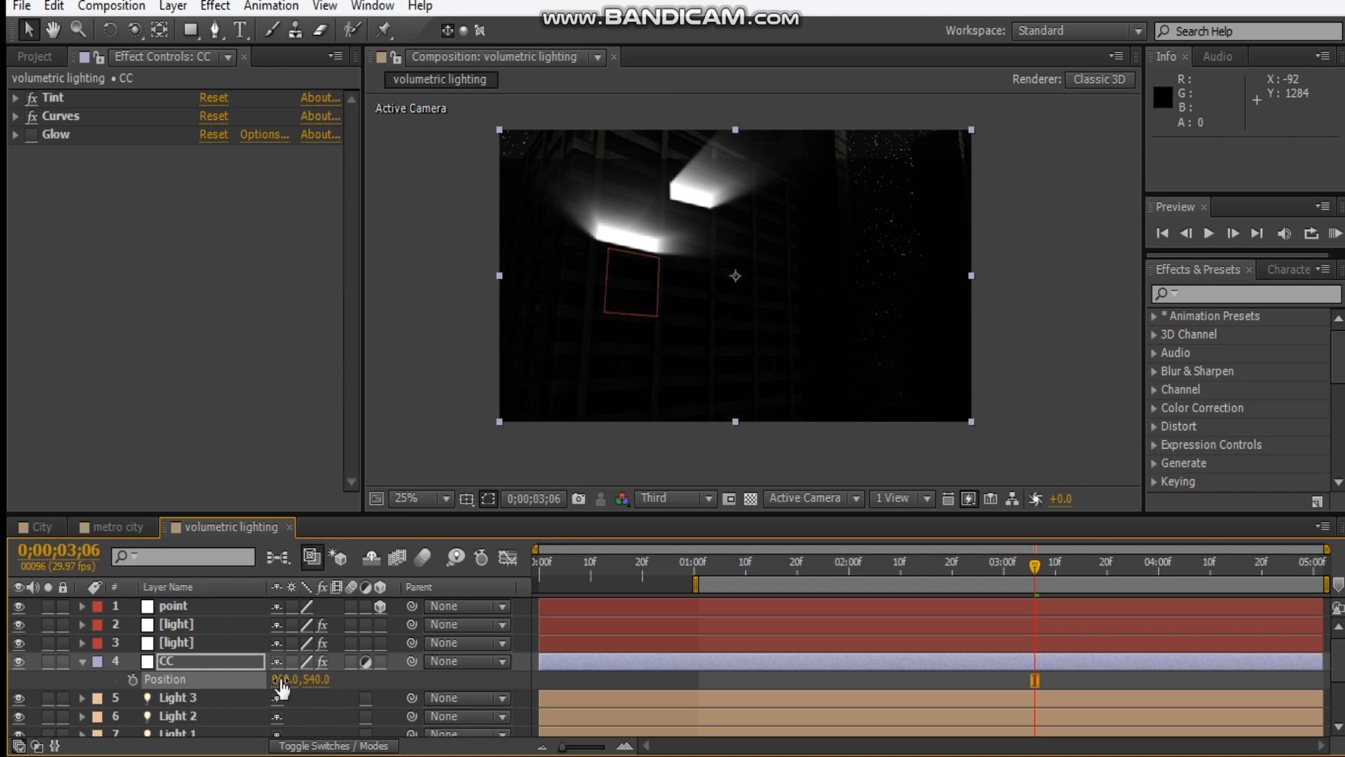
pyautogui.click(1035, 385)
# Duplicate the point null to get a separate ray origin for the second window.
pyautogui.moveTo(694, 300); pyautogui.dragTo(854, 357)
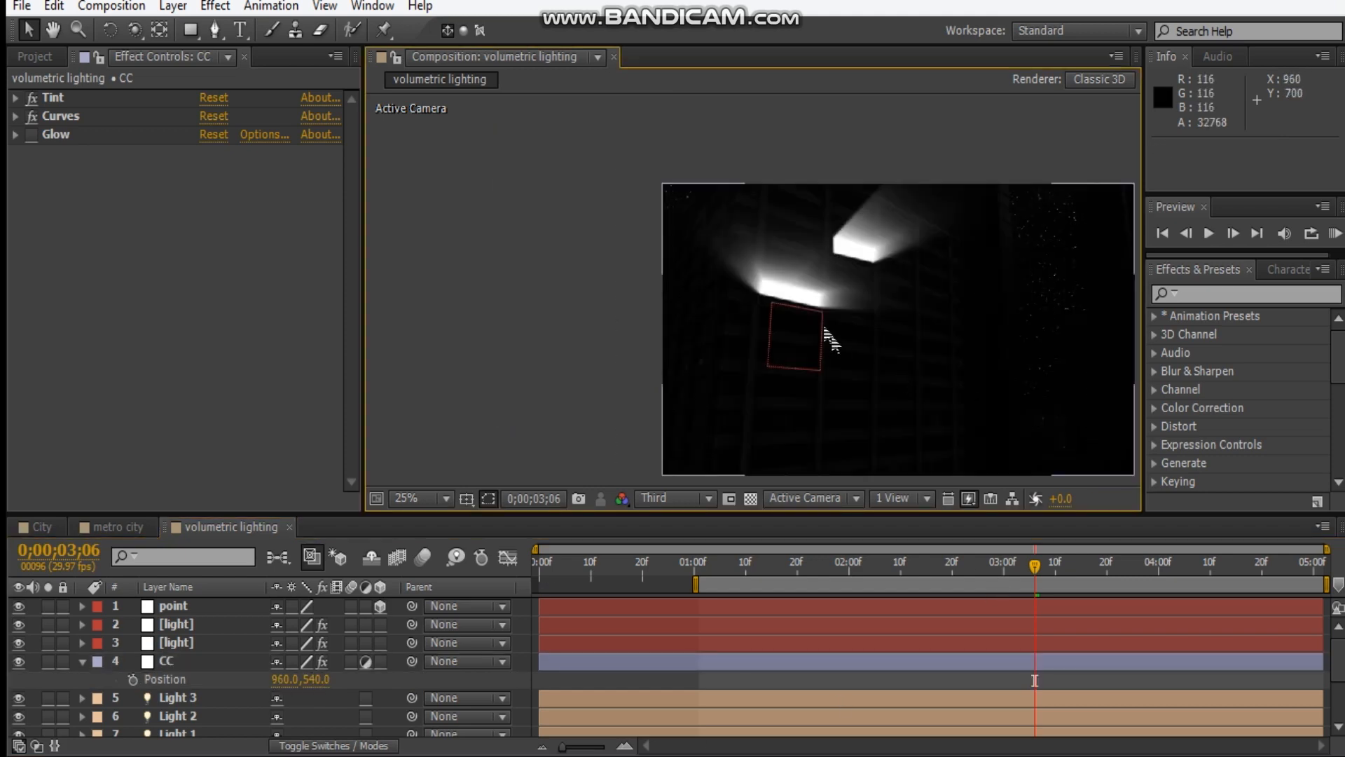
pyautogui.scroll(2, 850, 333)
pyautogui.moveTo(847, 306); pyautogui.dragTo(766, 332)
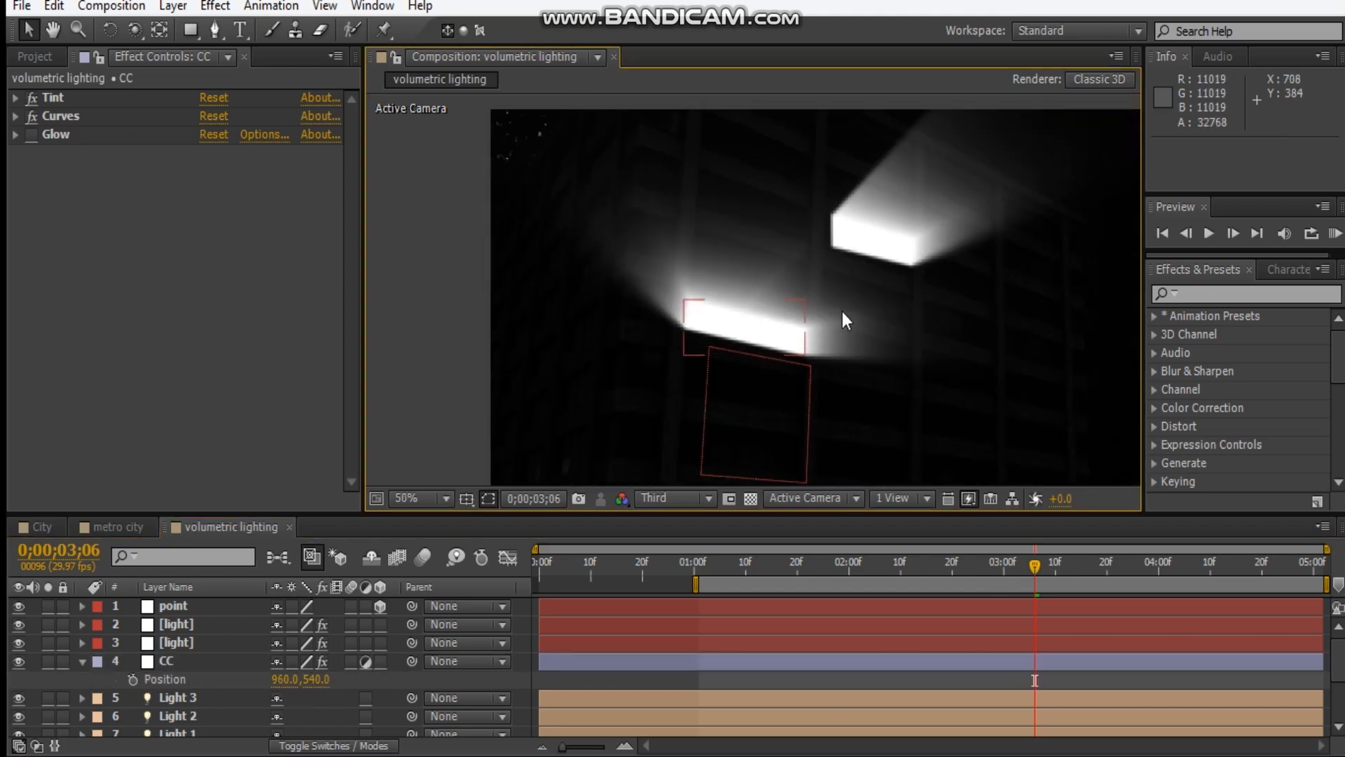
pyautogui.click(196, 615)
pyautogui.hotkey('ctrl', 'd')
# Edit the upper light layer's CC Radial Fast Blur Center expression to thisComp.layer("point 2").toComp([0,0,0]).
pyautogui.click(206, 642)
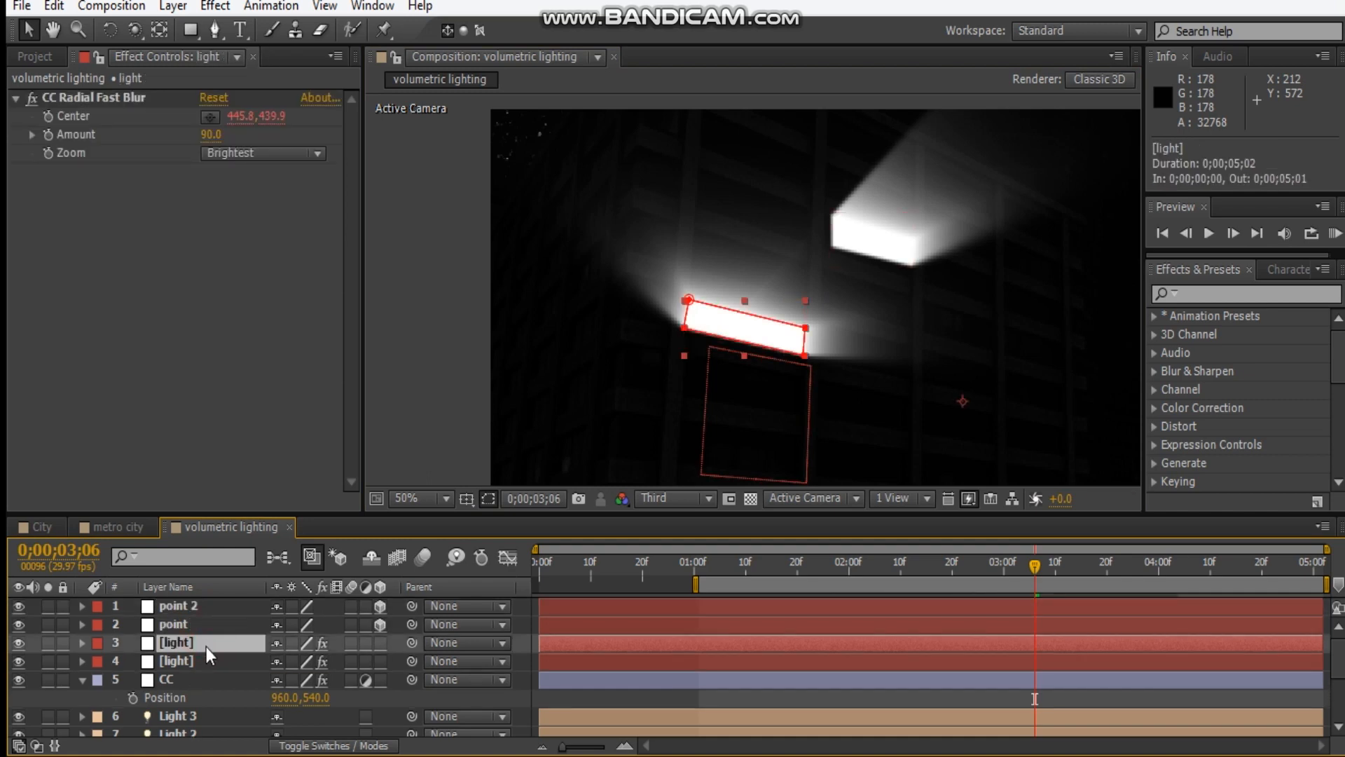
pyautogui.press('u')
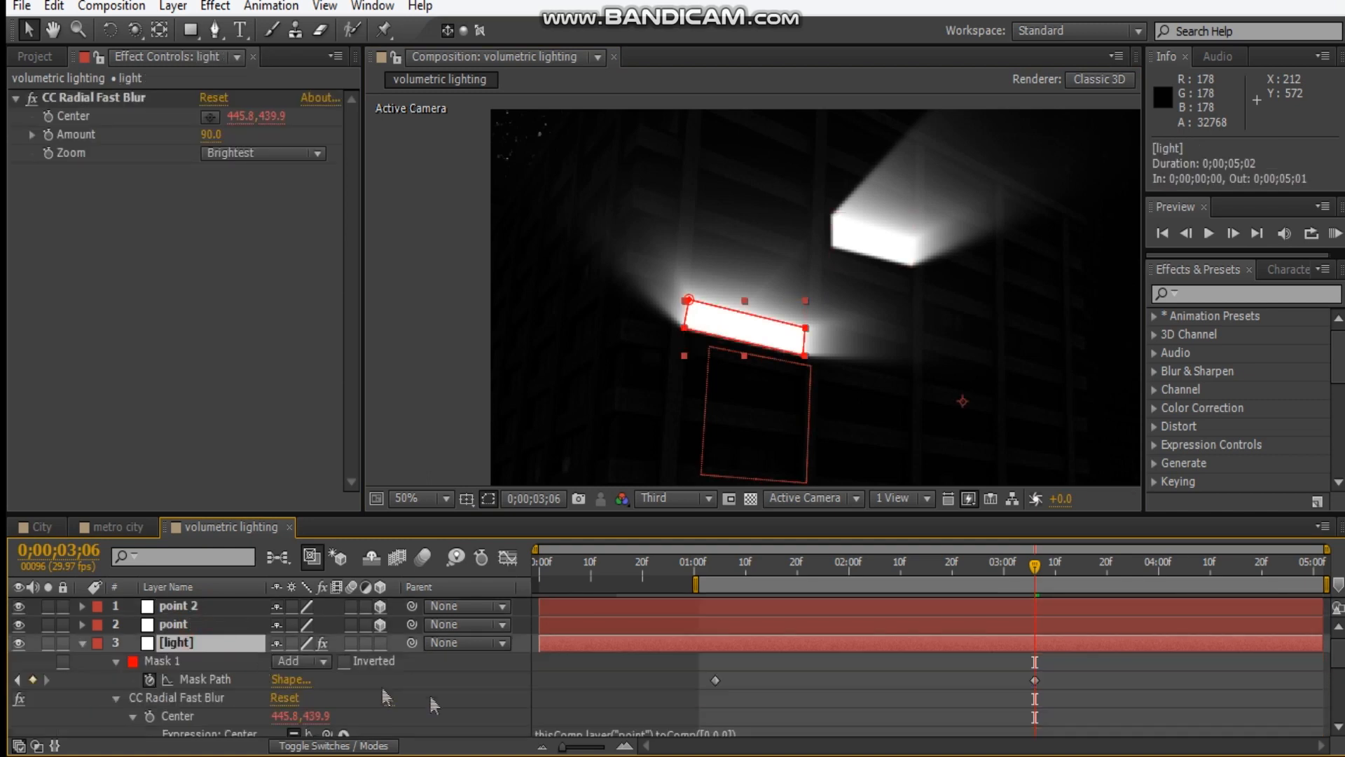
pyautogui.scroll(-2, 679, 681)
pyautogui.click(665, 624)
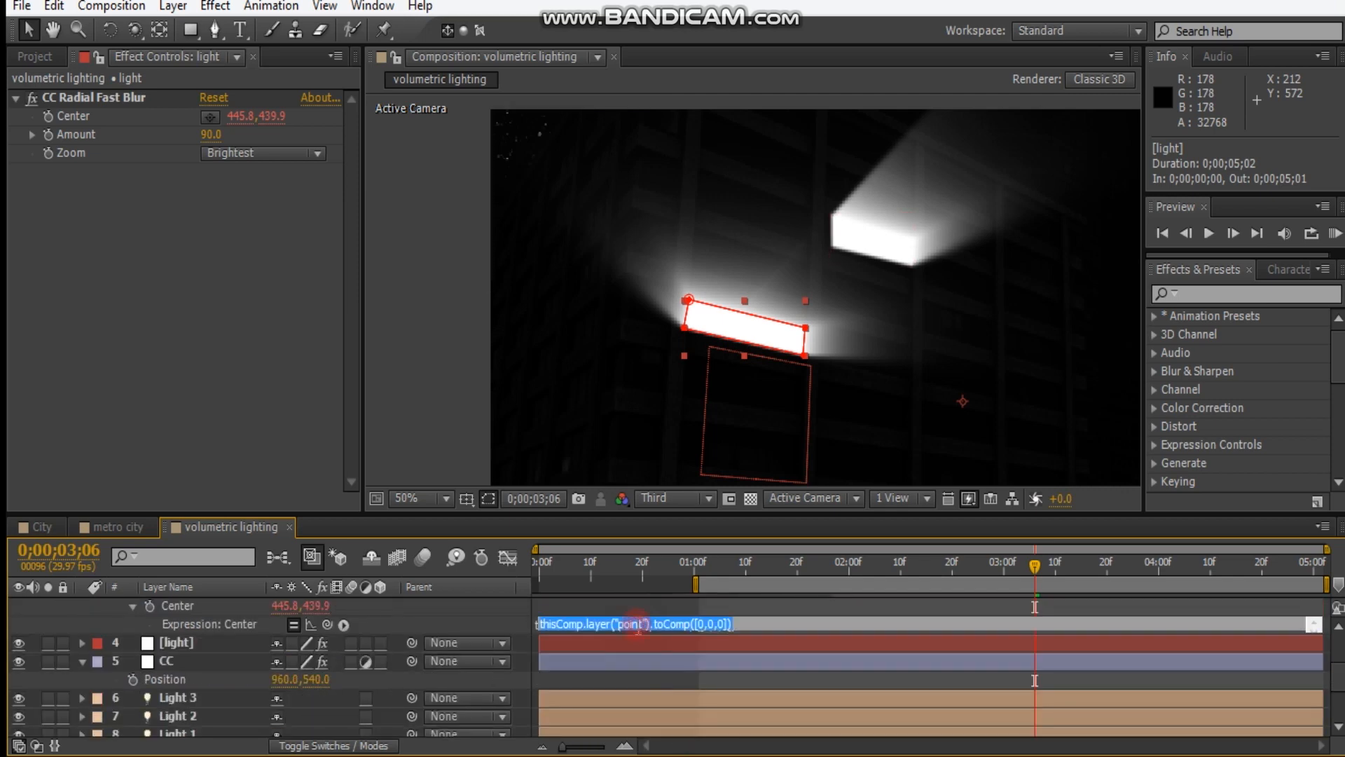
pyautogui.write('2')
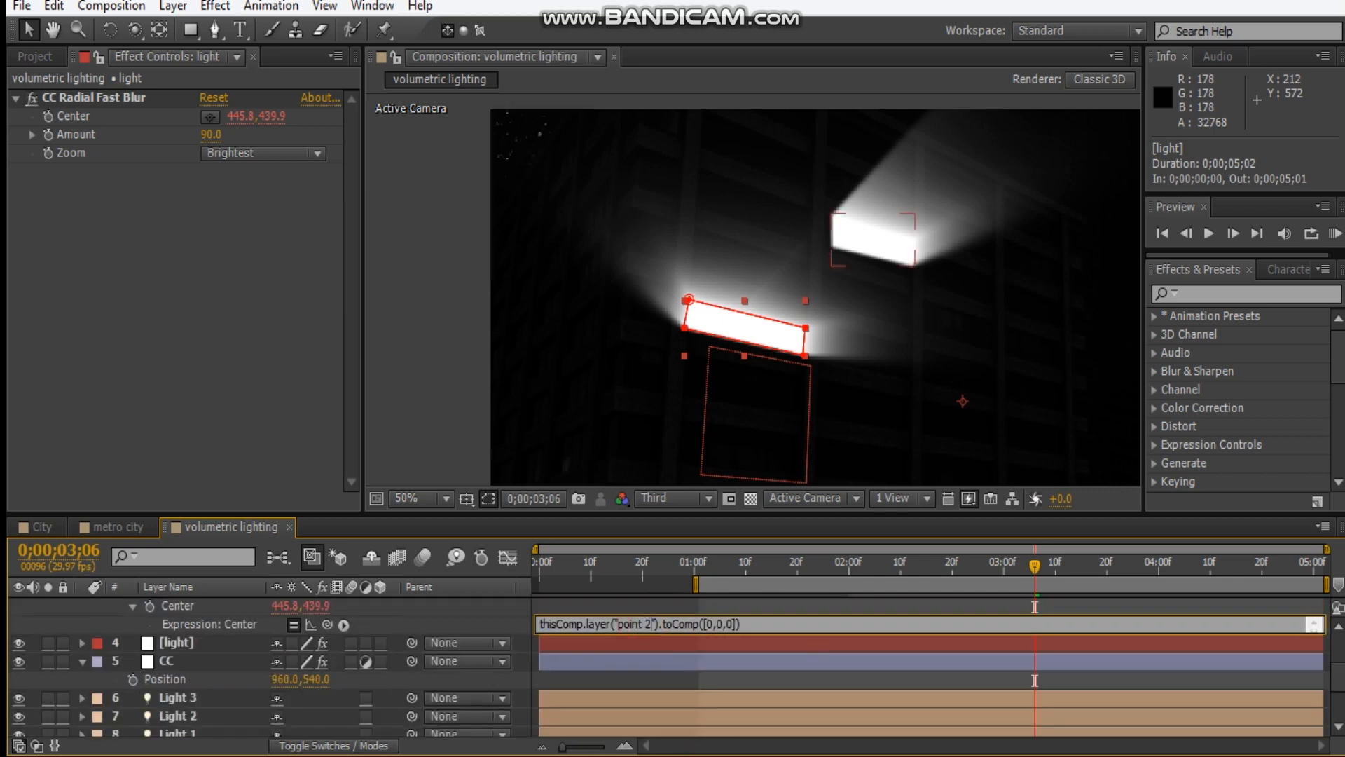
pyautogui.click(661, 611)
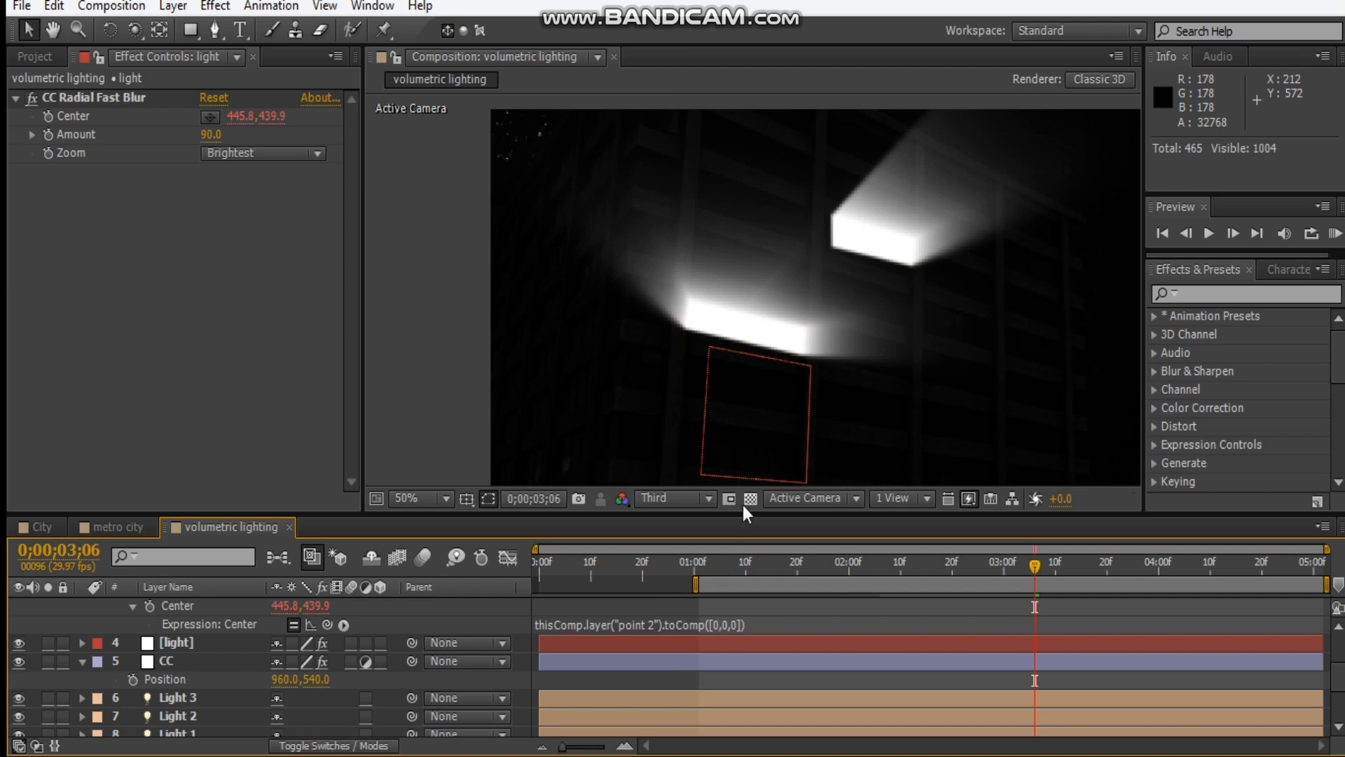
# Move the point 2 null left and slightly down from the original null to redirect the lower window's light rays, and deselect it.
pyautogui.scroll(3, 304, 653)
pyautogui.click(179, 605)
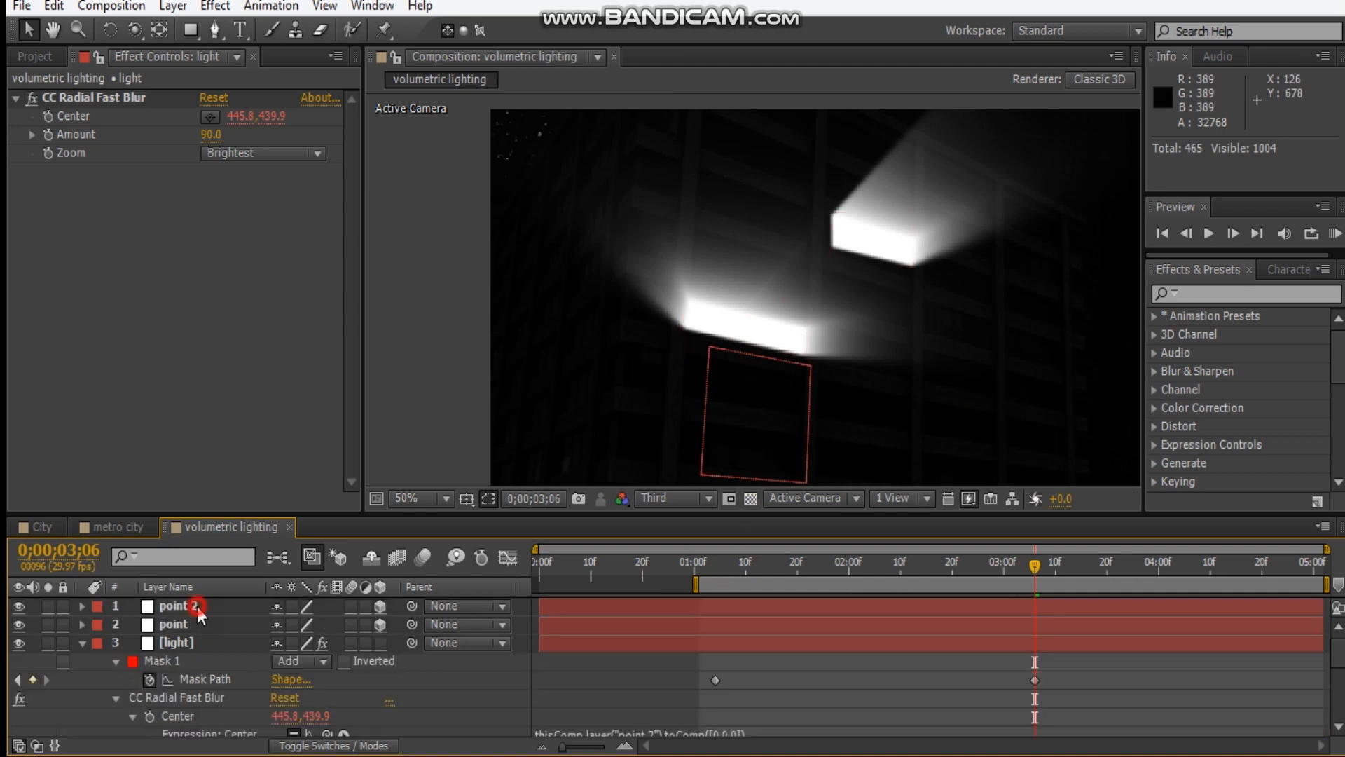
pyautogui.moveTo(752, 356)
pyautogui.mouseDown()
pyautogui.moveTo(961, 400)
pyautogui.moveTo(732, 348)
pyautogui.mouseUp()
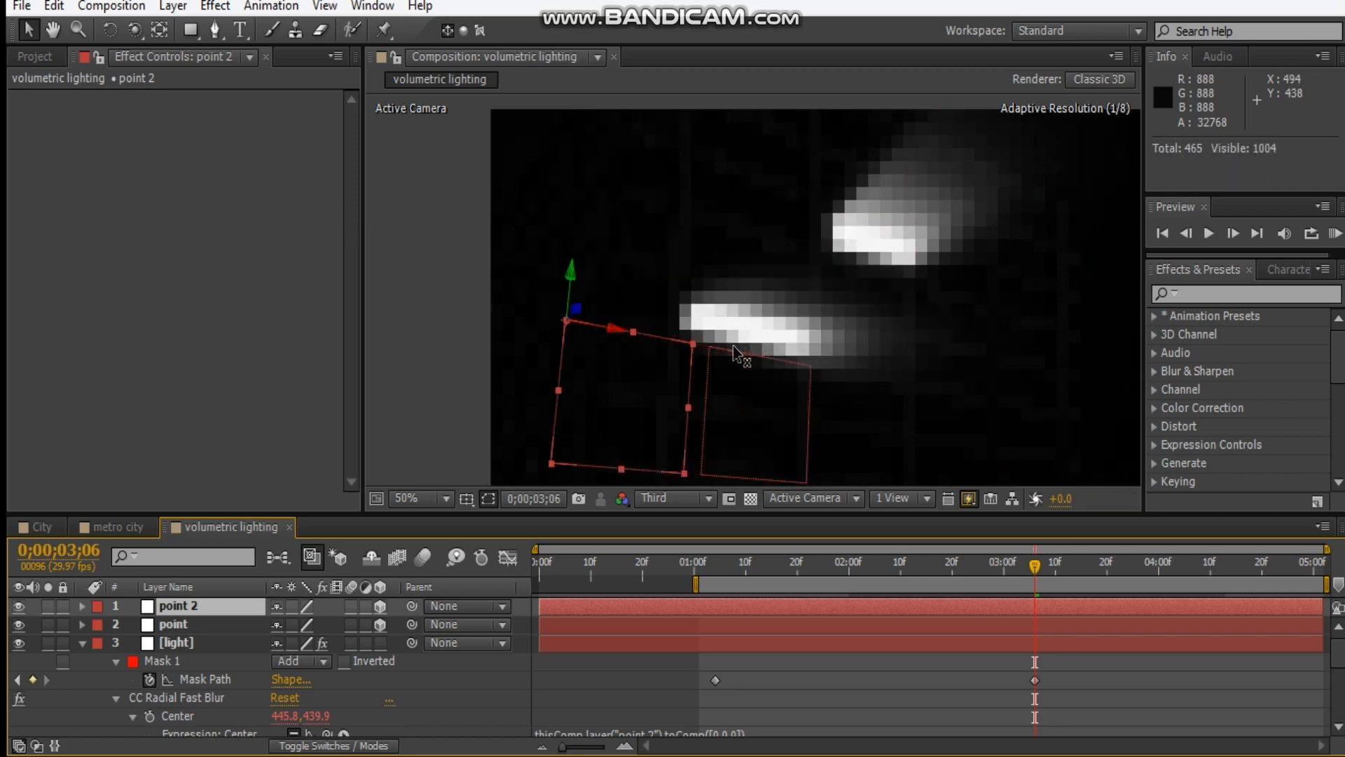
pyautogui.click(623, 288)
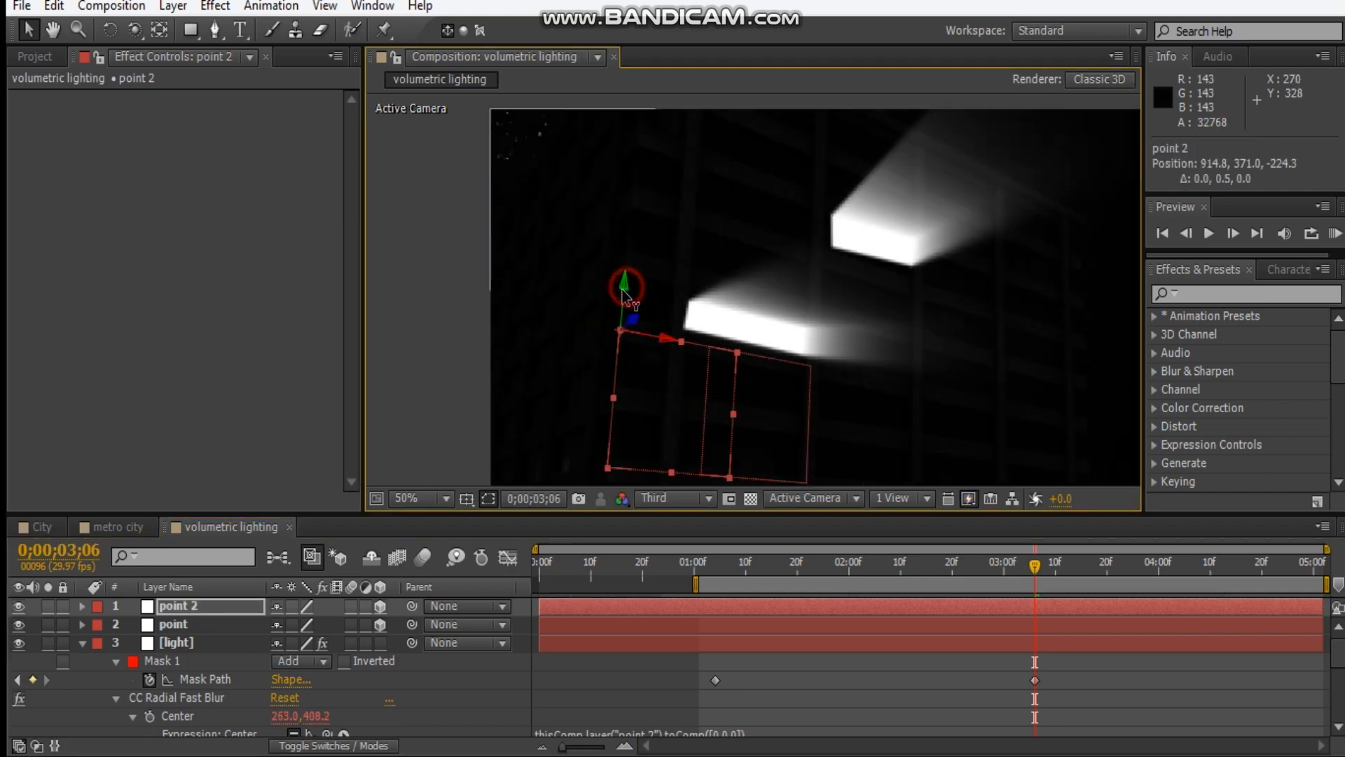
pyautogui.moveTo(629, 298)
pyautogui.mouseDown()
pyautogui.moveTo(736, 300)
pyautogui.moveTo(829, 330)
pyautogui.mouseUp()
pyautogui.scroll(-2, 946, 354)
pyautogui.click(1100, 330)
# Fit the composition in the viewer and collapse the properties of the upper light layer and the CC layer.
pyautogui.click(420, 499)
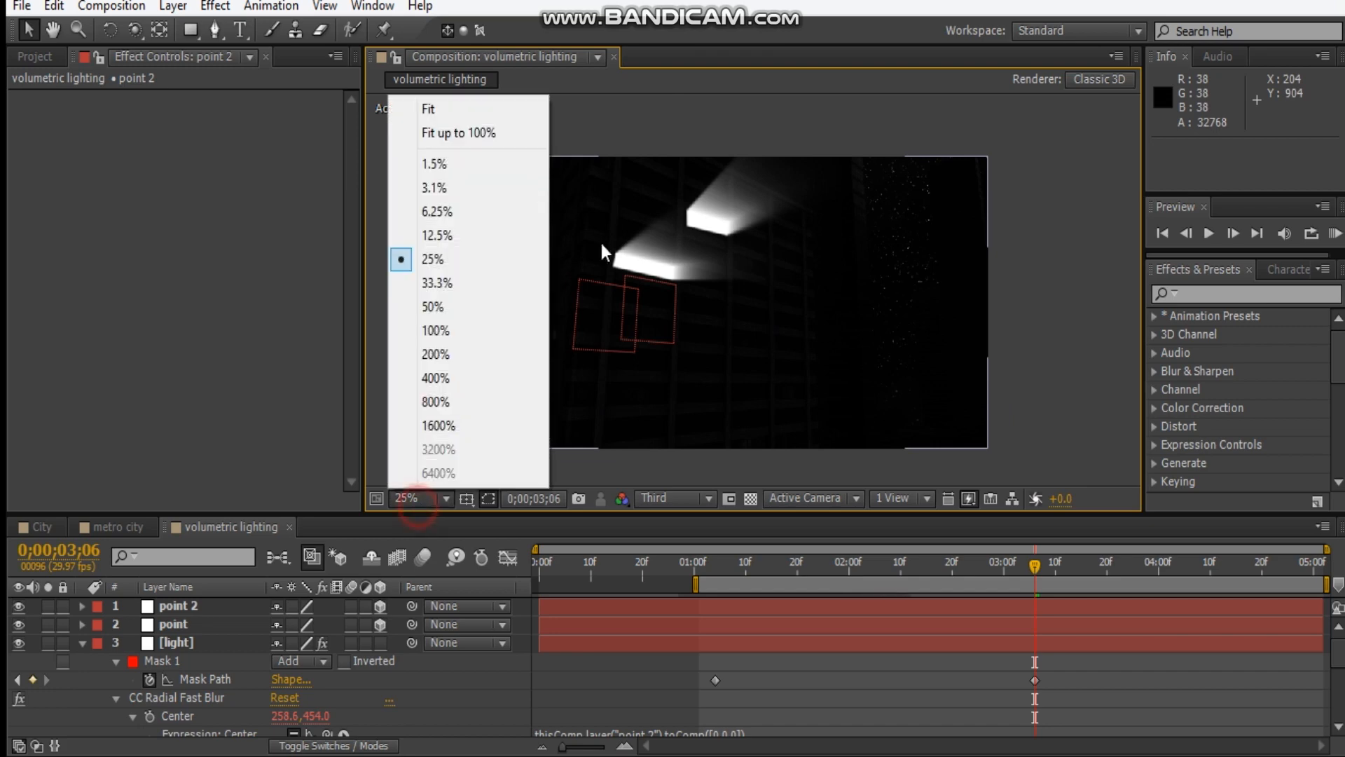
pyautogui.click(474, 111)
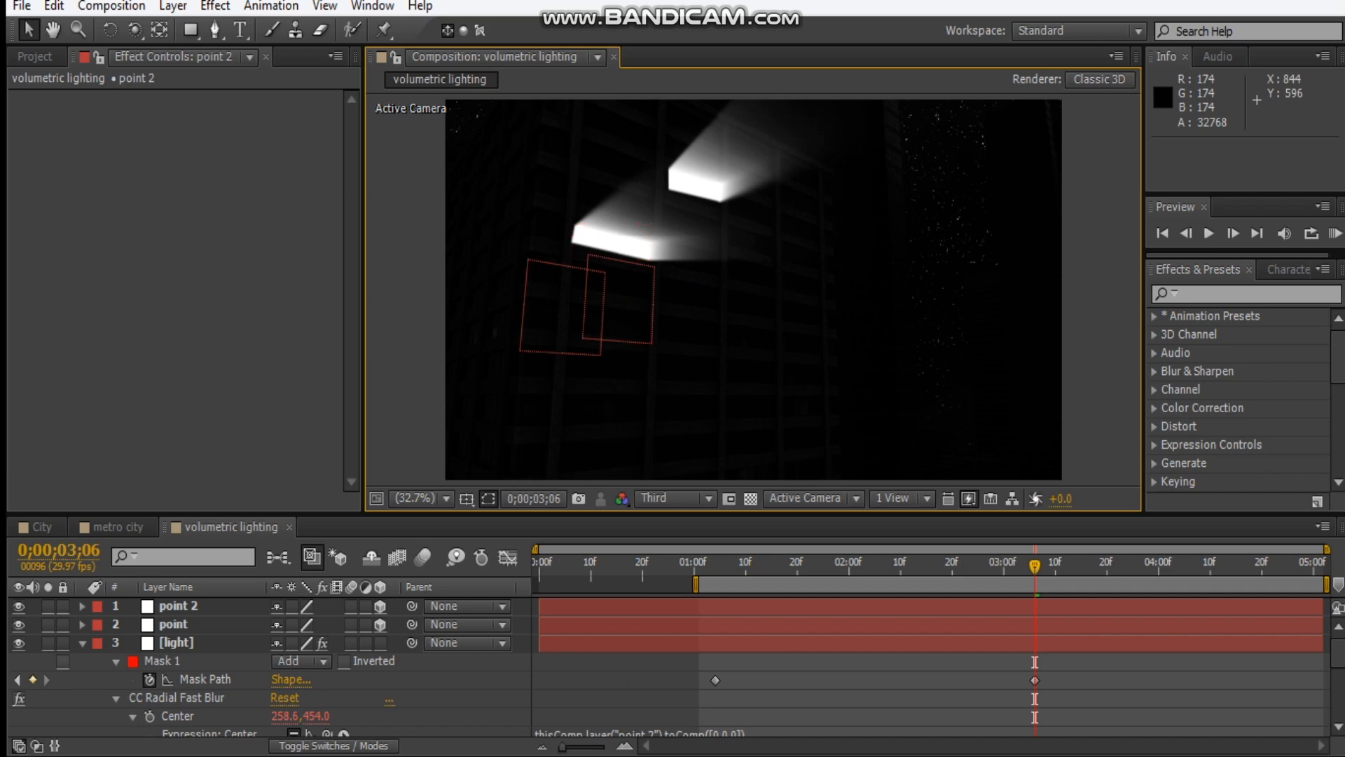
pyautogui.click(82, 643)
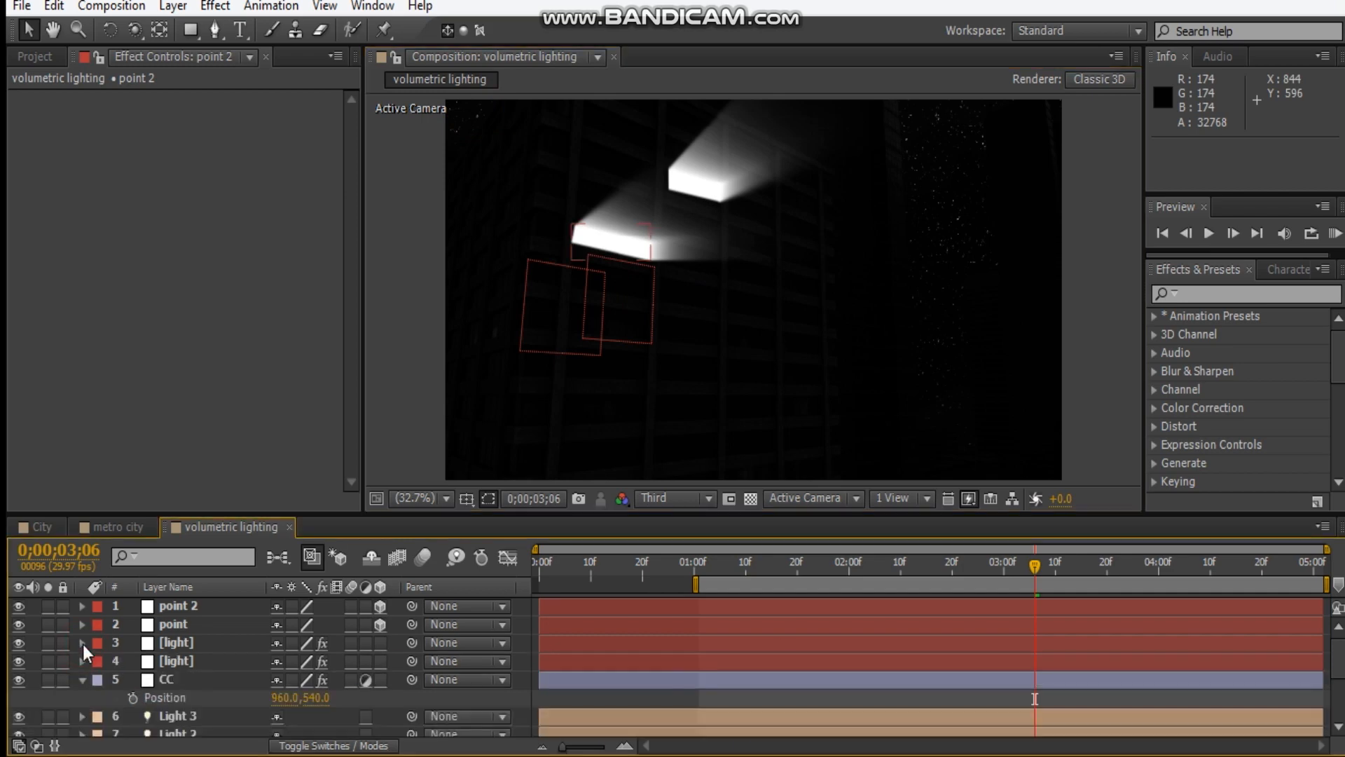
pyautogui.click(82, 680)
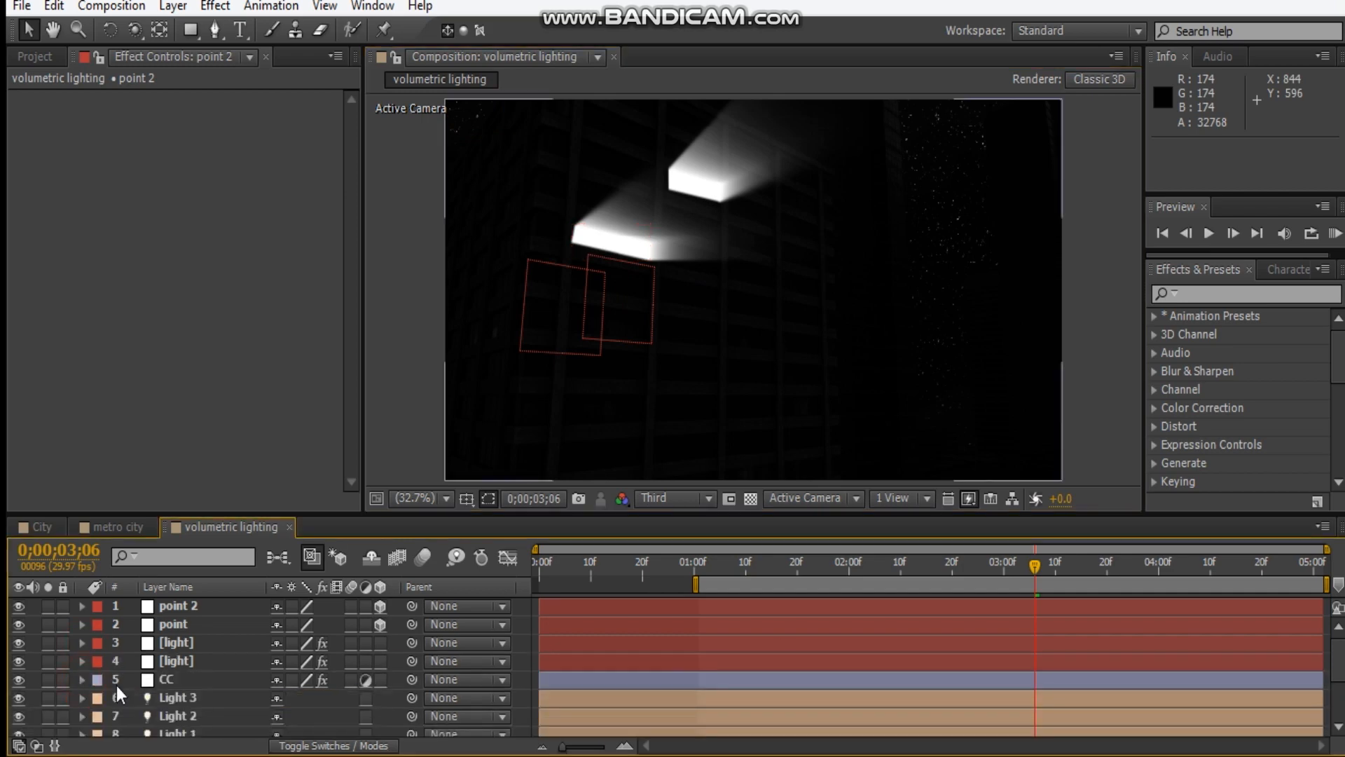
# Mark both point nulls and both light layers as shy, with hiding of shy layers enabled.
pyautogui.click(179, 606)
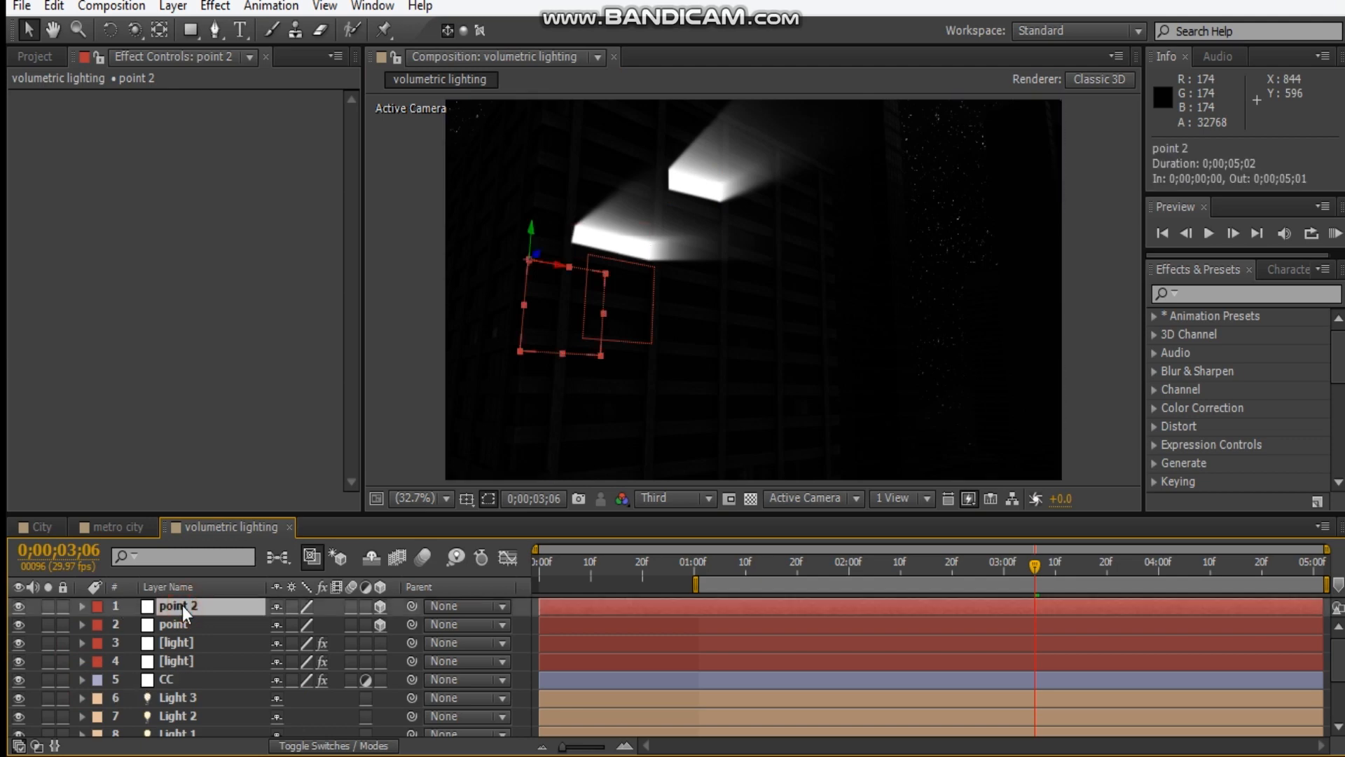
pyautogui.keyDown('shift'); pyautogui.click(205, 665); pyautogui.keyUp('shift')
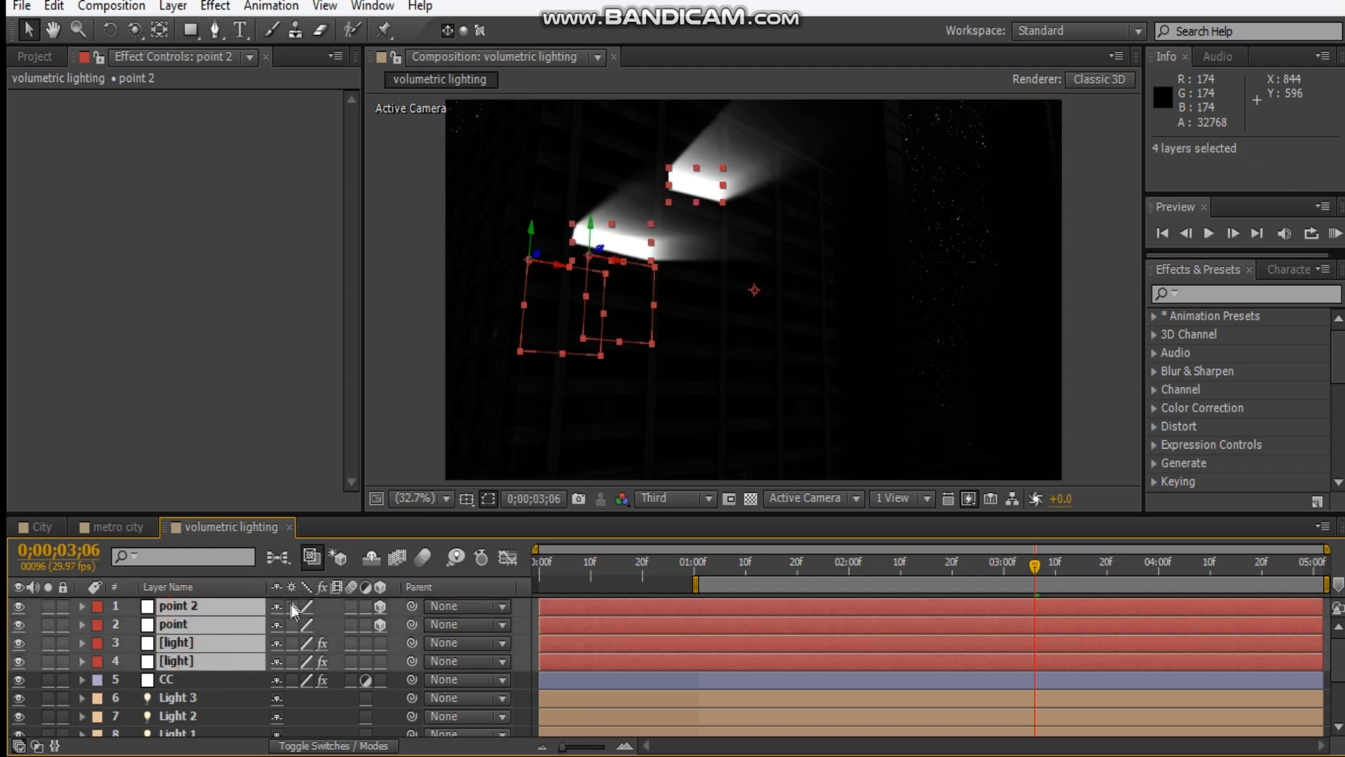
pyautogui.click(372, 557)
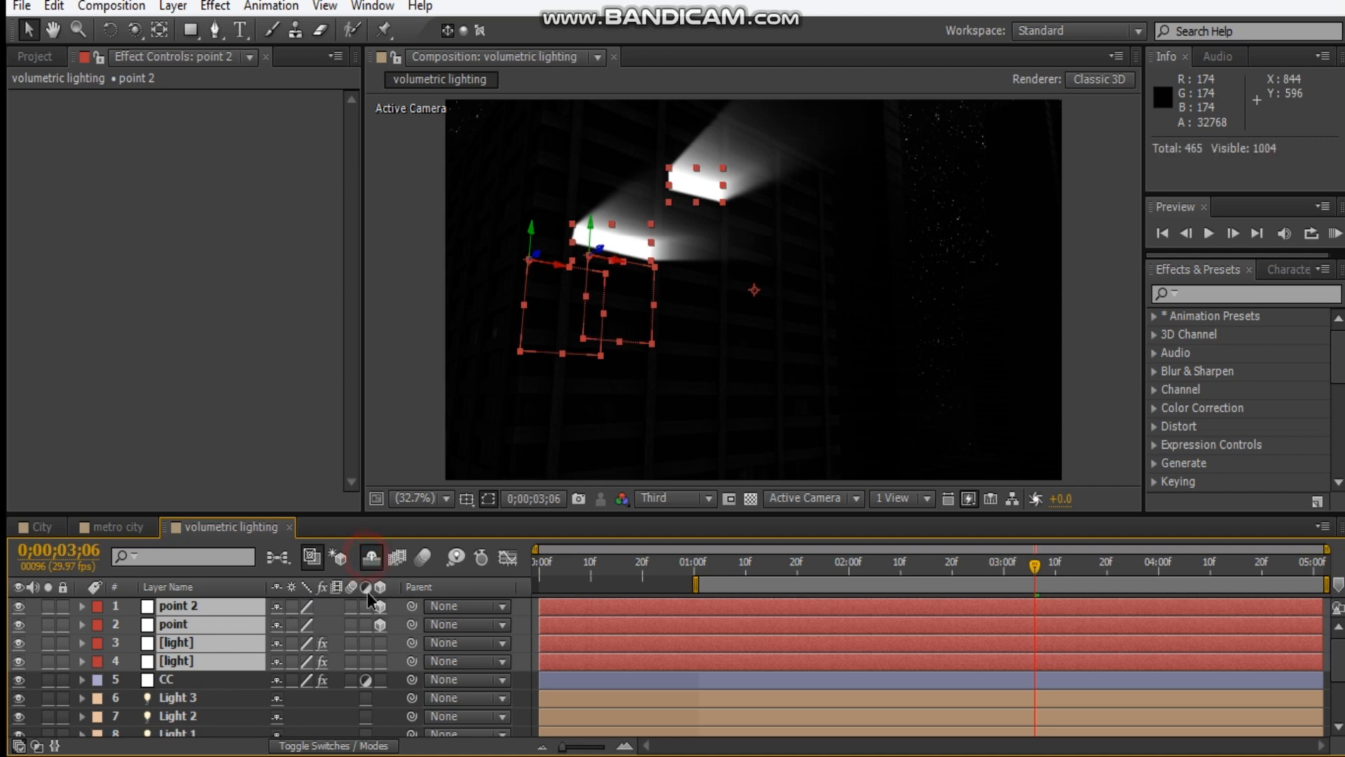
pyautogui.click(279, 607)
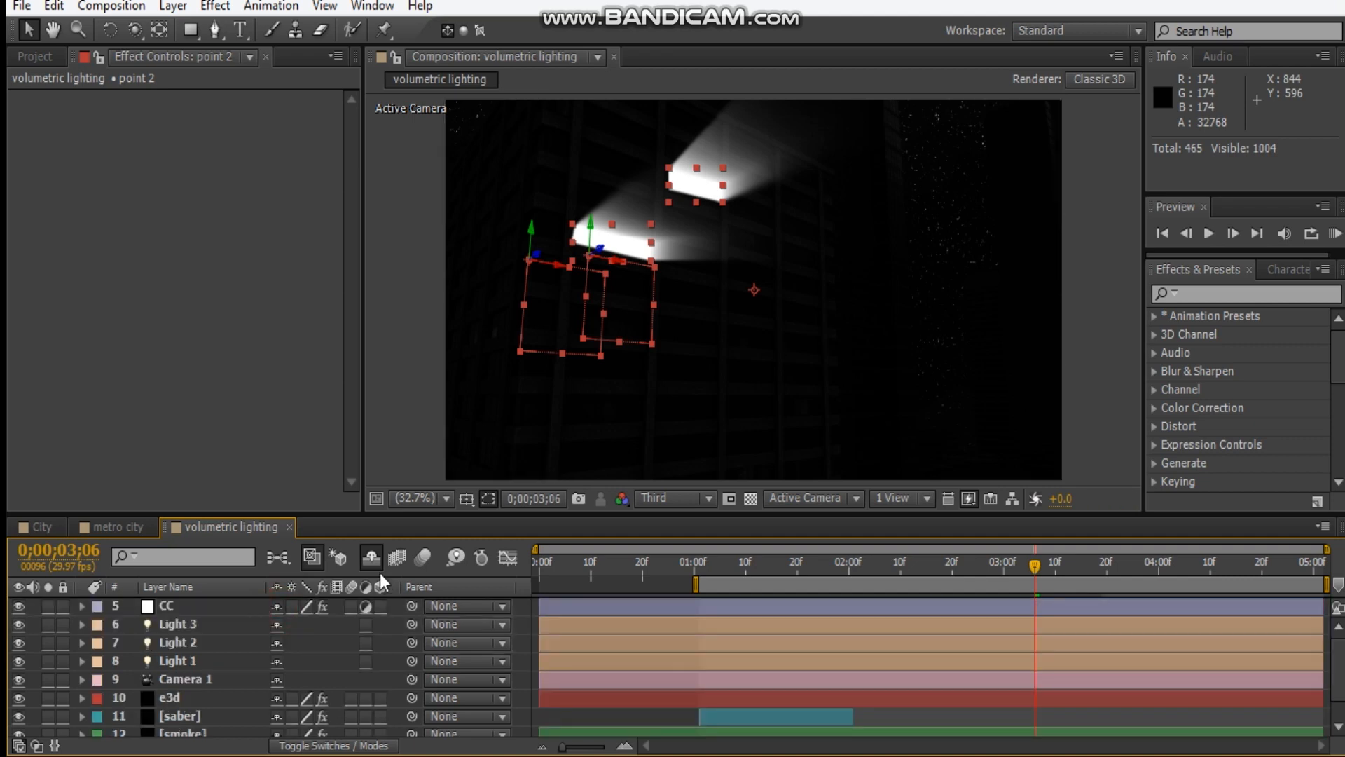
# Show the shy layers briefly, hide them again, and look through the remaining layers.
pyautogui.click(374, 553)
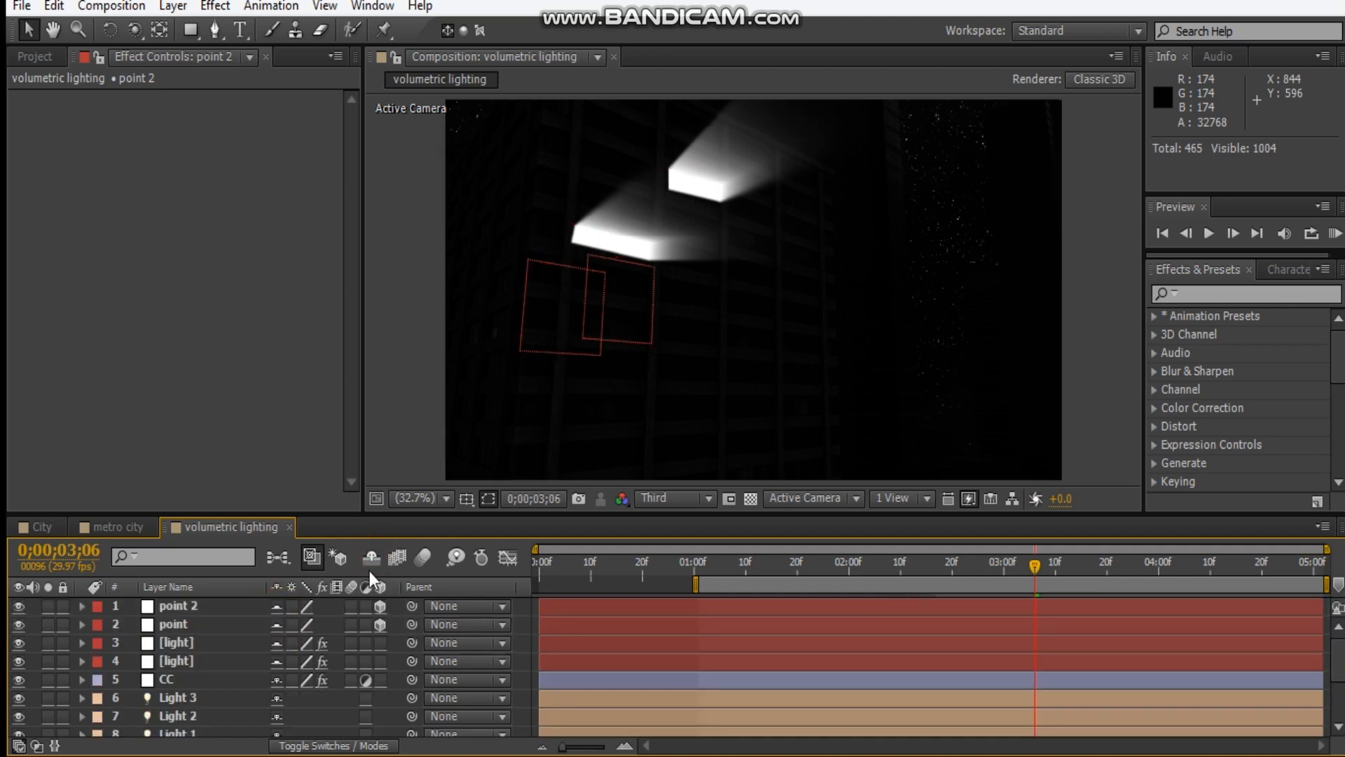
pyautogui.click(369, 562)
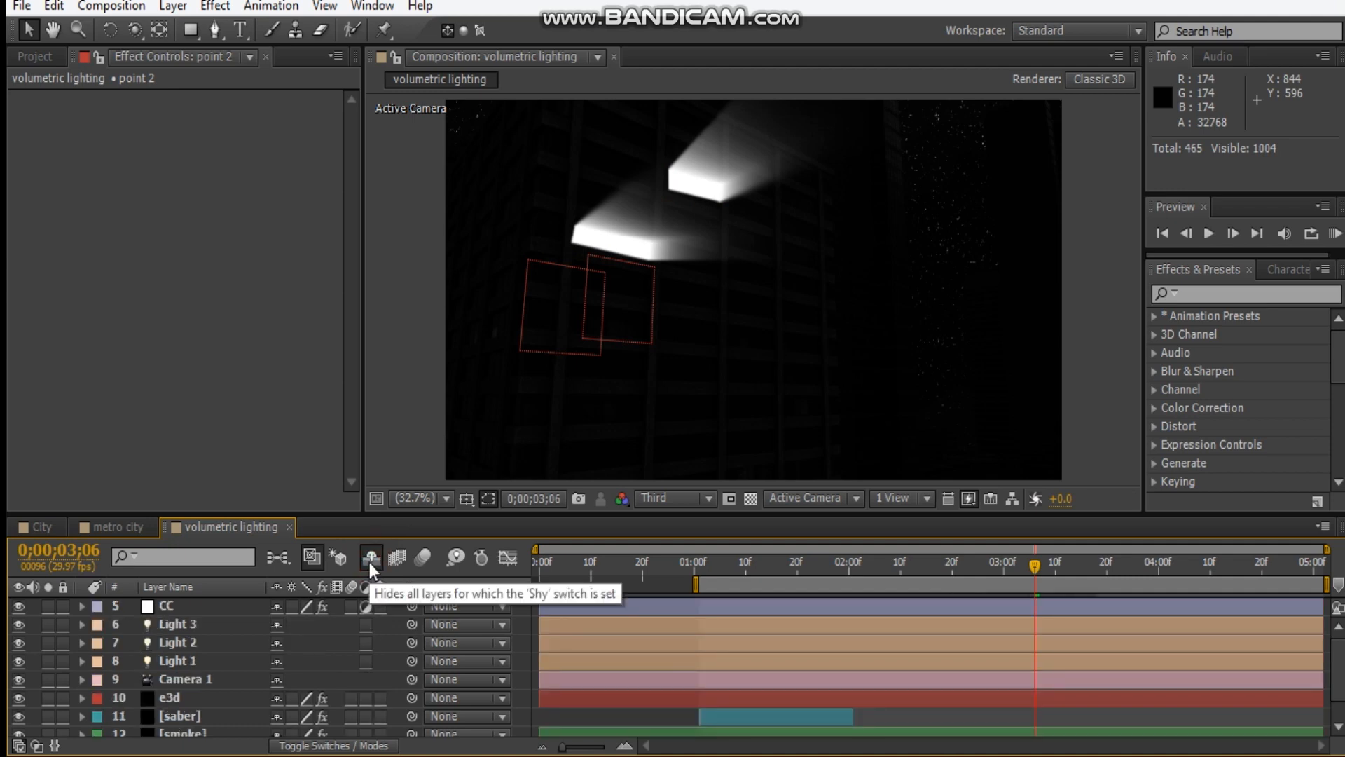
pyautogui.scroll(-1, 278, 679)
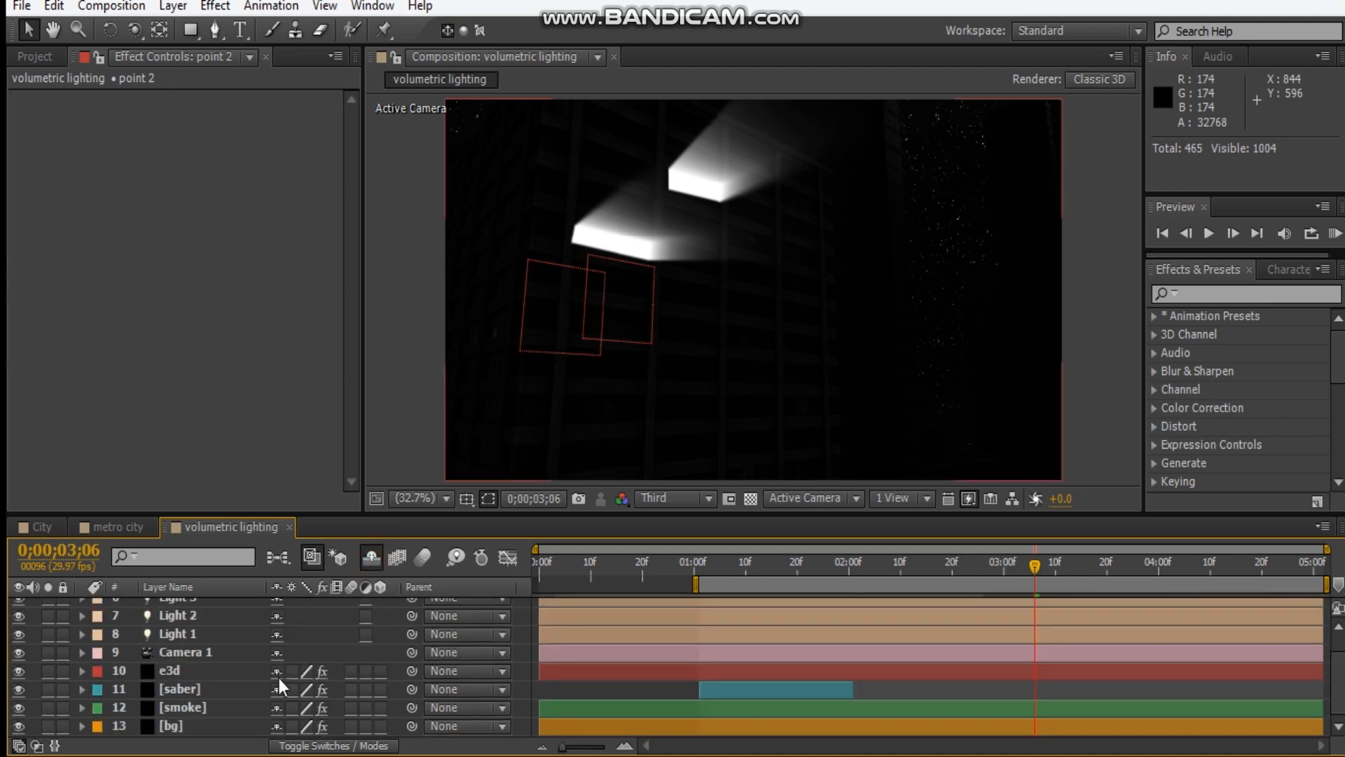
pyautogui.scroll(1, 277, 674)
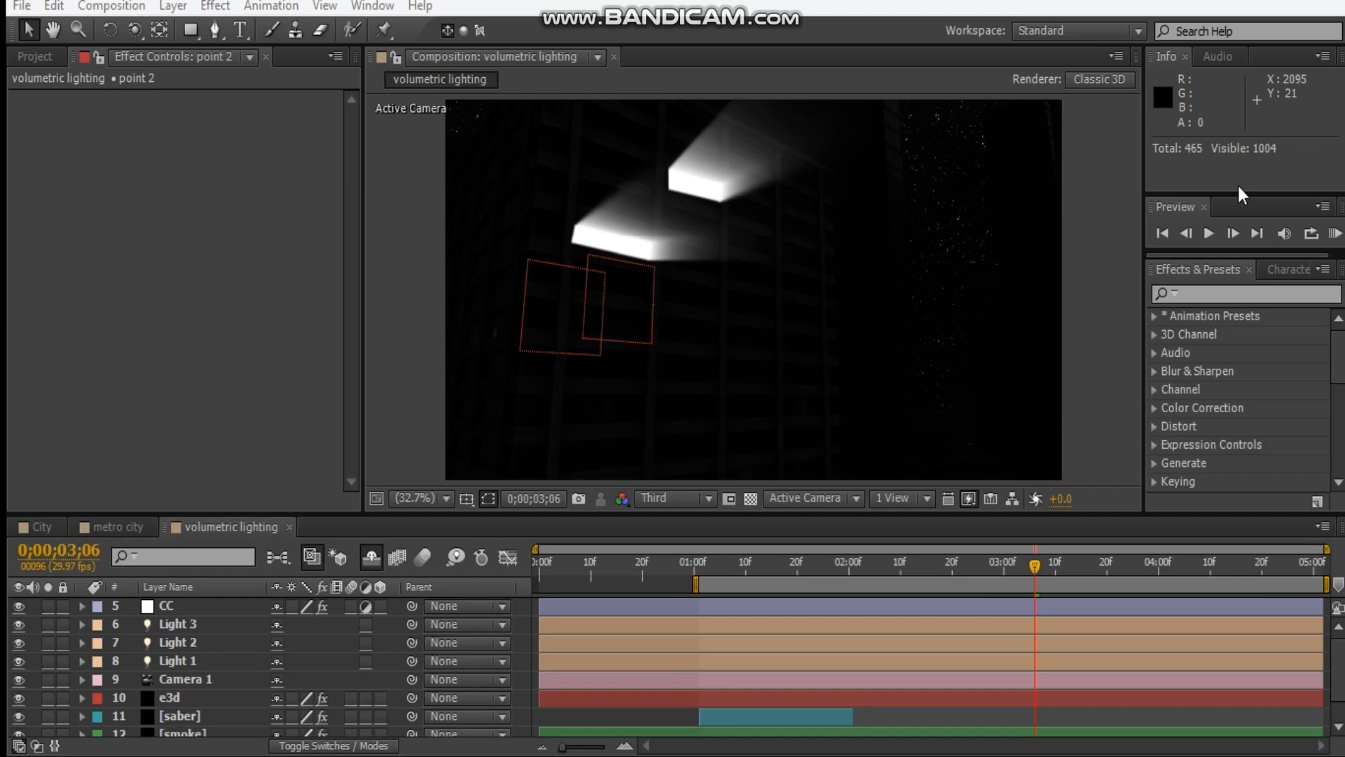